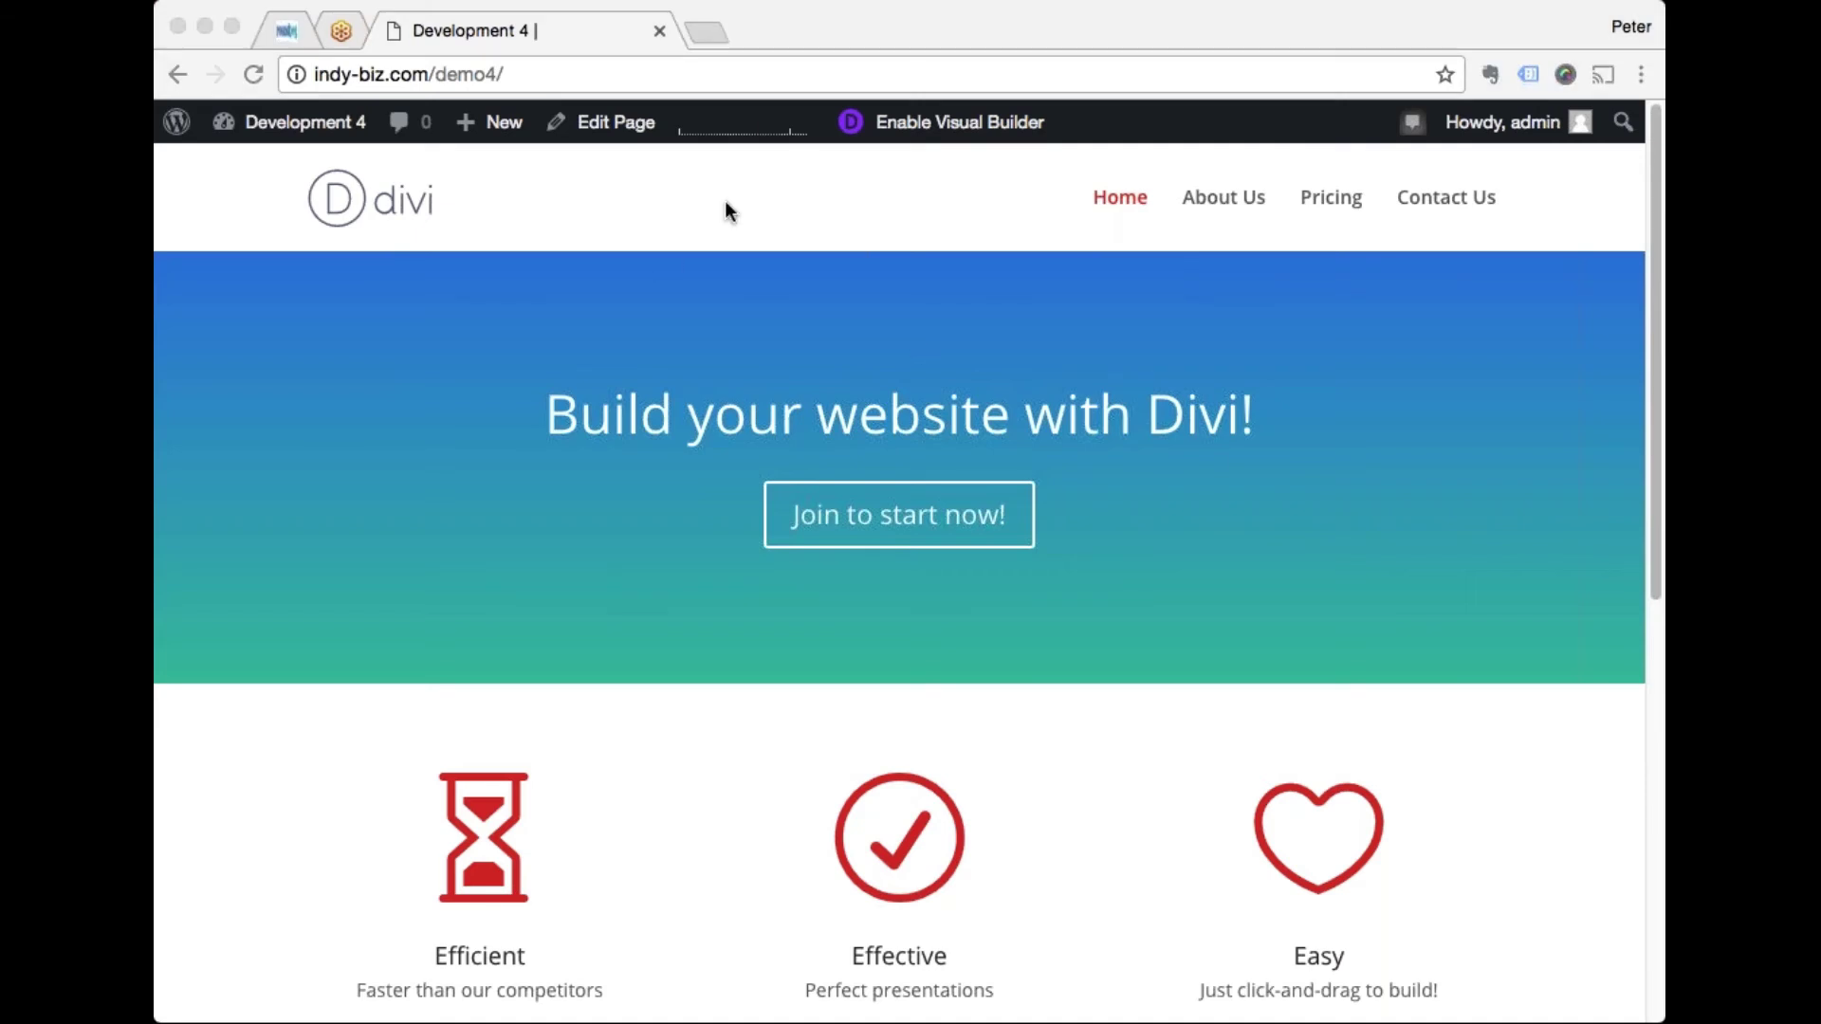
Step: Open the Home page in the WordPress page editor
click(825, 205)
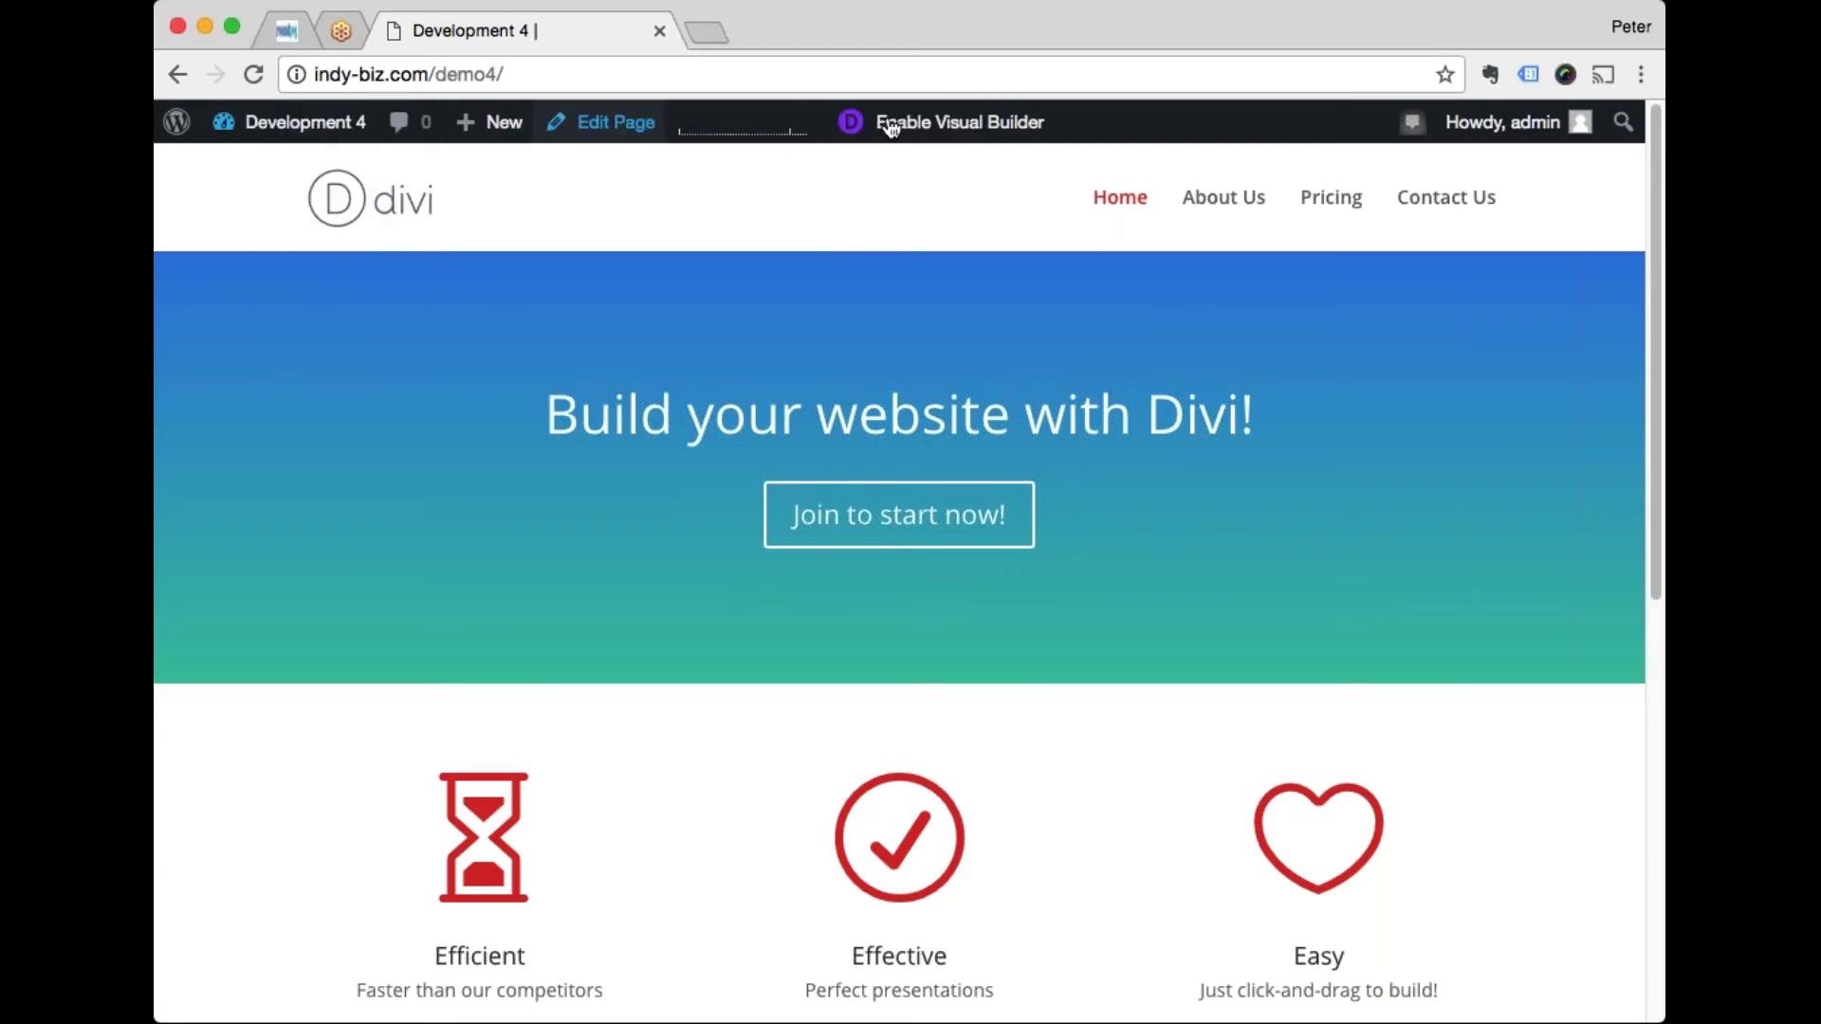
click(977, 129)
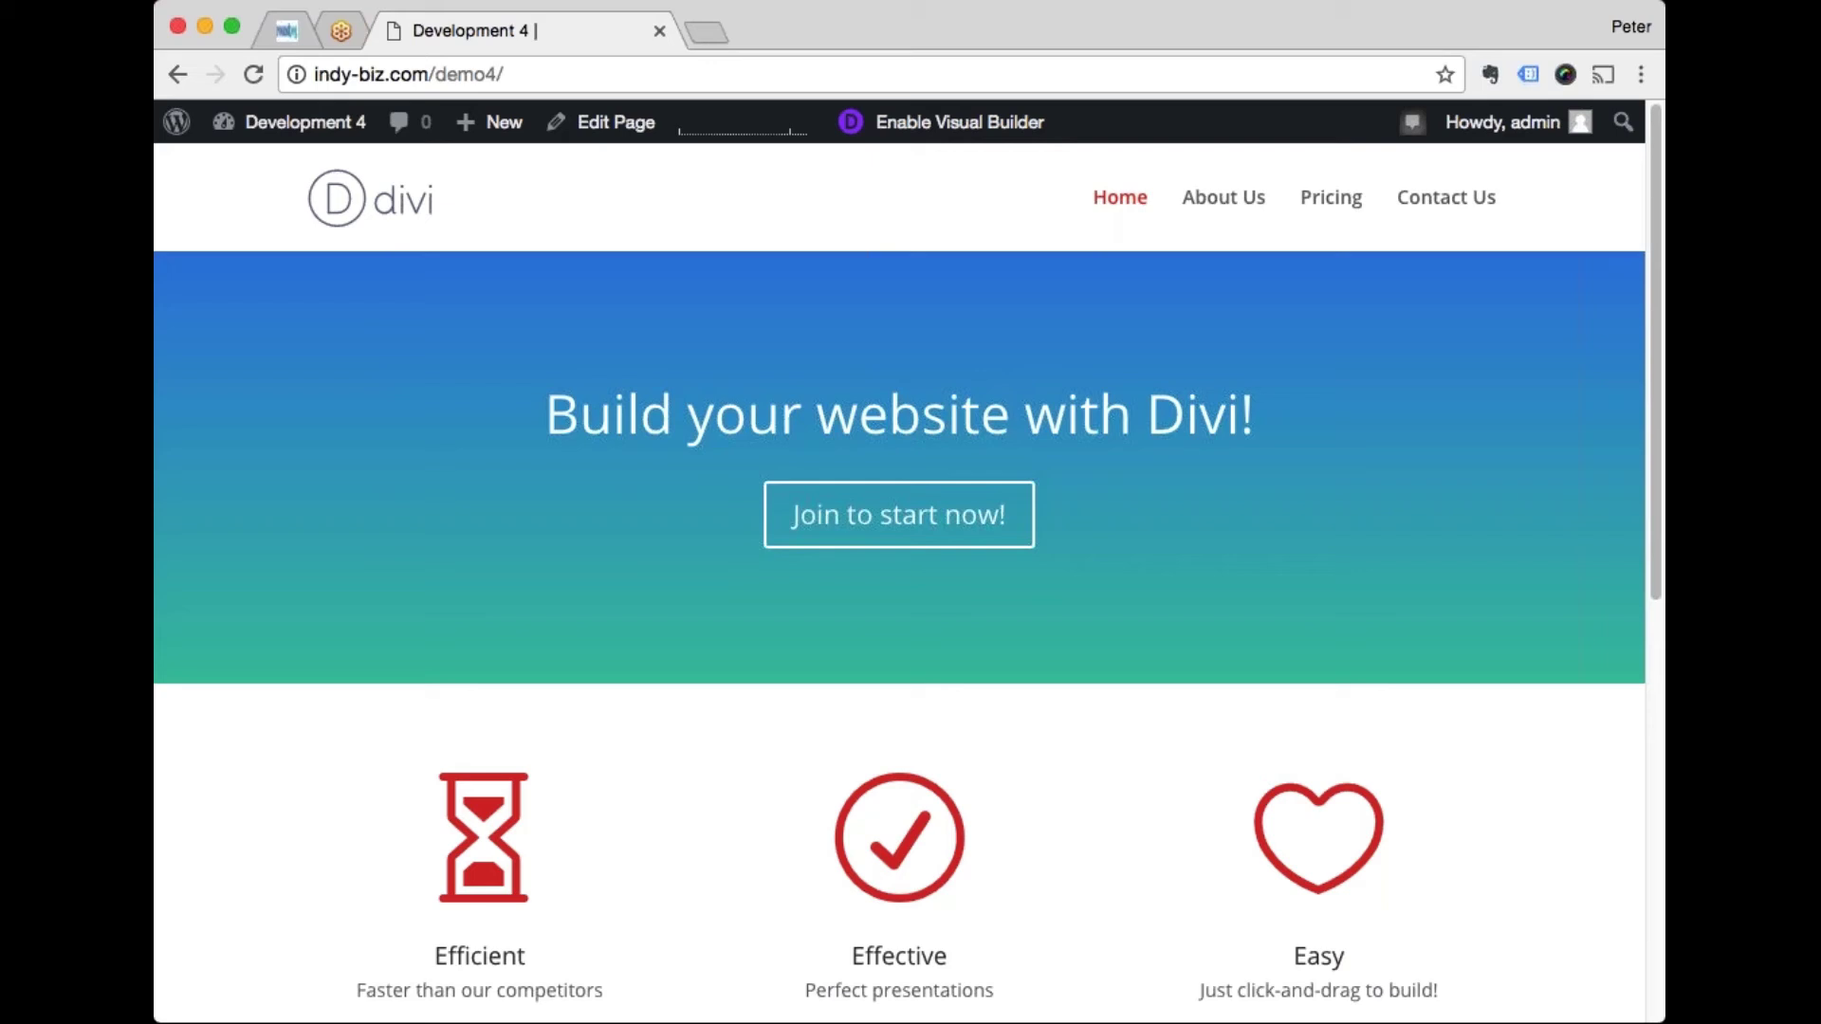
mouse_move(338, 127)
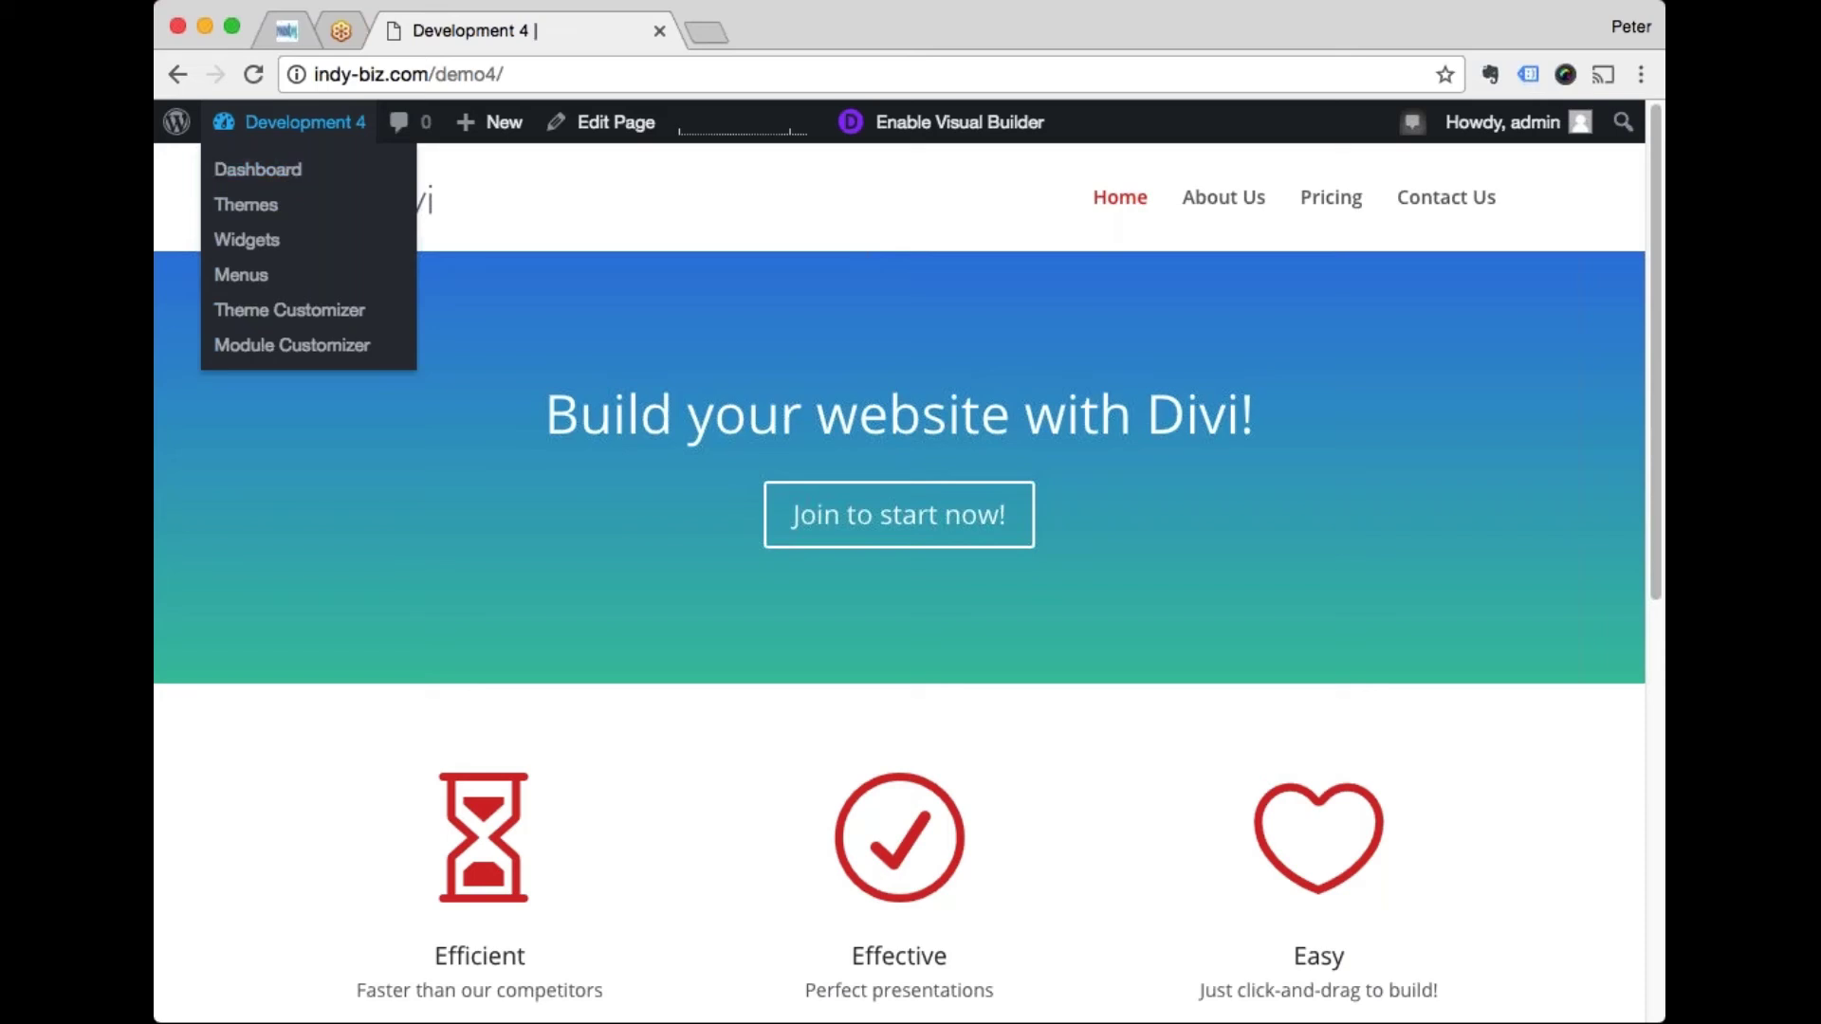
click(582, 136)
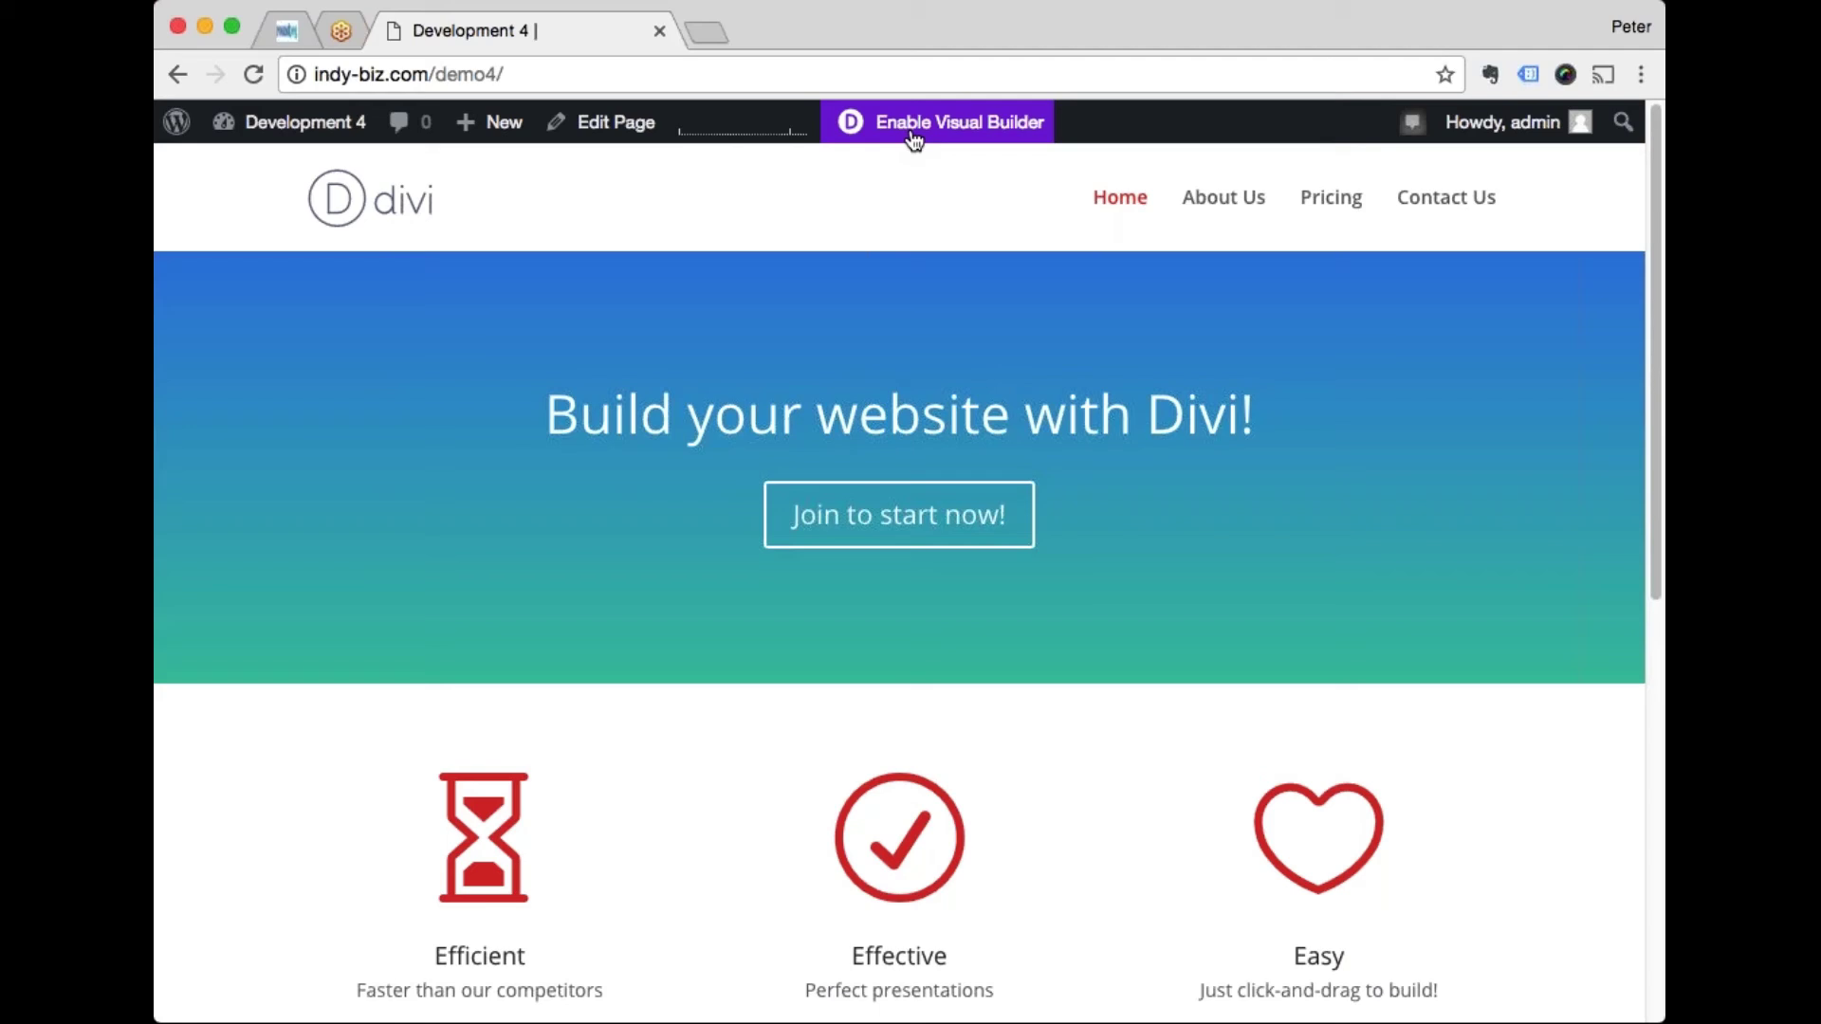
click(639, 141)
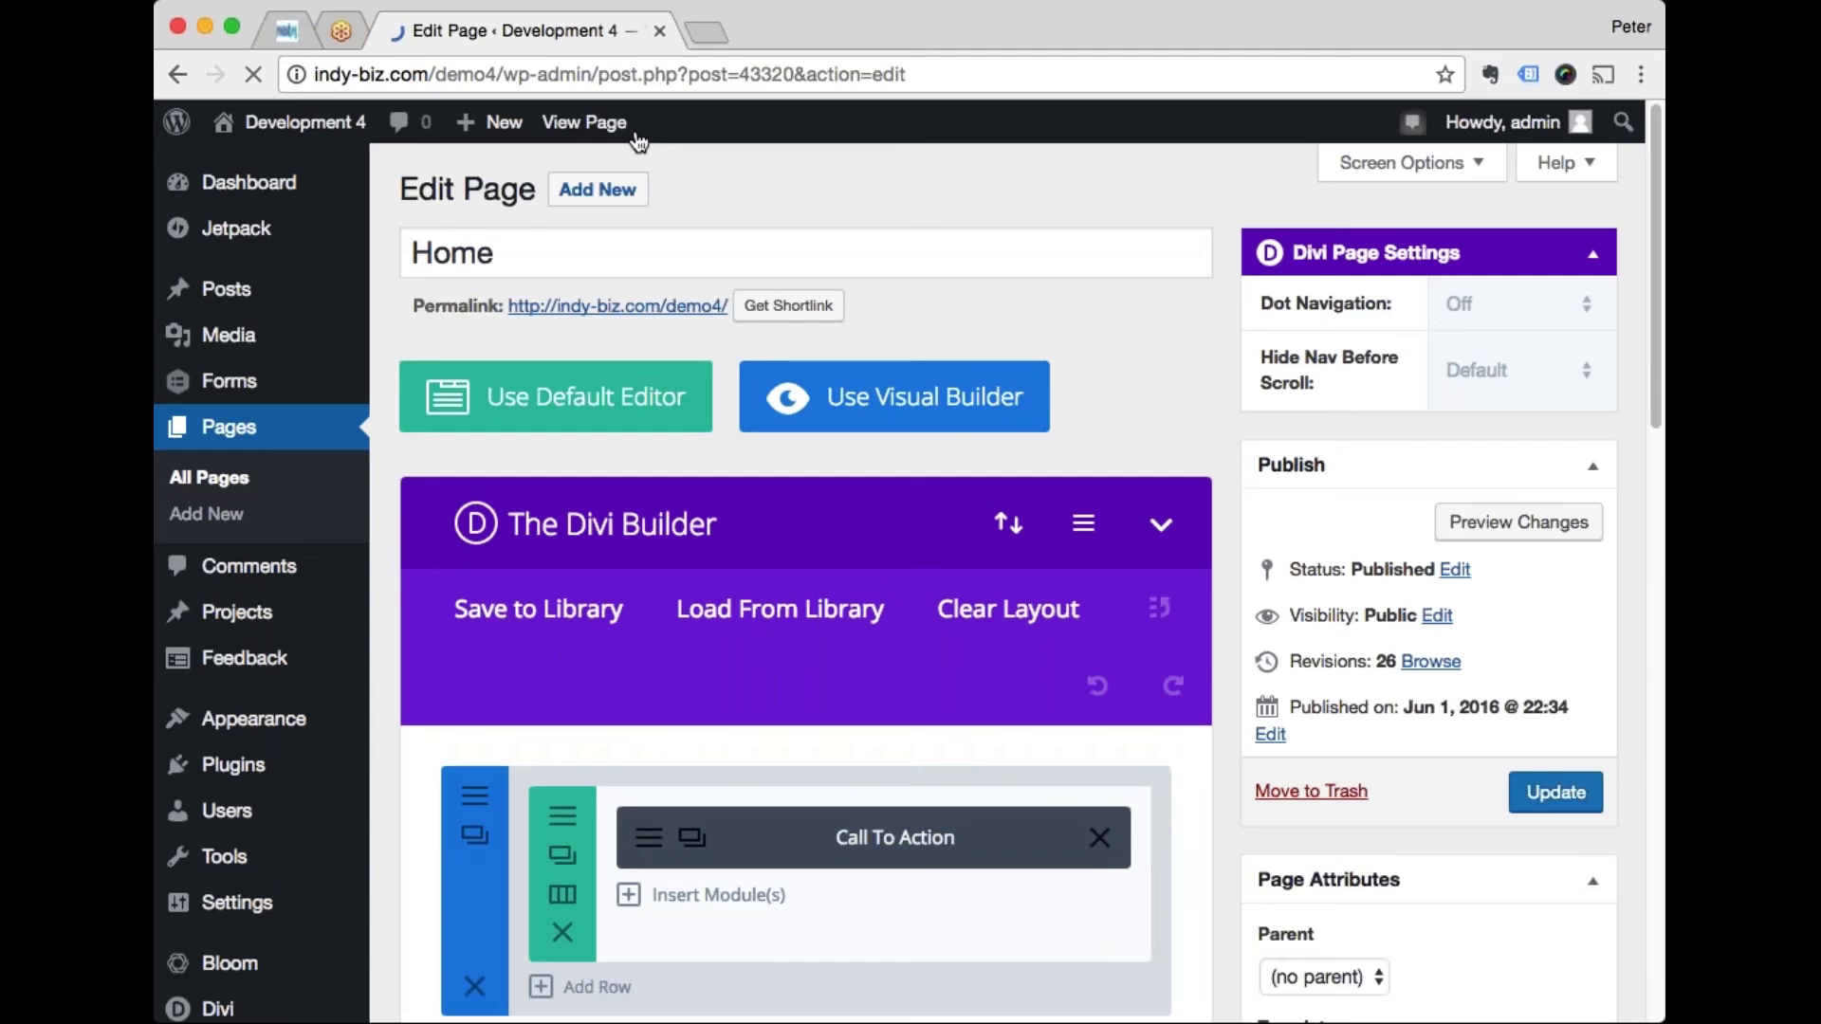
click(541, 251)
key(super+a)
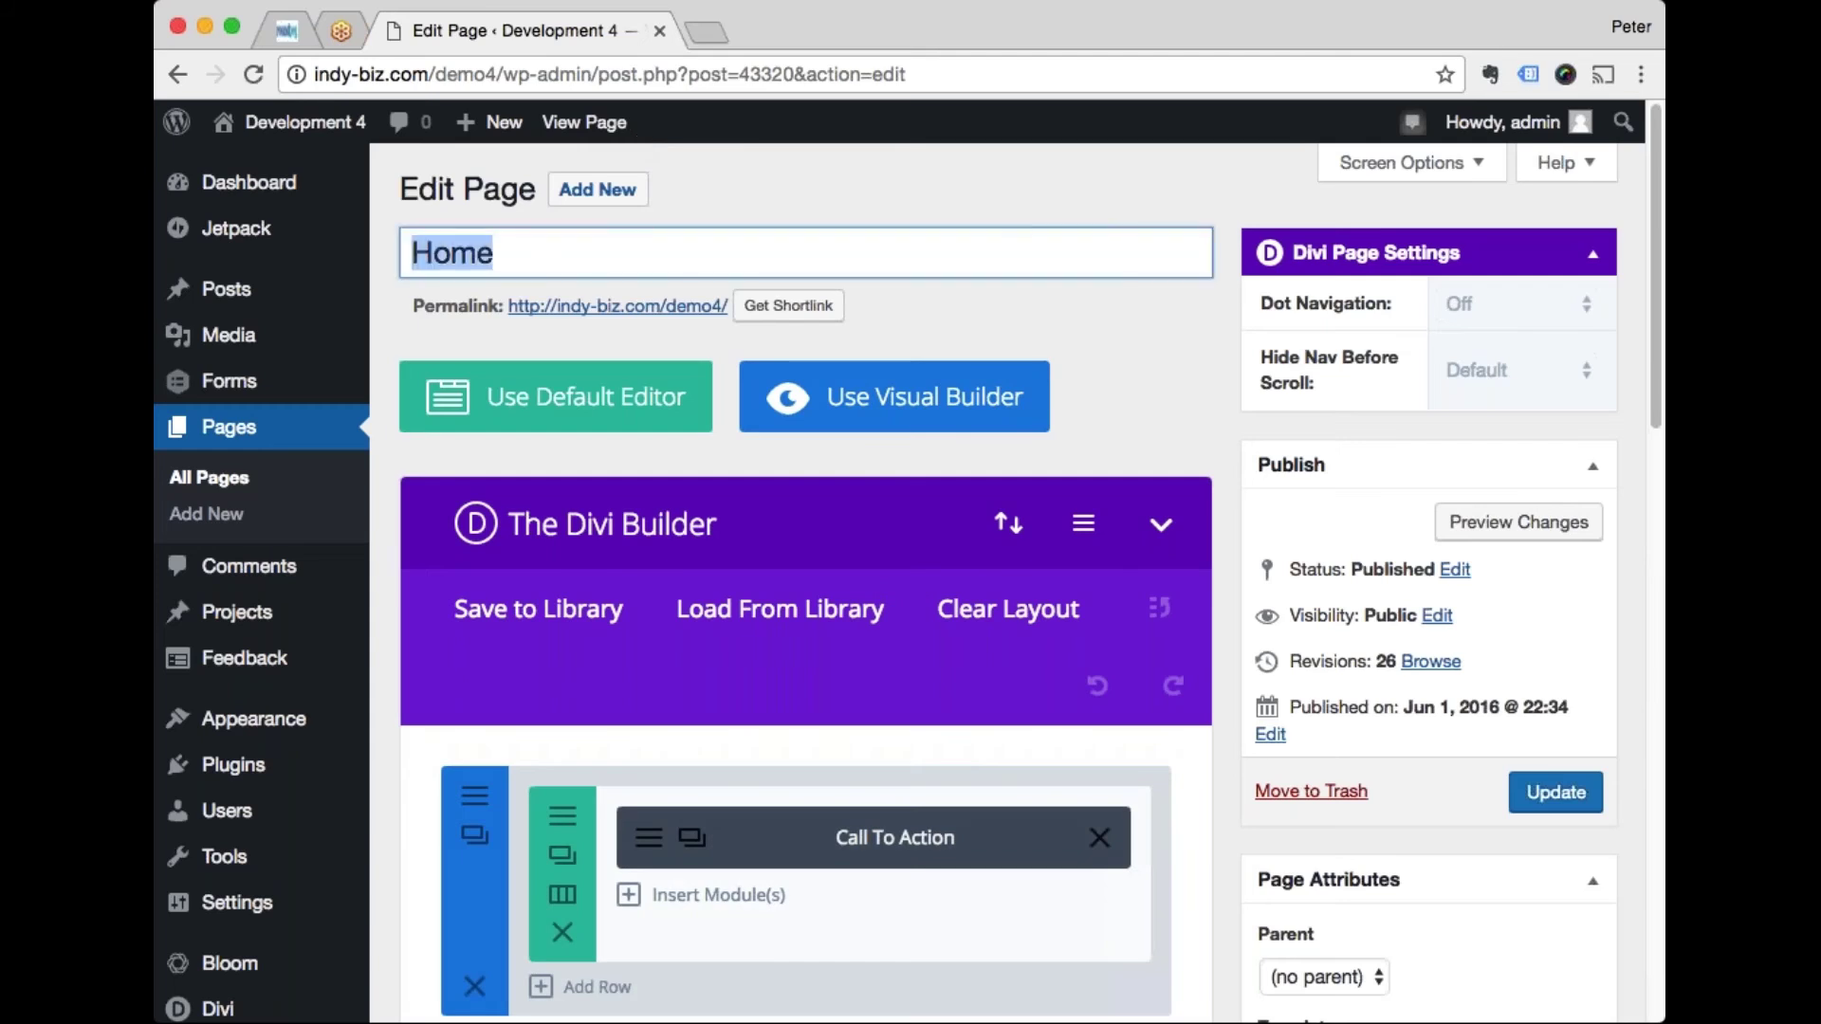
key(Right)
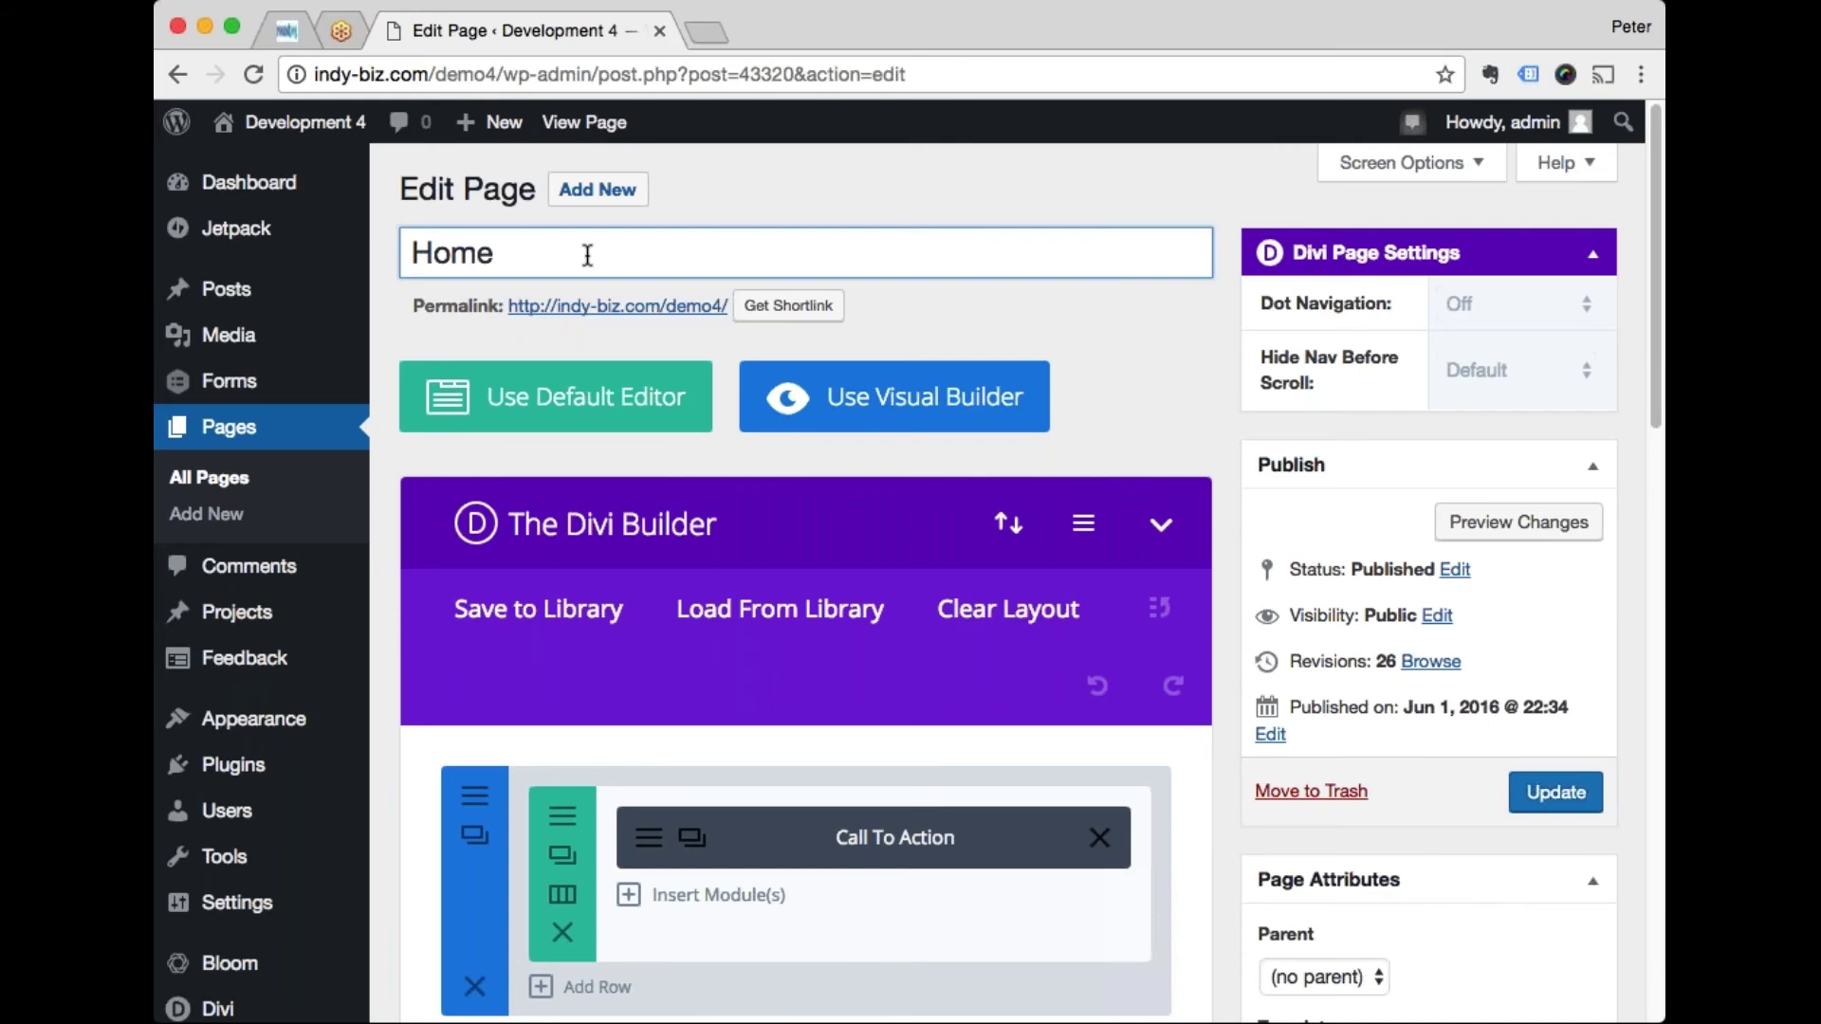
scroll(724, 293, down, 1)
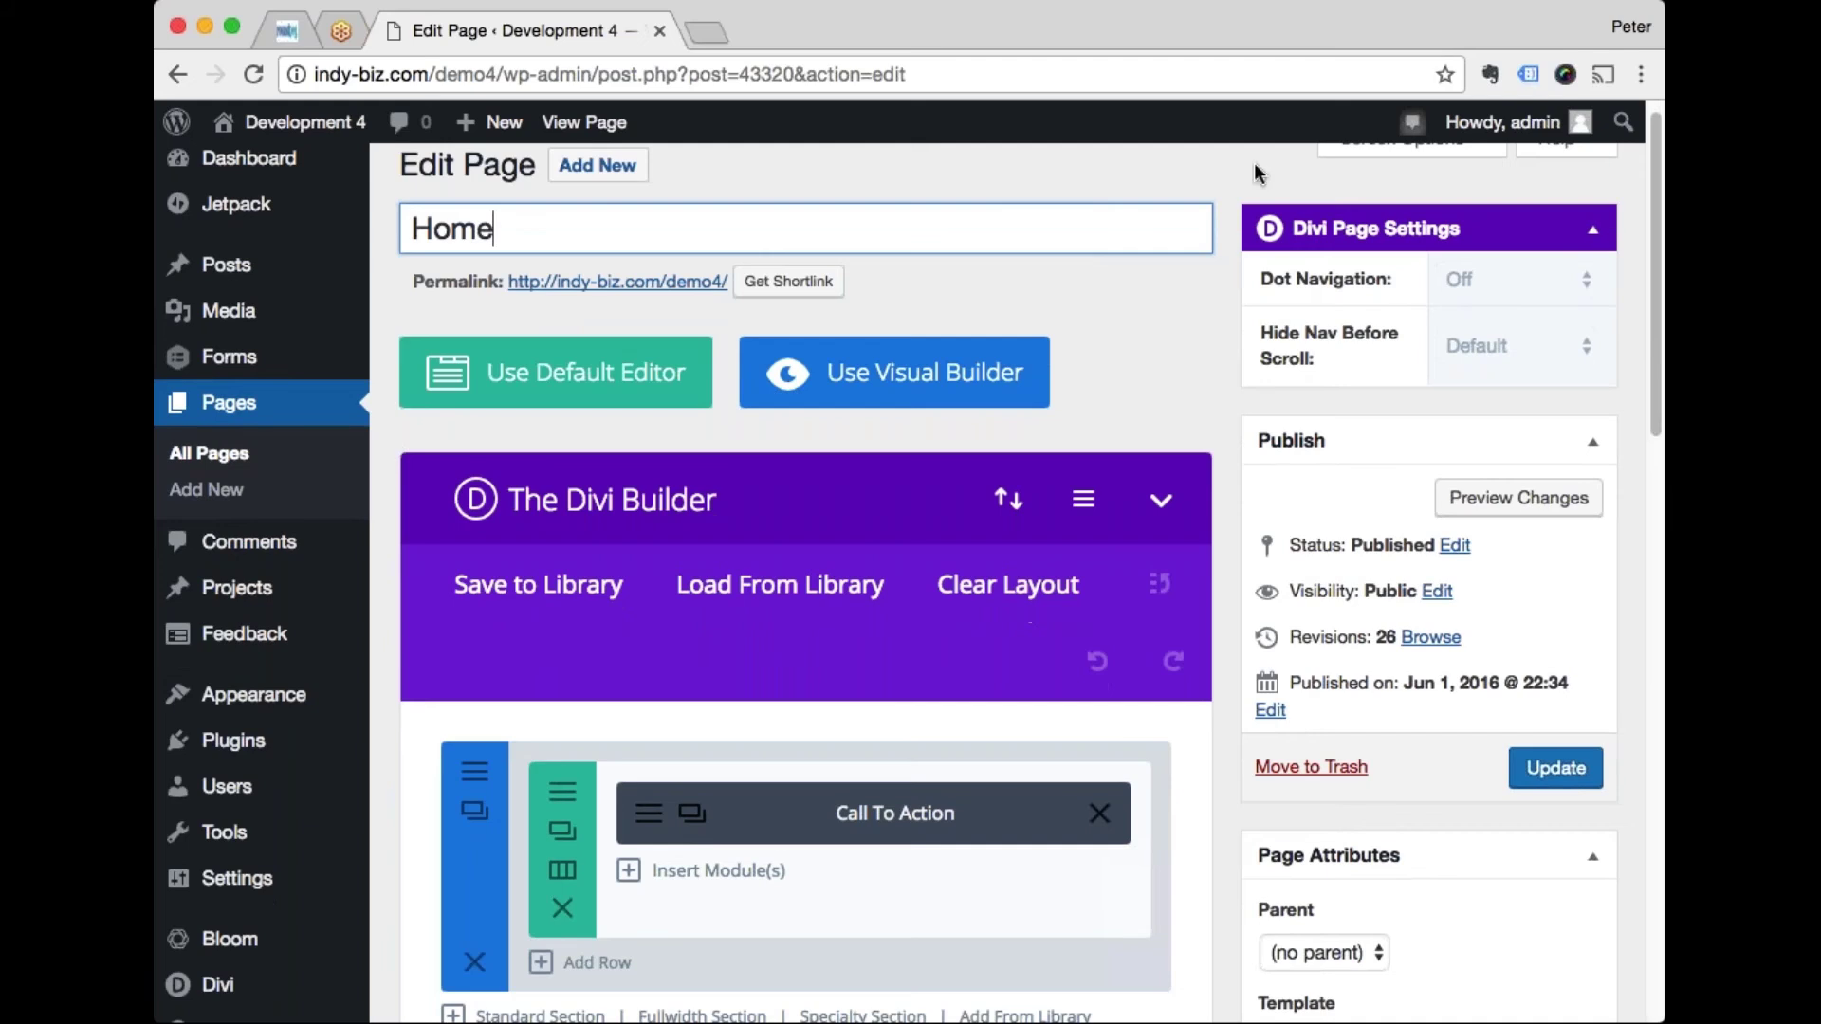
click(1654, 57)
scroll(1177, 305, down, 1)
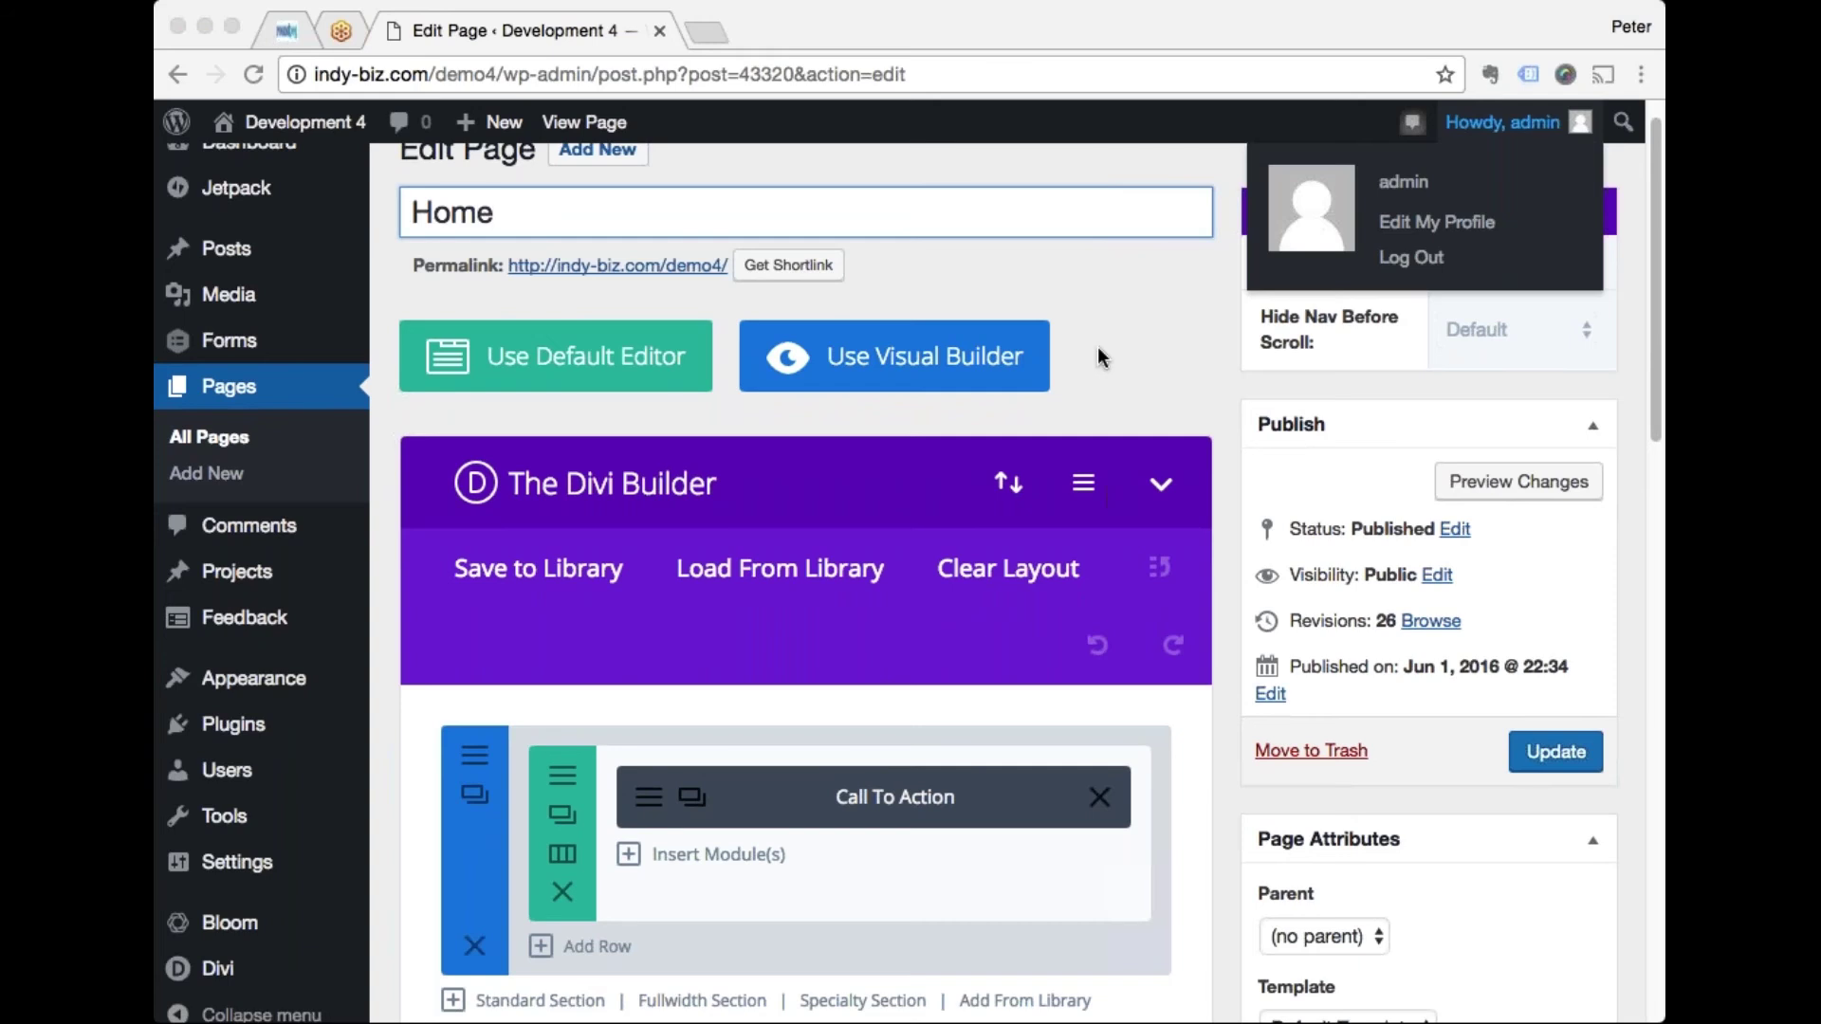
key(super+Tab)
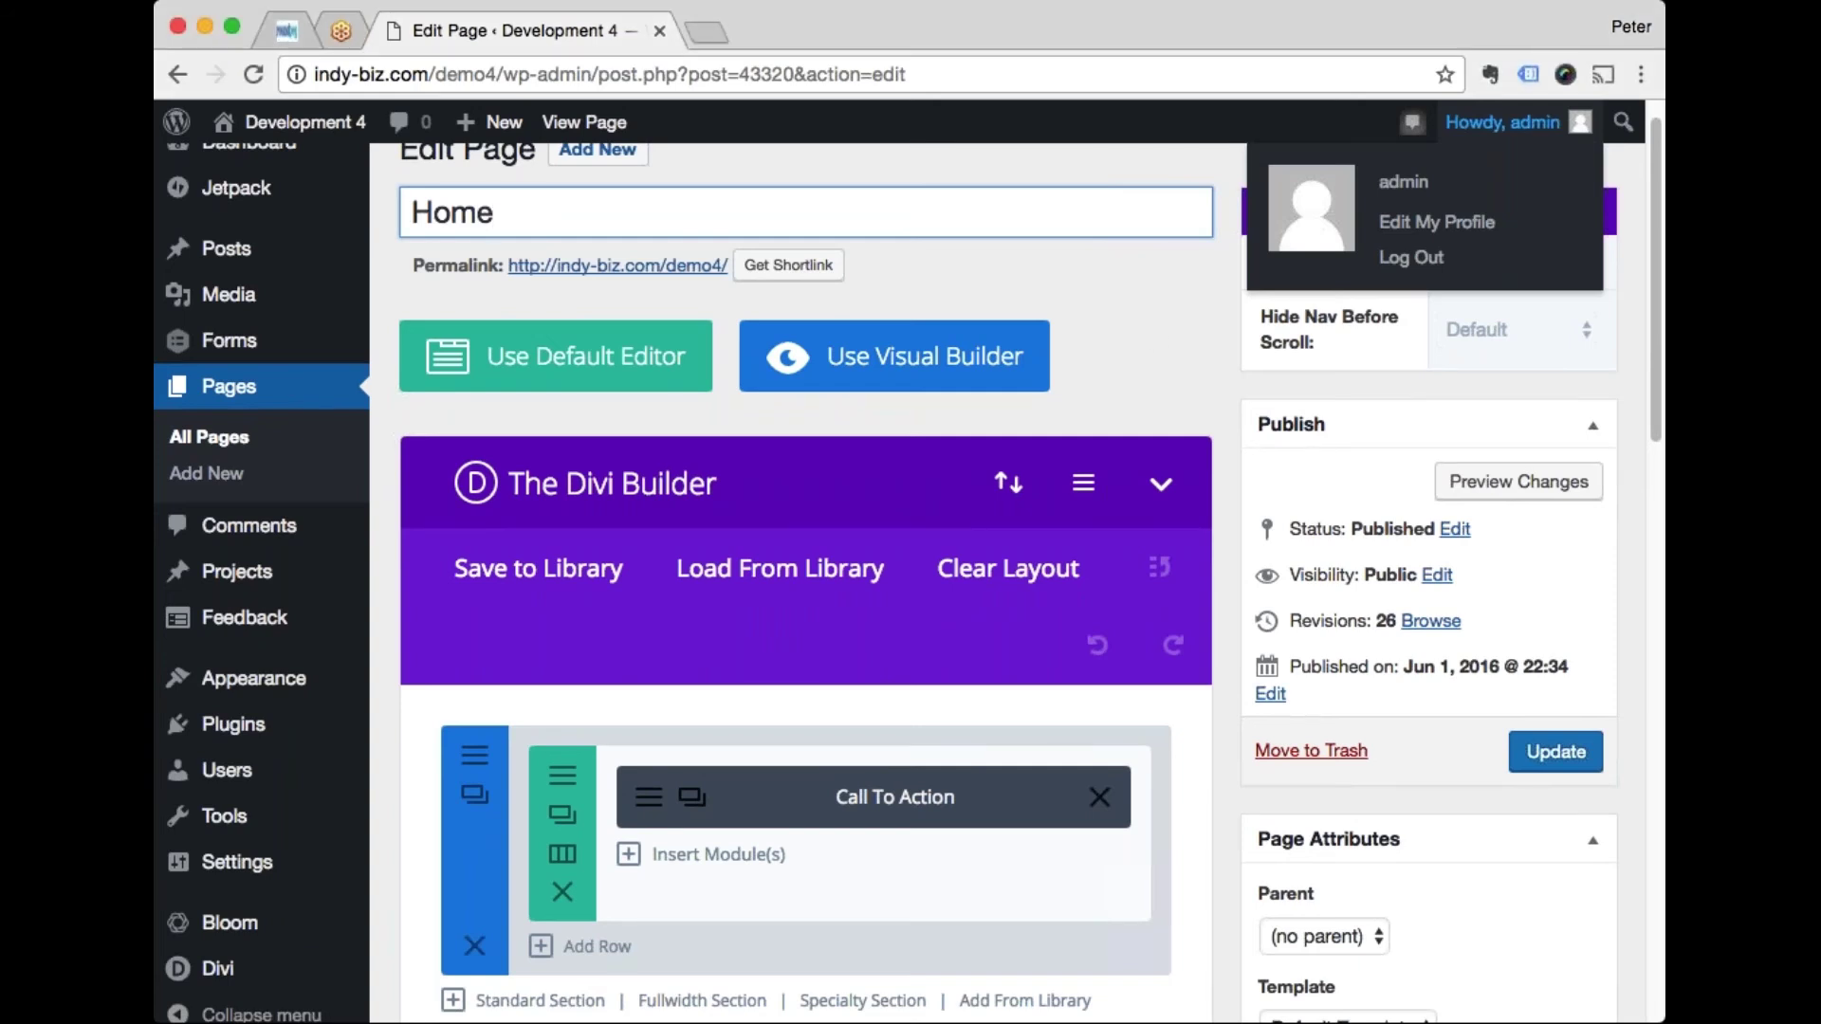
Step: Examine how the Home page layout is built from sections, rows and modules in the Divi Builder
scroll(766, 519, down, 2)
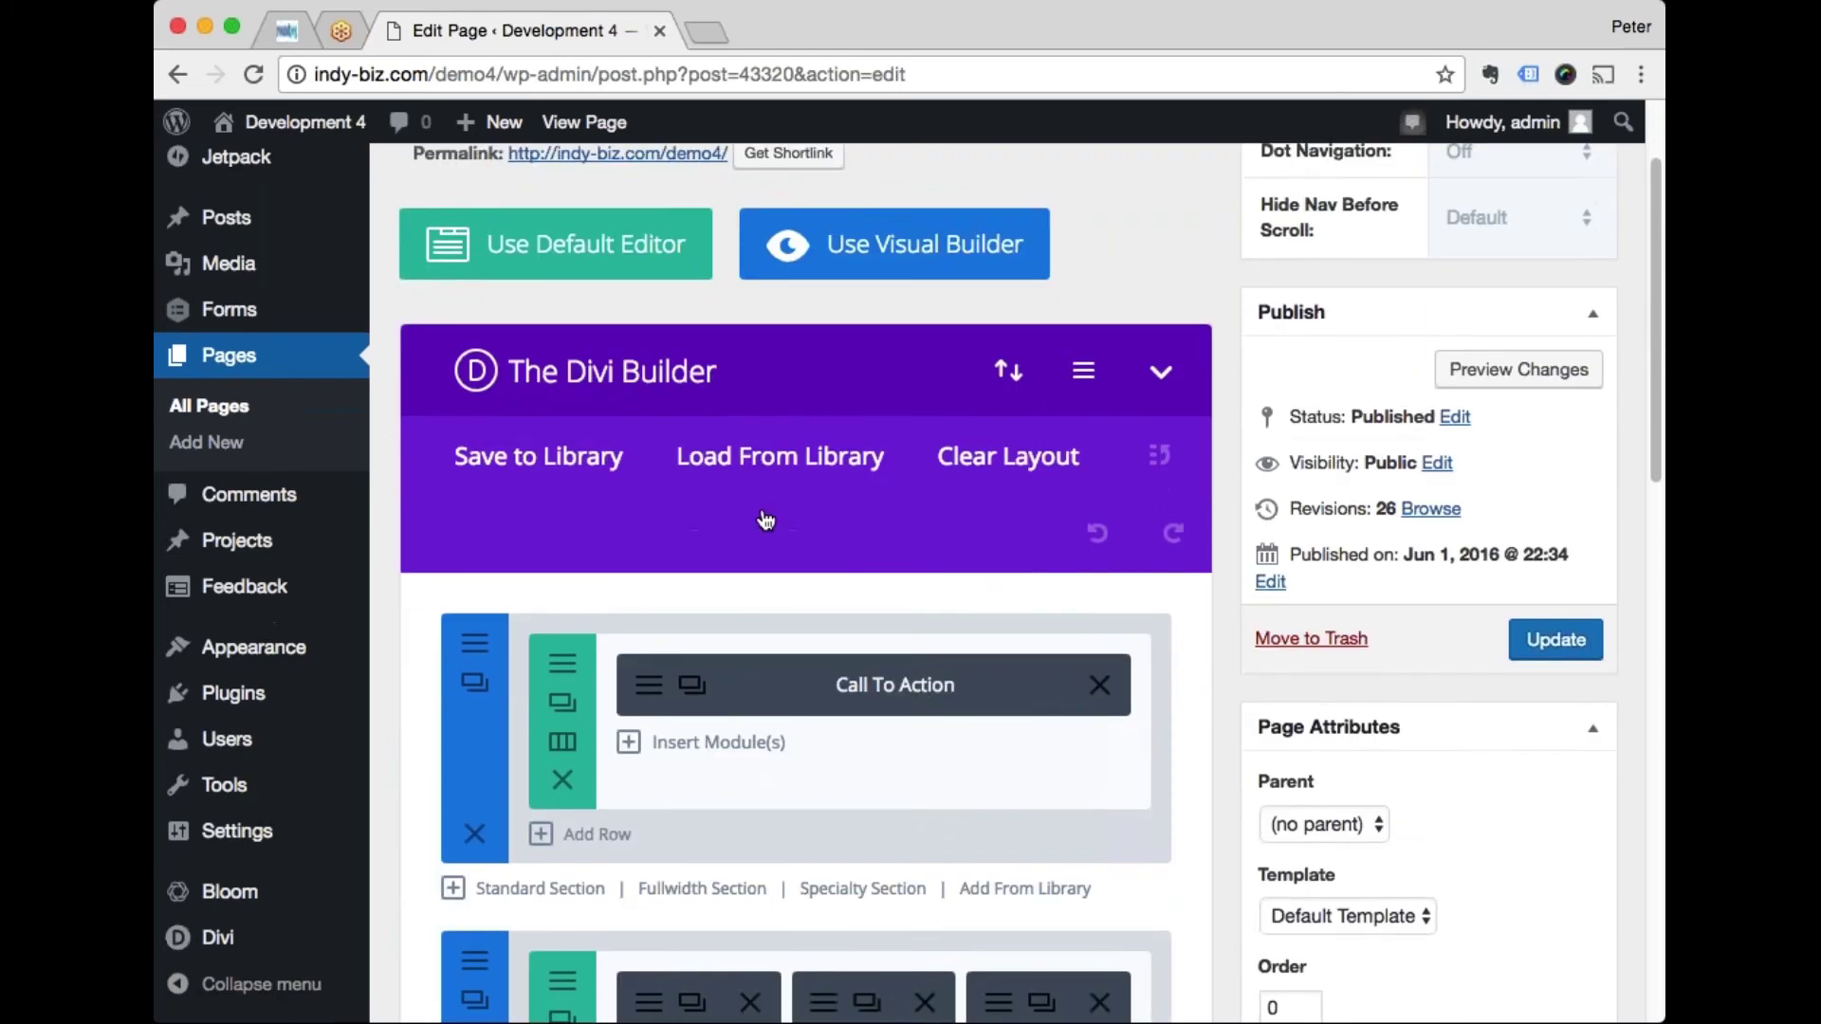
scroll(765, 519, down, 1)
scroll(766, 519, down, 2)
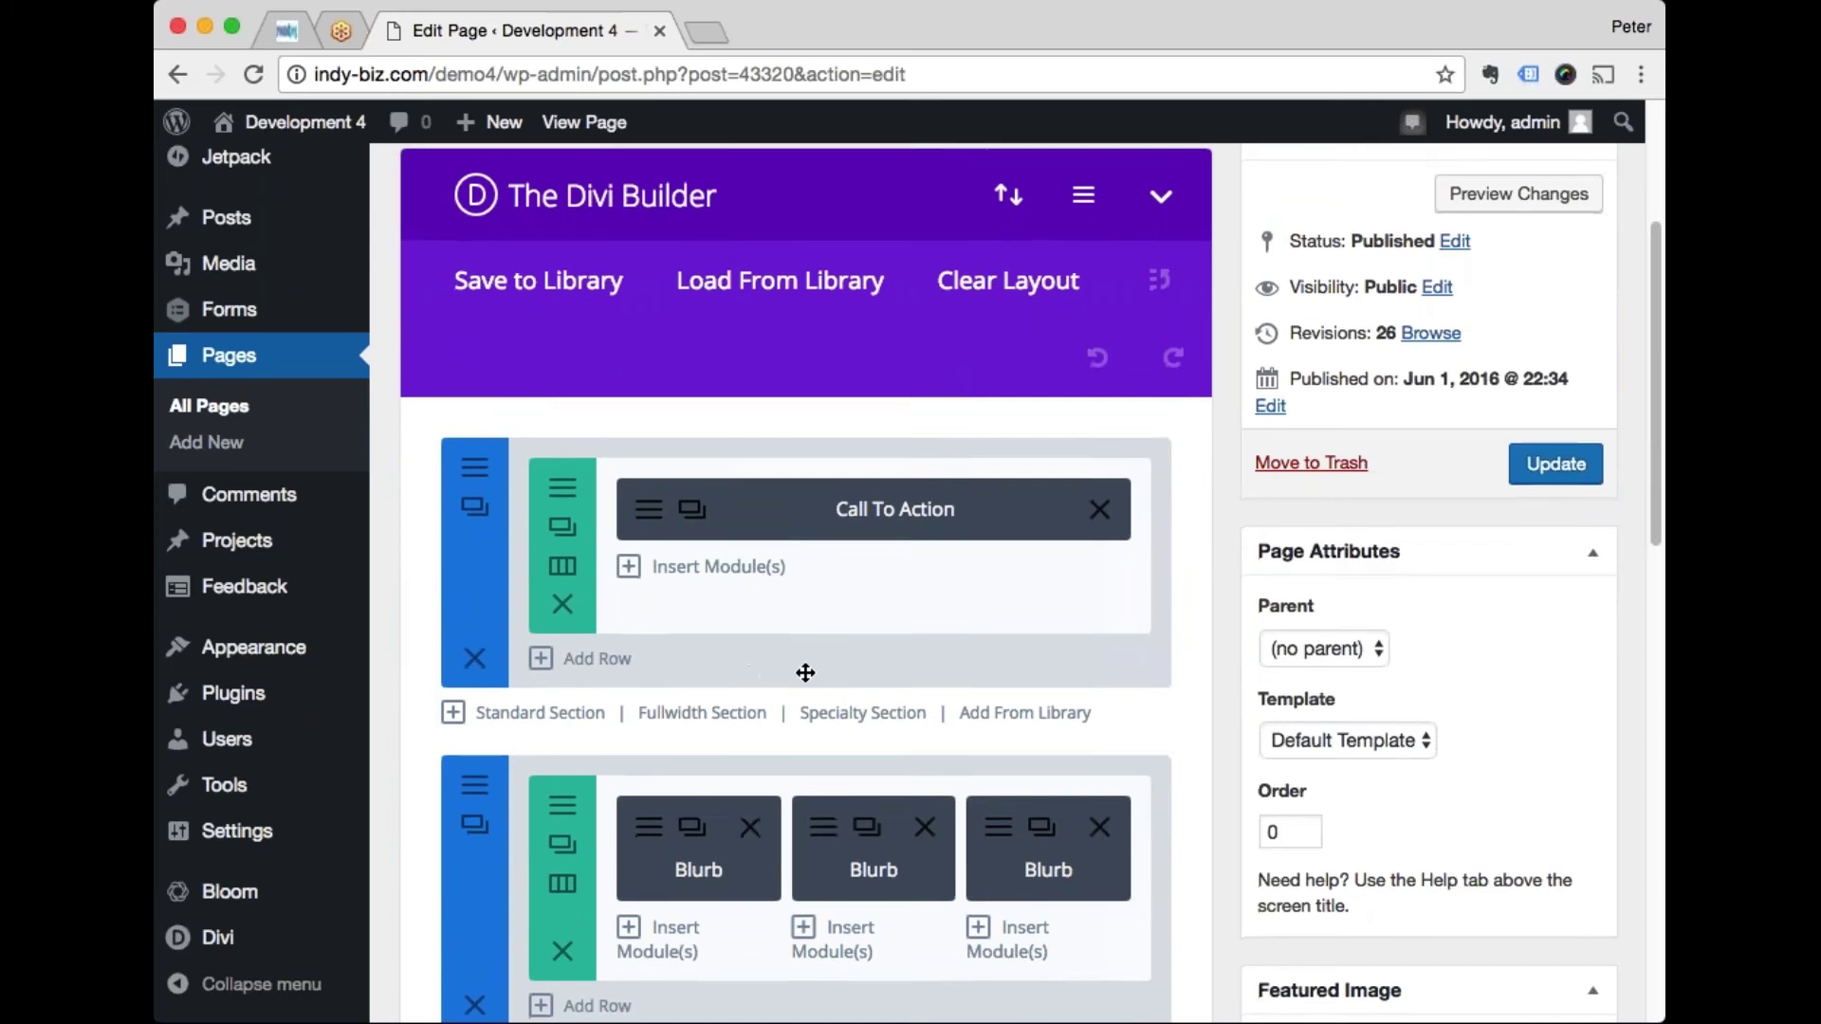
scroll(804, 671, down, 3)
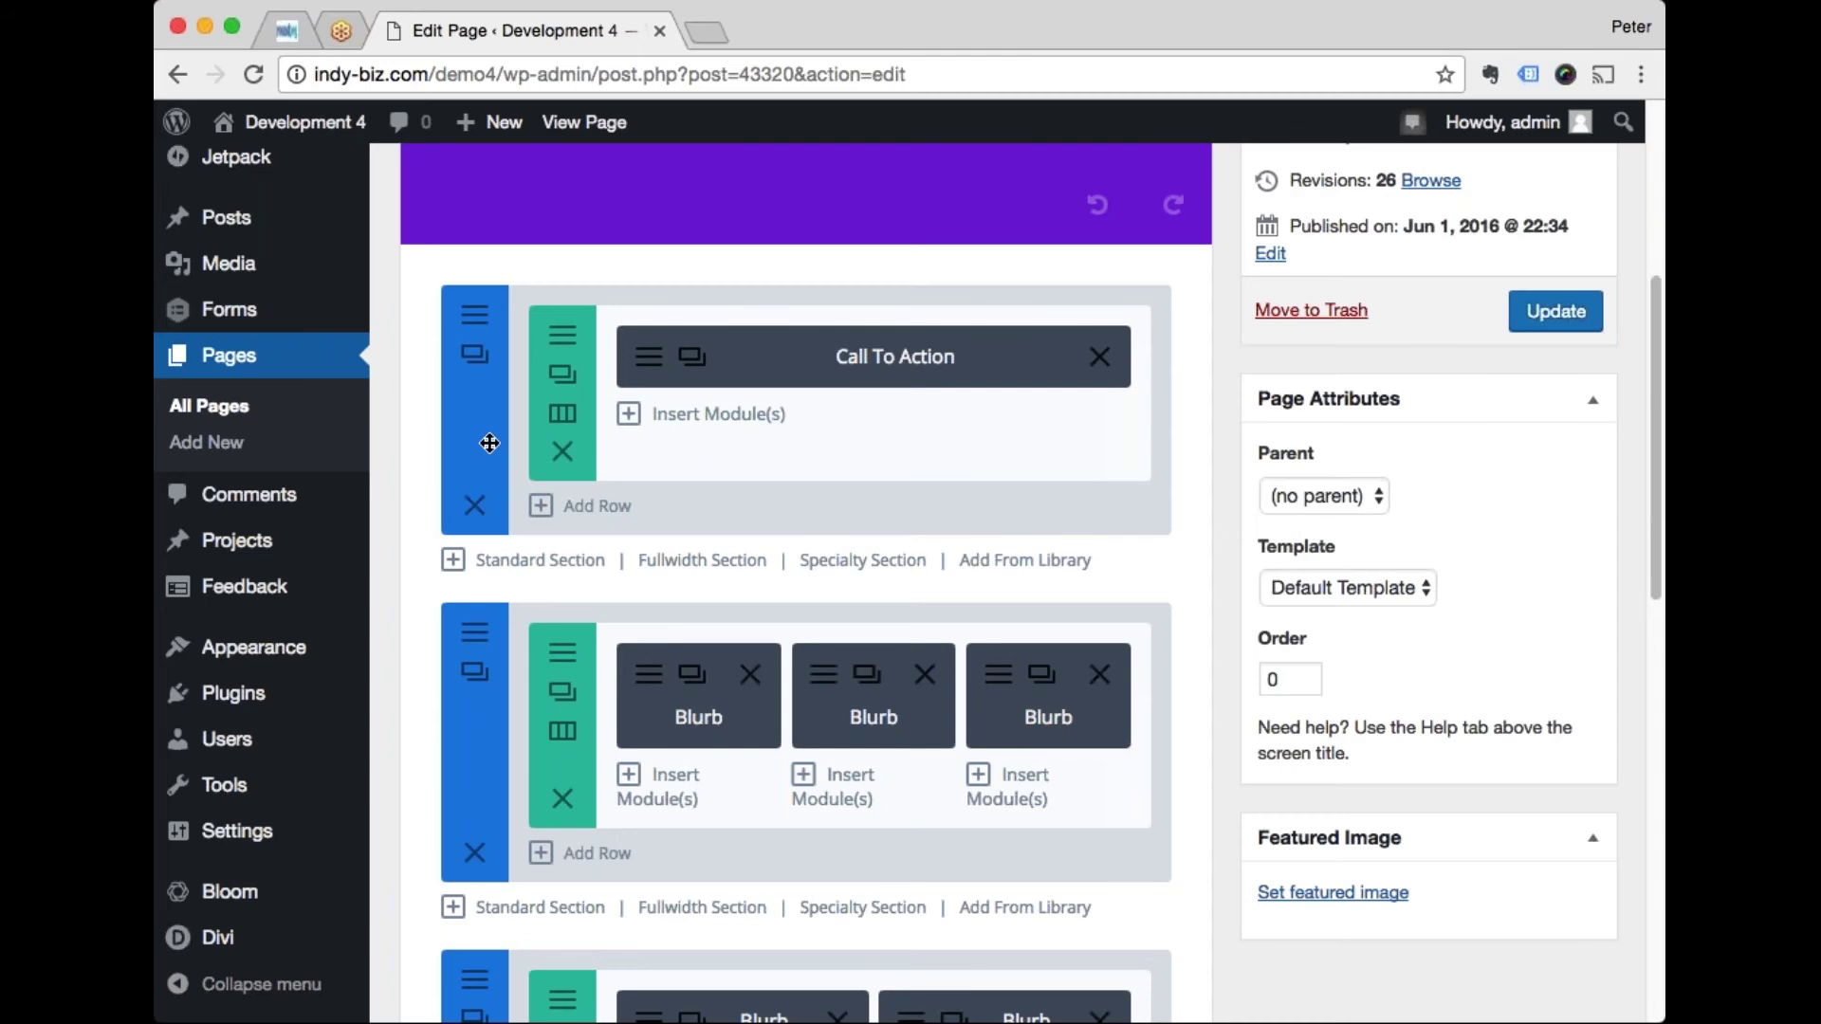
scroll(488, 441, down, 3)
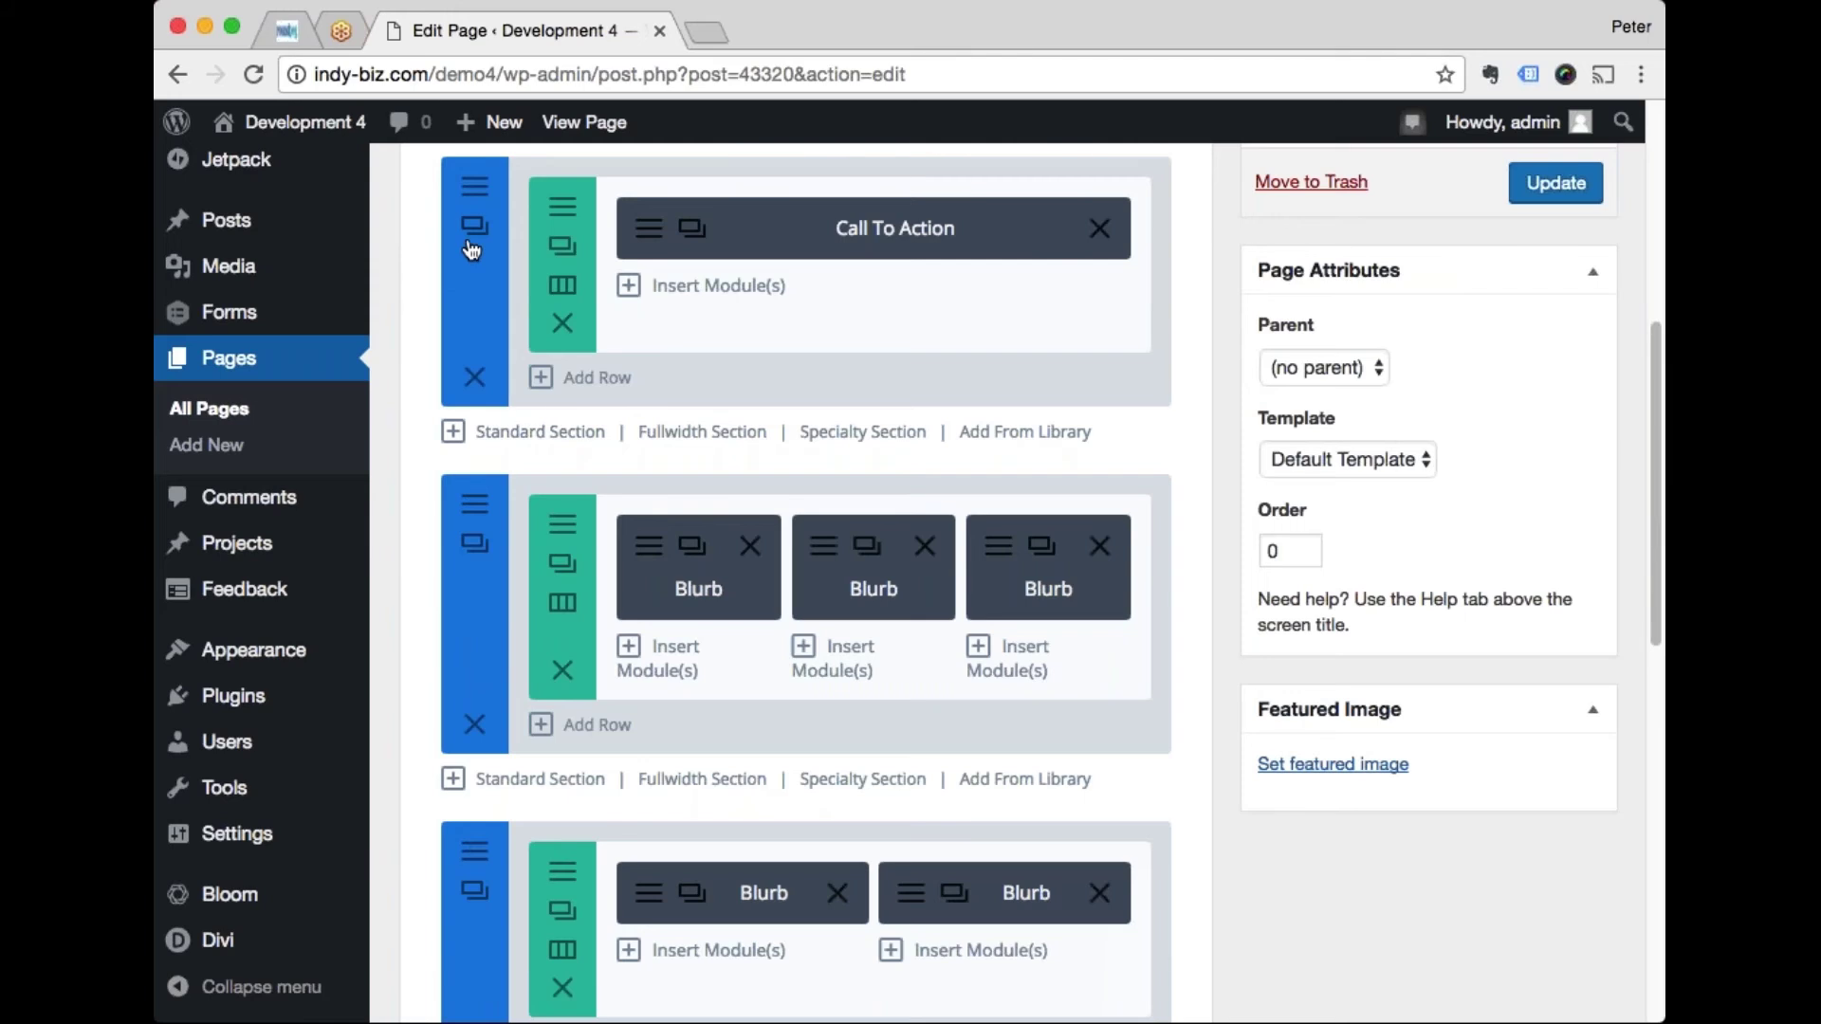
scroll(471, 249, up, 1)
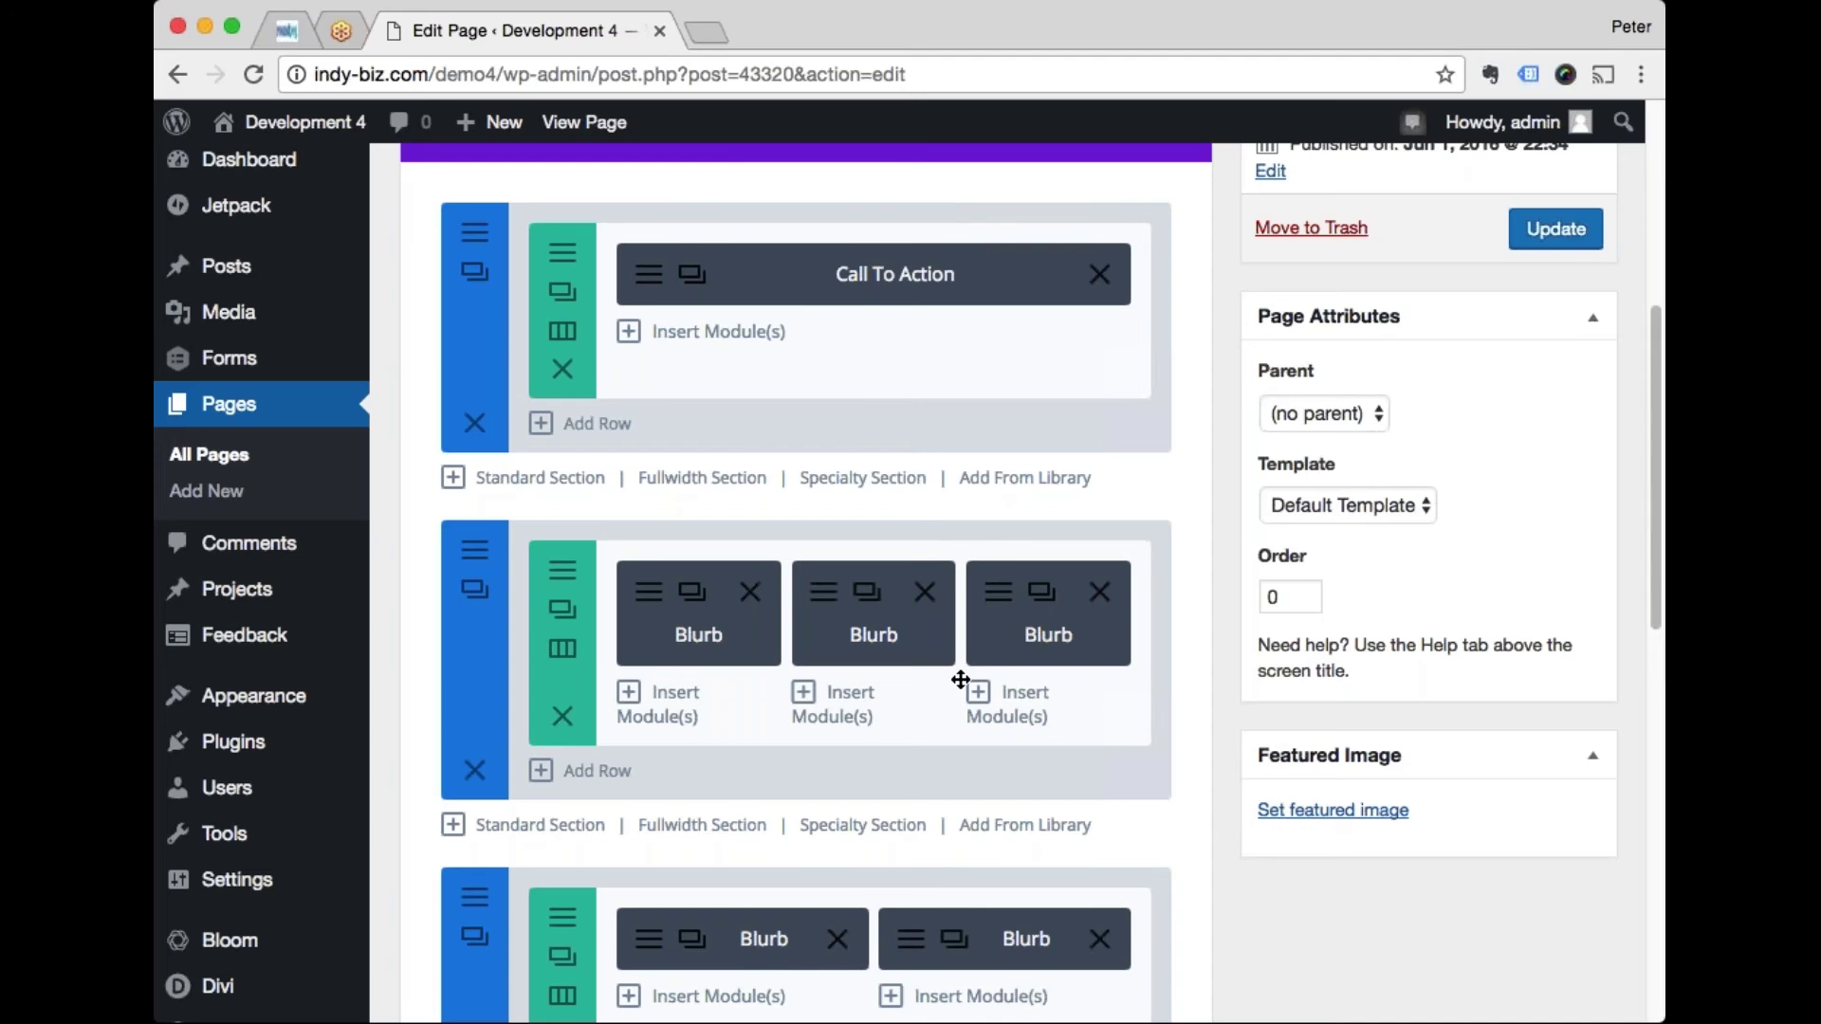
scroll(961, 679, up, 1)
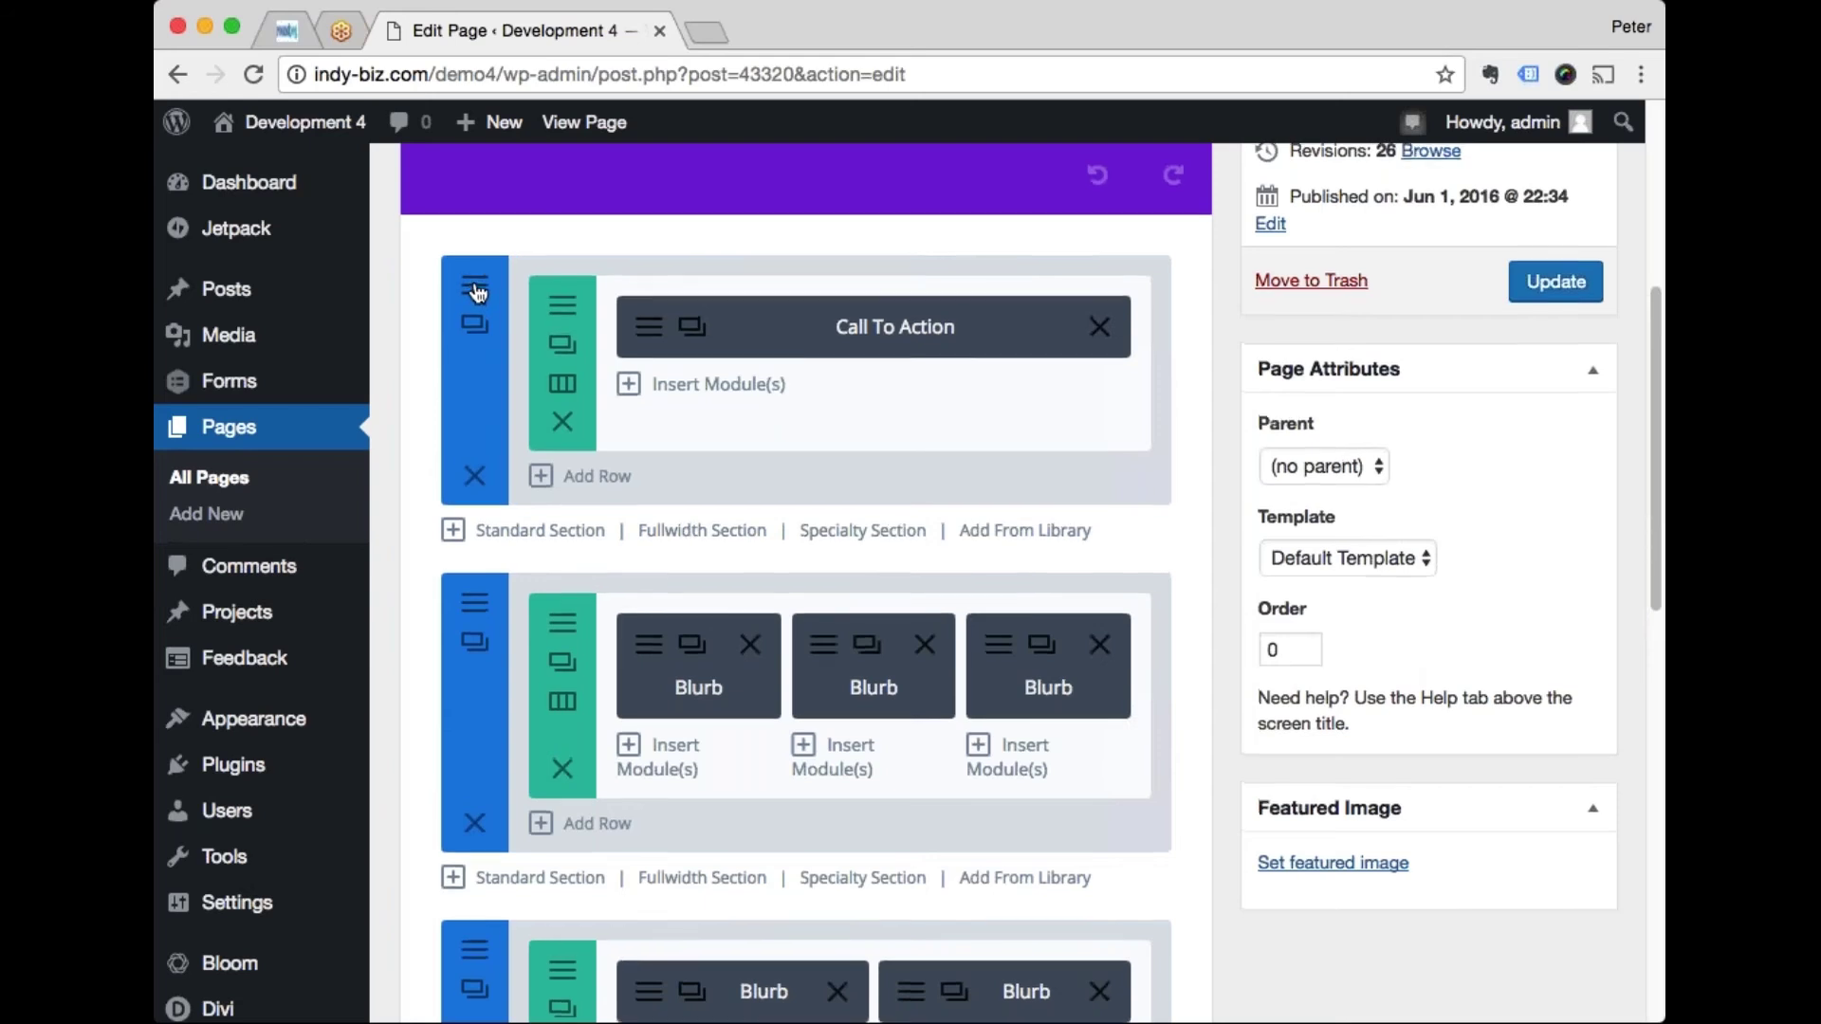
scroll(476, 290, up, 1)
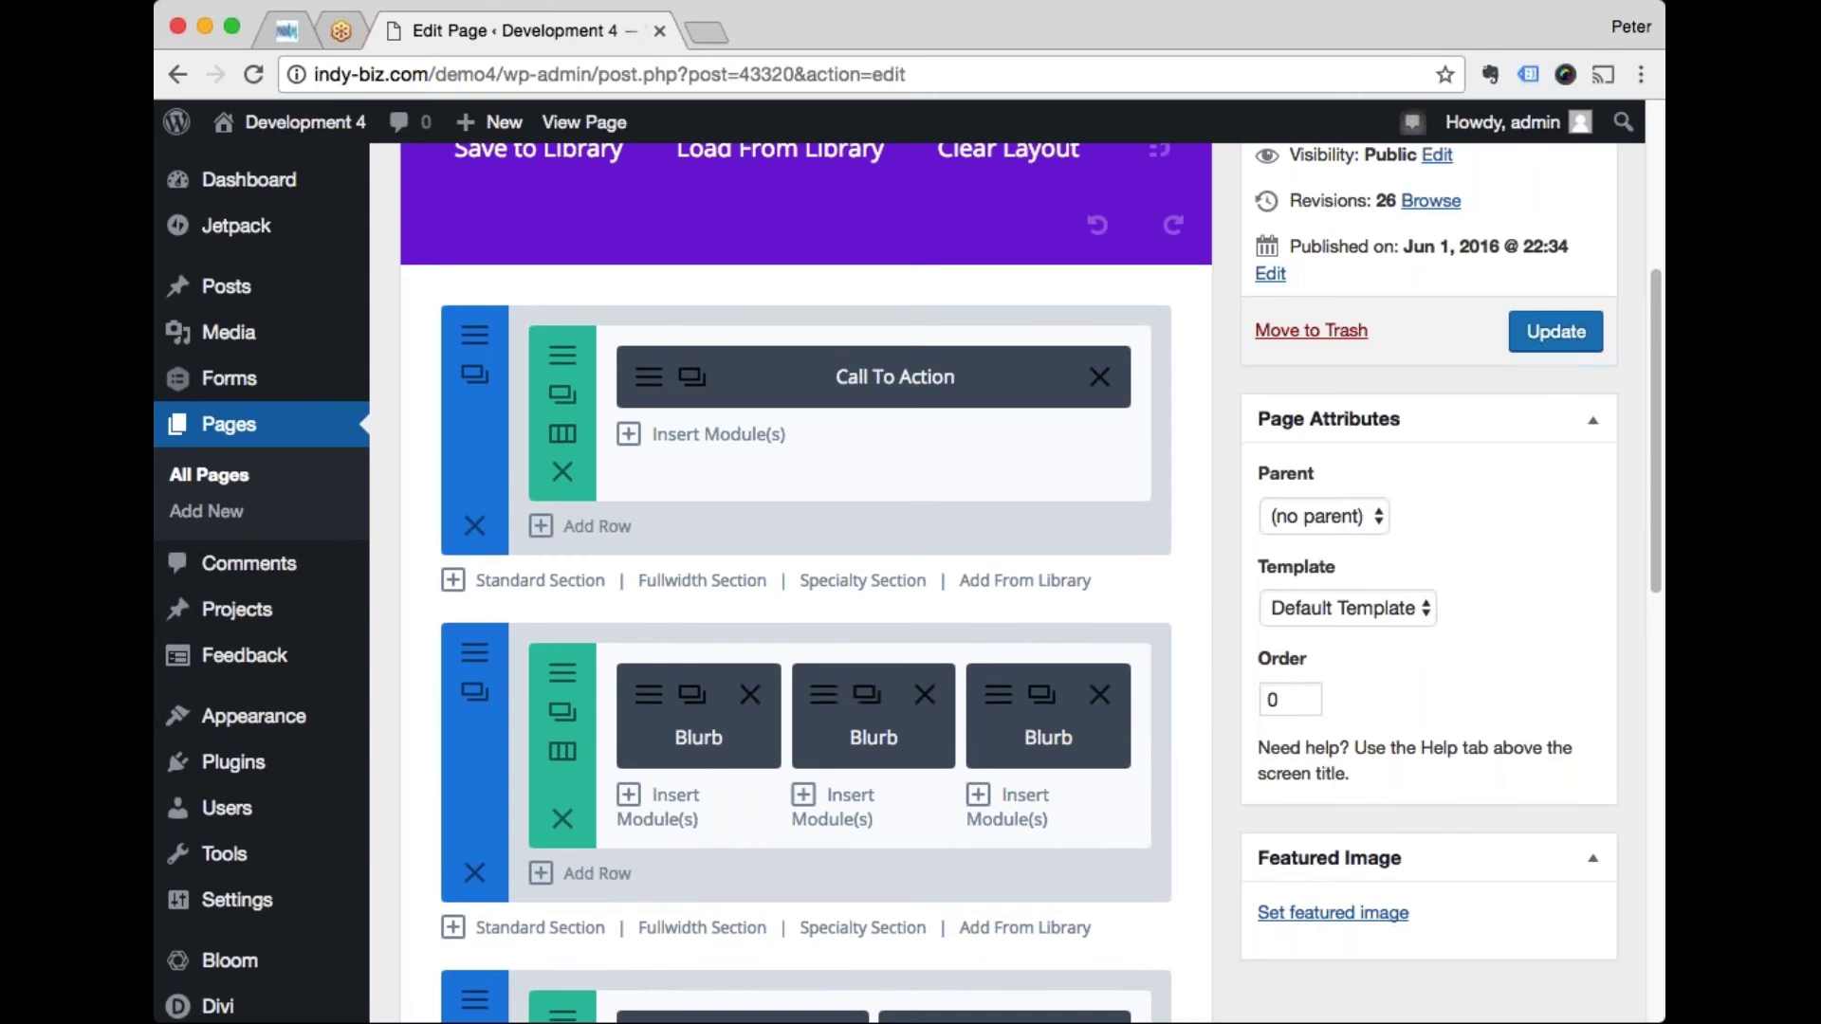
Step: Open the settings of the section containing the Call To Action module and review its gradient background options
click(478, 344)
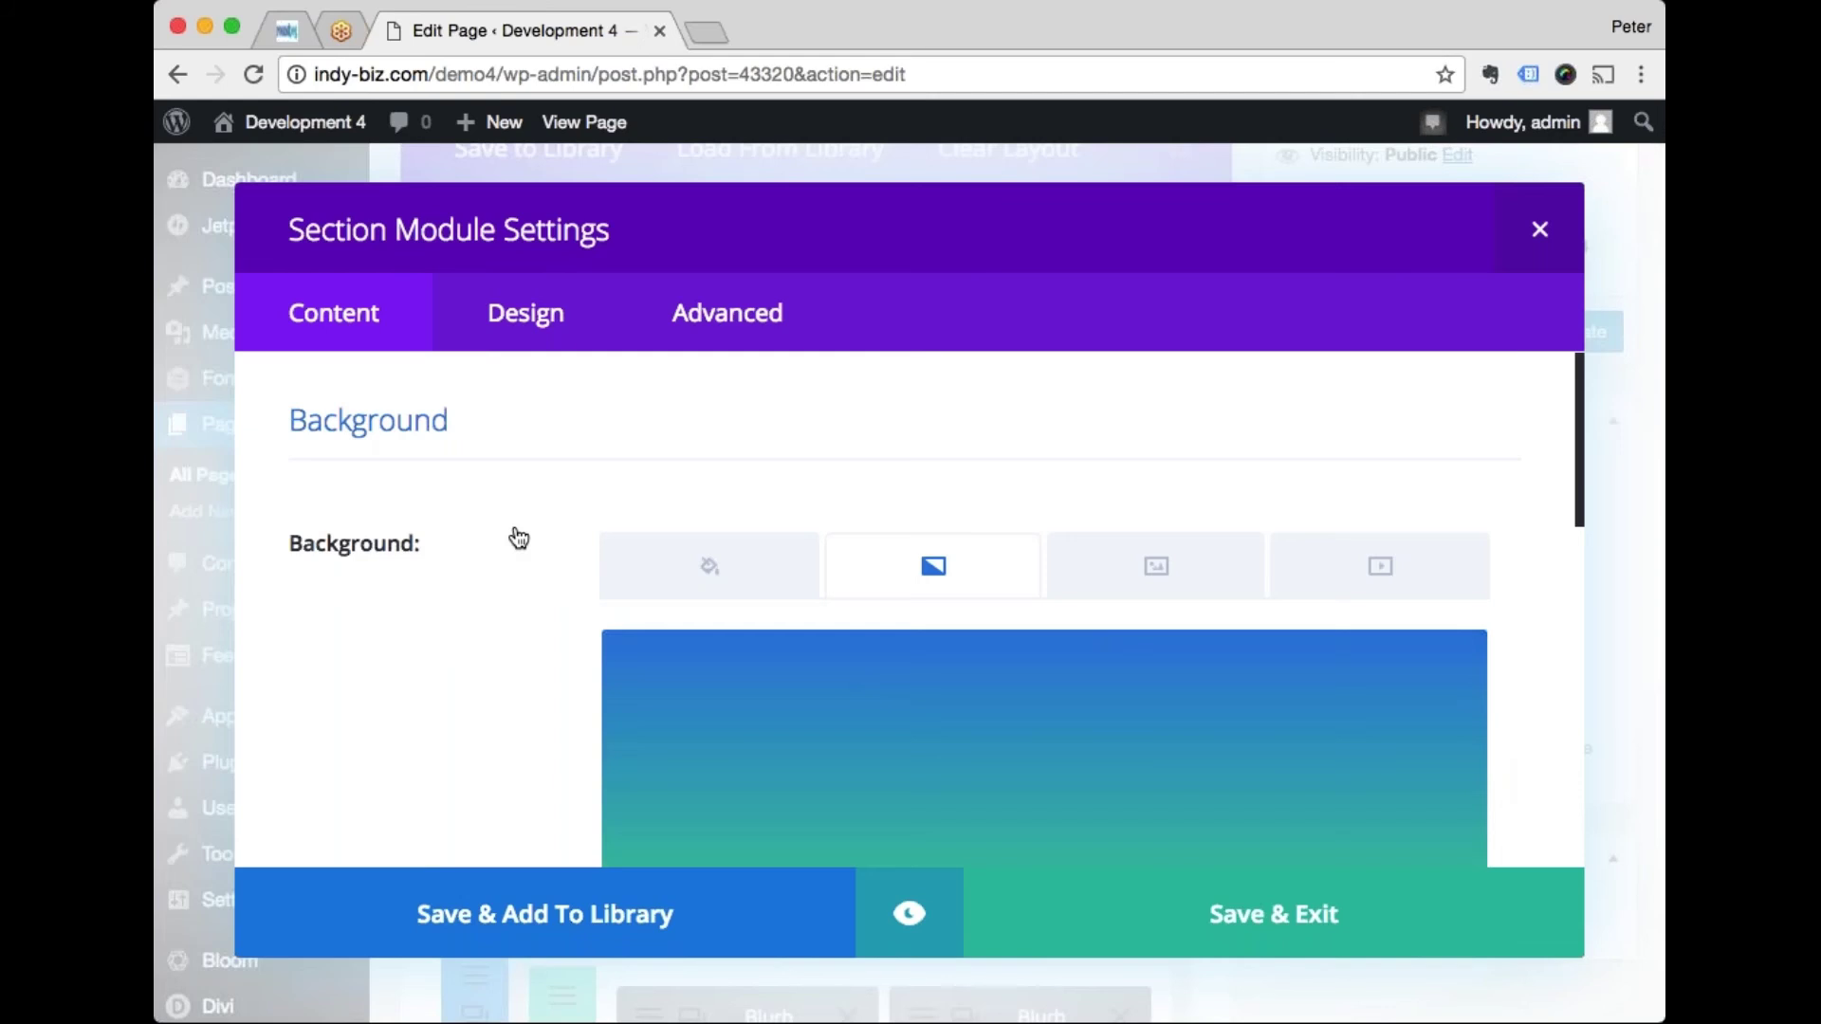
scroll(519, 539, down, 3)
scroll(909, 609, up, 1)
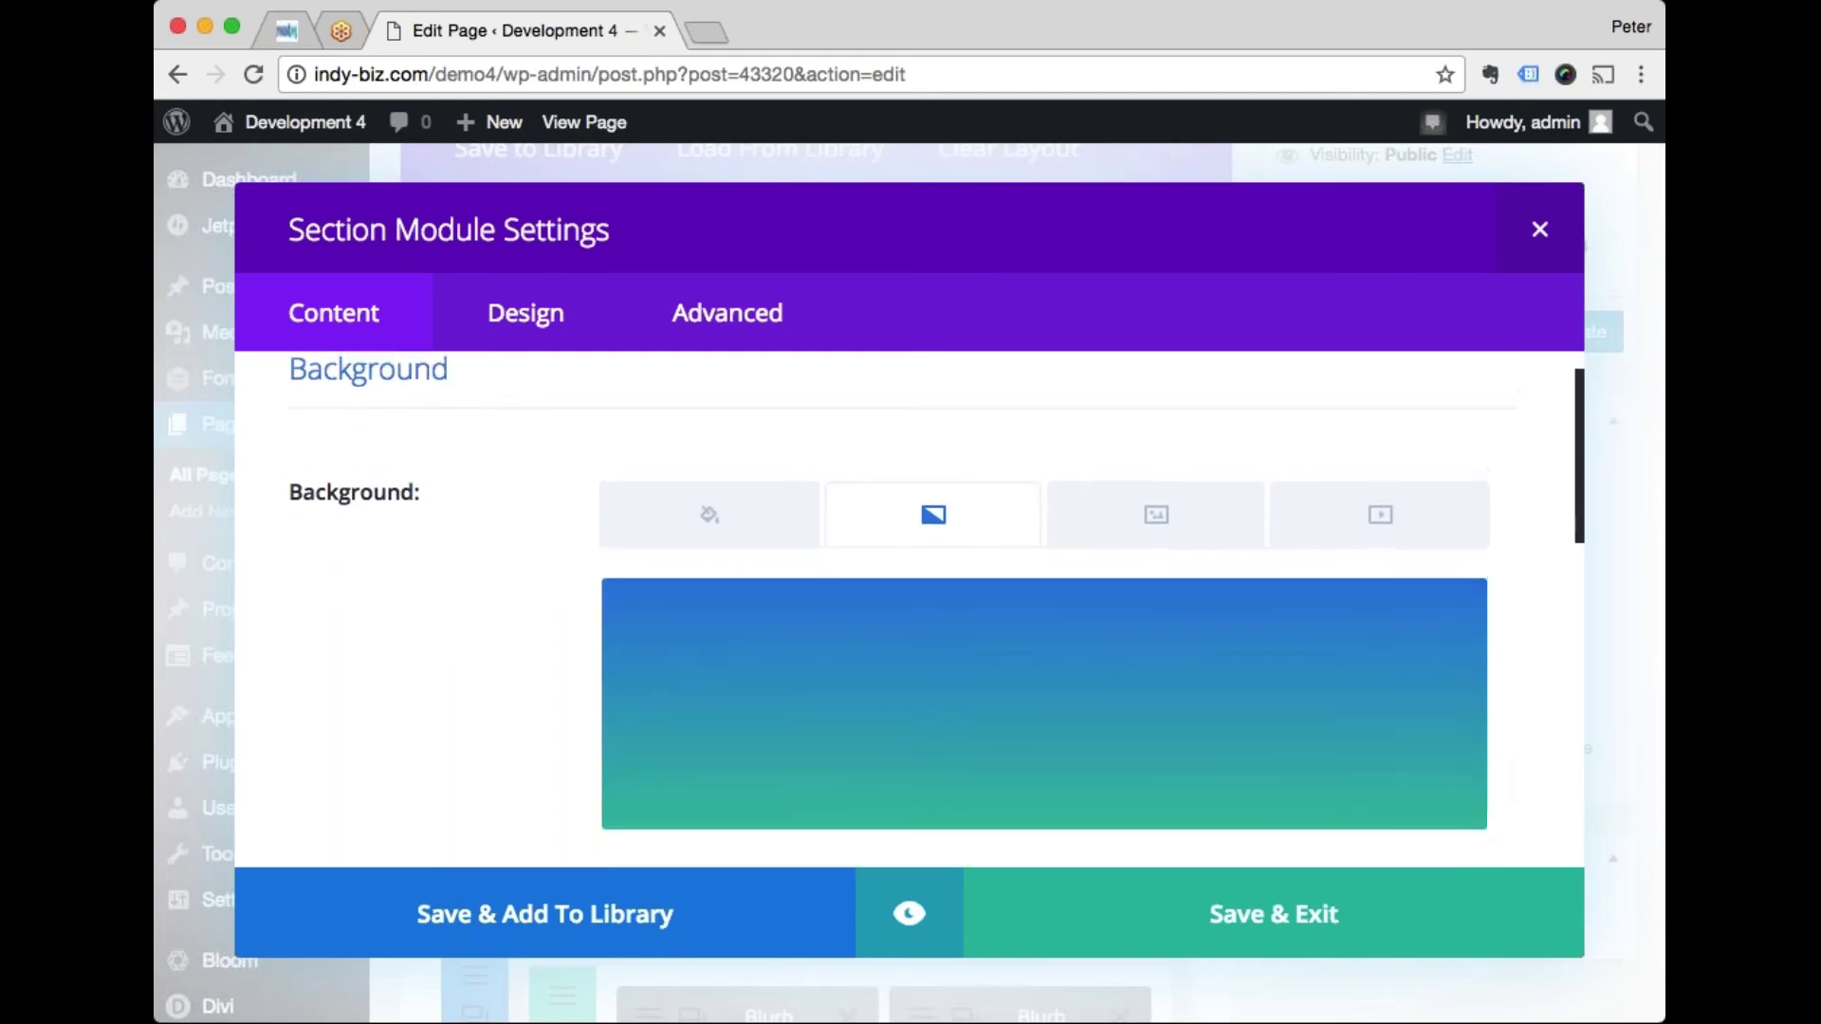
scroll(909, 609, down, 1)
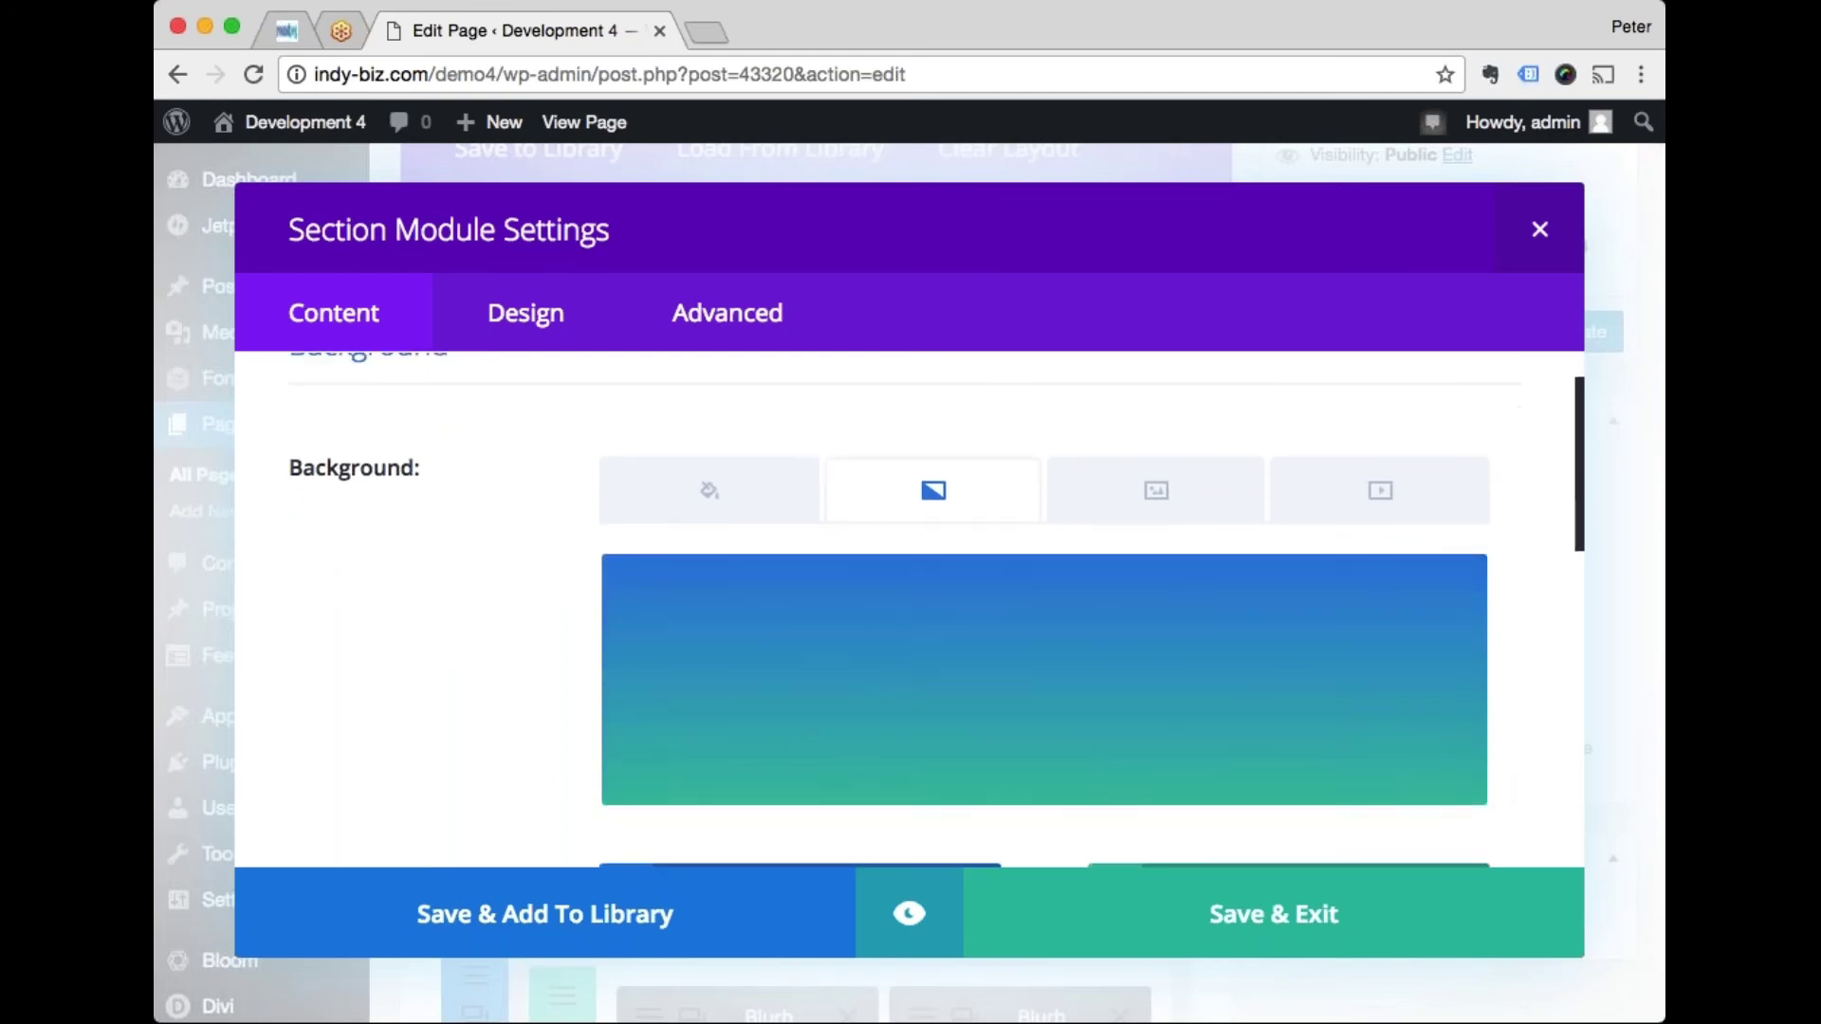
scroll(353, 398, down, 2)
scroll(353, 398, up, 3)
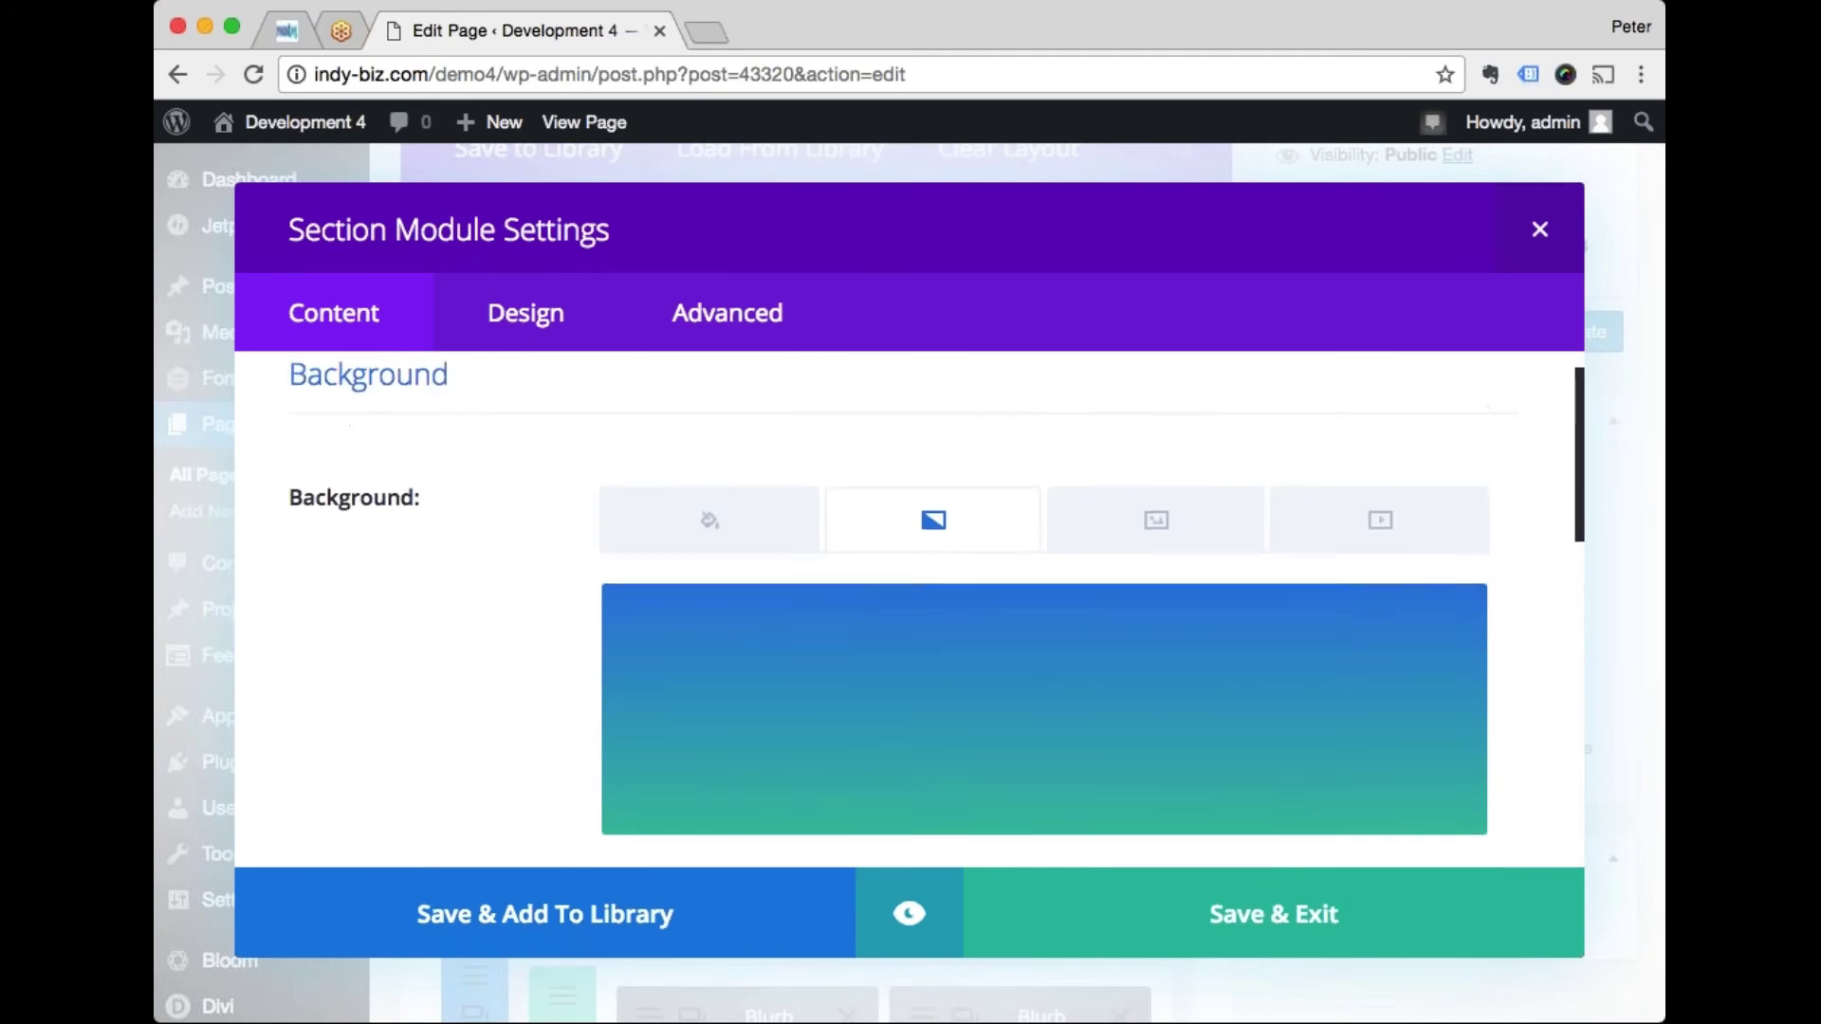
scroll(903, 683, down, 1)
mouse_move(903, 683)
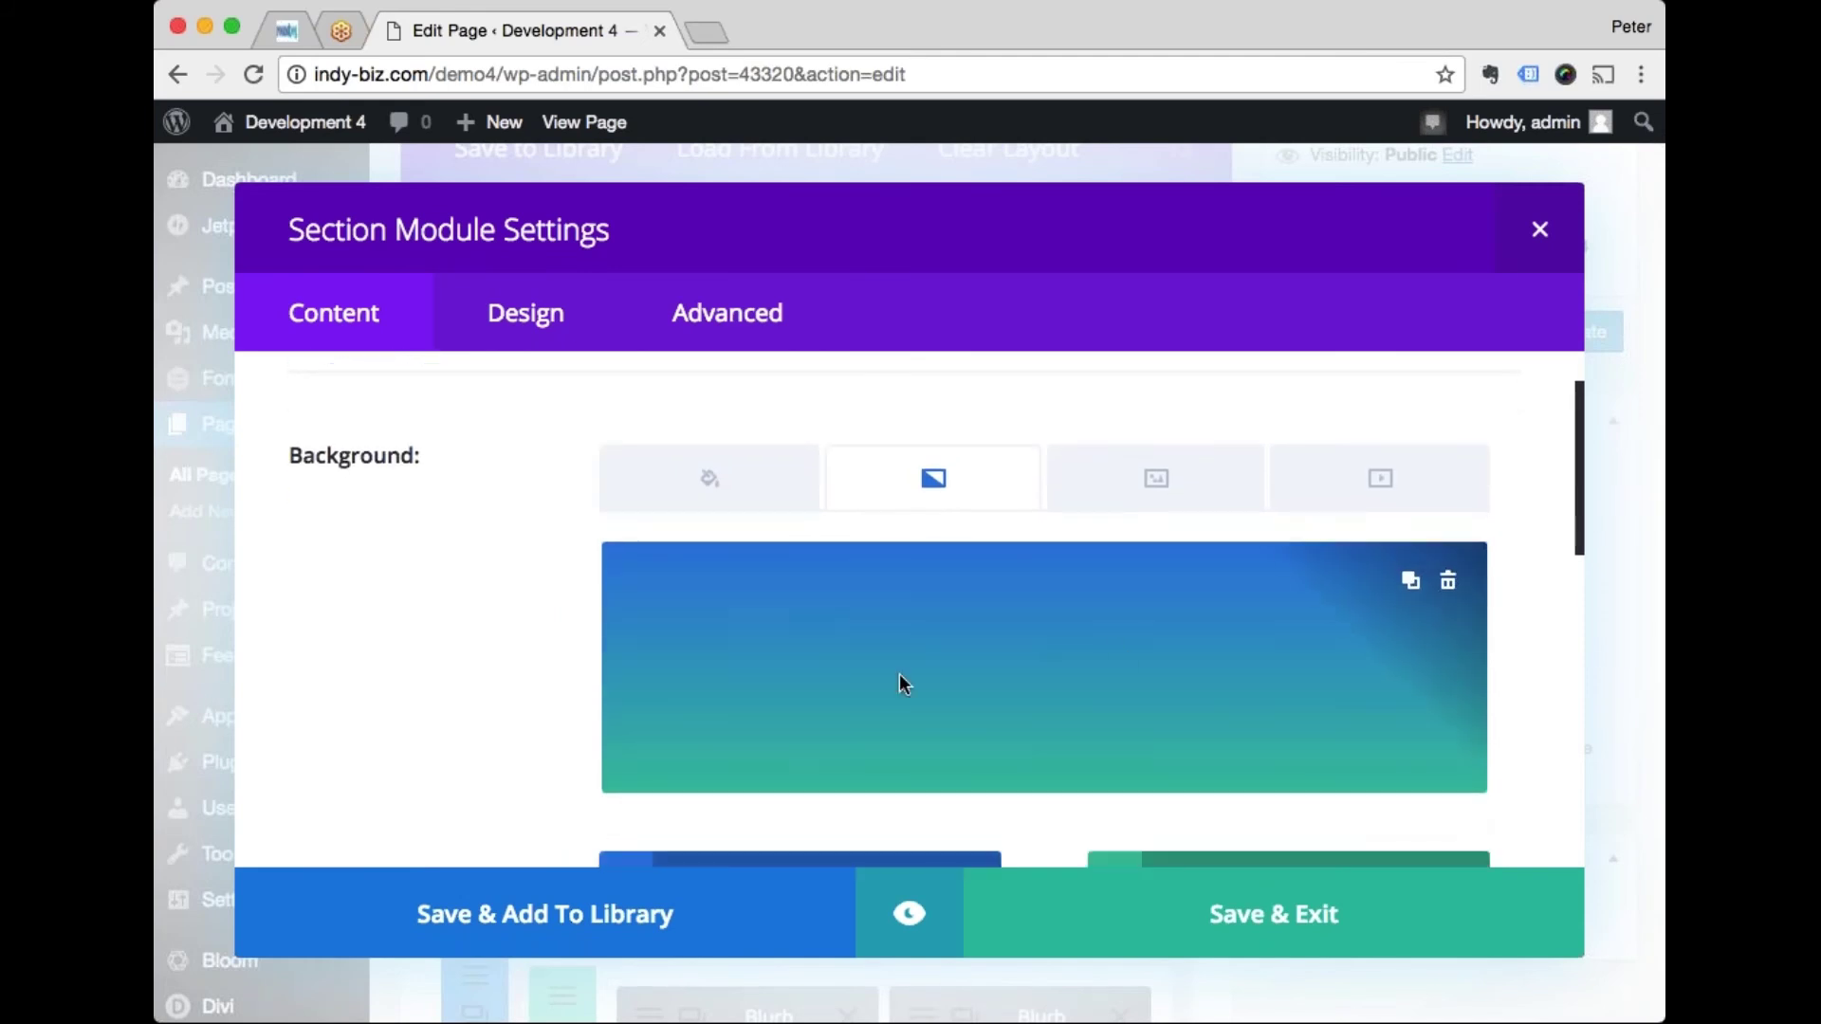
scroll(1233, 673, down, 3)
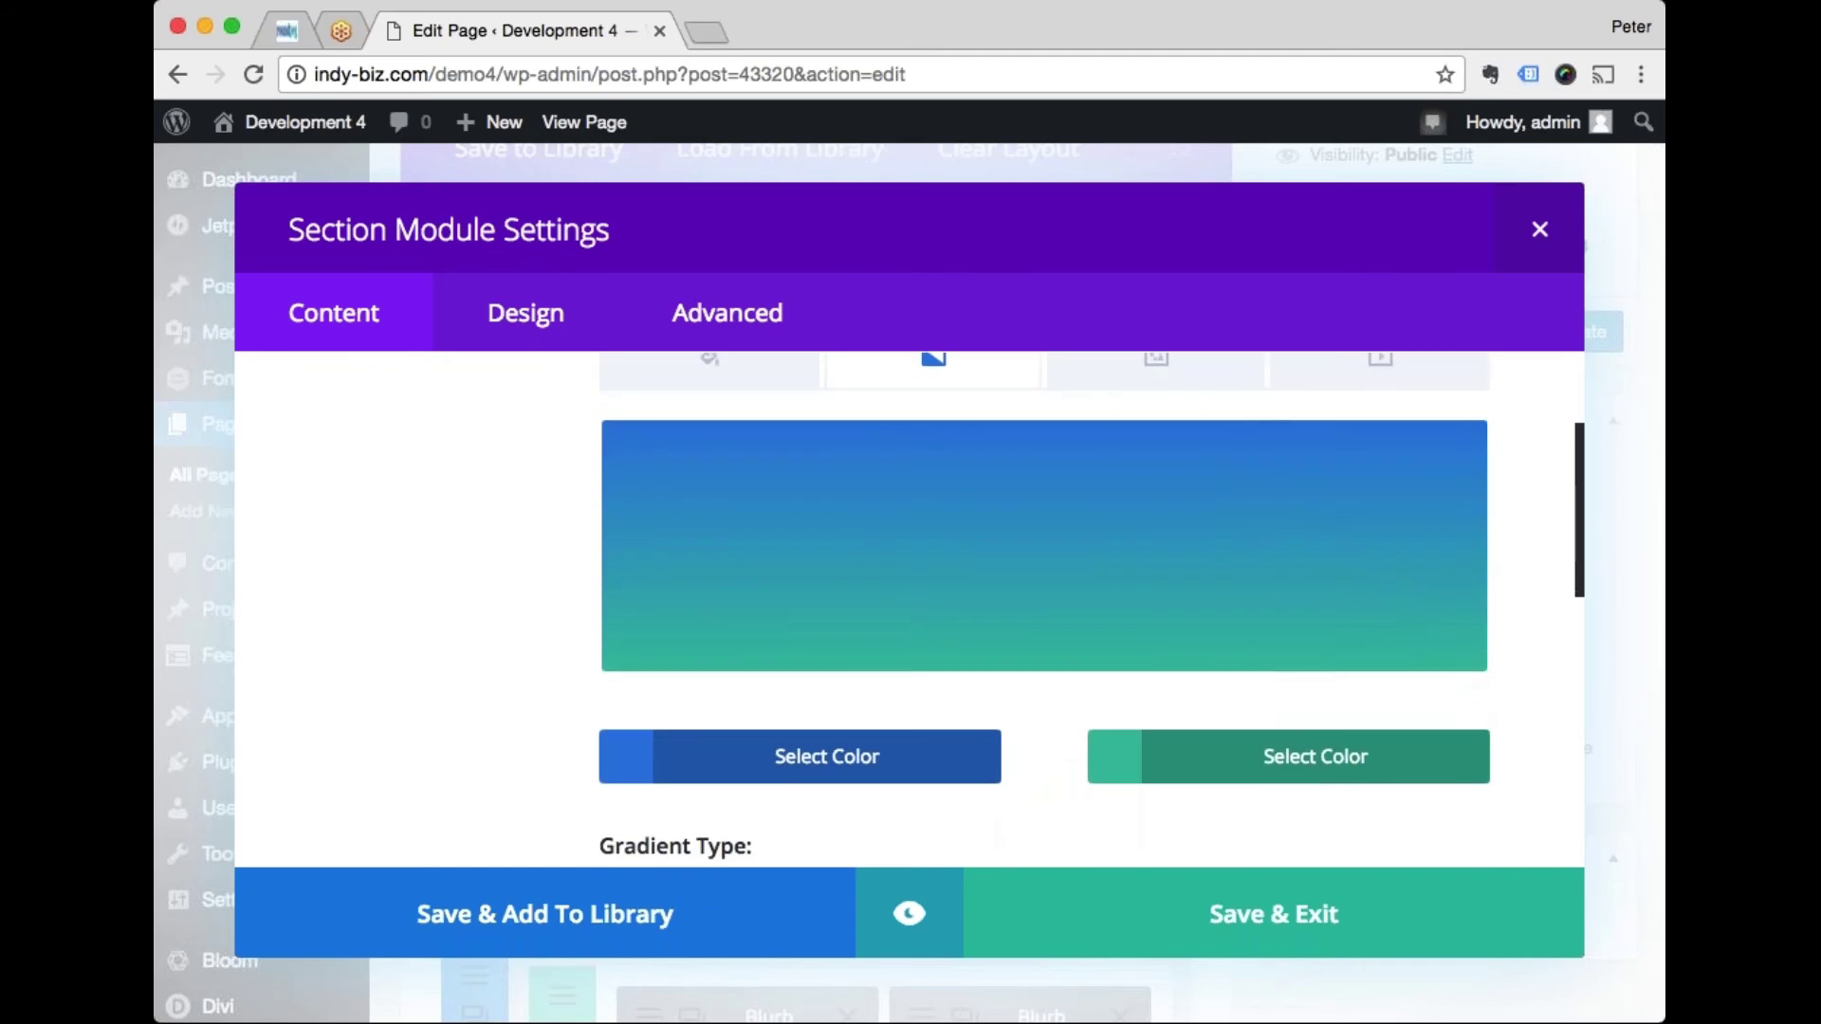
scroll(1333, 702, down, 2)
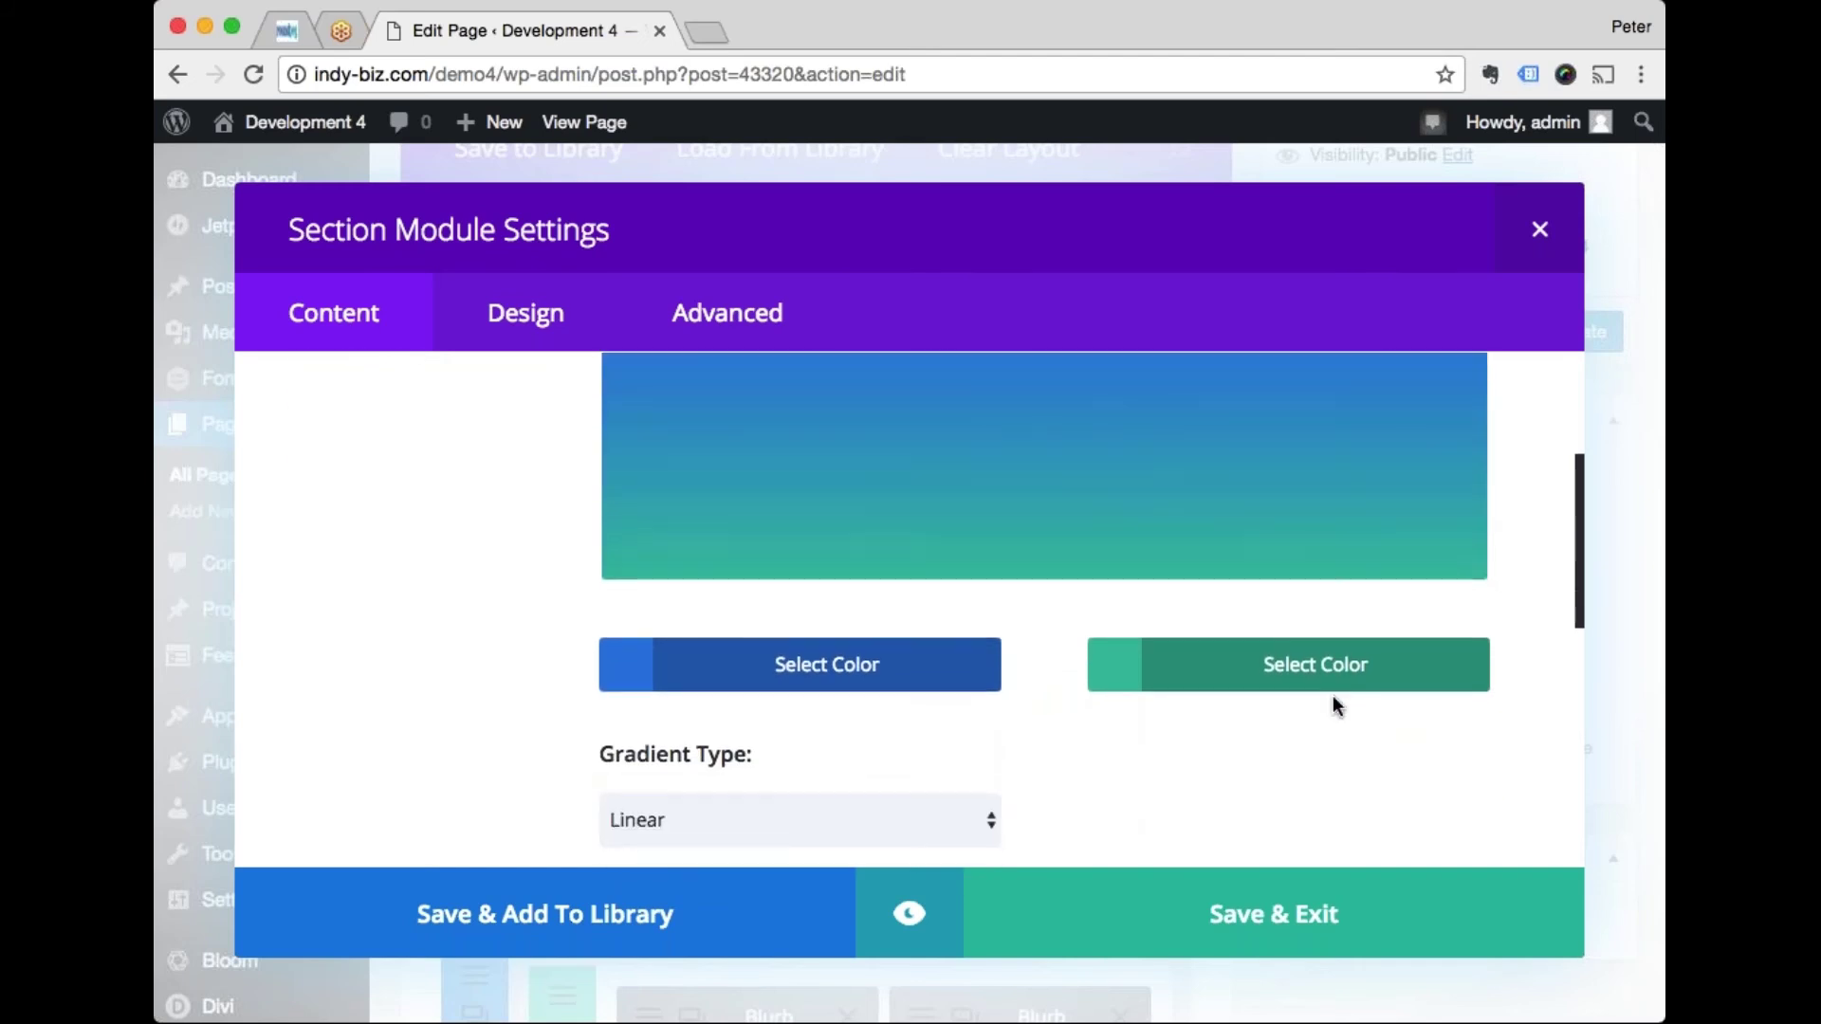
Step: Set the section's background gradient to orange as the first color and red #e02b20 as the second
click(1328, 683)
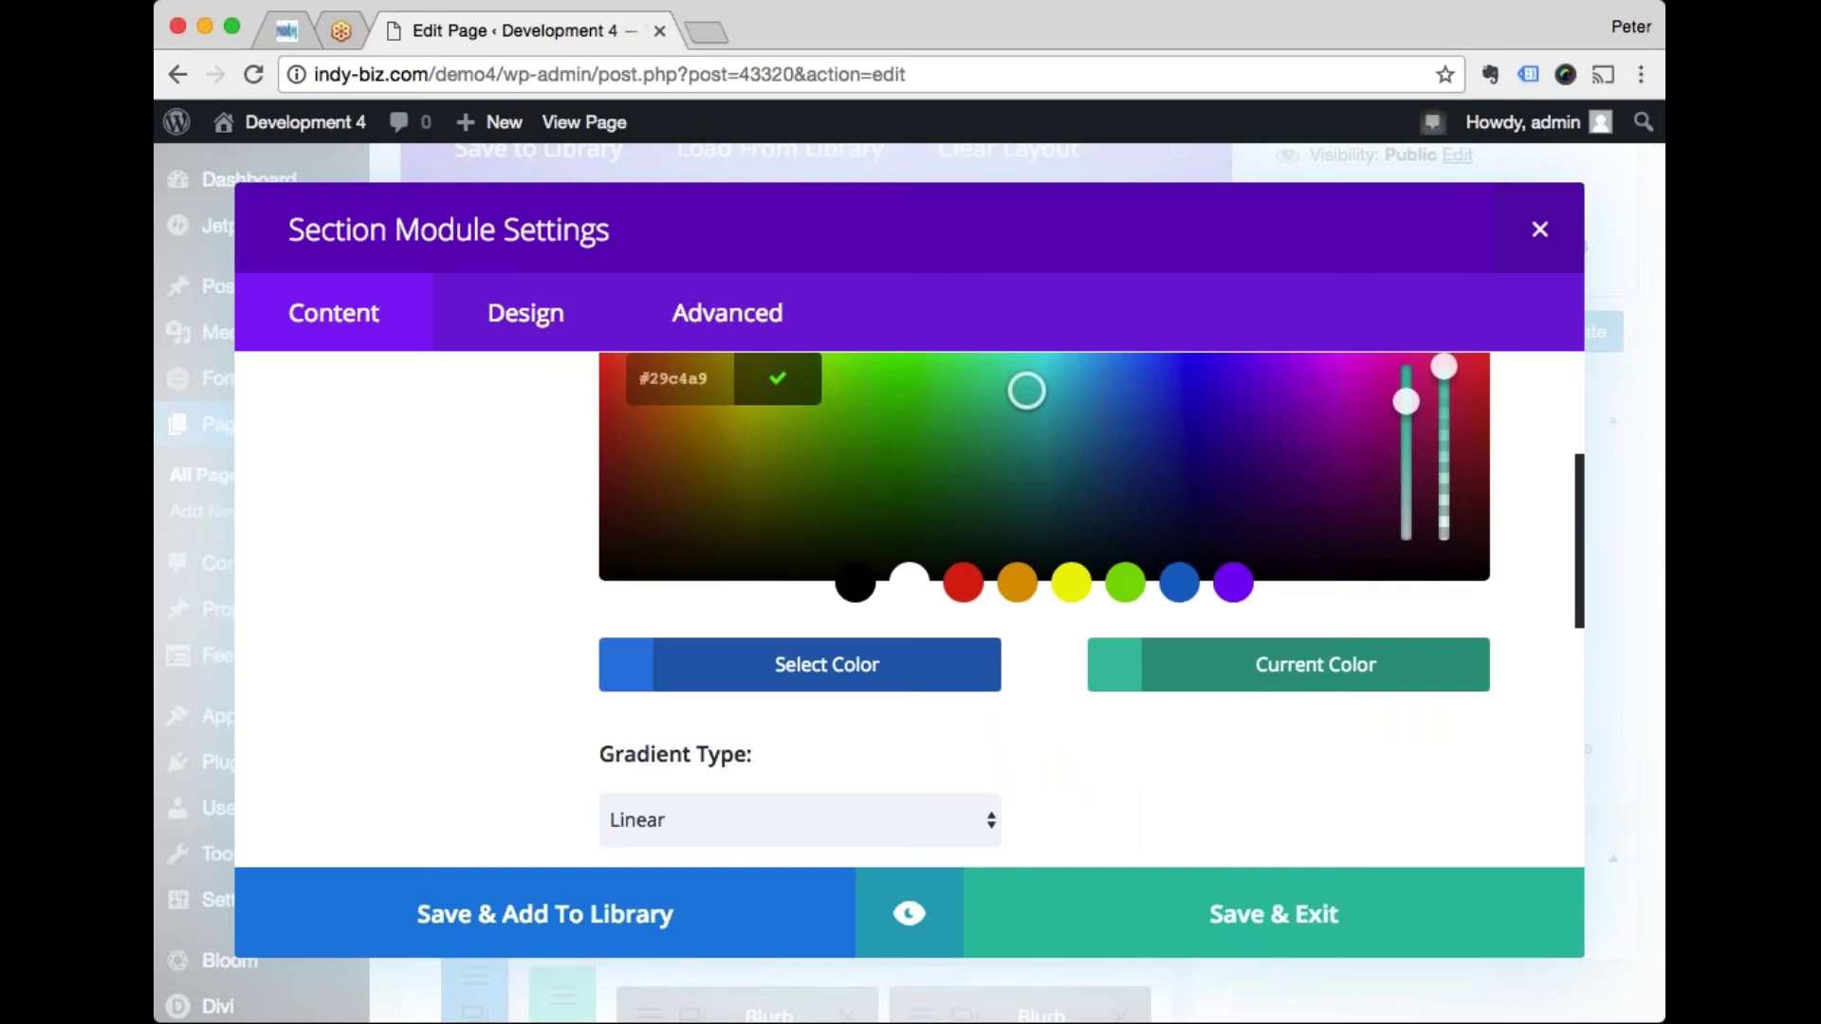
scroll(1044, 609, up, 1)
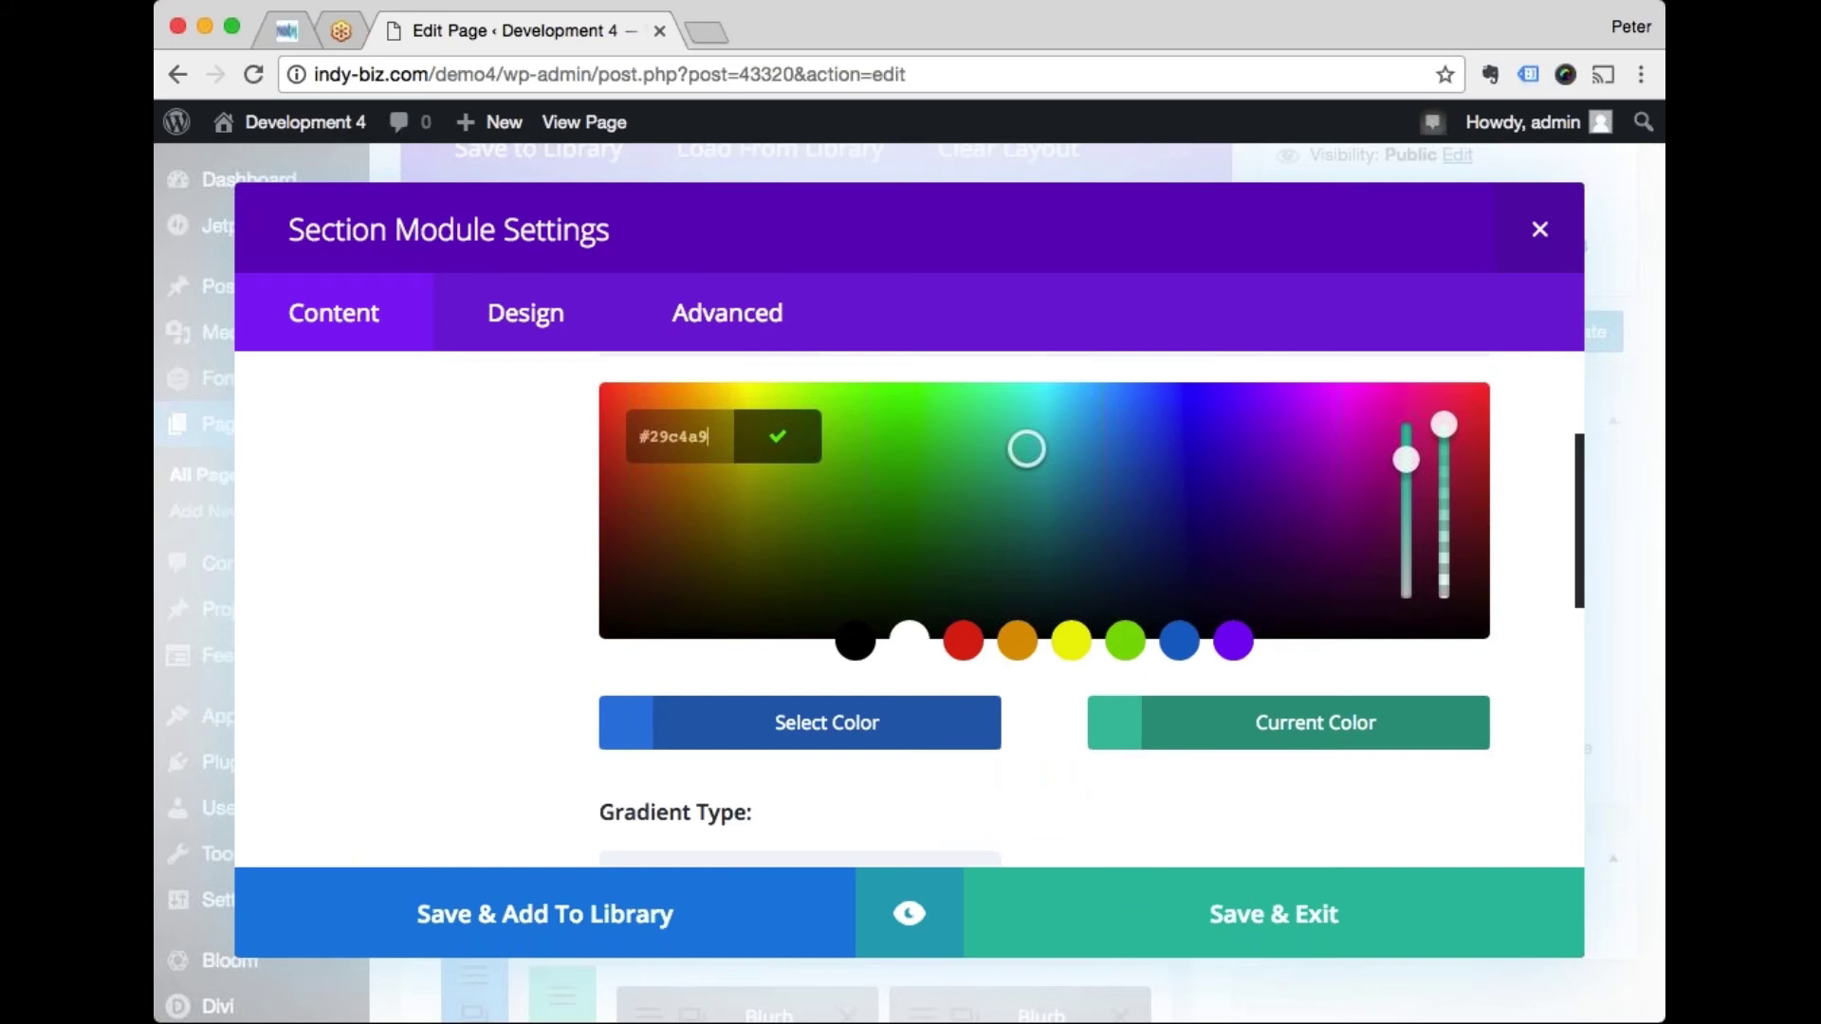
click(963, 645)
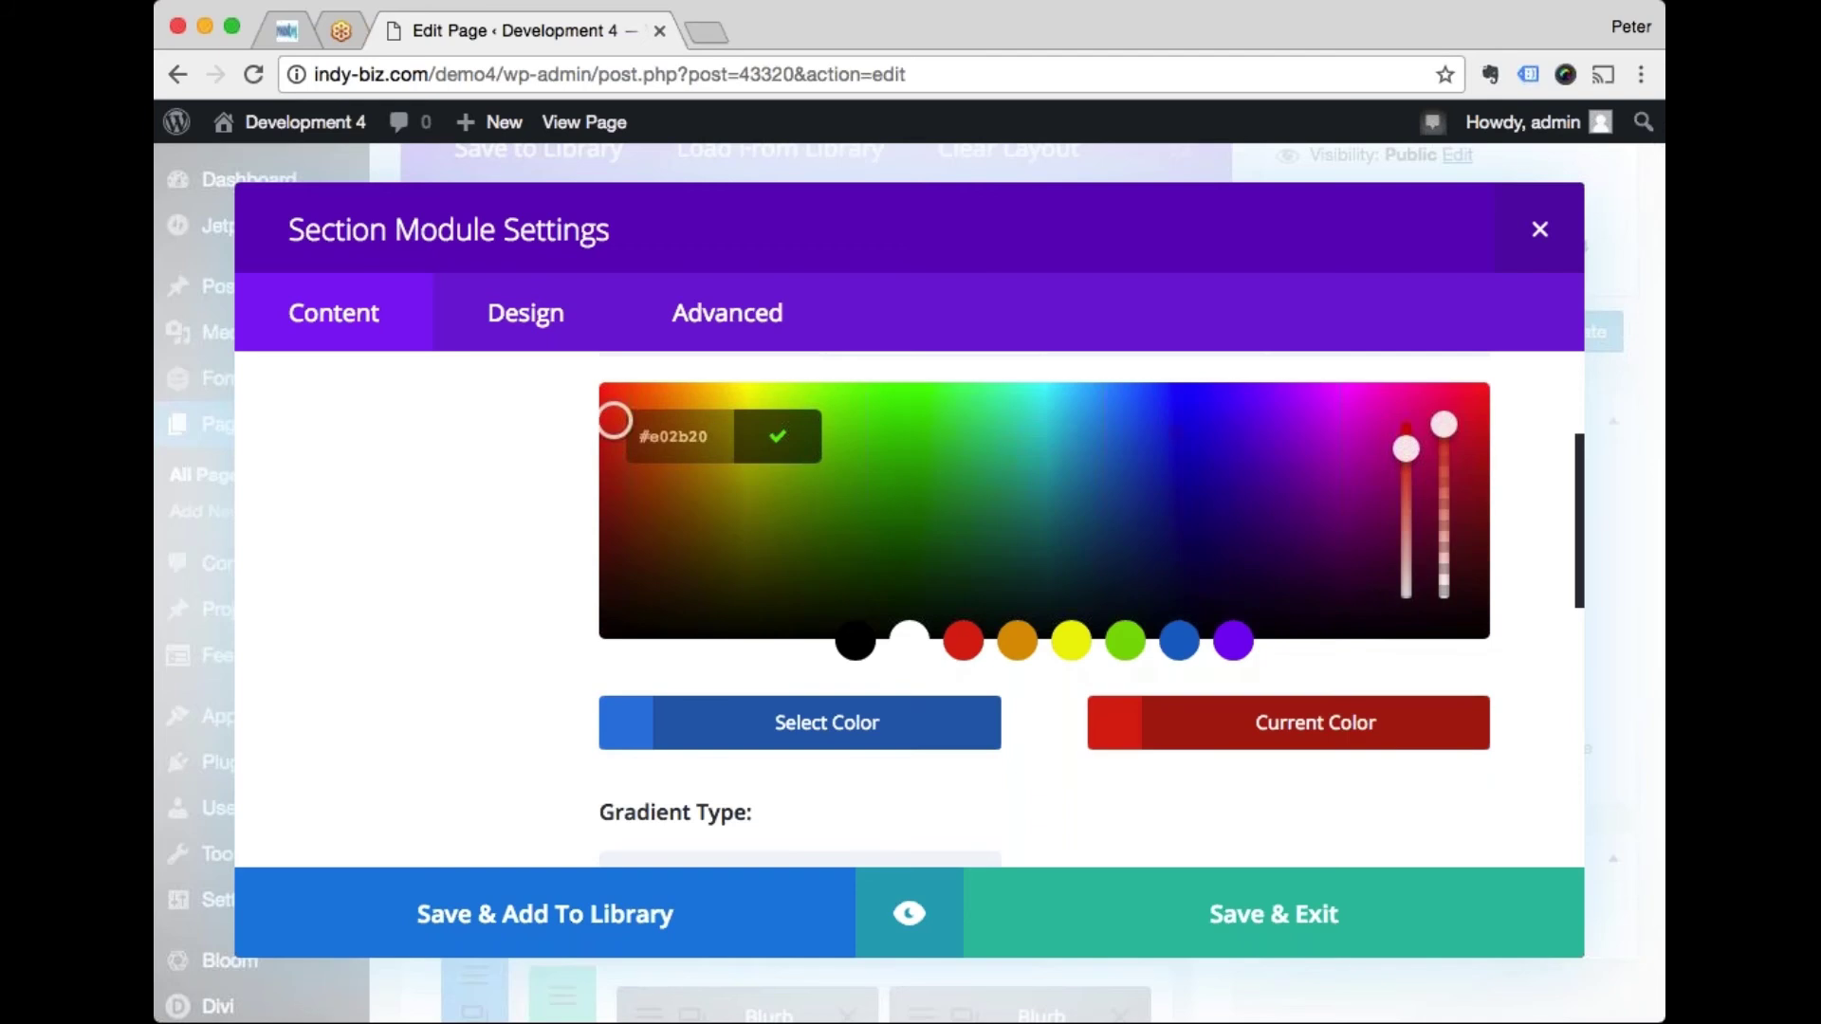
click(825, 723)
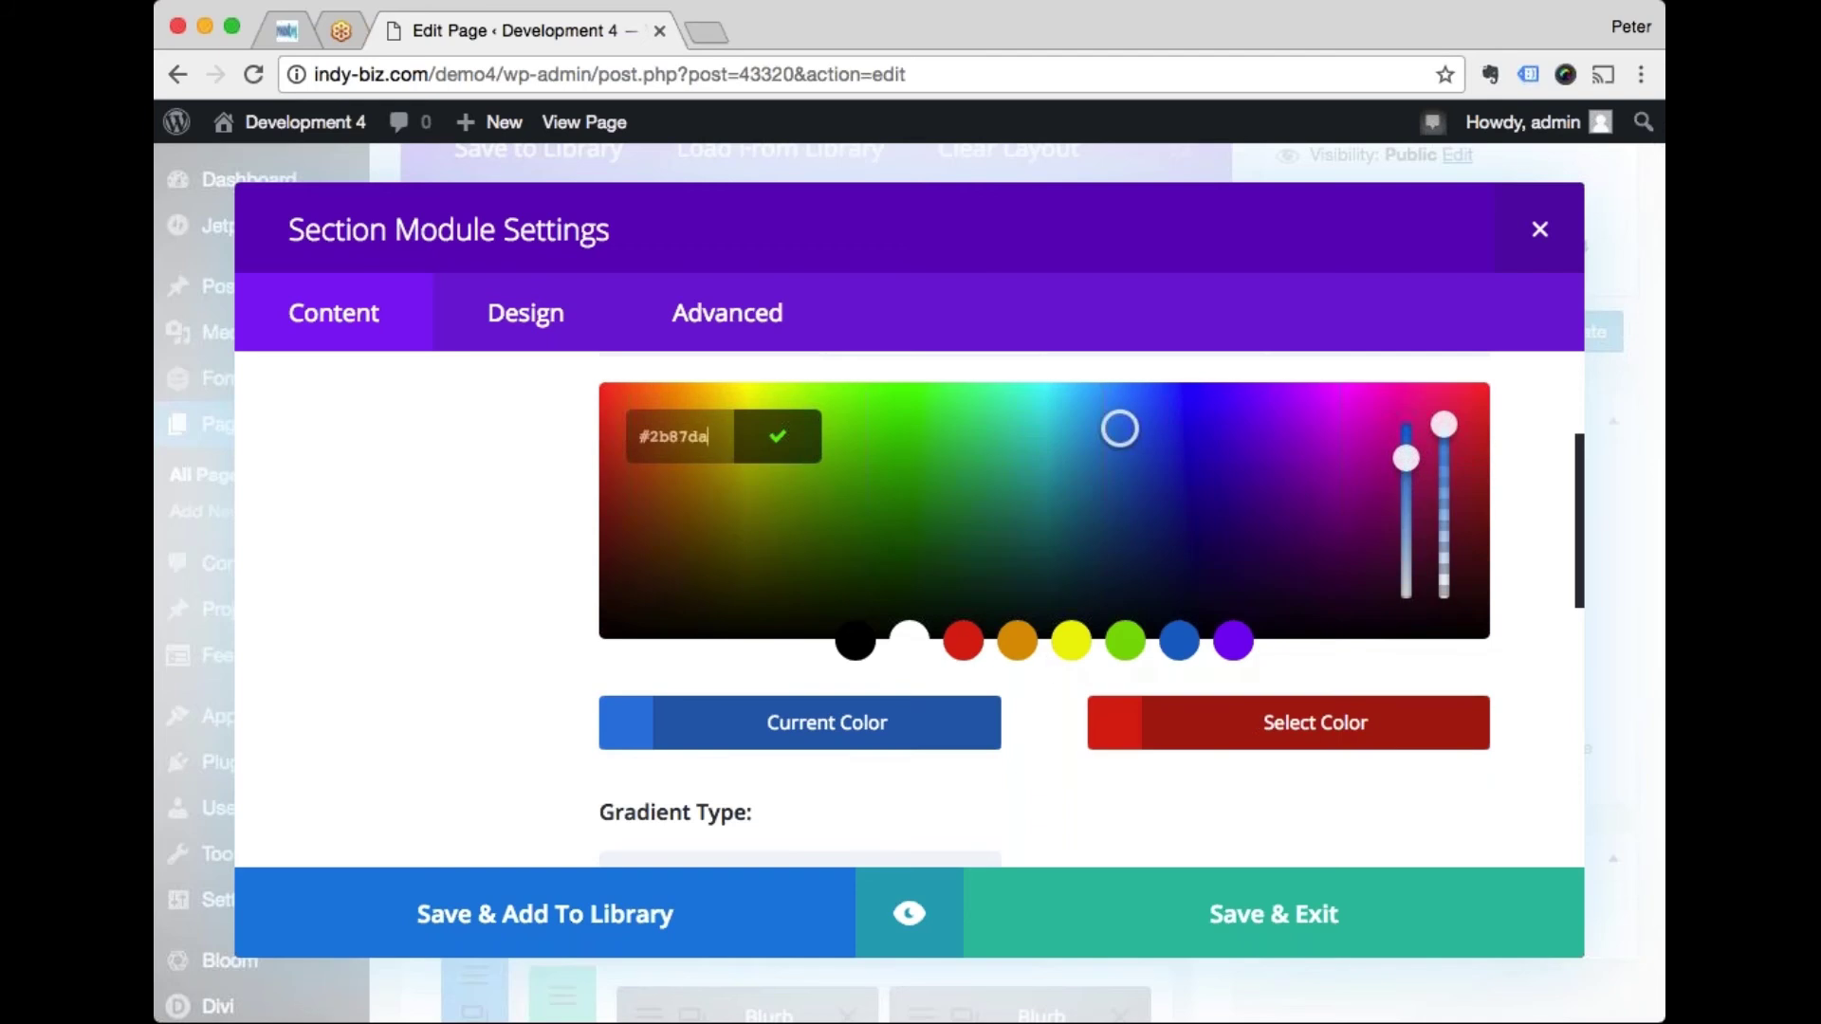
click(707, 421)
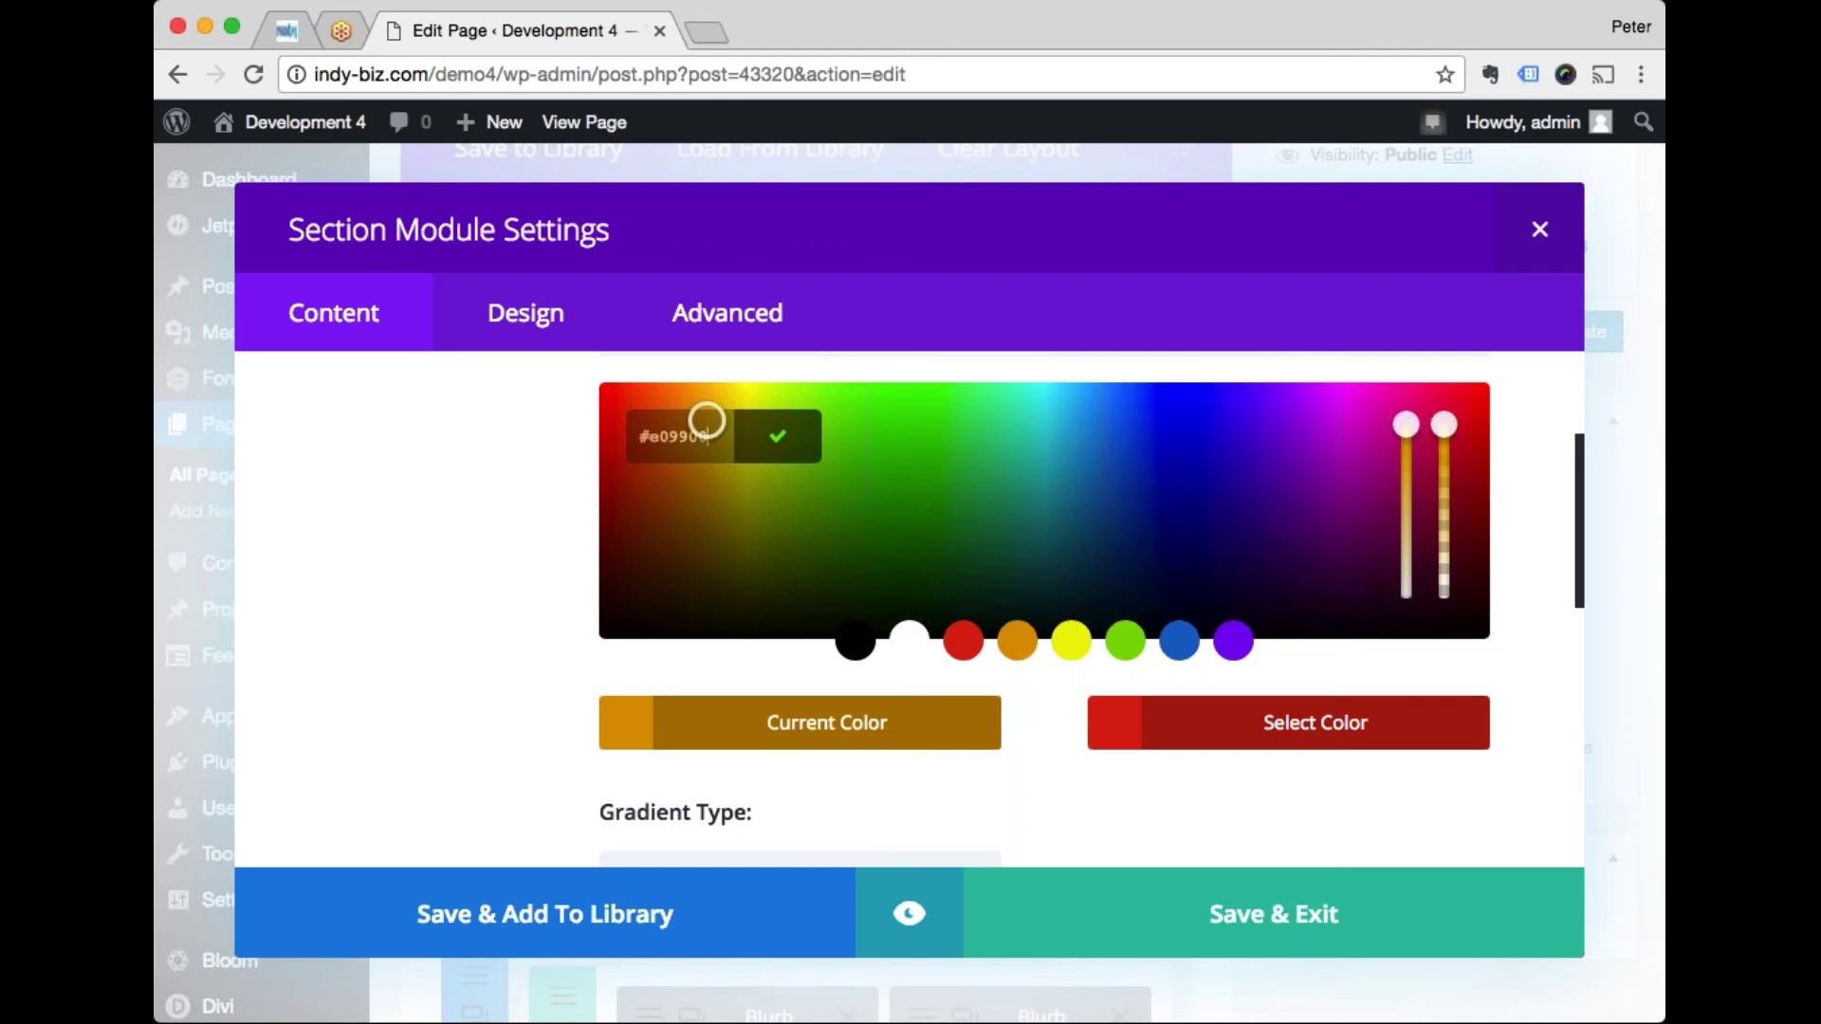
key(Return)
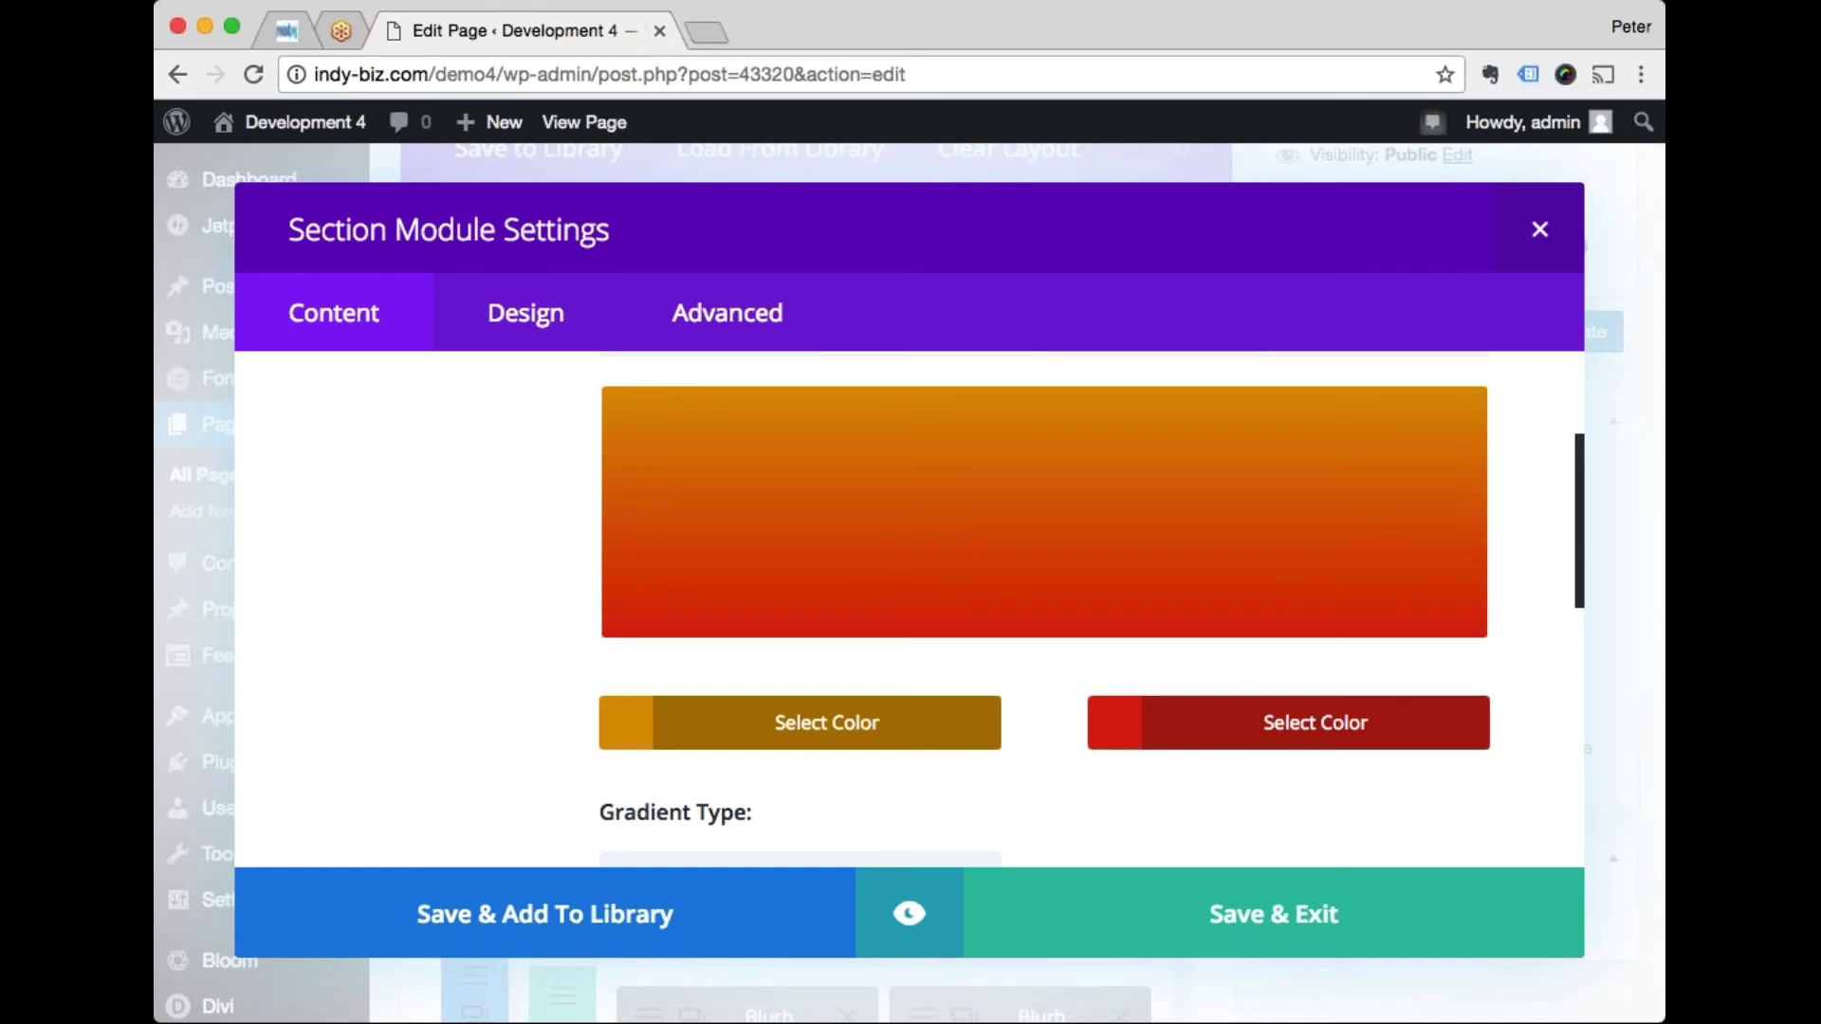
Step: Delete the section's background gradient and switch to the solid background color option
scroll(1044, 607, down, 1)
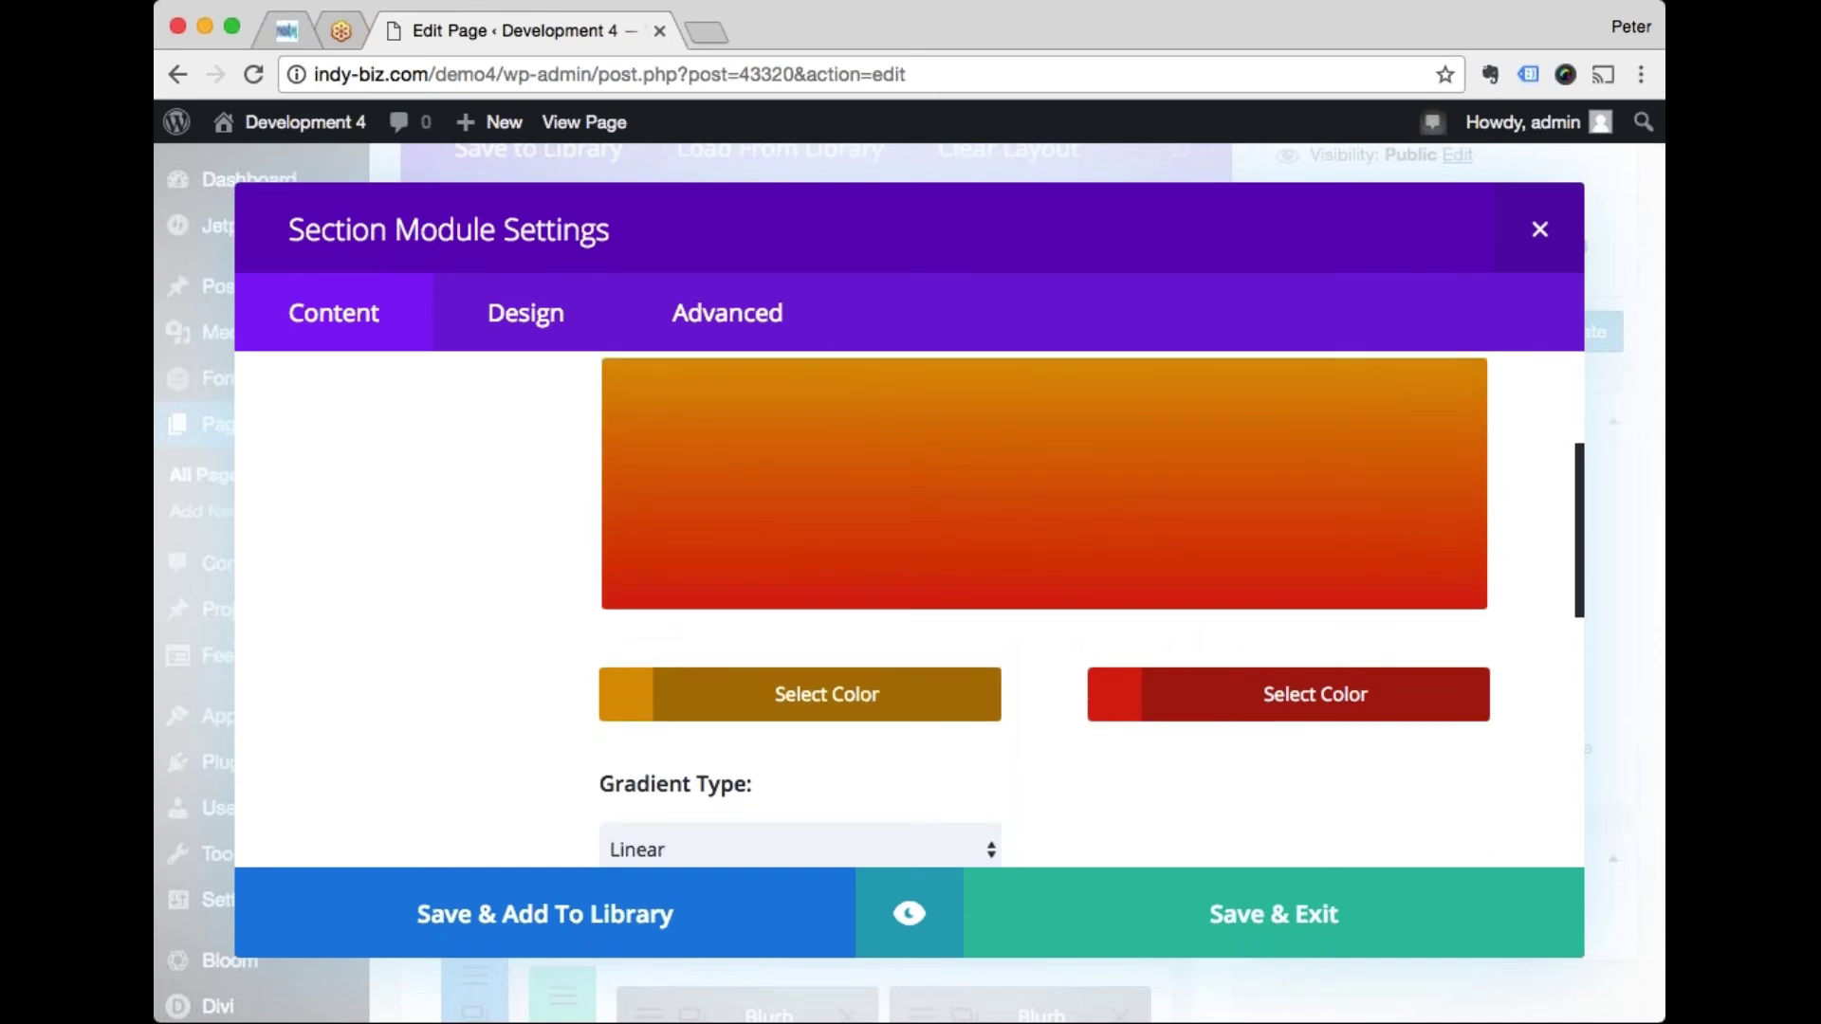
mouse_move(1143, 380)
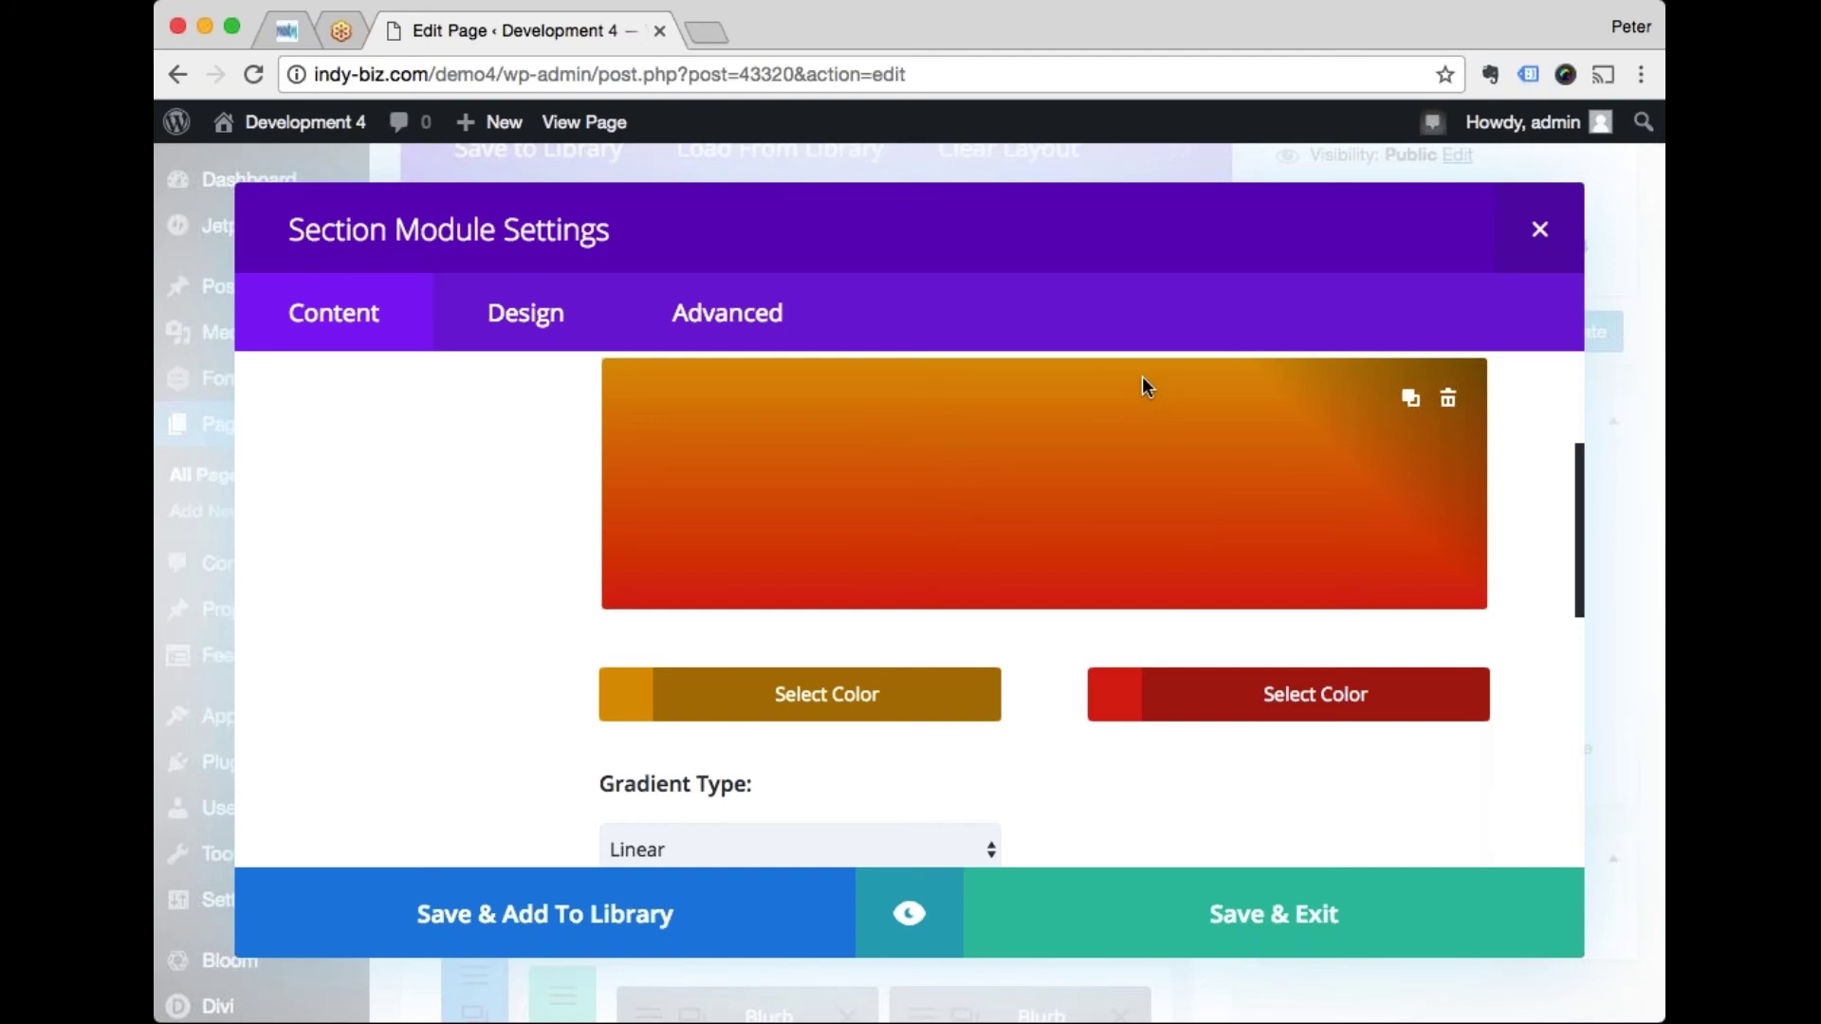
scroll(1056, 711, up, 4)
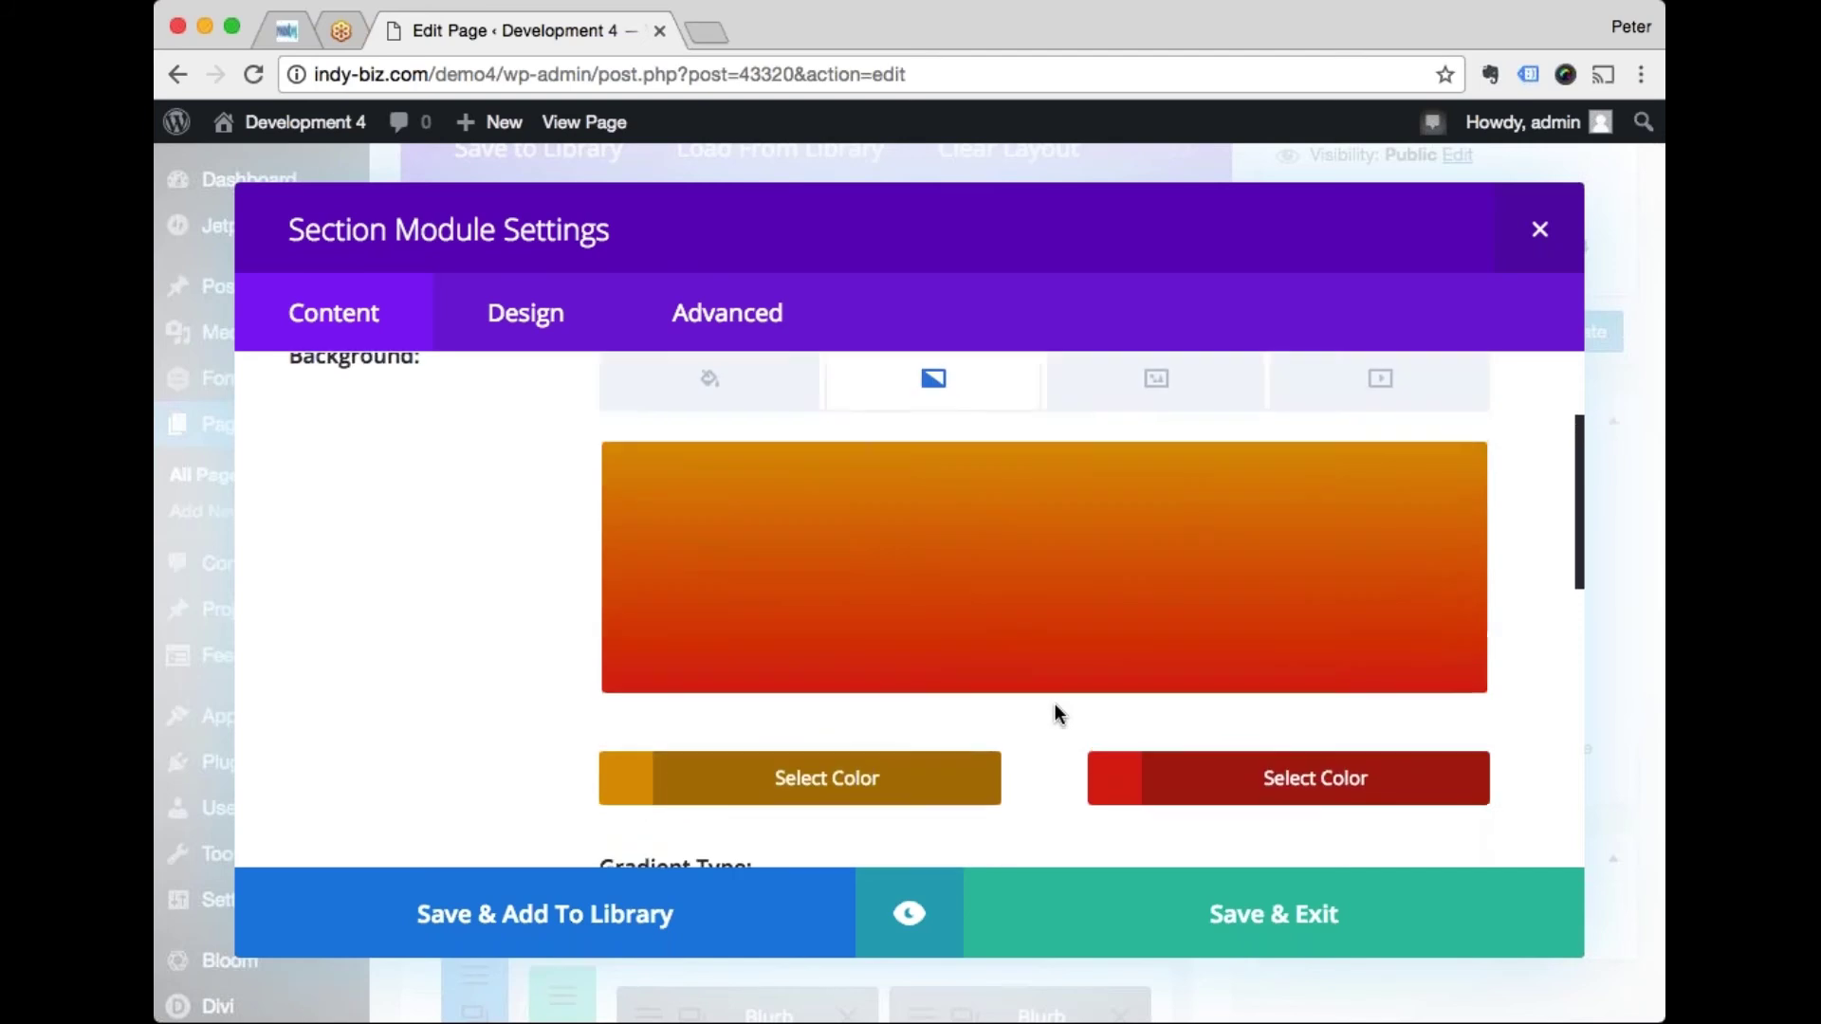
scroll(1056, 712, up, 2)
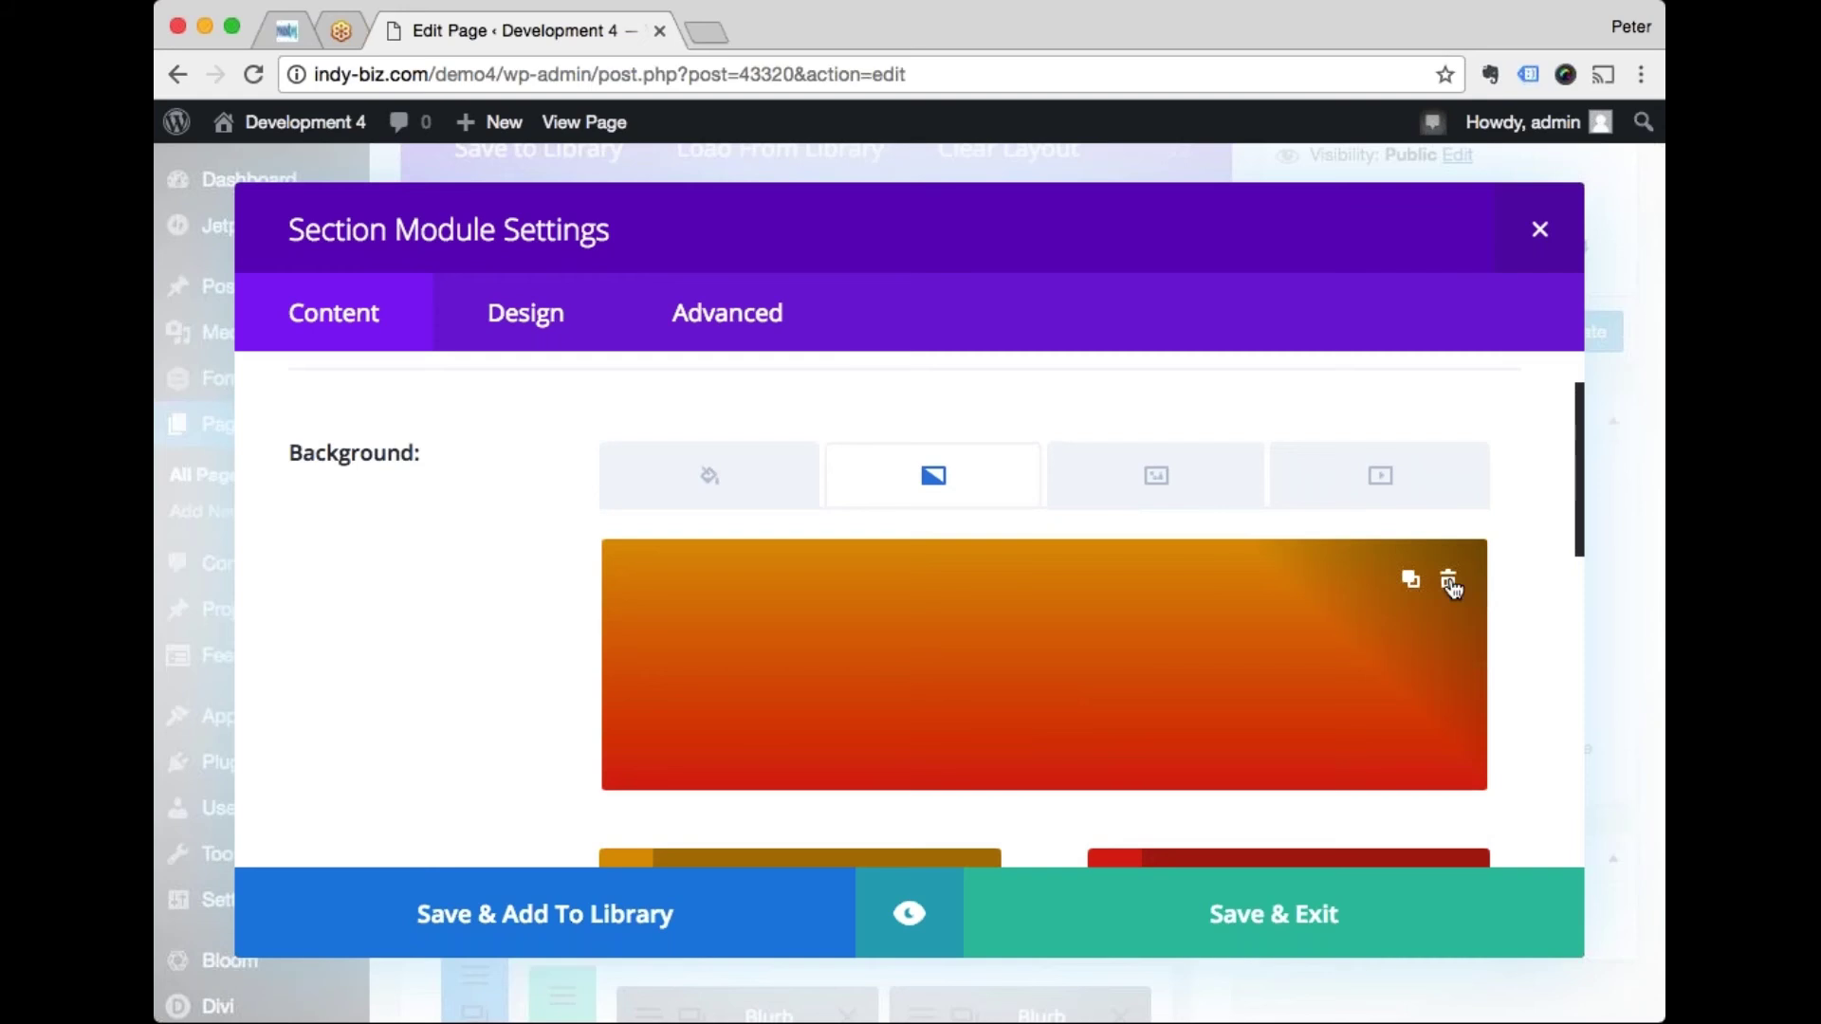
click(1444, 581)
click(746, 480)
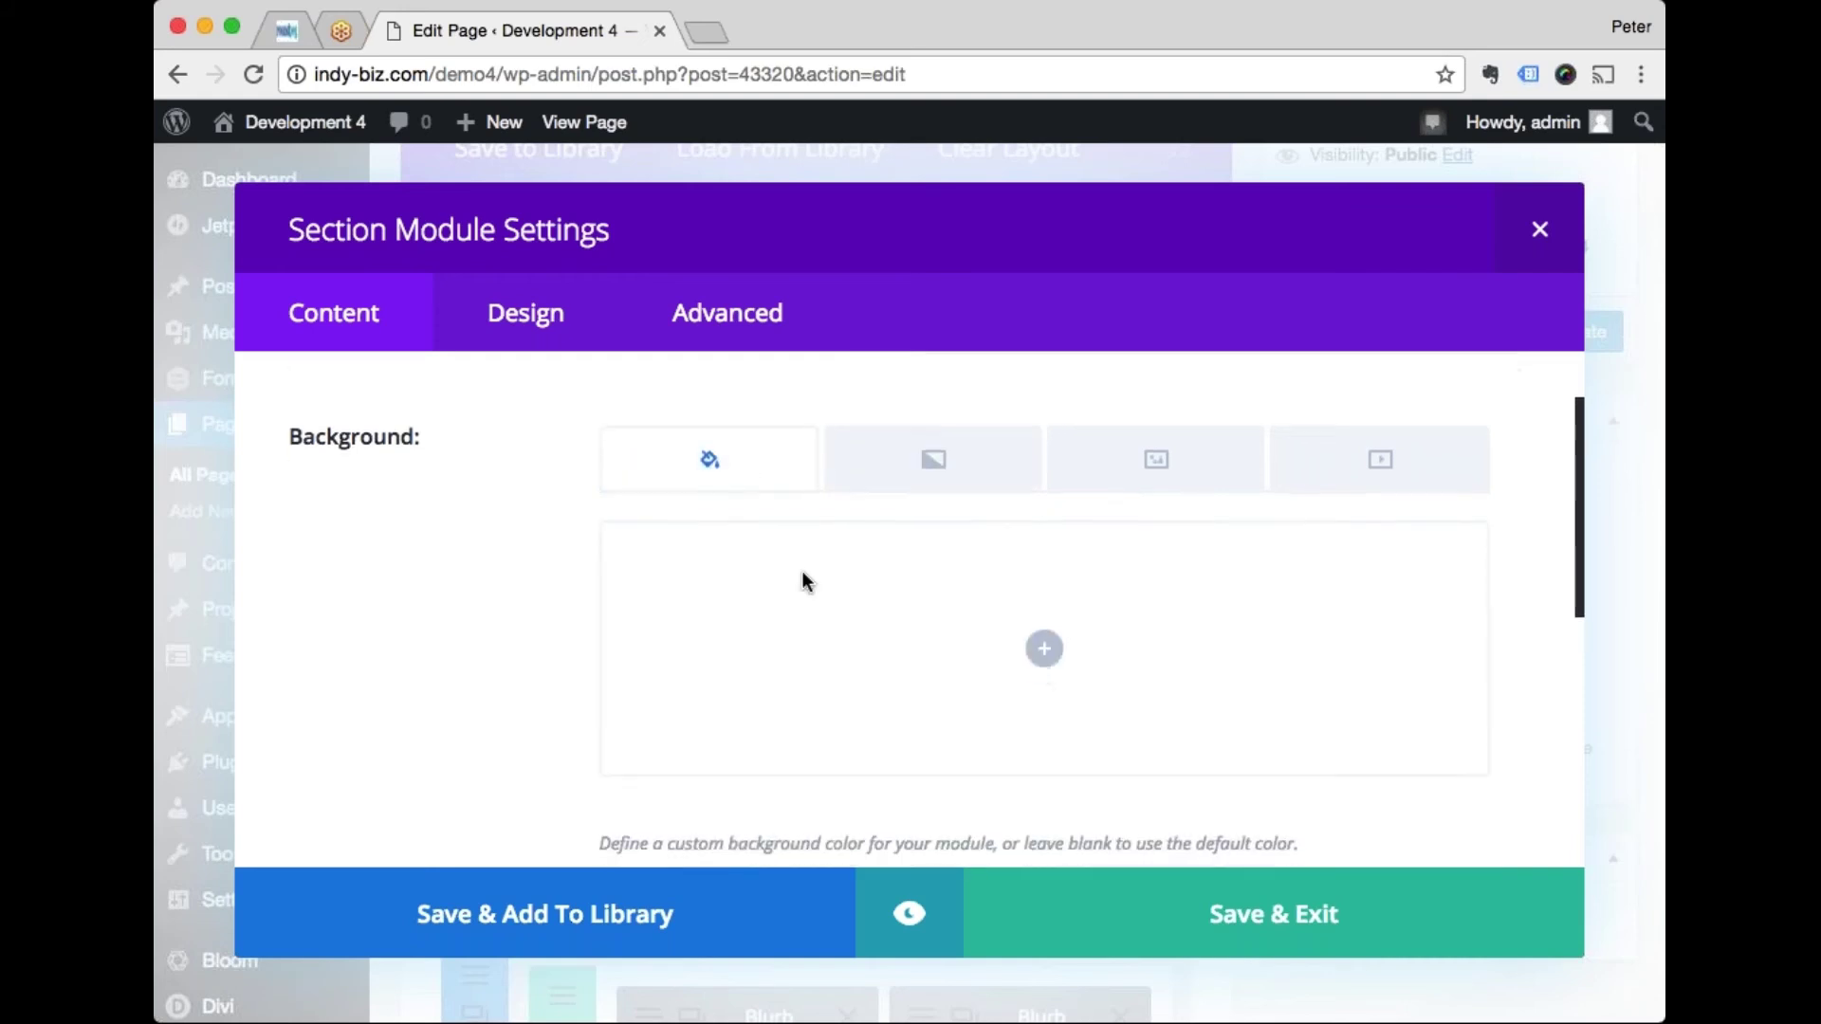
Step: Set the section's solid background color to blue #0c71c3 and save the section settings
click(1044, 649)
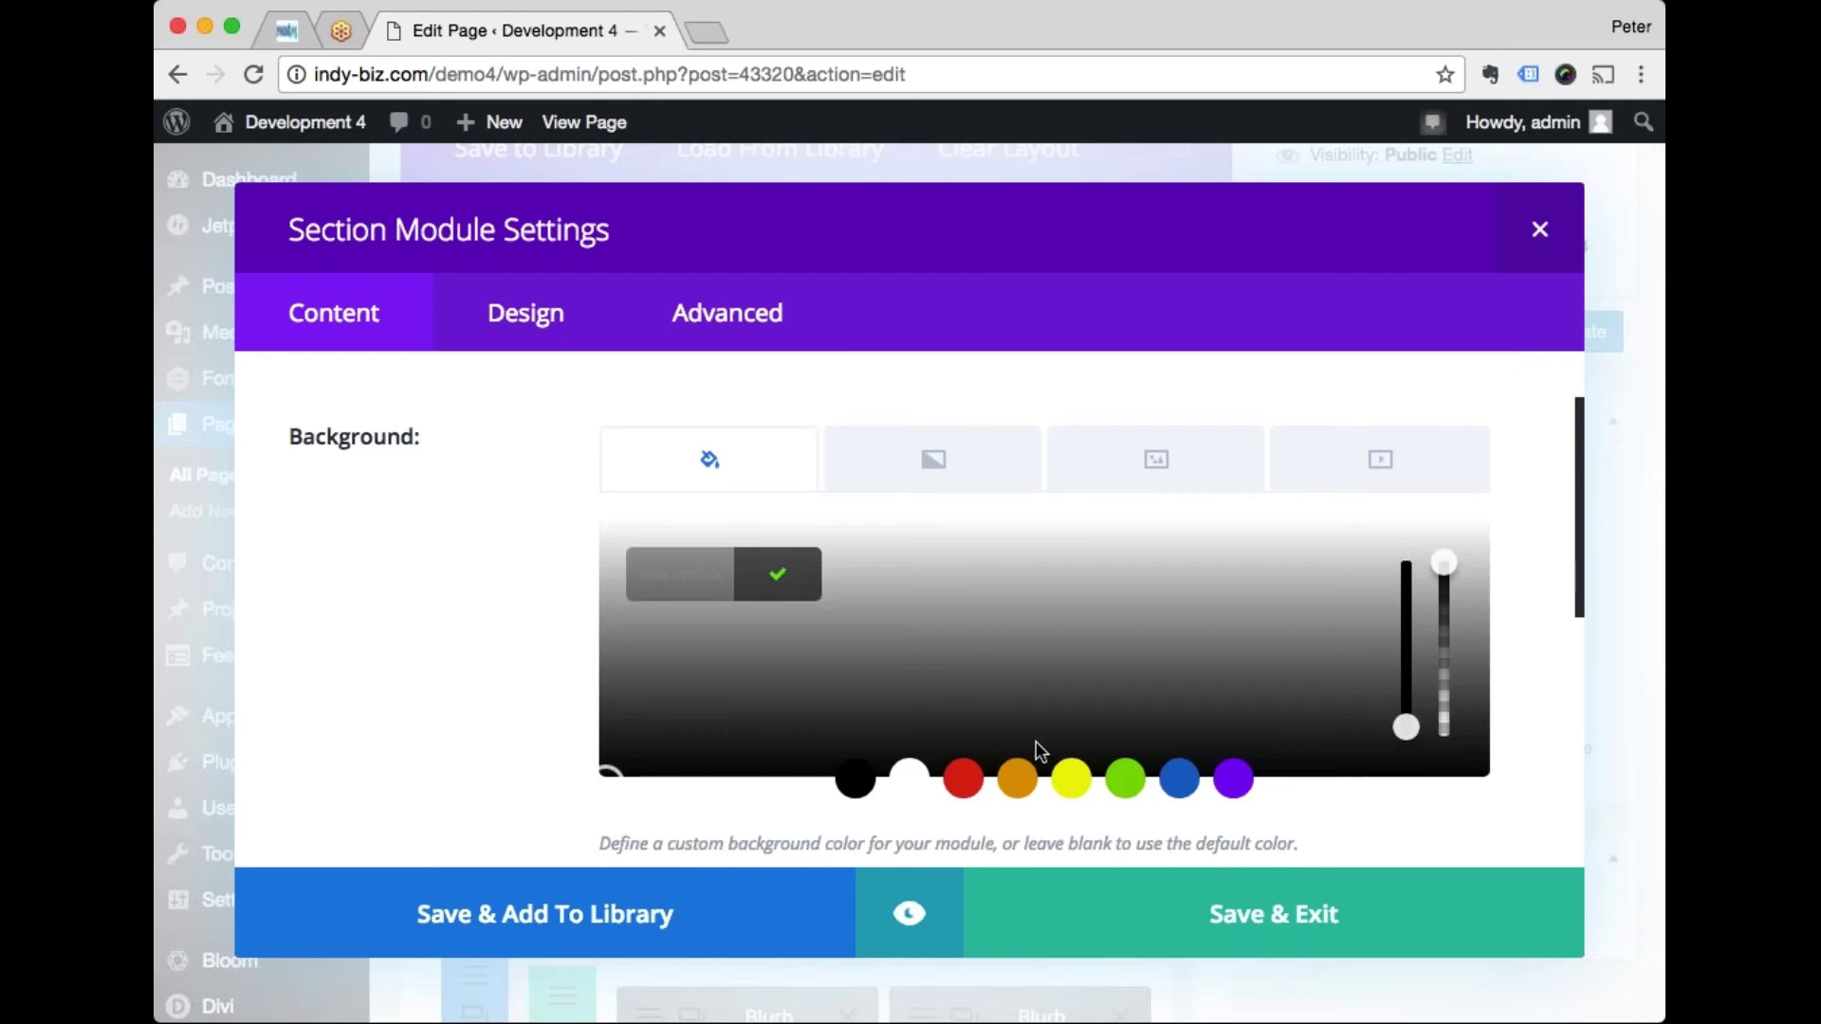
click(1180, 782)
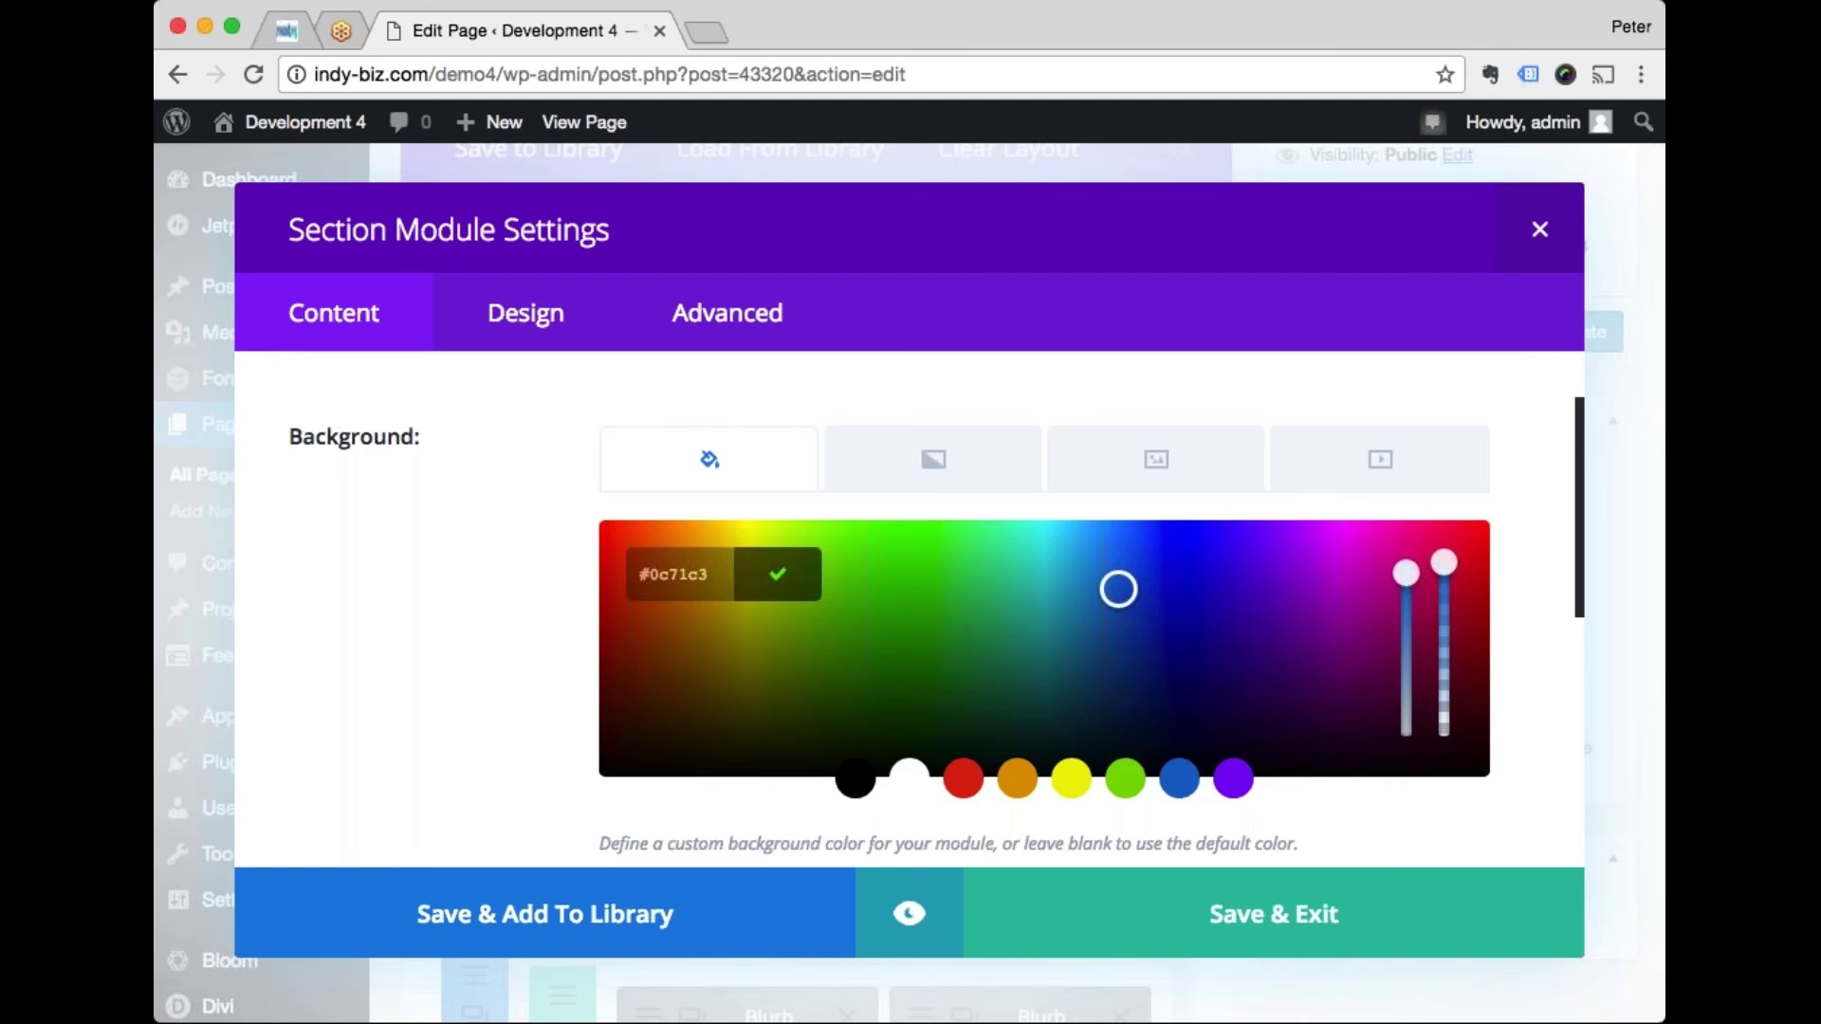
click(916, 617)
drag(1048, 586, 1303, 589)
click(1061, 593)
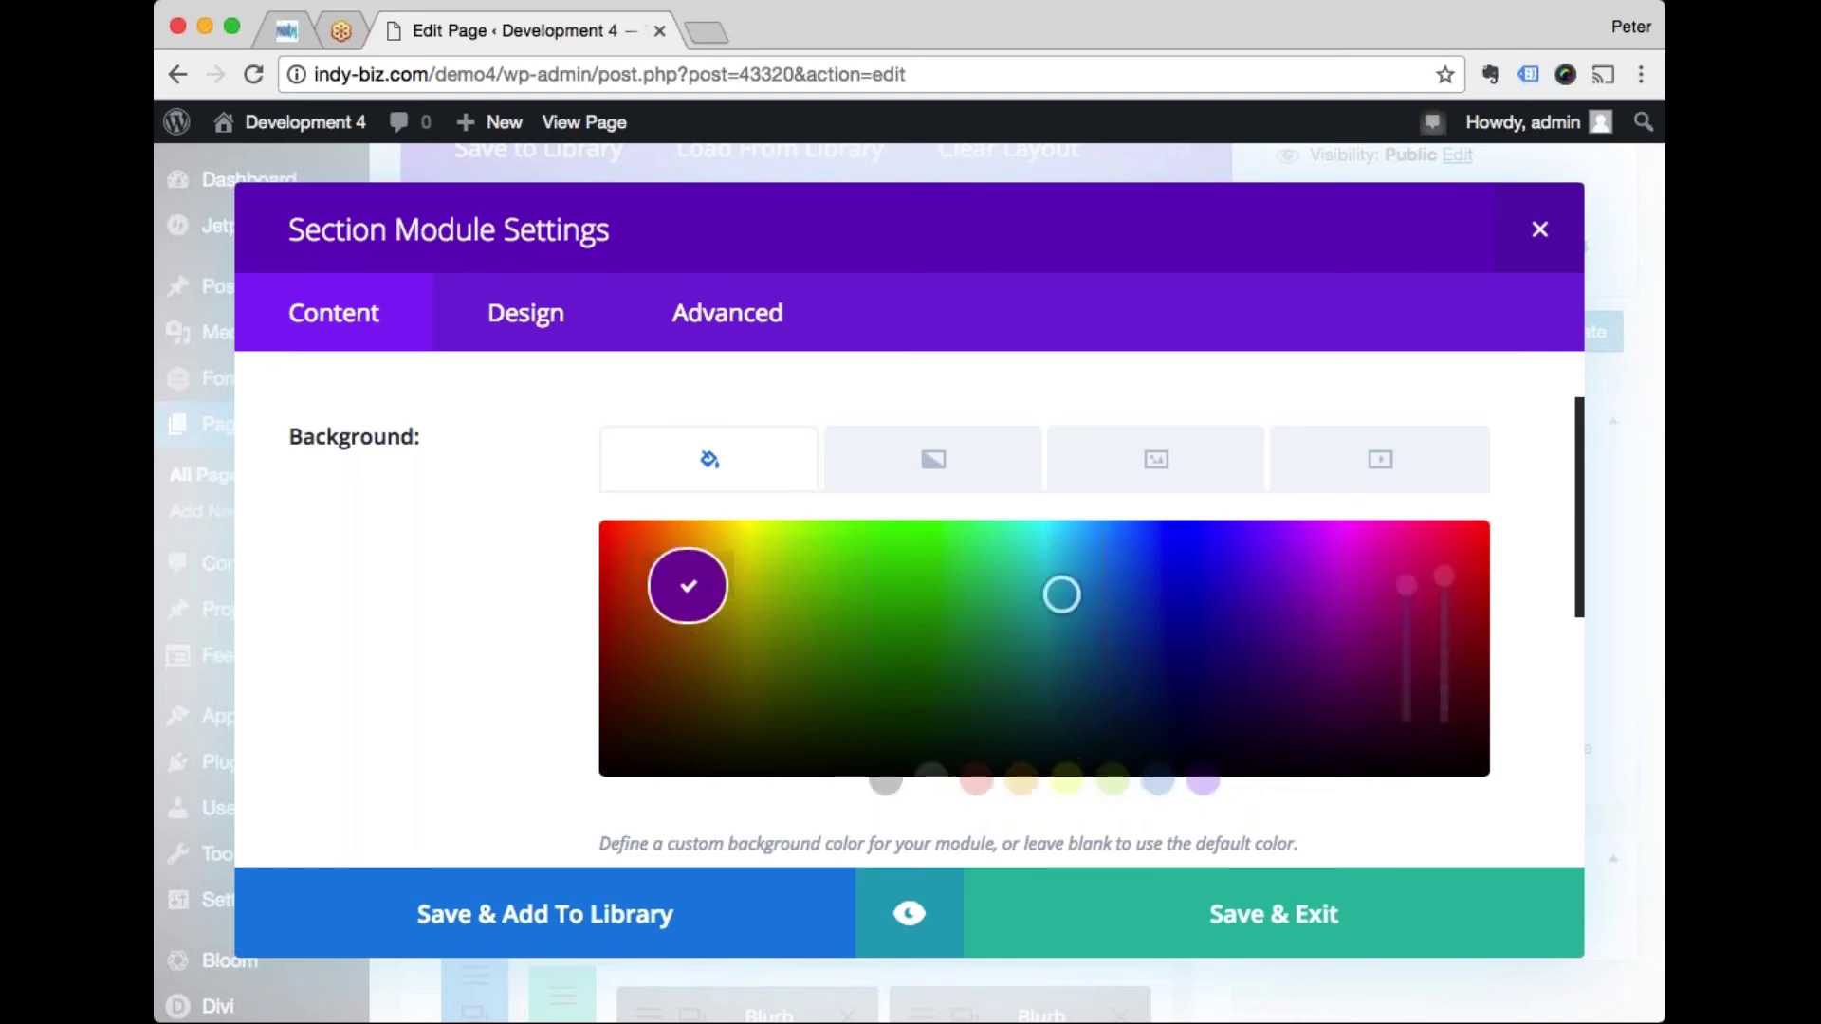
click(1181, 781)
scroll(1183, 791, down, 4)
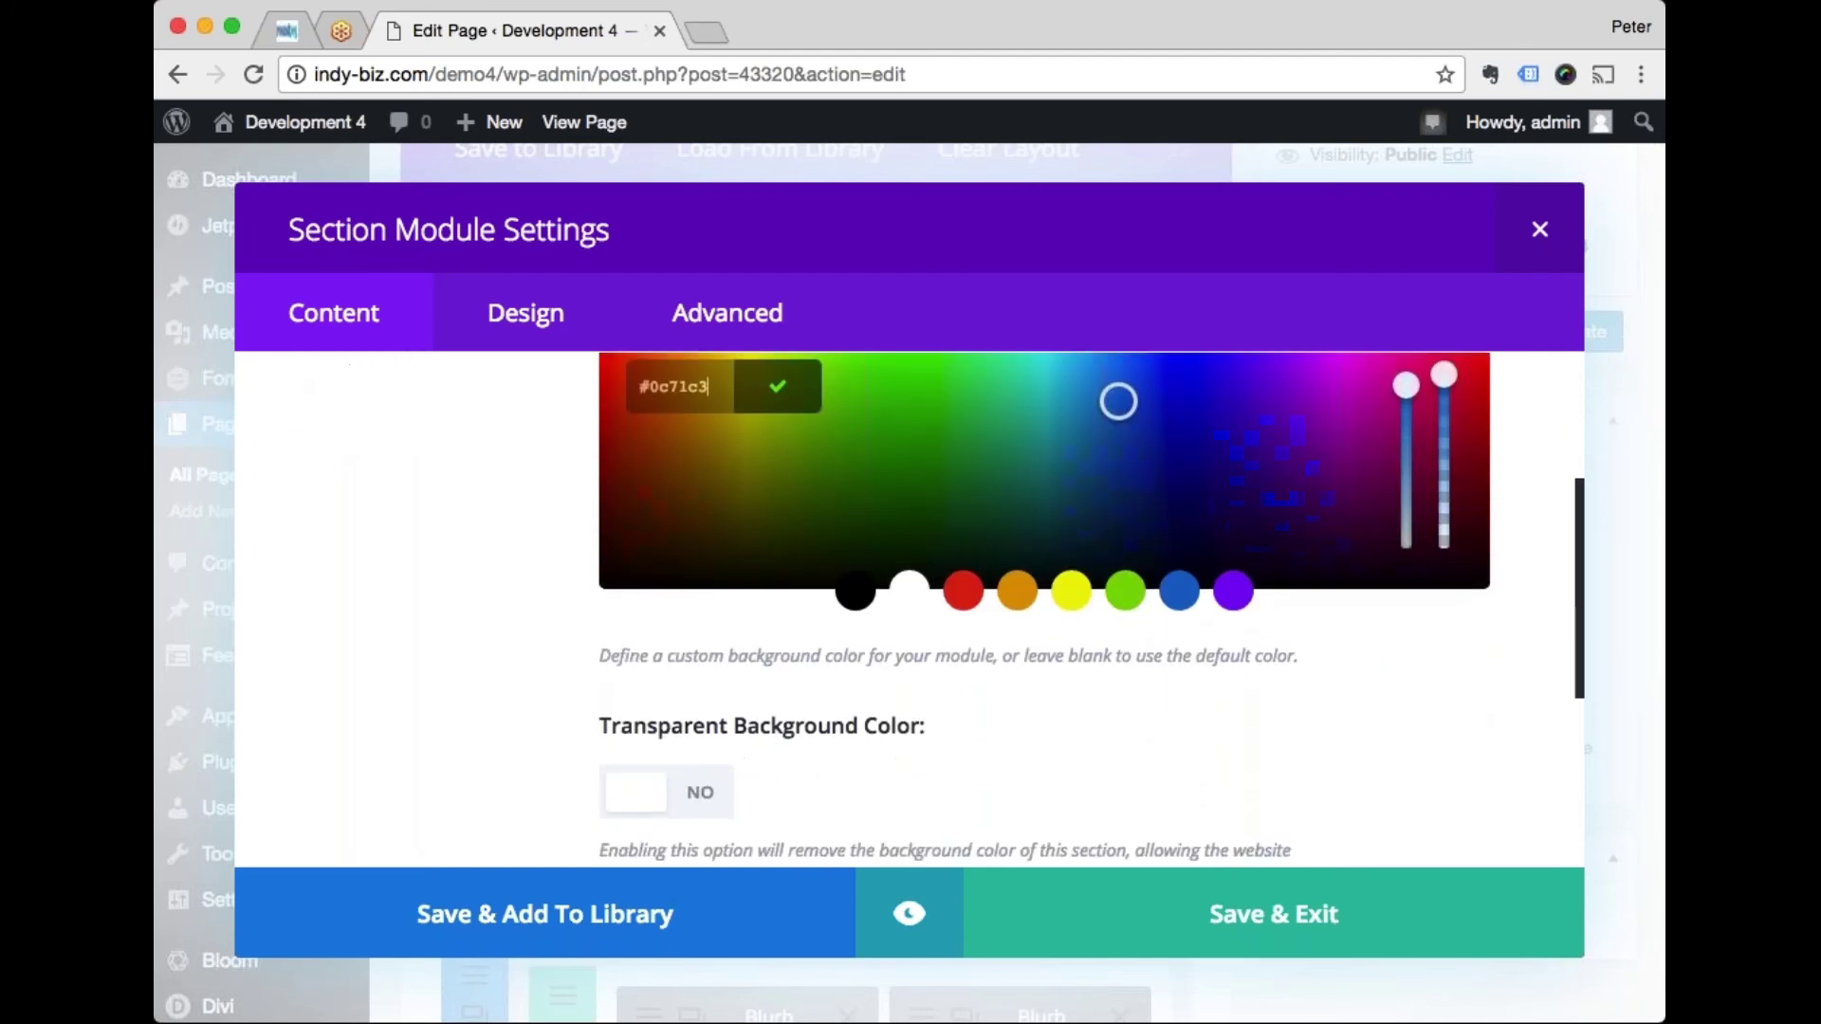
scroll(1091, 607, down, 1)
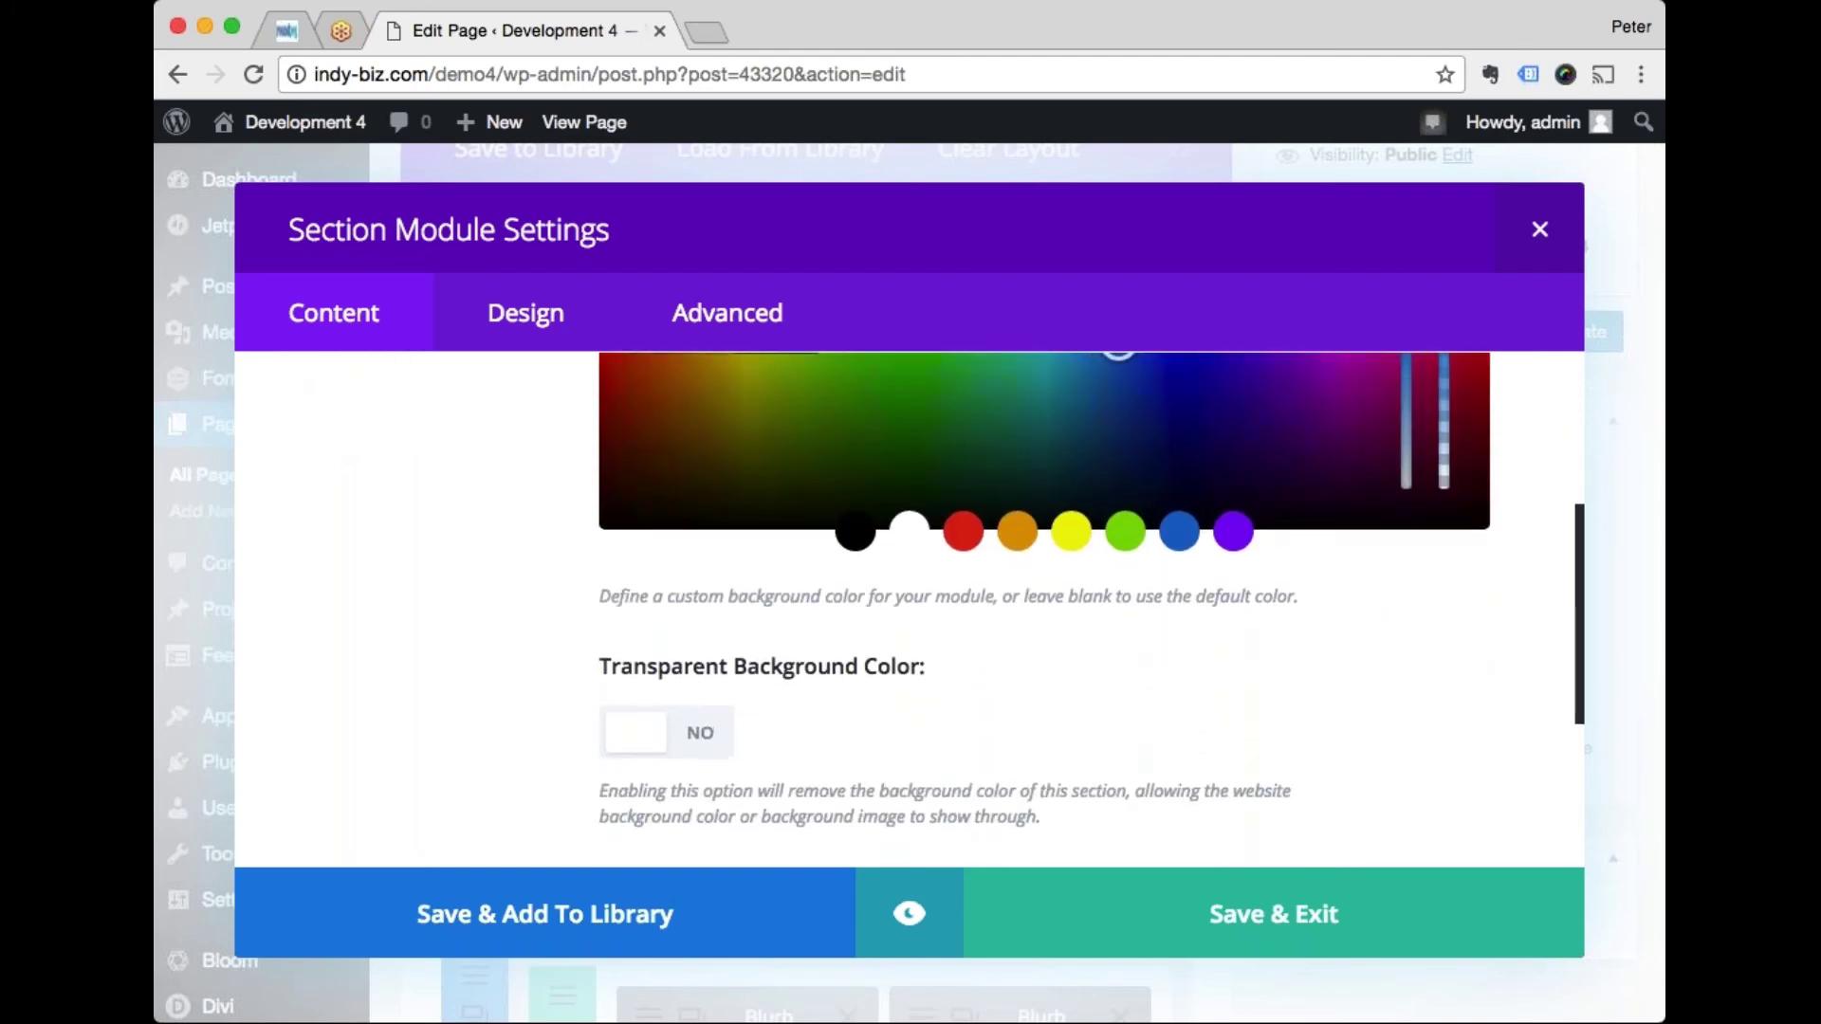
scroll(1043, 607, up, 3)
click(776, 489)
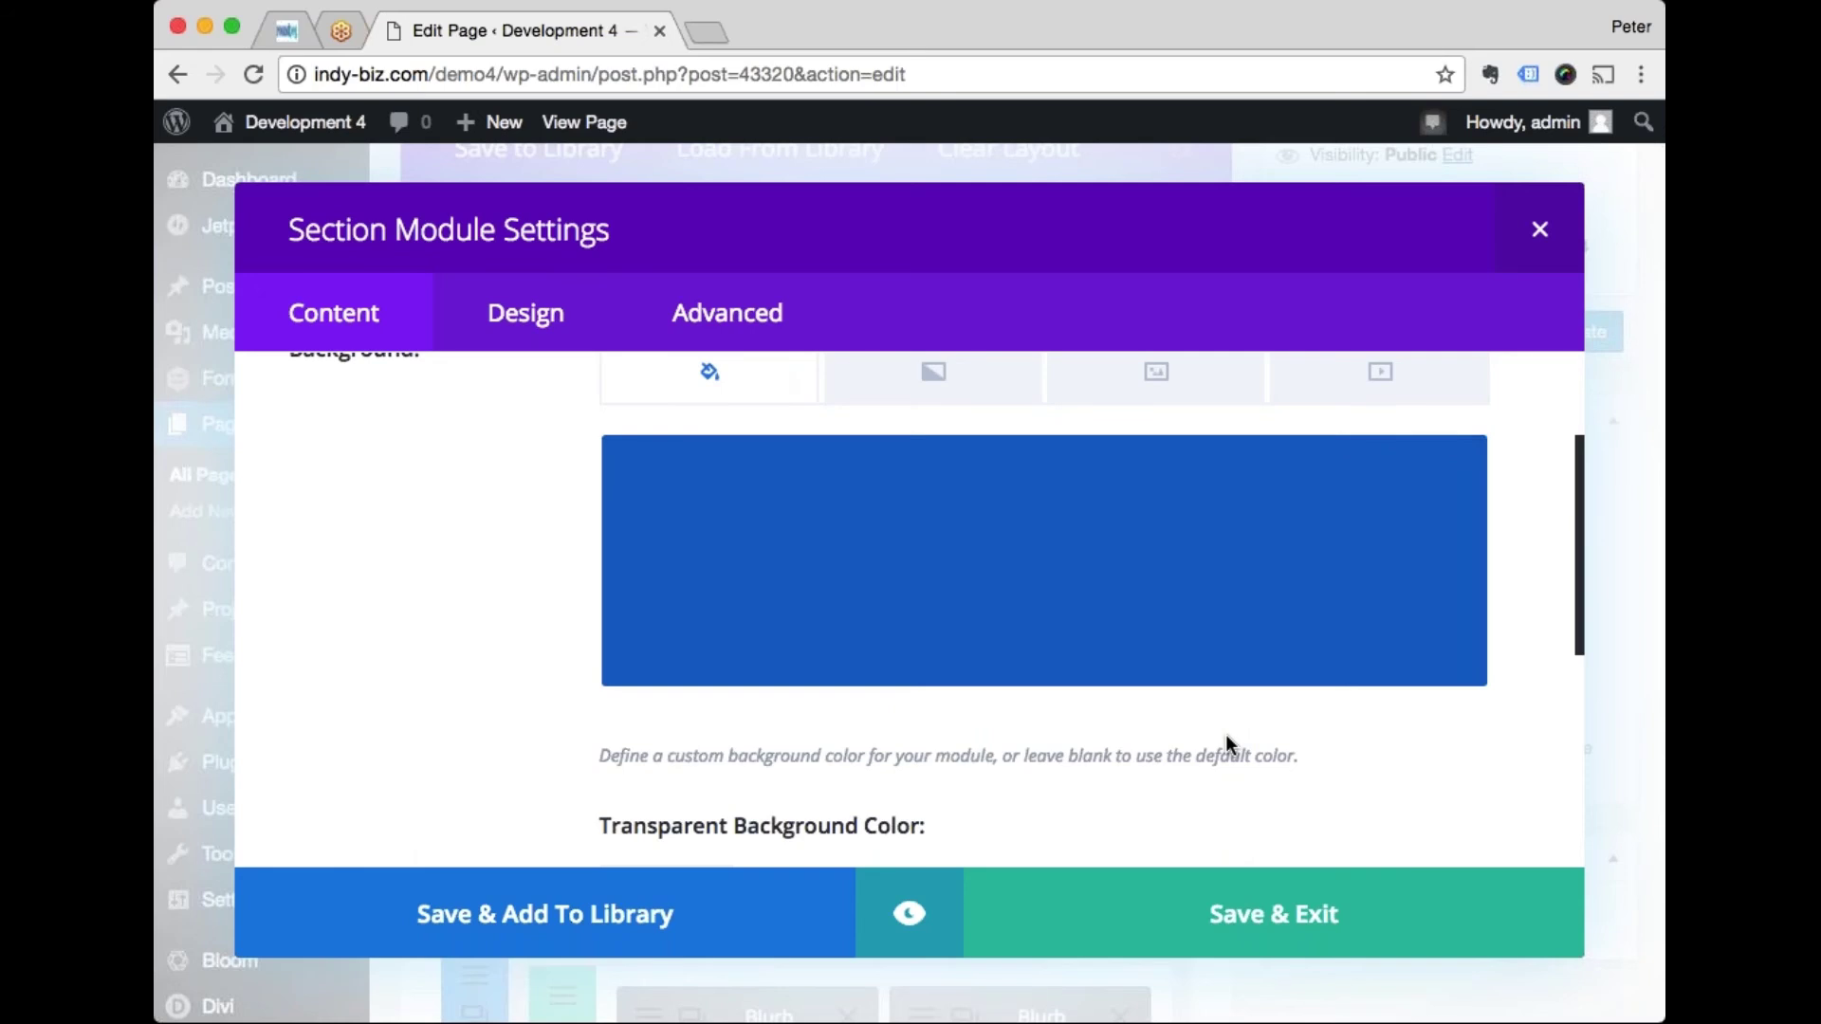
click(1270, 924)
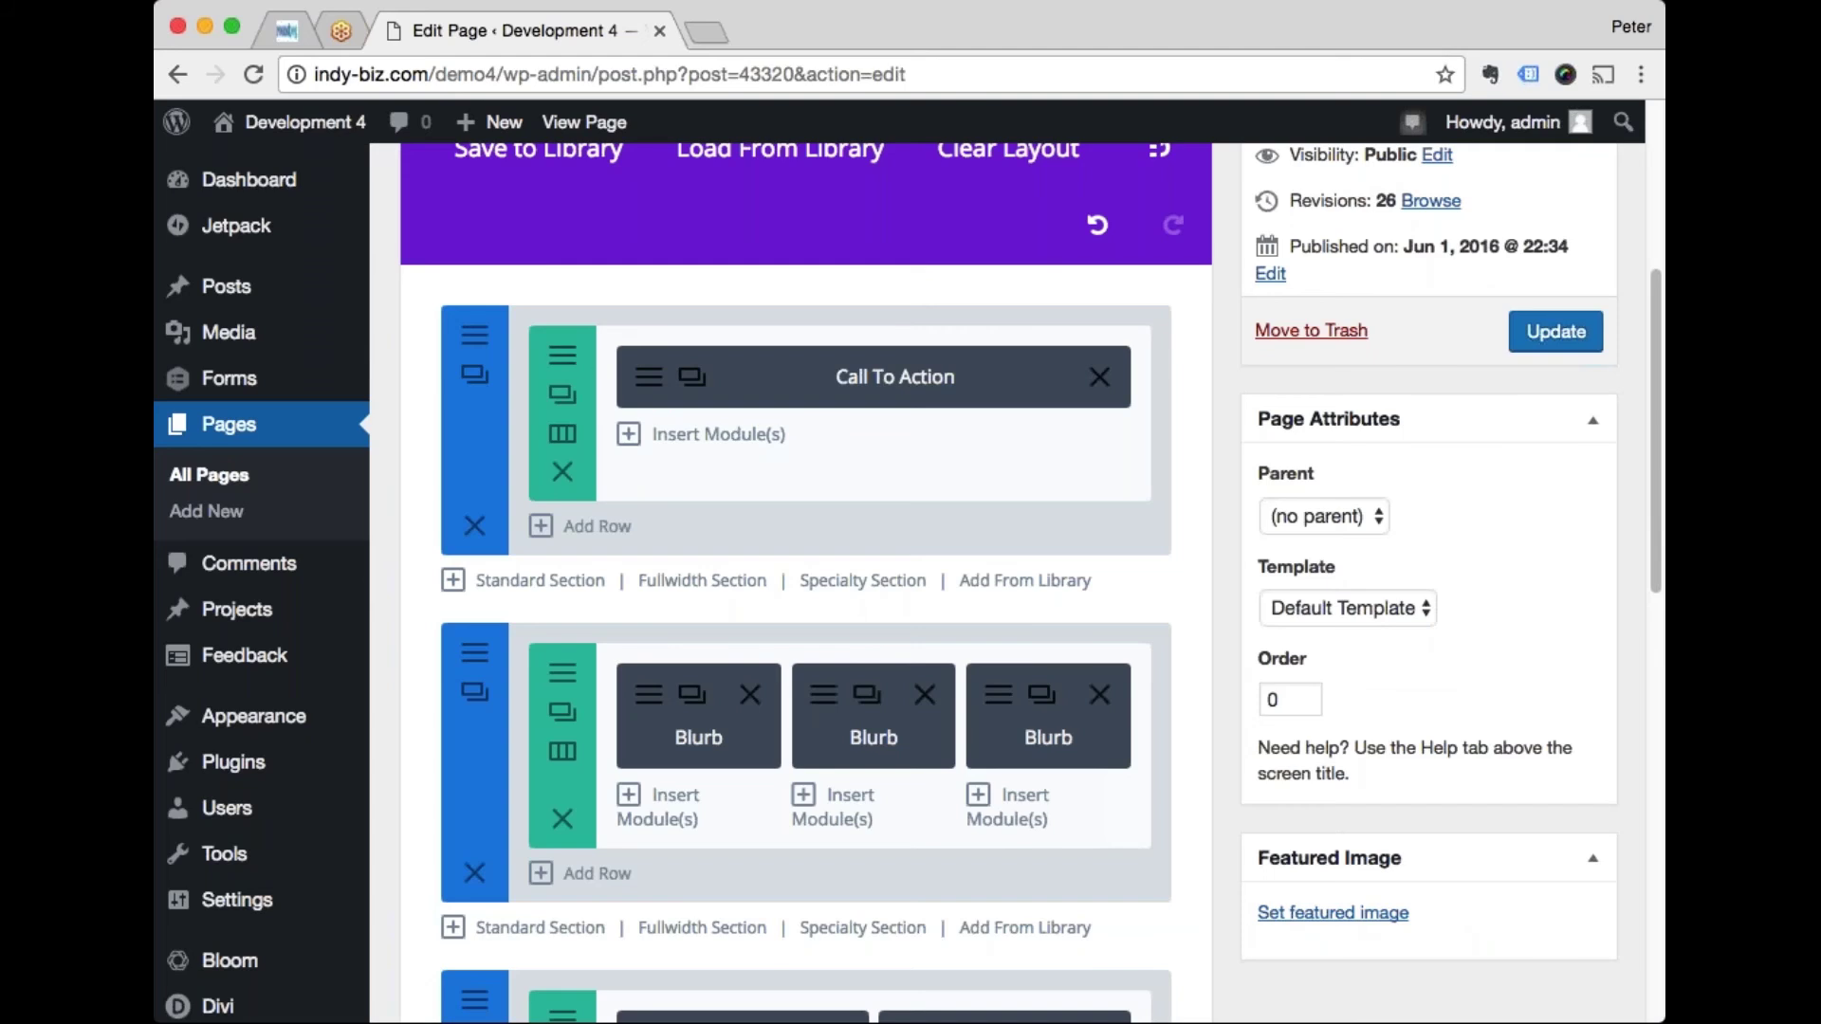
Step: Open the Call To Action module's settings and change its title to "Get Started with Divi!"
click(652, 375)
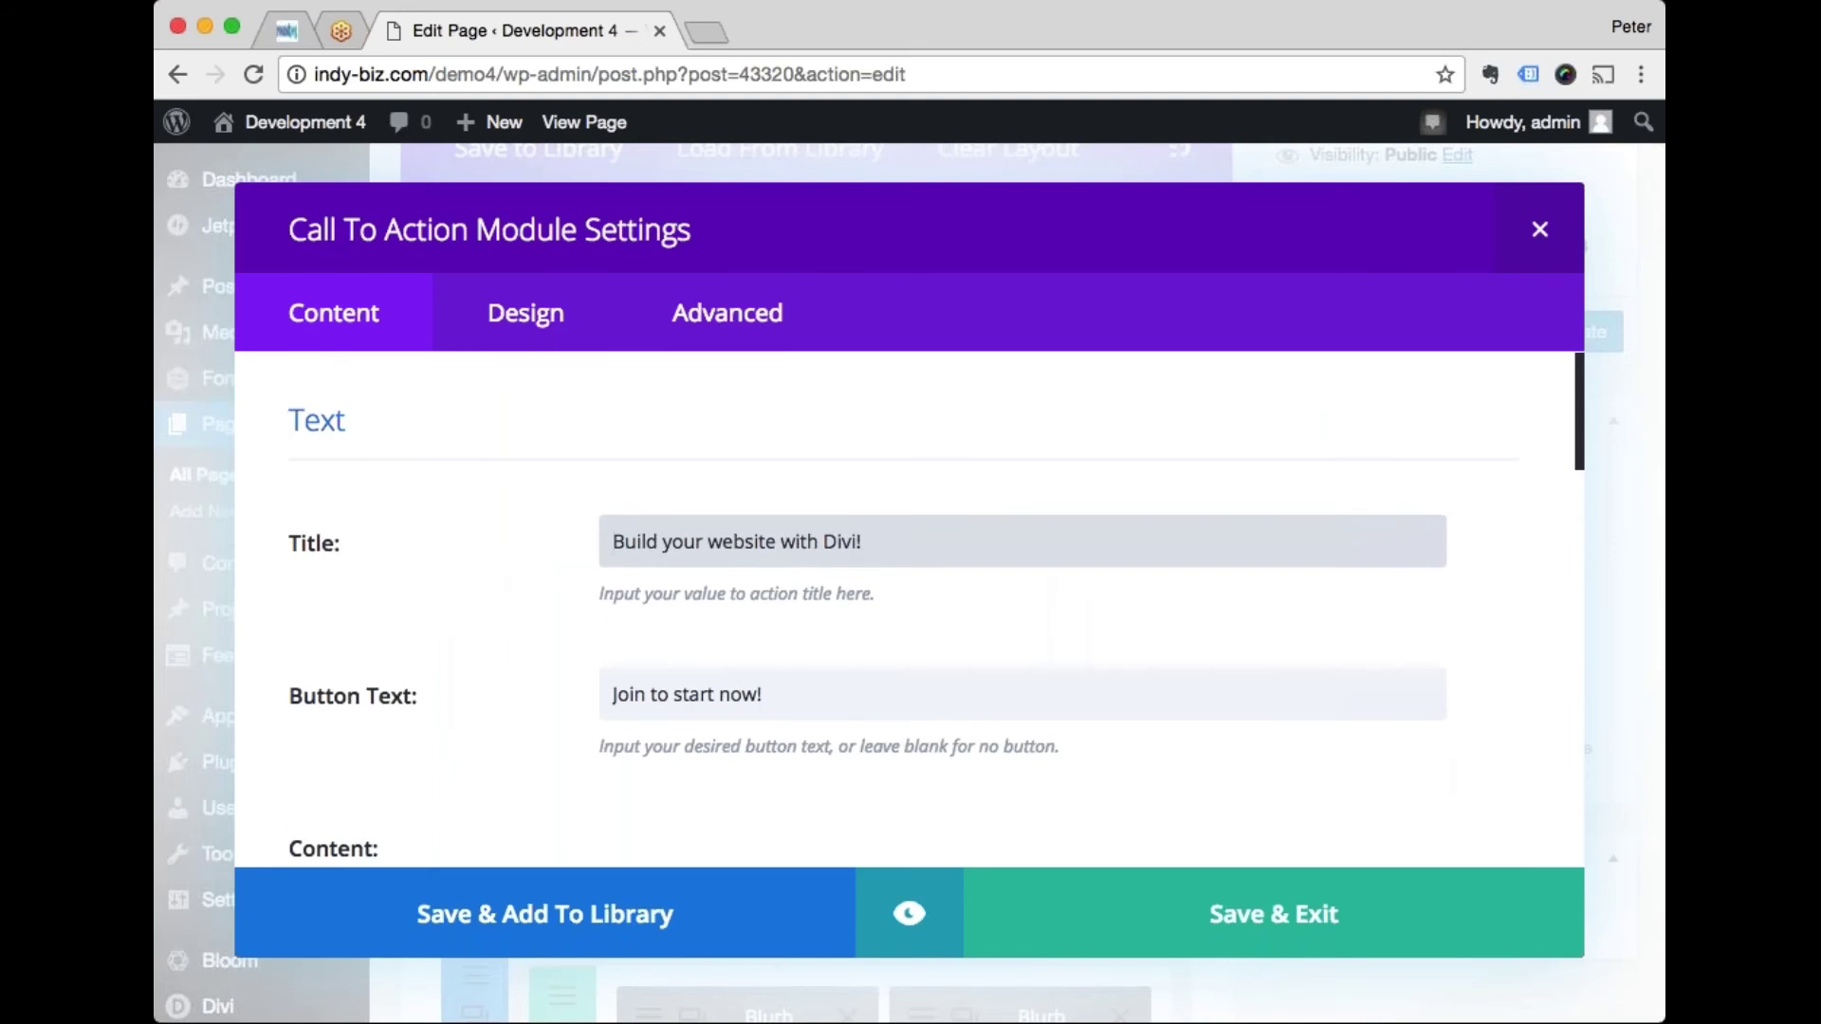
key(super+a)
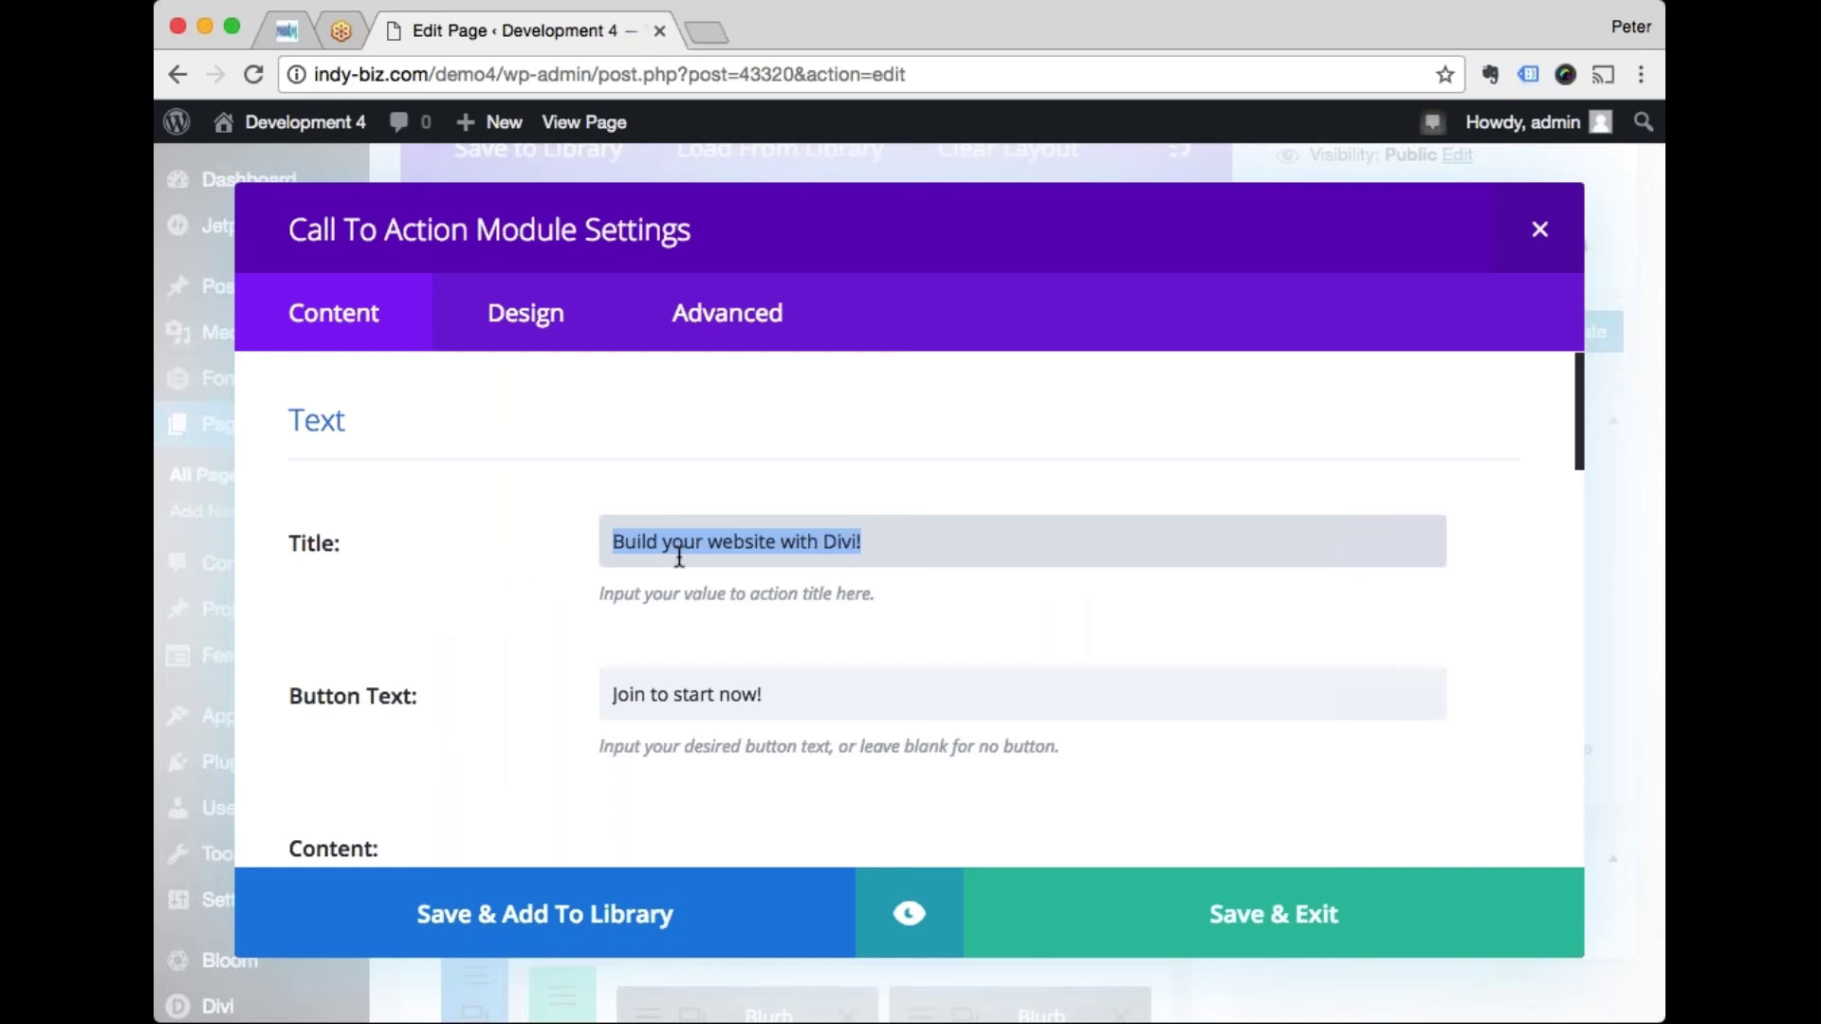
click(925, 556)
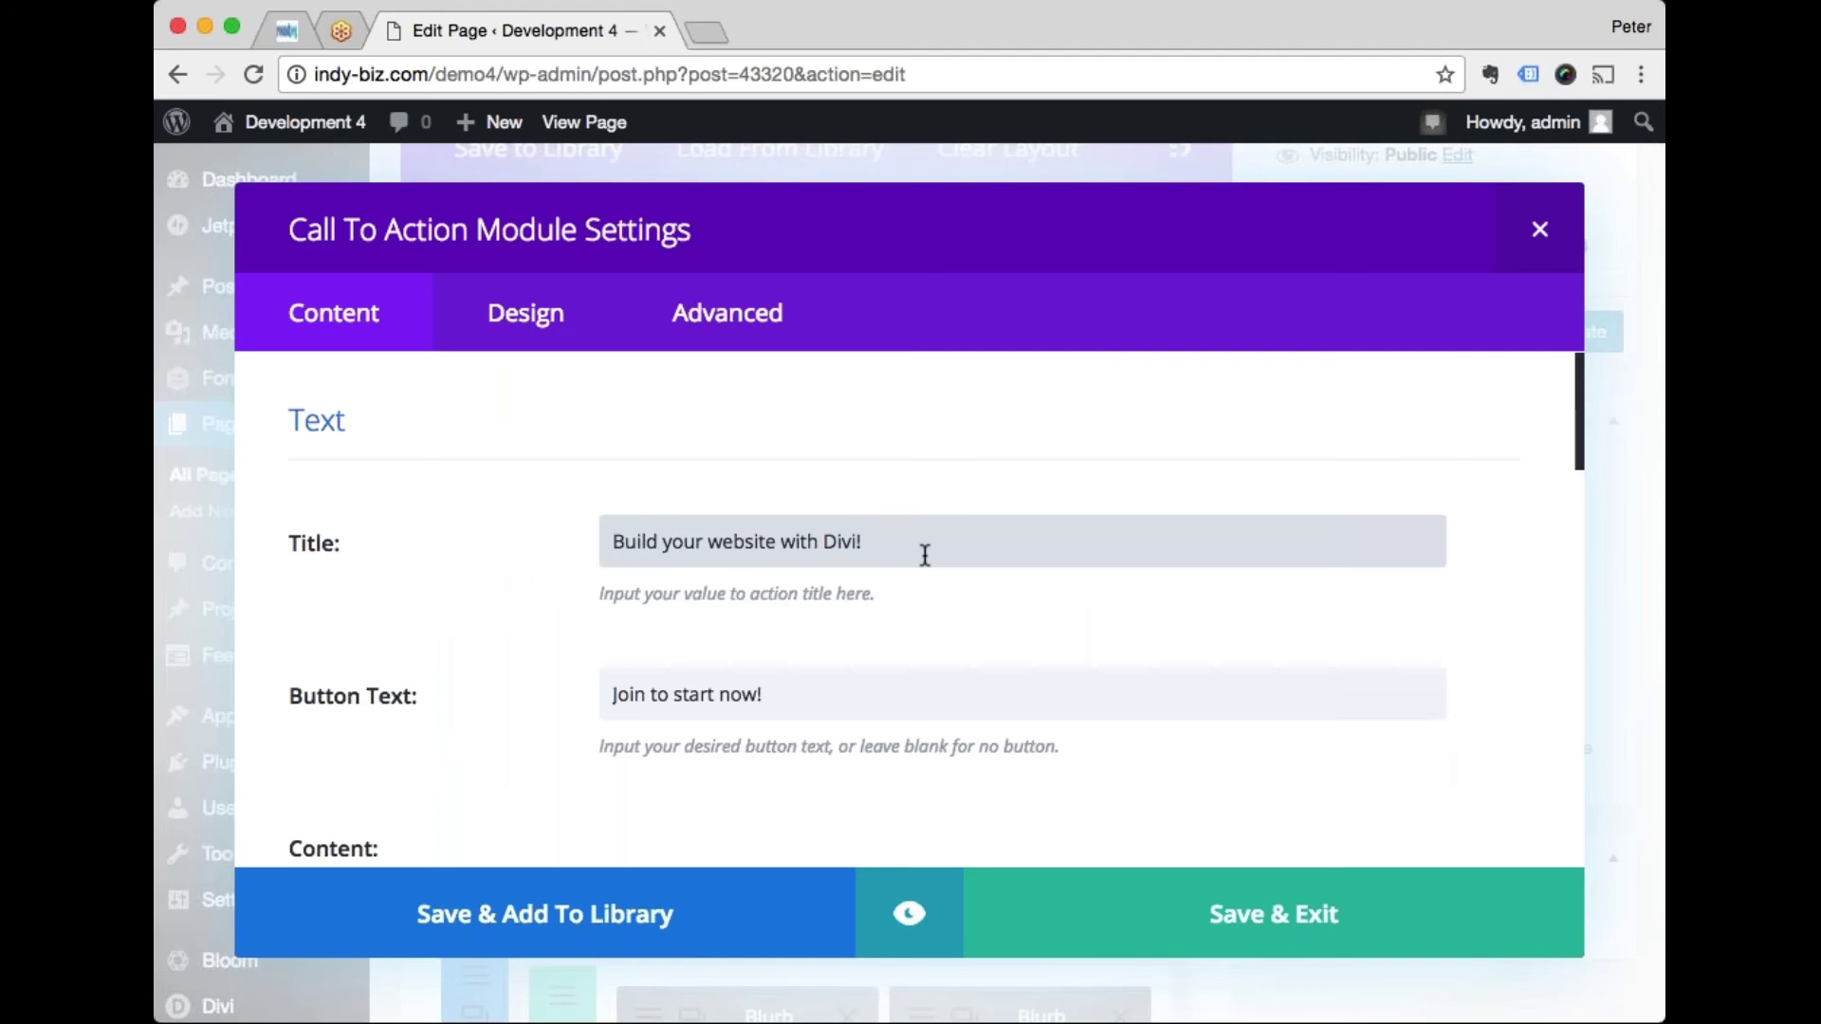
triple_click(925, 556)
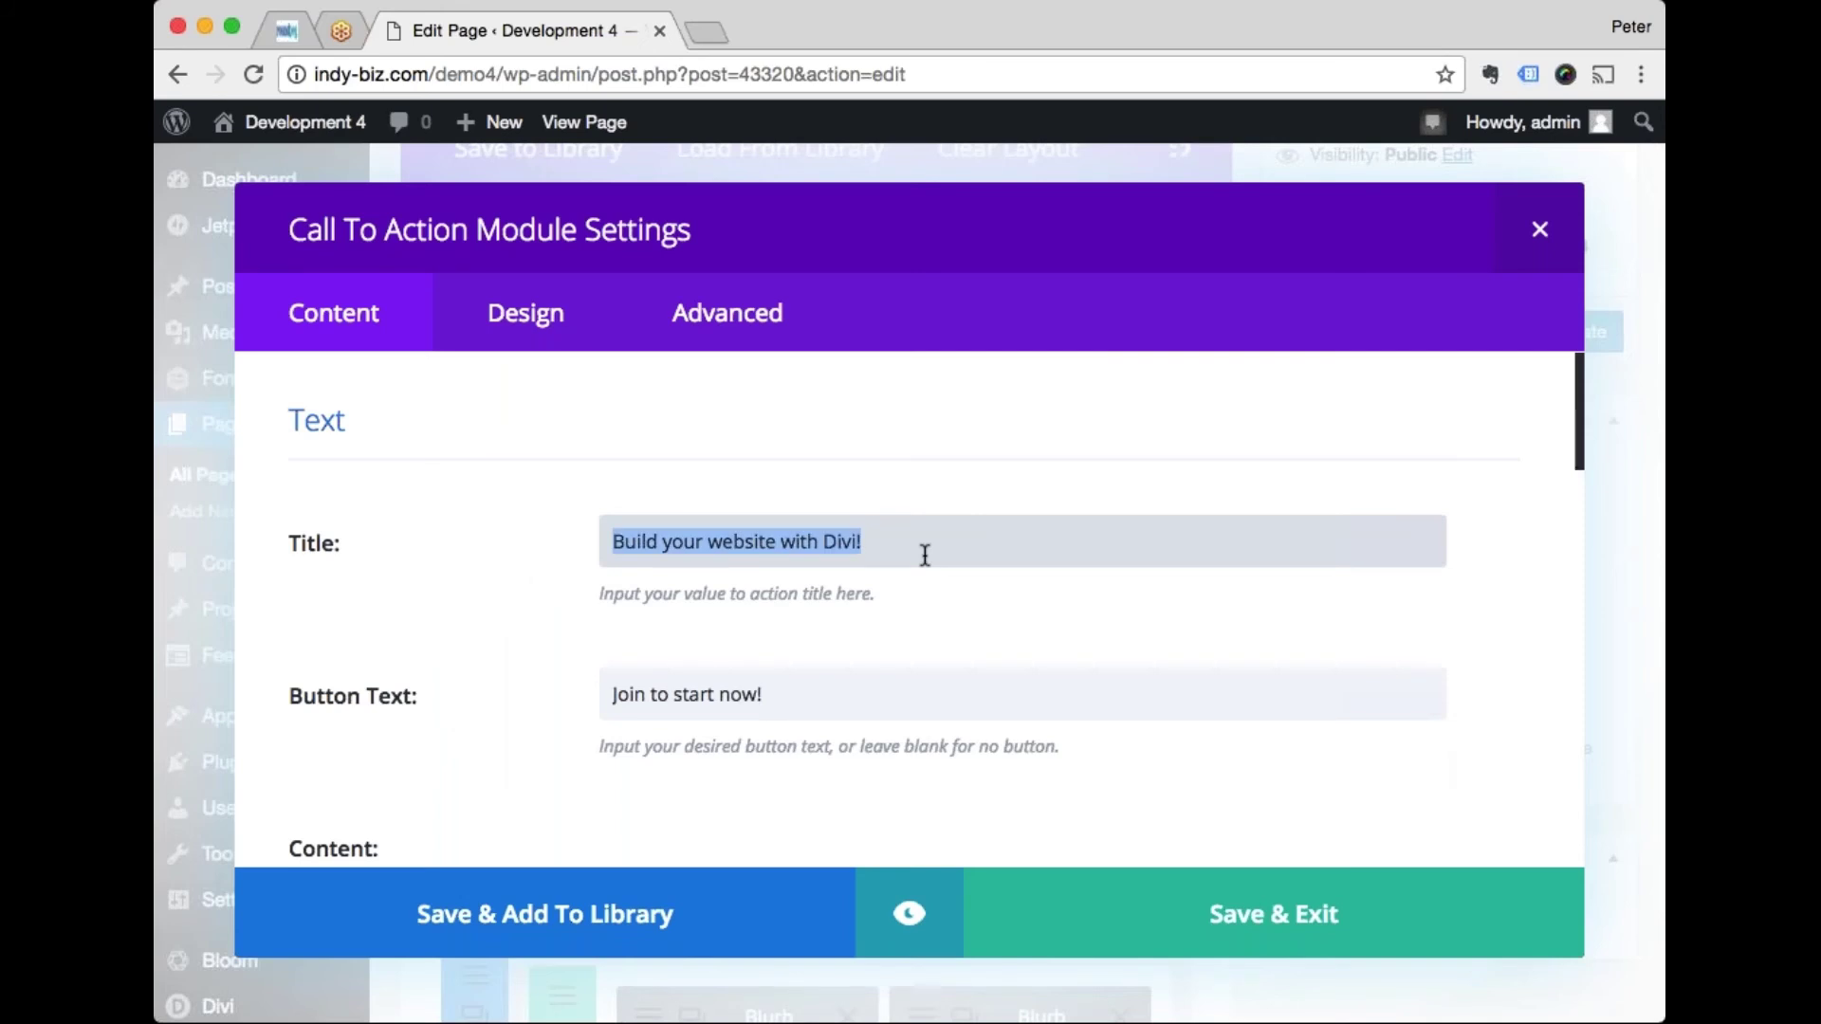
text(Get )
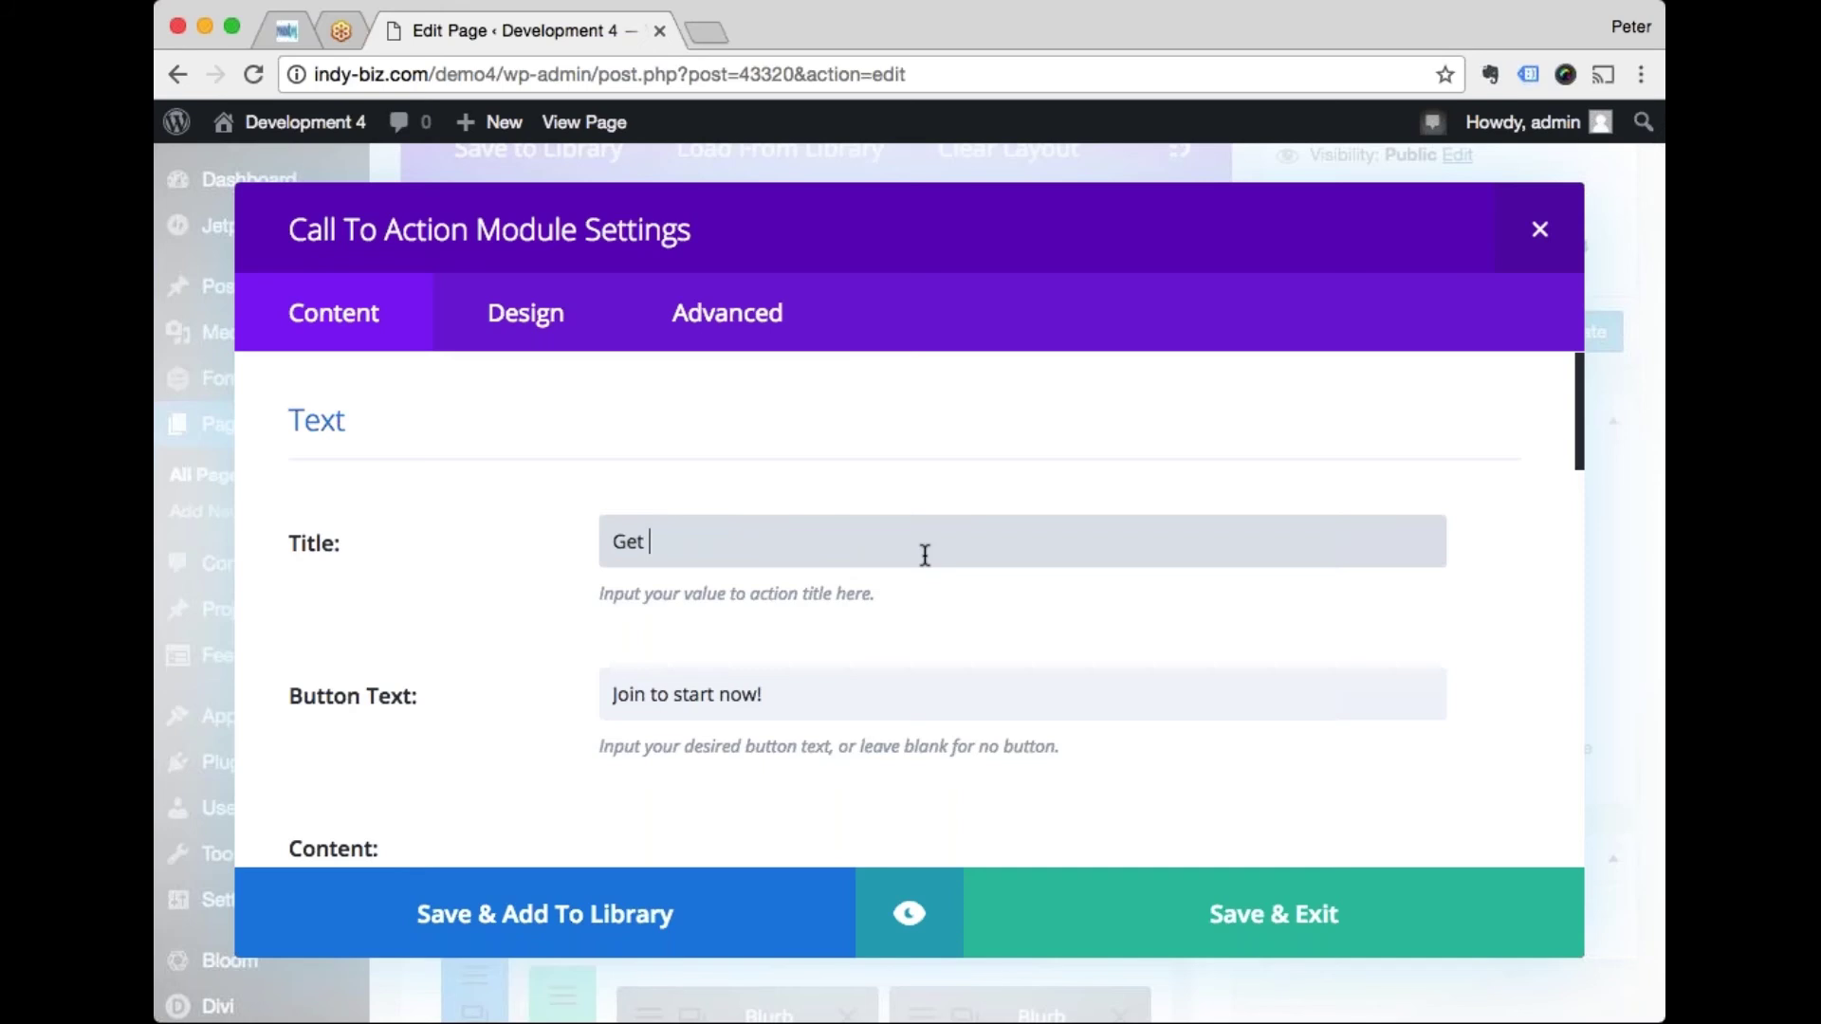
text(Started with Divi)
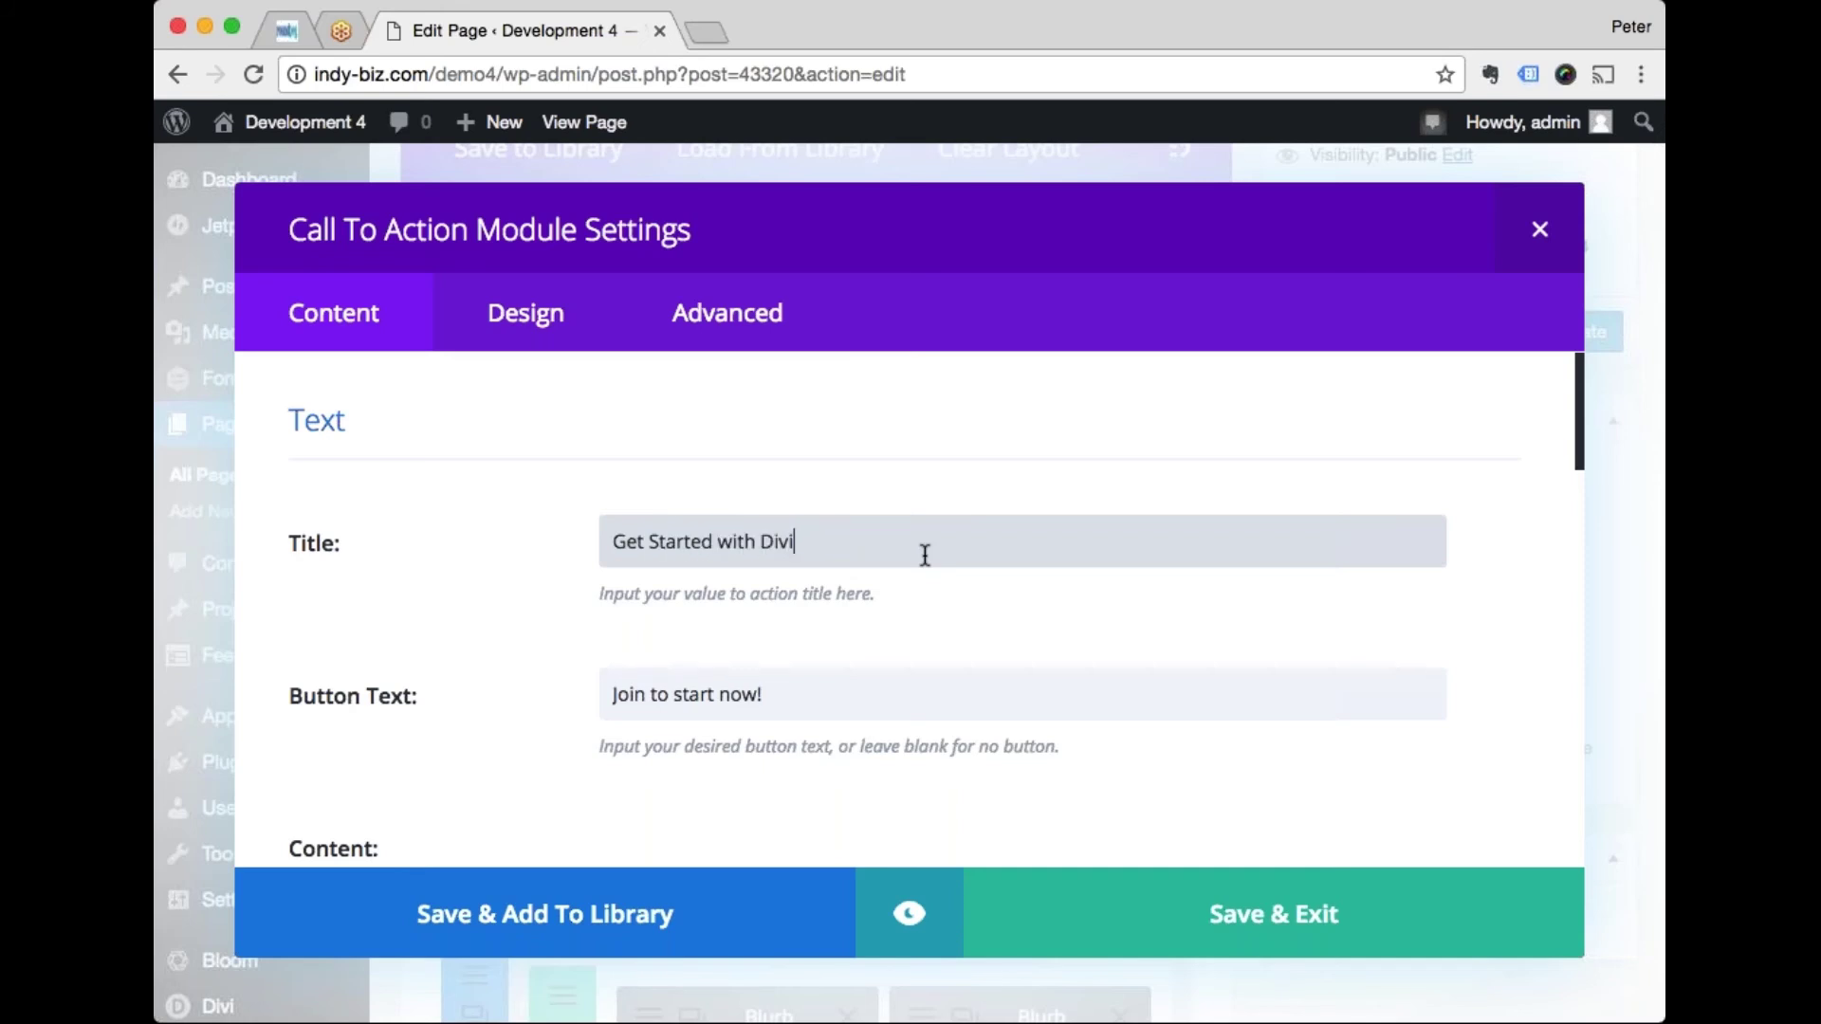
text(!)
scroll(1064, 547, down, 2)
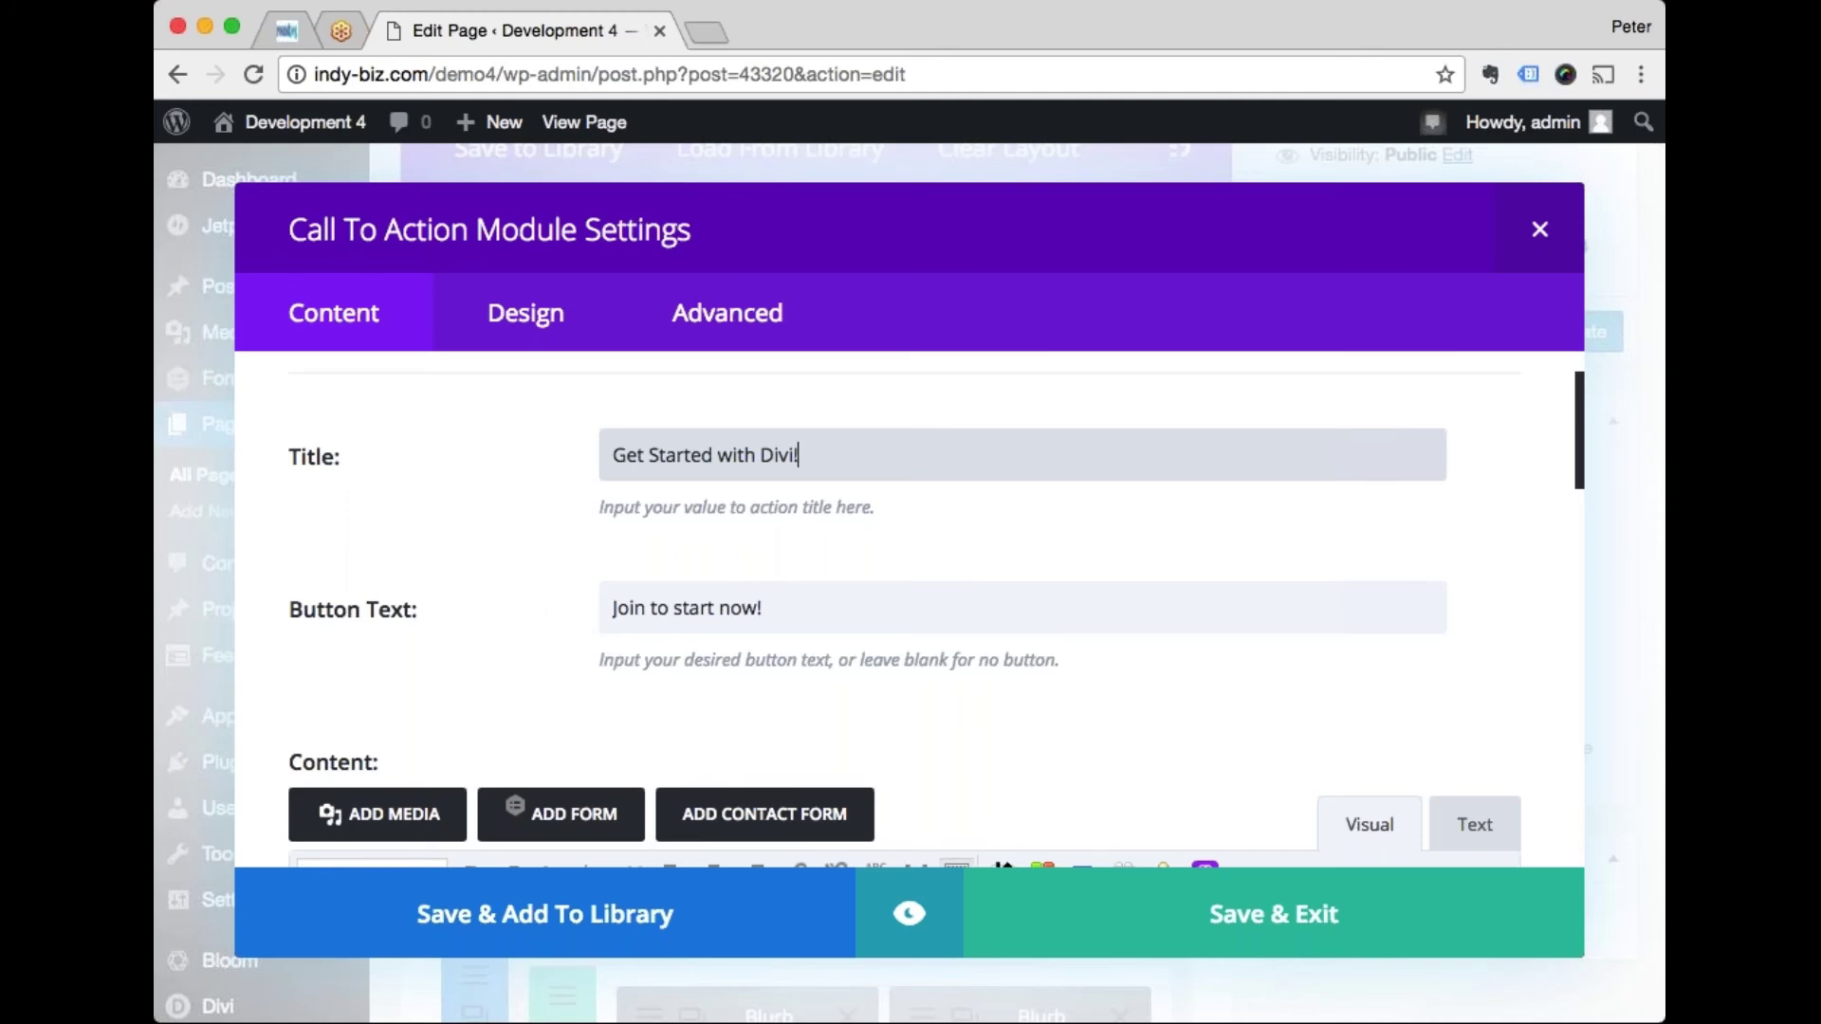
click(763, 608)
key(super+a)
click(868, 618)
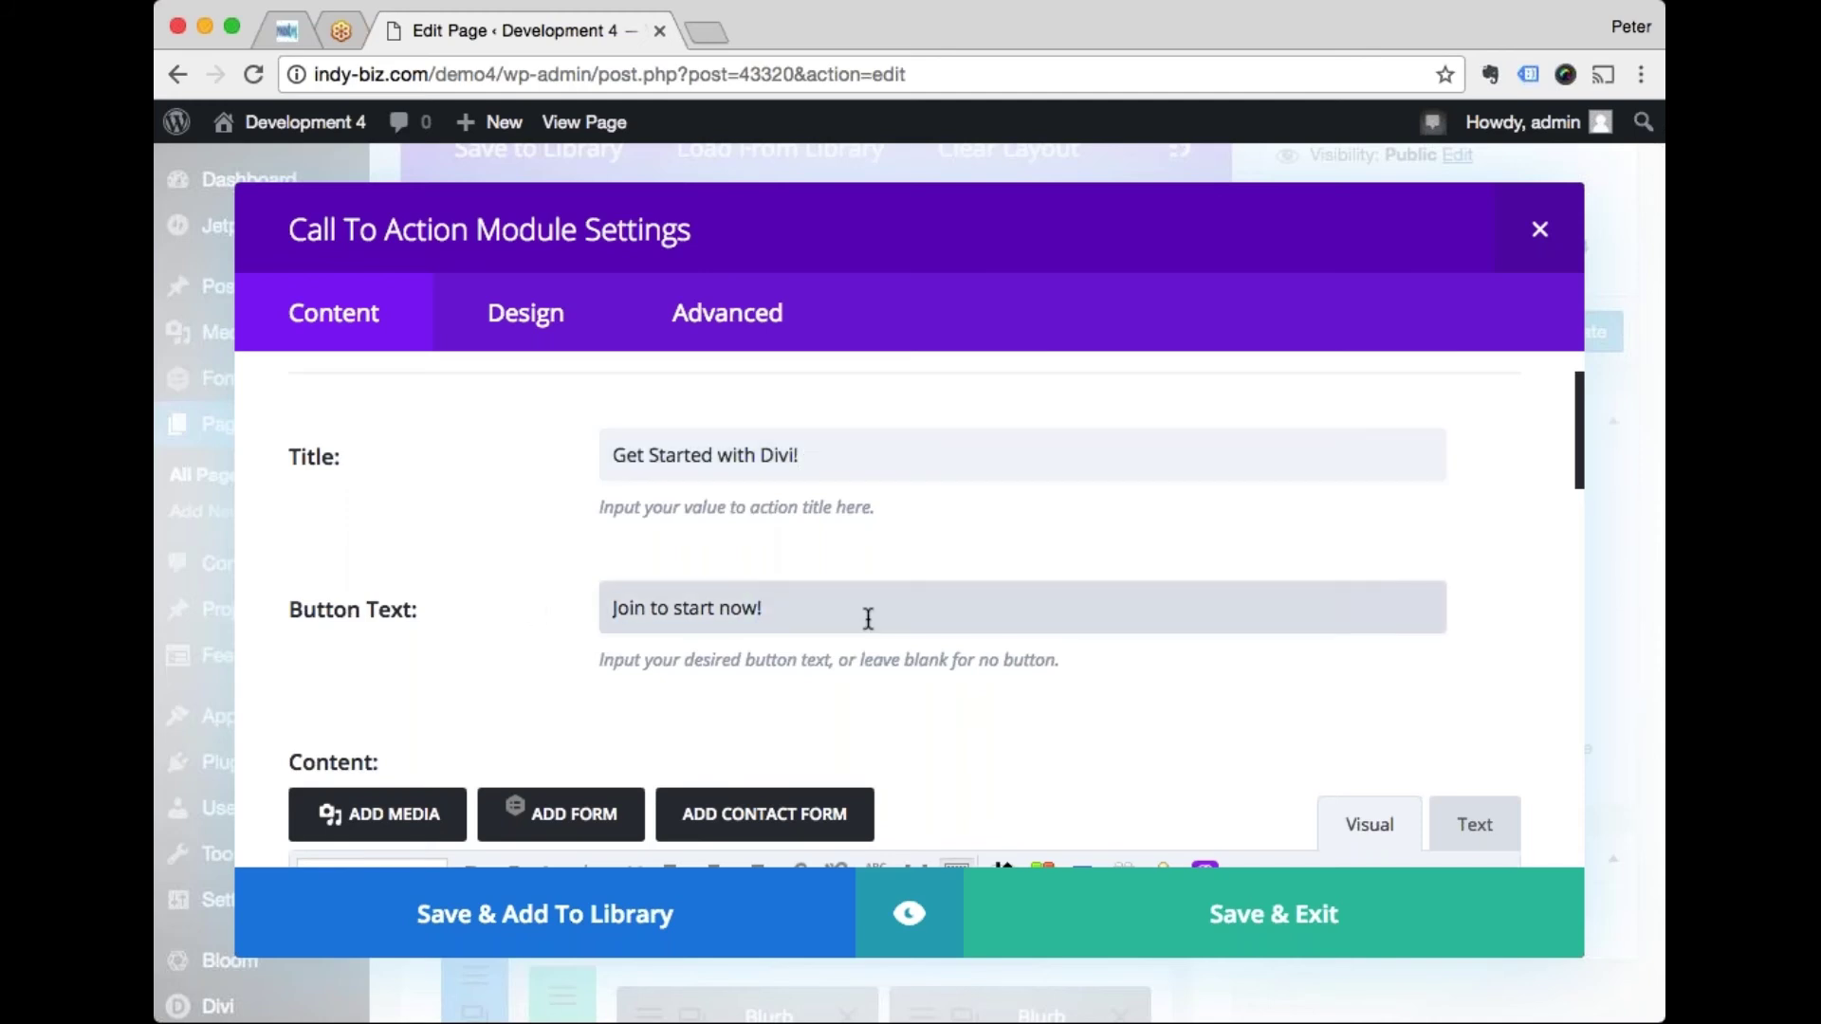
Step: Enter "This is a brand new paragraph of body copy. Keep it short!" as the Call To Action module's content
scroll(868, 619, down, 1)
scroll(868, 618, down, 4)
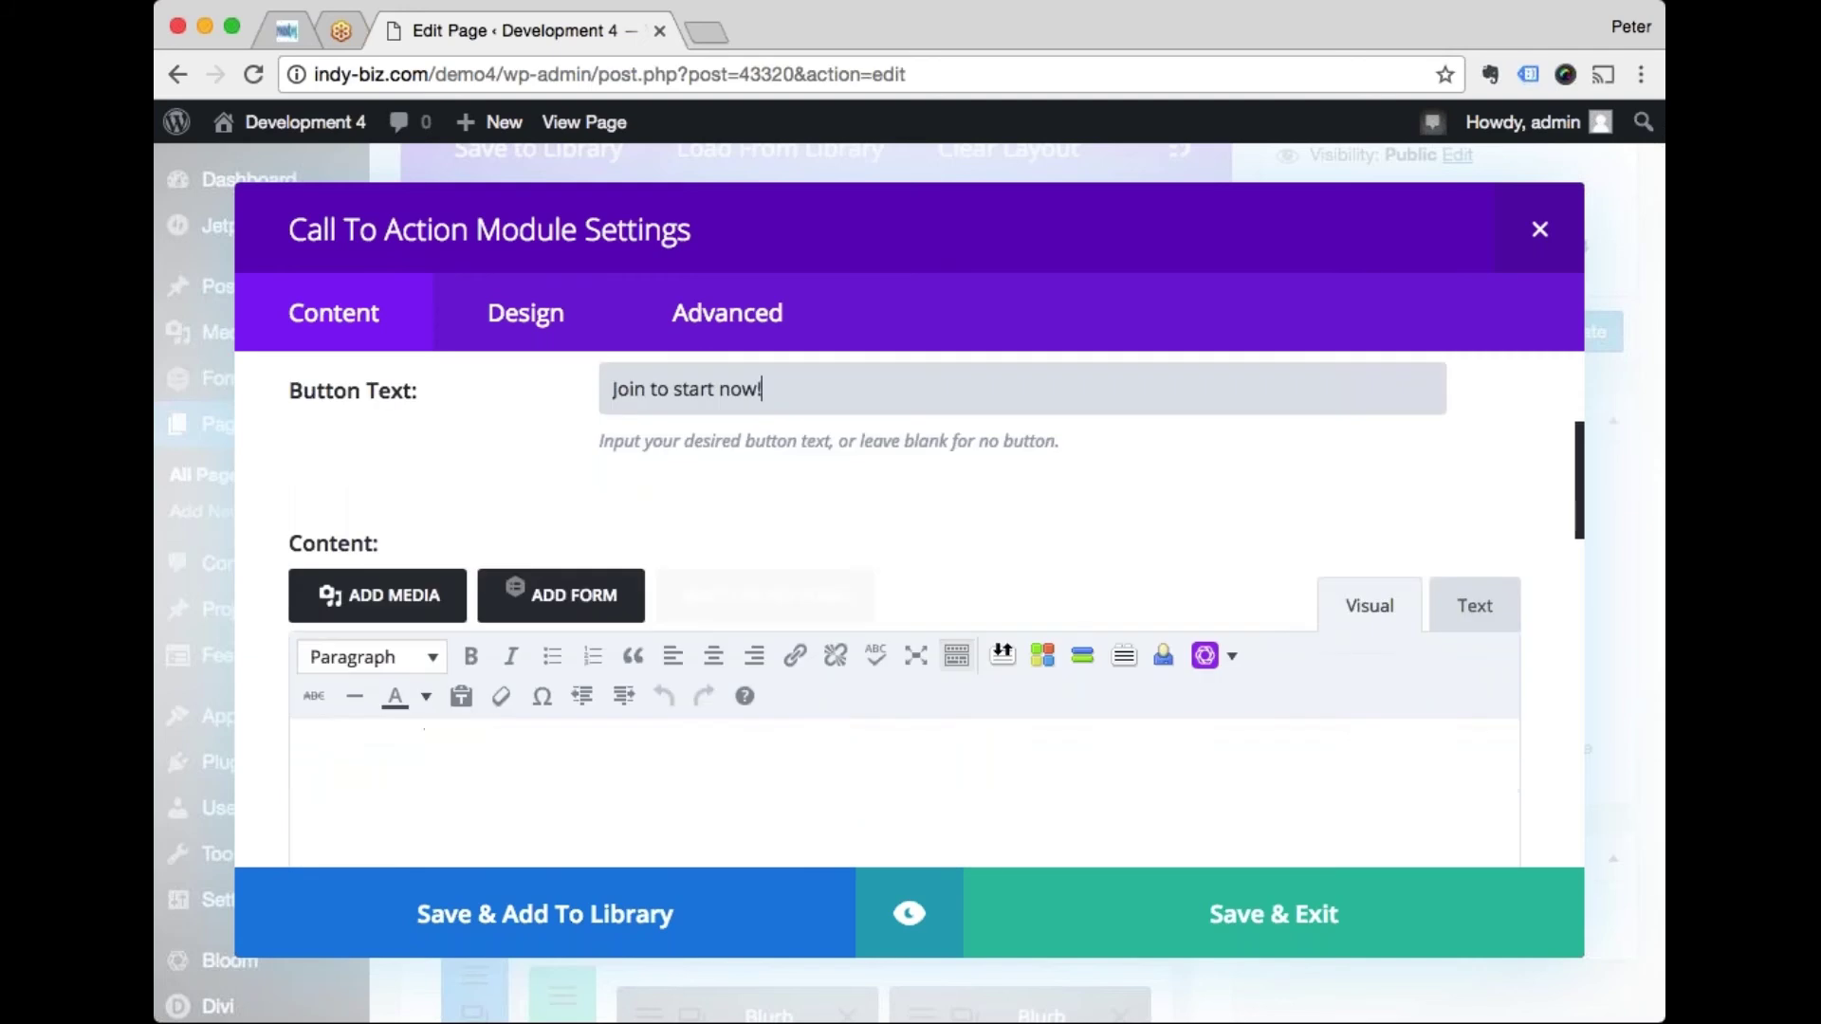
scroll(676, 749, down, 1)
click(695, 644)
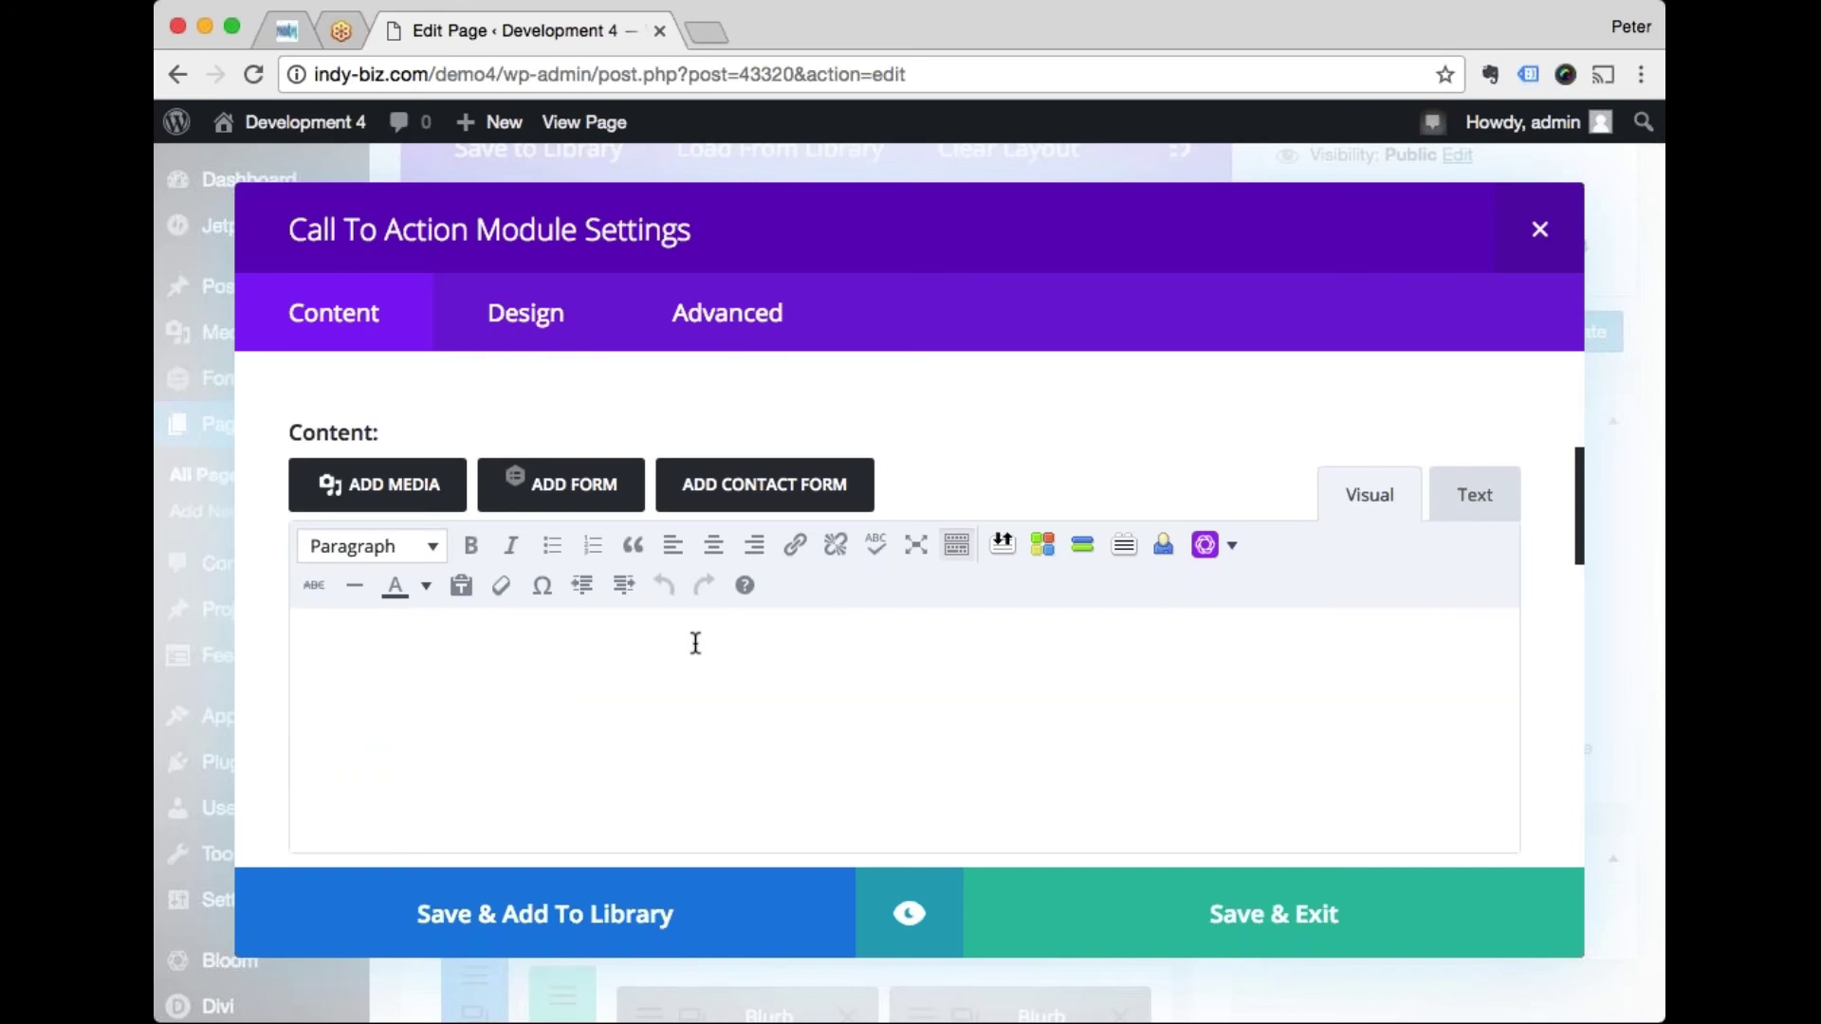
scroll(695, 643, down, 1)
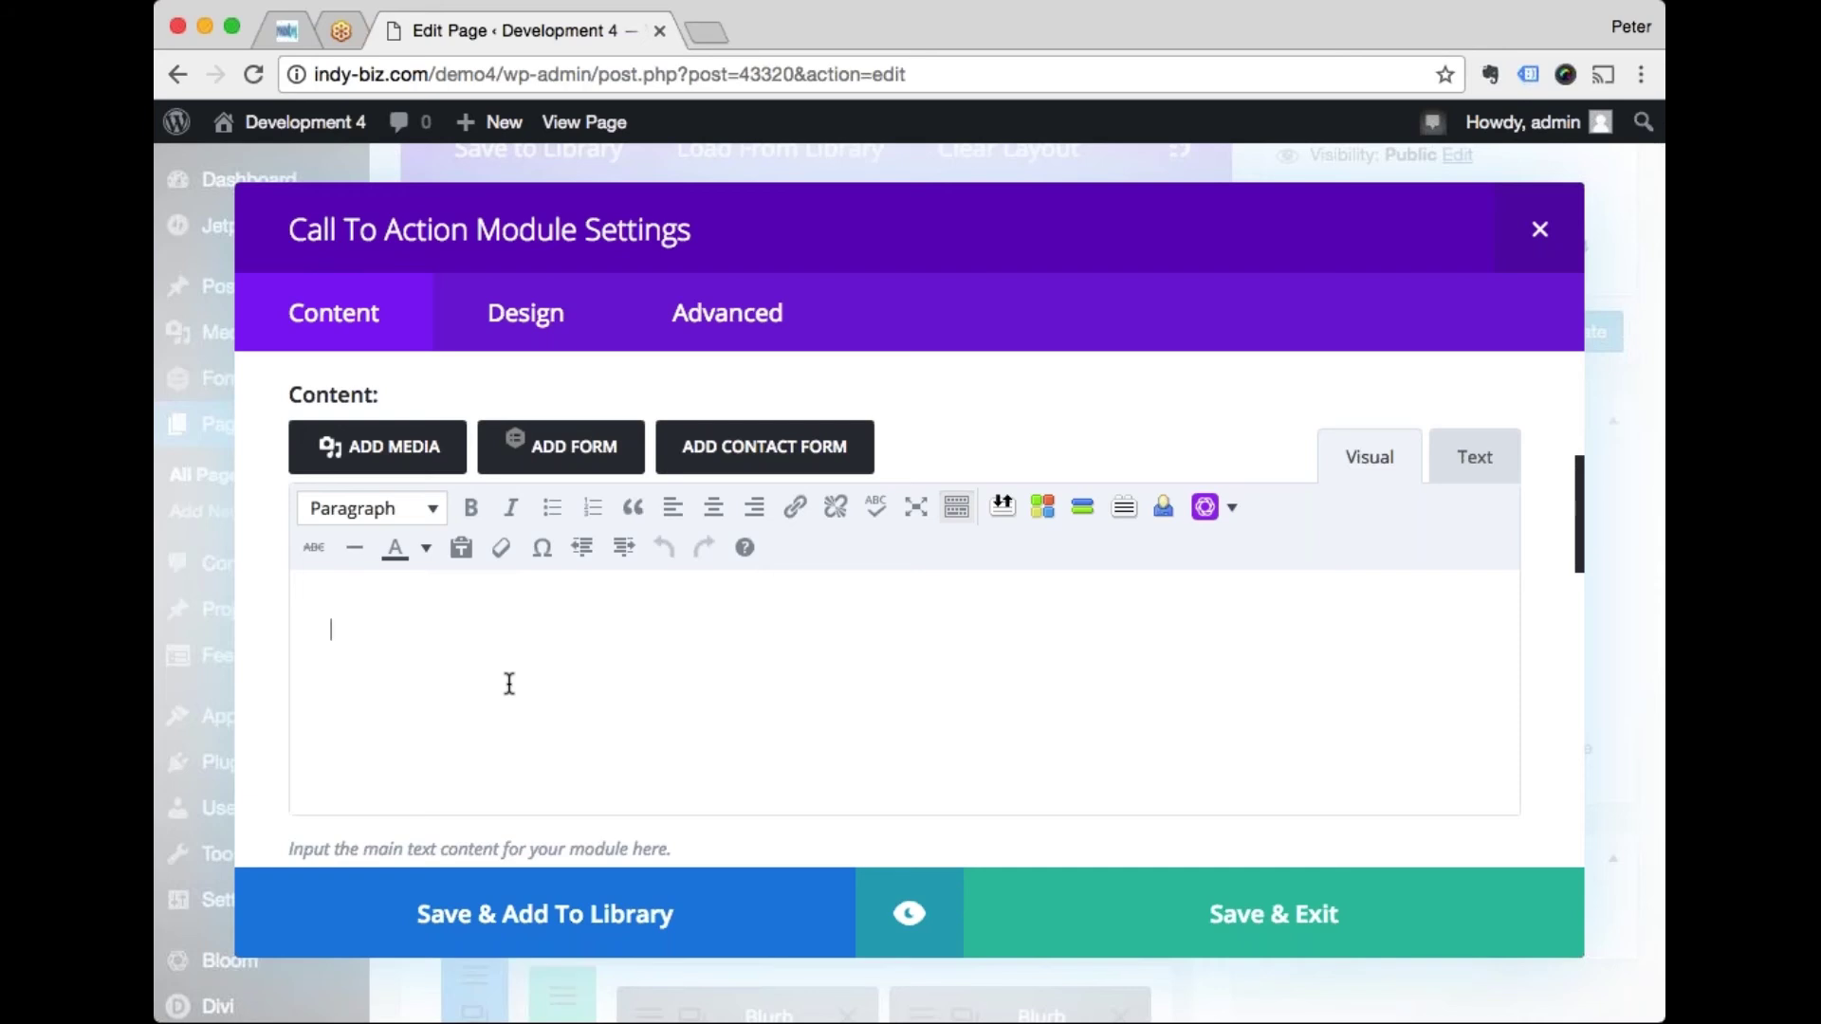
text(This is a )
text(brand)
text(p)
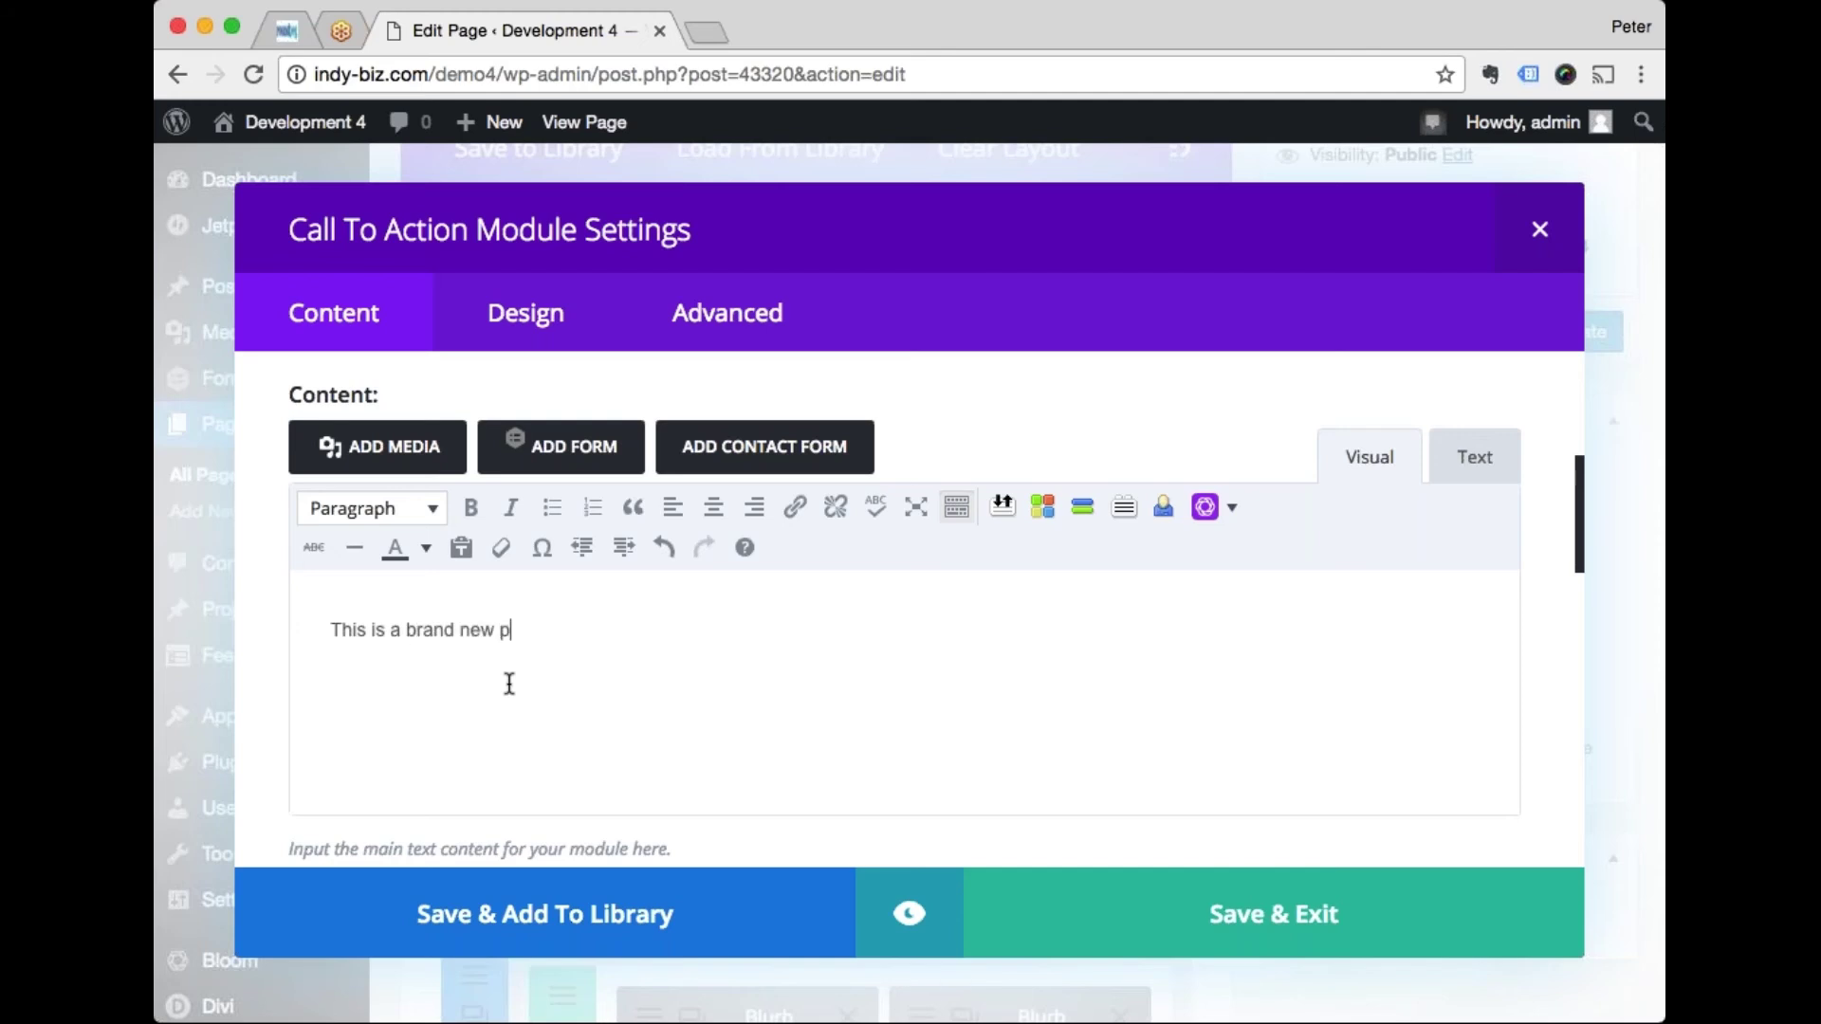
text(aragraph of body cop)
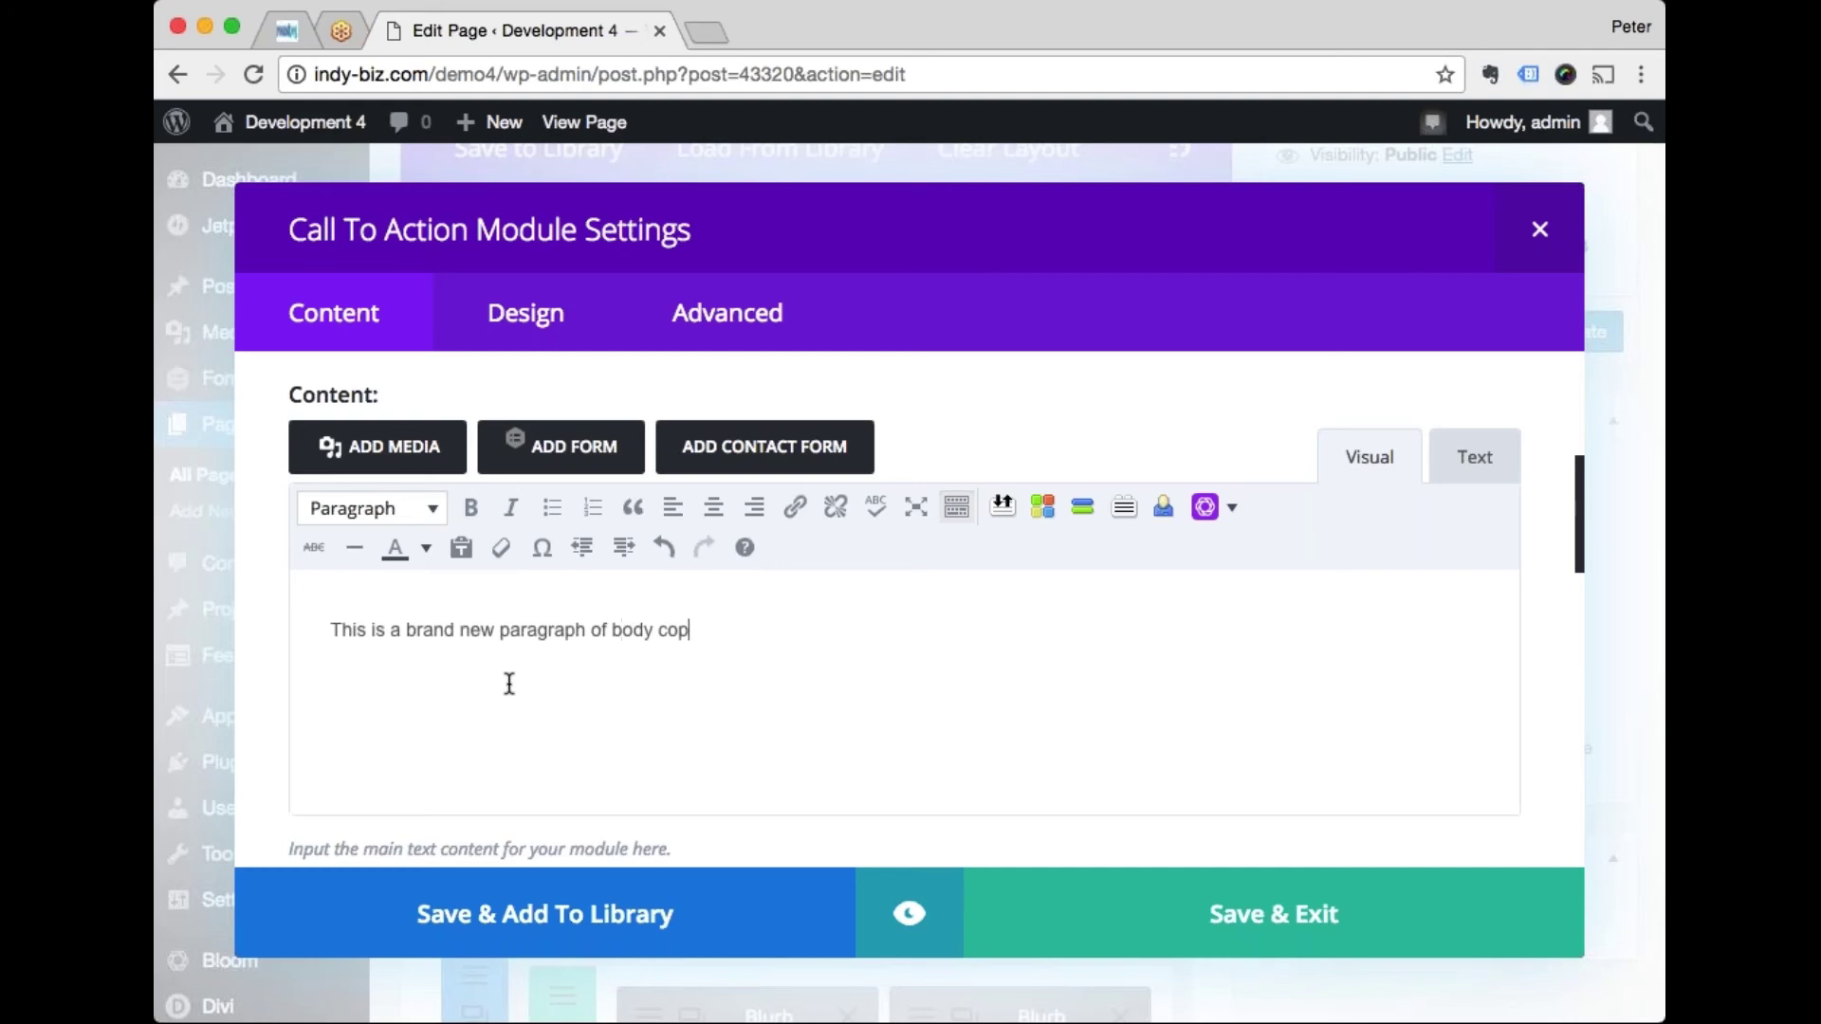
text(y. Kee p it short)
key(BackSpace)
text(!)
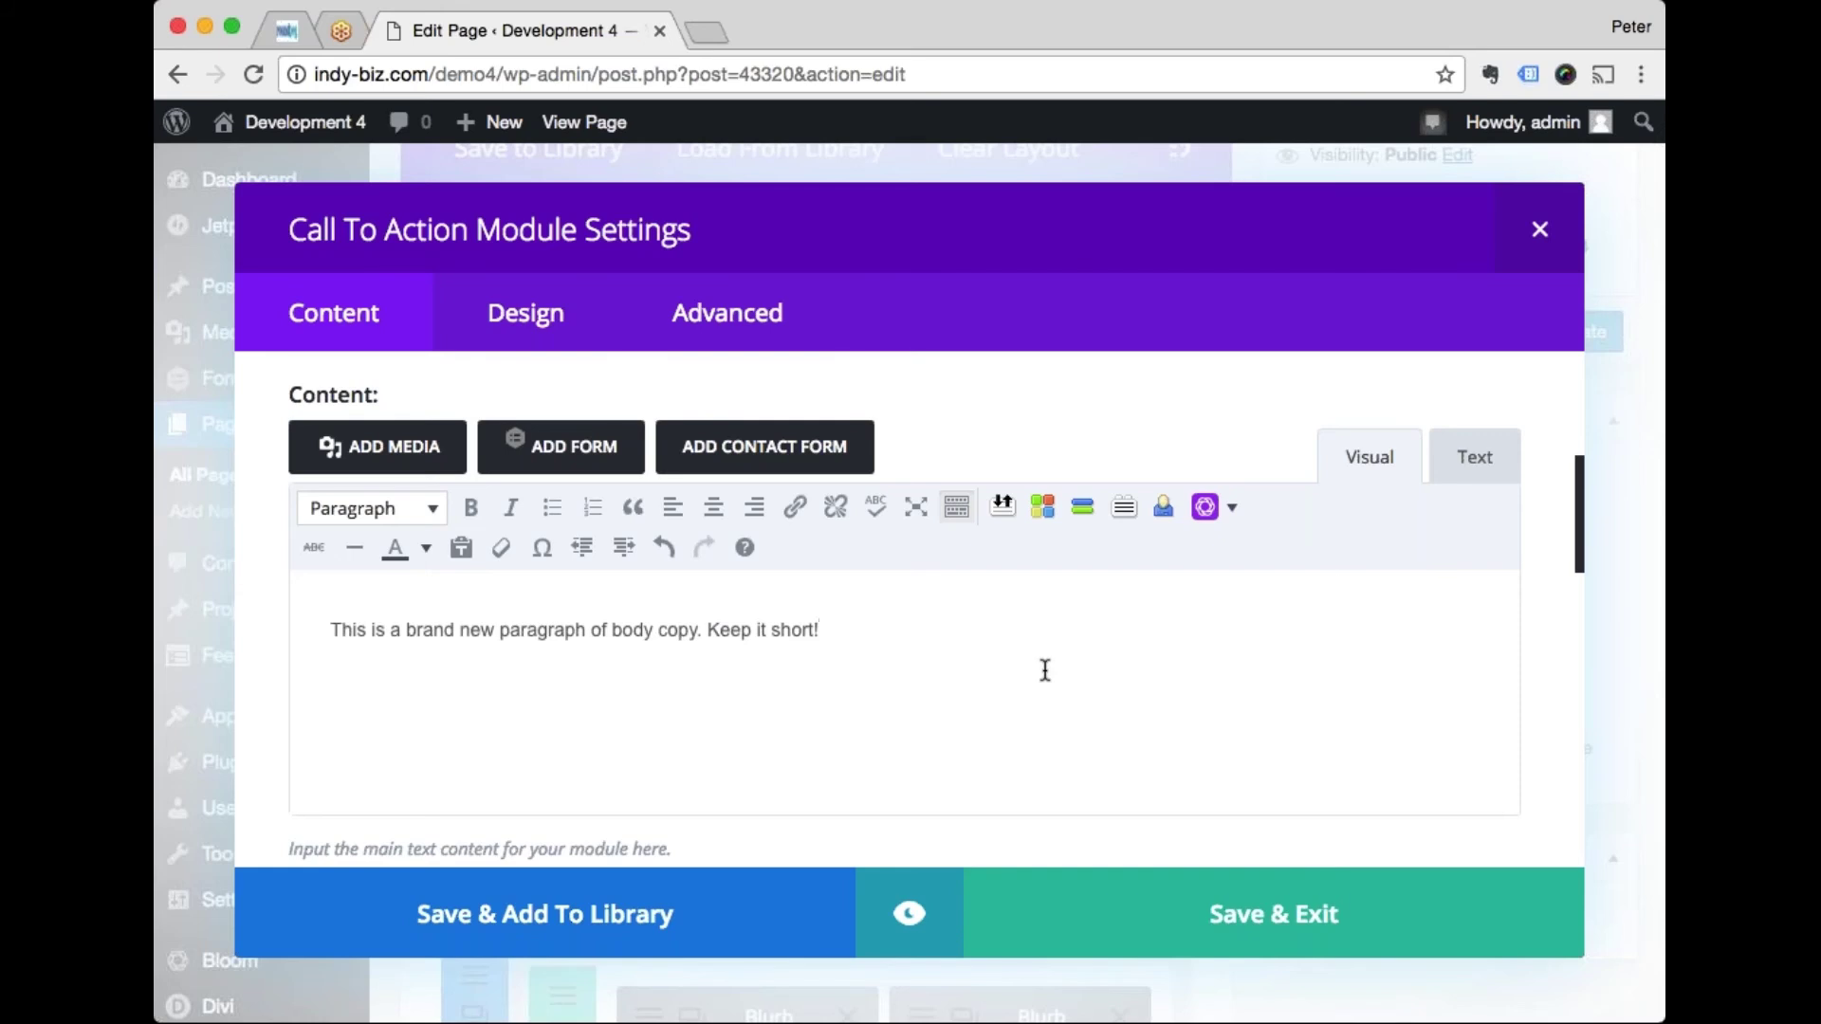
scroll(1045, 671, down, 2)
scroll(1046, 671, down, 5)
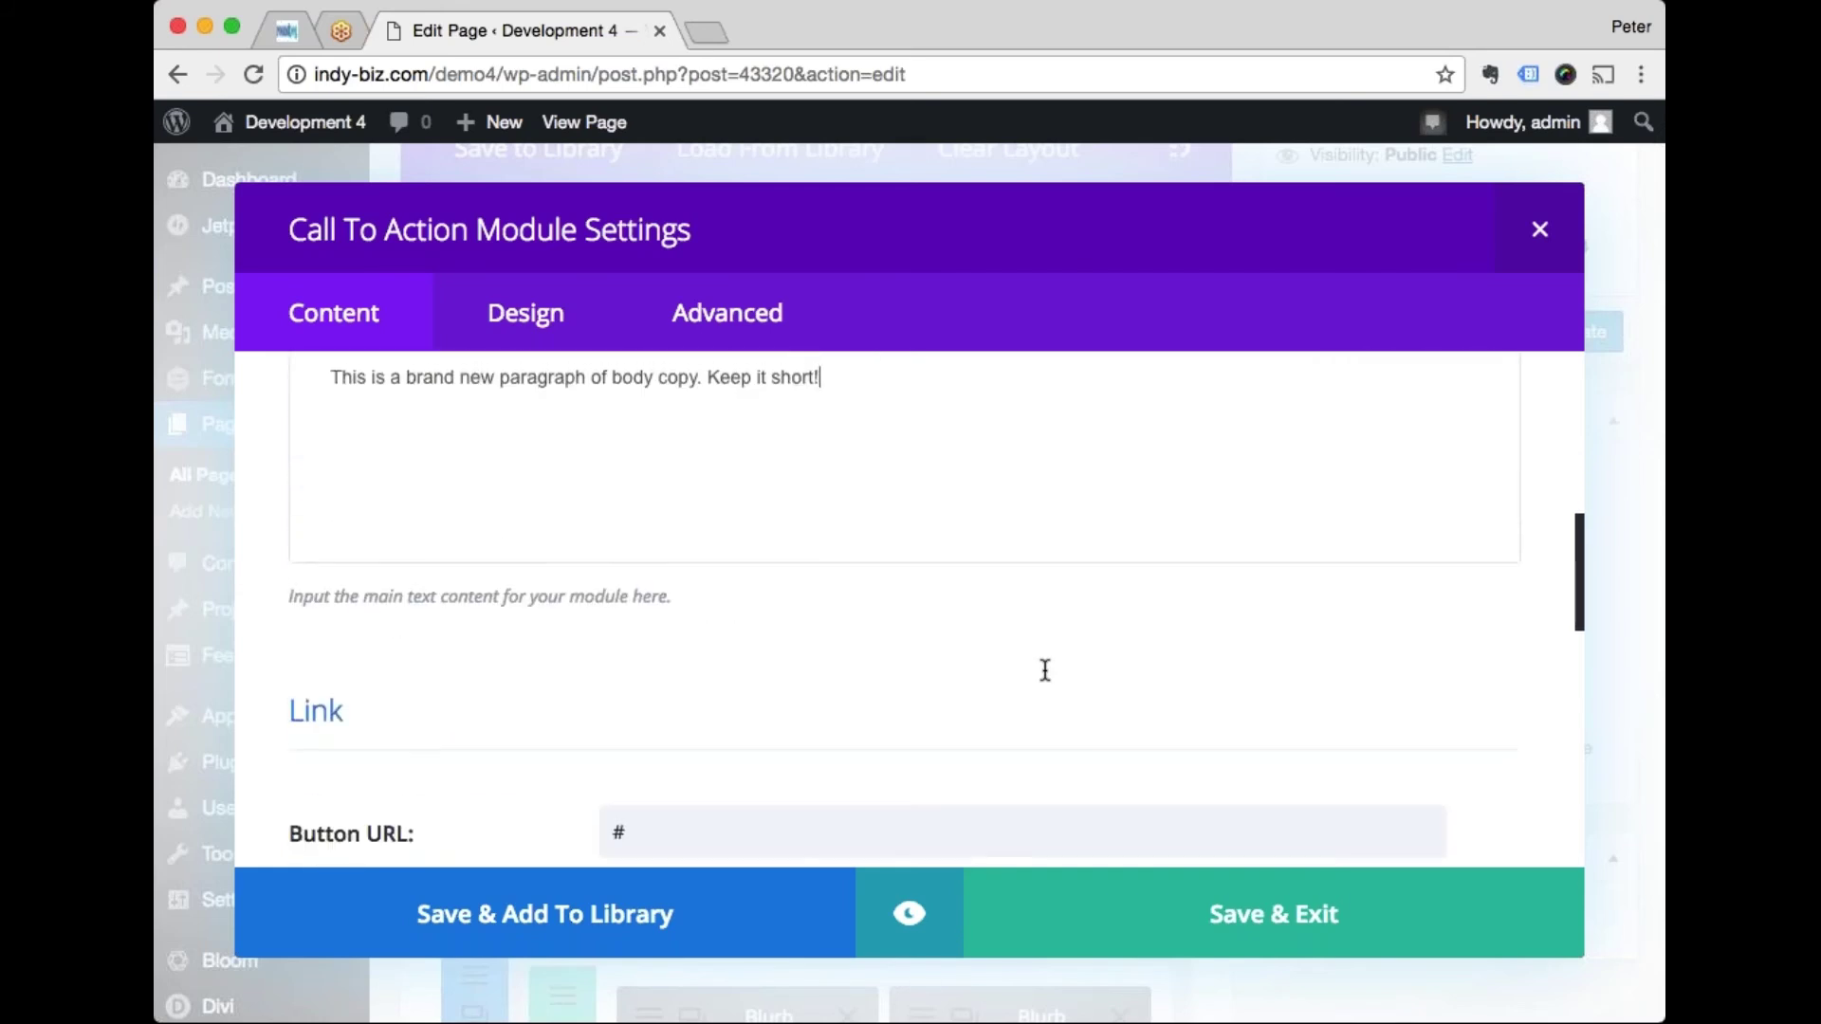
click(618, 691)
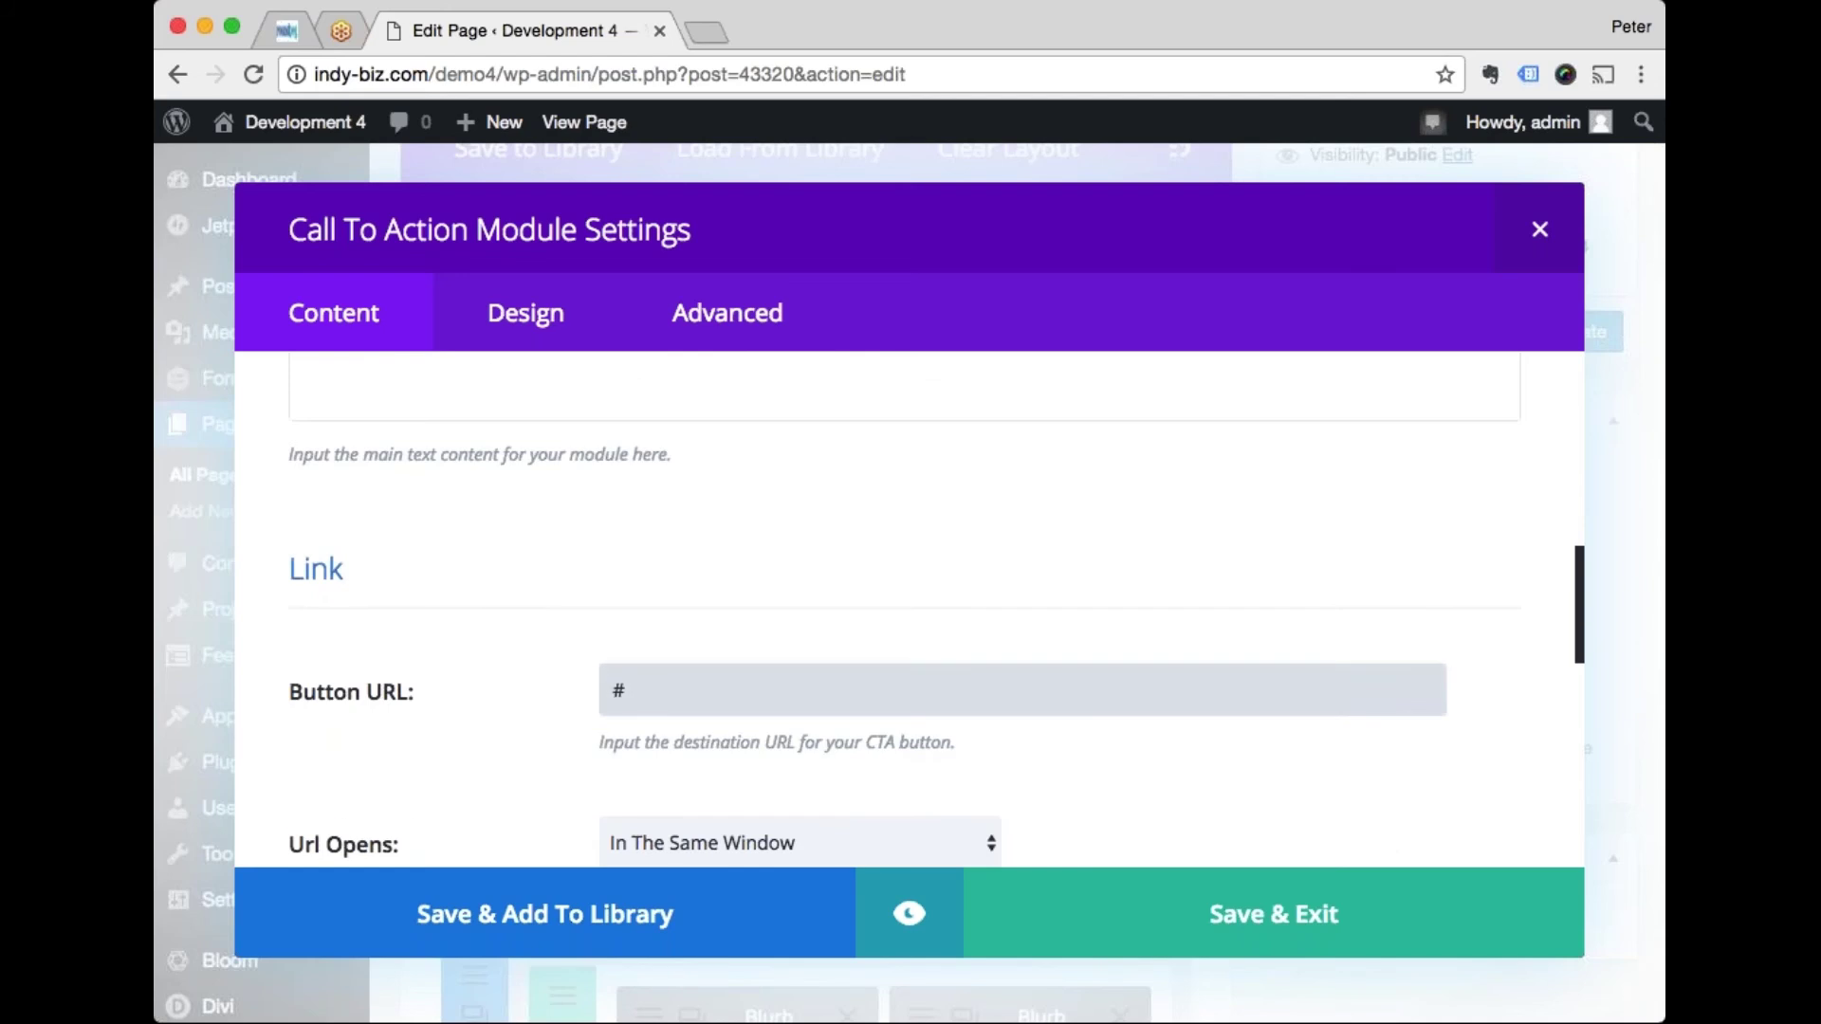
scroll(1112, 636, down, 2)
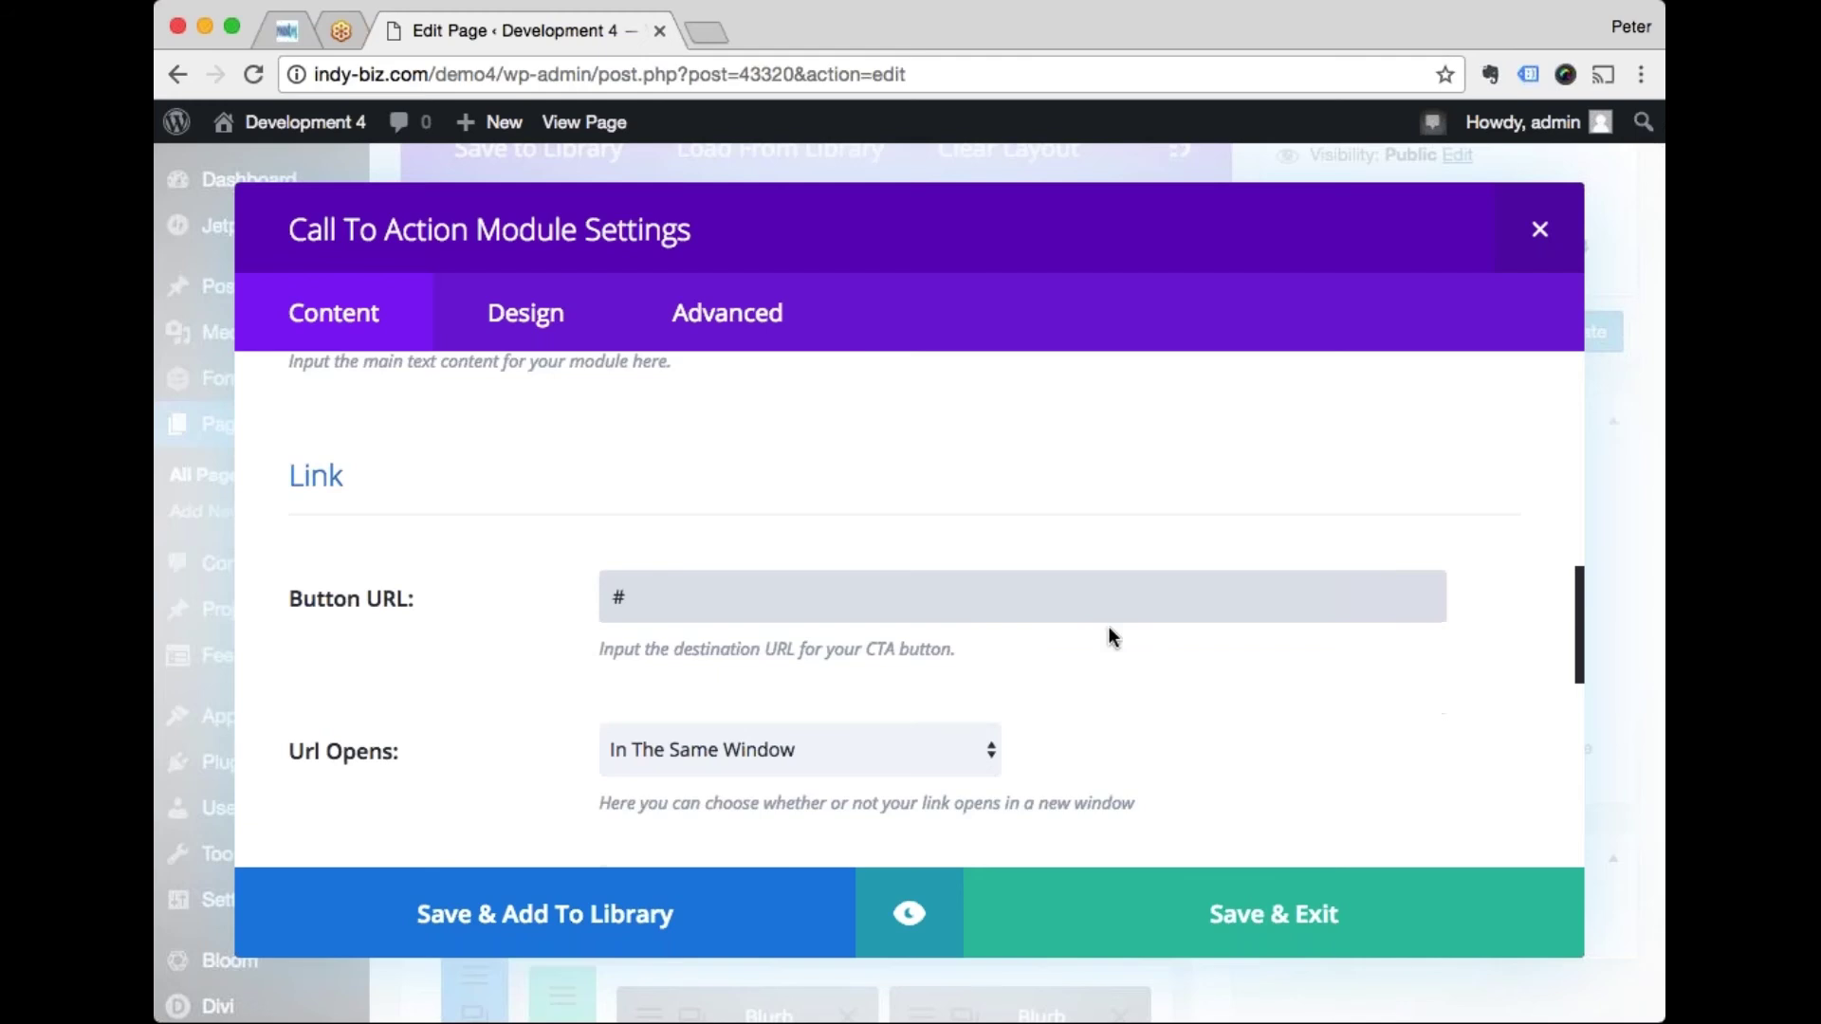
key(super+a)
key(BackSpace)
text(#)
key(BackSpace)
text(http://google.com/)
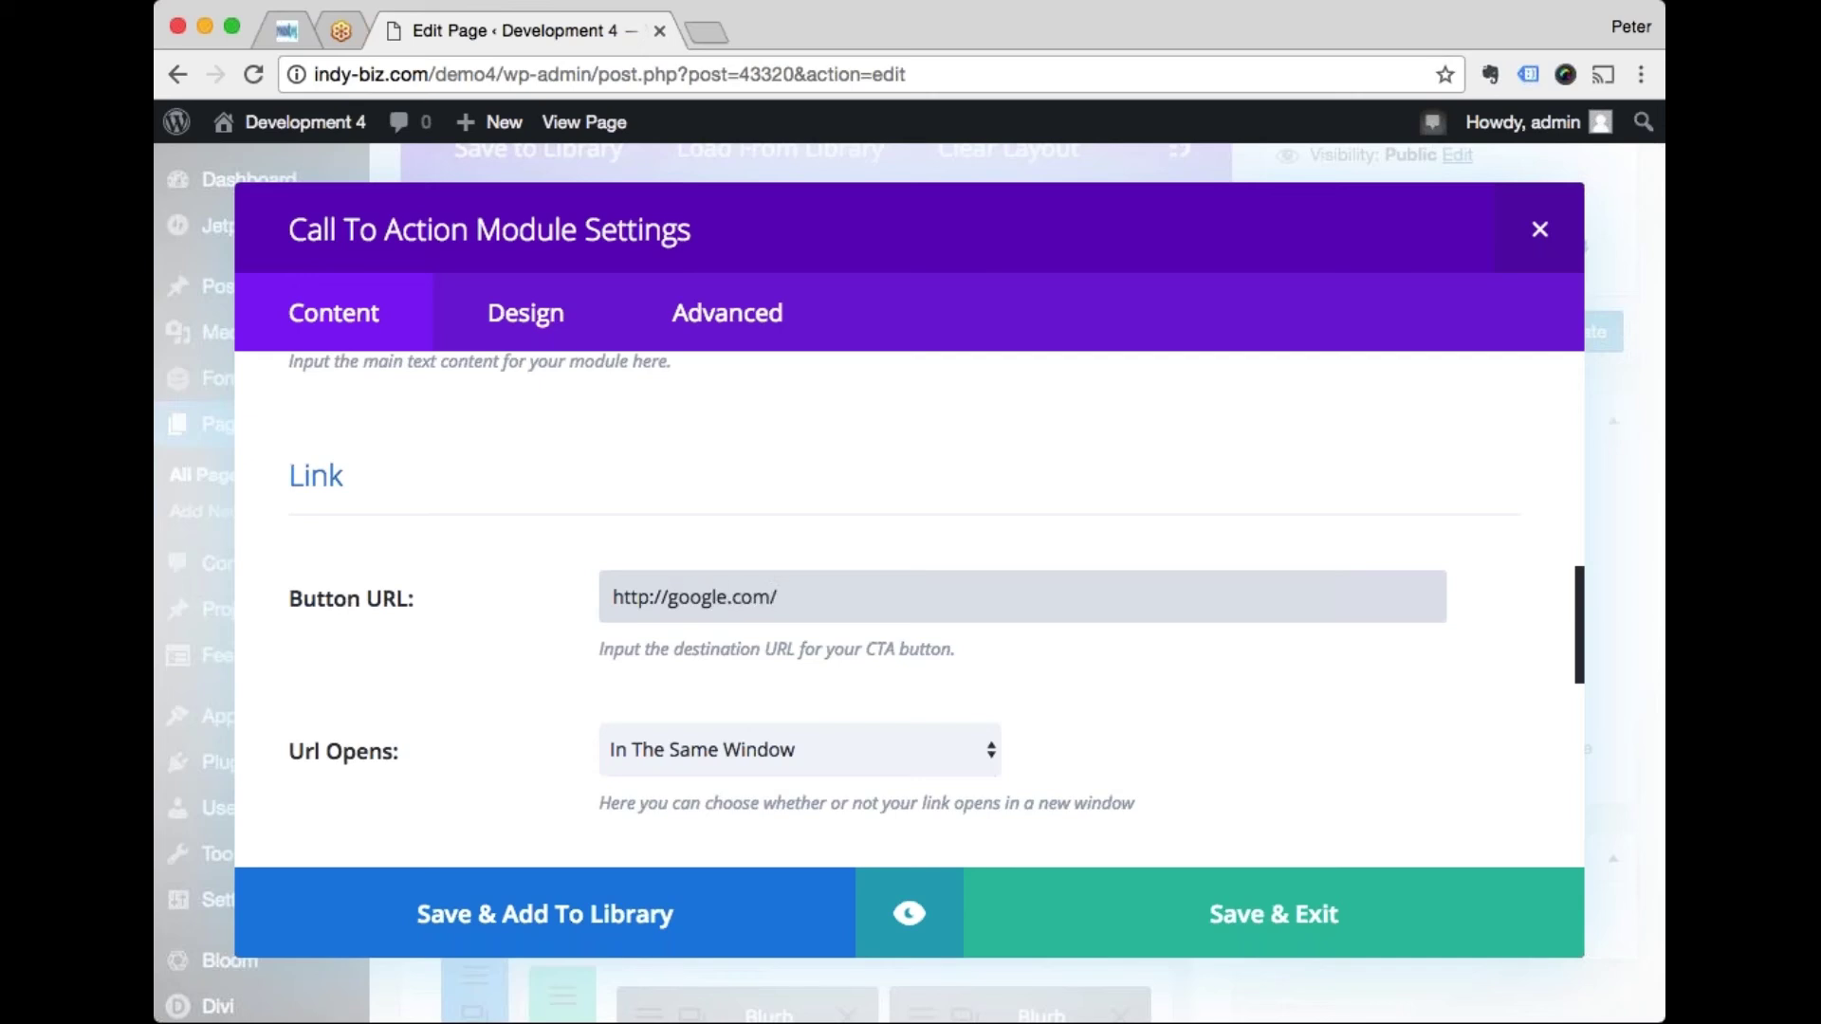
Step: Review the Call To Action module's link opening, background and admin label options
scroll(908, 607, down, 2)
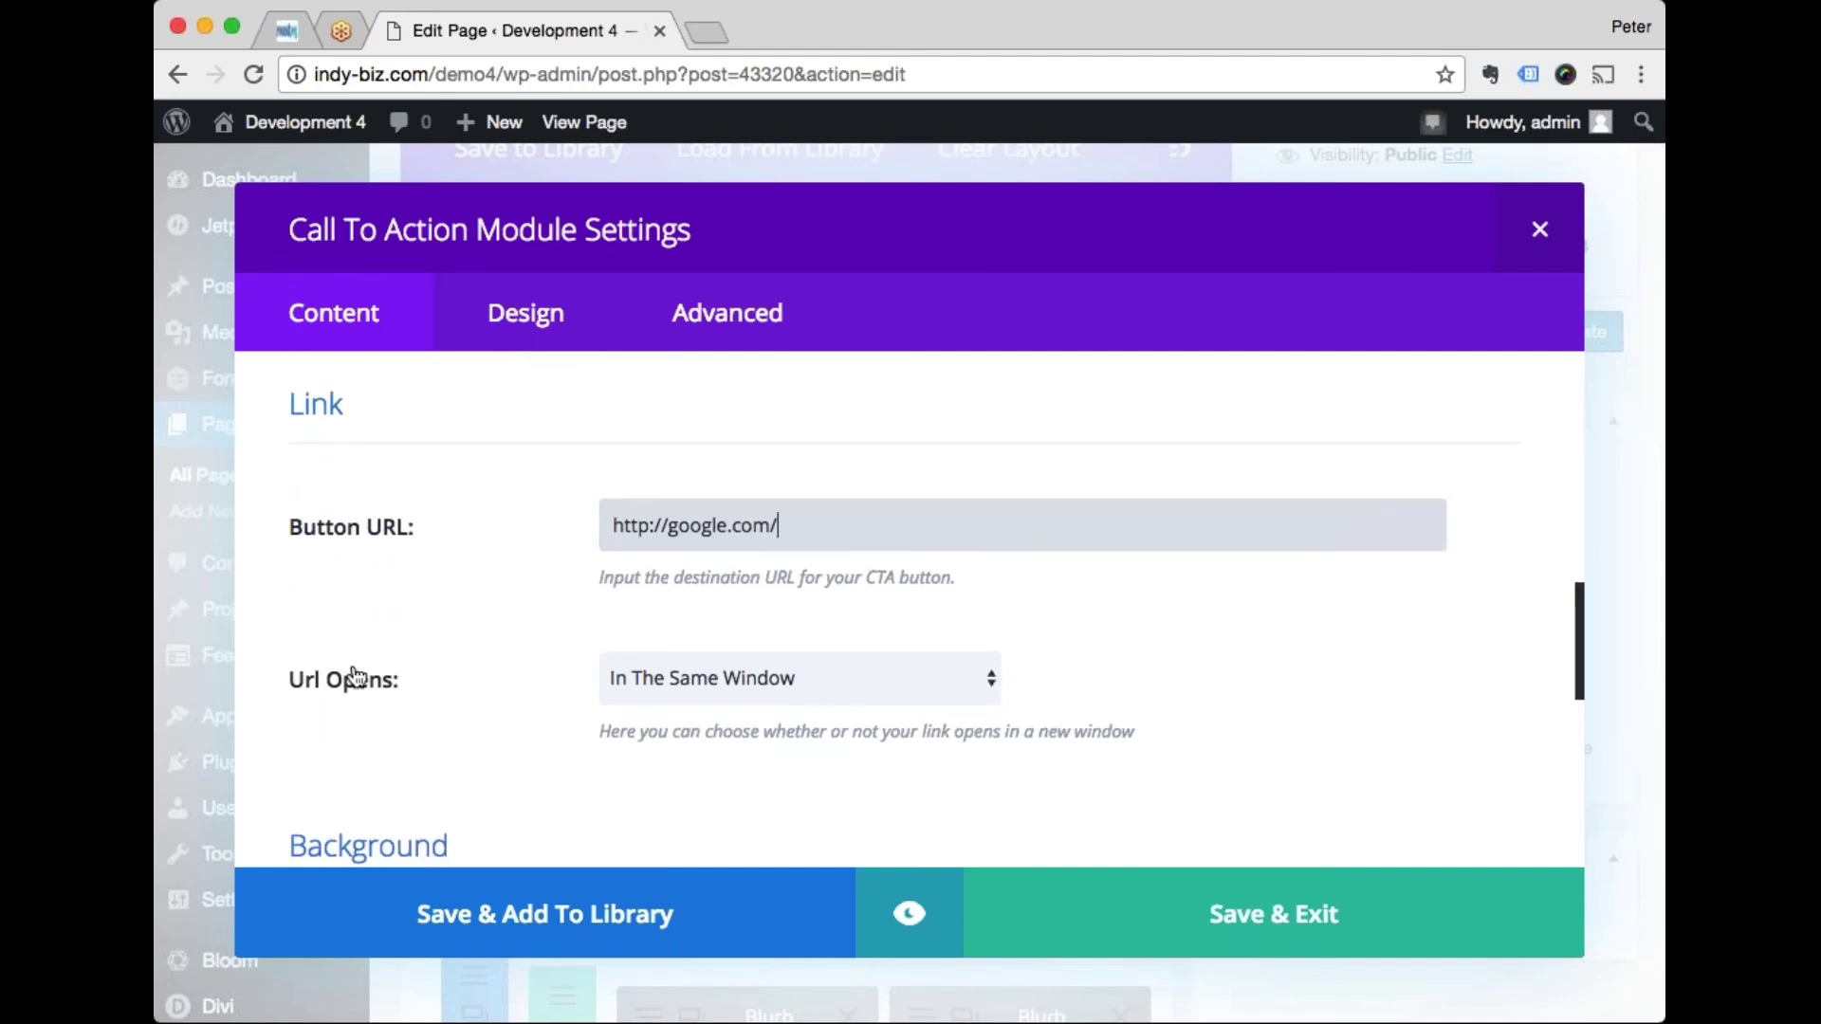
click(863, 680)
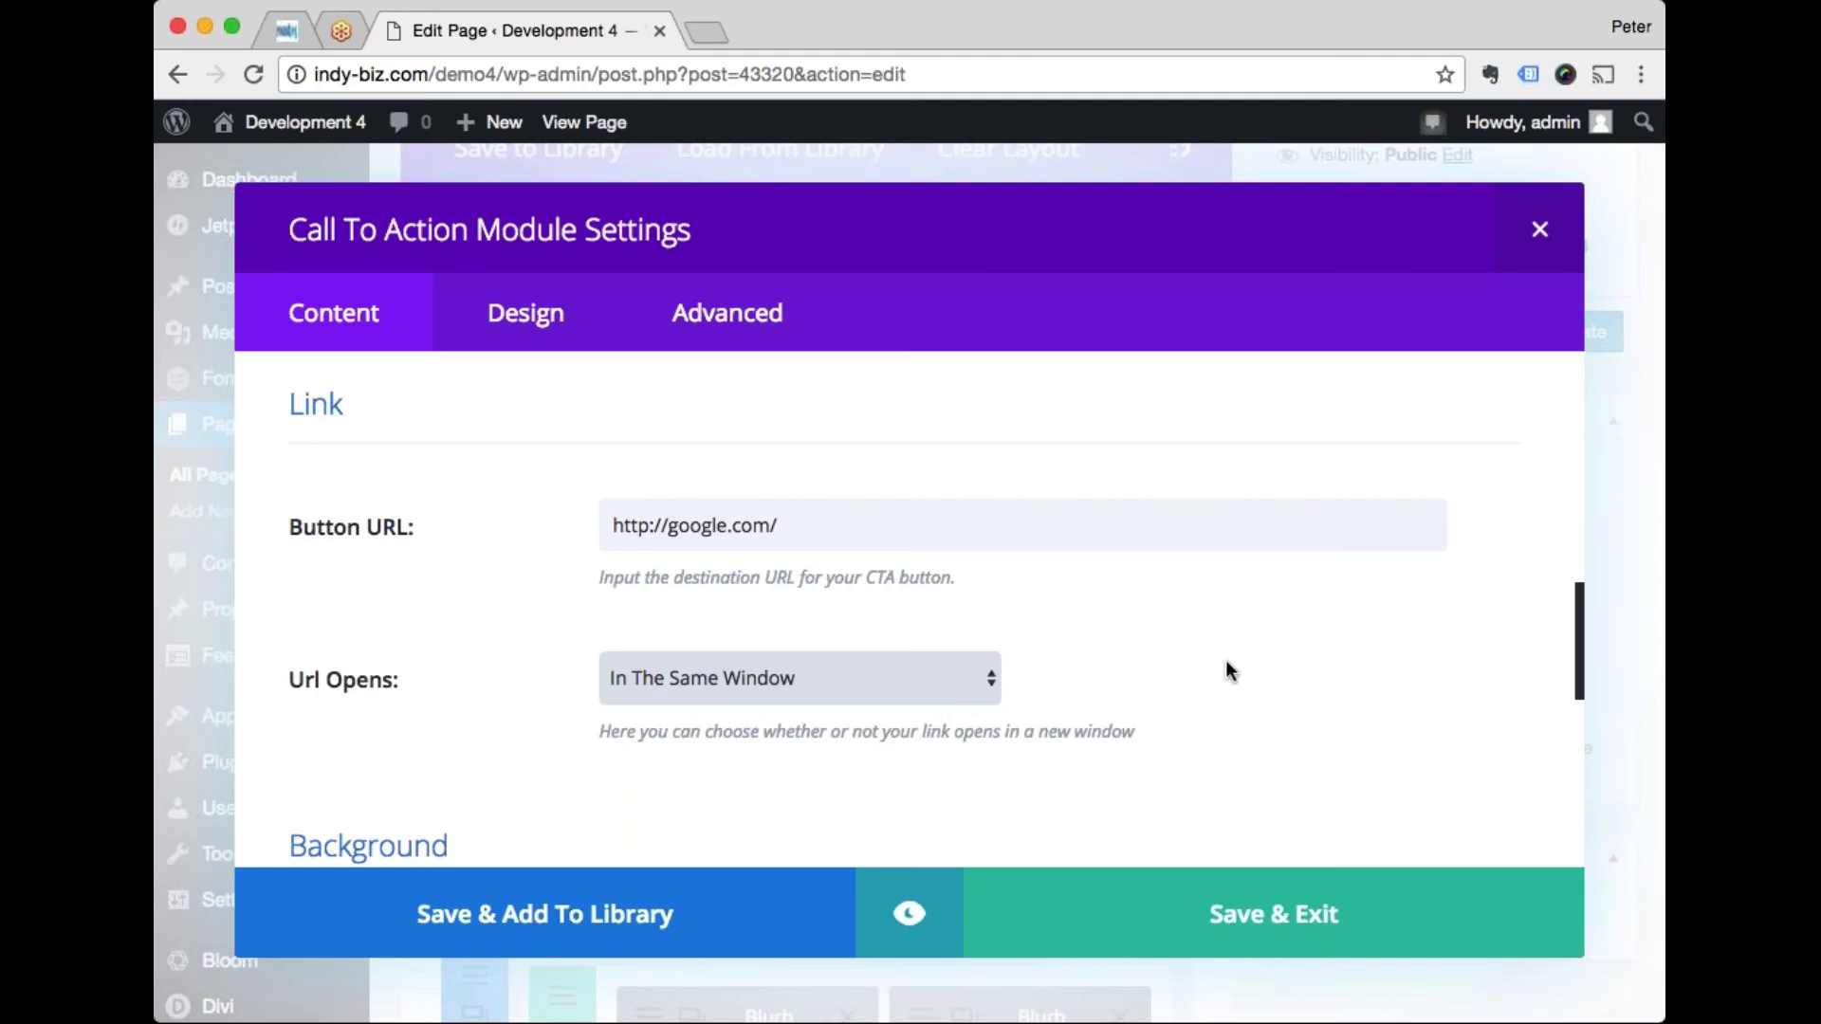
scroll(1226, 664, down, 2)
scroll(1226, 664, down, 3)
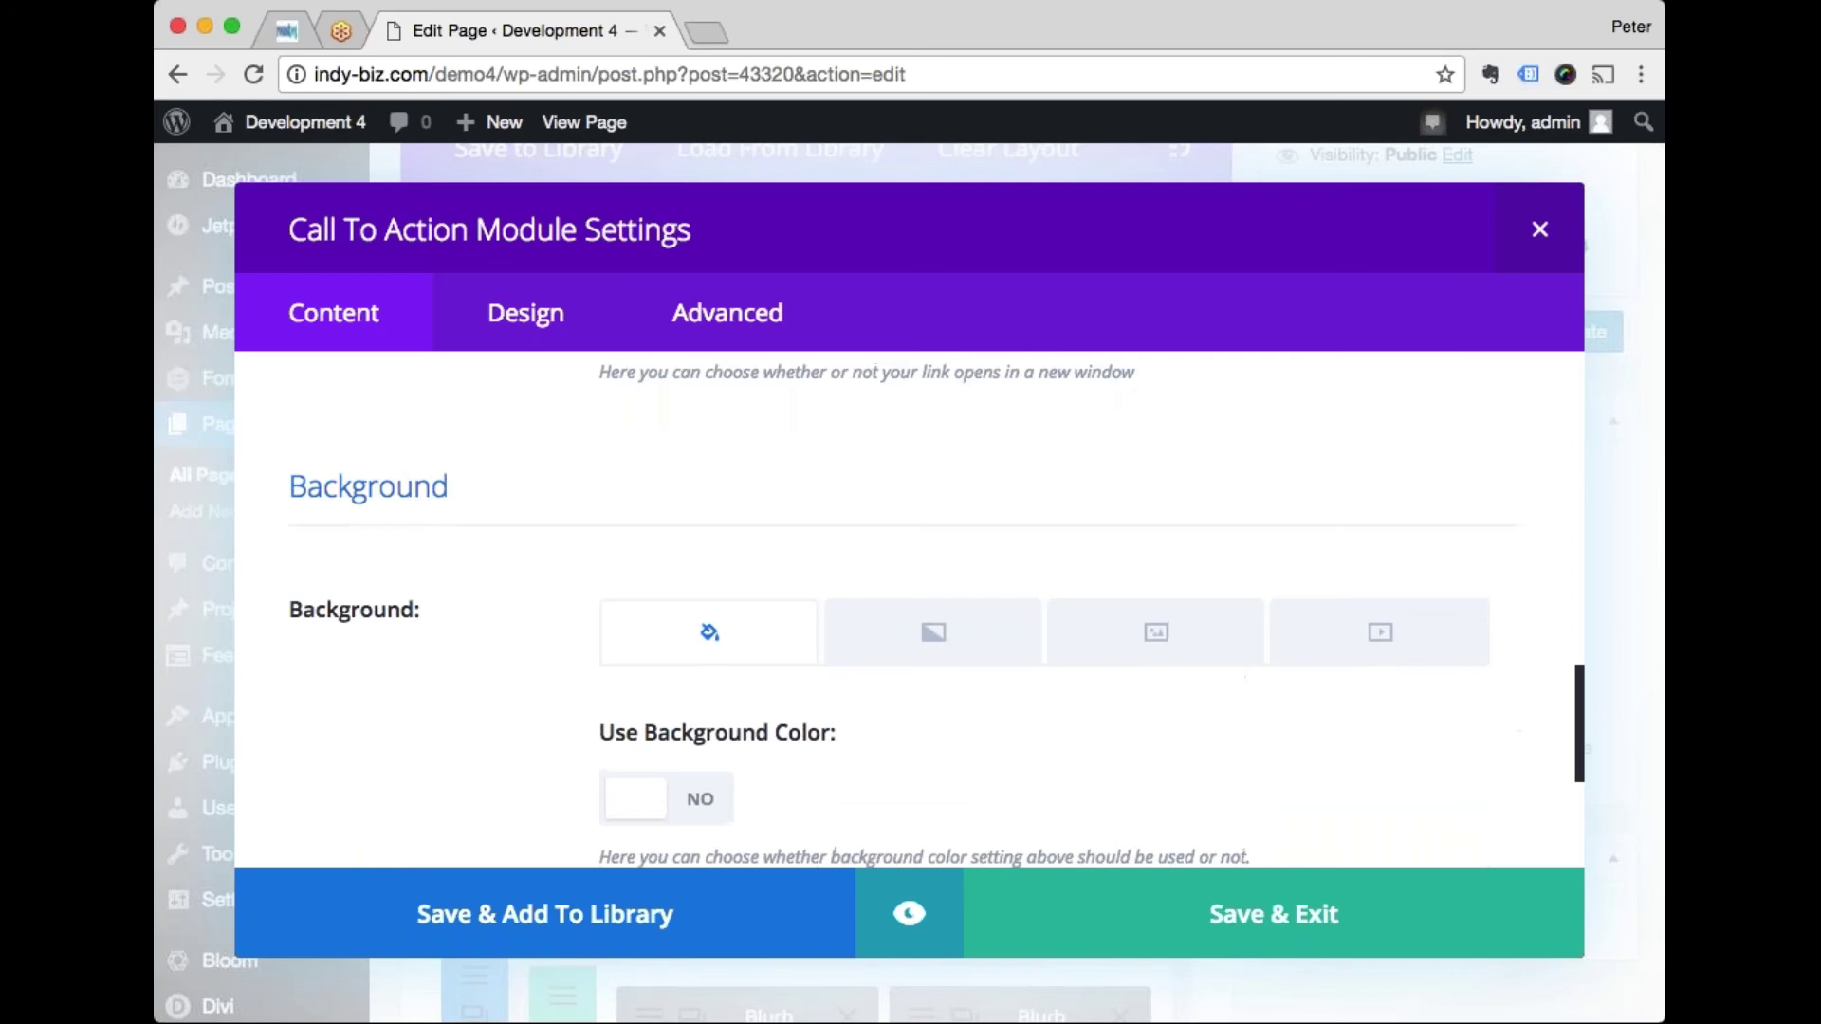
scroll(1229, 662, down, 3)
scroll(903, 609, up, 2)
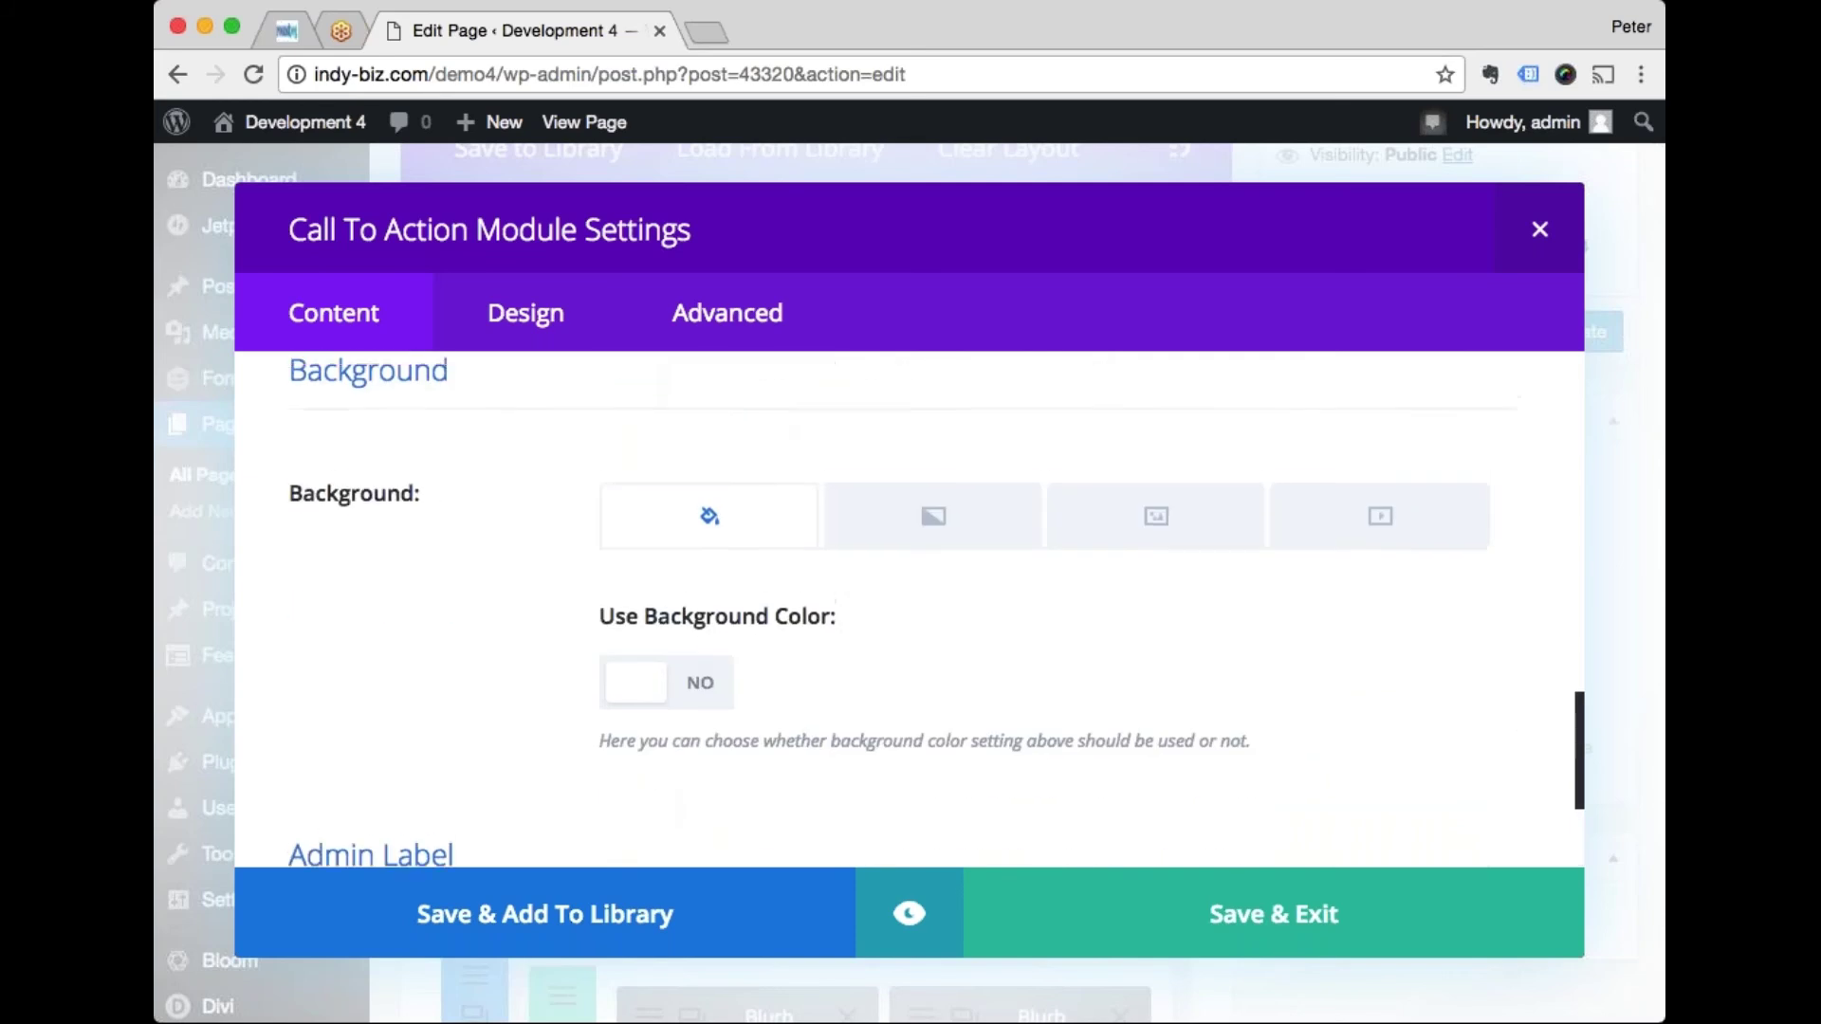
scroll(910, 607, down, 2)
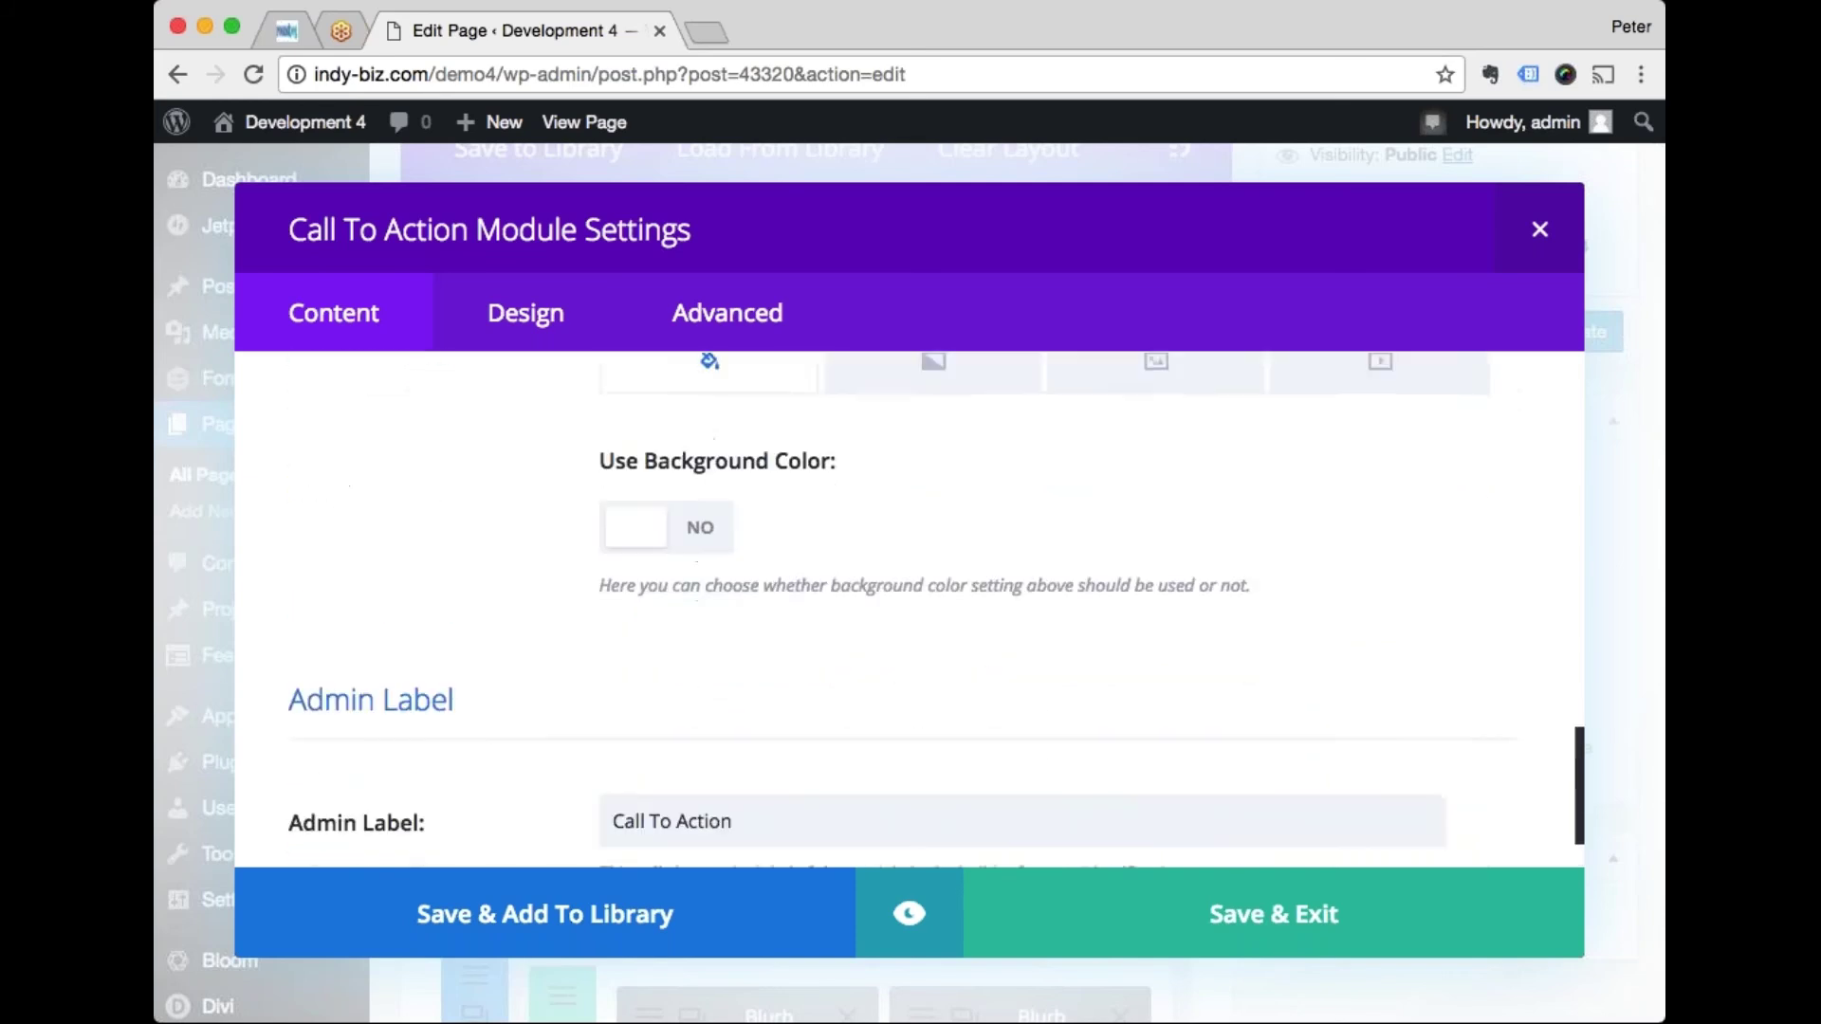
scroll(910, 607, up, 2)
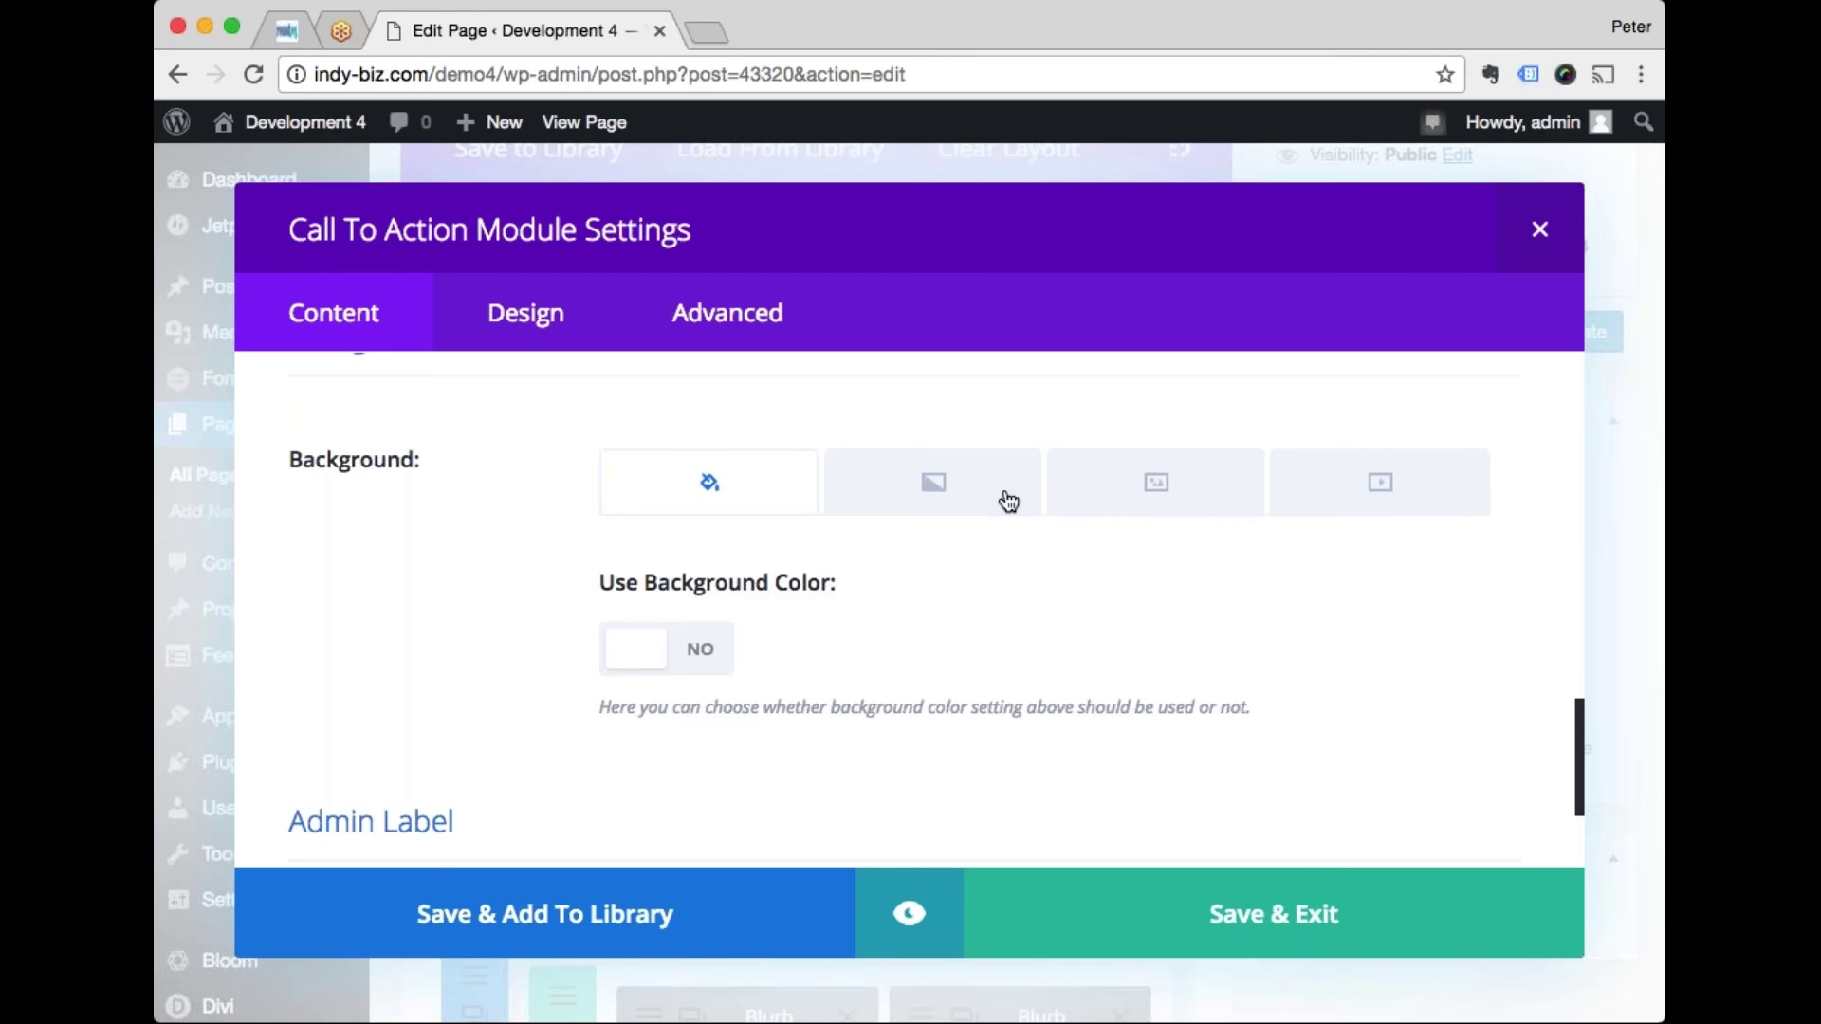
scroll(1008, 502, down, 1)
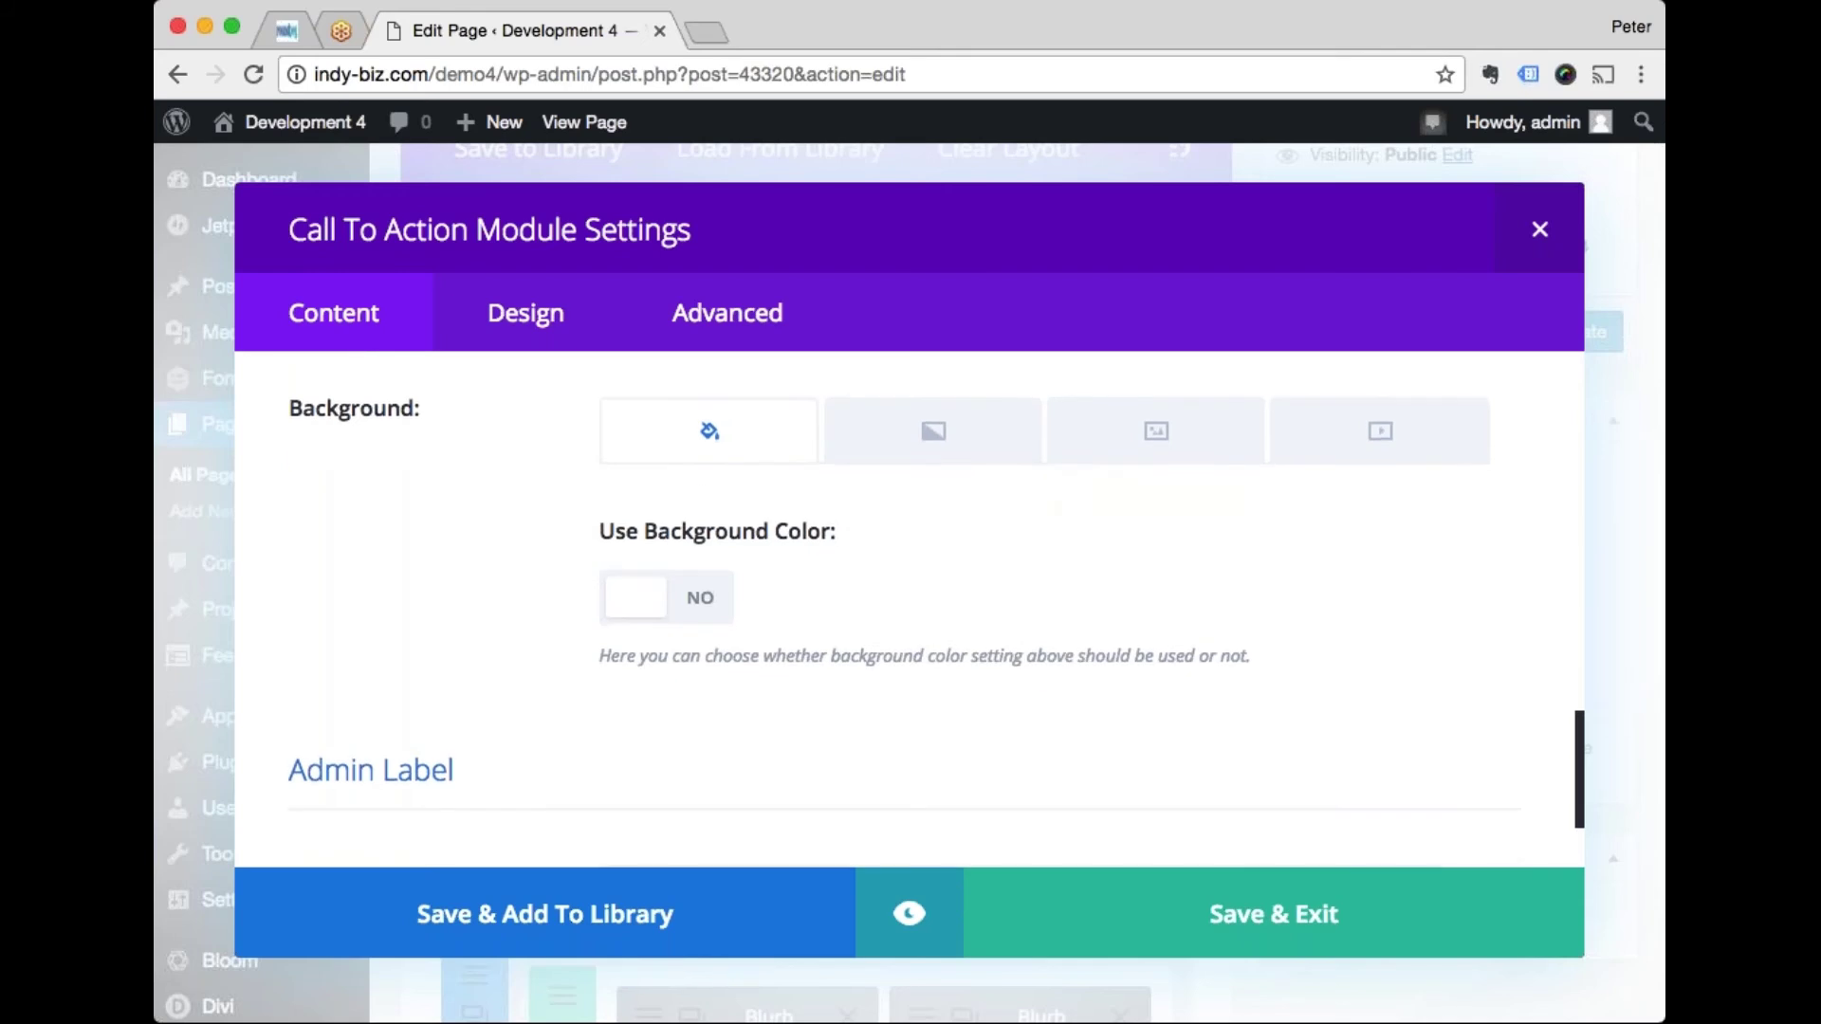
scroll(936, 609, down, 3)
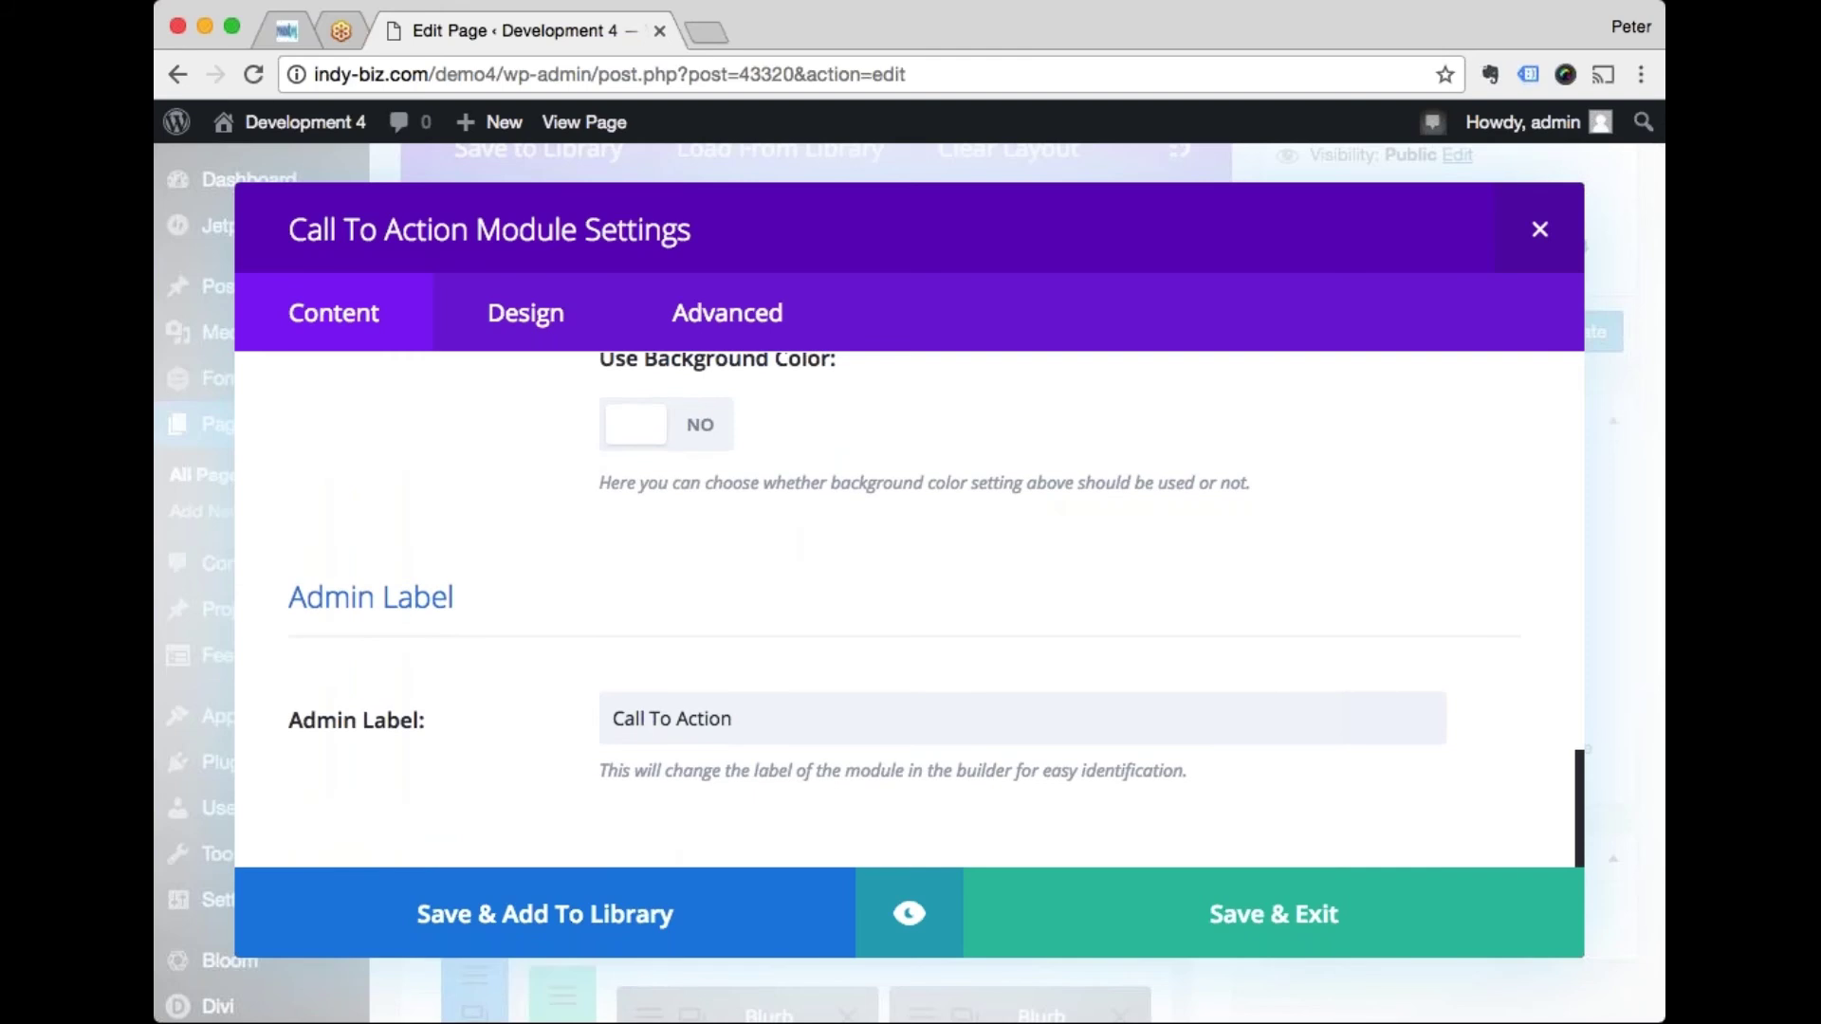
Step: Save the Call To Action module's settings and update the Home page
click(1269, 918)
scroll(1268, 918, up, 3)
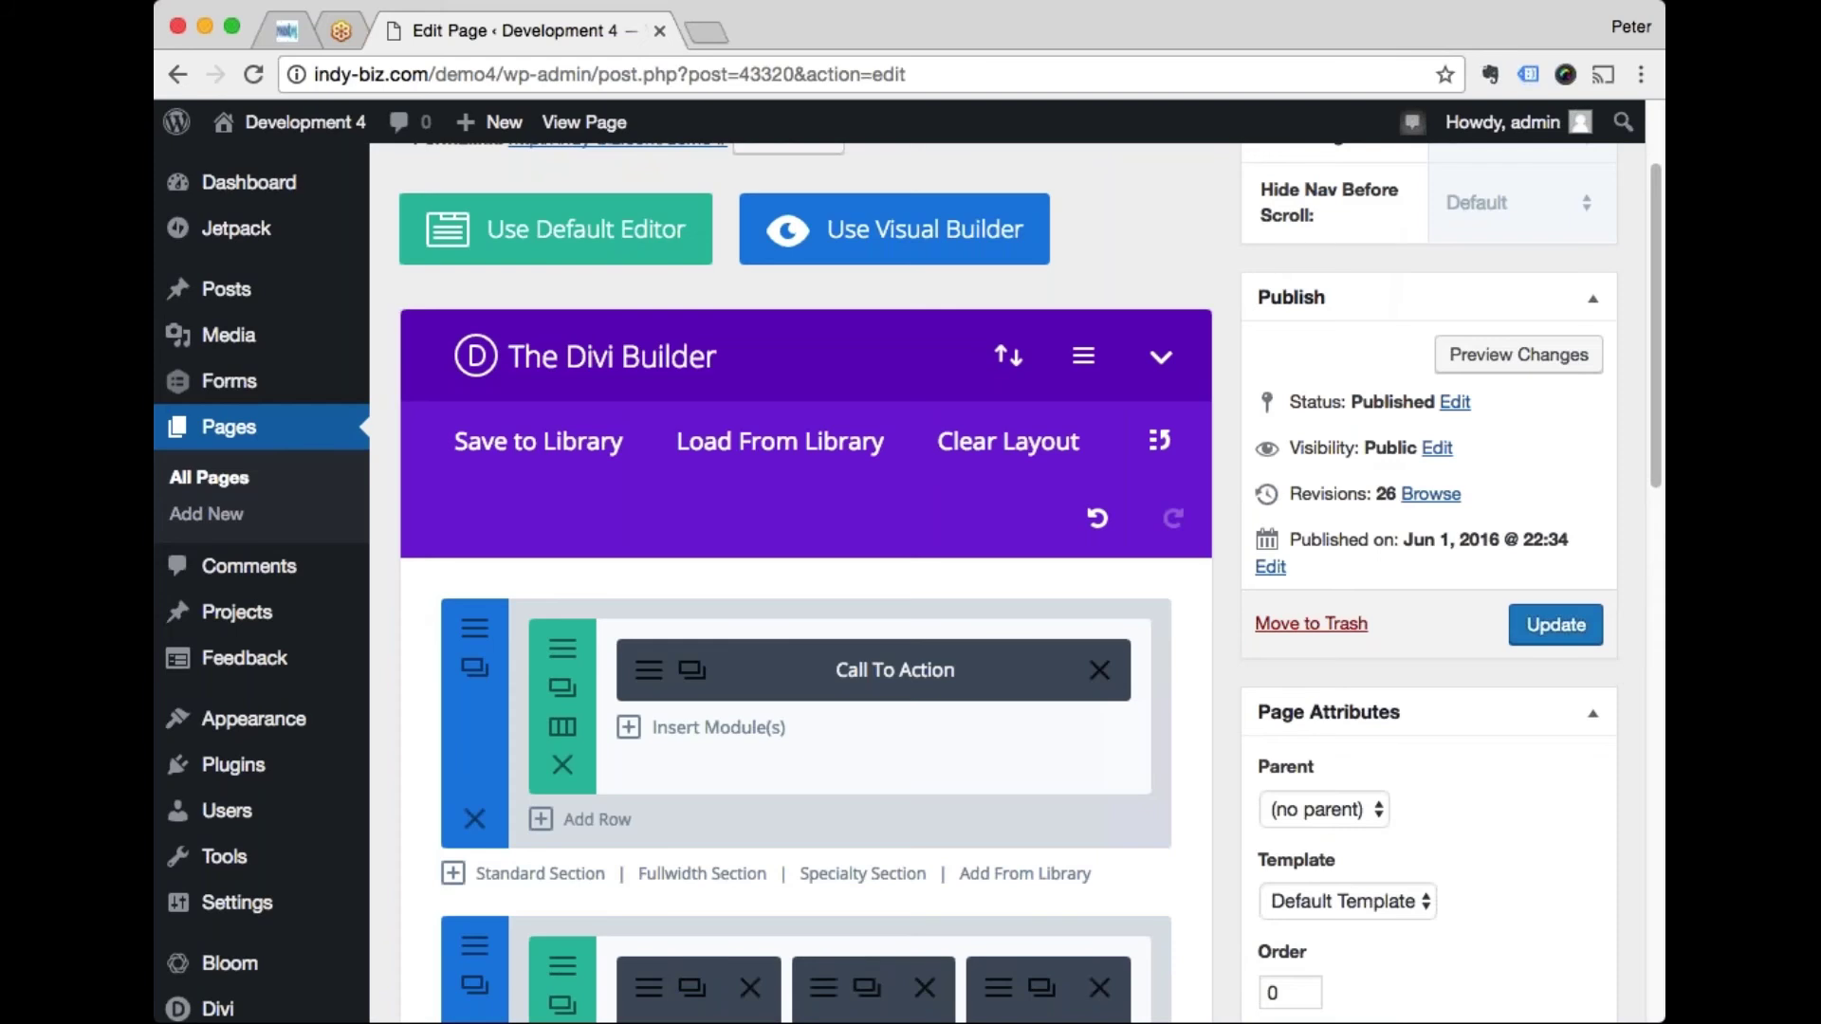
click(1557, 628)
click(1557, 624)
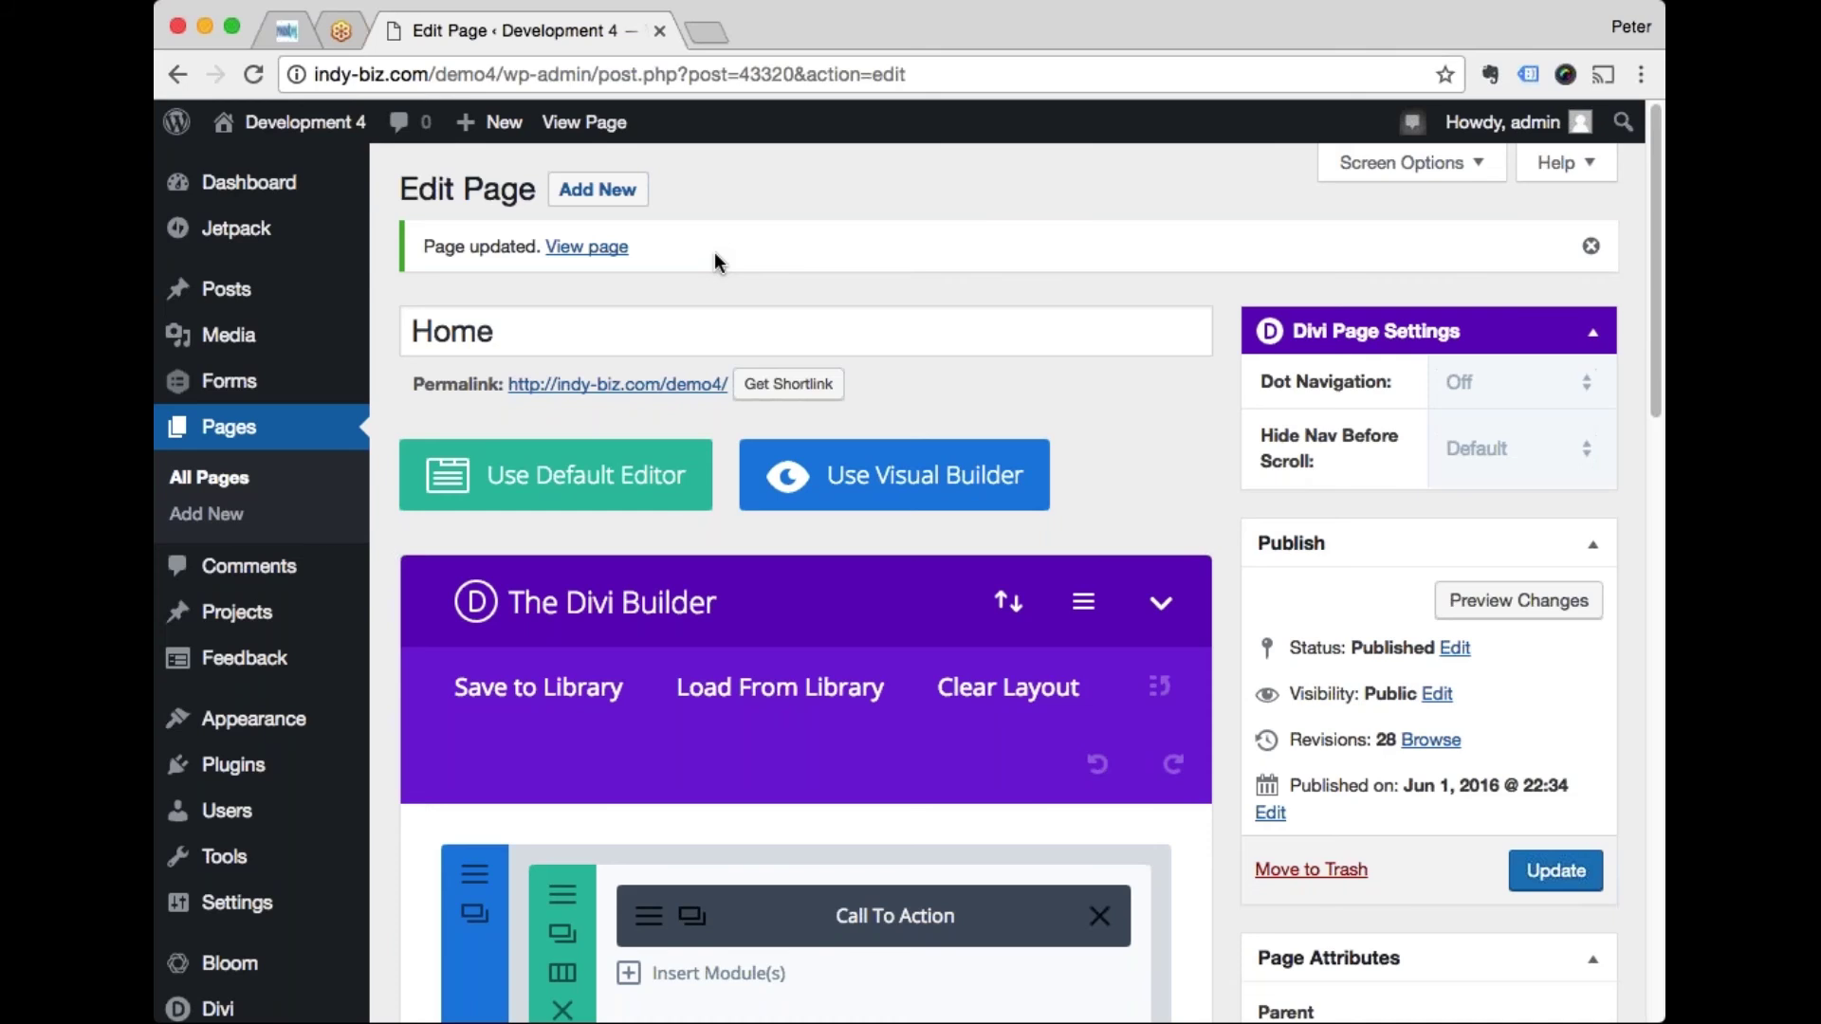
Step: Open the Home page in the Visual Builder and examine the section, row and module controls
click(903, 500)
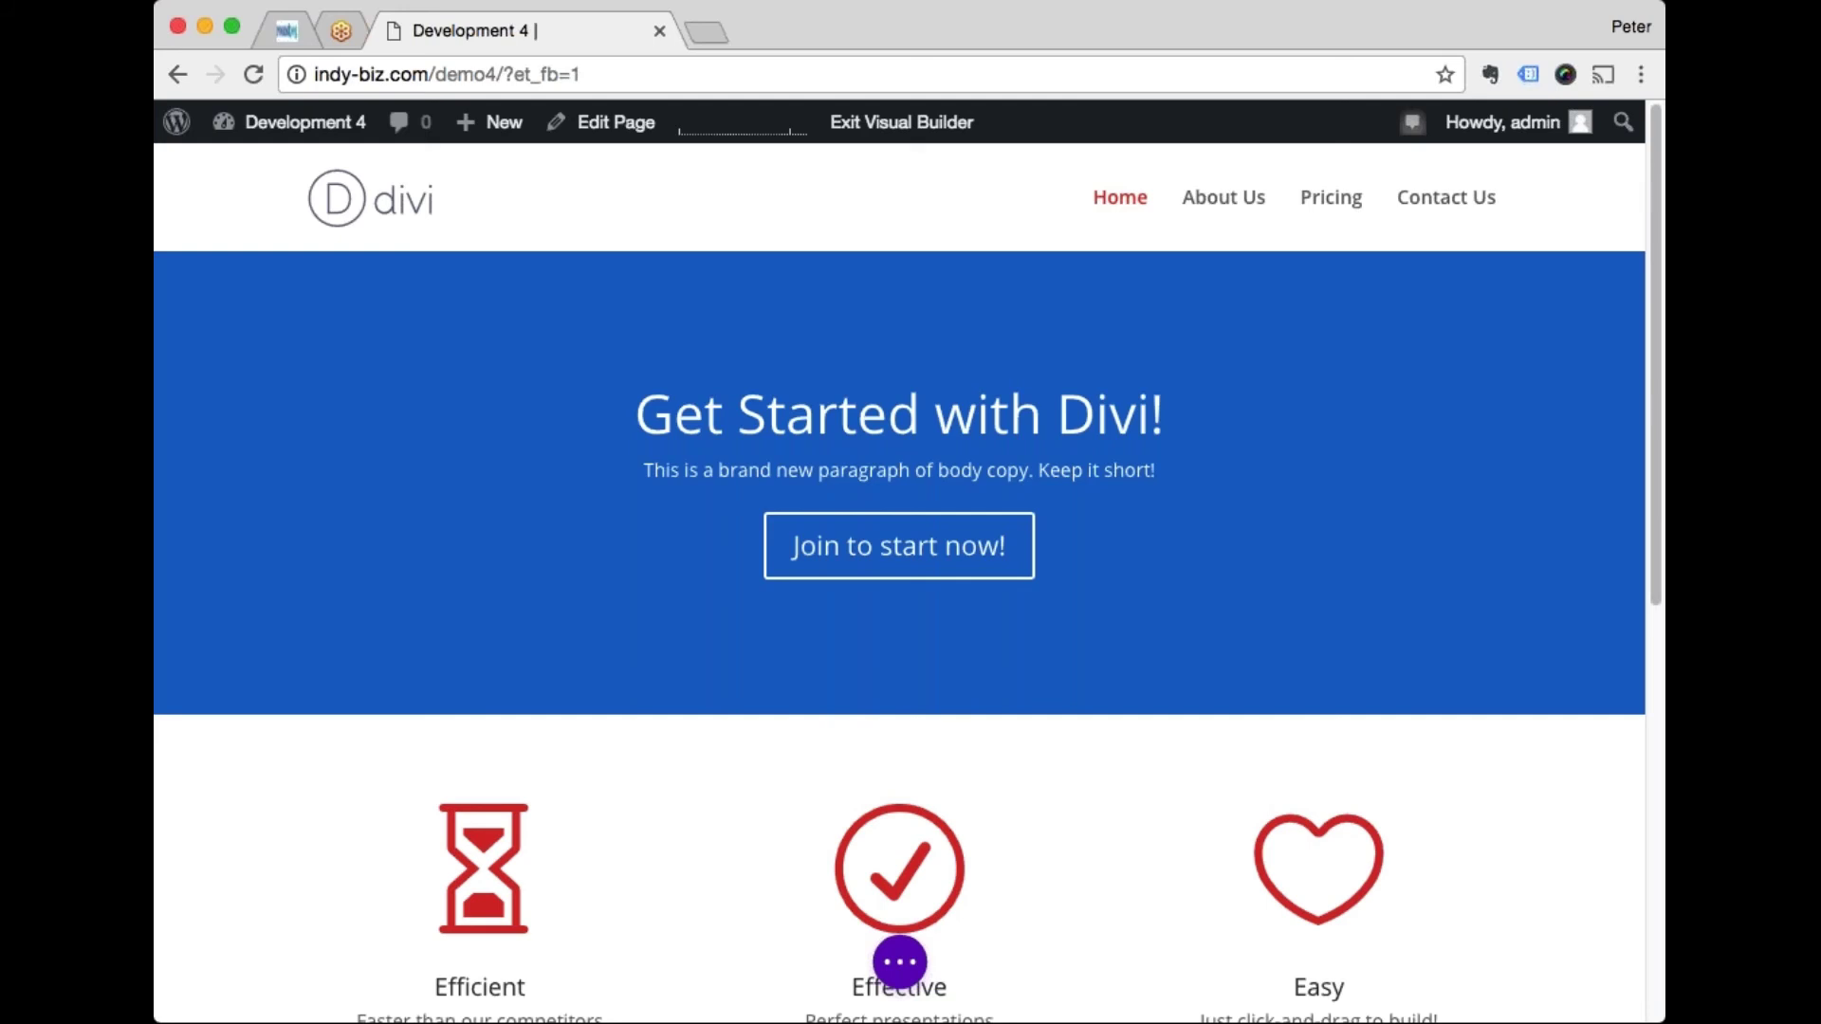
mouse_move(909, 495)
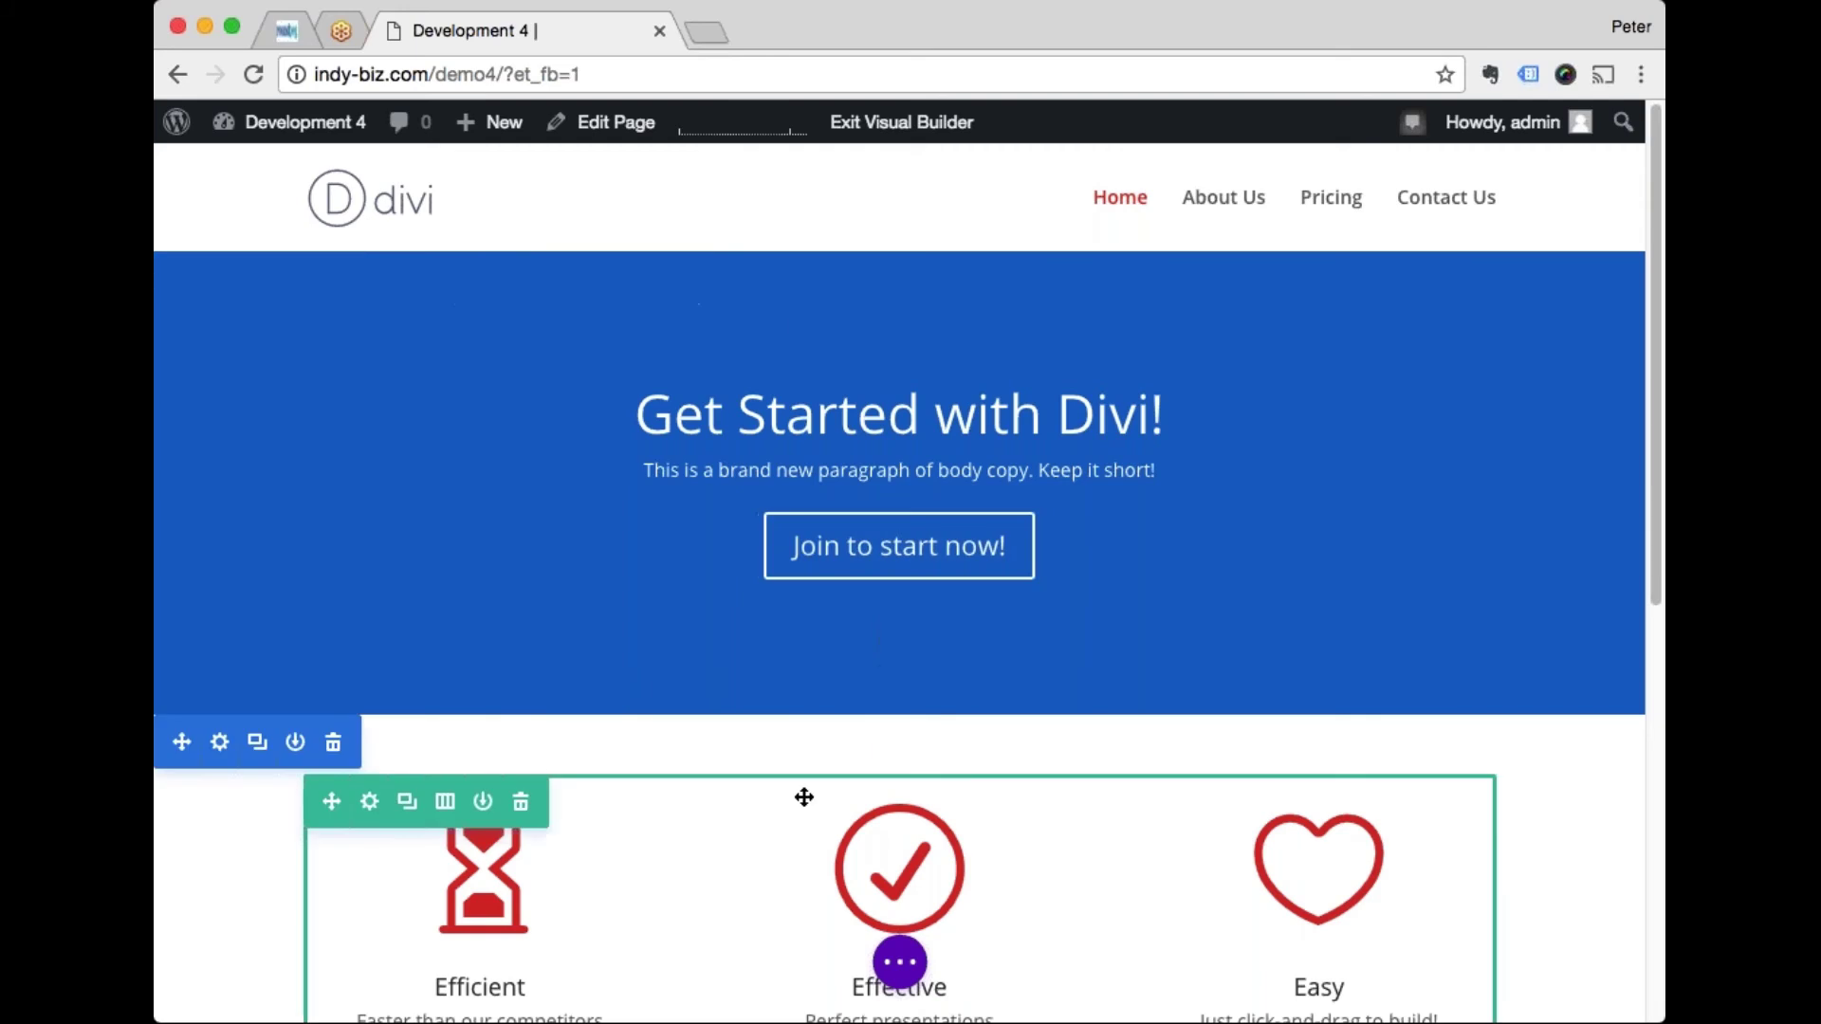
mouse_move(676, 548)
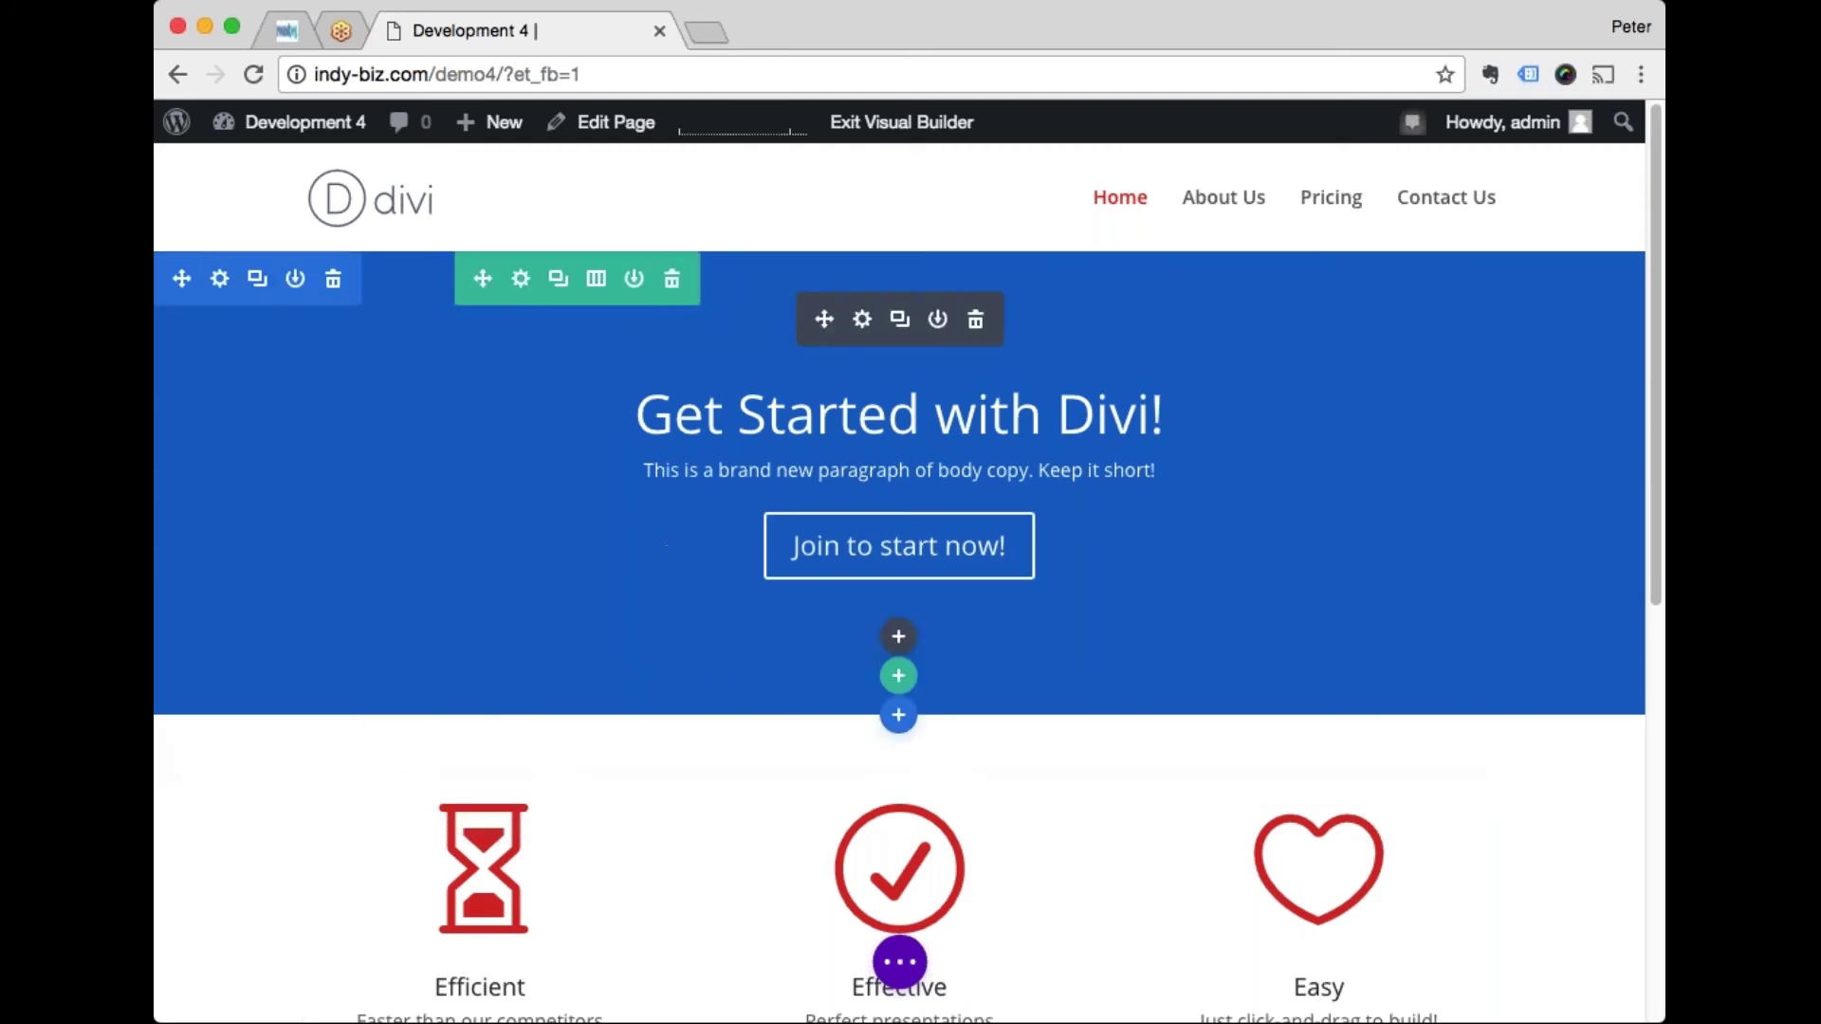
mouse_move(464, 284)
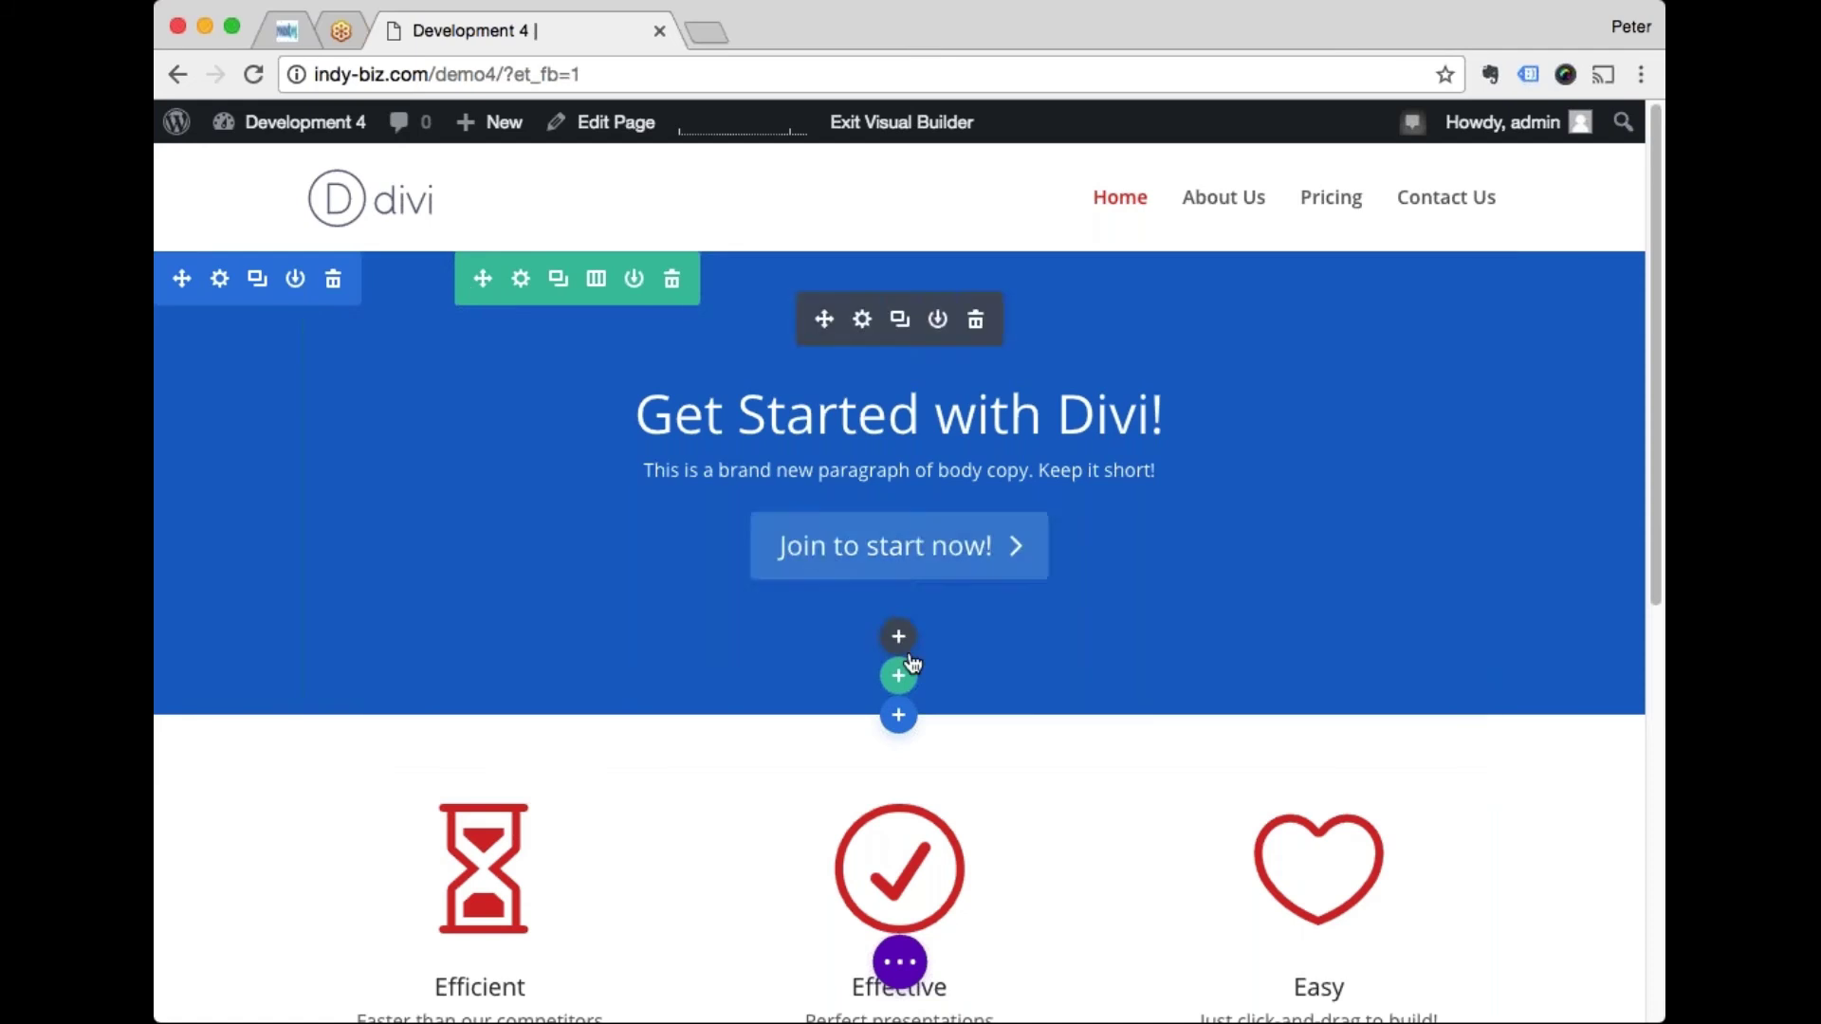
mouse_move(842, 744)
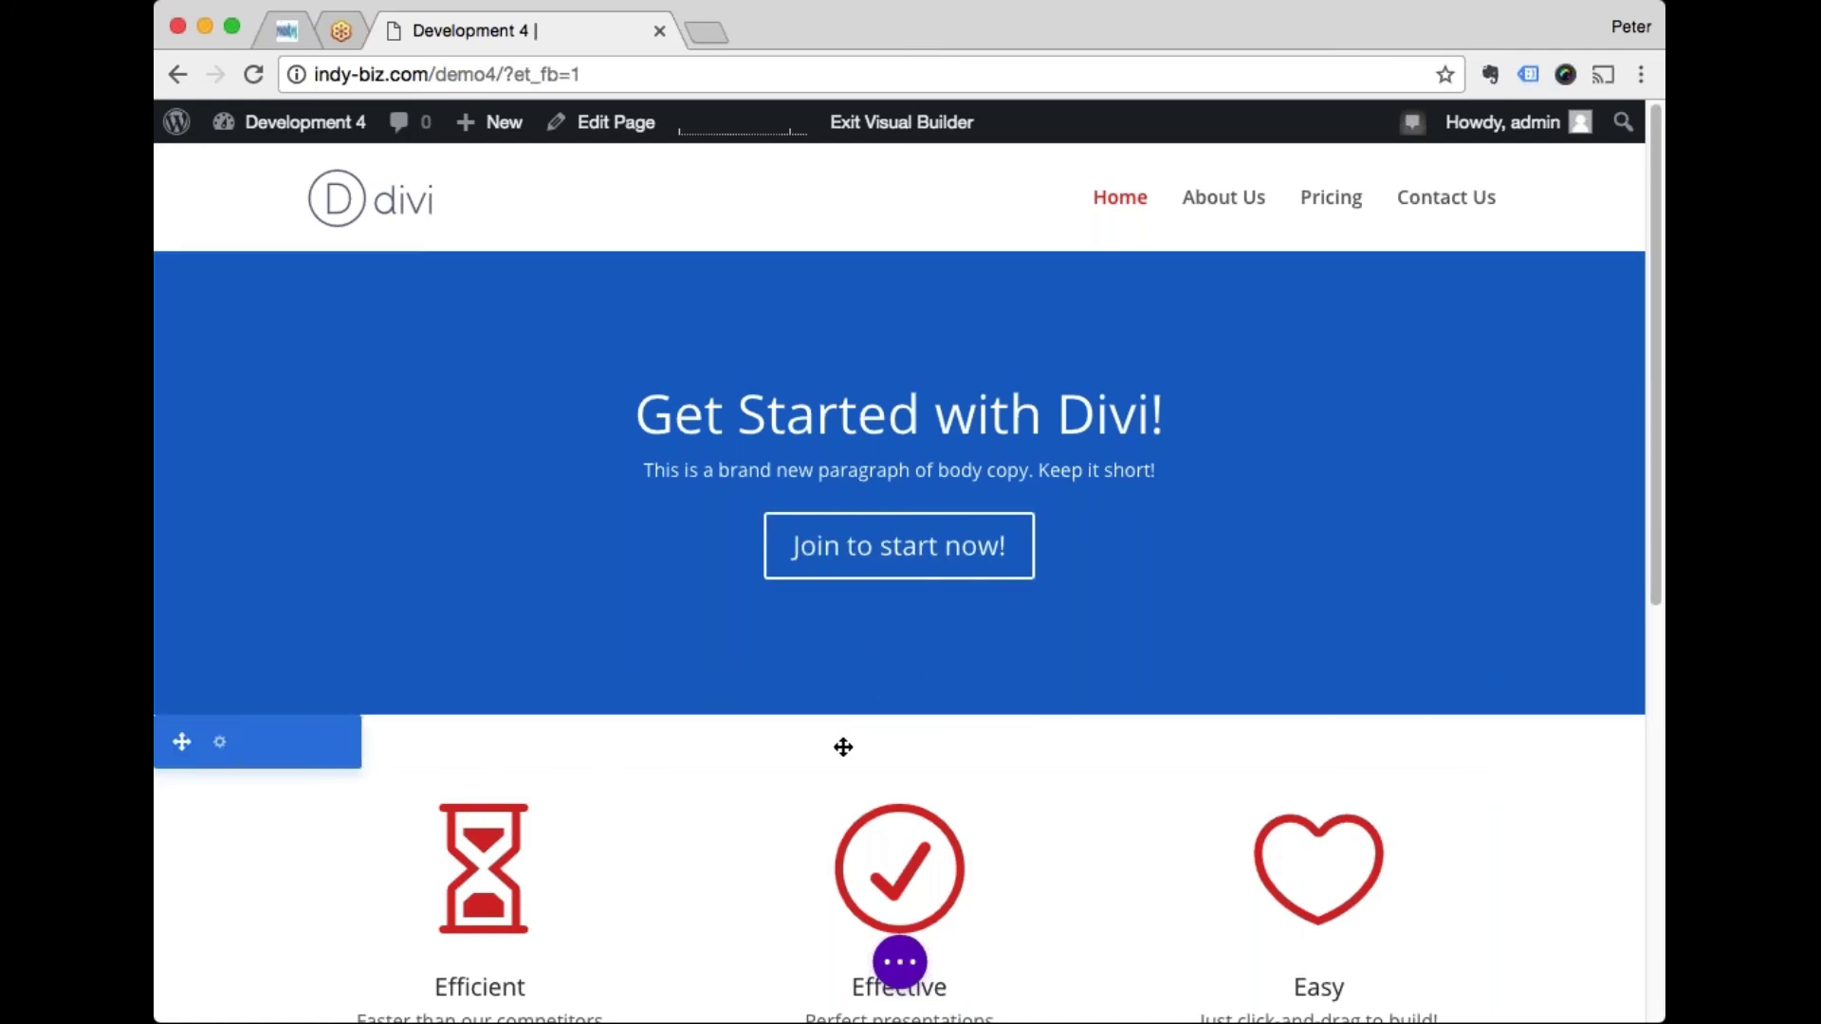
scroll(840, 748, down, 3)
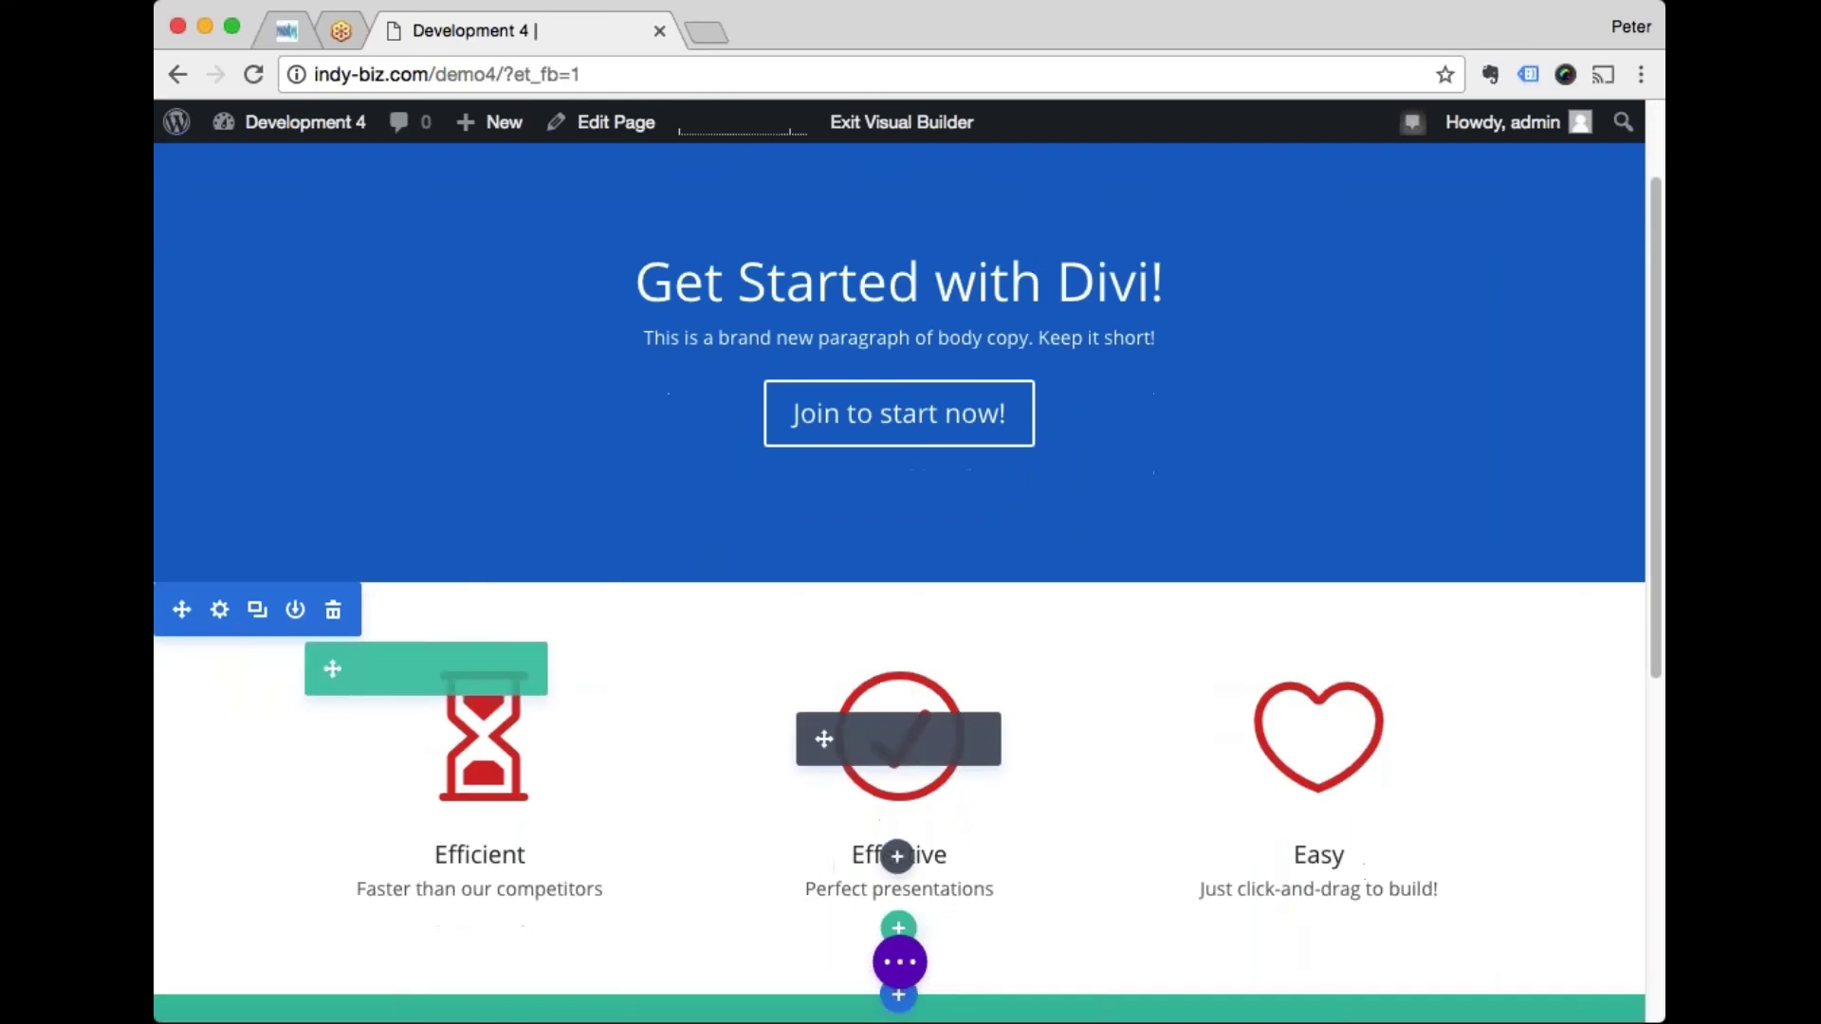
scroll(911, 541, up, 3)
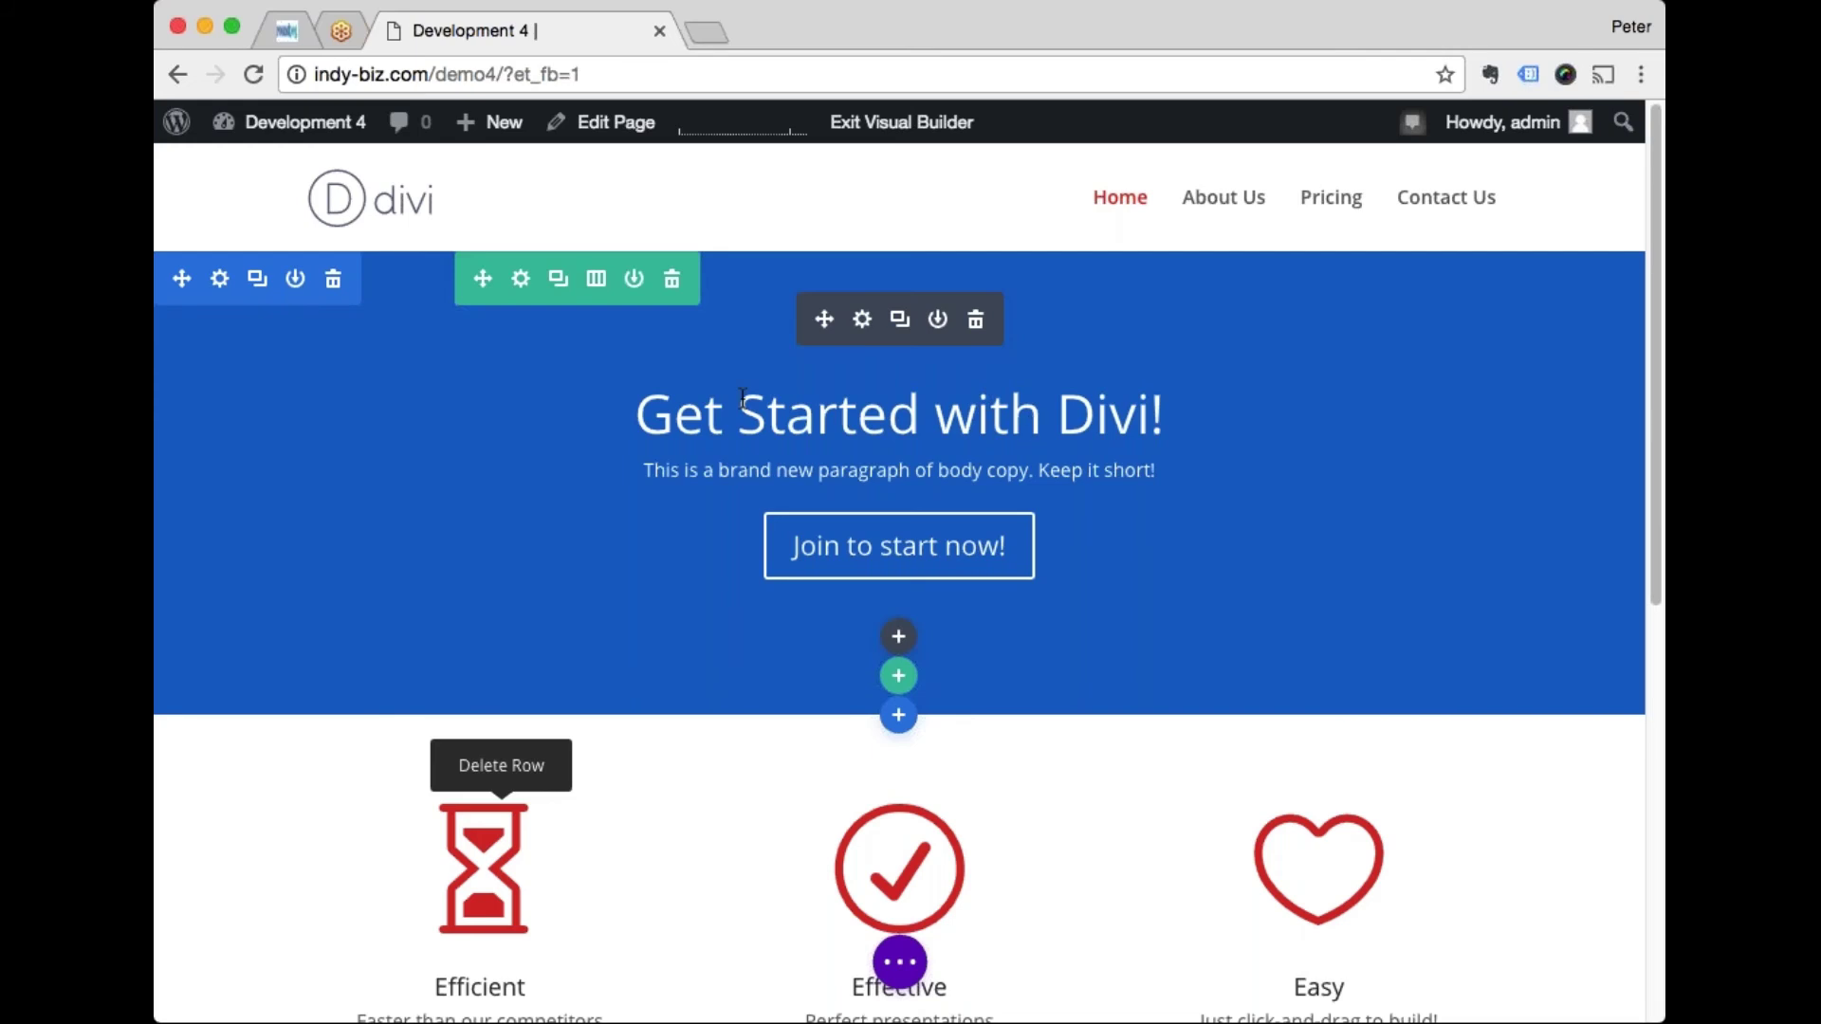
Step: Replace the Call To Action heading directly on the page with "Build your website with Divi!"
double_click(804, 410)
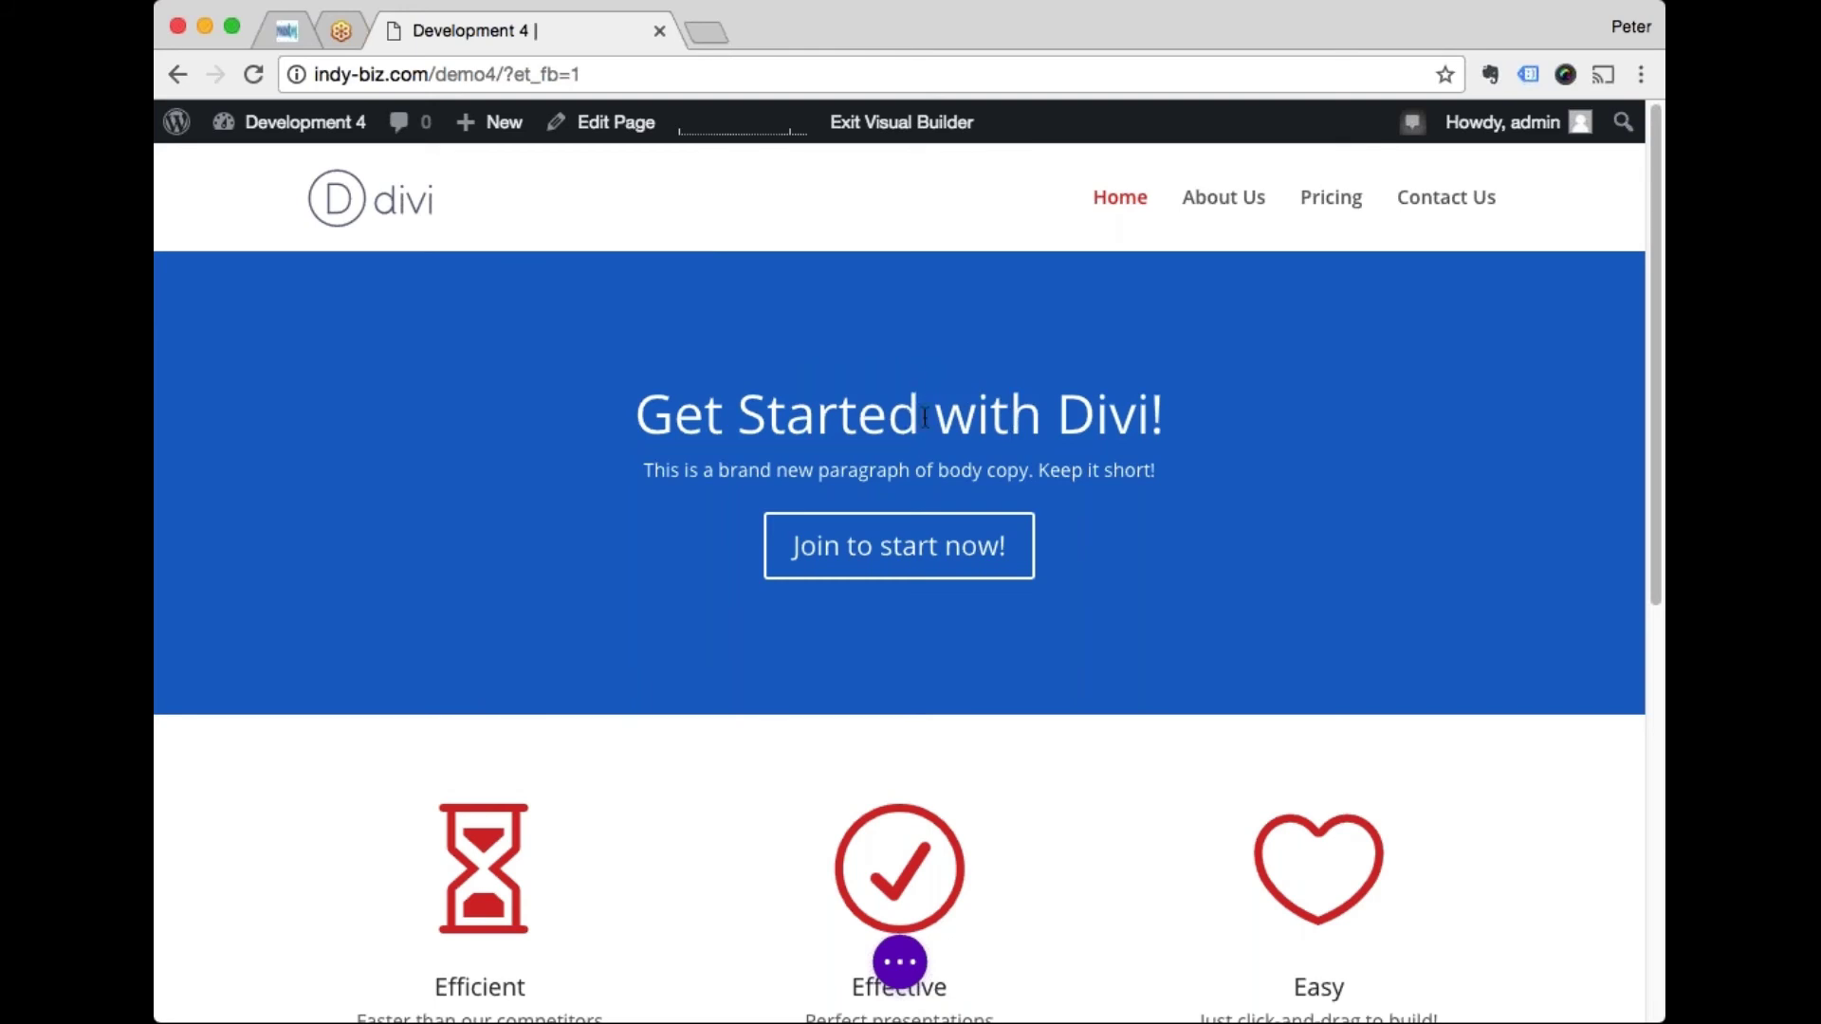
click(977, 419)
click(1186, 413)
key(BackSpace)
key(BackSpace)
key(BackSpace)
key(BackSpace)
key(BackSpace)
key(BackSpace)
key(BackSpace)
key(BackSpace)
key(BackSpace)
key(BackSpace)
key(BackSpace)
key(BackSpace)
key(BackSpace)
key(BackSpace)
key(BackSpace)
key(BackSpace)
key(BackSpace)
key(BackSpace)
key(BackSpace)
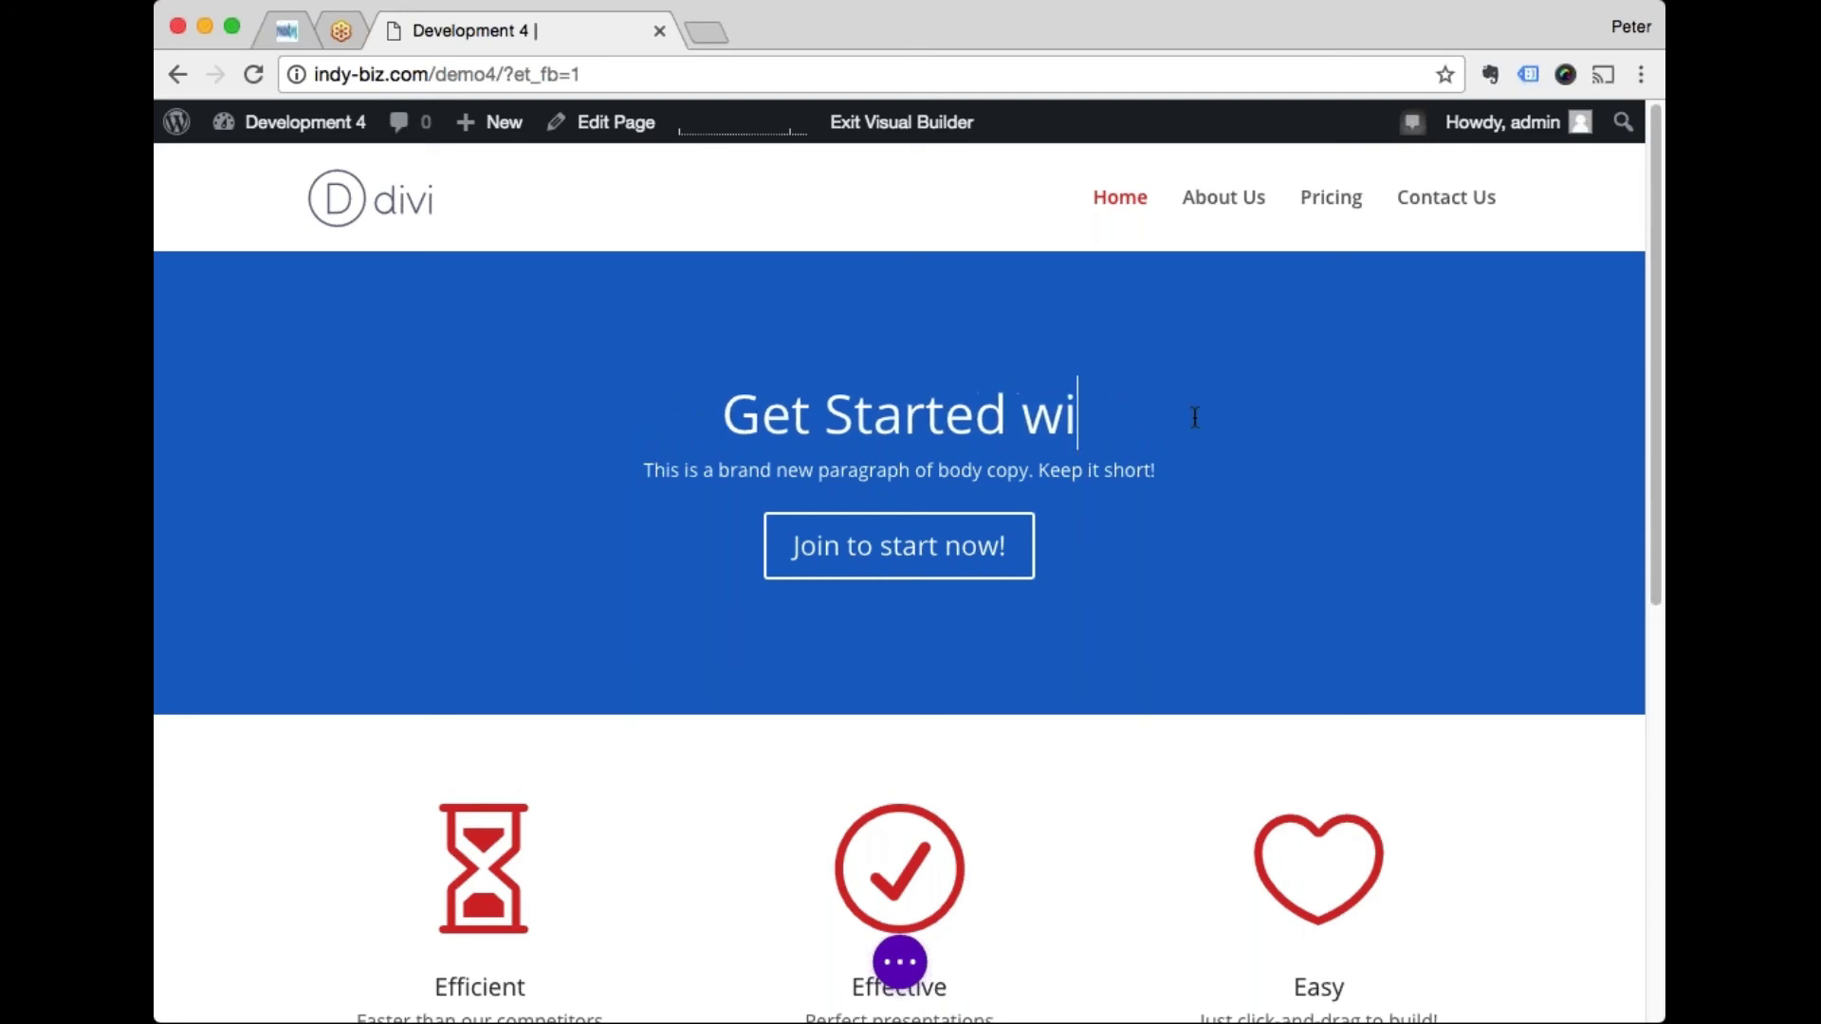
key(BackSpace)
key(BackSpace)
key(BackSpace)
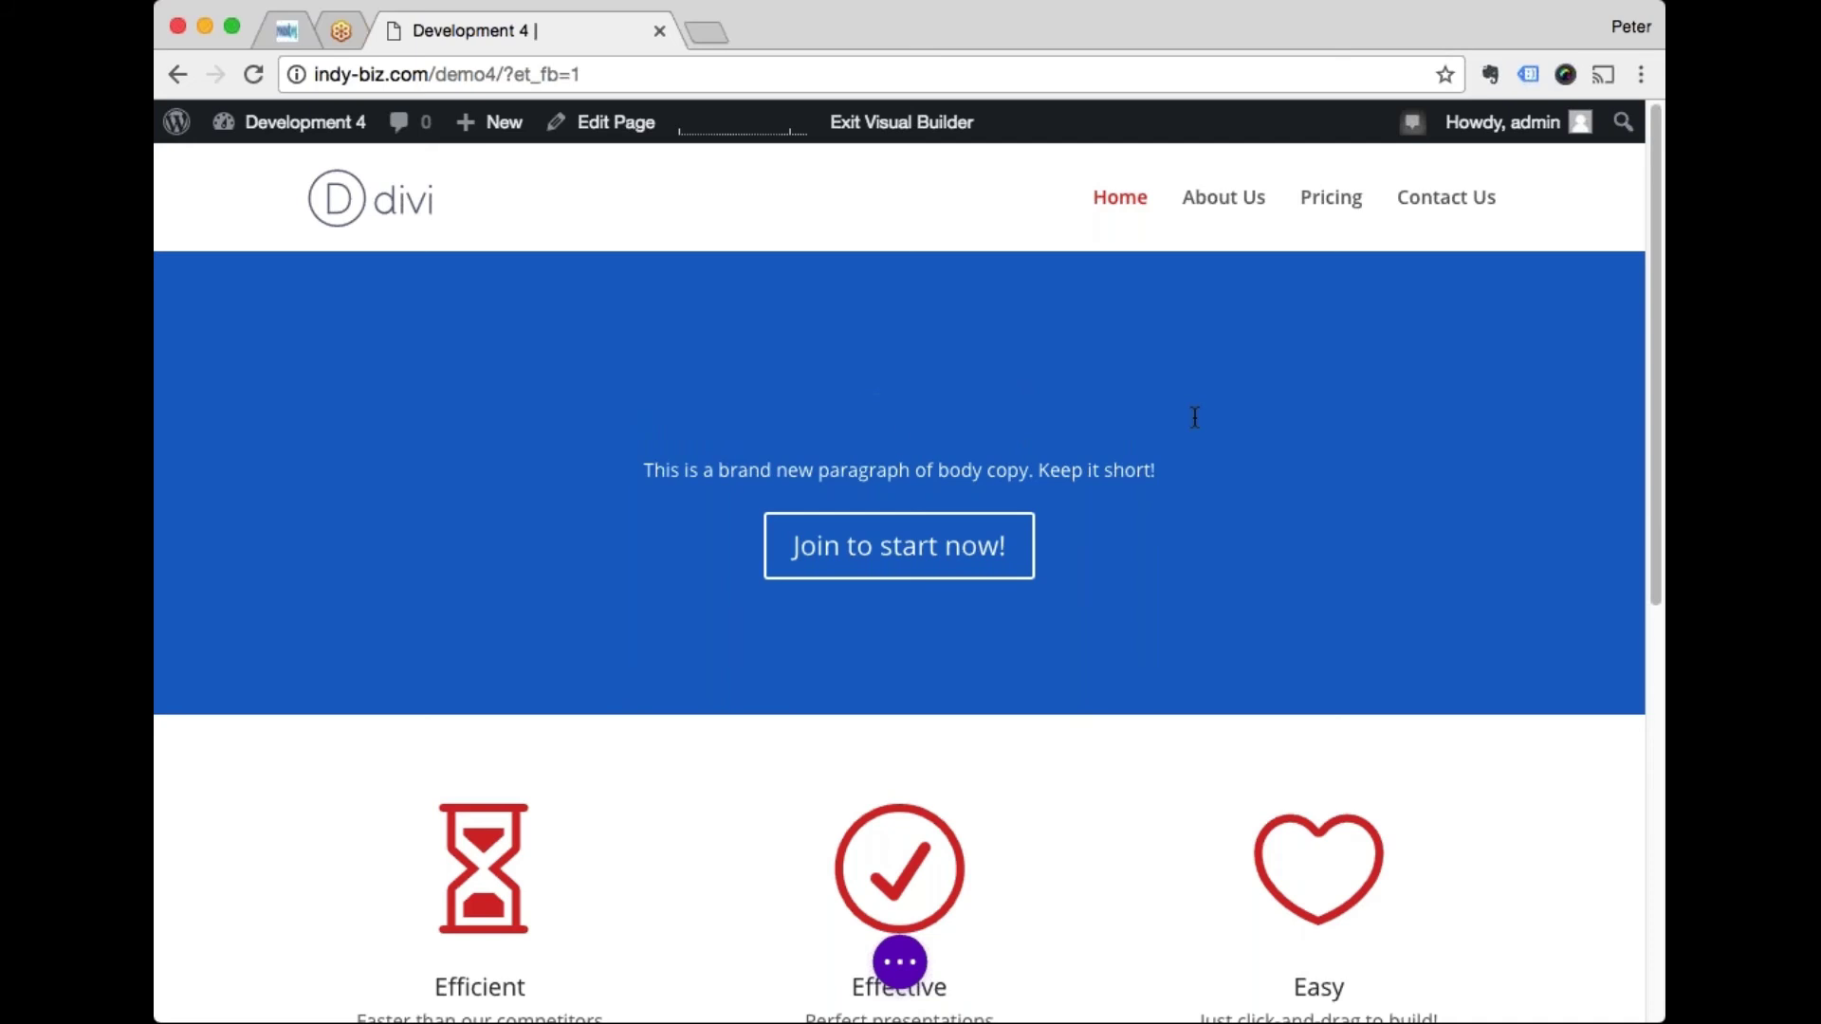
text(Build)
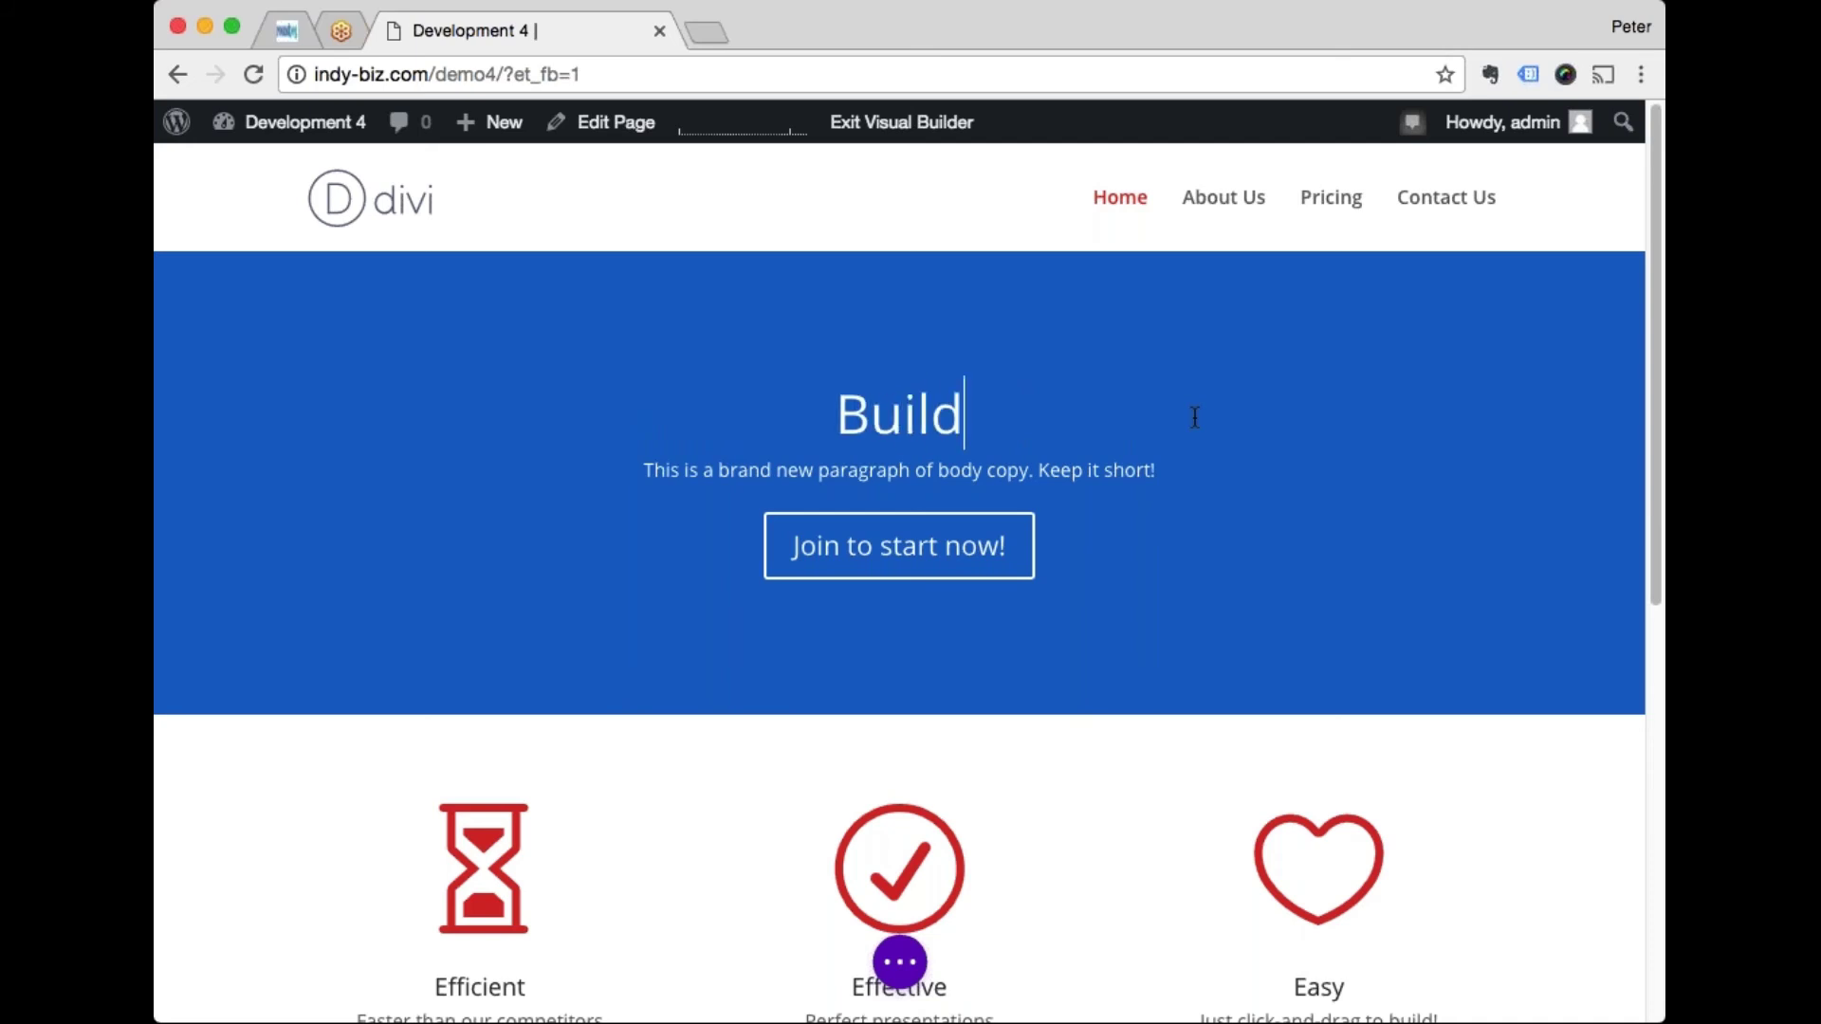
text( your websi)
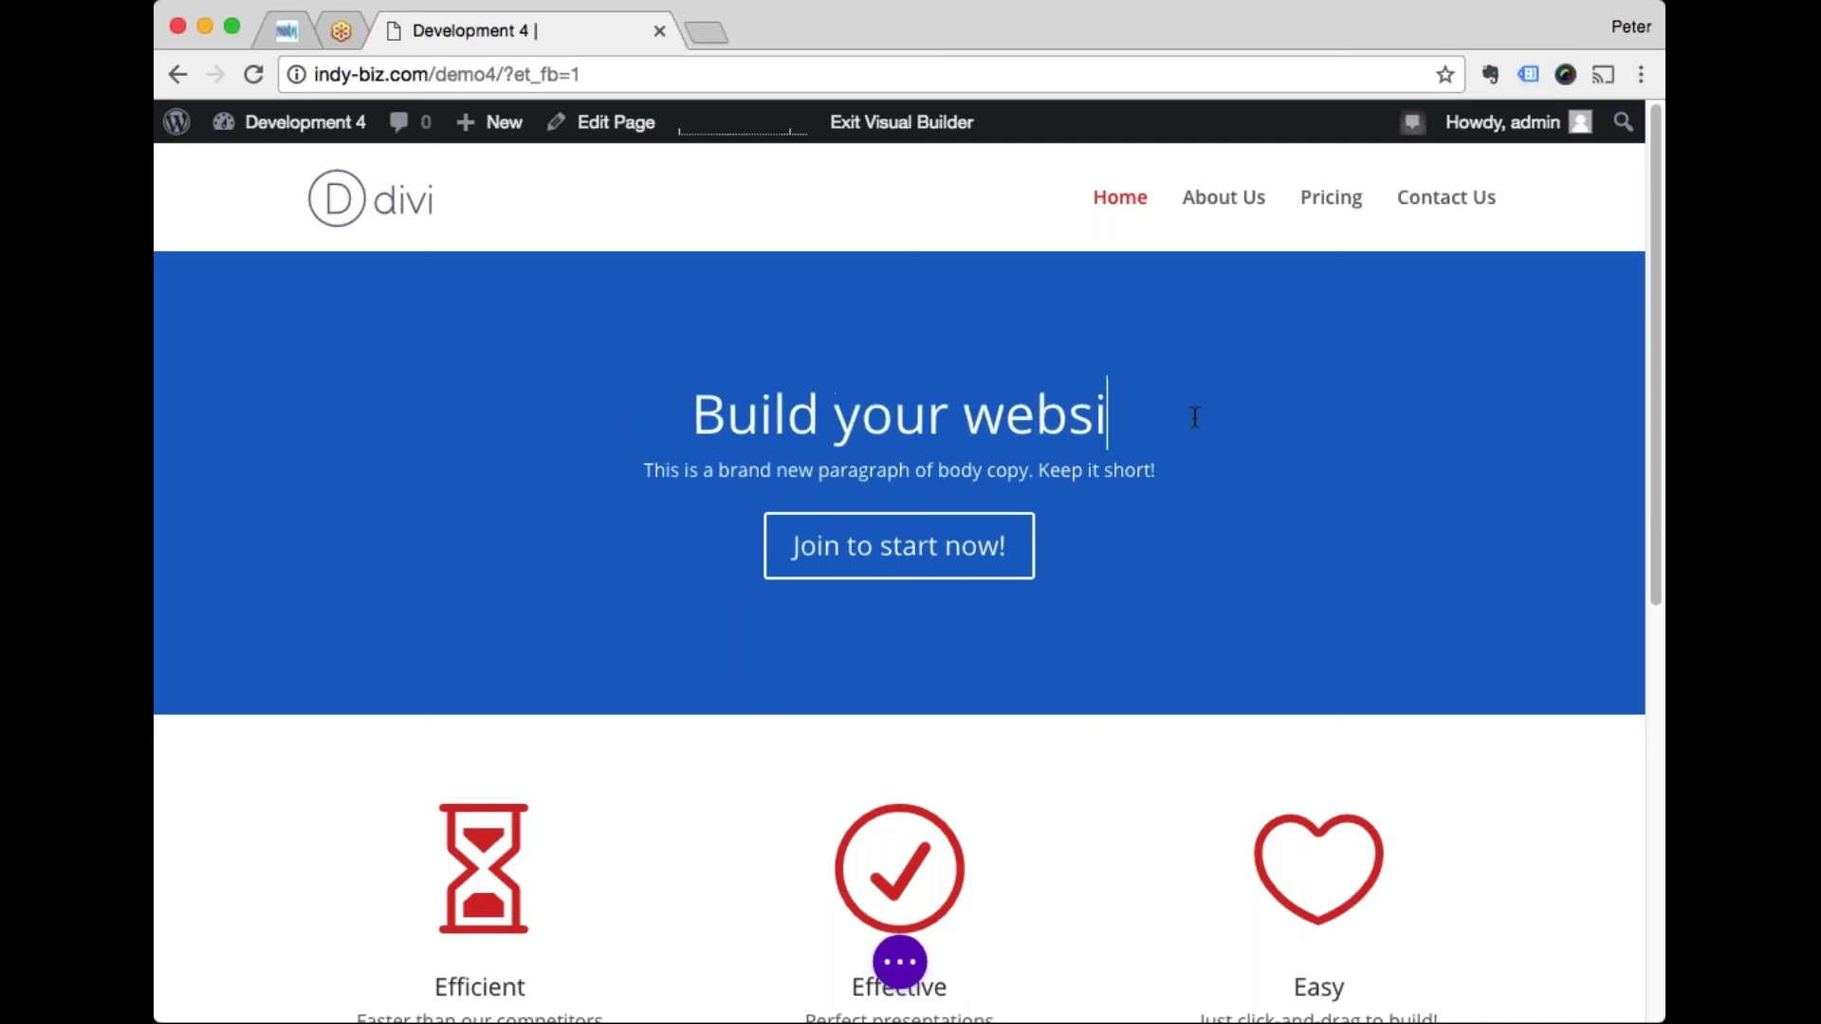
text(te with Divi!)
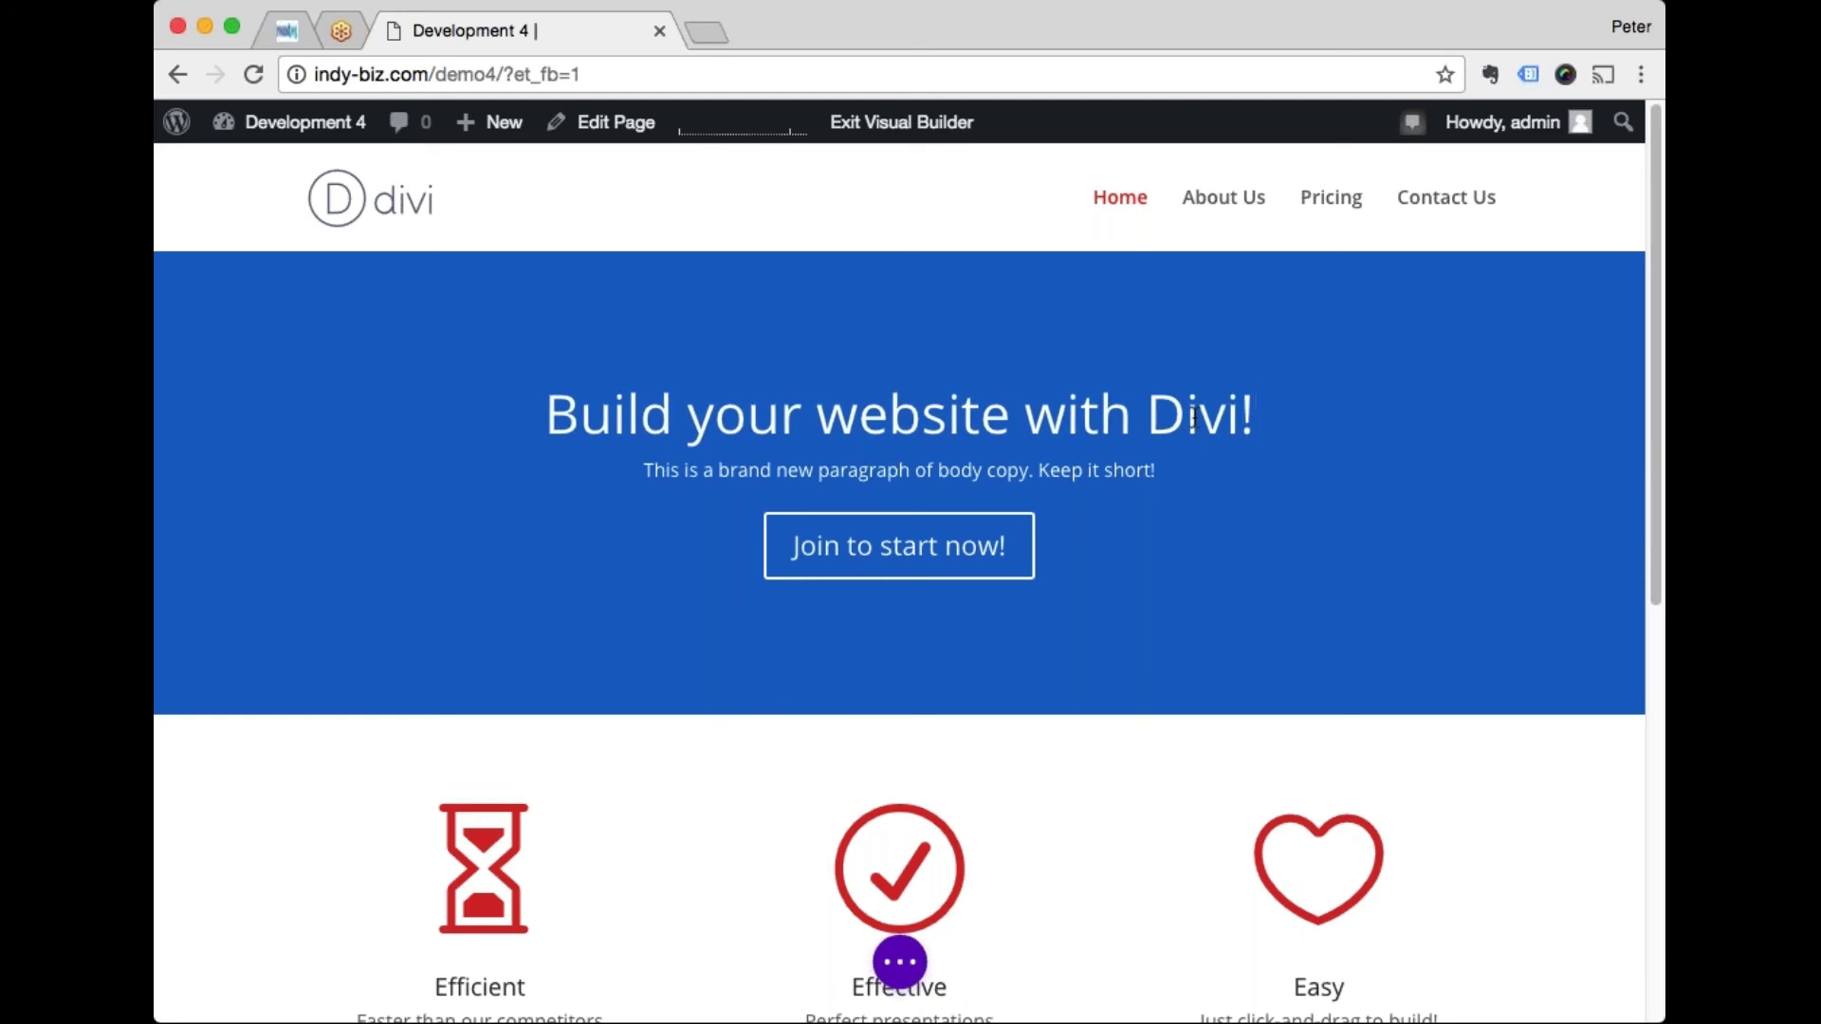
Step: Extend the Call To Action heading on the page with "It's going to look awesome when you're done! Keep going!"
scroll(1196, 416, down, 6)
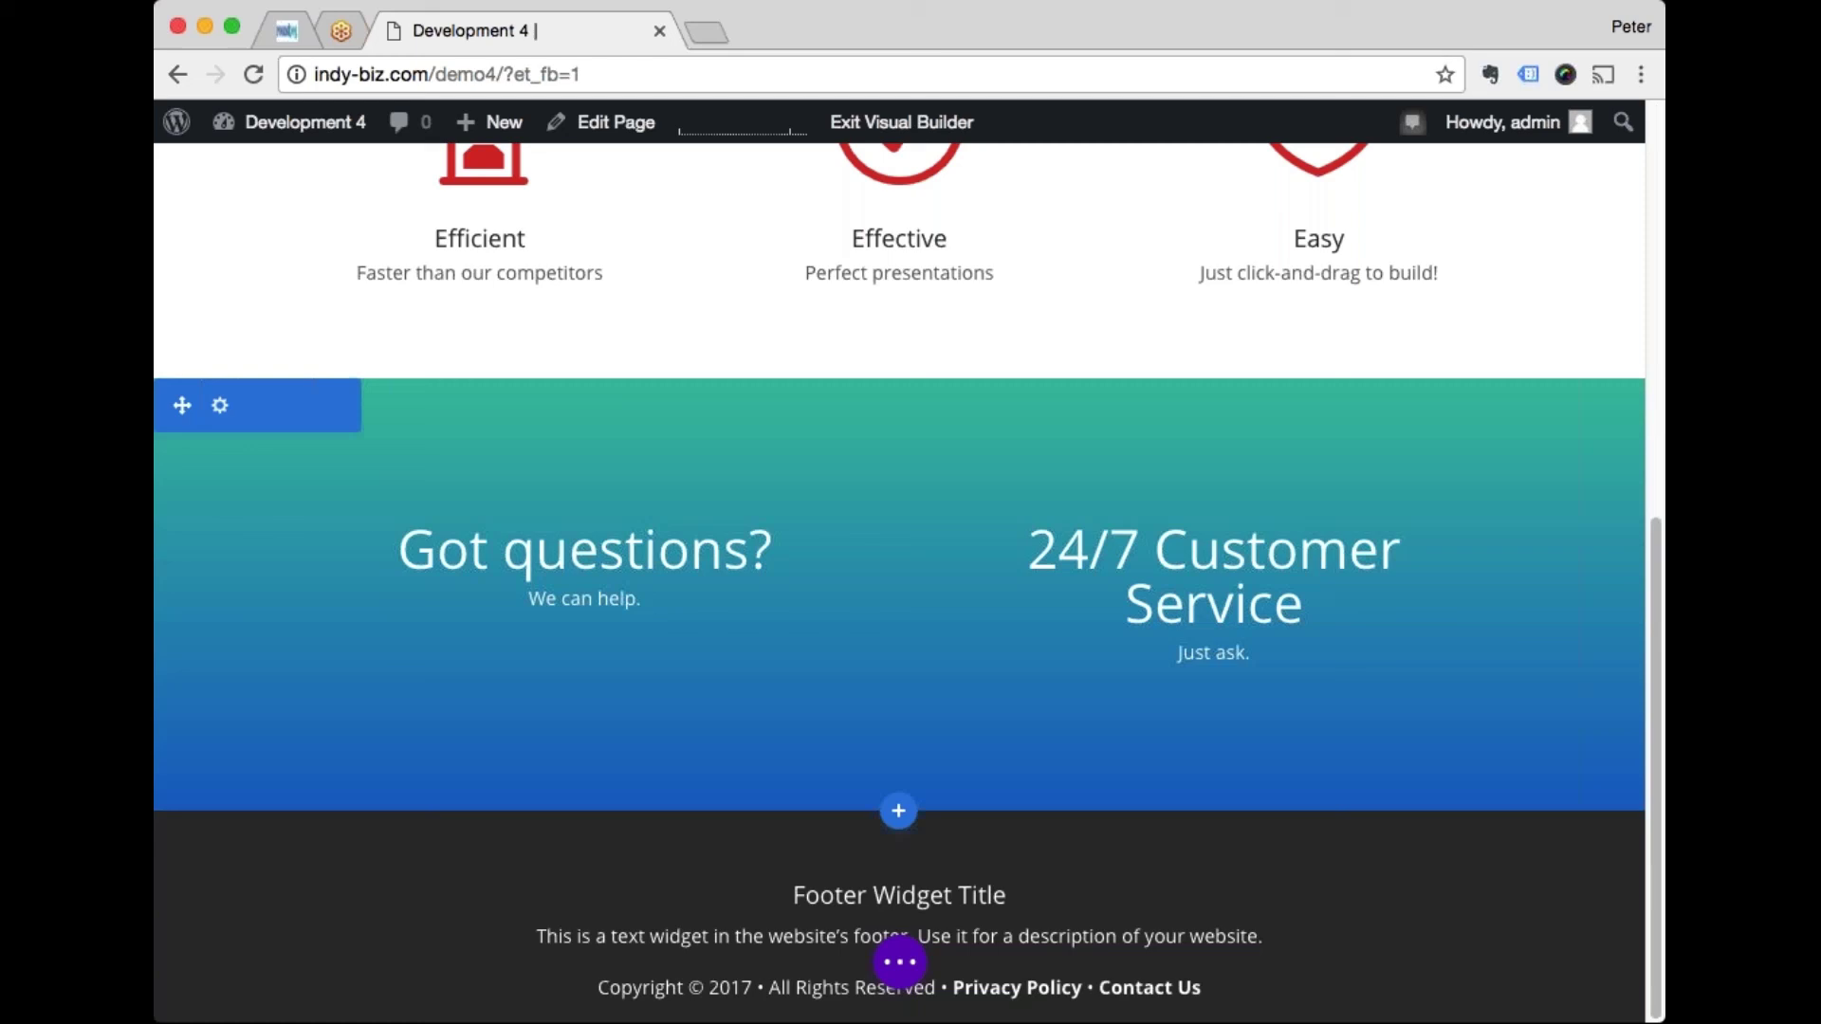
scroll(1195, 416, up, 6)
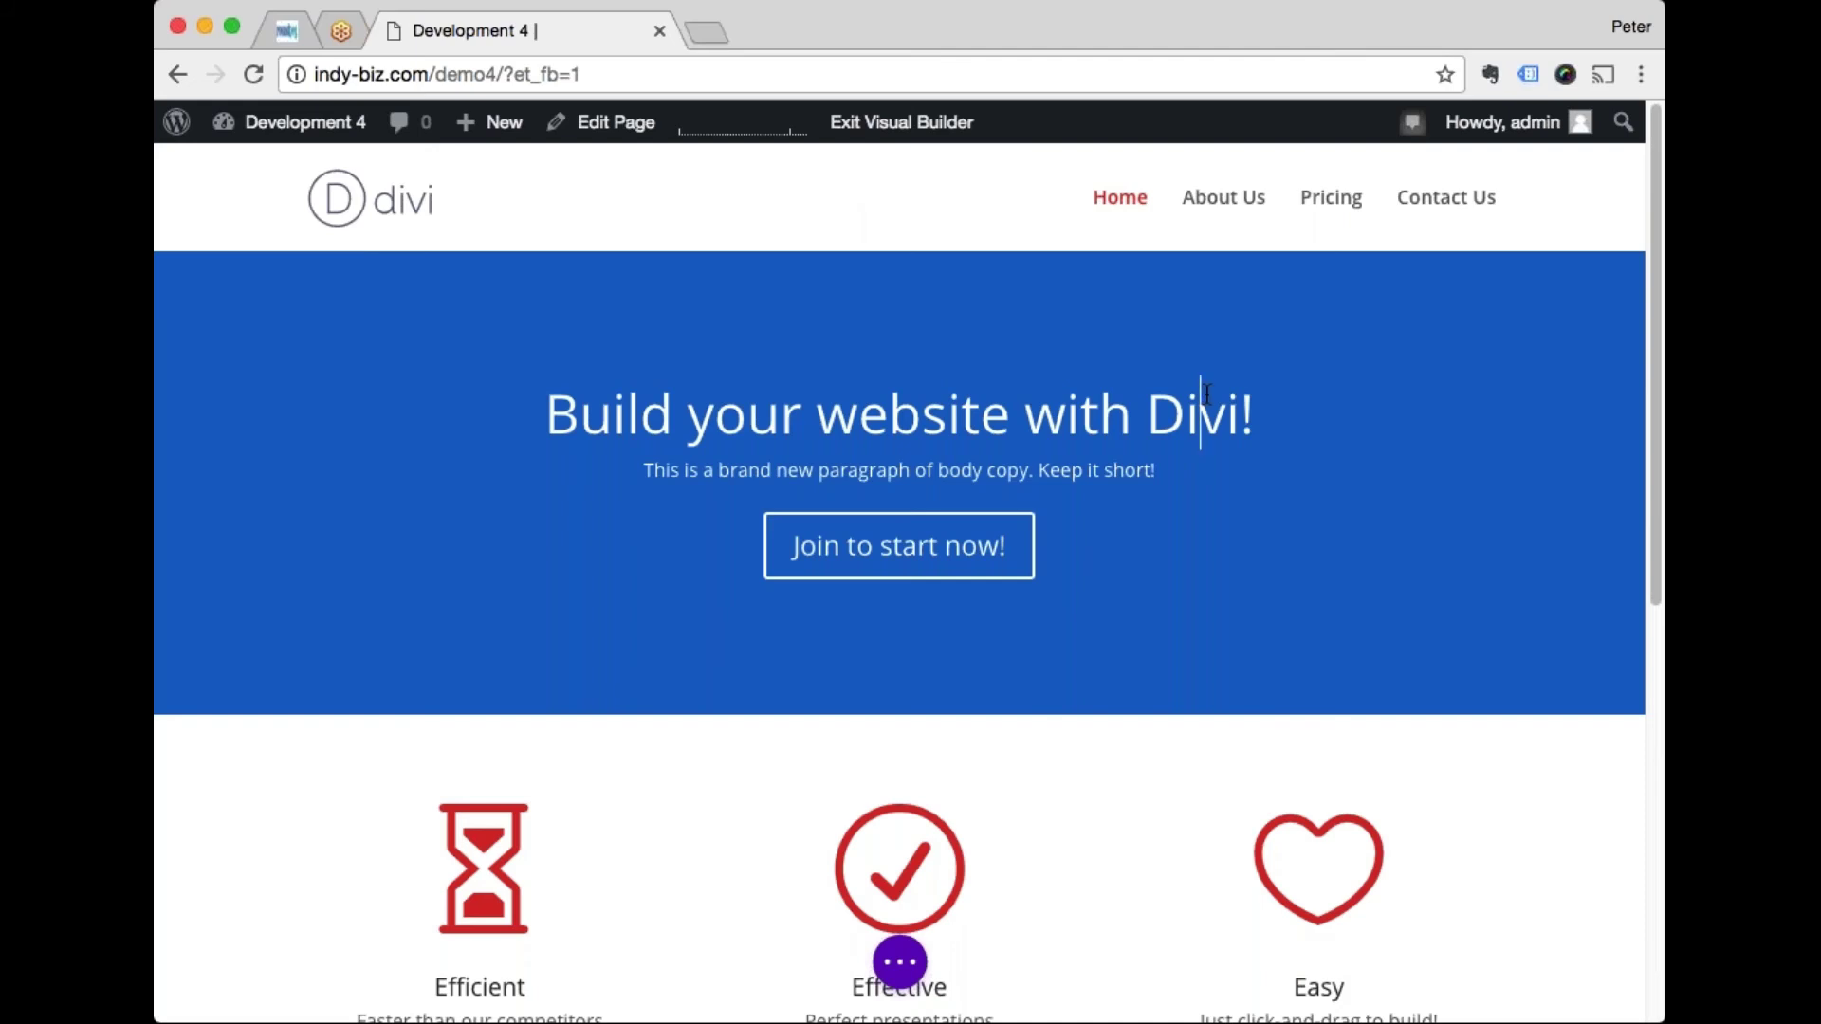
click(1292, 420)
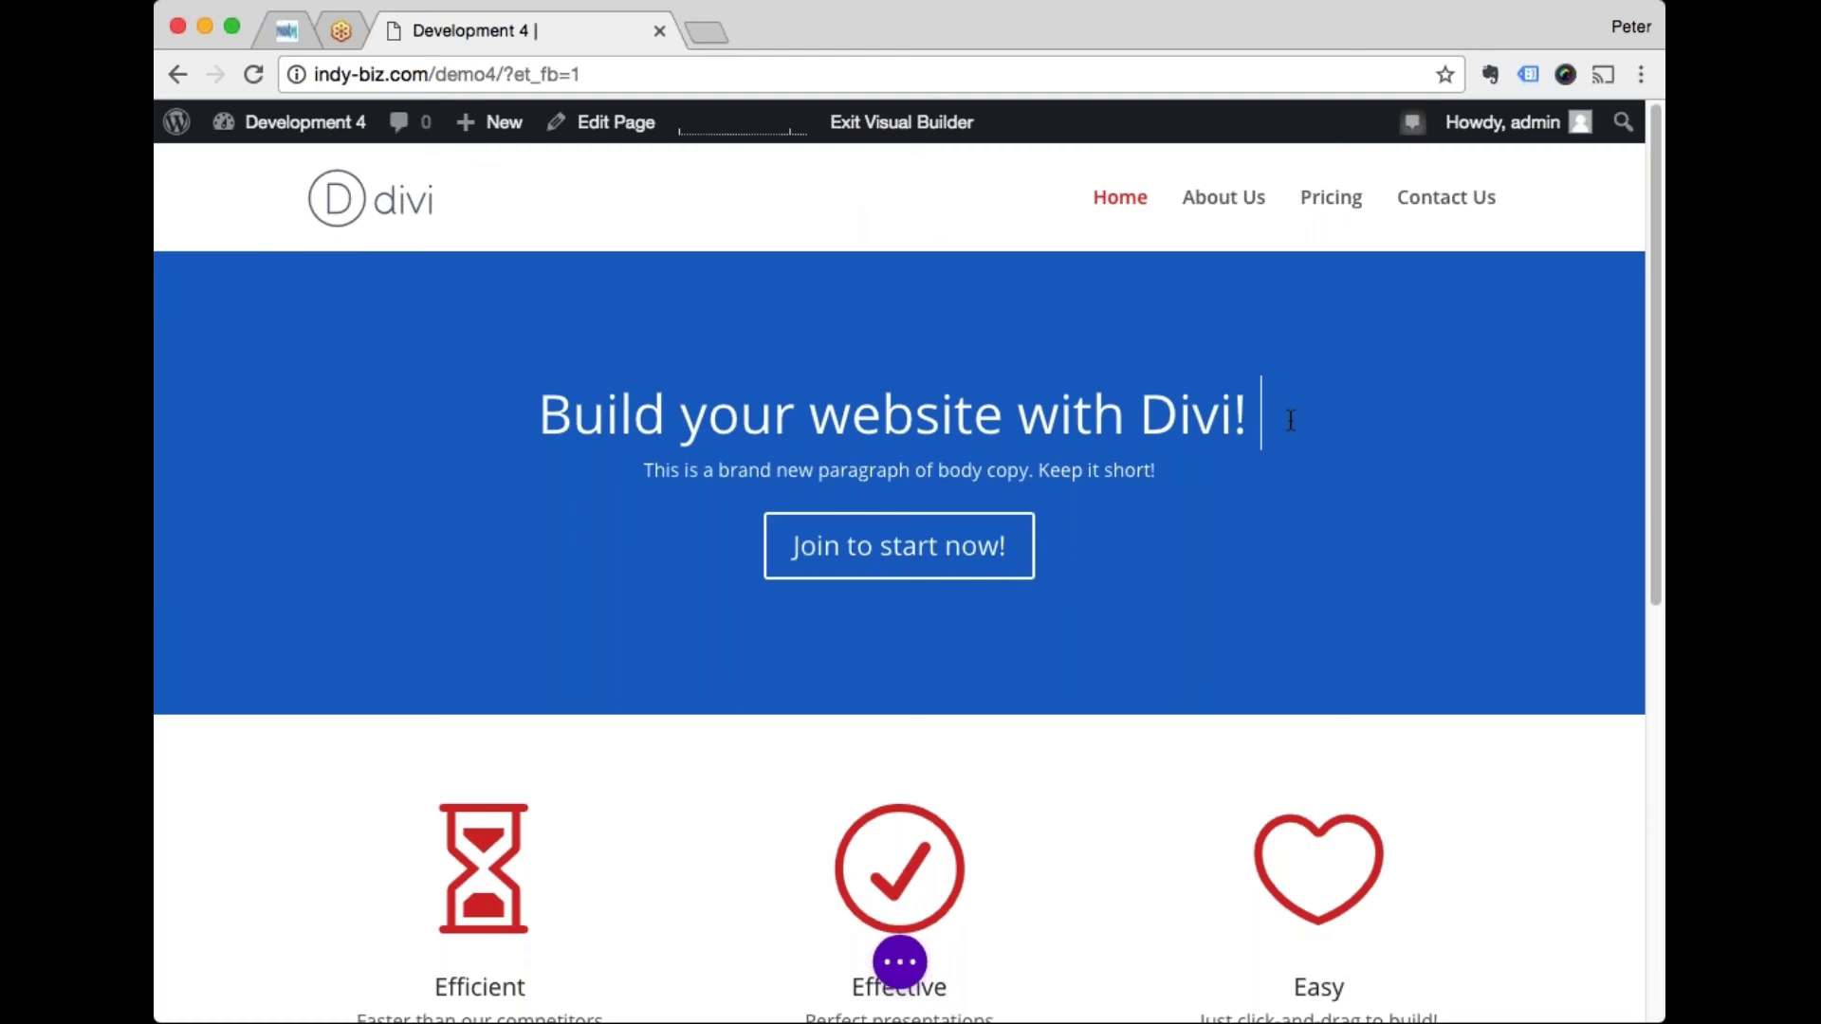
text(It's going)
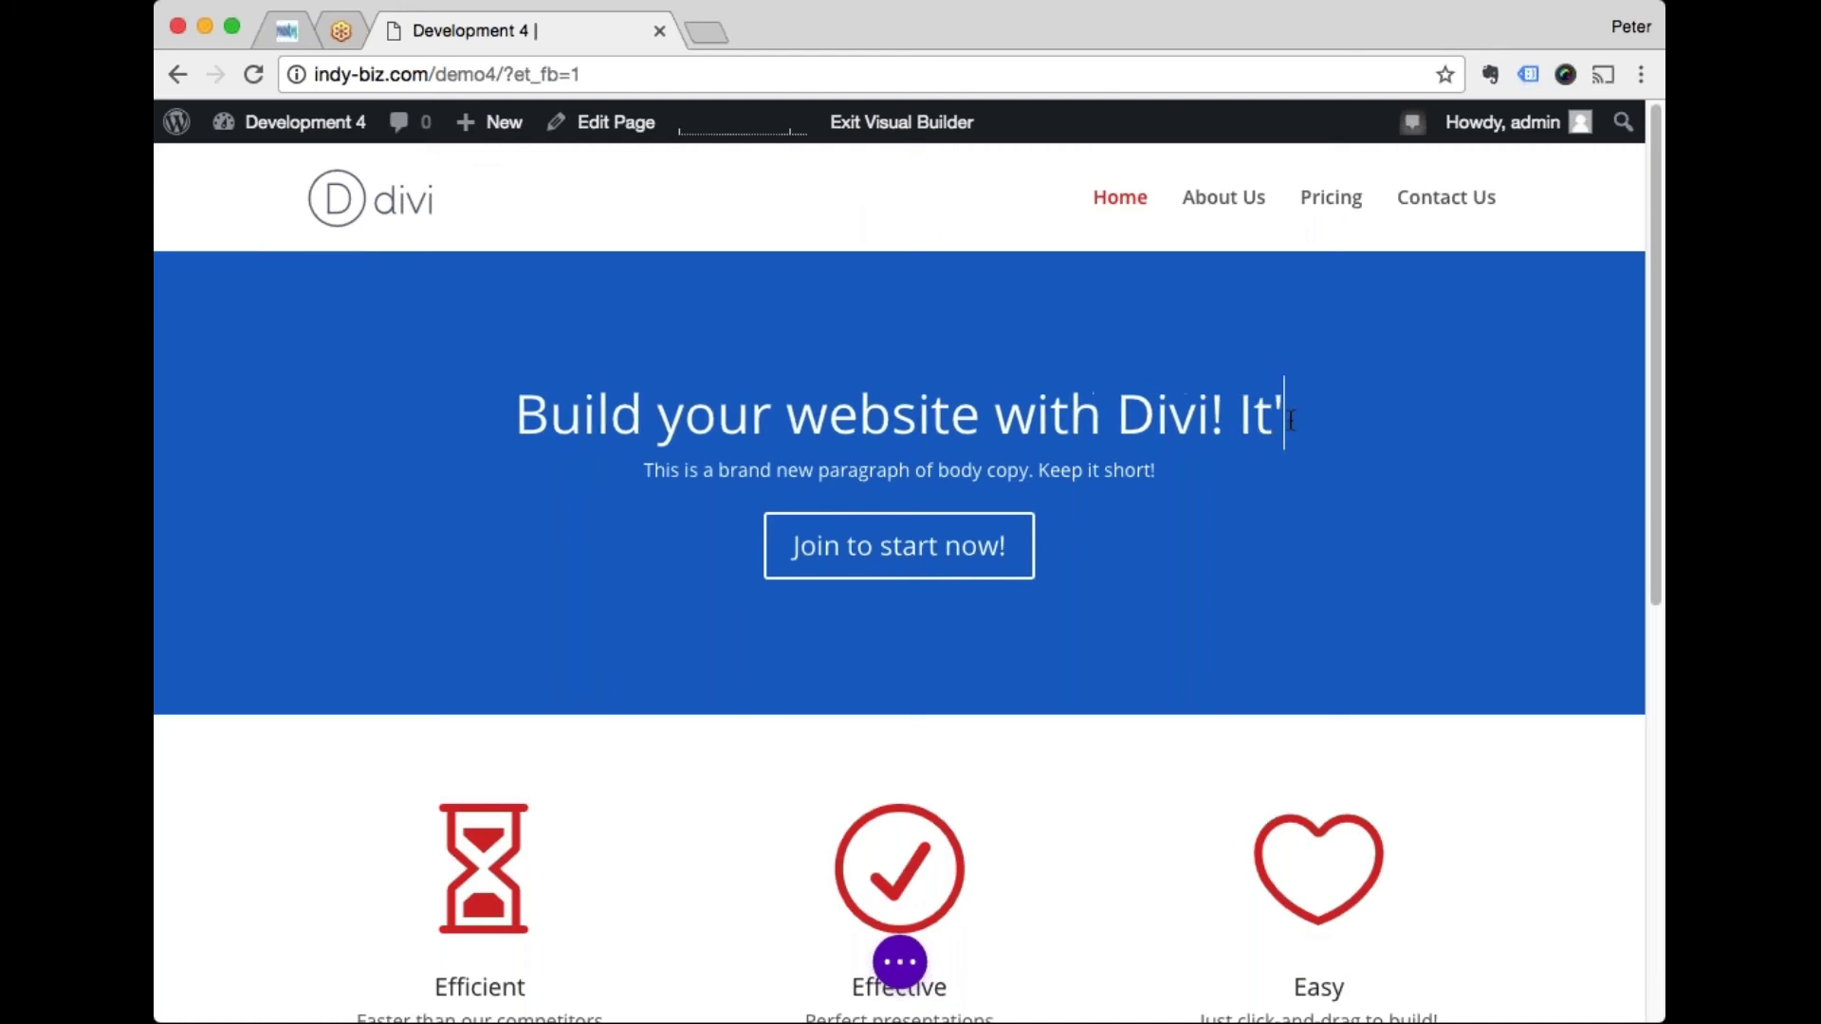
text( to )
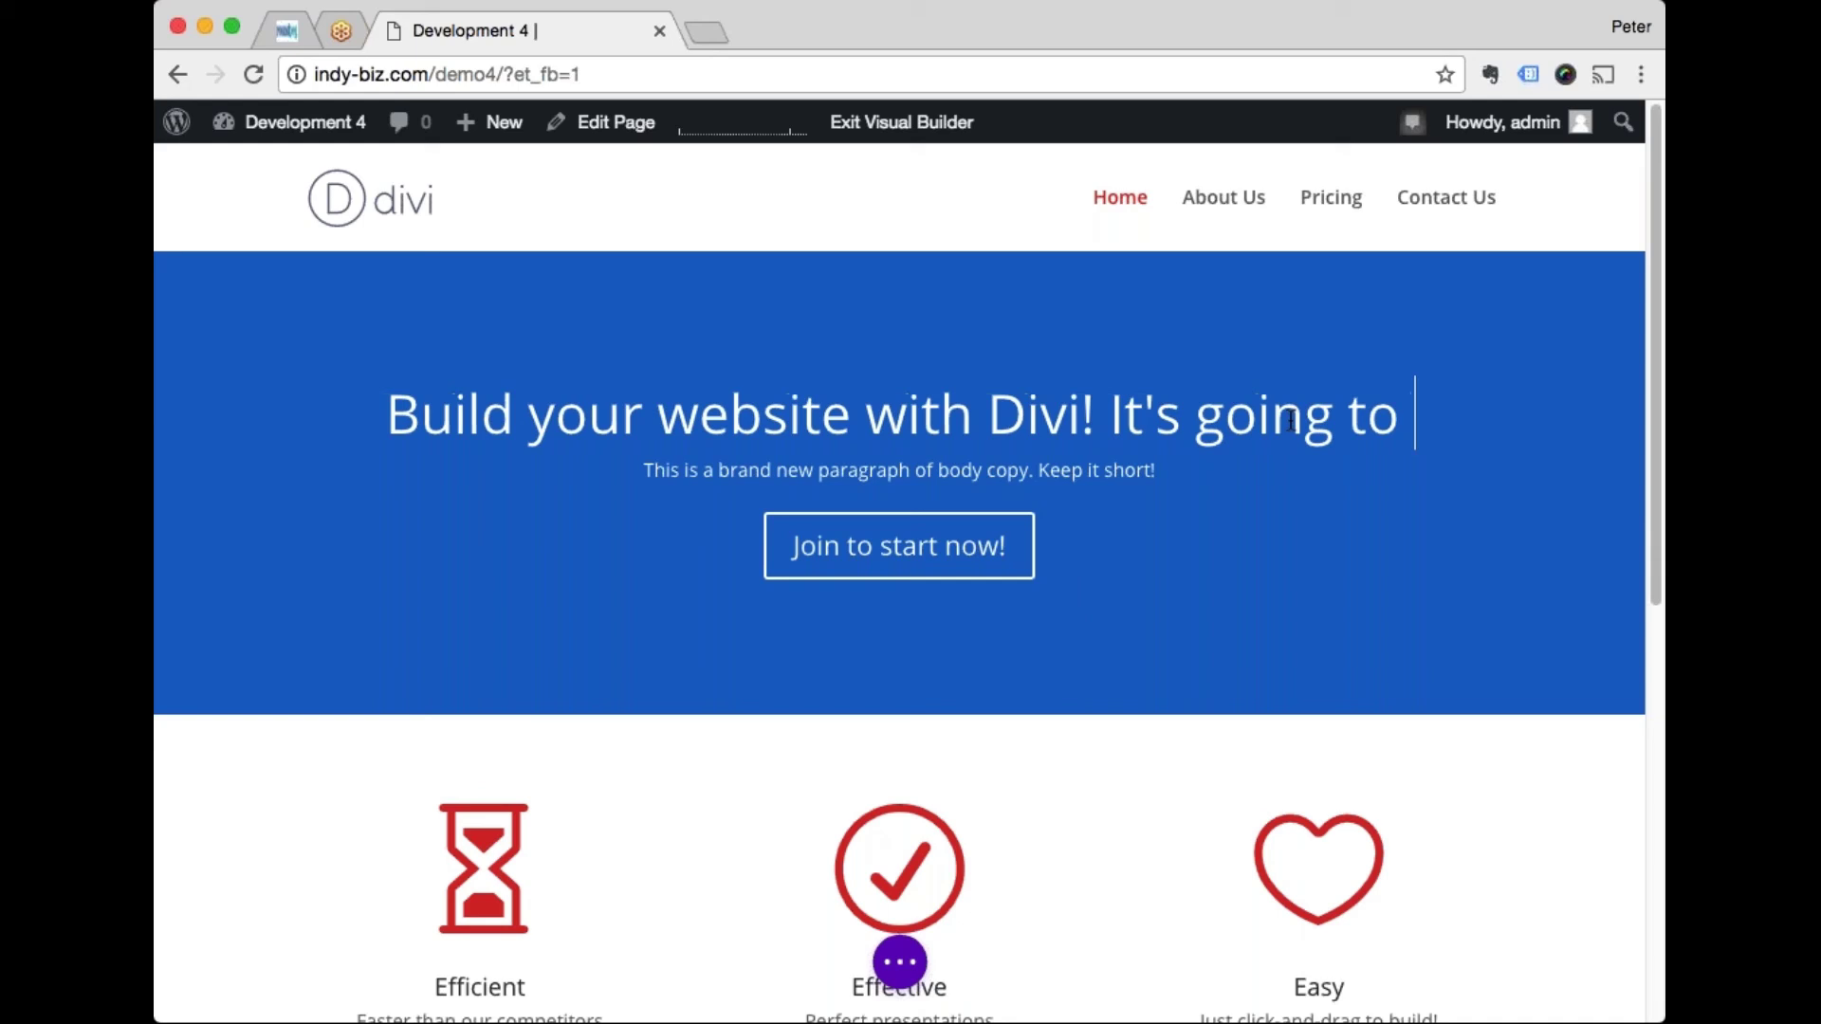
text(look aw)
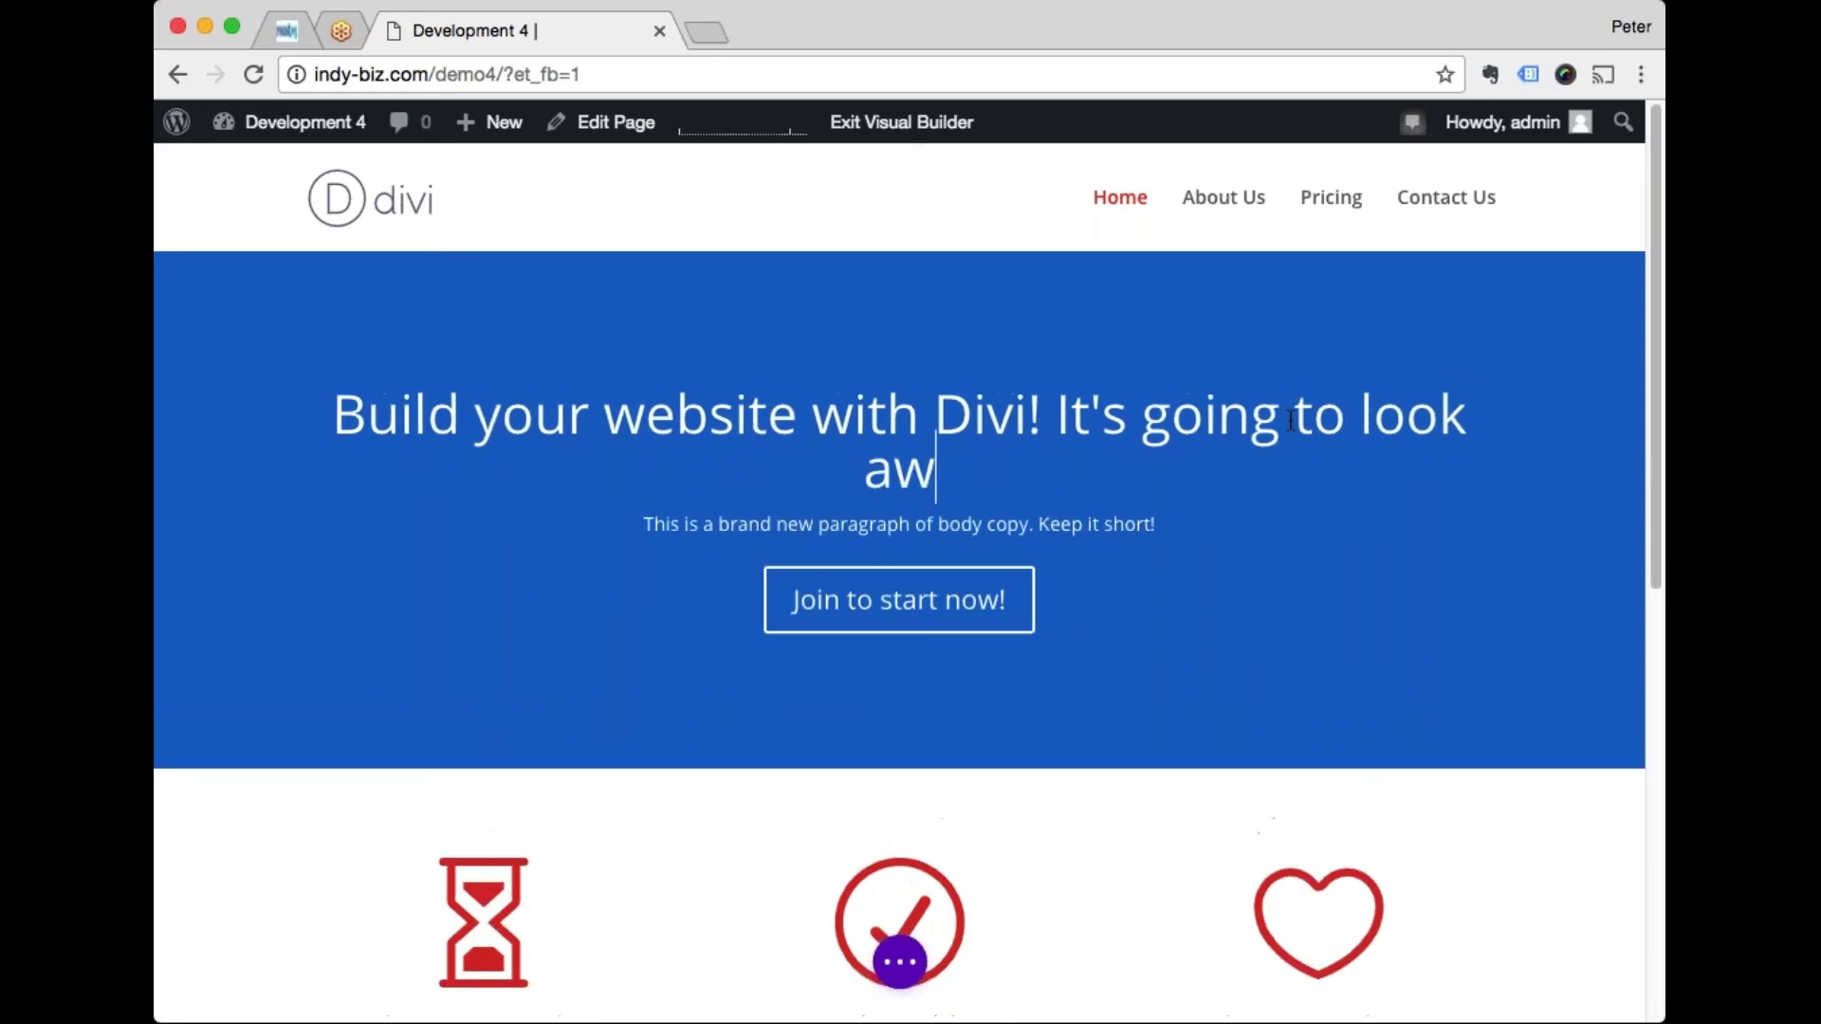
text(esome when yo)
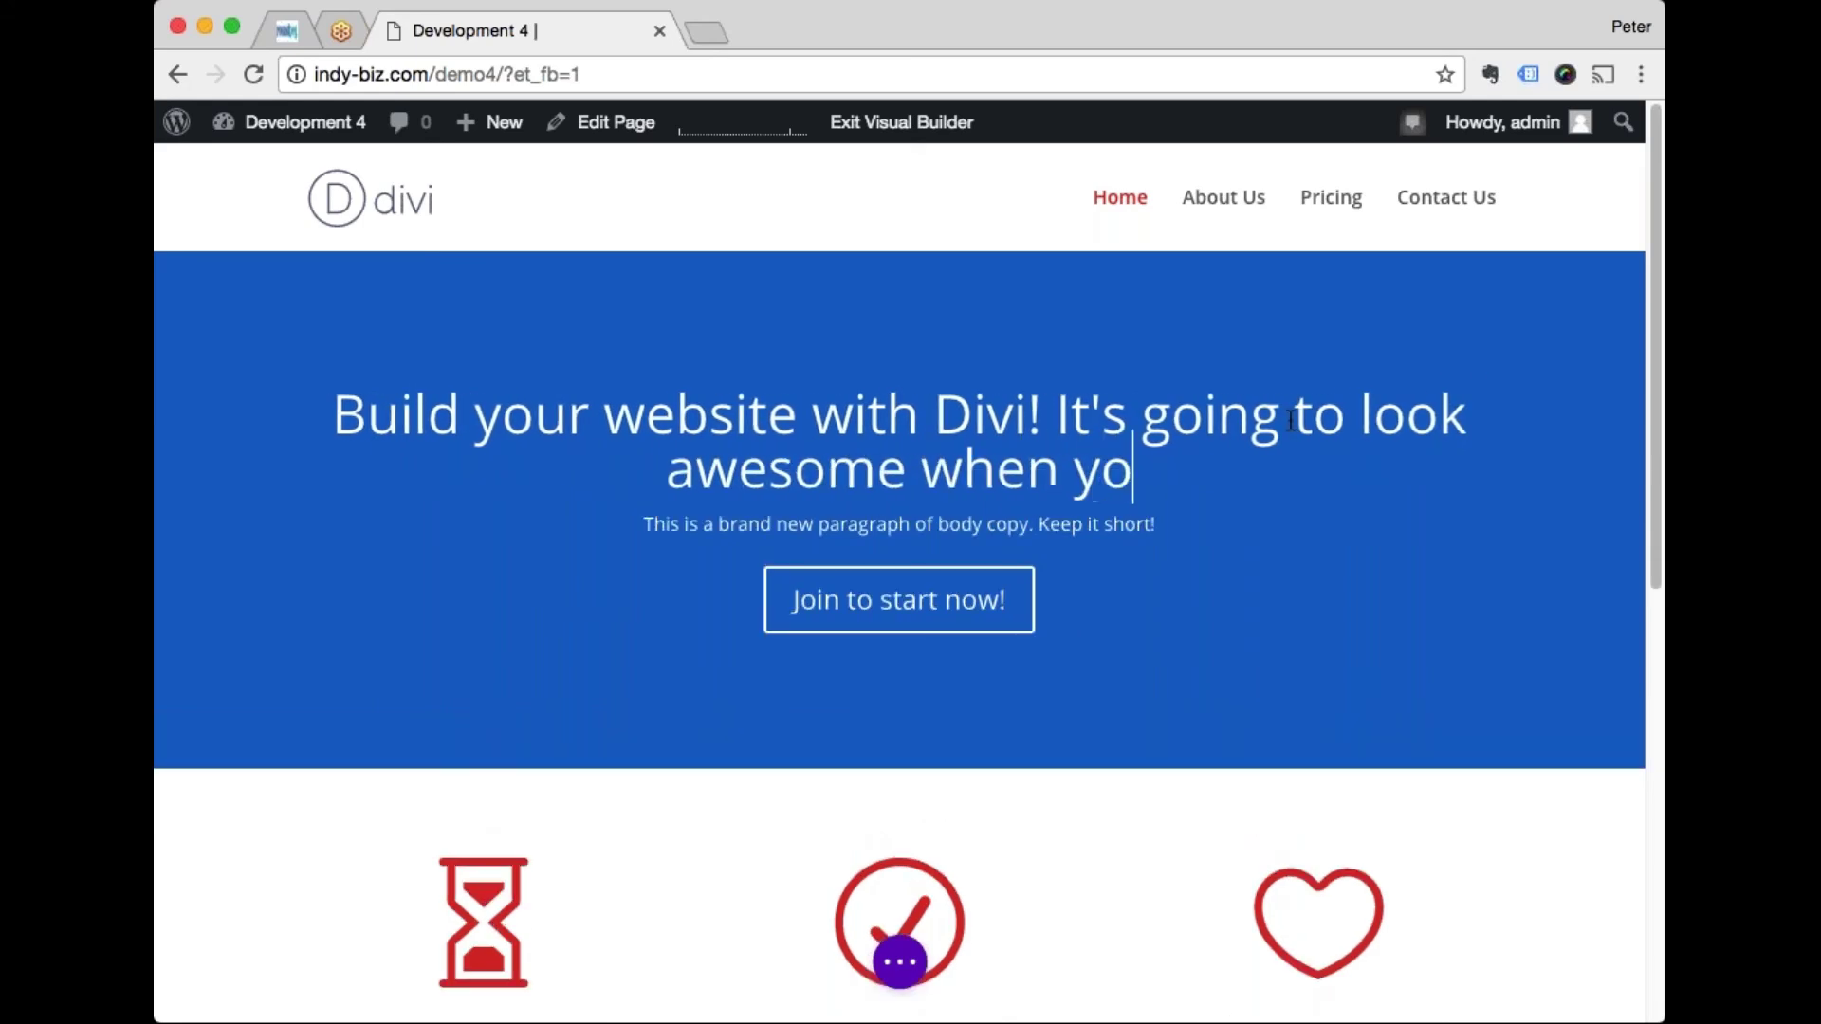
text(u're done)
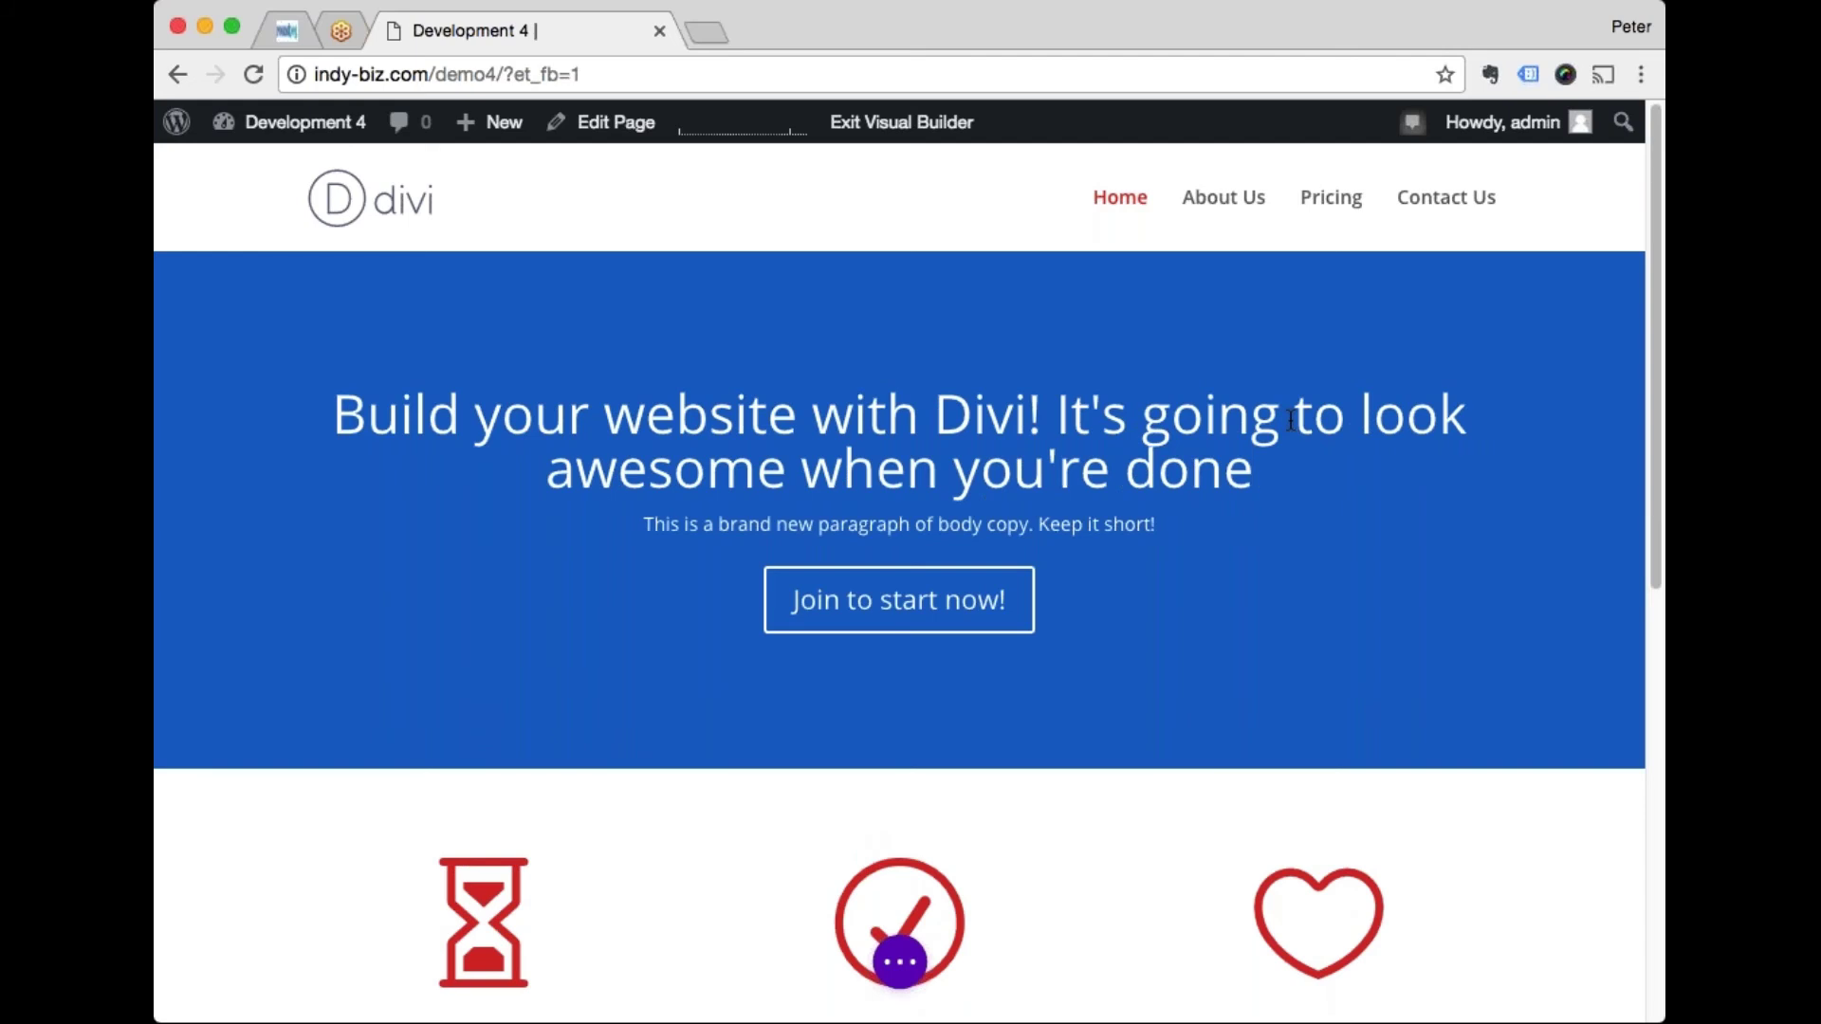
text(! Keep going.)
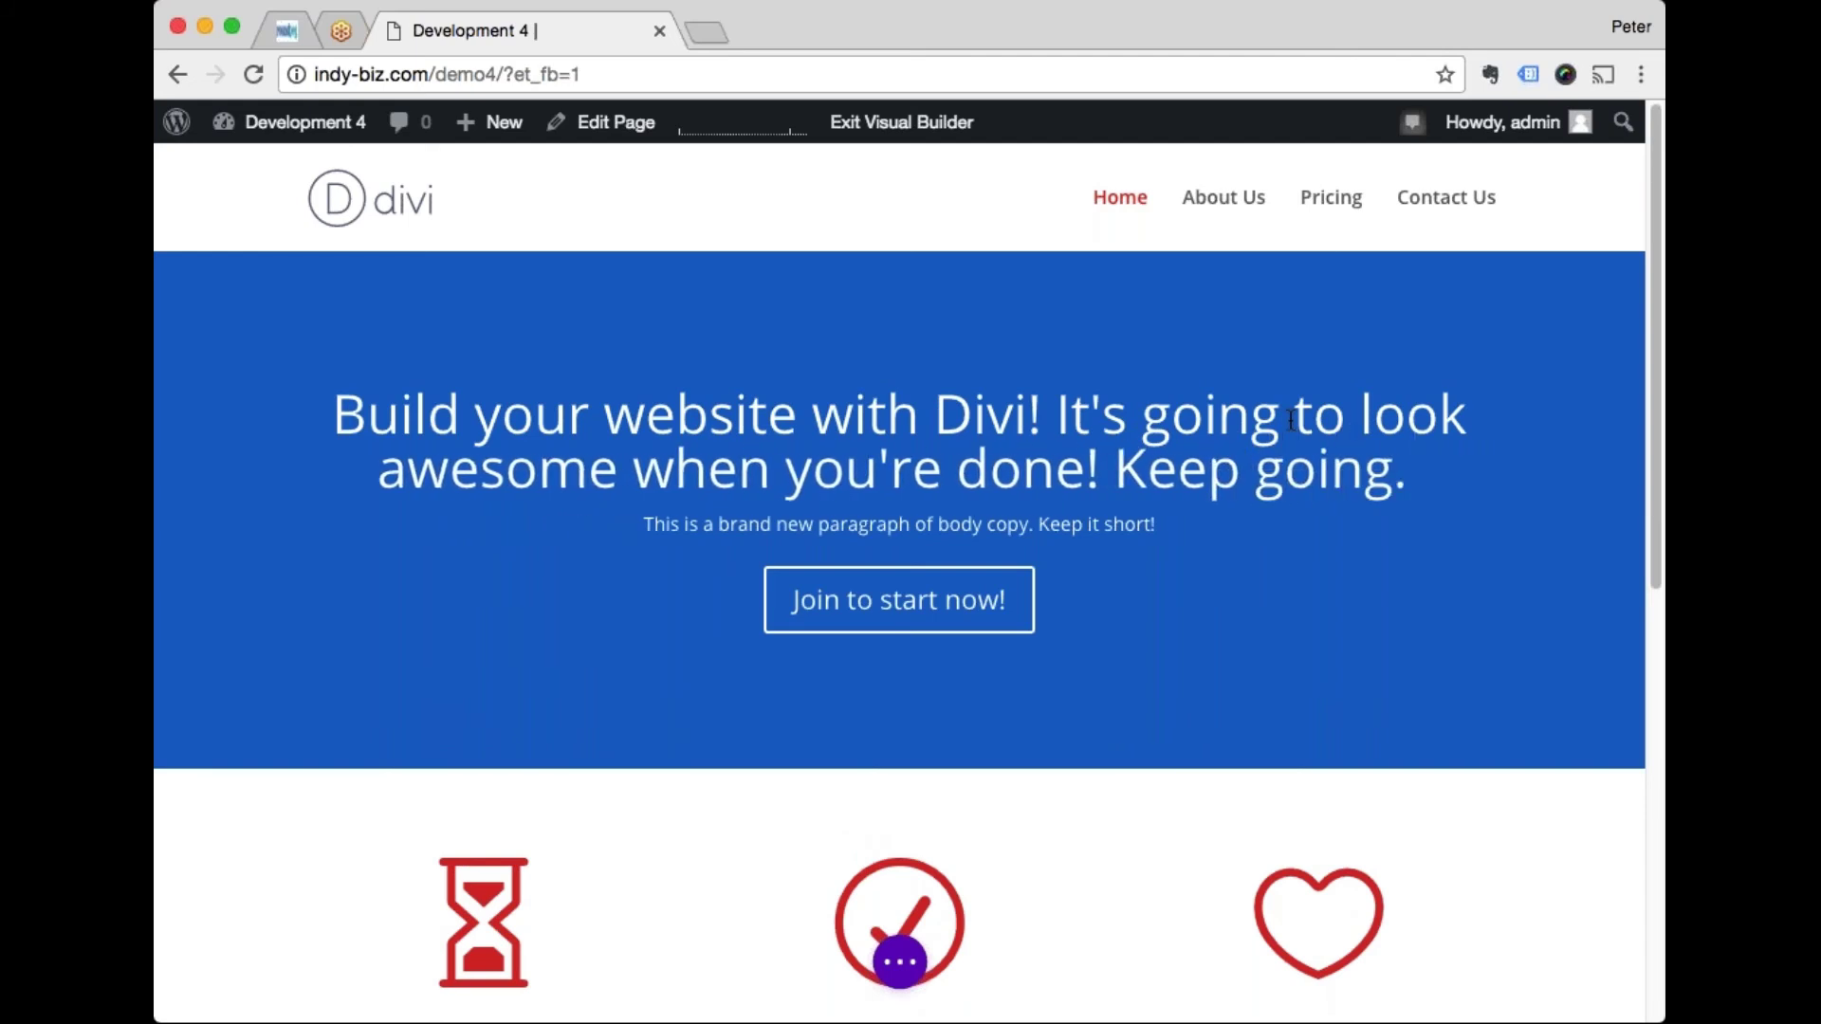
key(BackSpace)
text(!)
key(BackSpace)
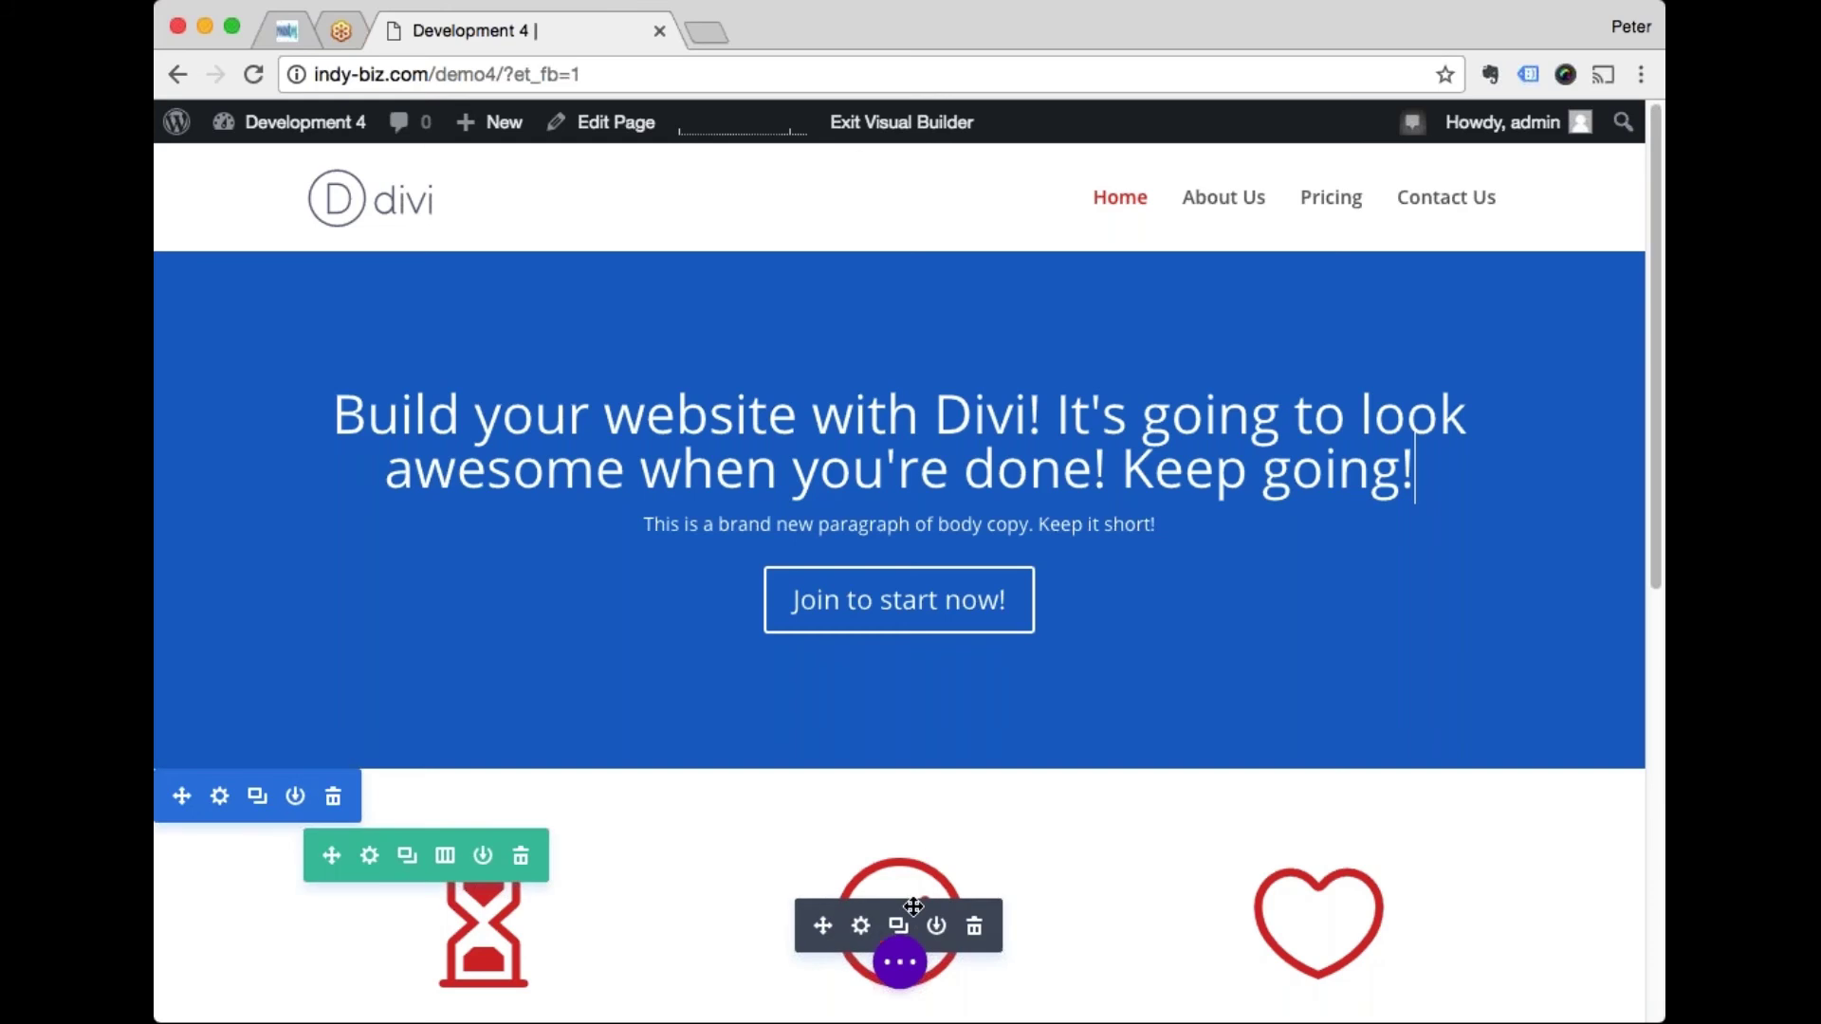
Step: Expand the Visual Builder's page controls and save the Home page
click(900, 962)
click(900, 962)
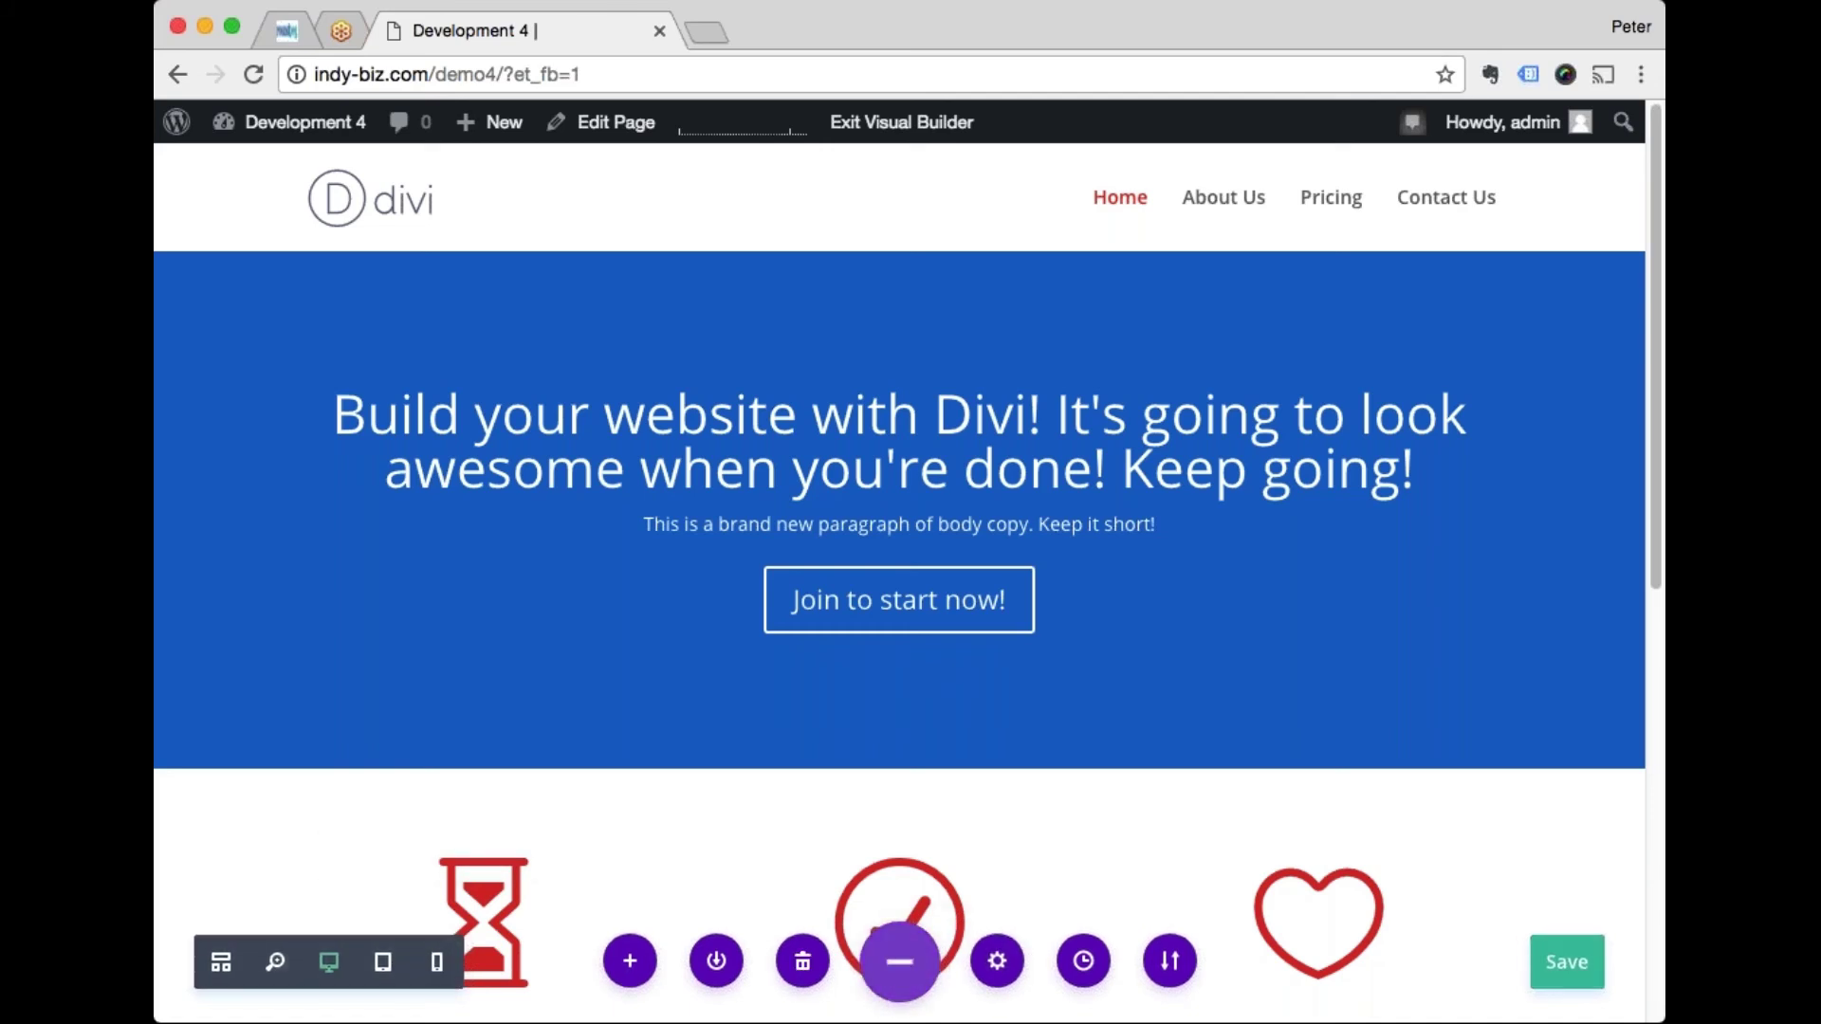
click(899, 962)
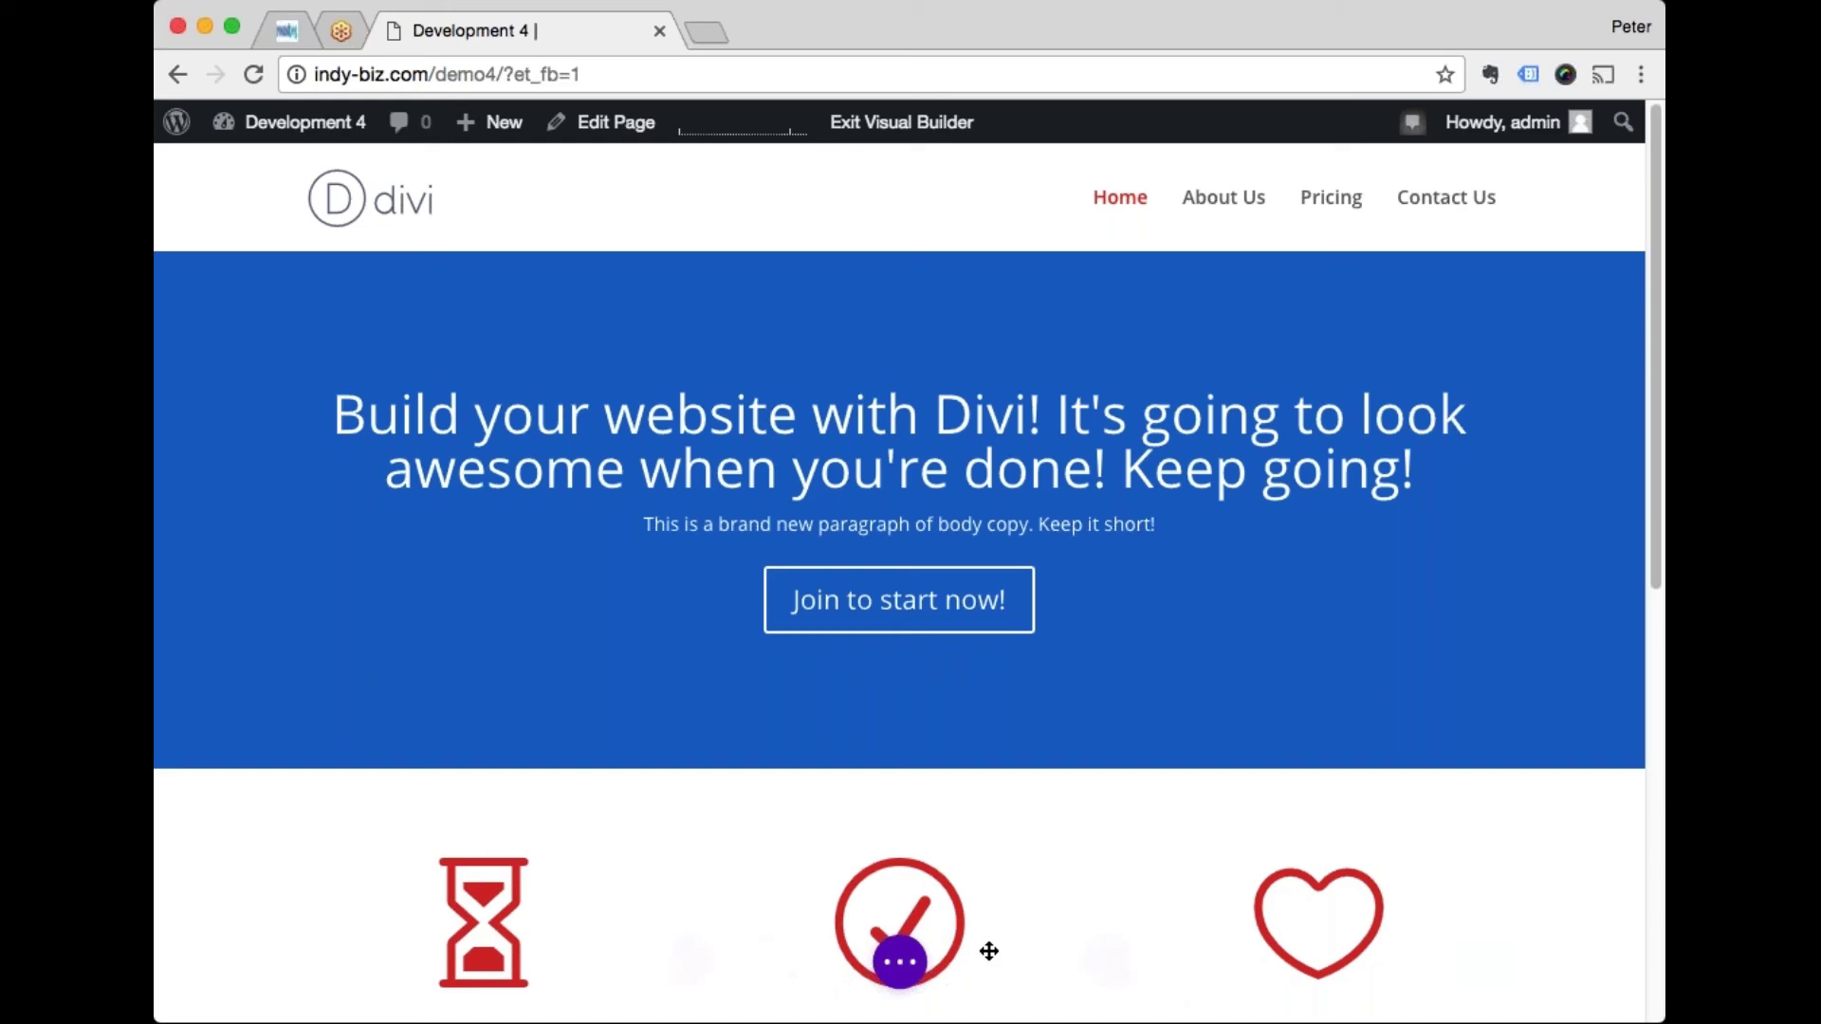
click(899, 962)
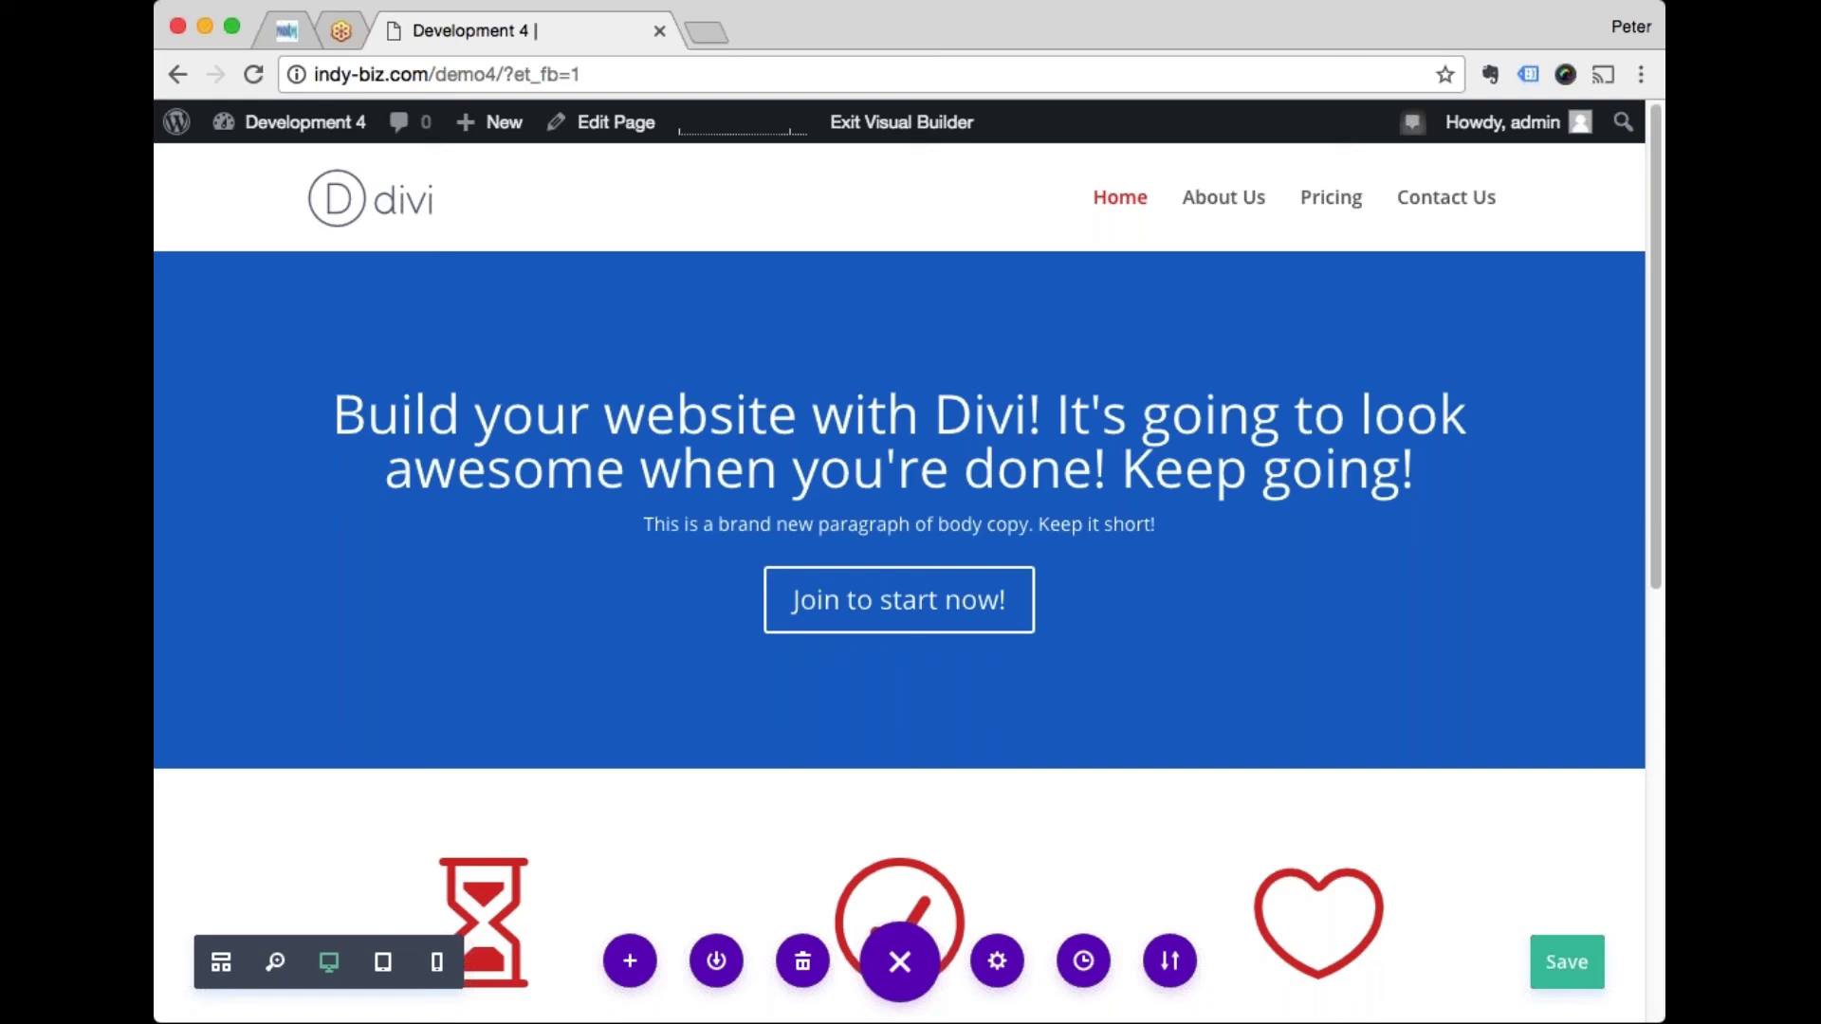
click(1589, 977)
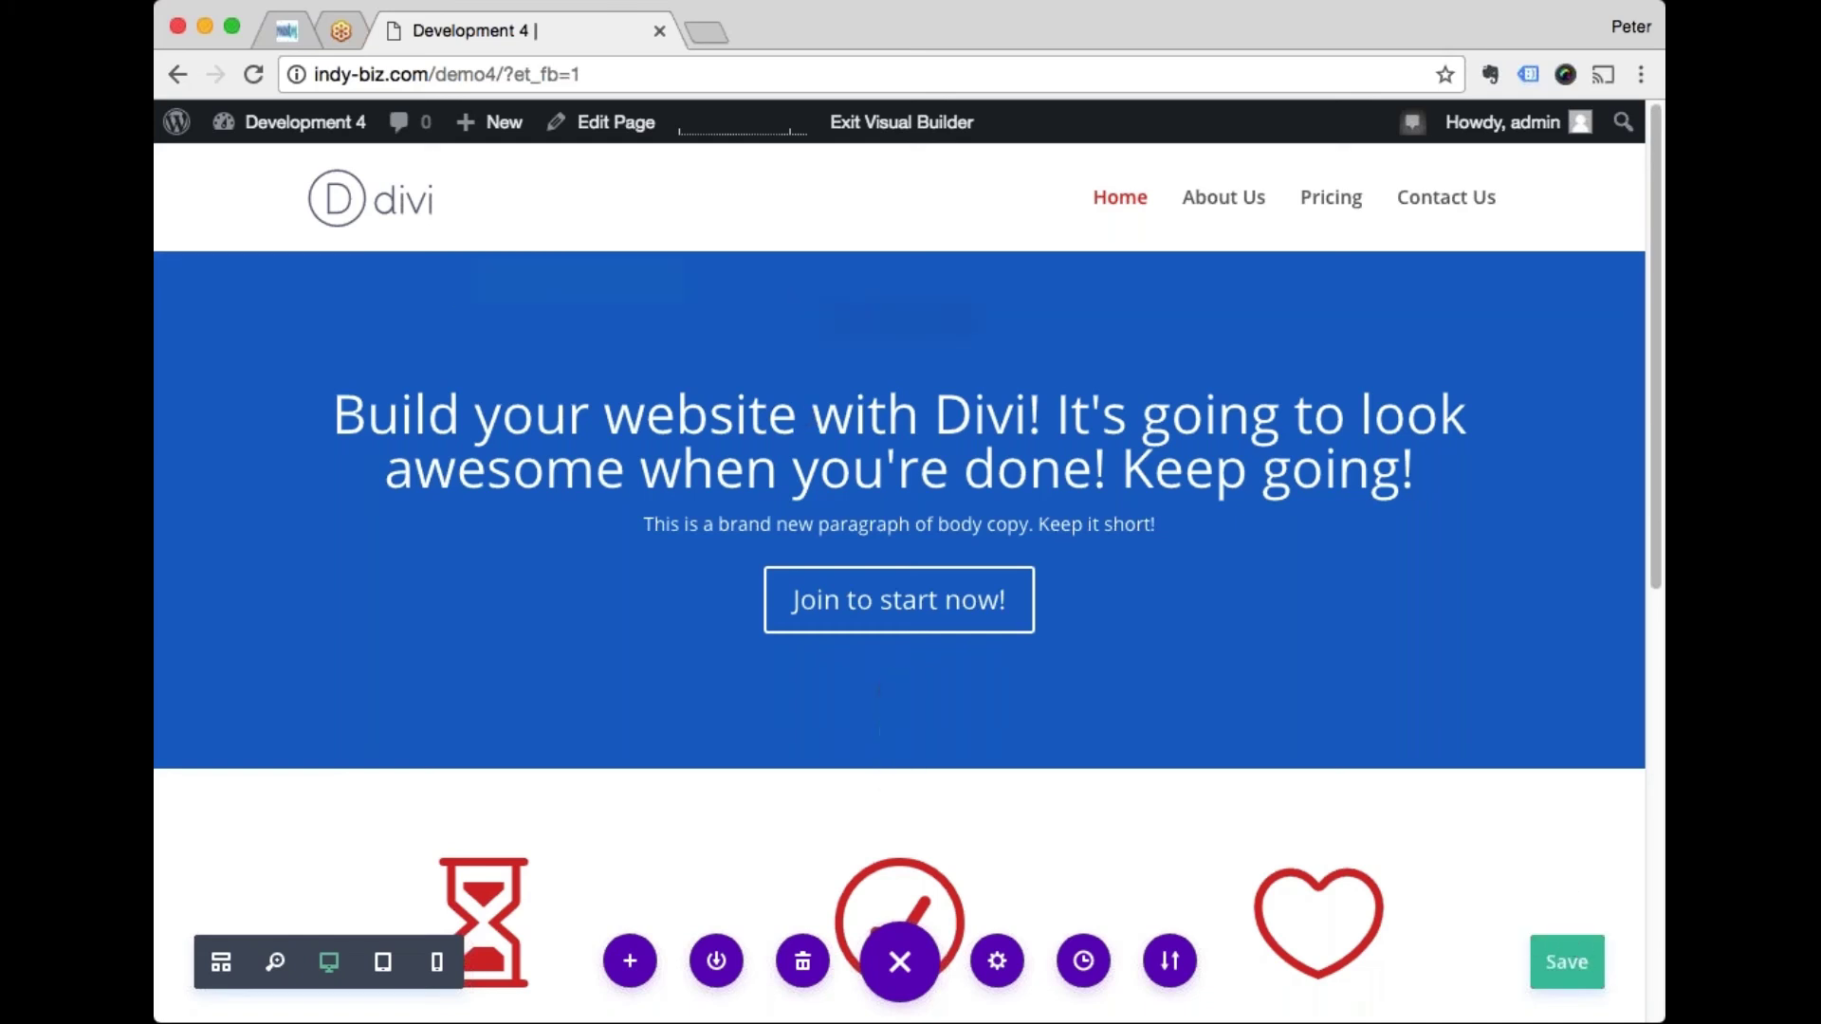
Step: Place the text cursor in the Call To Action heading and save the page again
click(1152, 464)
drag(1152, 467, 1128, 472)
click(1156, 478)
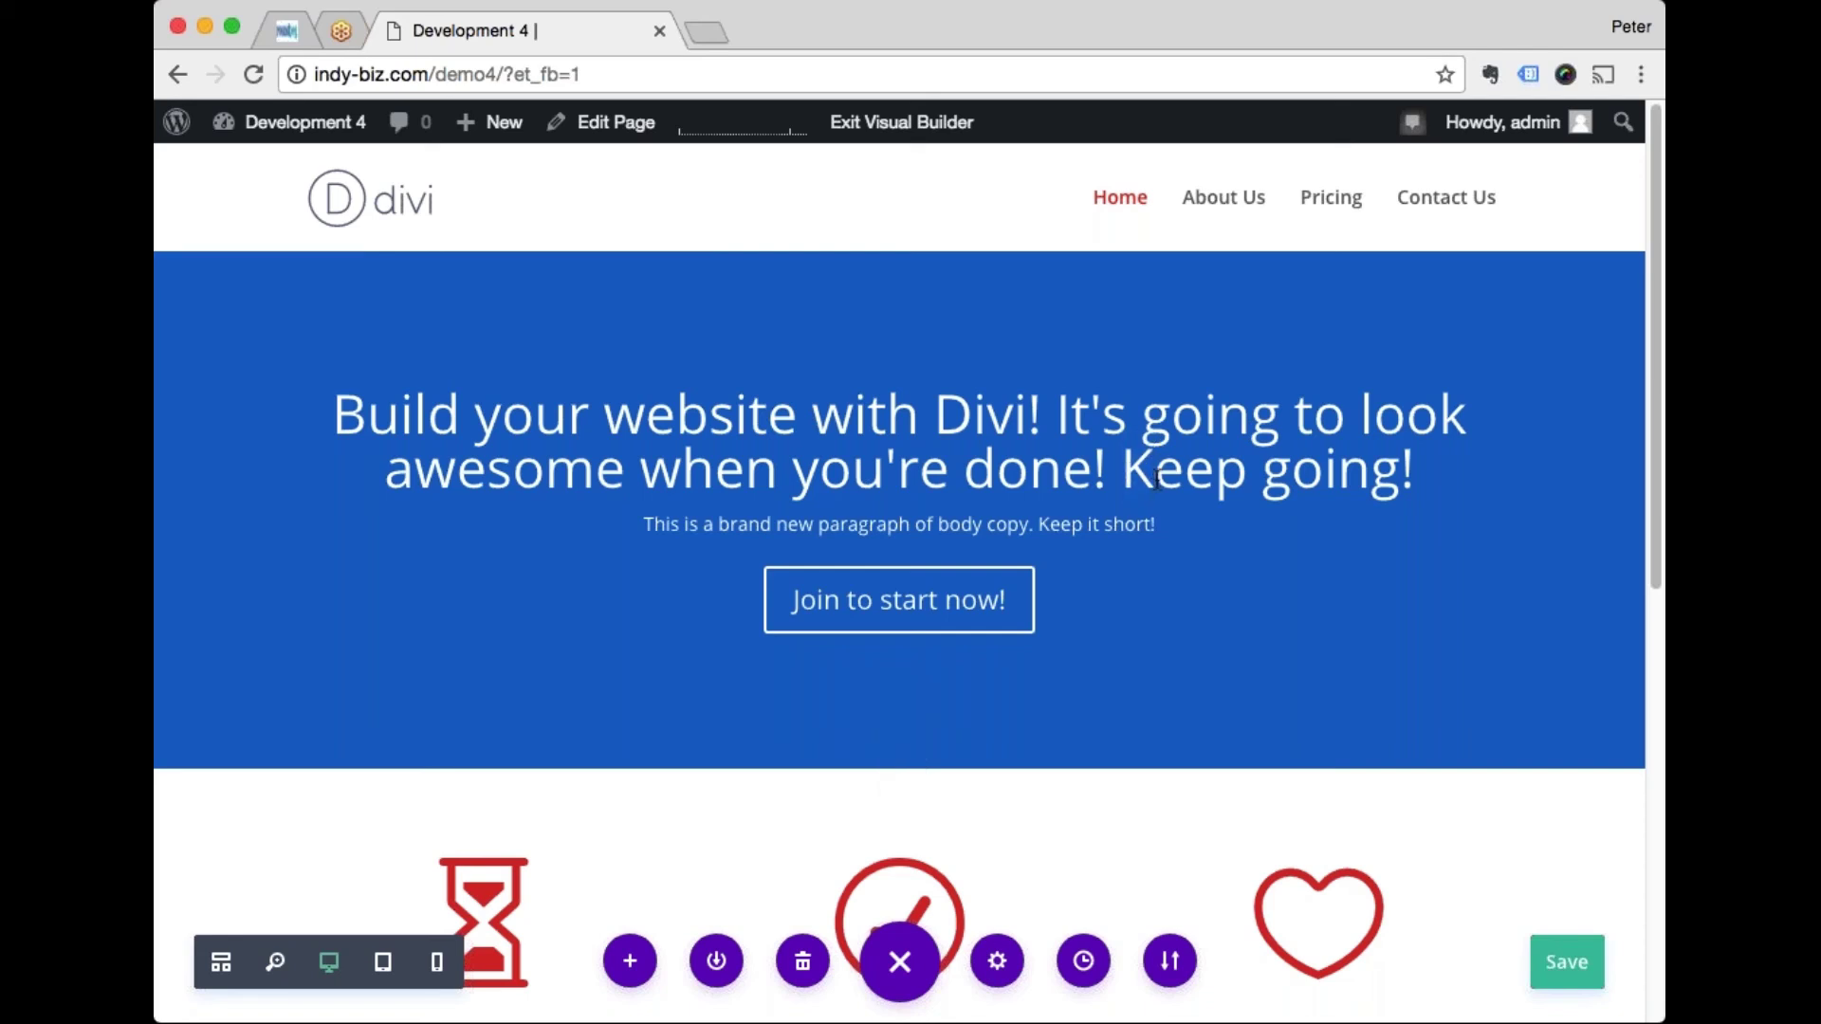
click(1165, 424)
drag(1165, 424, 1149, 425)
key(super+s)
click(1155, 469)
Step: Open the Call To Action module's settings and replace its title with "Build"
mouse_move(220, 799)
mouse_move(658, 610)
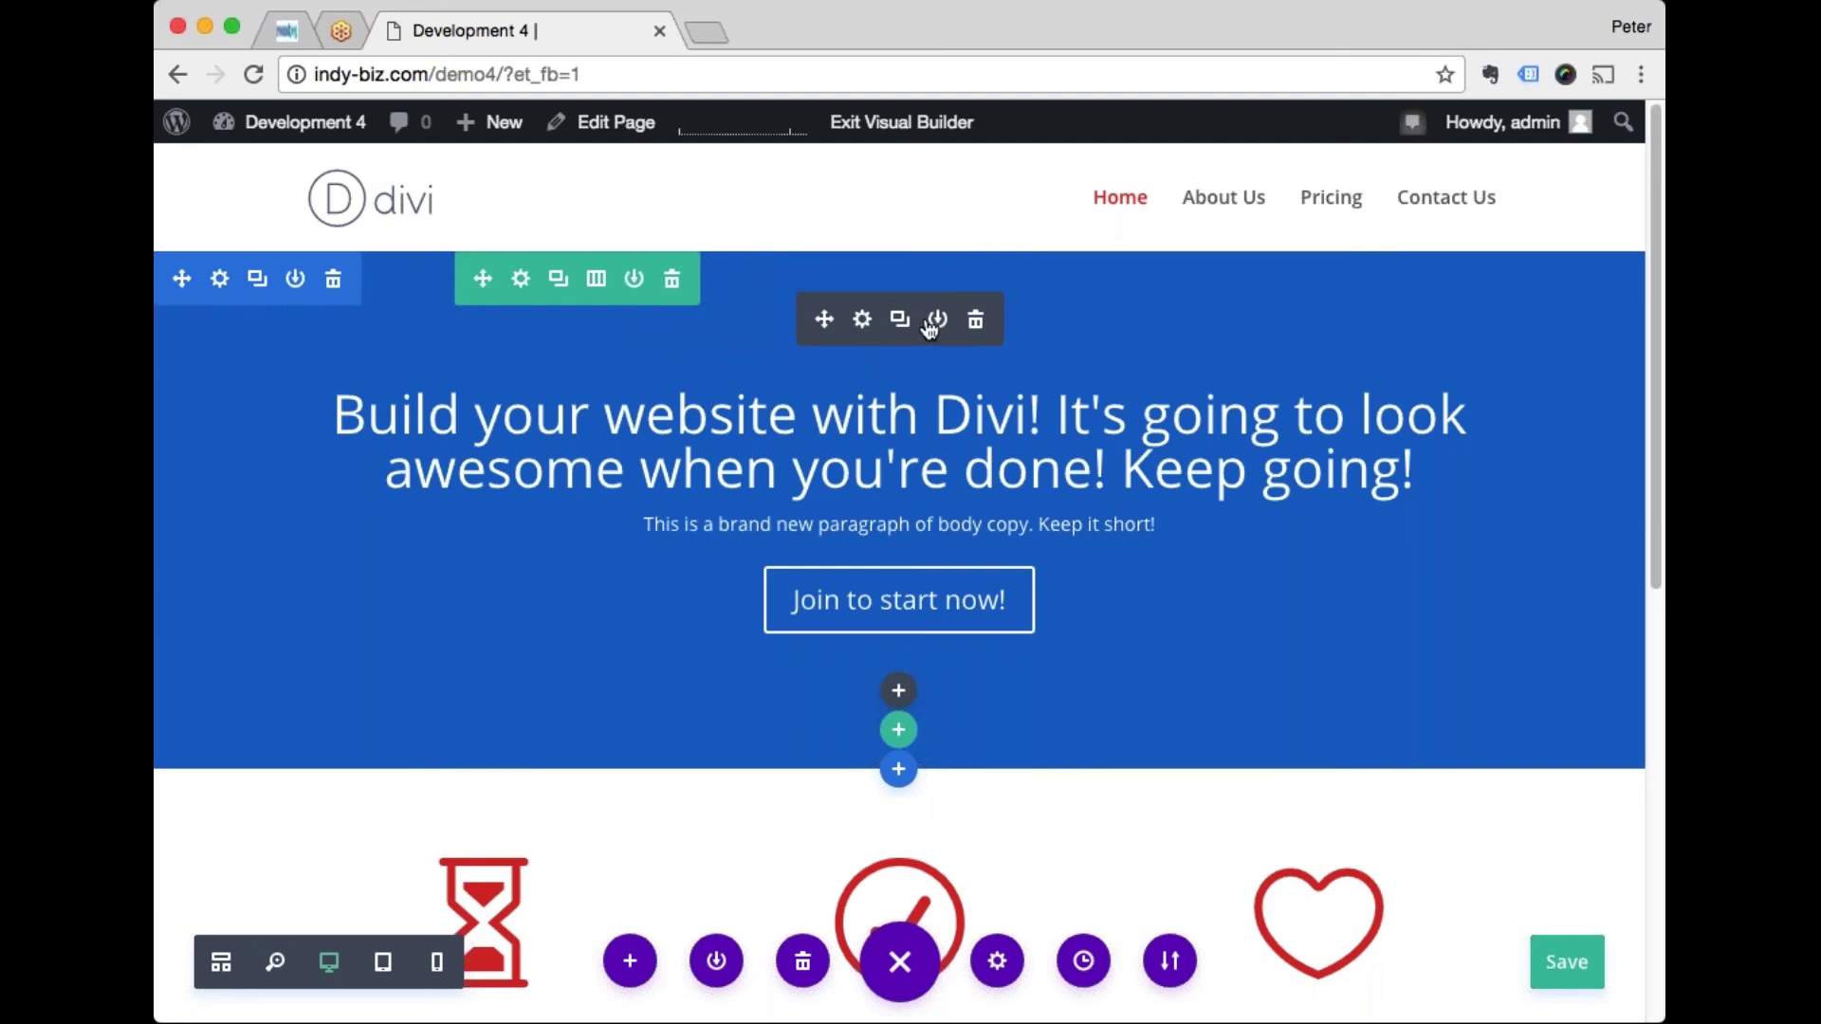
click(863, 320)
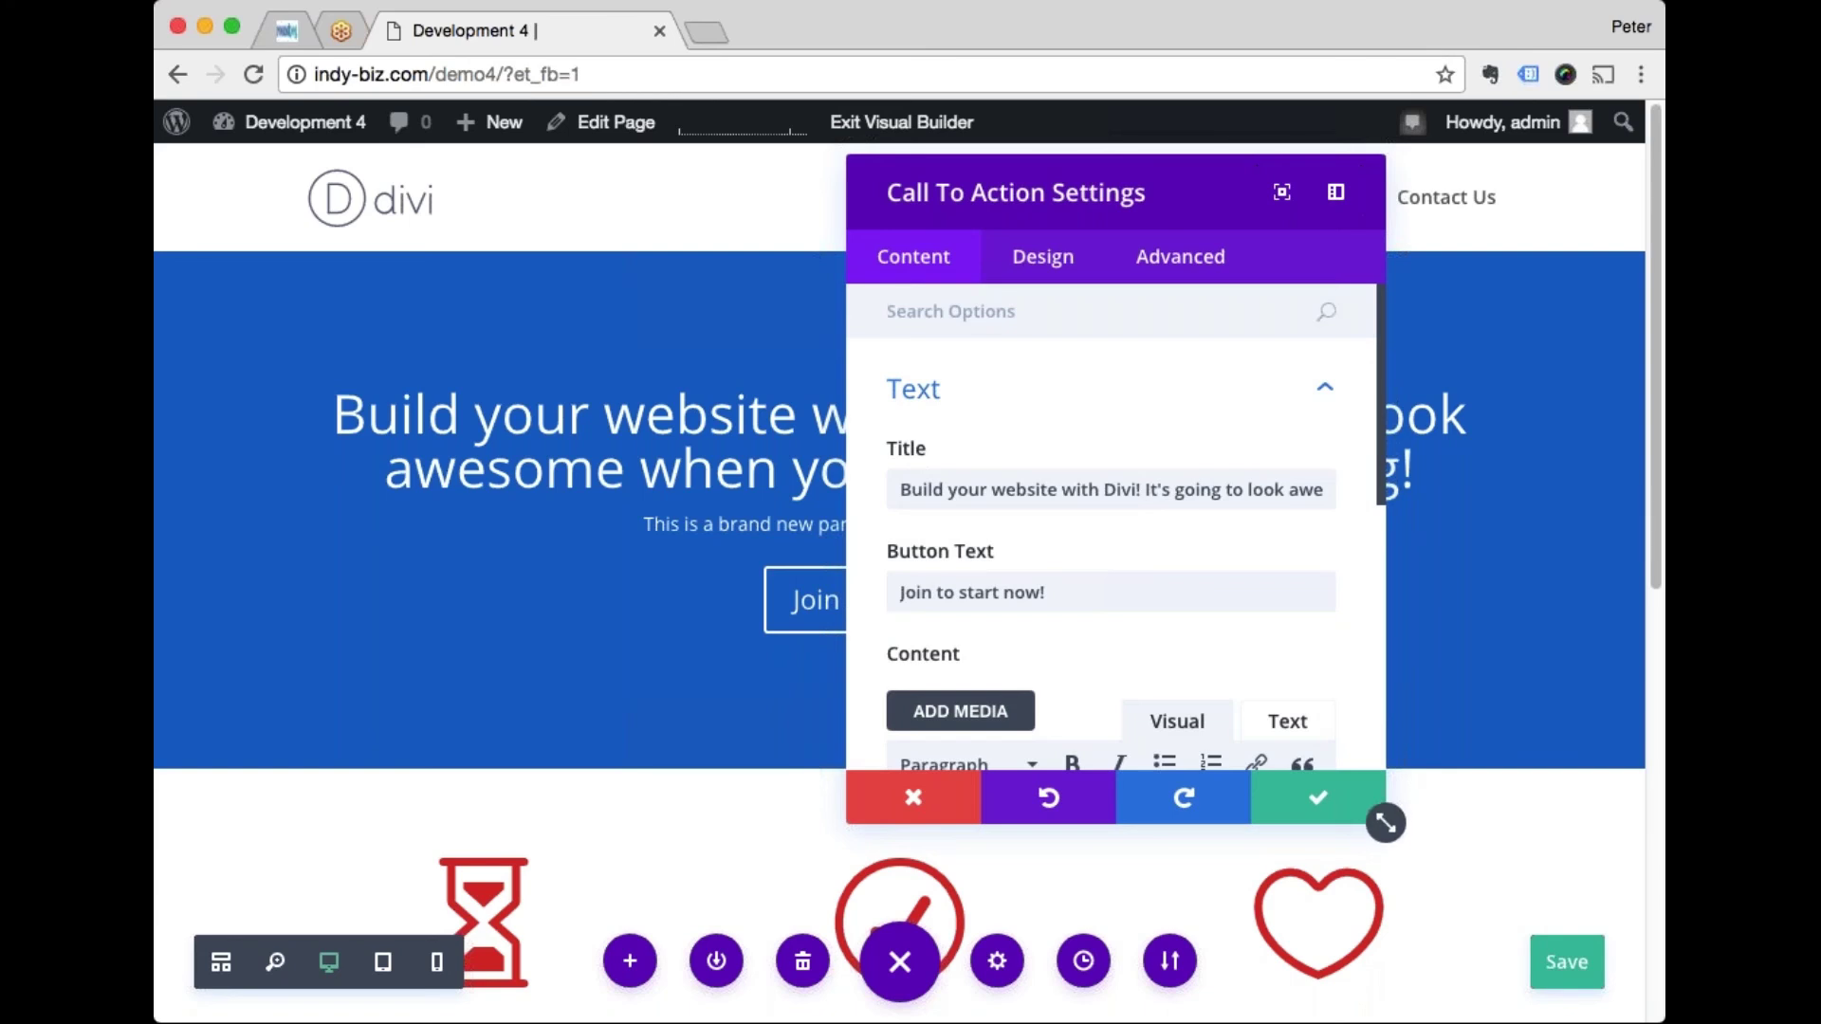
scroll(1386, 824, down, 1)
double_click(1120, 444)
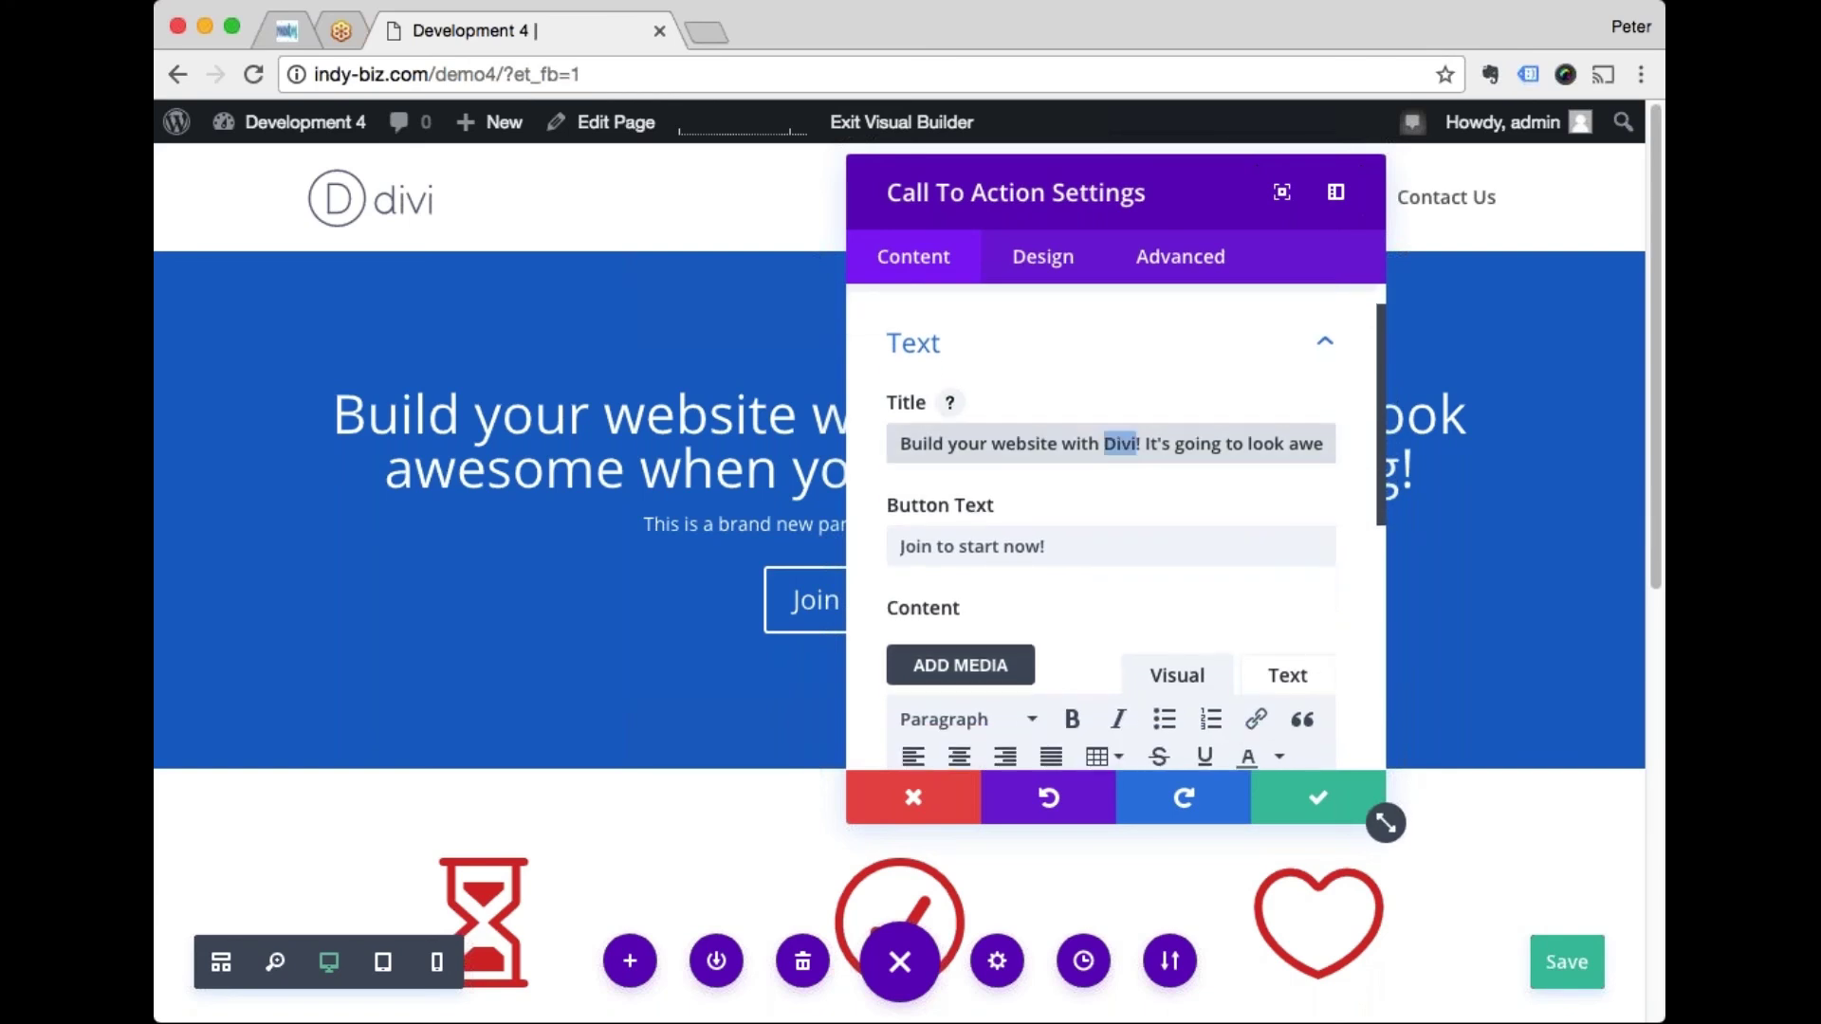
key(super+a)
text(Build)
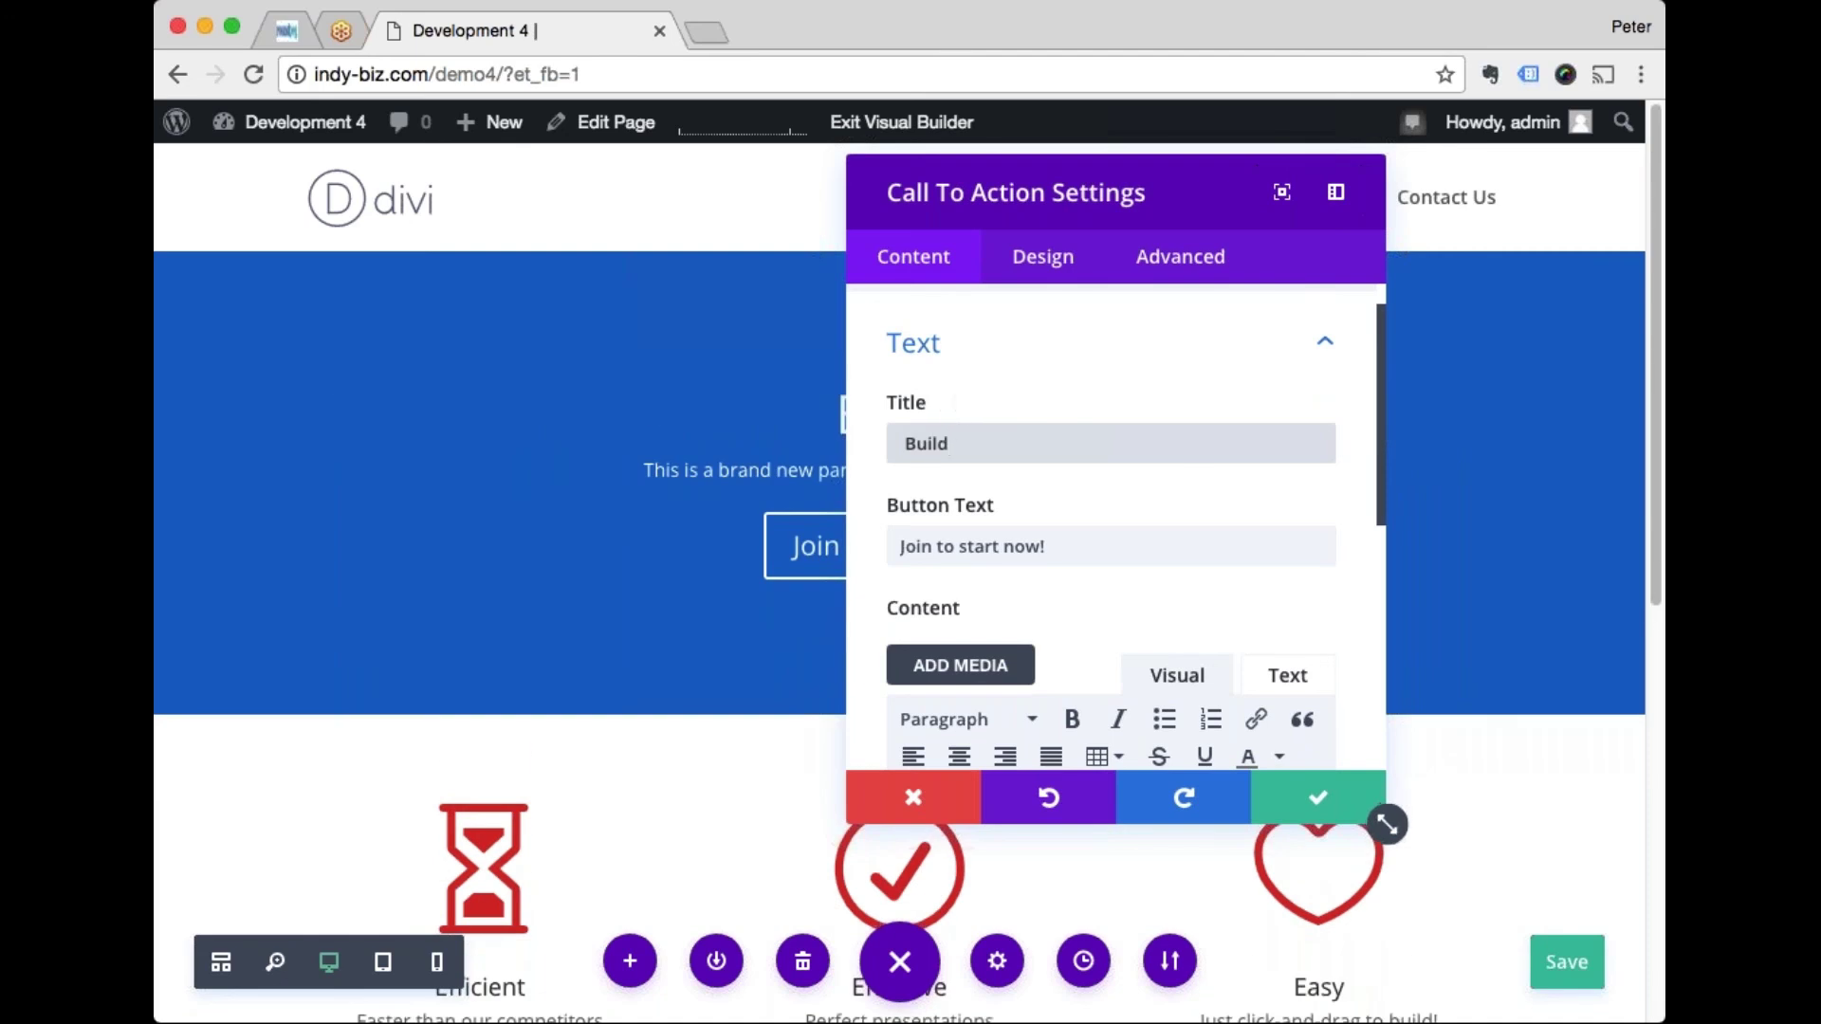
Step: Move the Call To Action settings window aside to uncover the heading and set the title to "Build your website with Divi!"
drag(1106, 183, 415, 182)
scroll(463, 426, down, 8)
scroll(455, 429, up, 10)
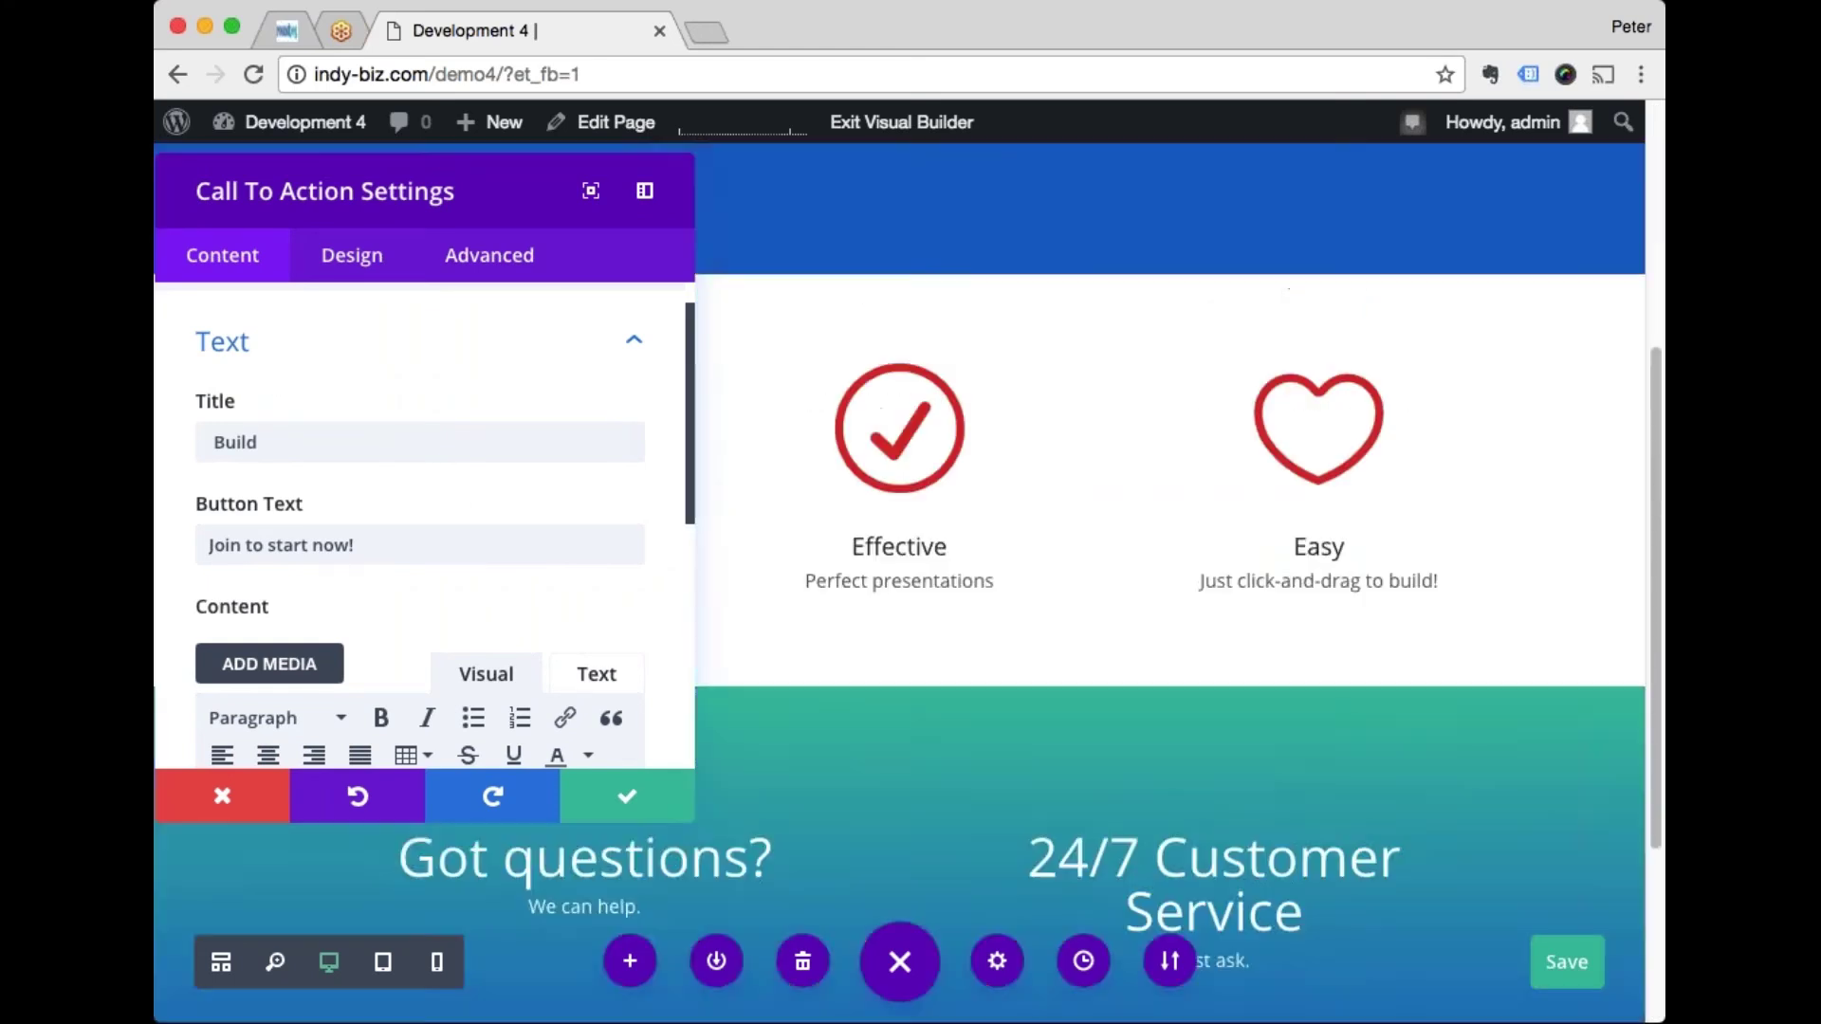
click(411, 440)
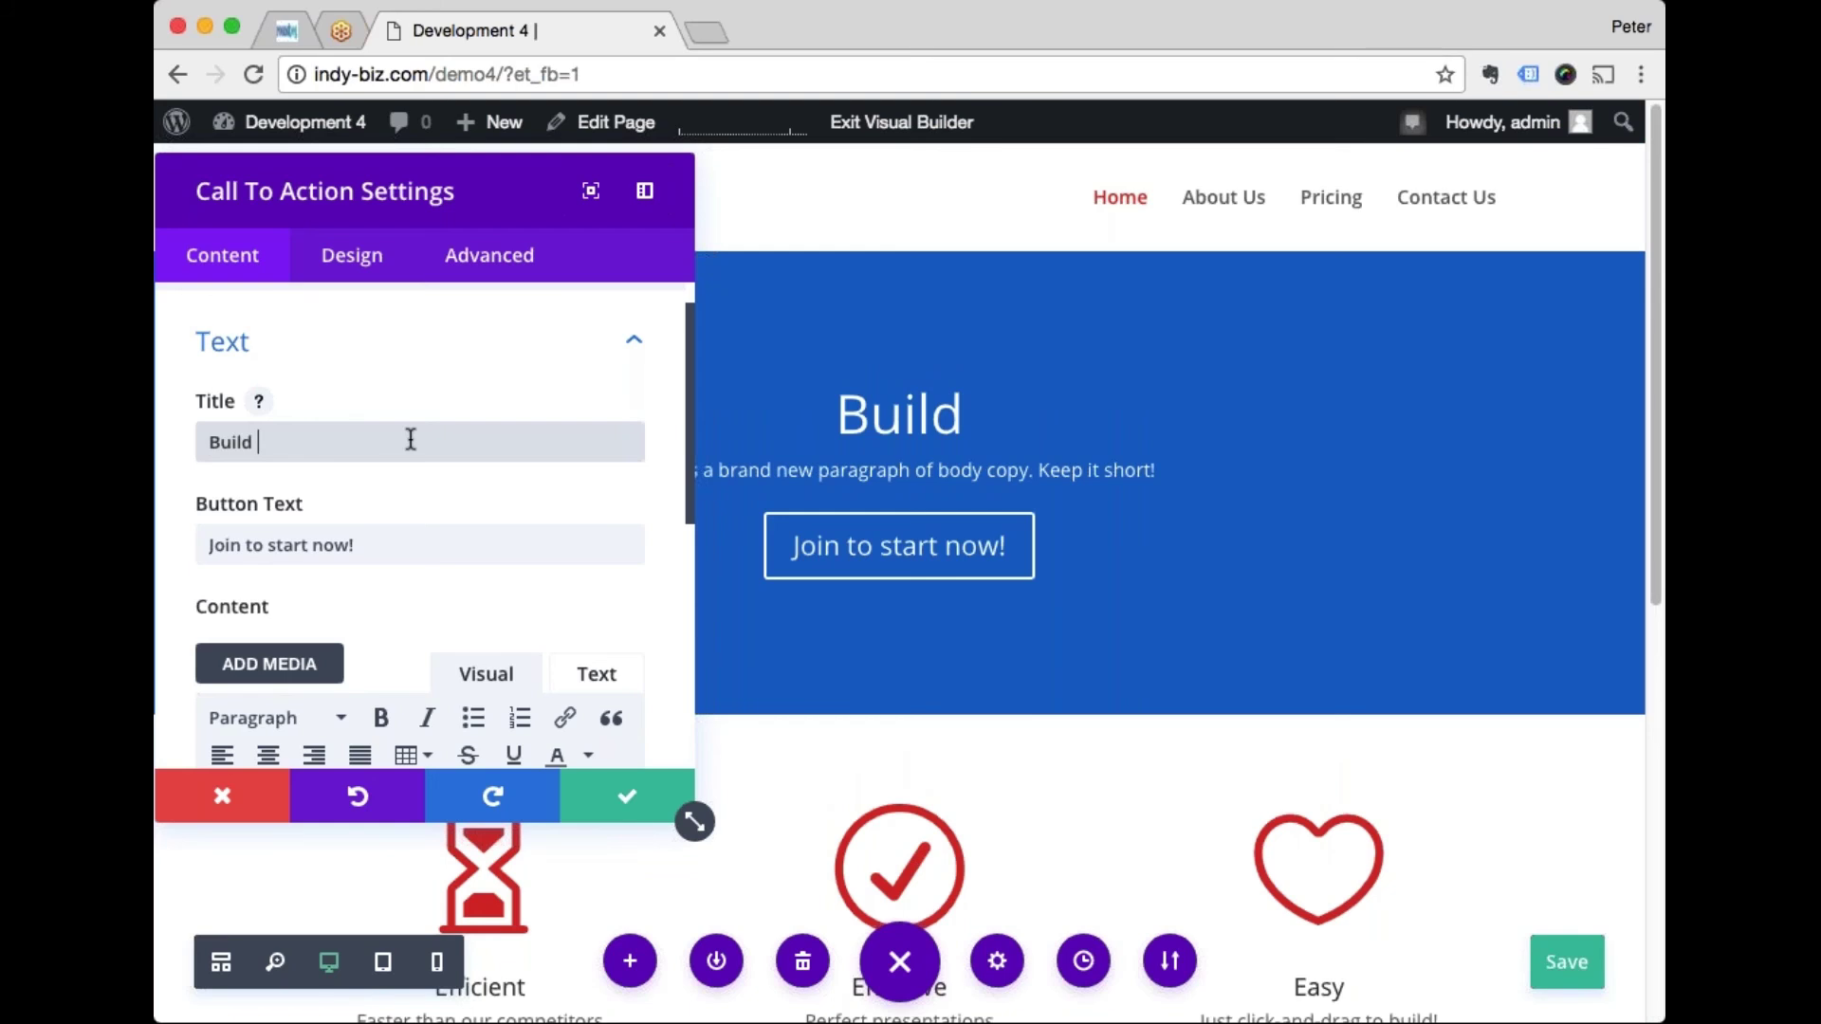
text(with)
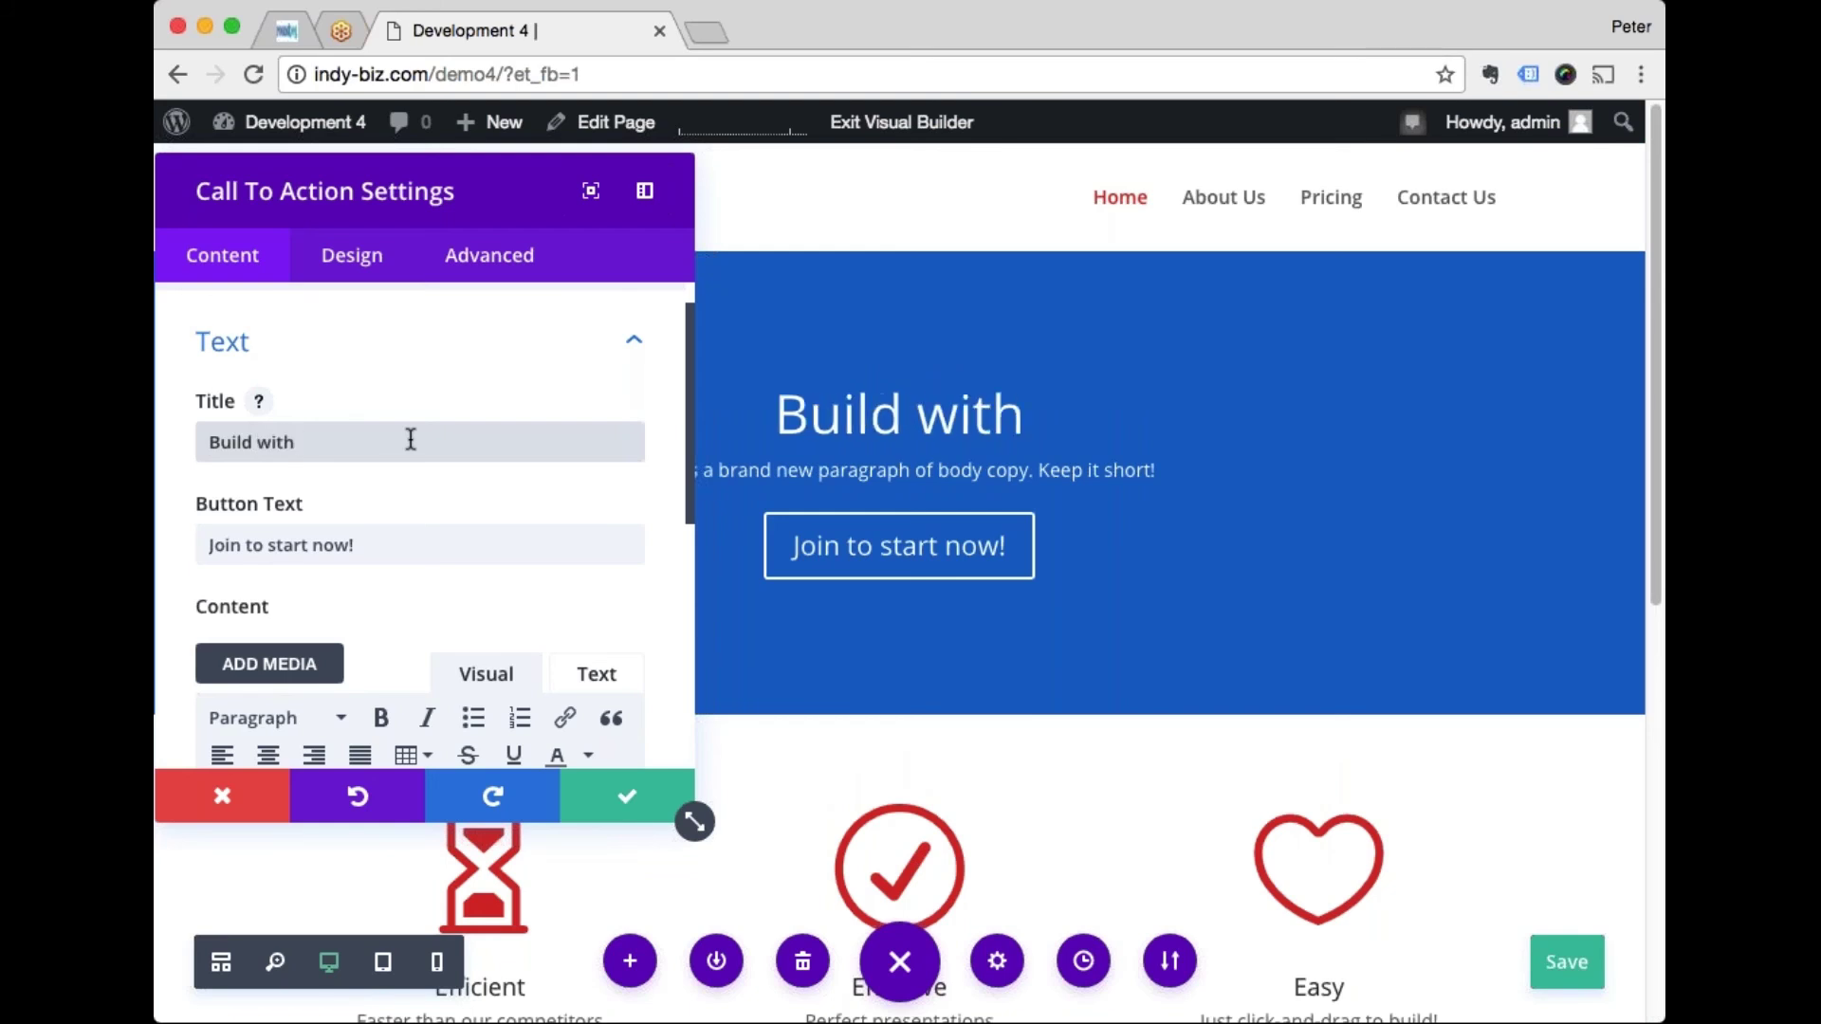
key(BackSpace)
key(BackSpace)
key(BackSpace)
key(BackSpace)
key(BackSpace)
key(BackSpace)
text(you)
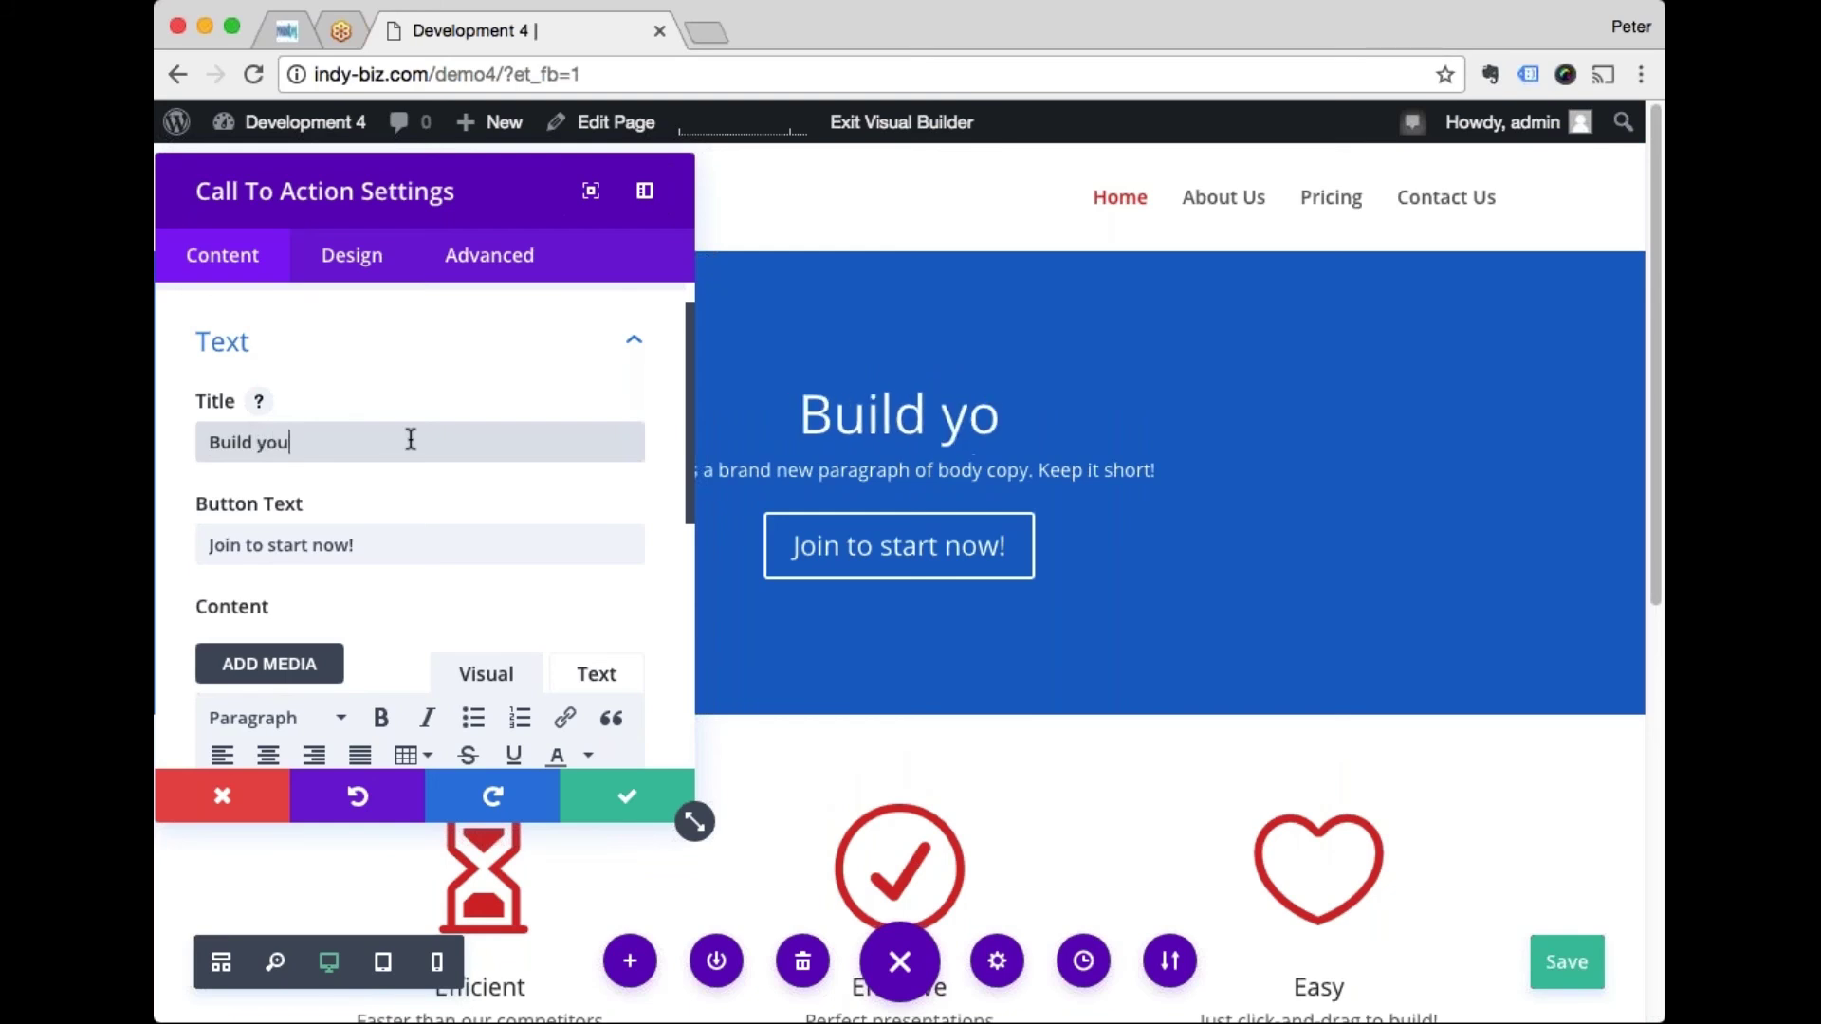
text(r website with)
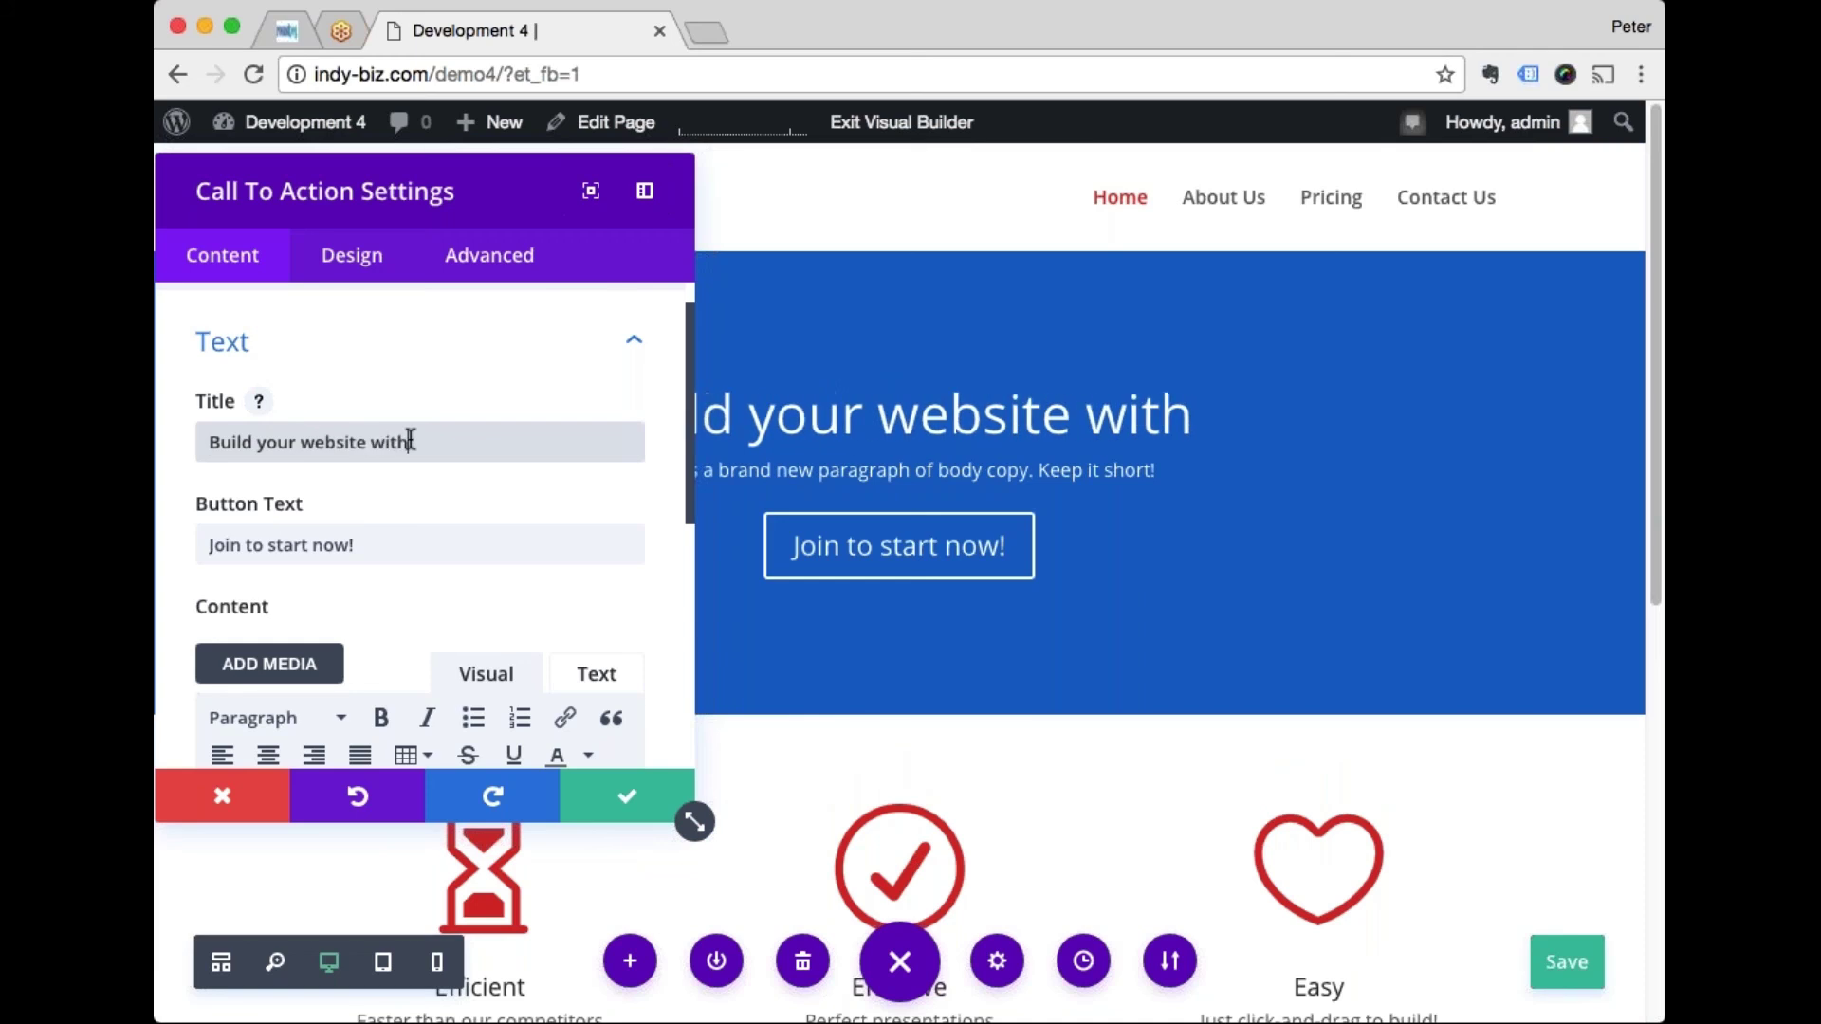
text( Divi)
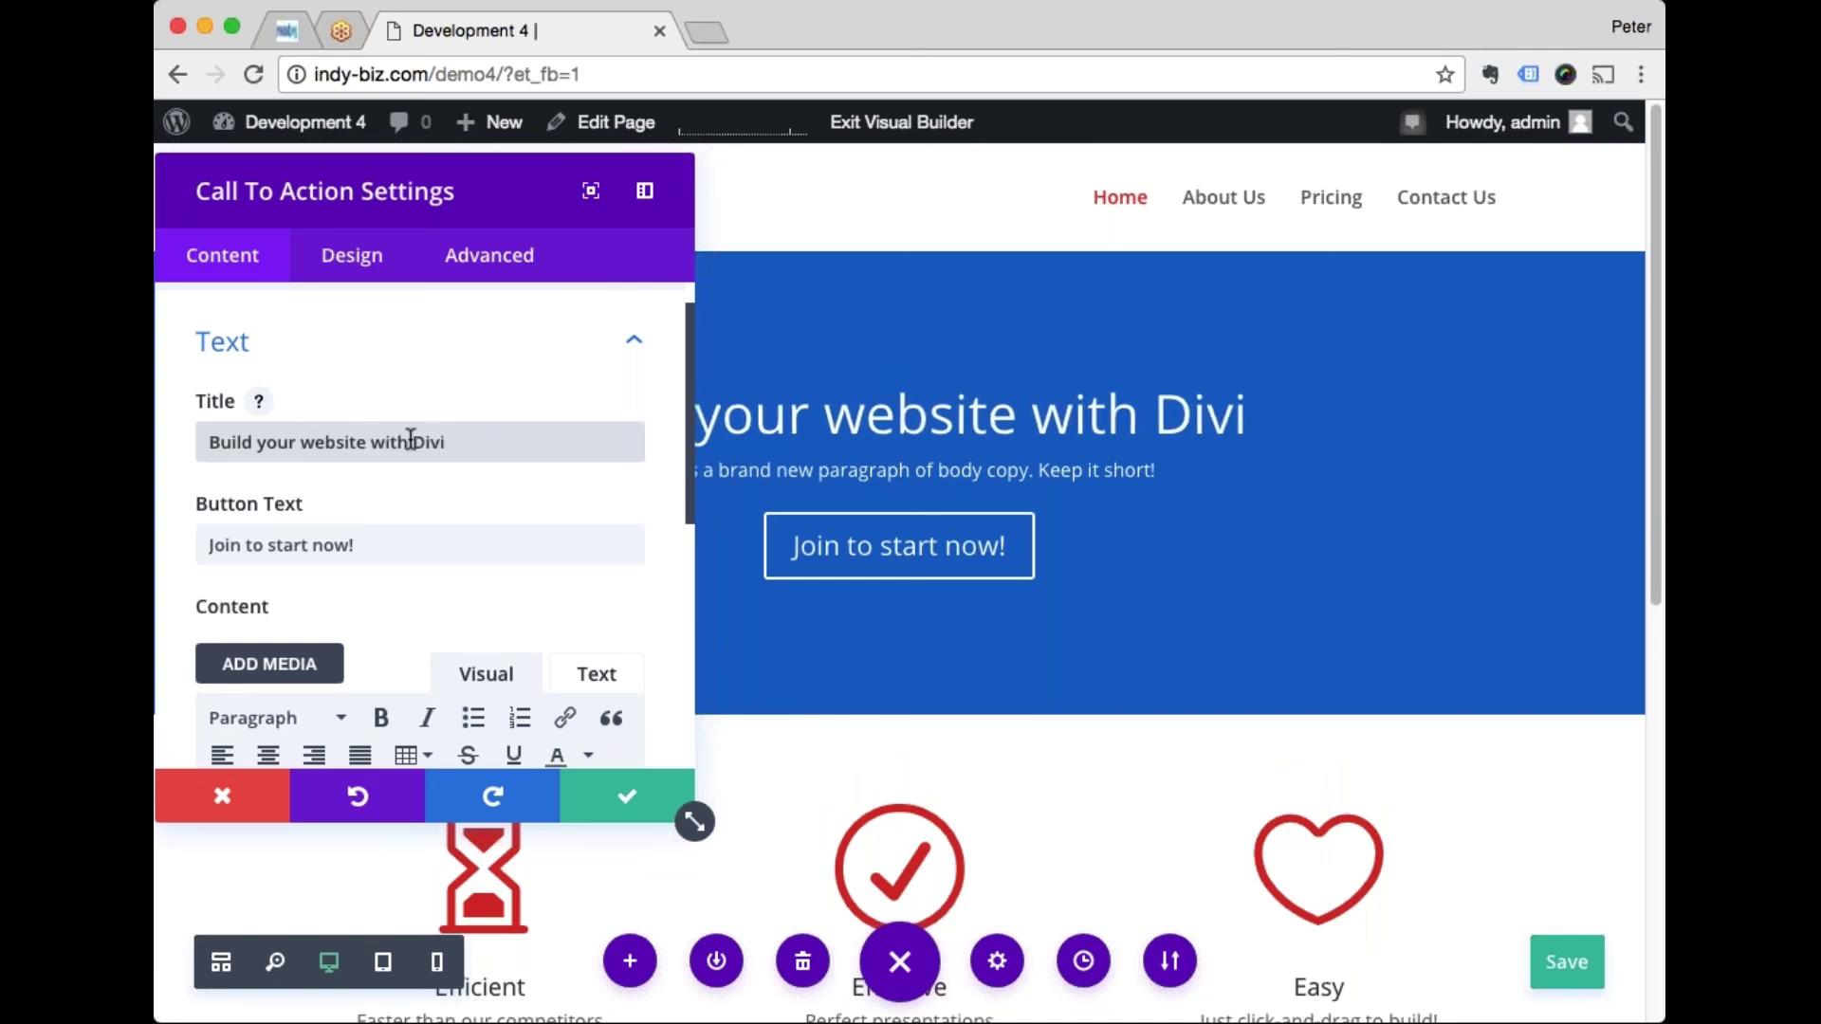
text(!)
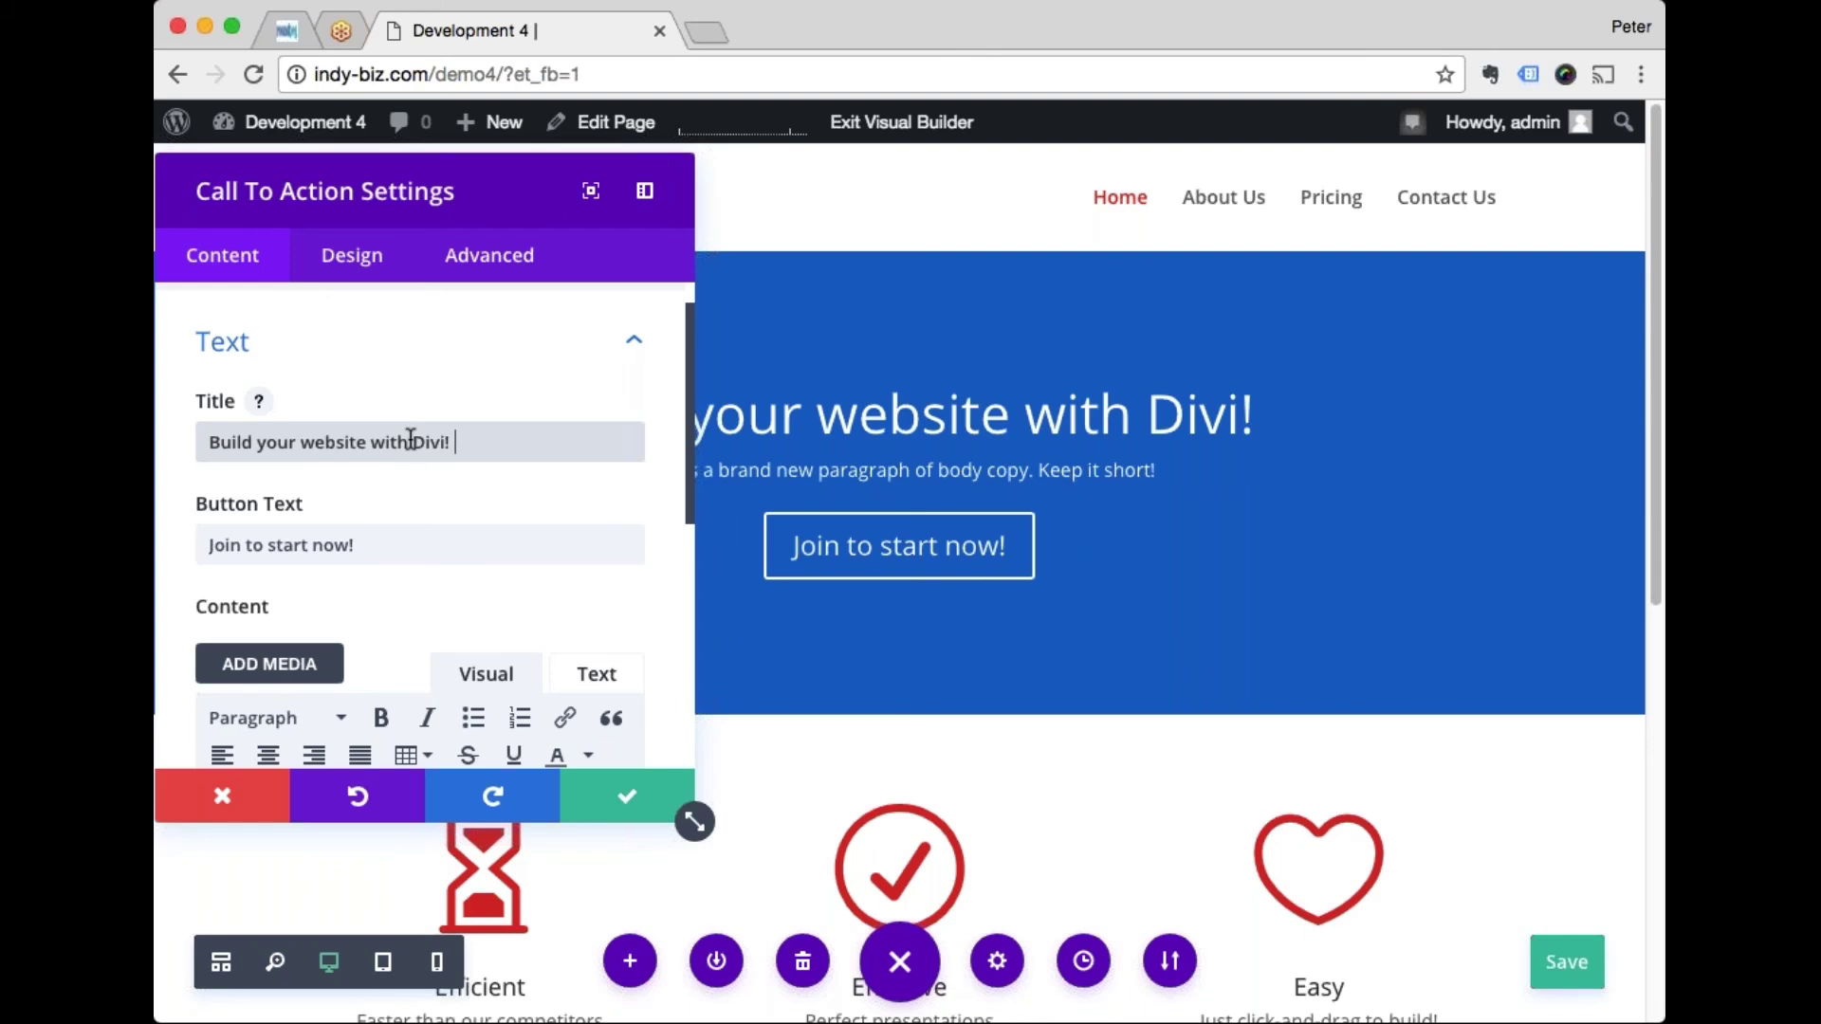
text(Keep going ! It's)
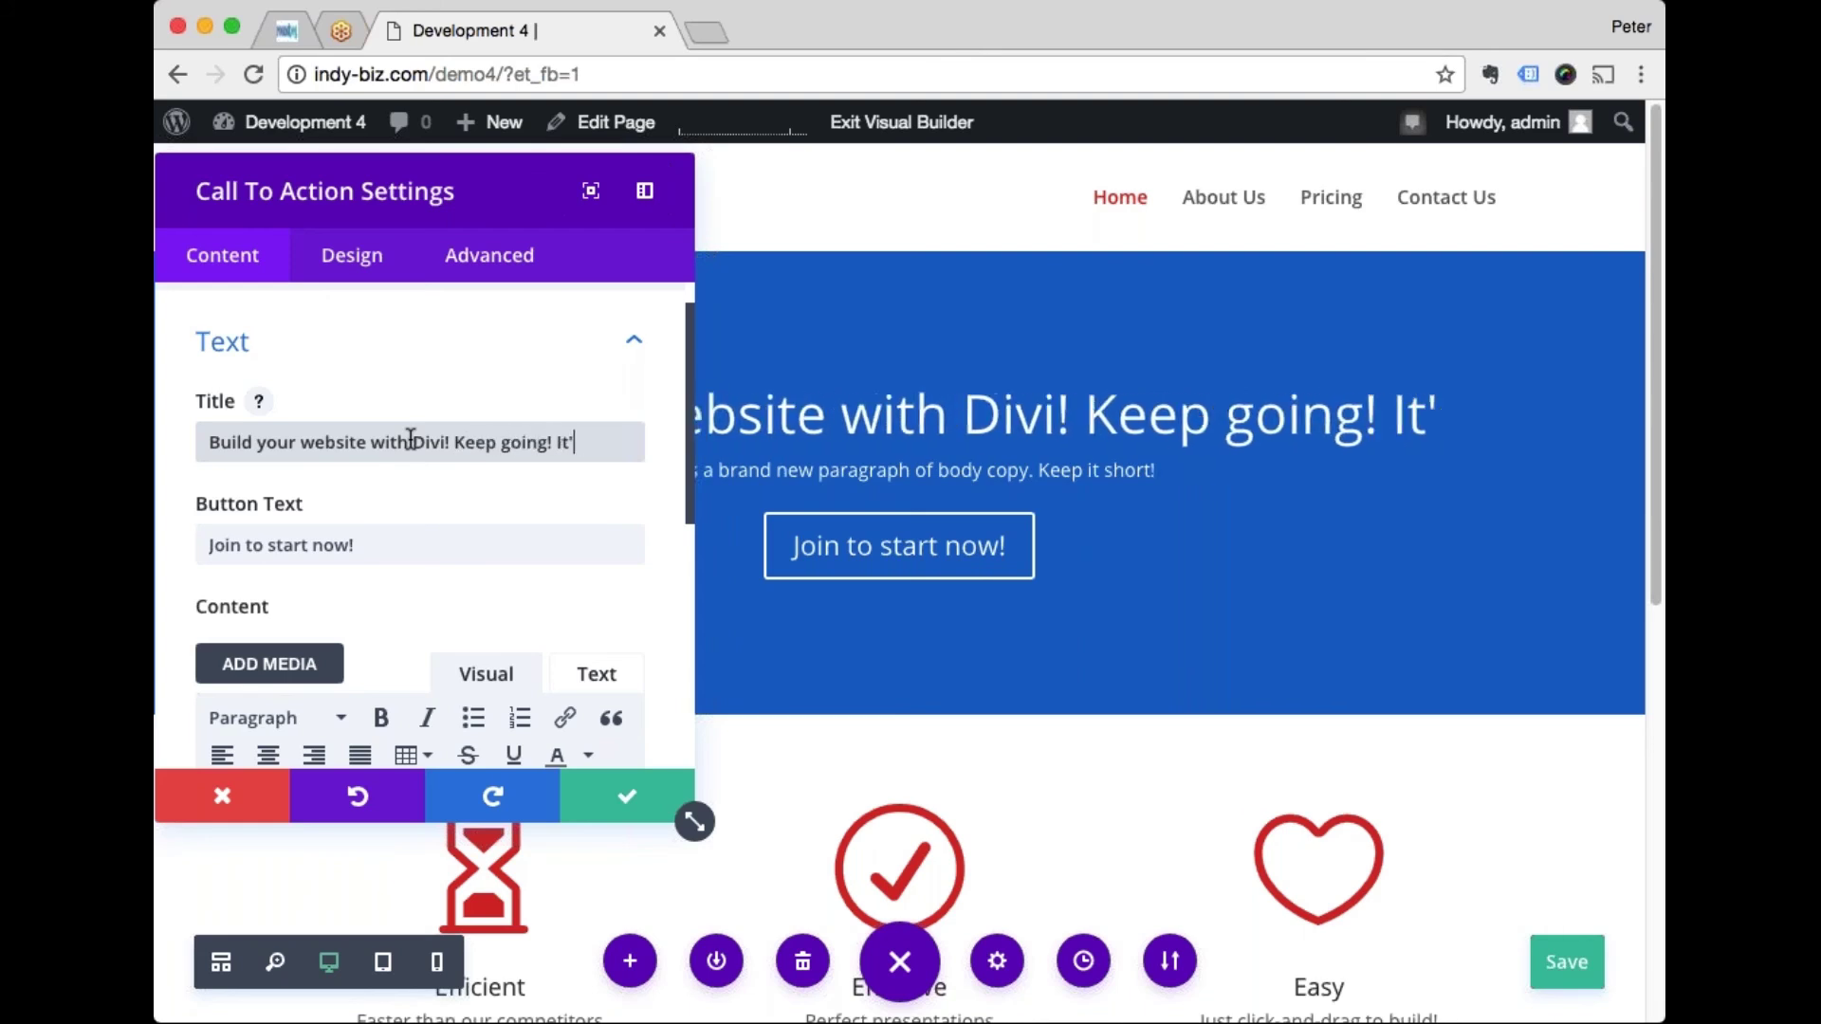
key(BackSpace)
key(BackSpace)
key(BackSpace)
key(BackSpace)
key(BackSpace)
key(BackSpace)
key(BackSpace)
key(BackSpace)
key(BackSpace)
key(BackSpace)
key(BackSpace)
key(BackSpace)
key(BackSpace)
key(BackSpace)
key(BackSpace)
Step: Extend the Call To Action title with "It's going to be awesome when you're done! Keep going!" and save the page
text(It's going to be awesome when you'r)
key(BackSpace)
text('re done! K)
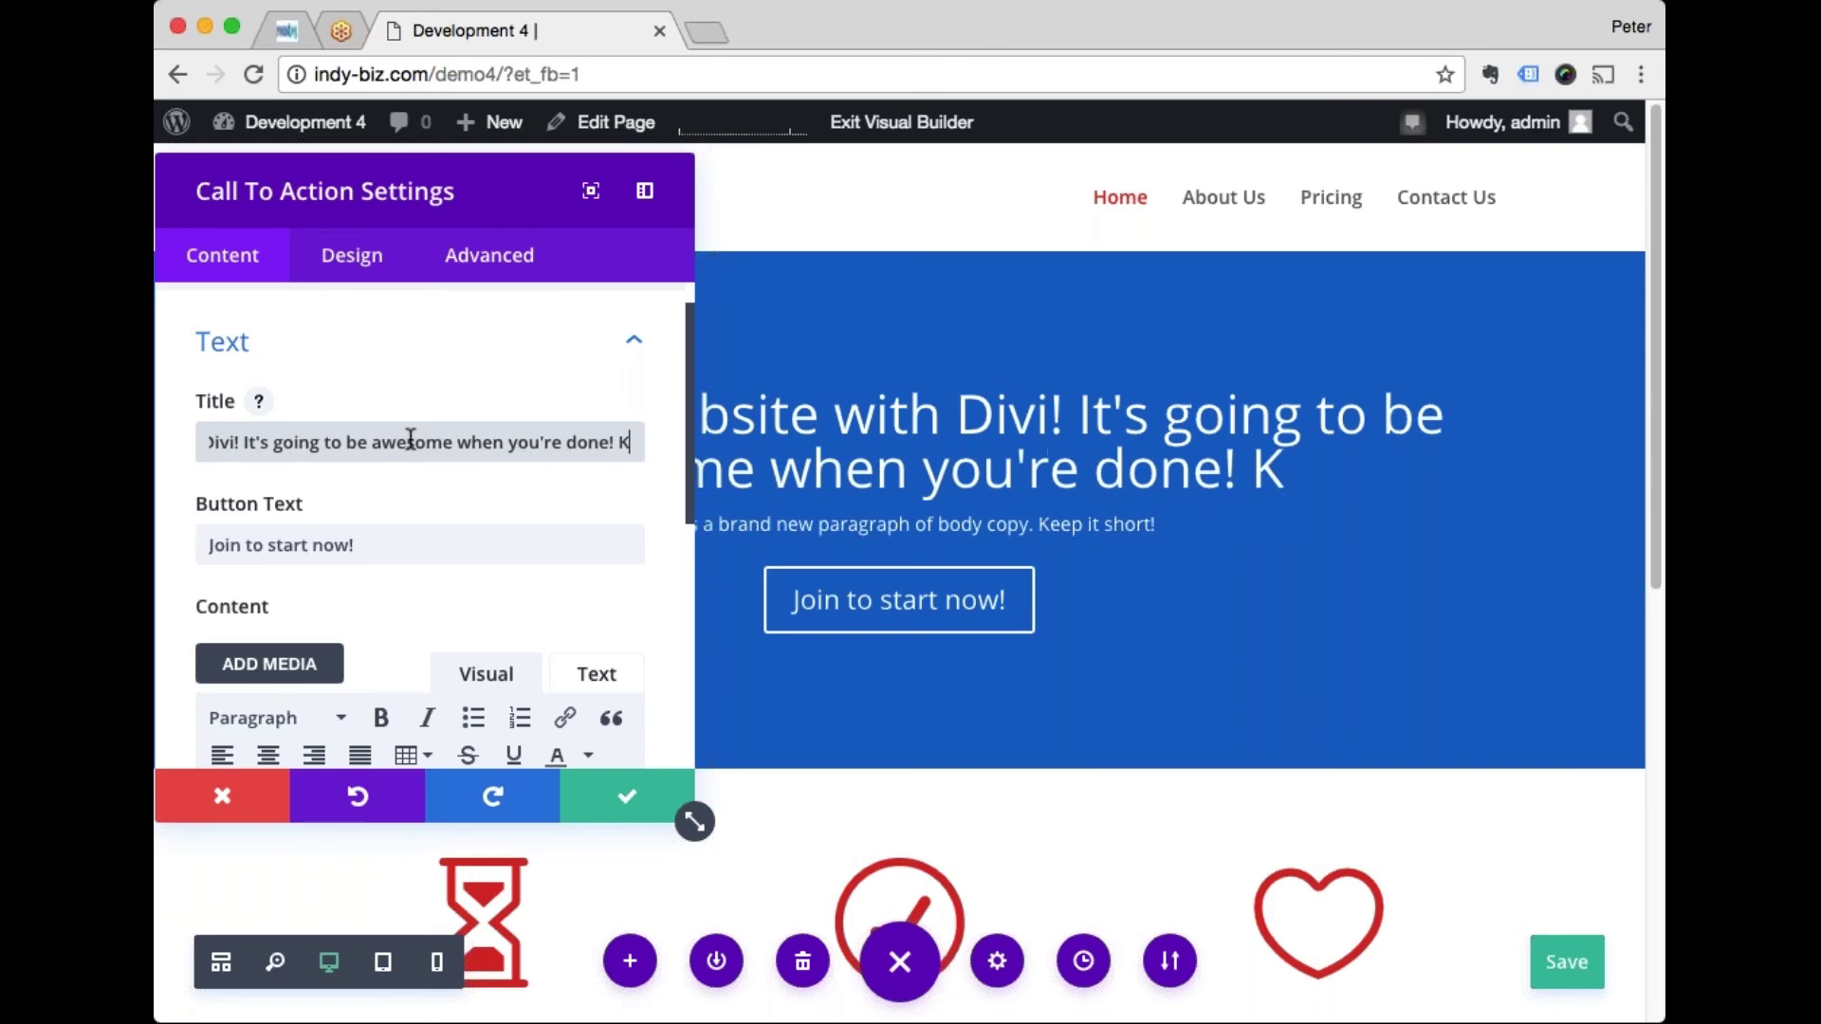
text(eep goin!)
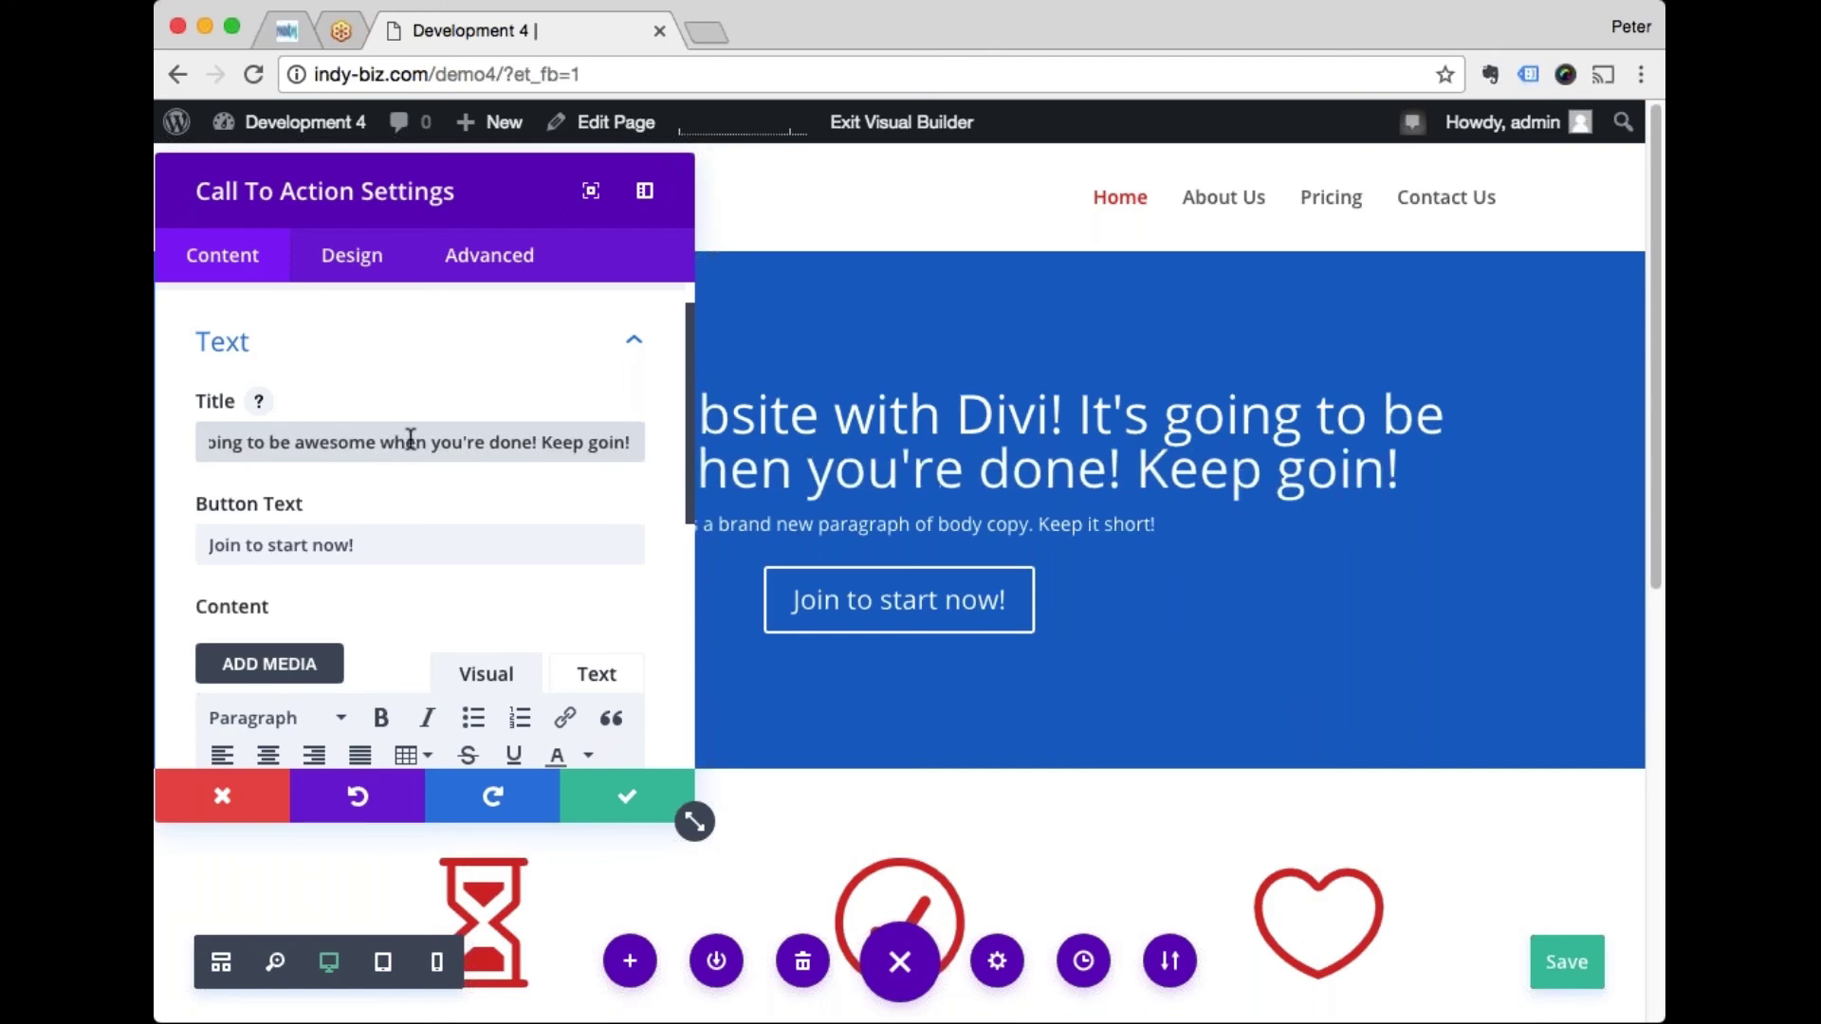
key(BackSpace)
text(h)
key(BackSpace)
text(g!)
key(super+s)
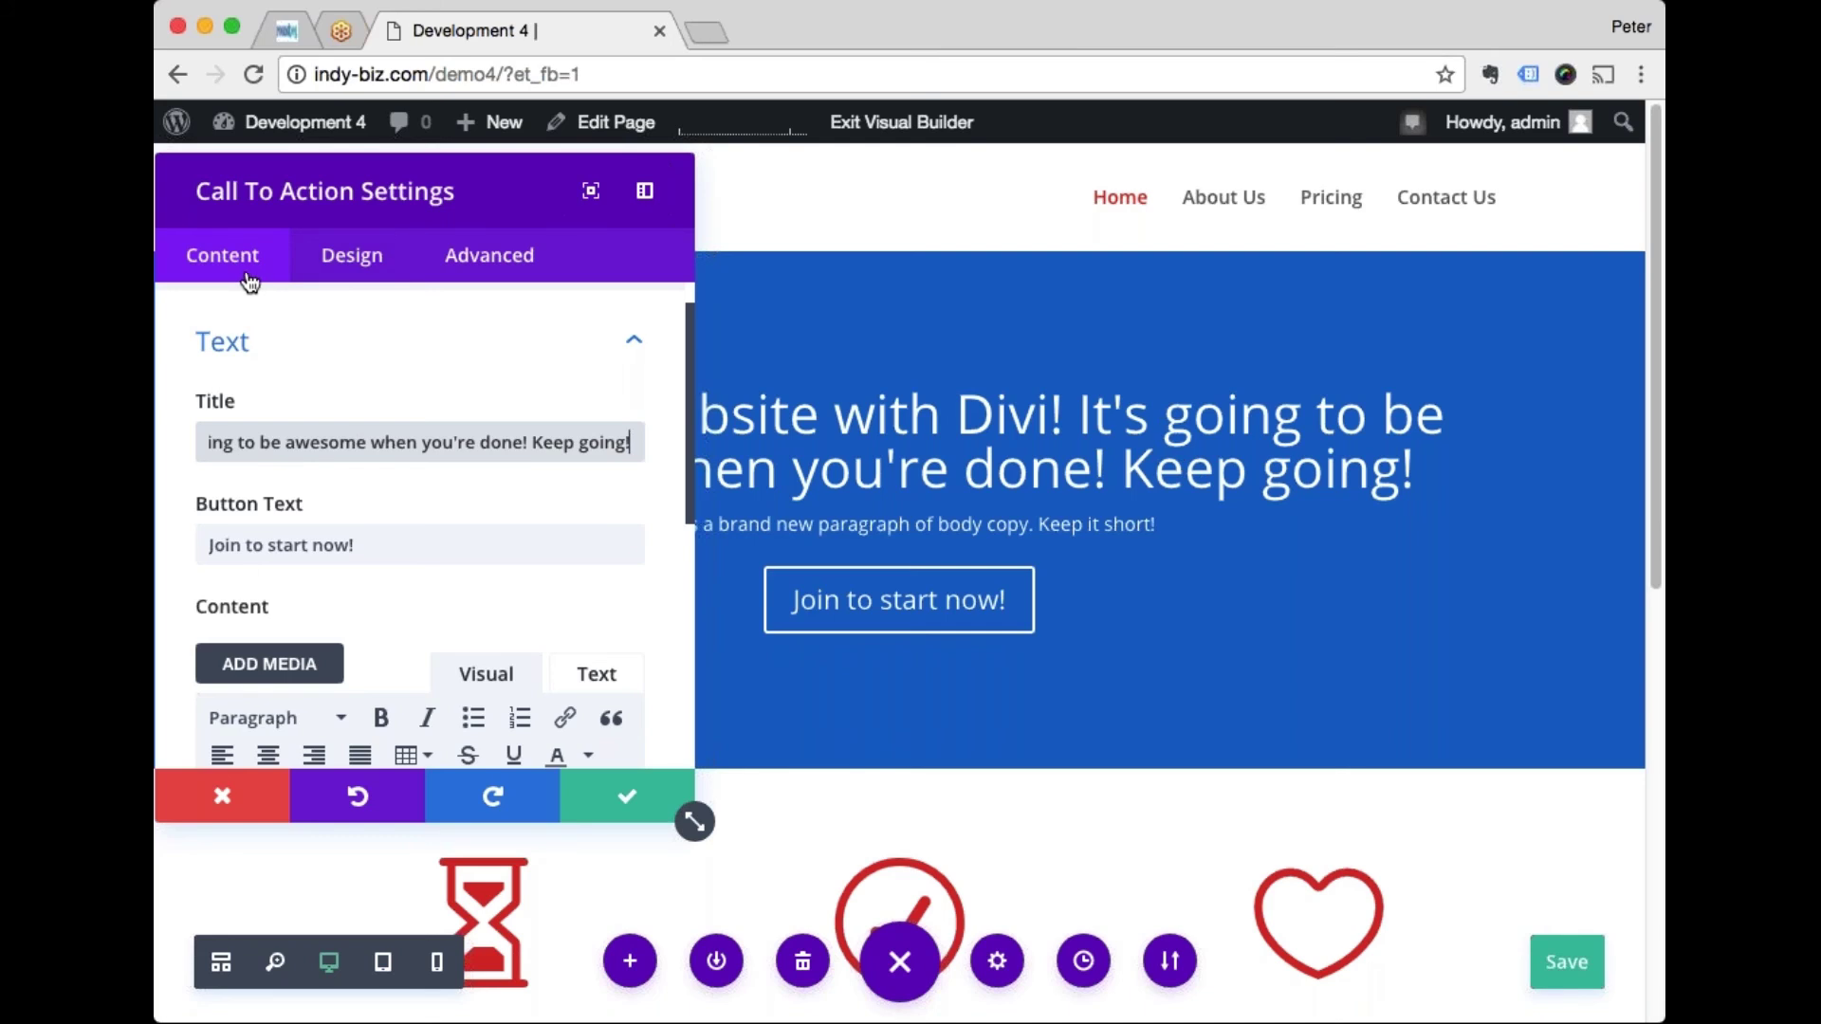
Step: Set the header font to Pacifico in the Header Text design options of the Call To Action module
click(348, 272)
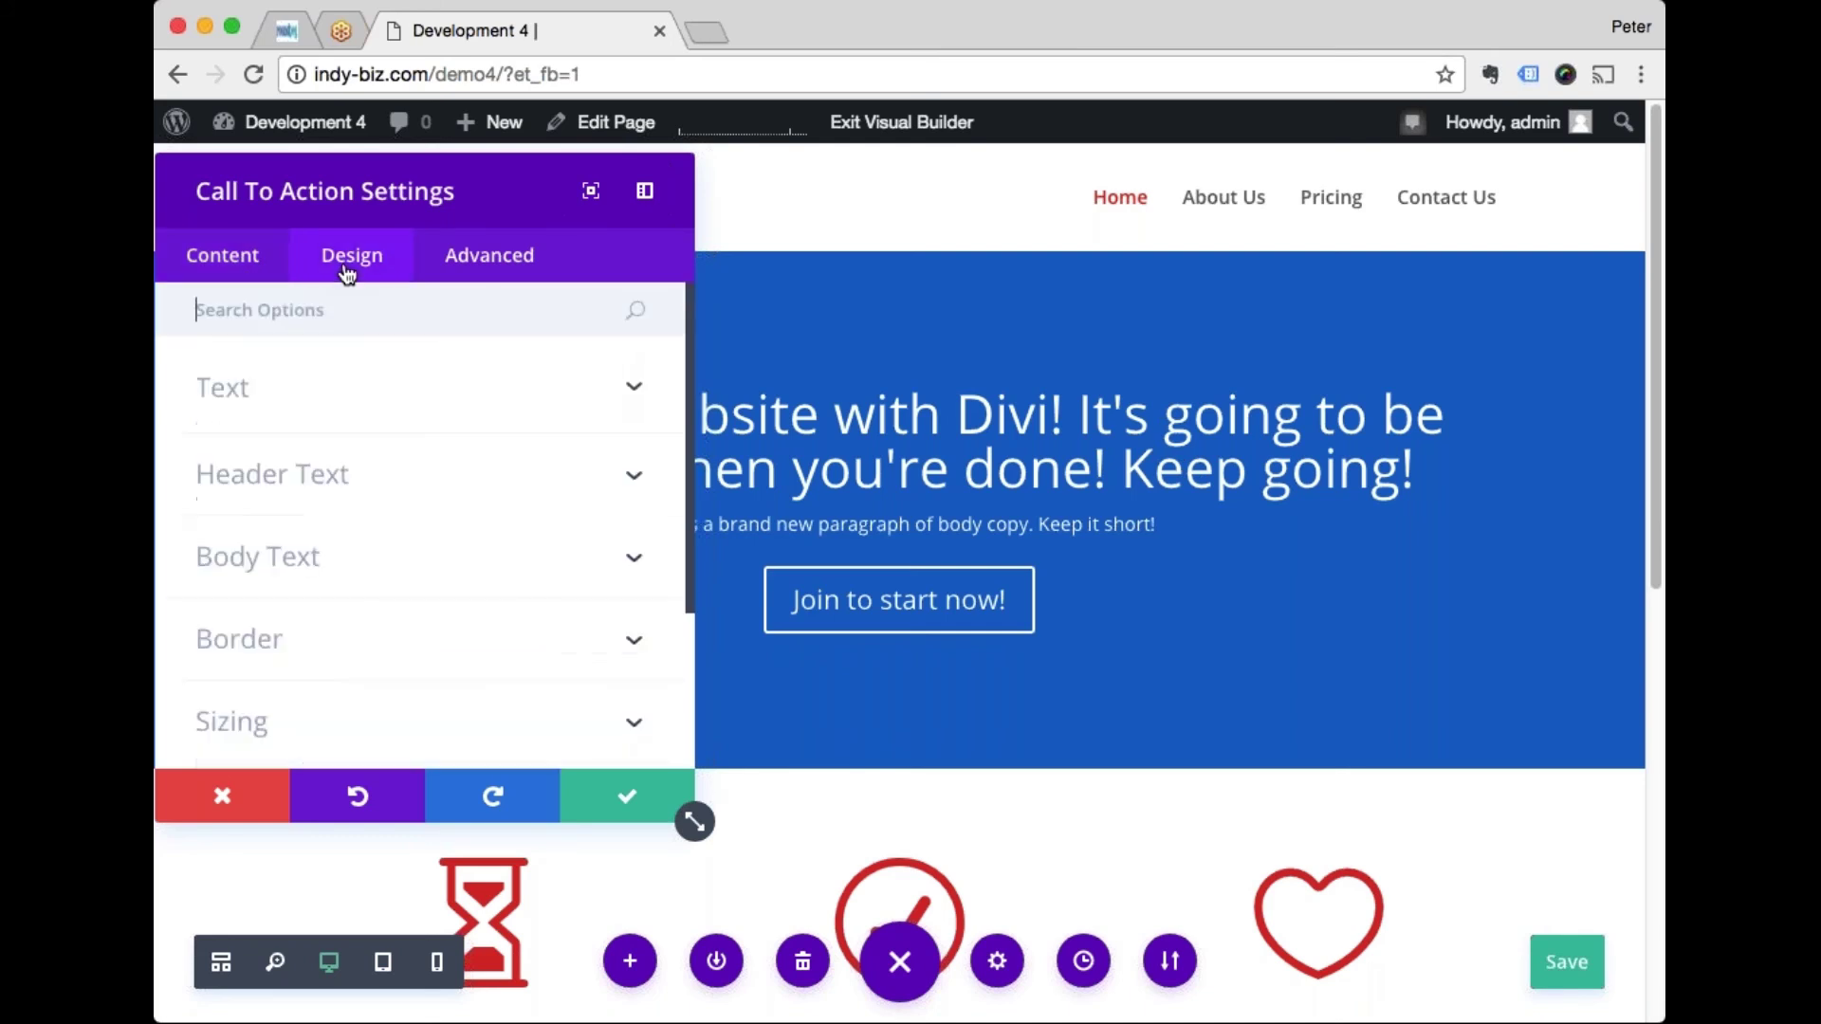
scroll(309, 408, down, 5)
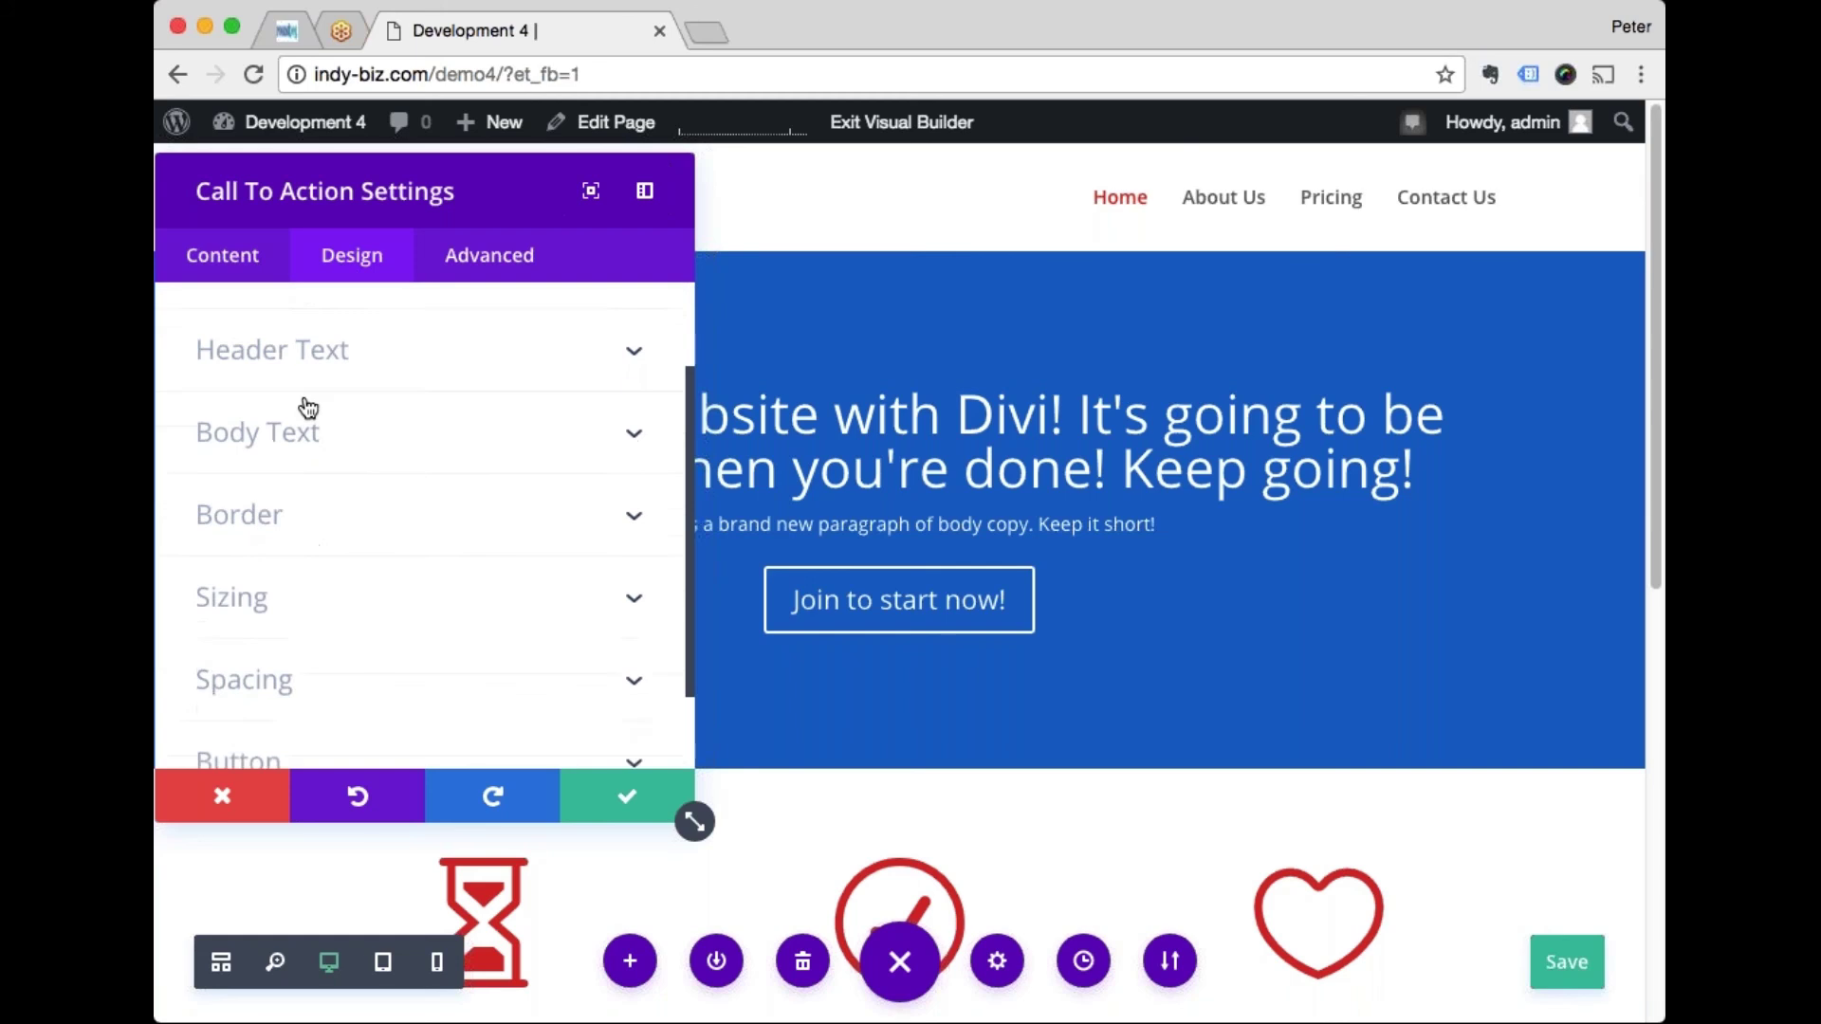
scroll(308, 407, up, 5)
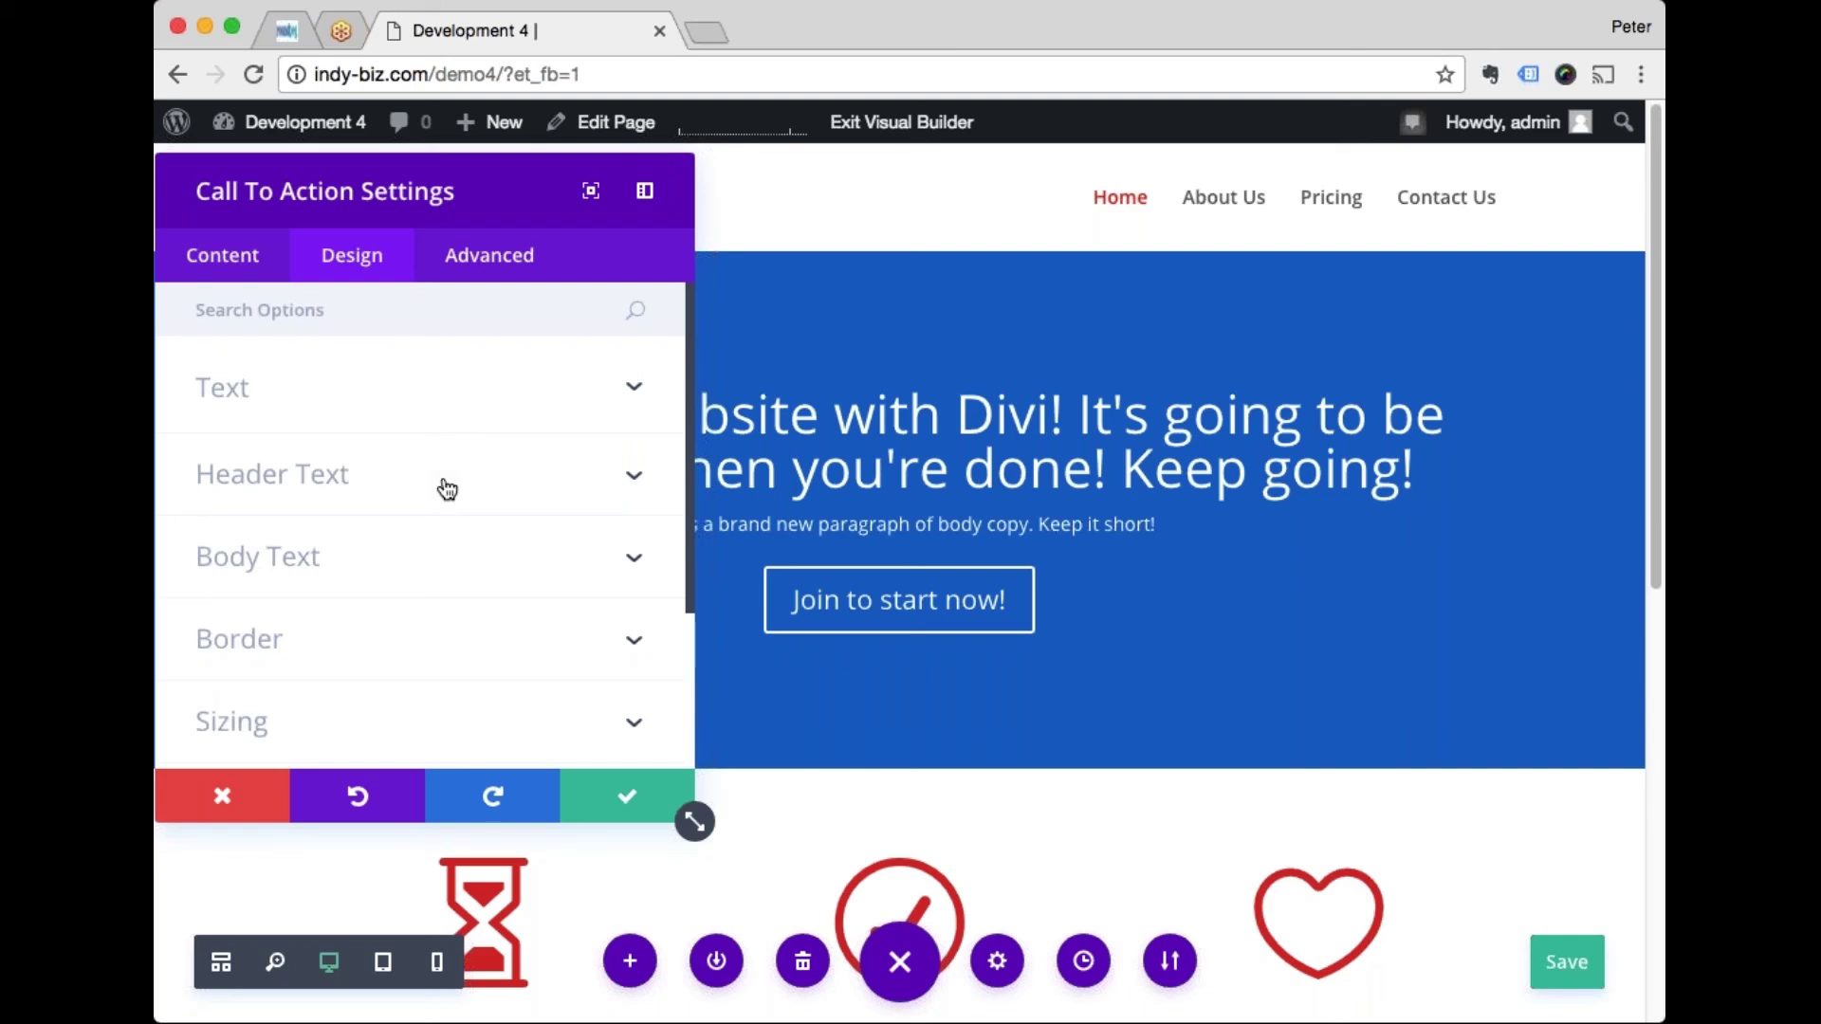
click(443, 489)
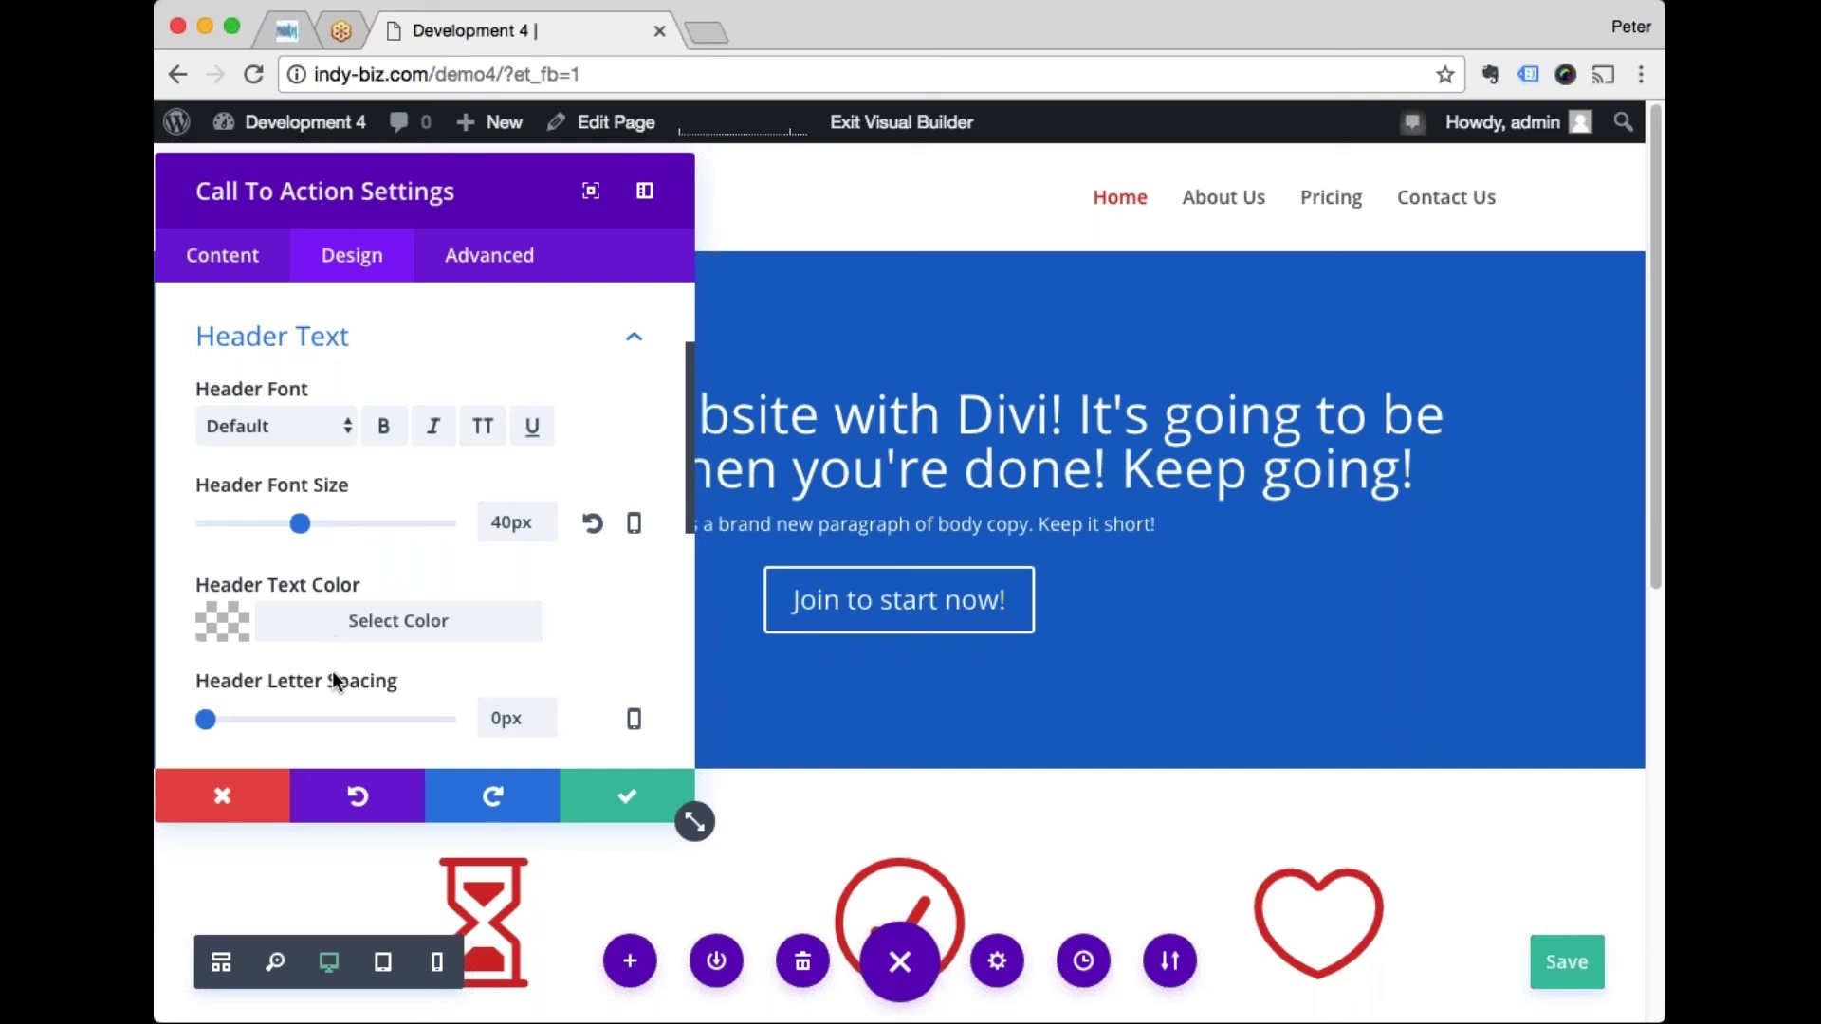
click(323, 768)
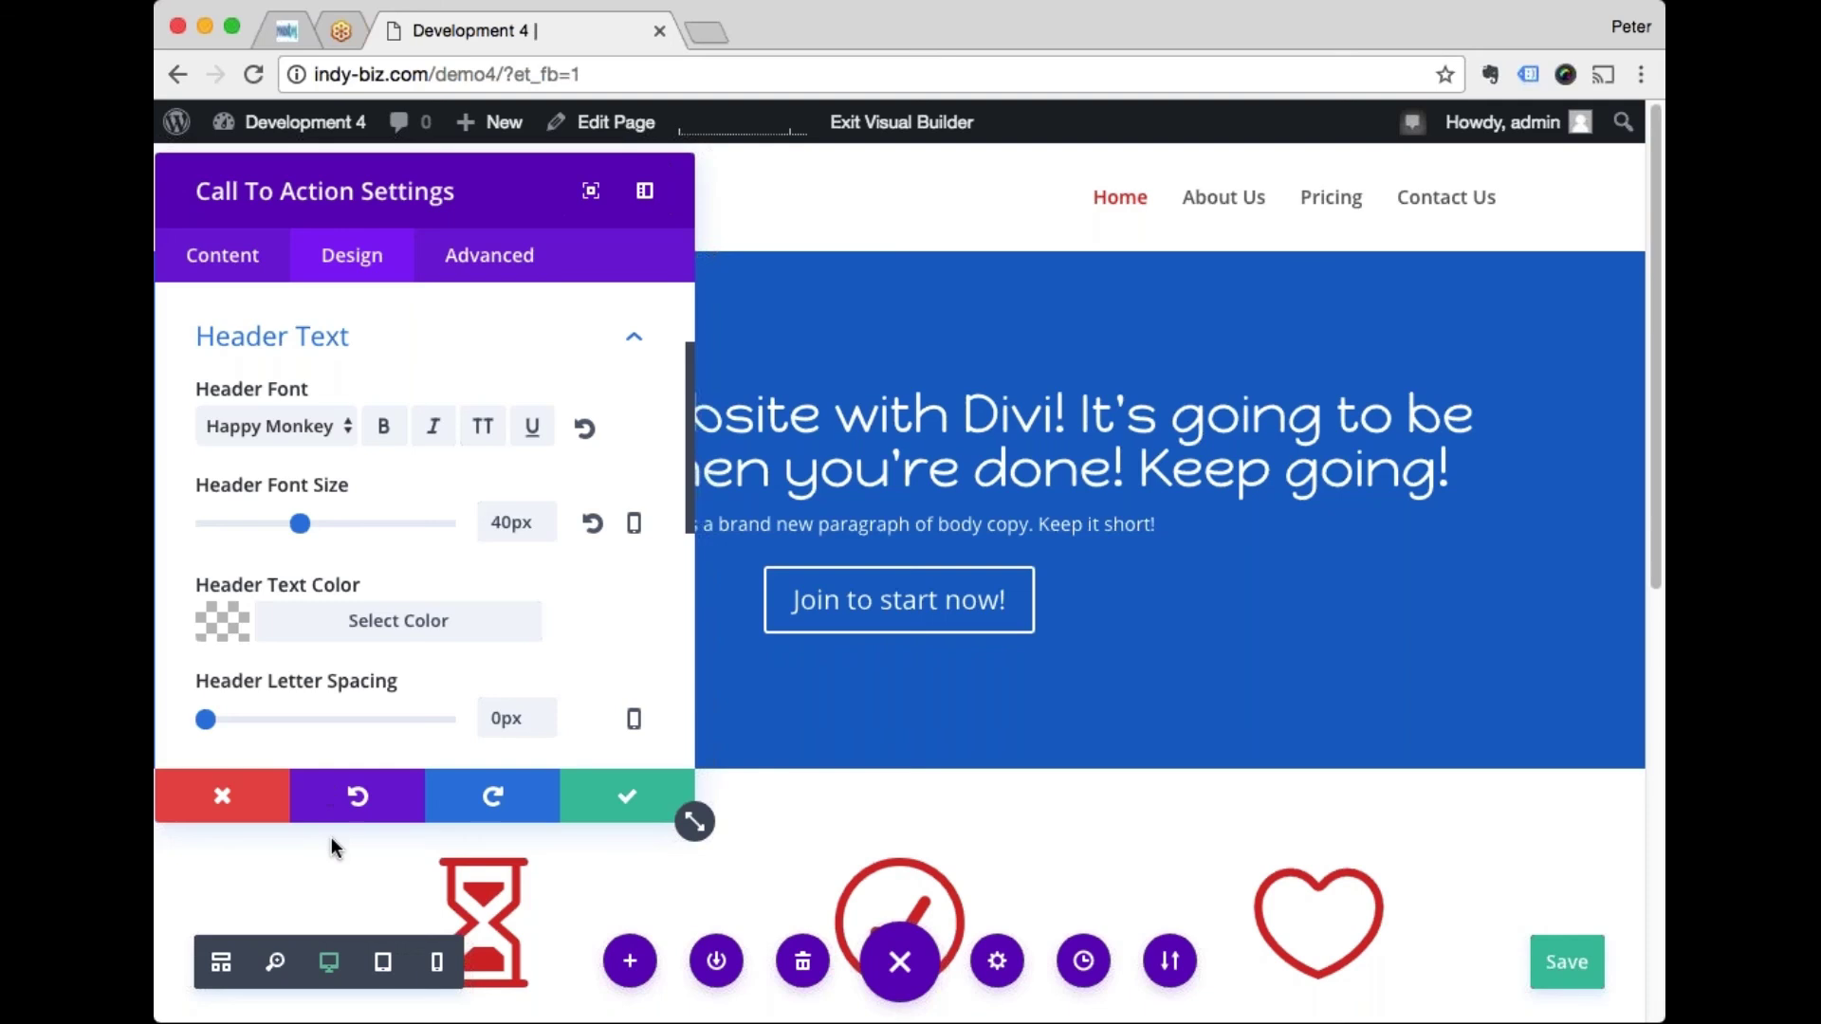
key(super+z)
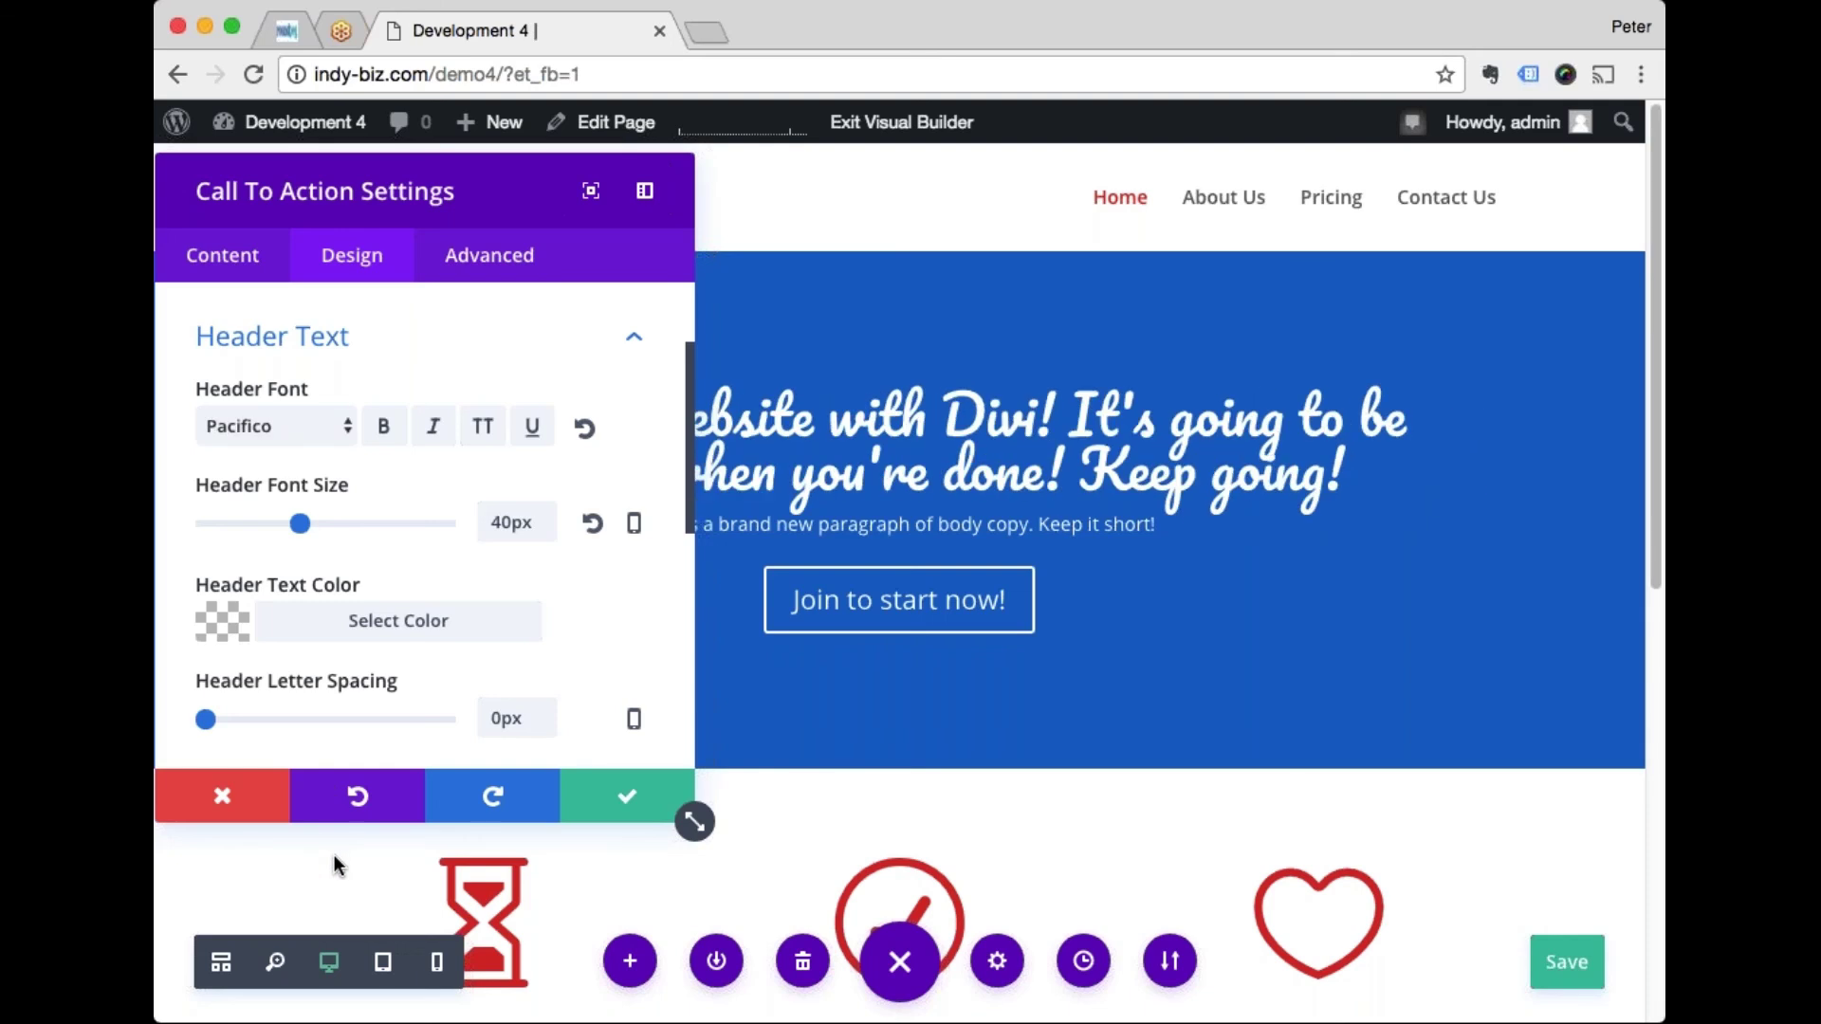
Step: Set the header line height to 1.3em, then apply the Call To Action settings and save the page
mouse_move(418, 165)
mouse_down()
mouse_move(828, 401)
mouse_move(851, 545)
mouse_move(522, 202)
mouse_move(343, 163)
mouse_move(449, 172)
mouse_up()
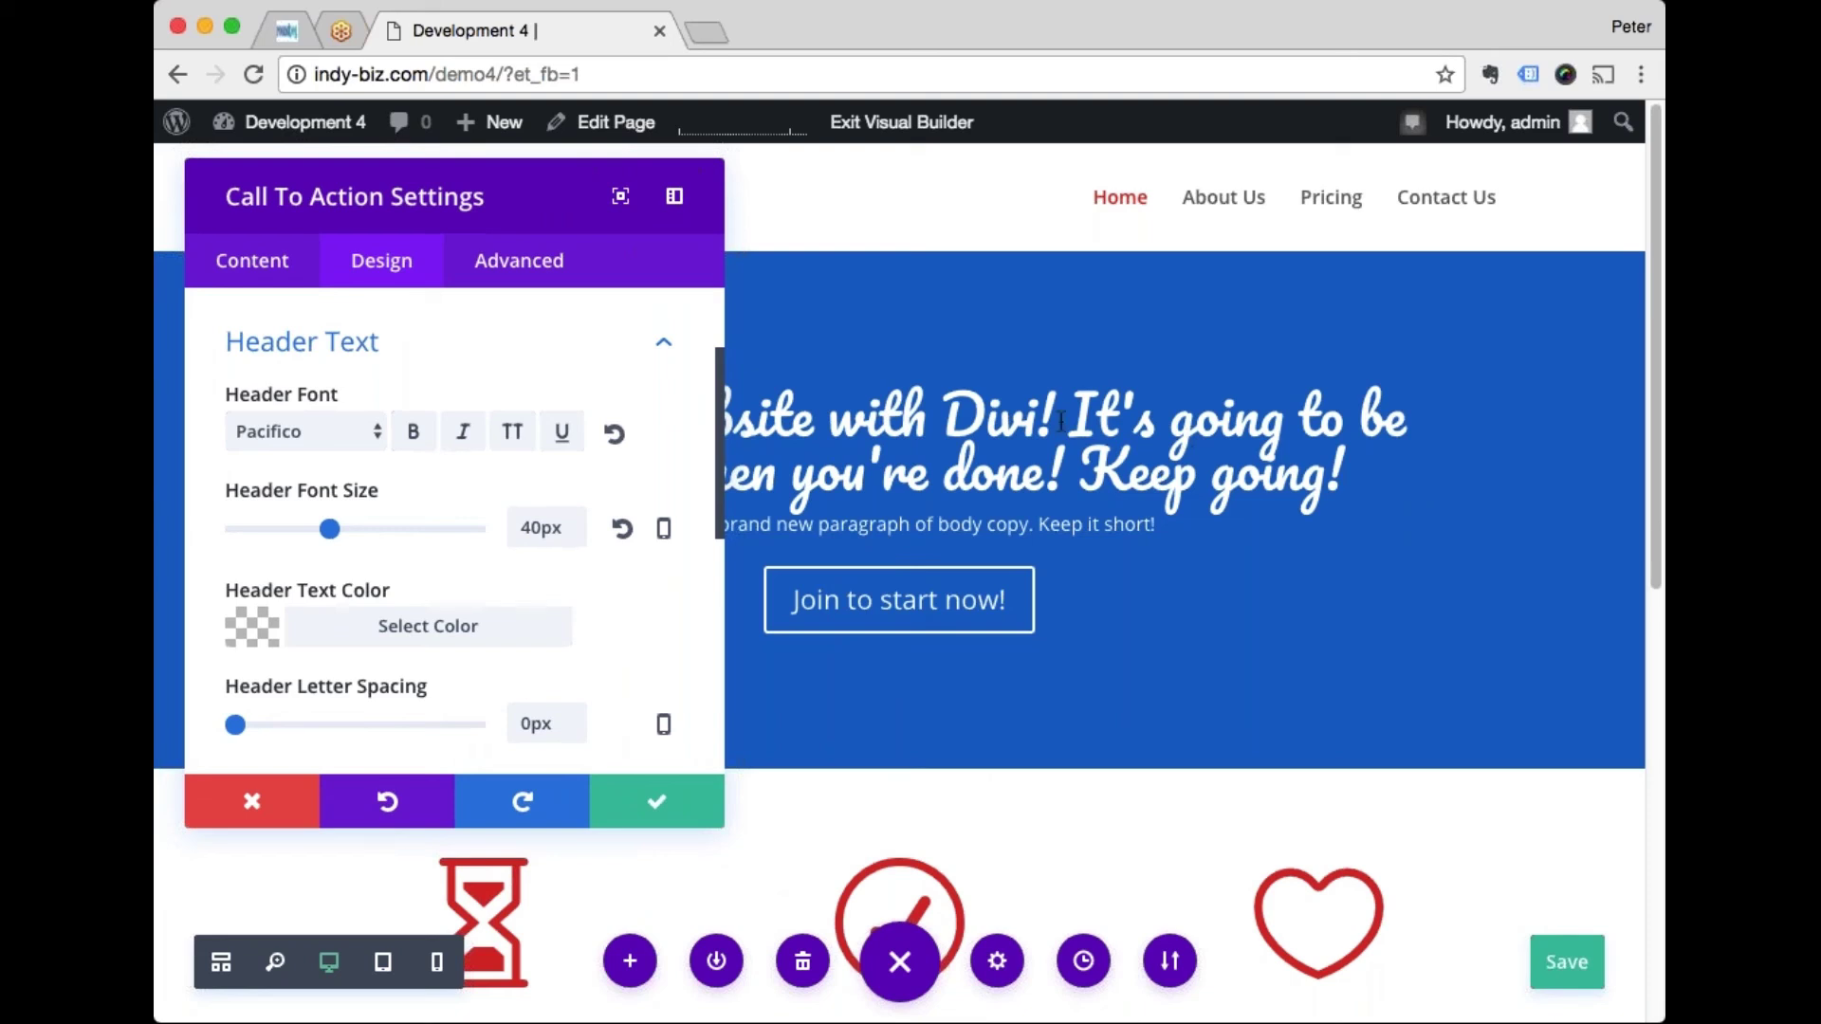
scroll(725, 828, down, 5)
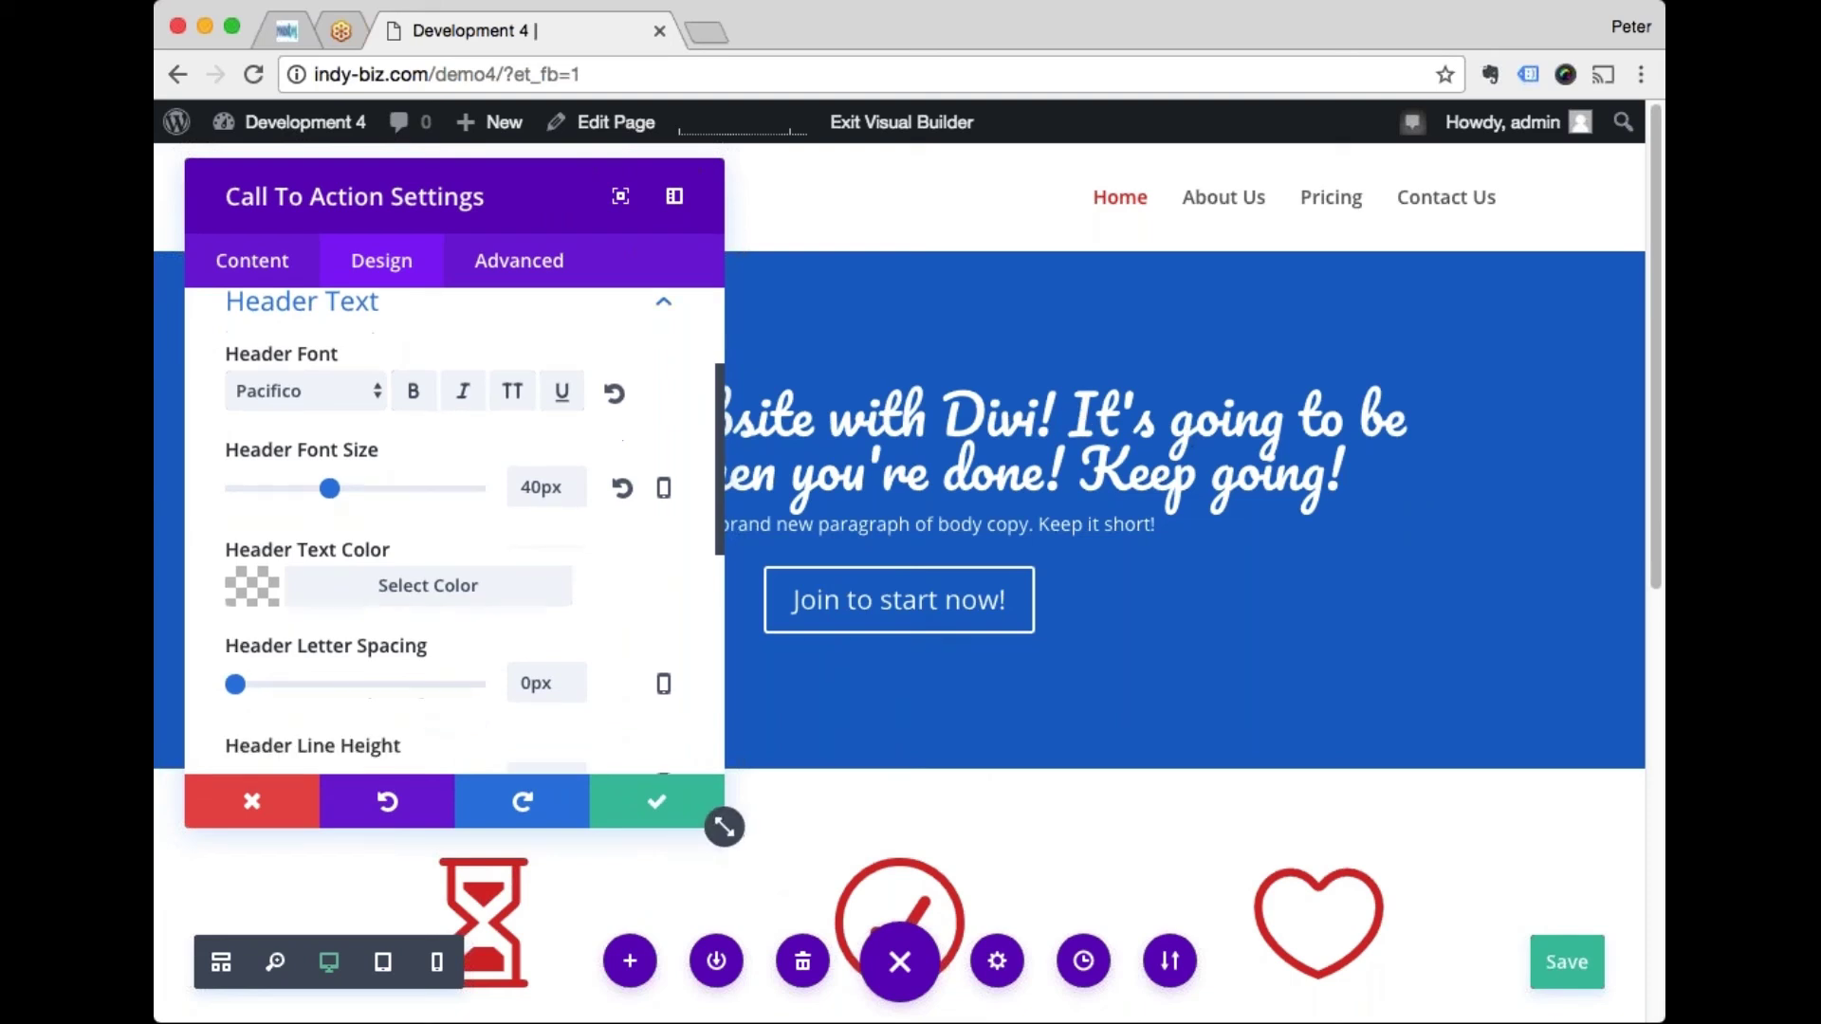
scroll(455, 531, down, 2)
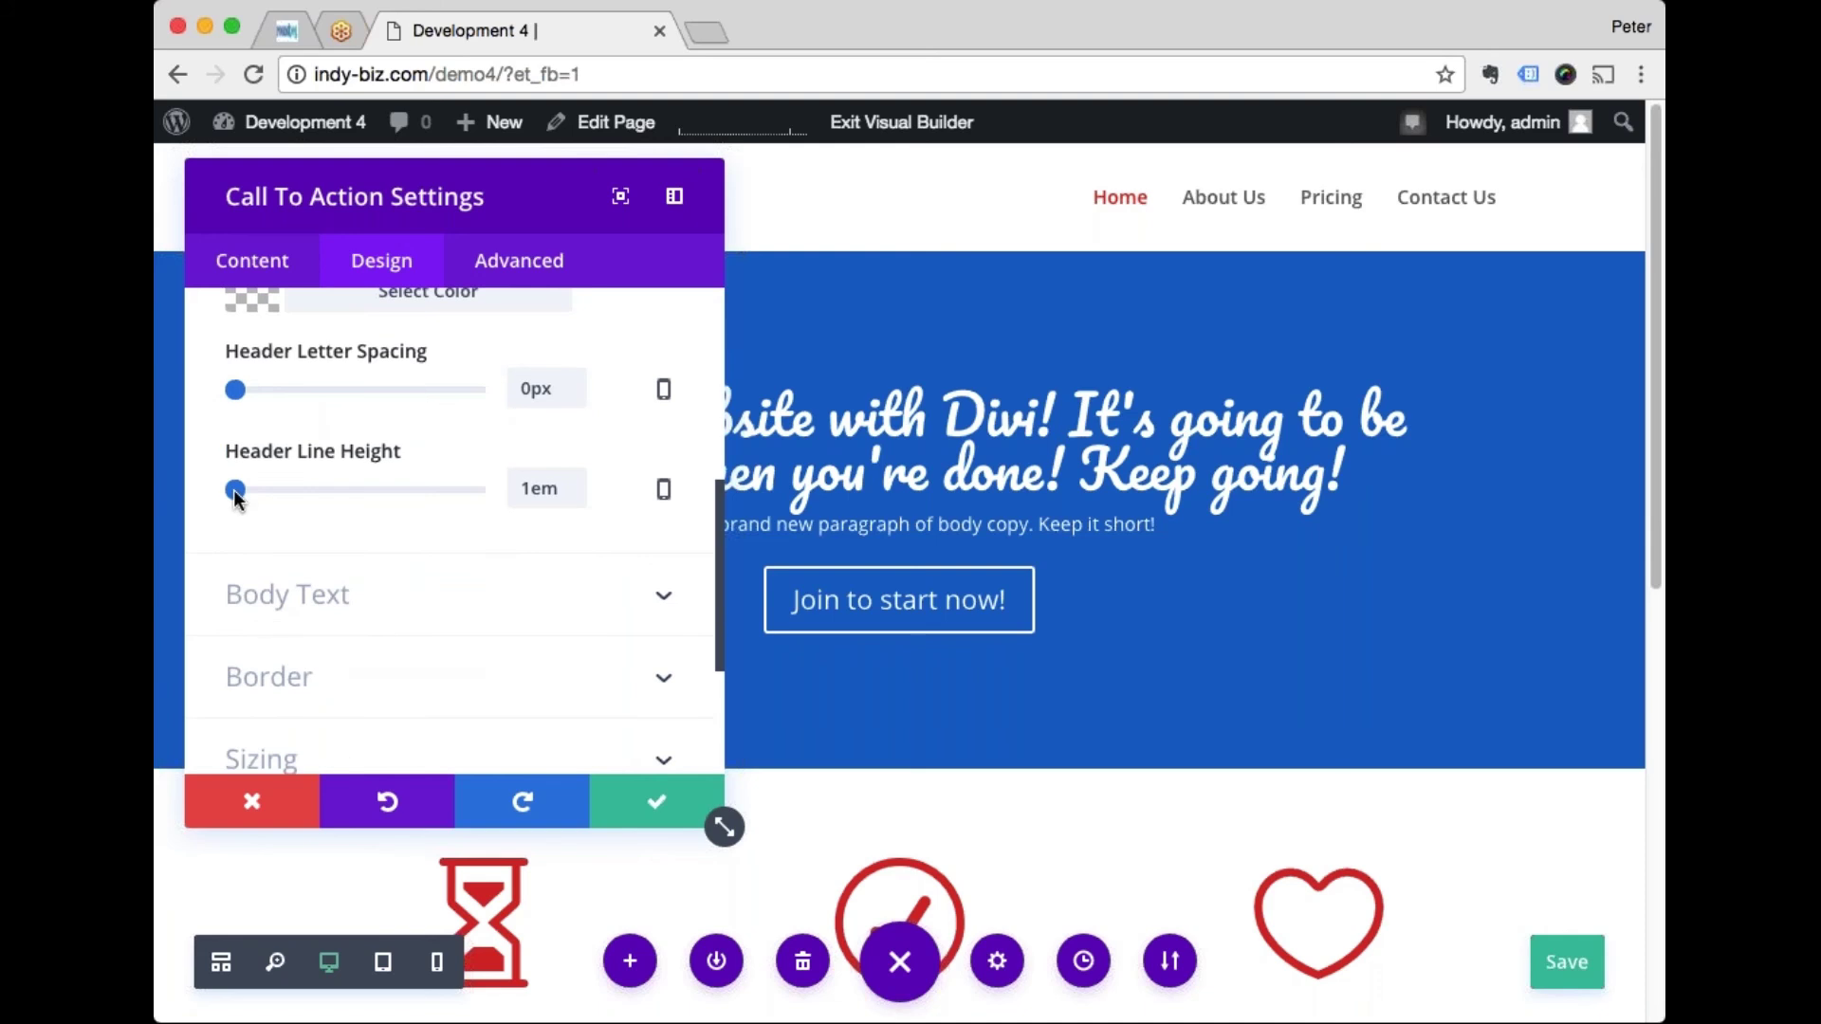
drag(237, 500, 281, 494)
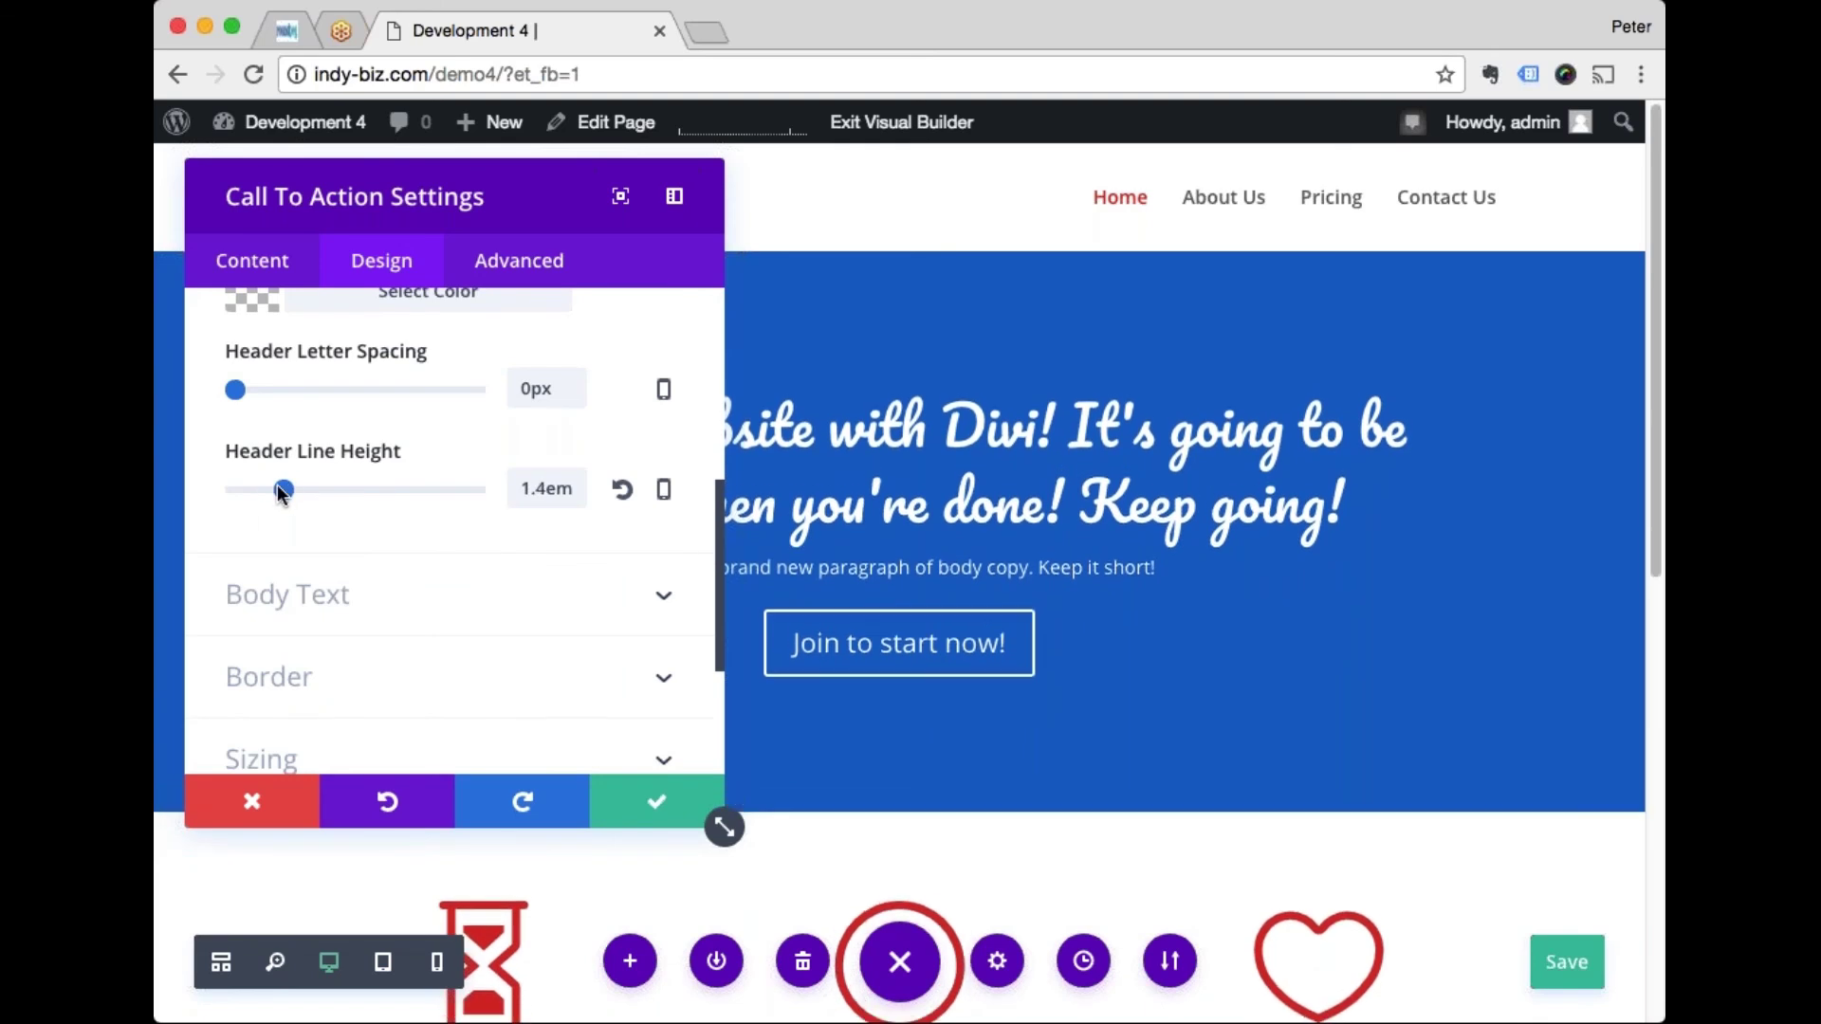
drag(281, 491, 274, 493)
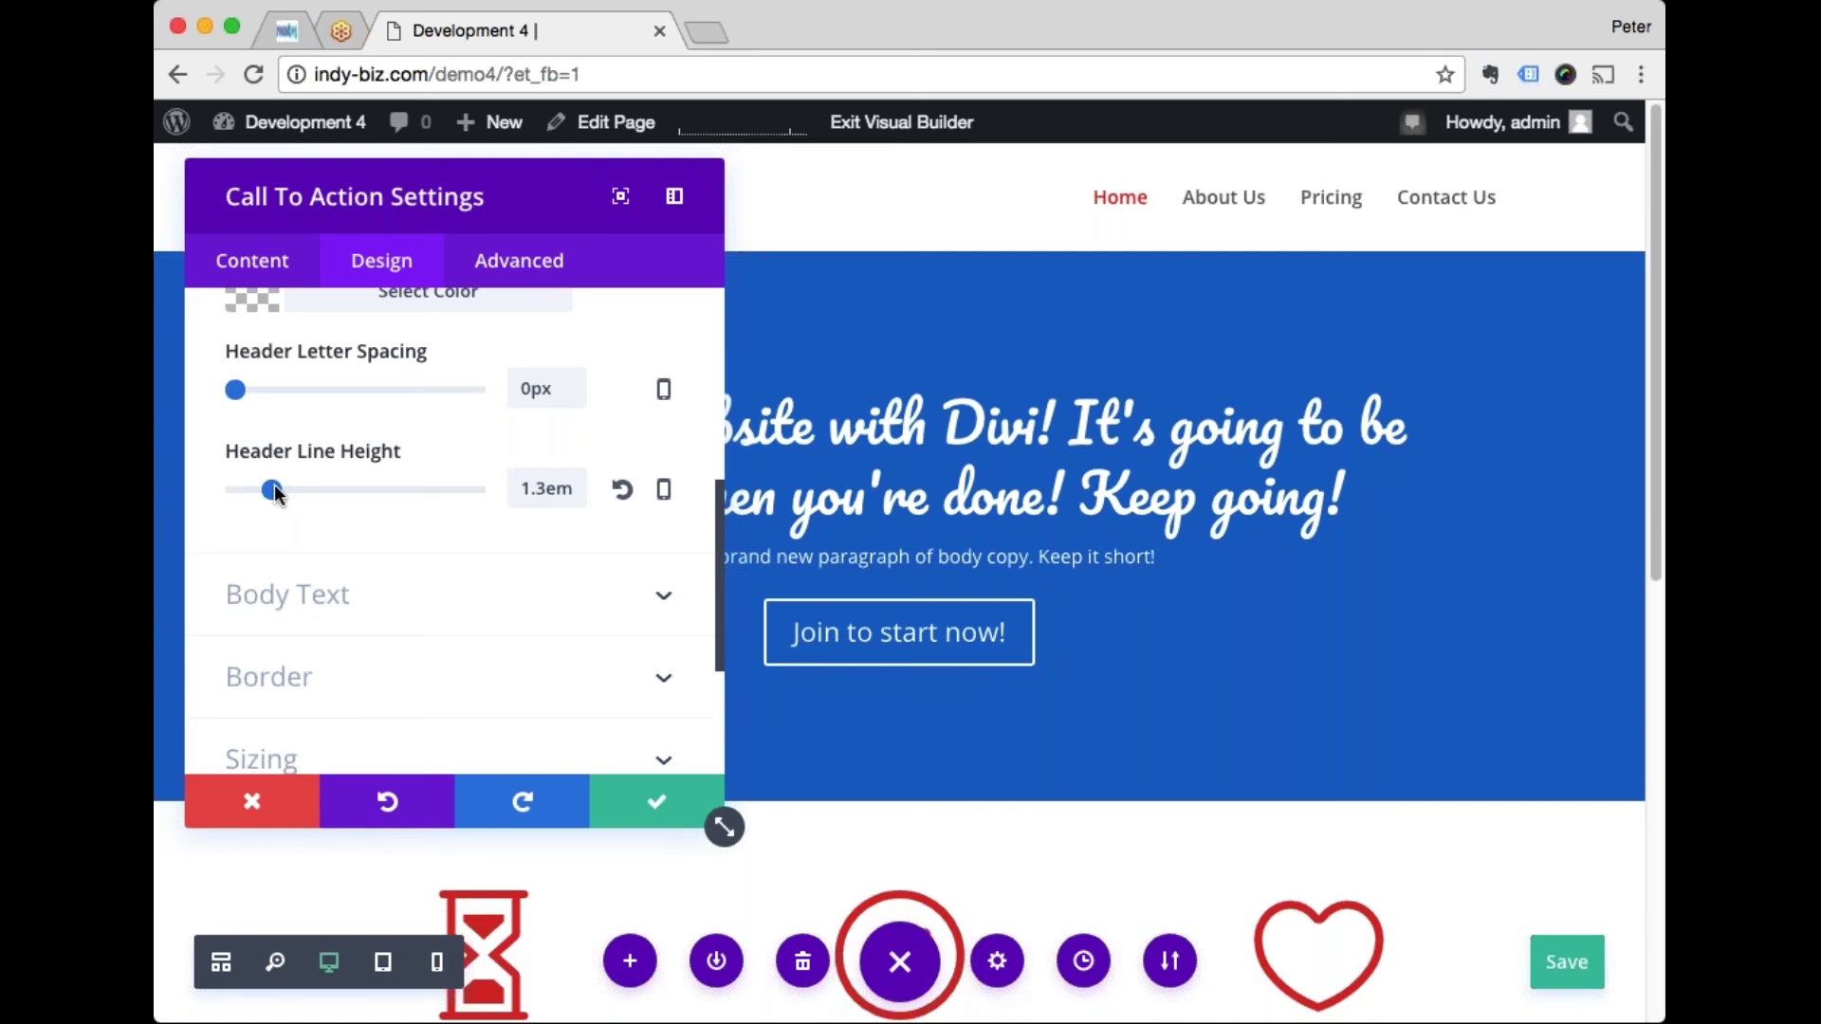
click(664, 813)
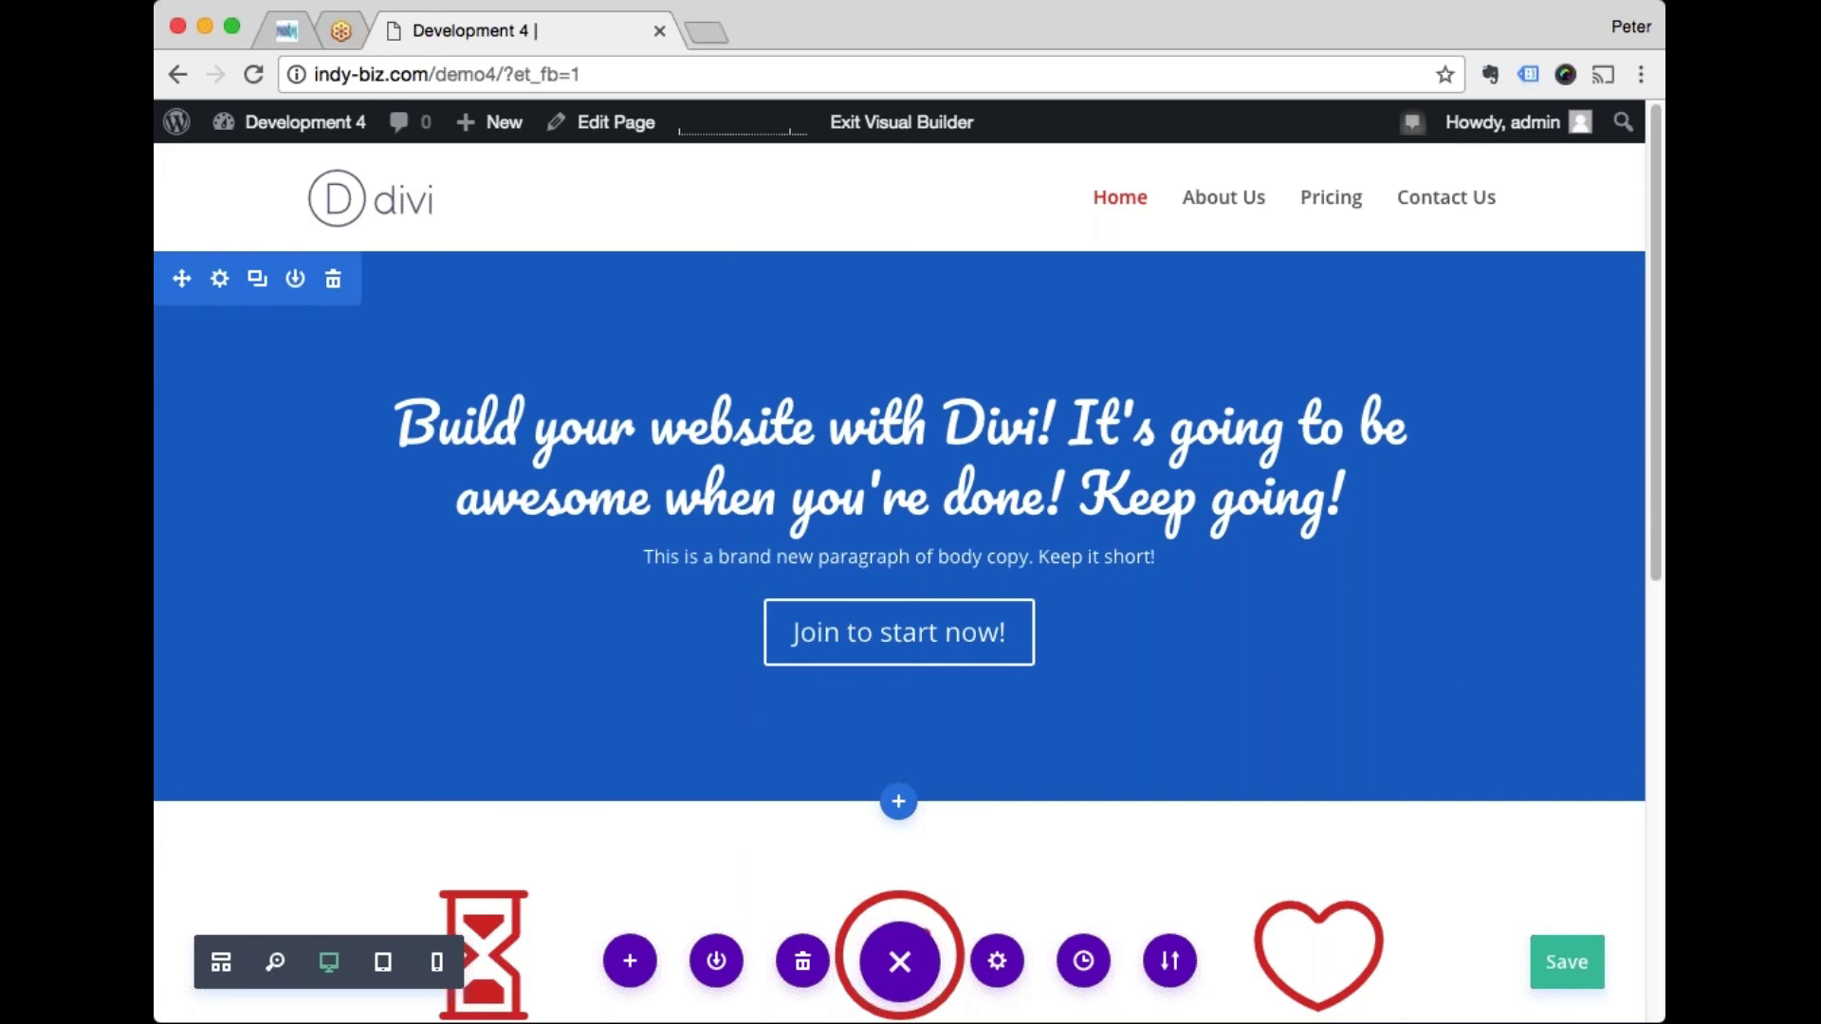
click(1570, 974)
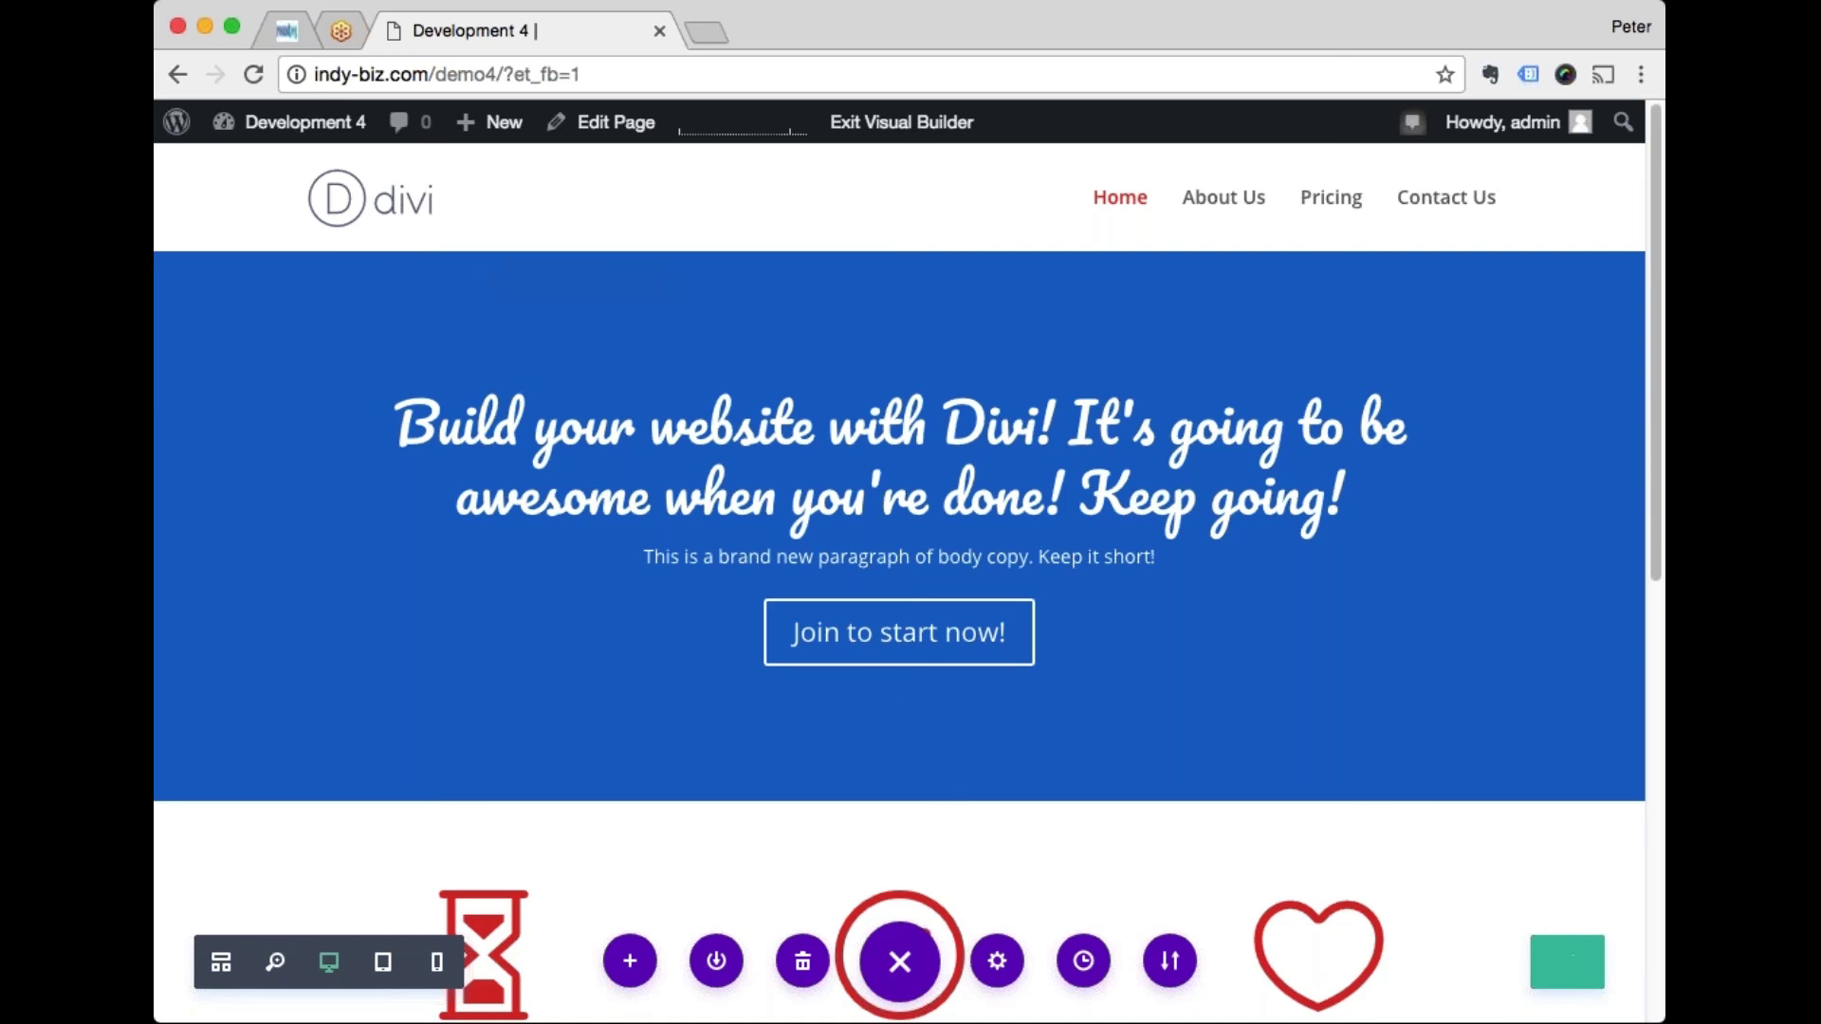
Step: Insert a new row with three equal columns below the Efficient, Effective and Easy blurbs
scroll(899, 569, down, 5)
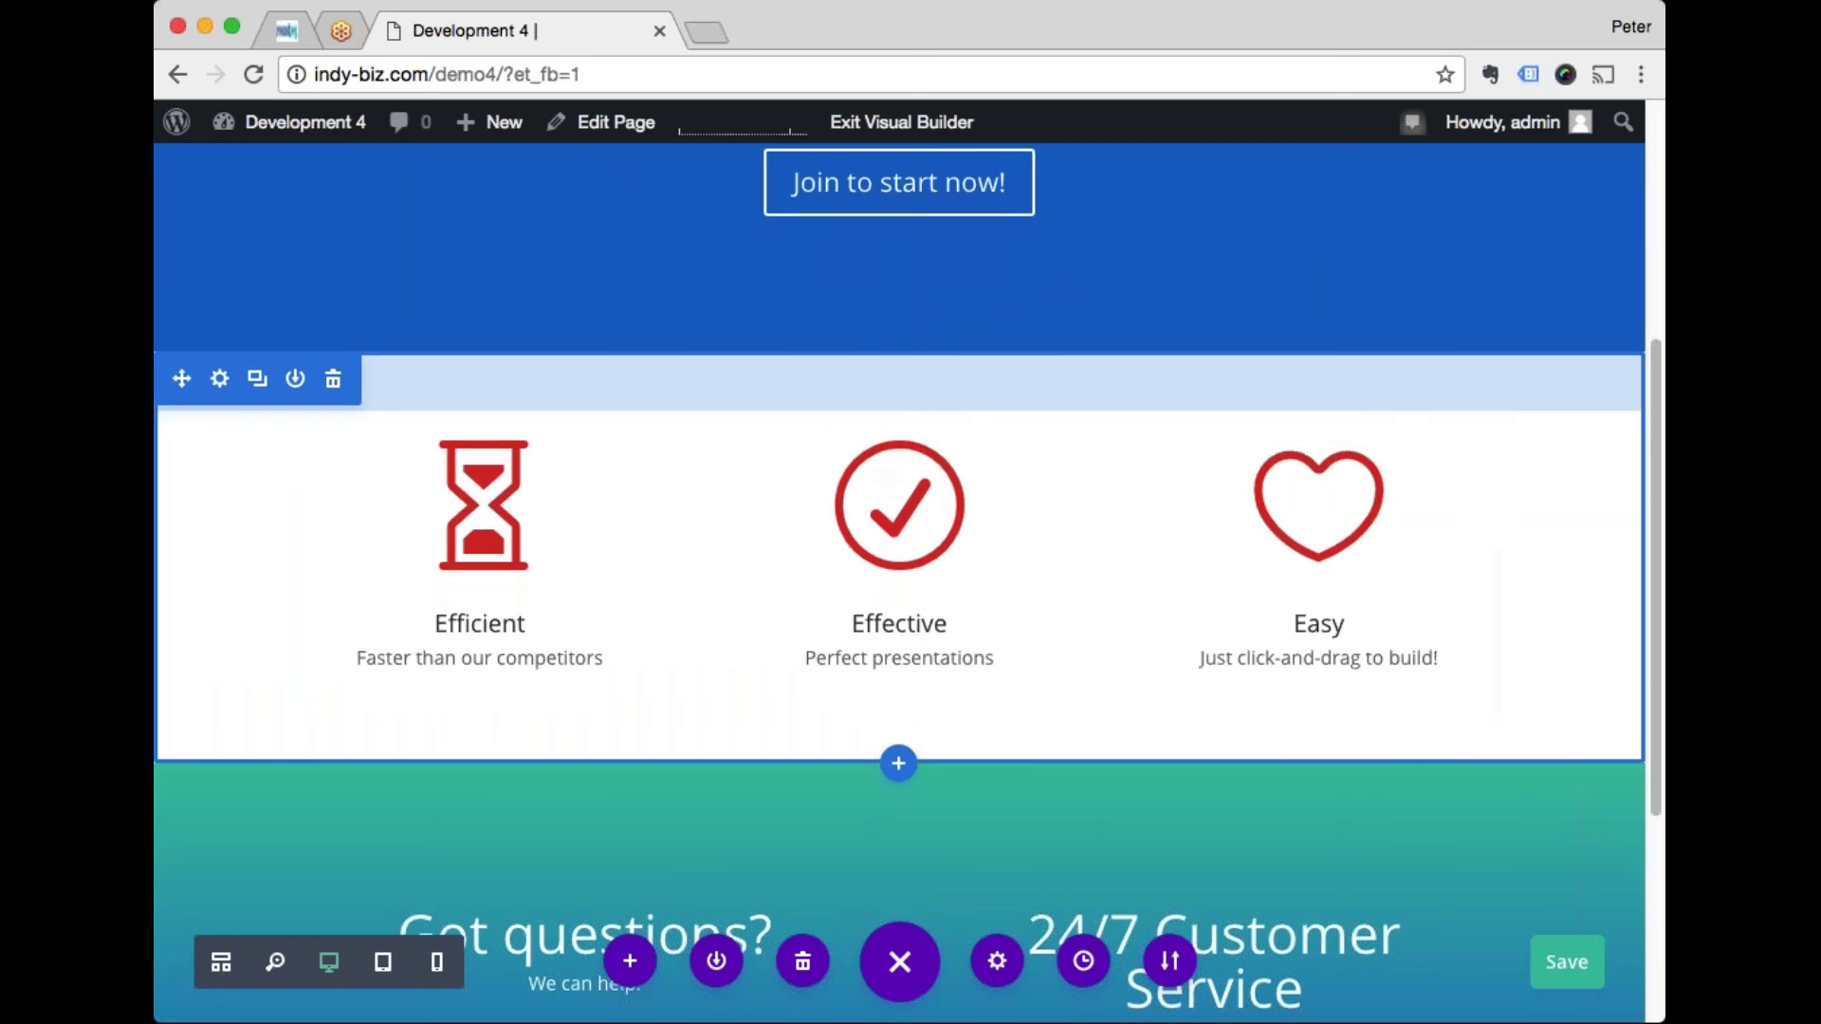
scroll(900, 569, down, 1)
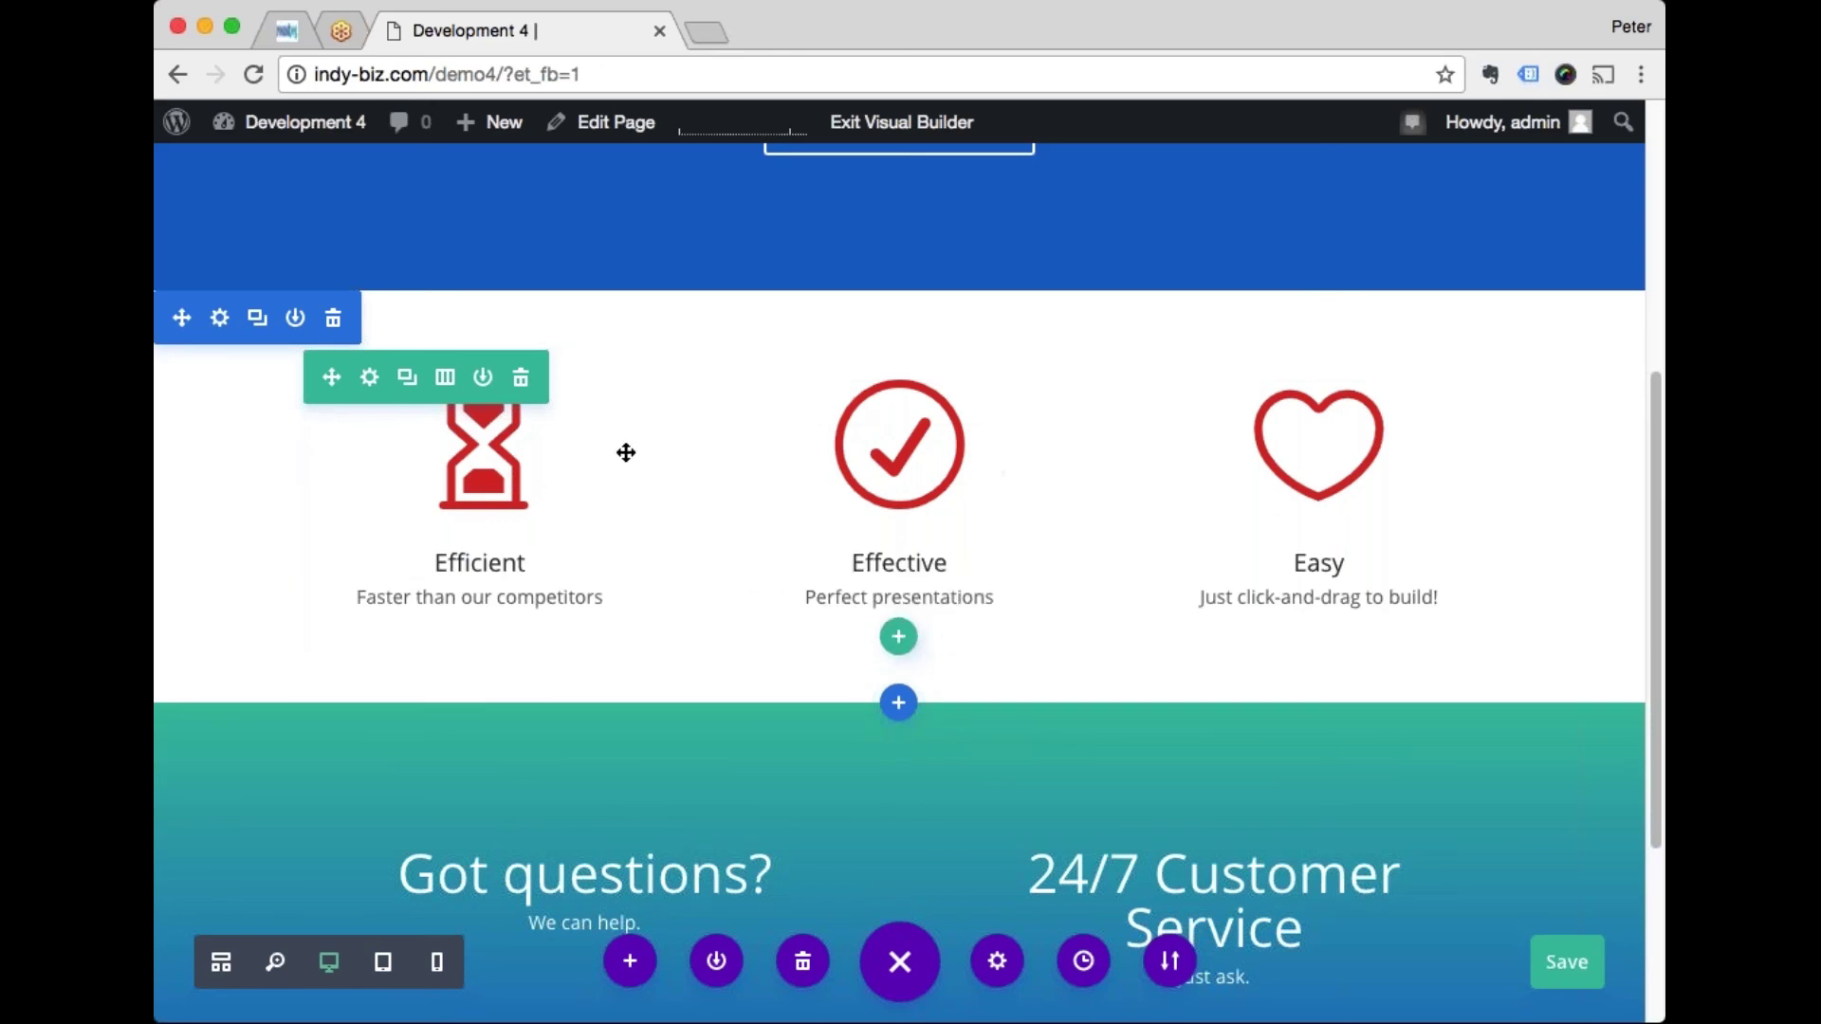
mouse_move(626, 451)
mouse_move(948, 482)
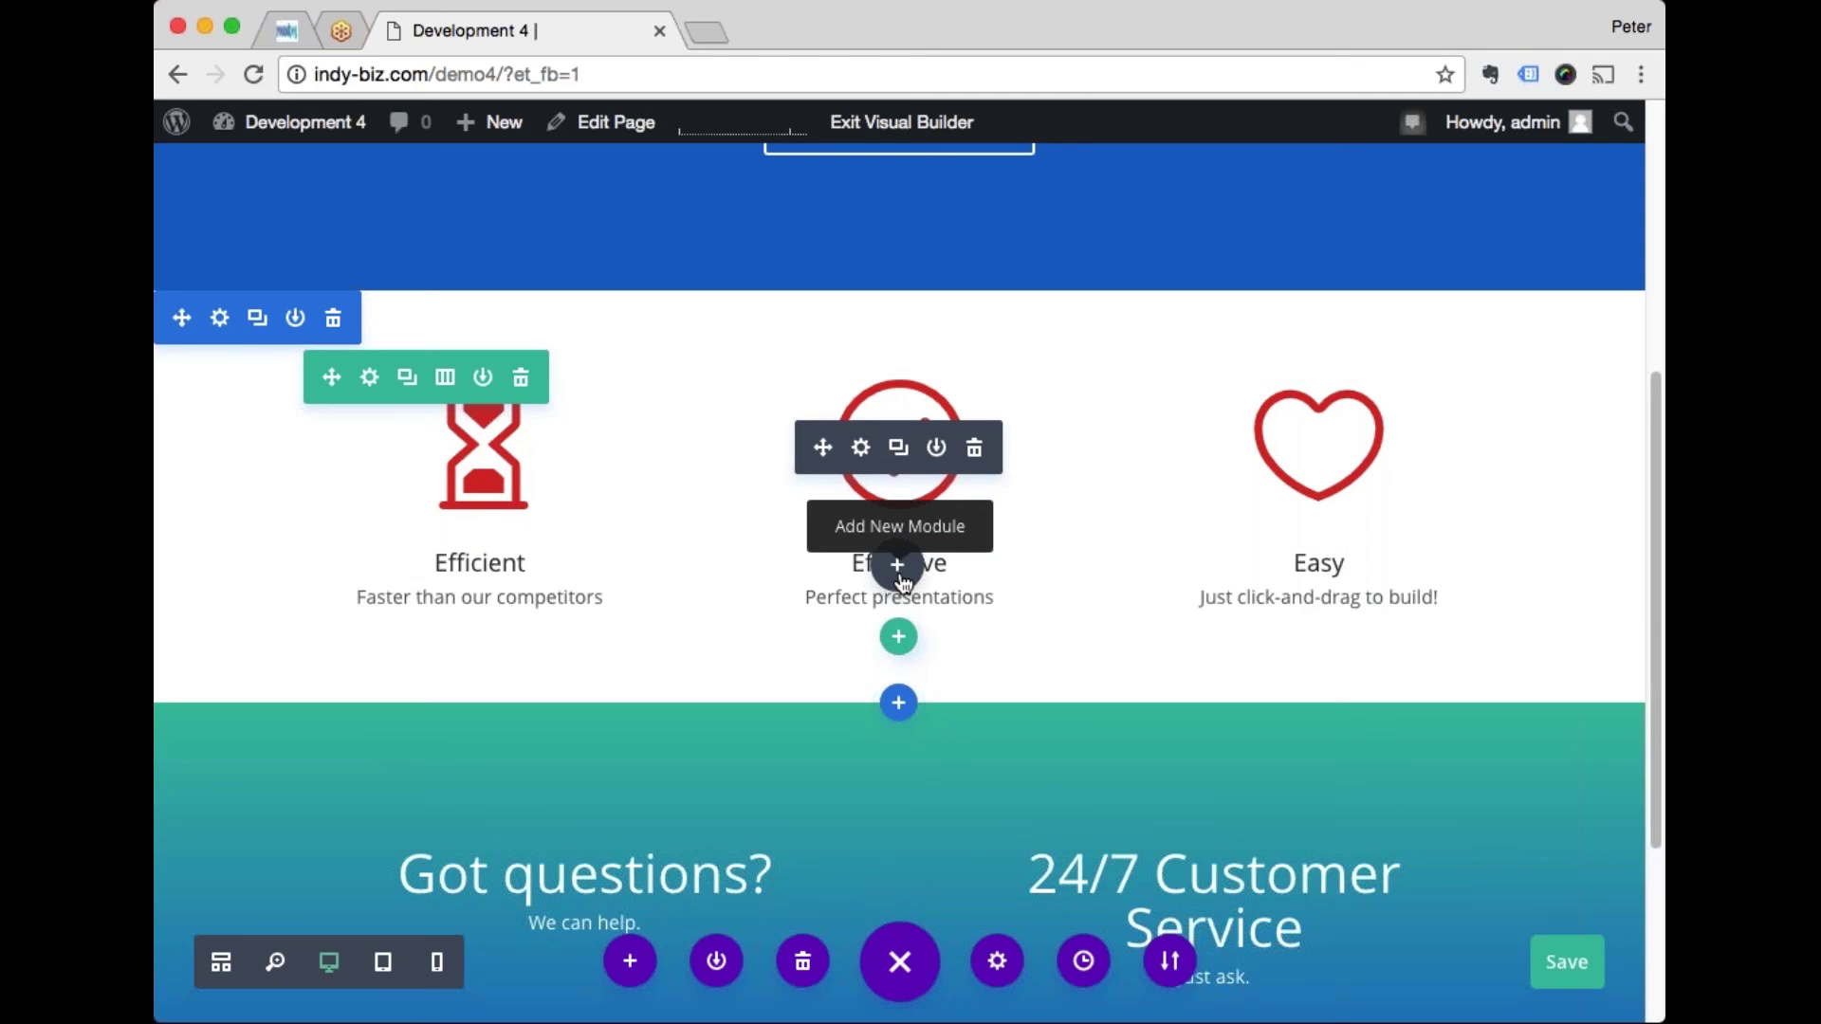
click(899, 645)
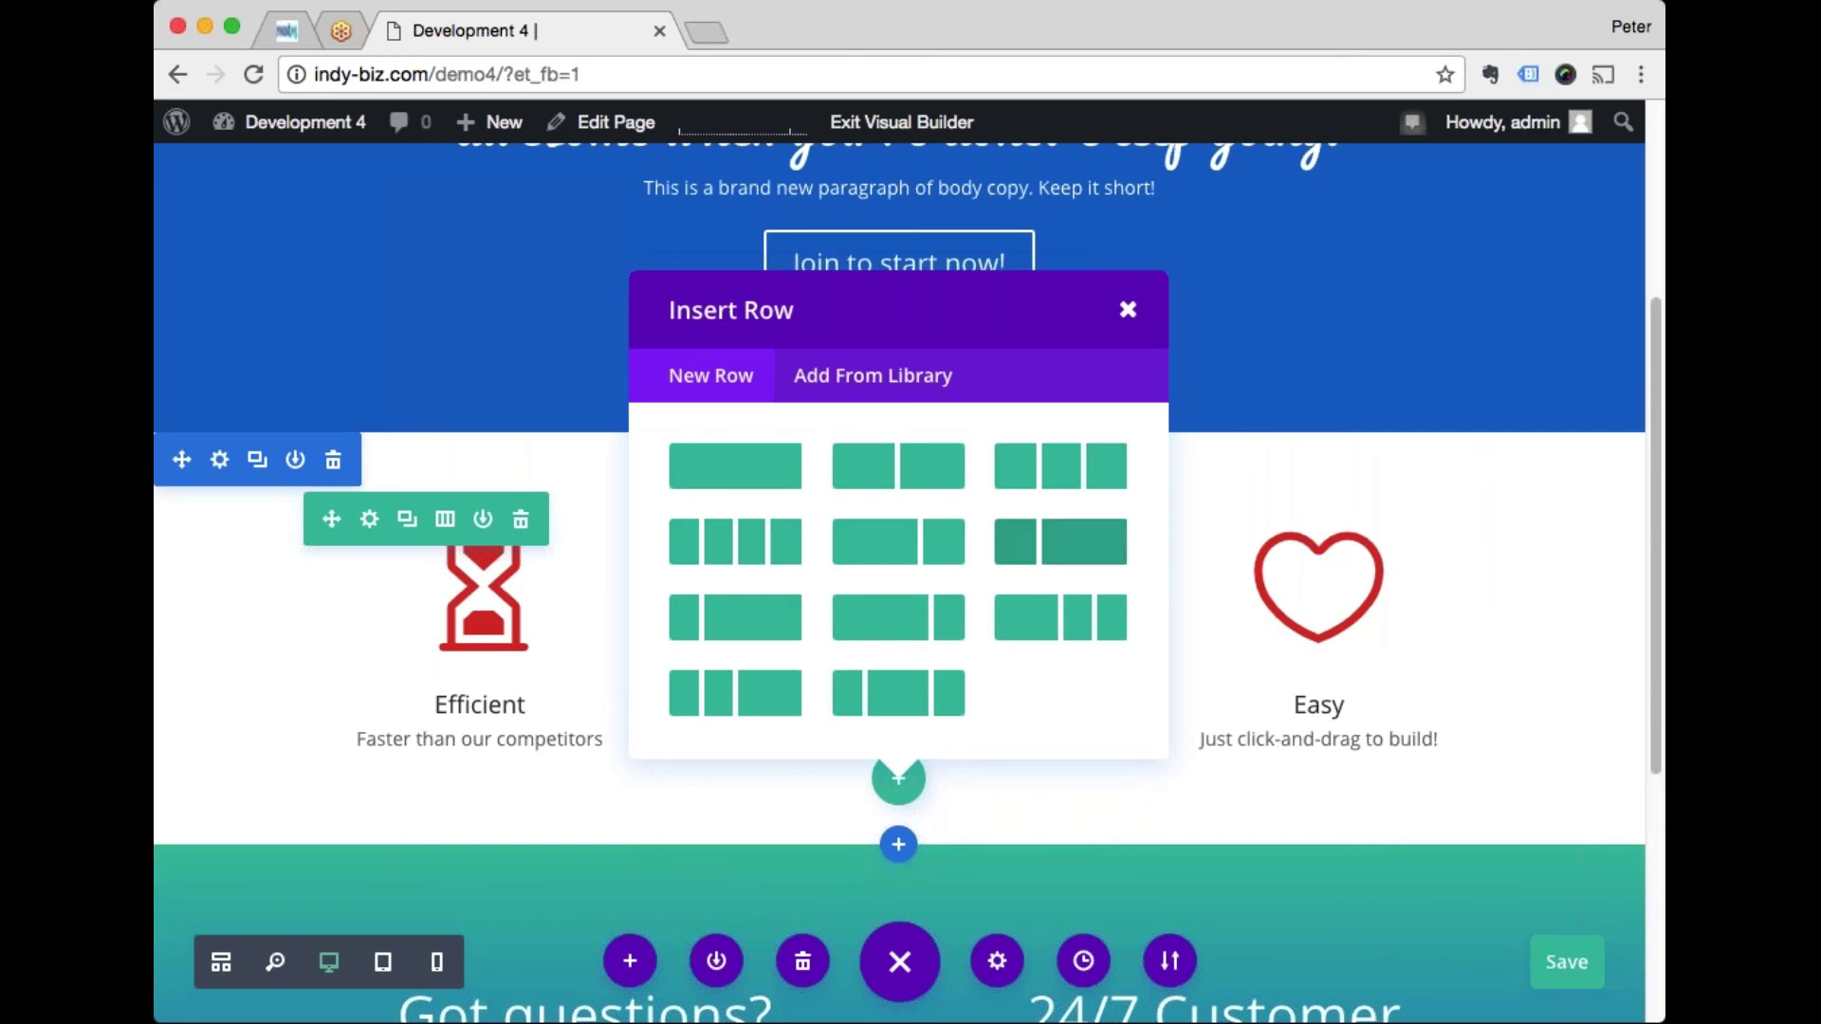
click(1119, 487)
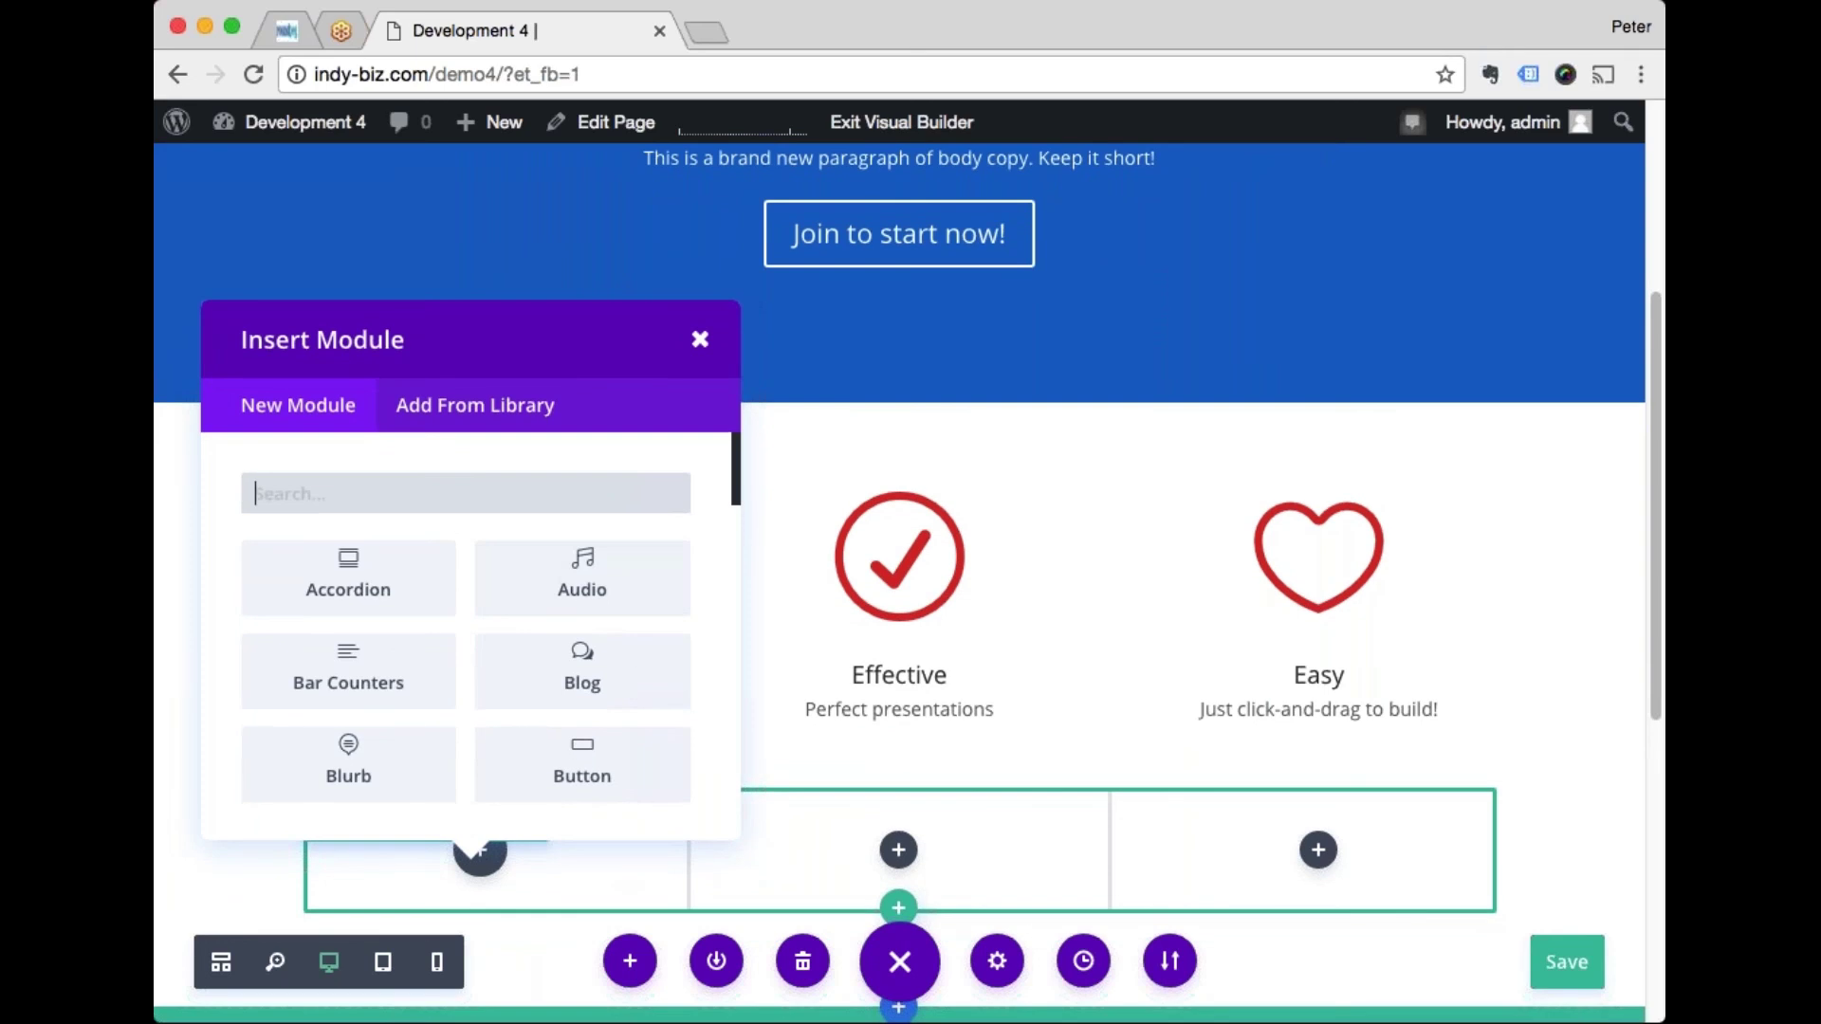
Step: Browse the available modules for the first column of the new three-column row
text(blurb)
key(ctrl+a)
key(BackSpace)
scroll(583, 645, down, 2)
scroll(583, 645, up, 2)
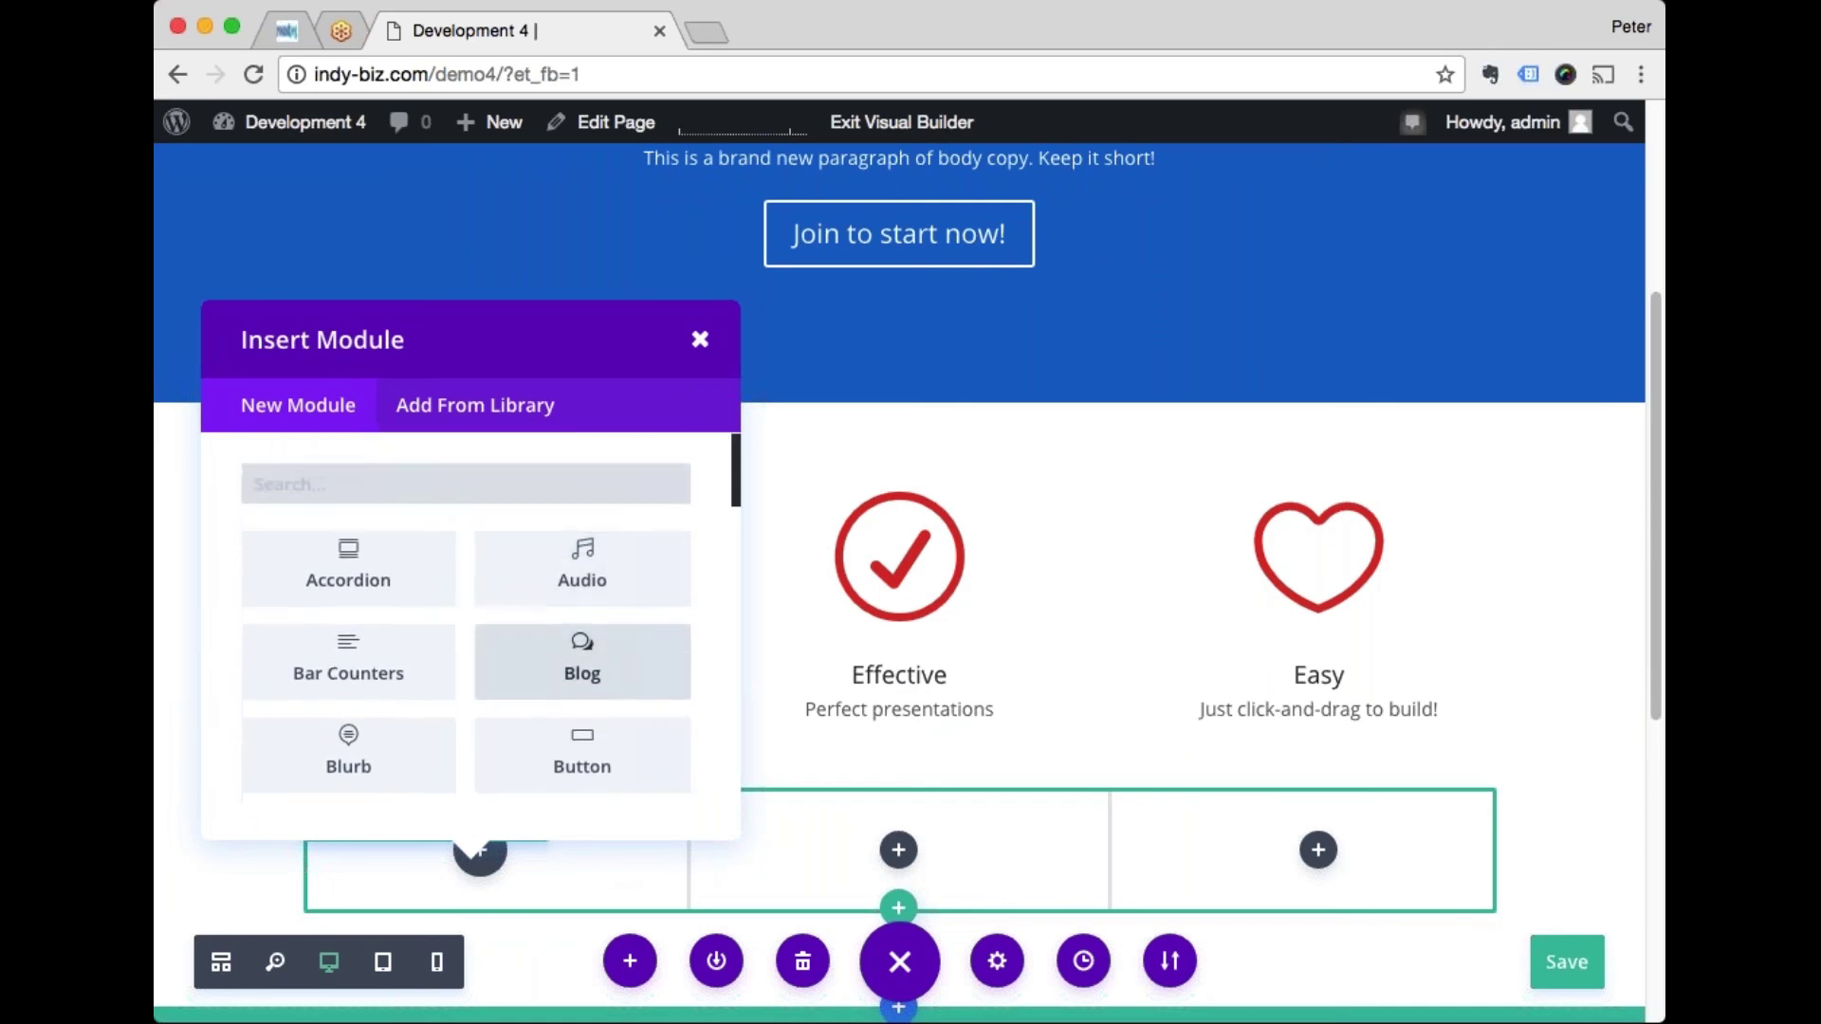
scroll(583, 661, down, 2)
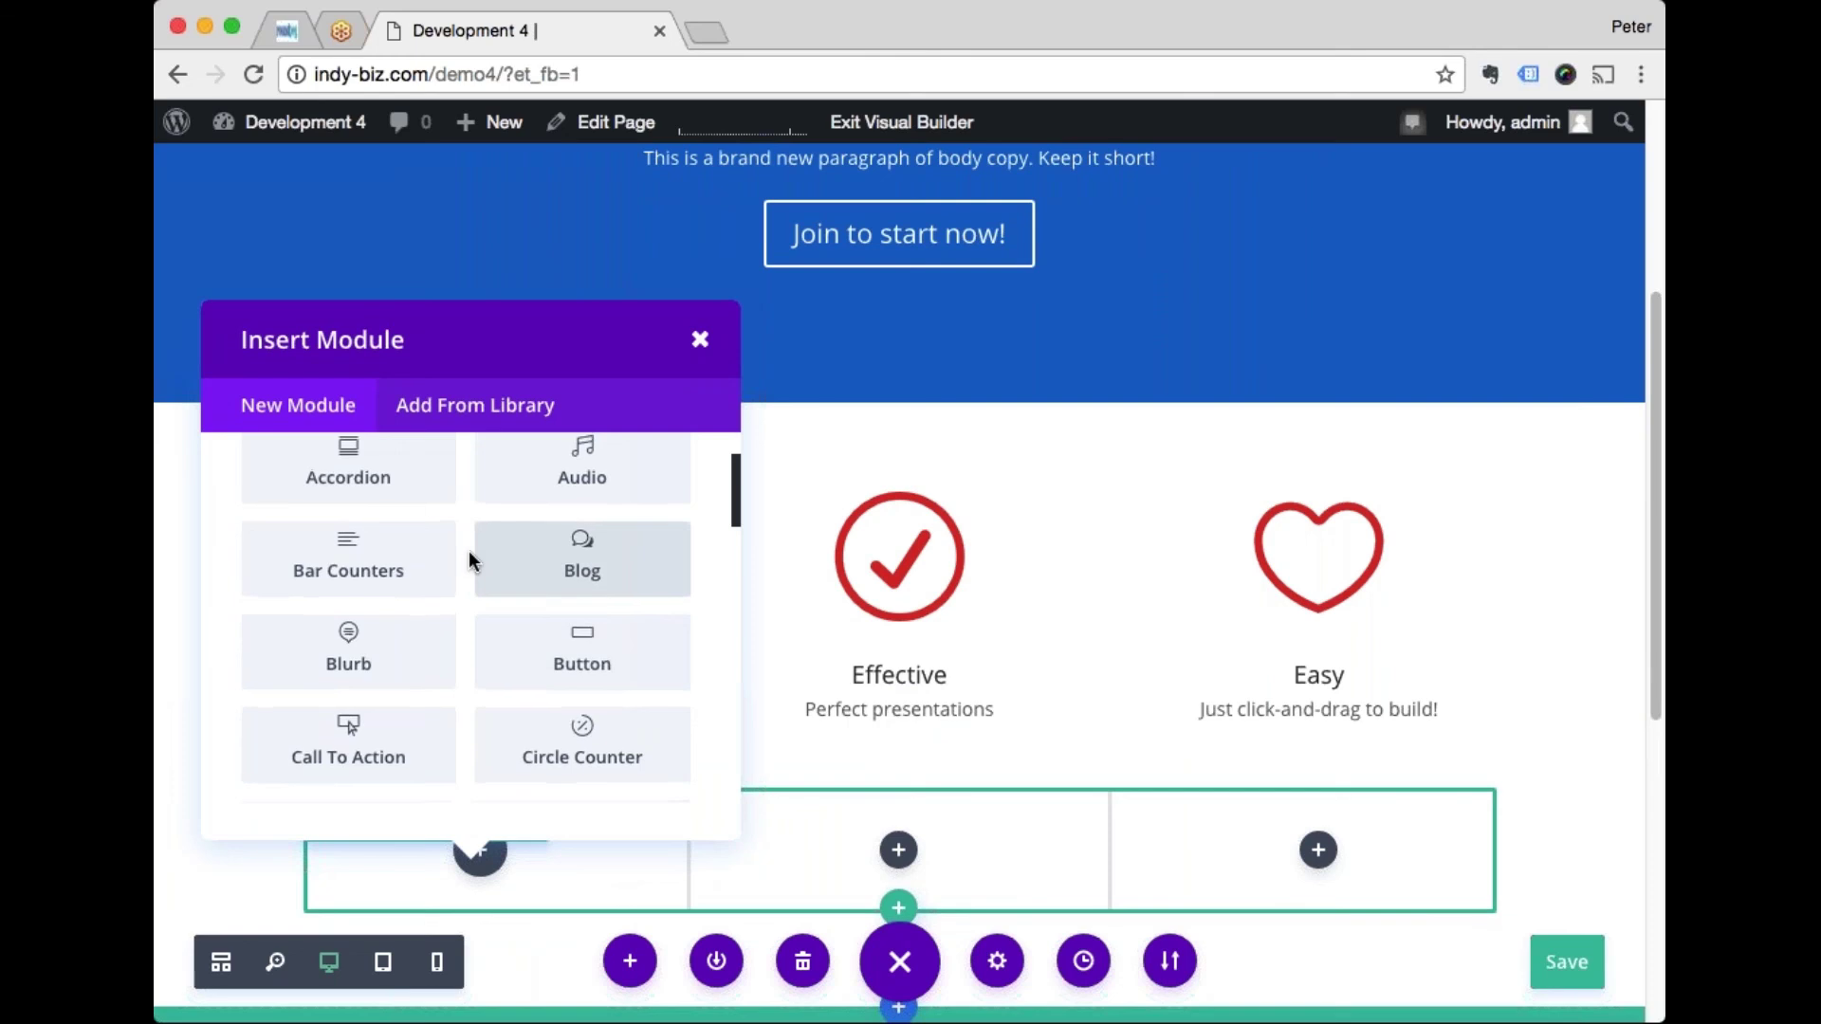
scroll(469, 552, up, 1)
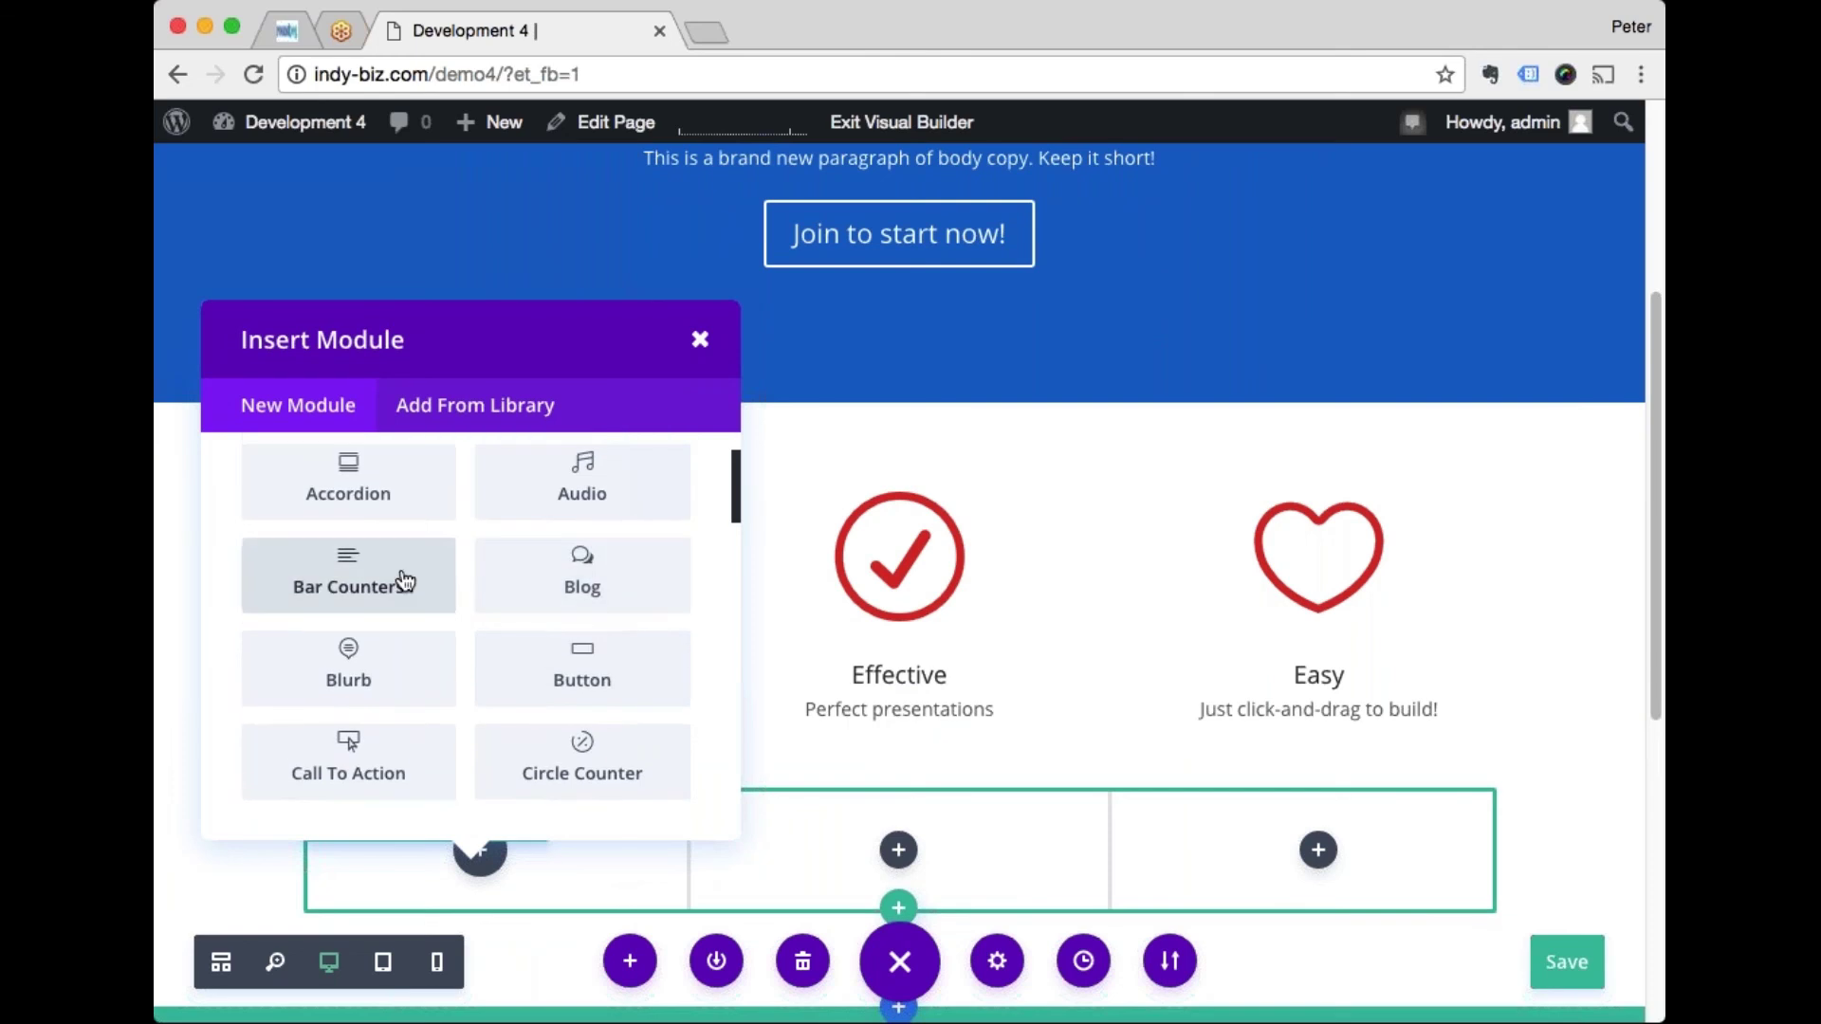
scroll(406, 581, down, 5)
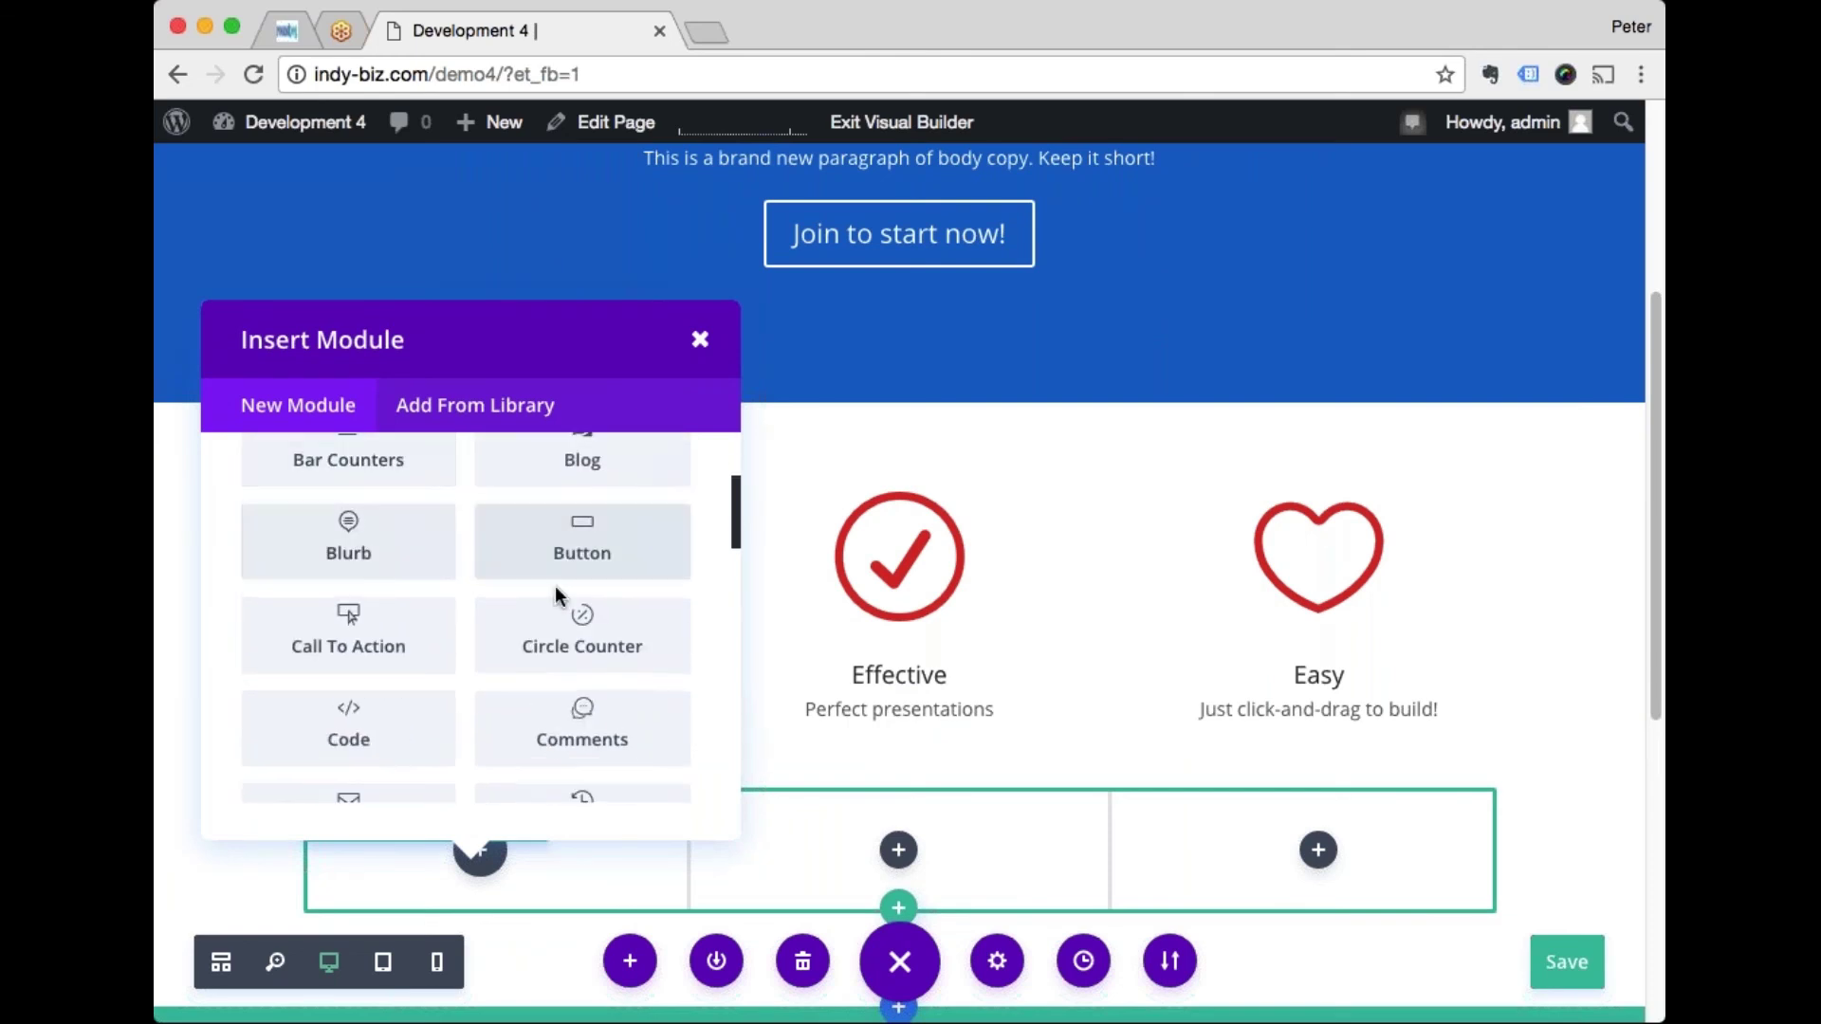
scroll(554, 585, down, 2)
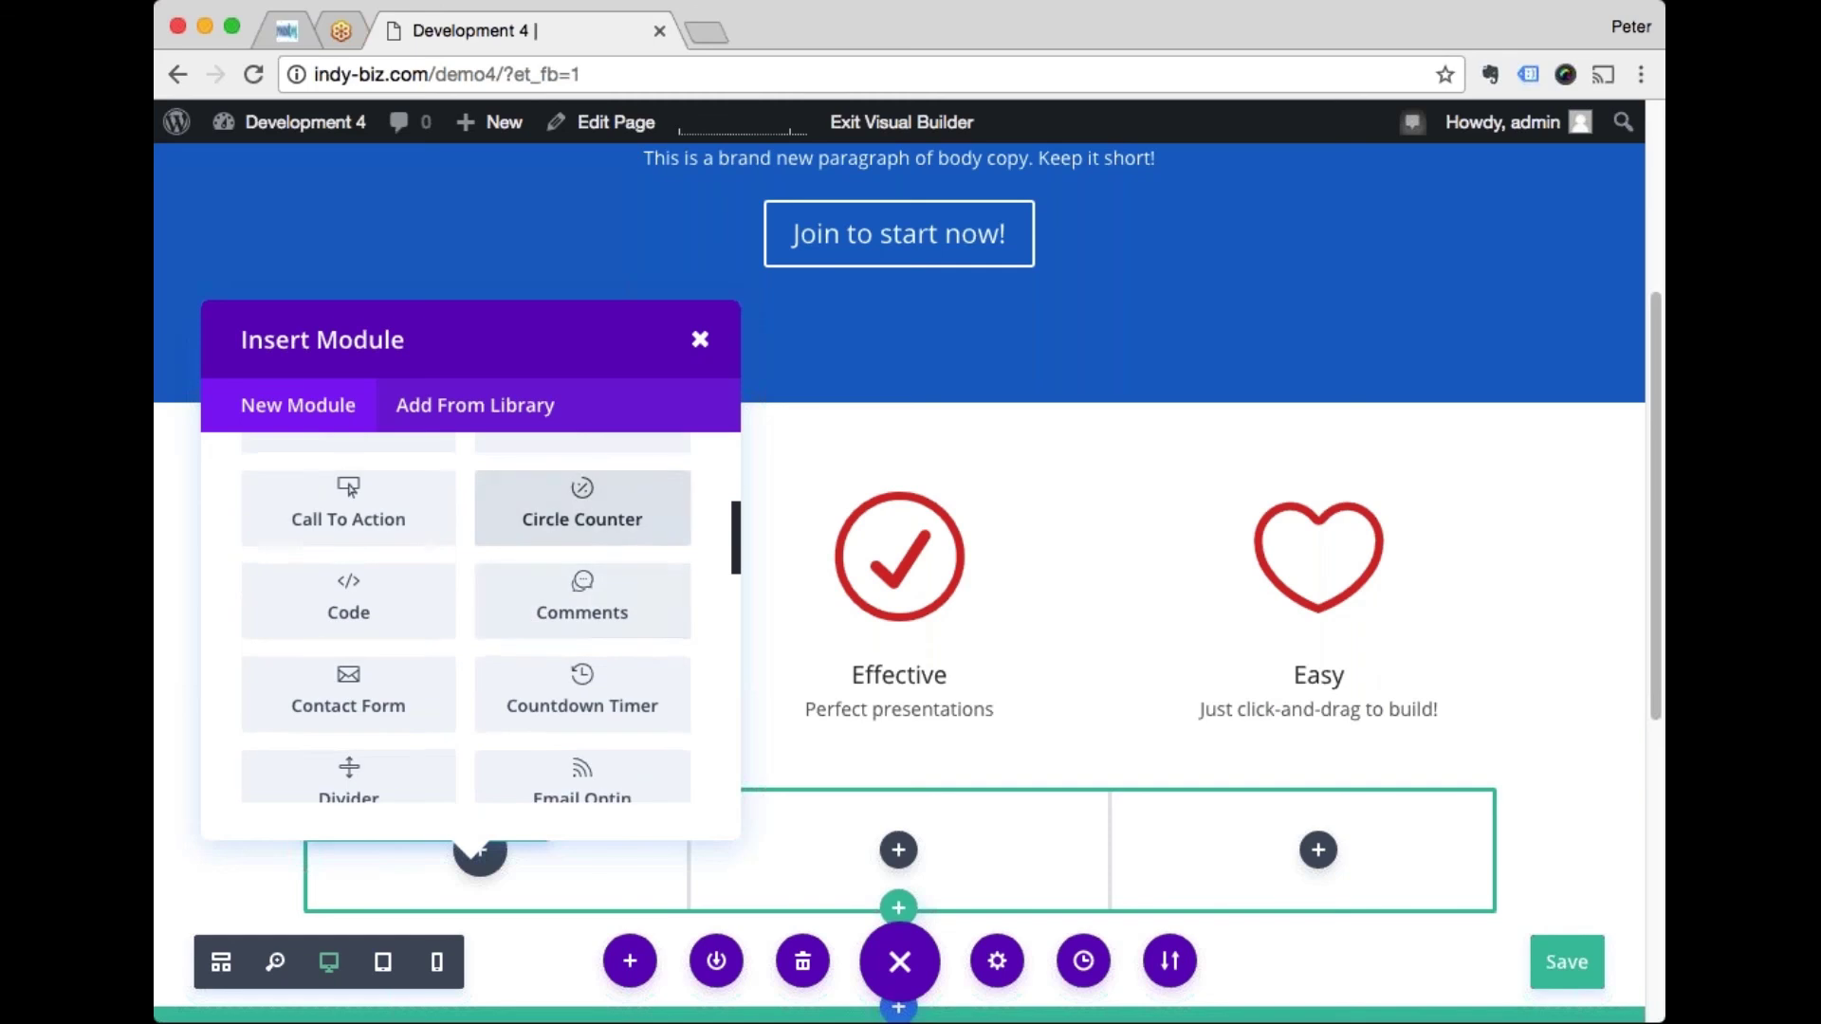
scroll(582, 517, down, 1)
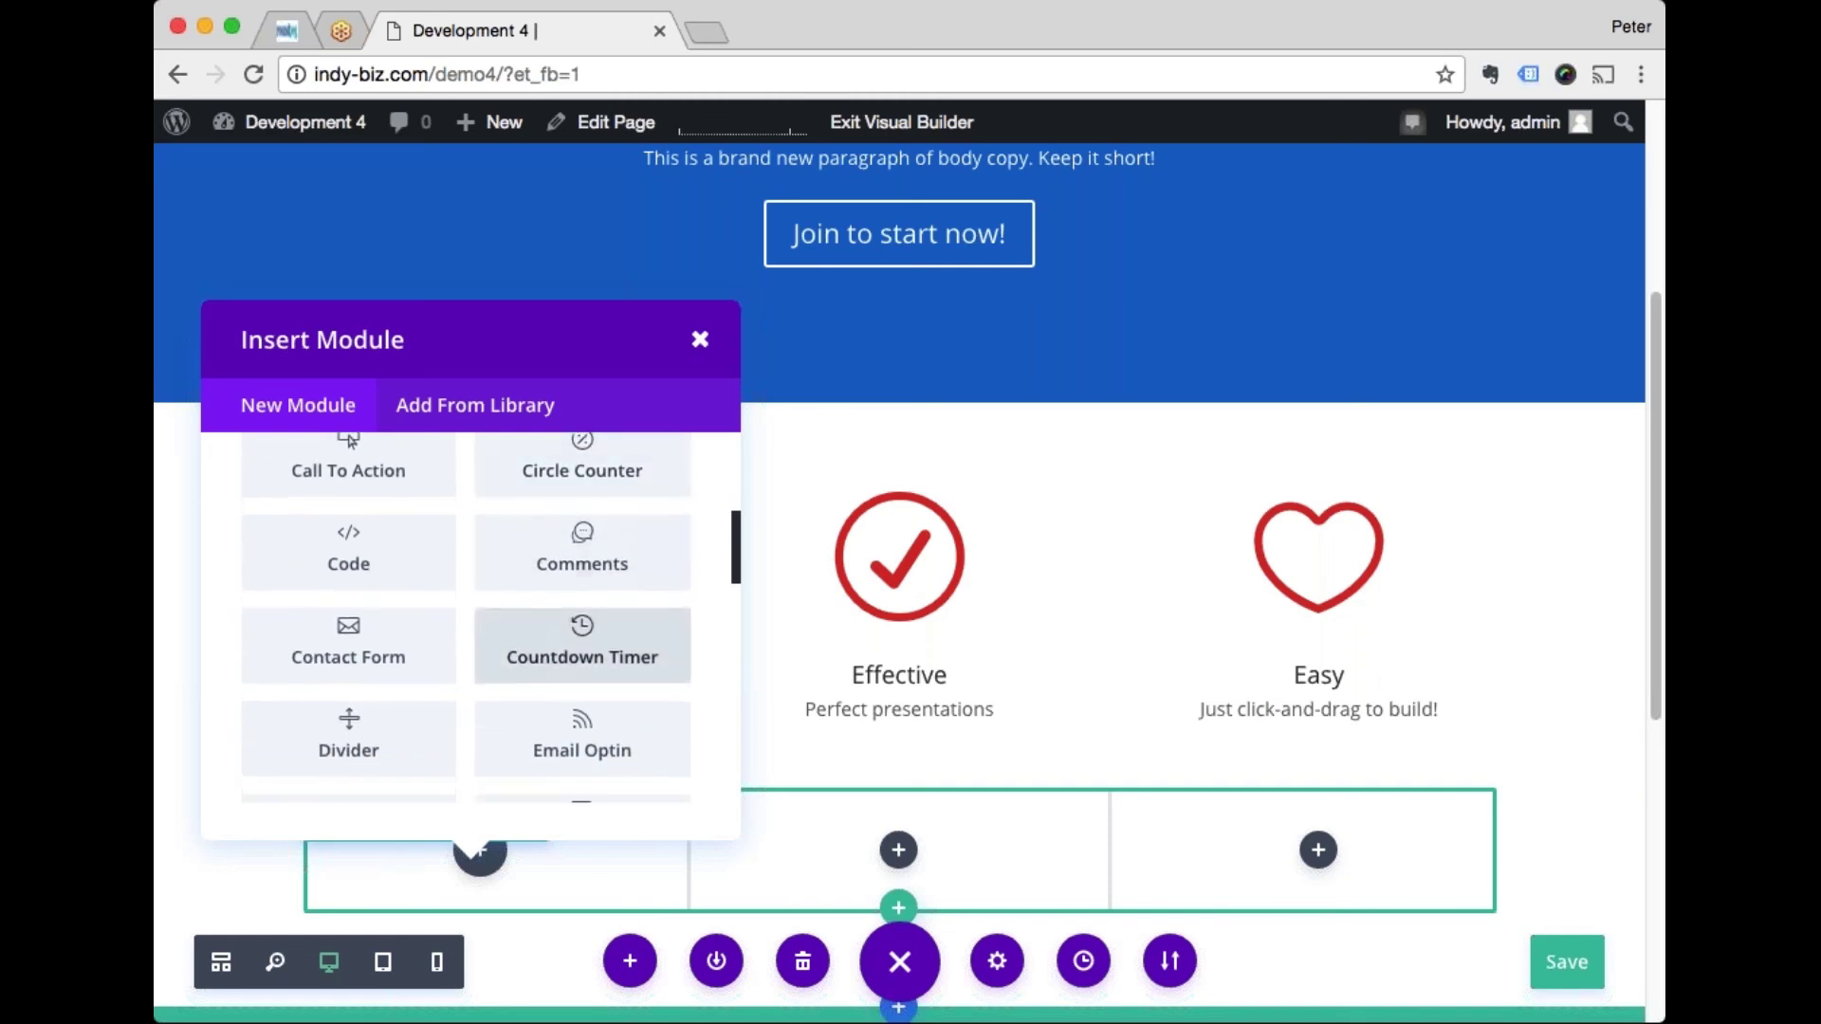
scroll(583, 664, down, 3)
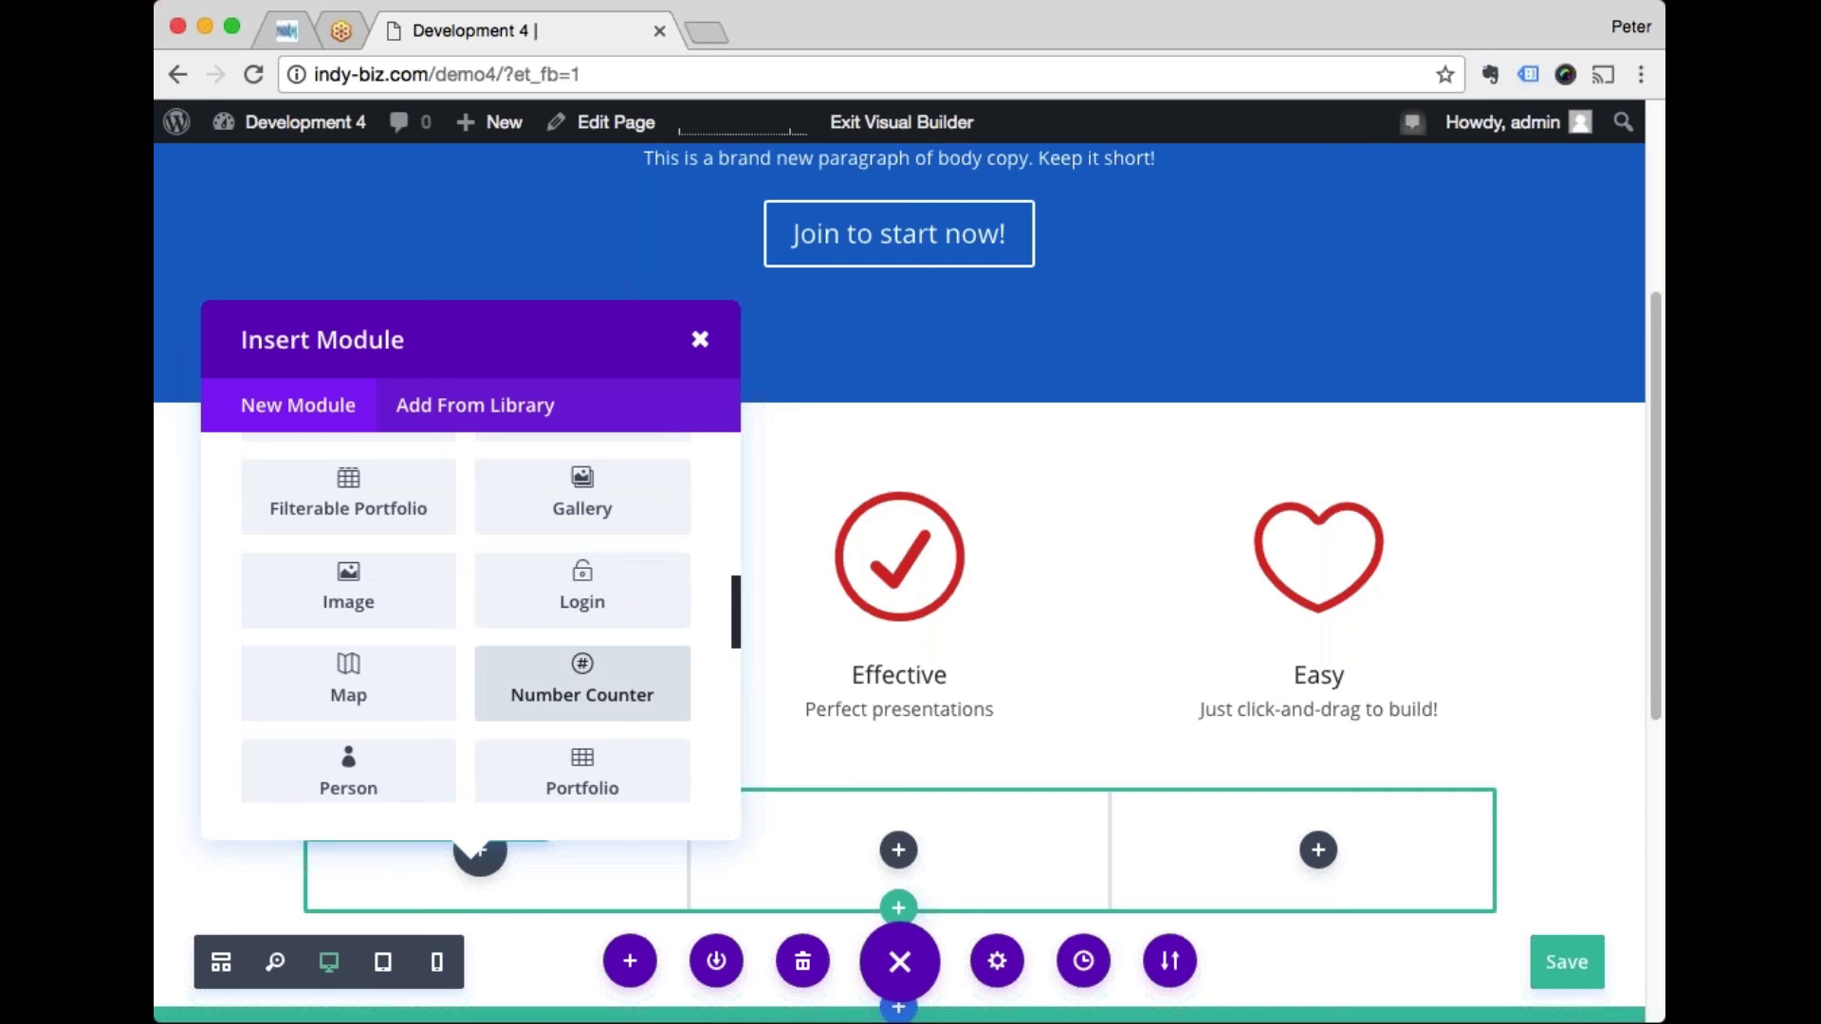
scroll(582, 683, down, 4)
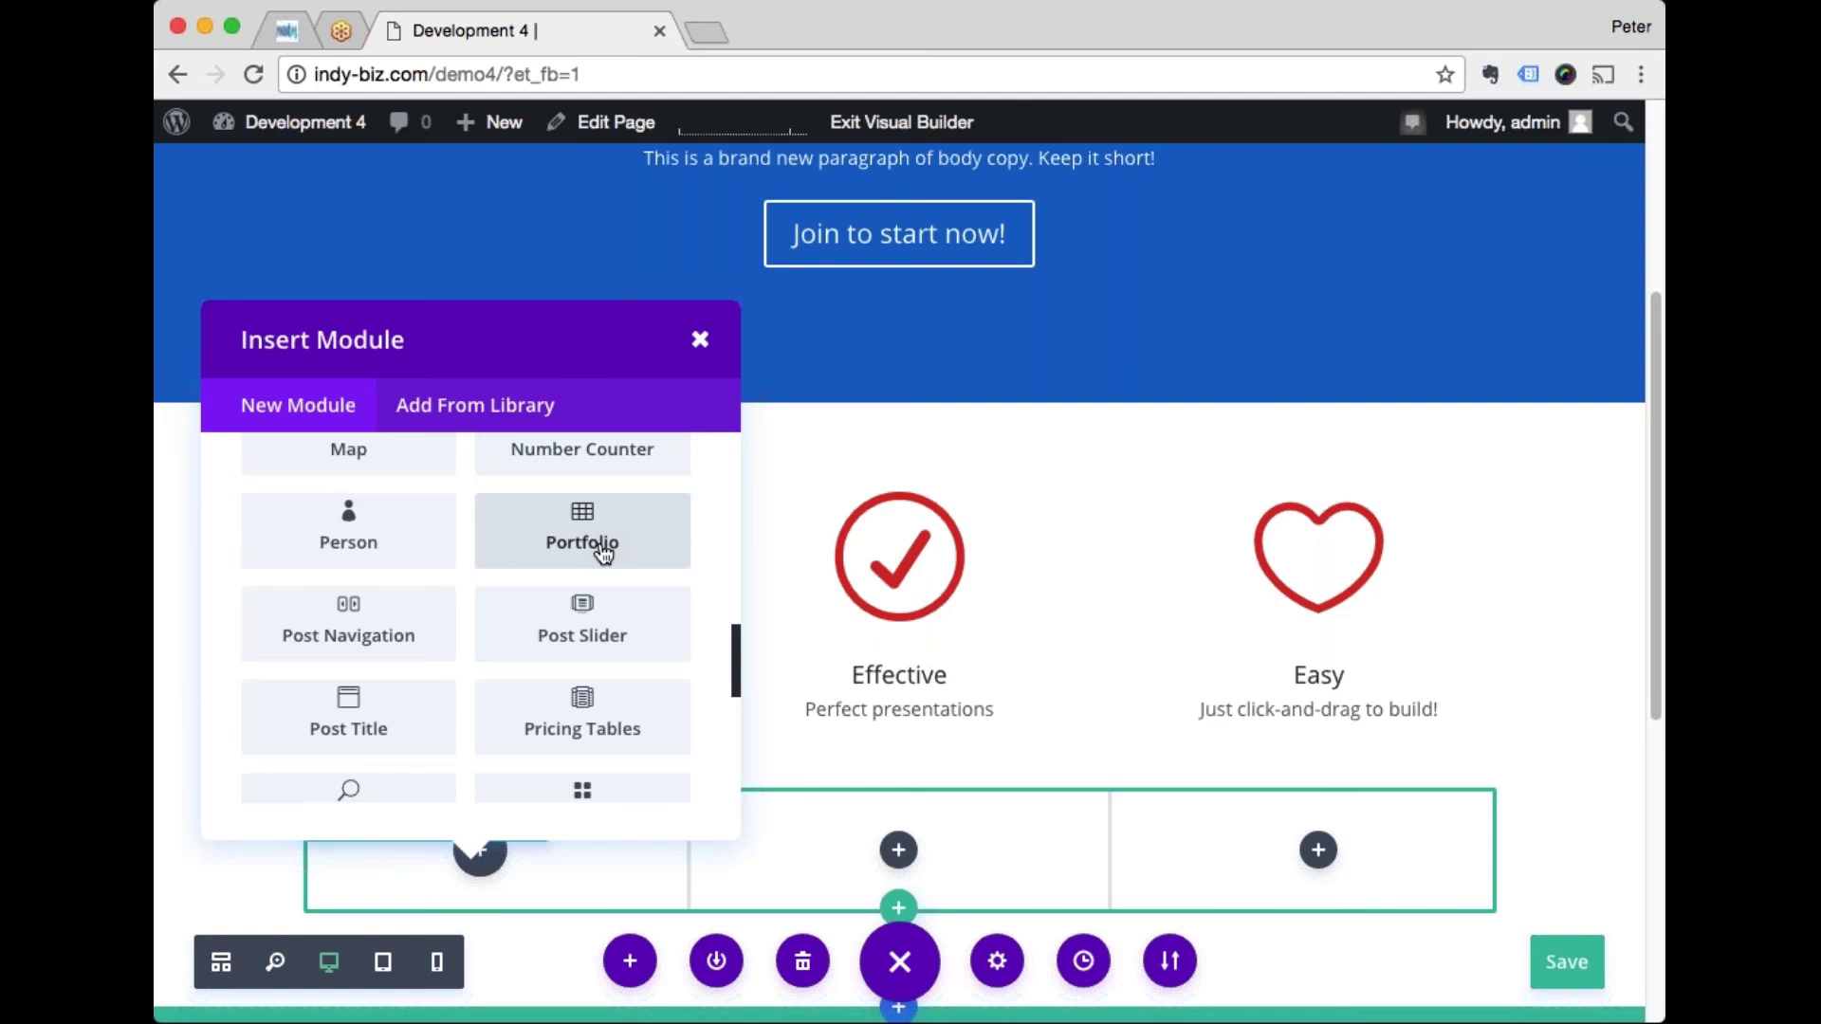
scroll(603, 554, up, 10)
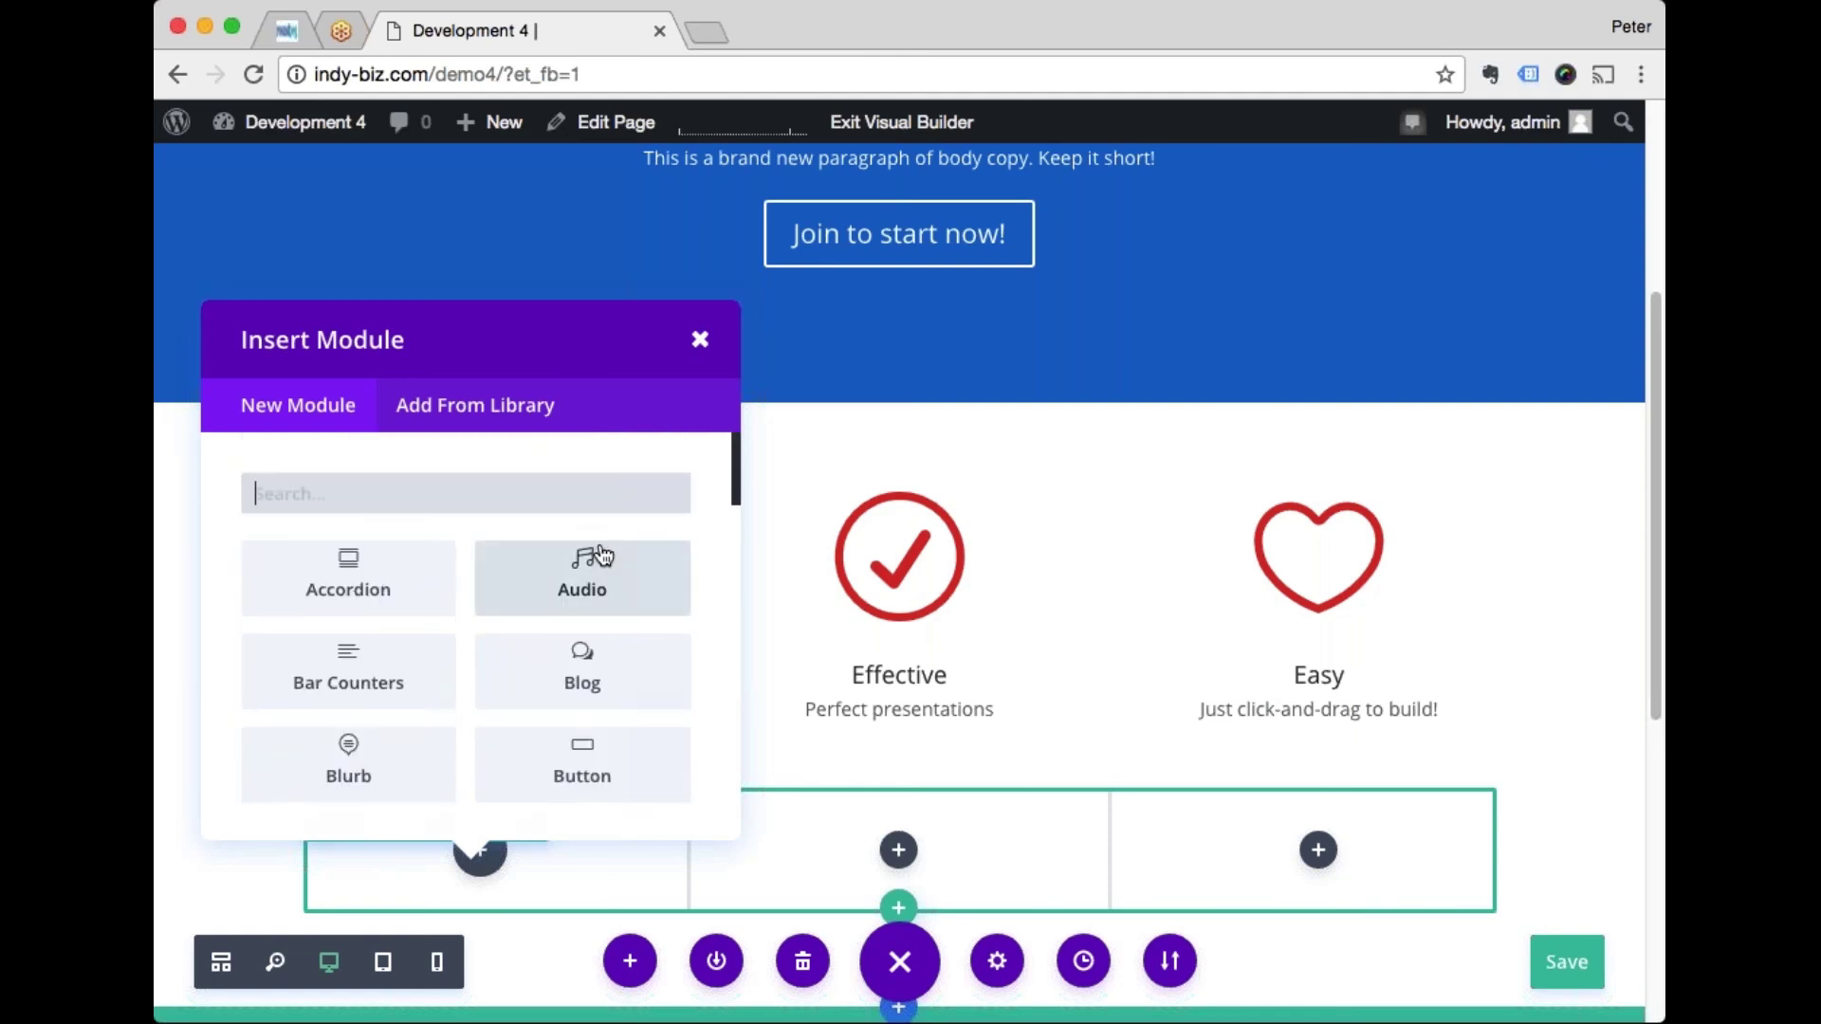
scroll(582, 664, down, 3)
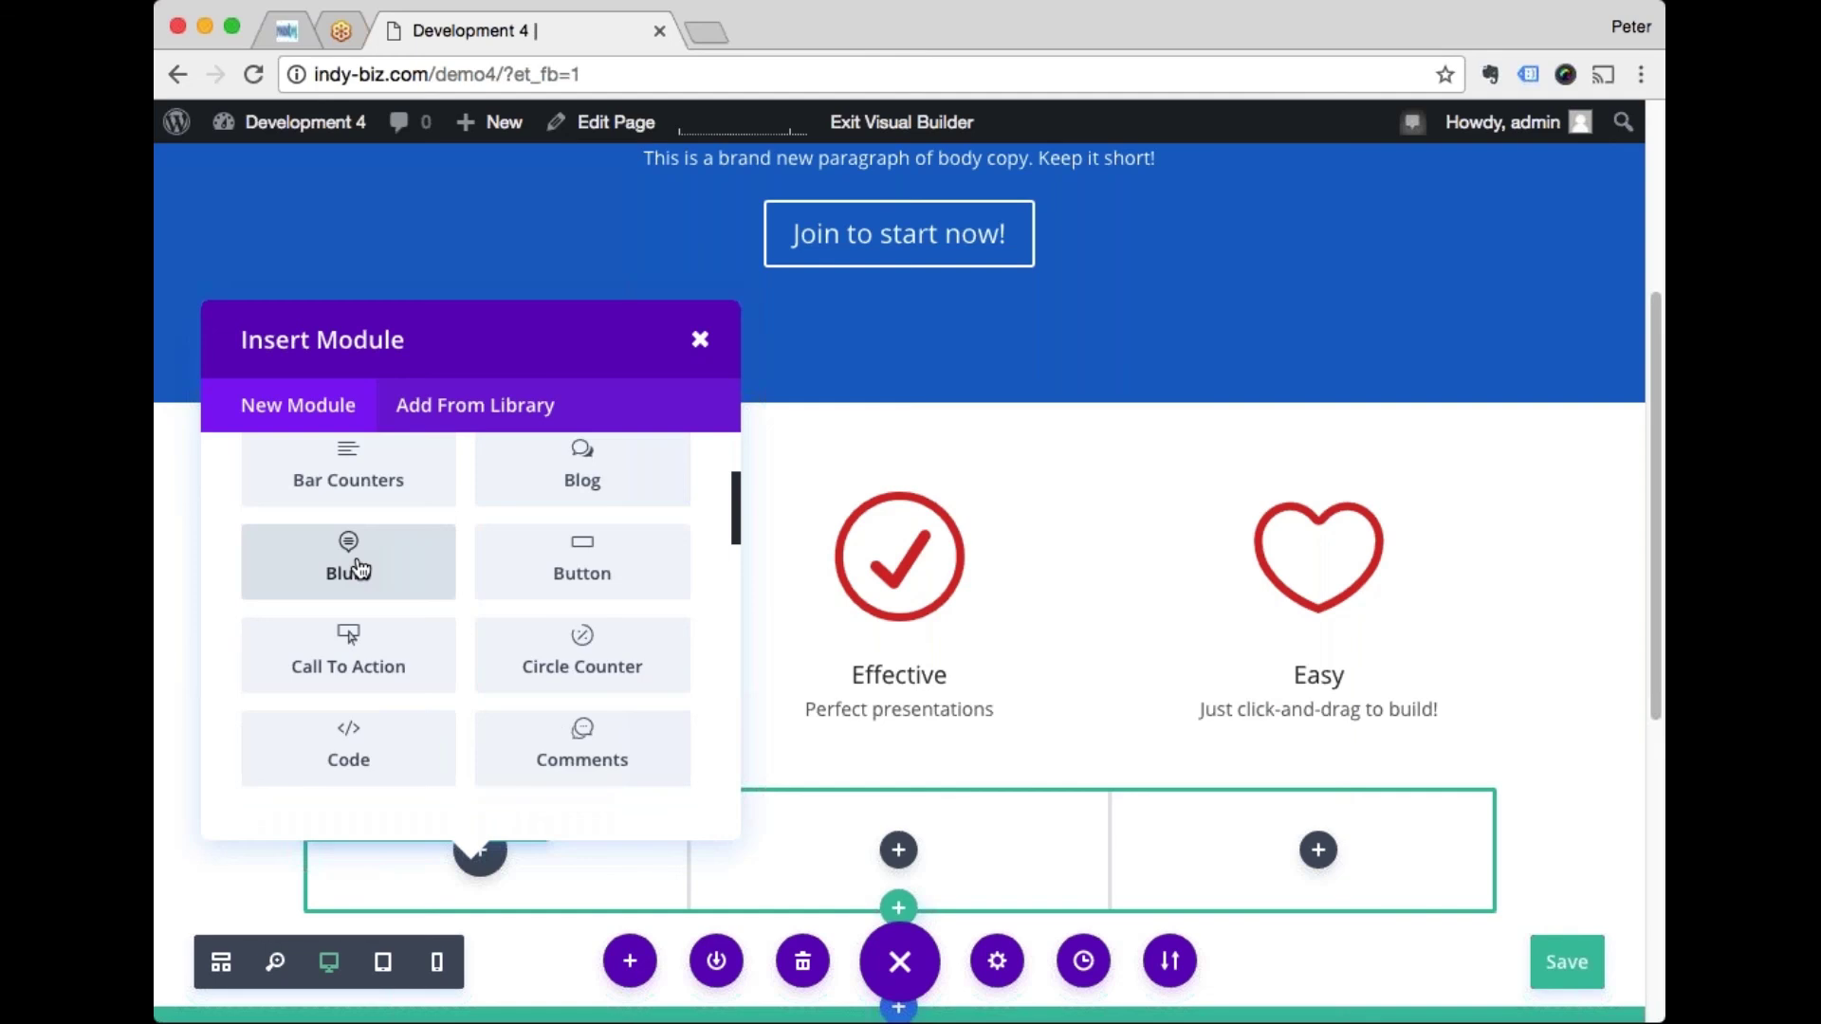
Step: Insert a Blurb module in the new row's first column with the title "Title" and the content "Some blurb content."
click(348, 561)
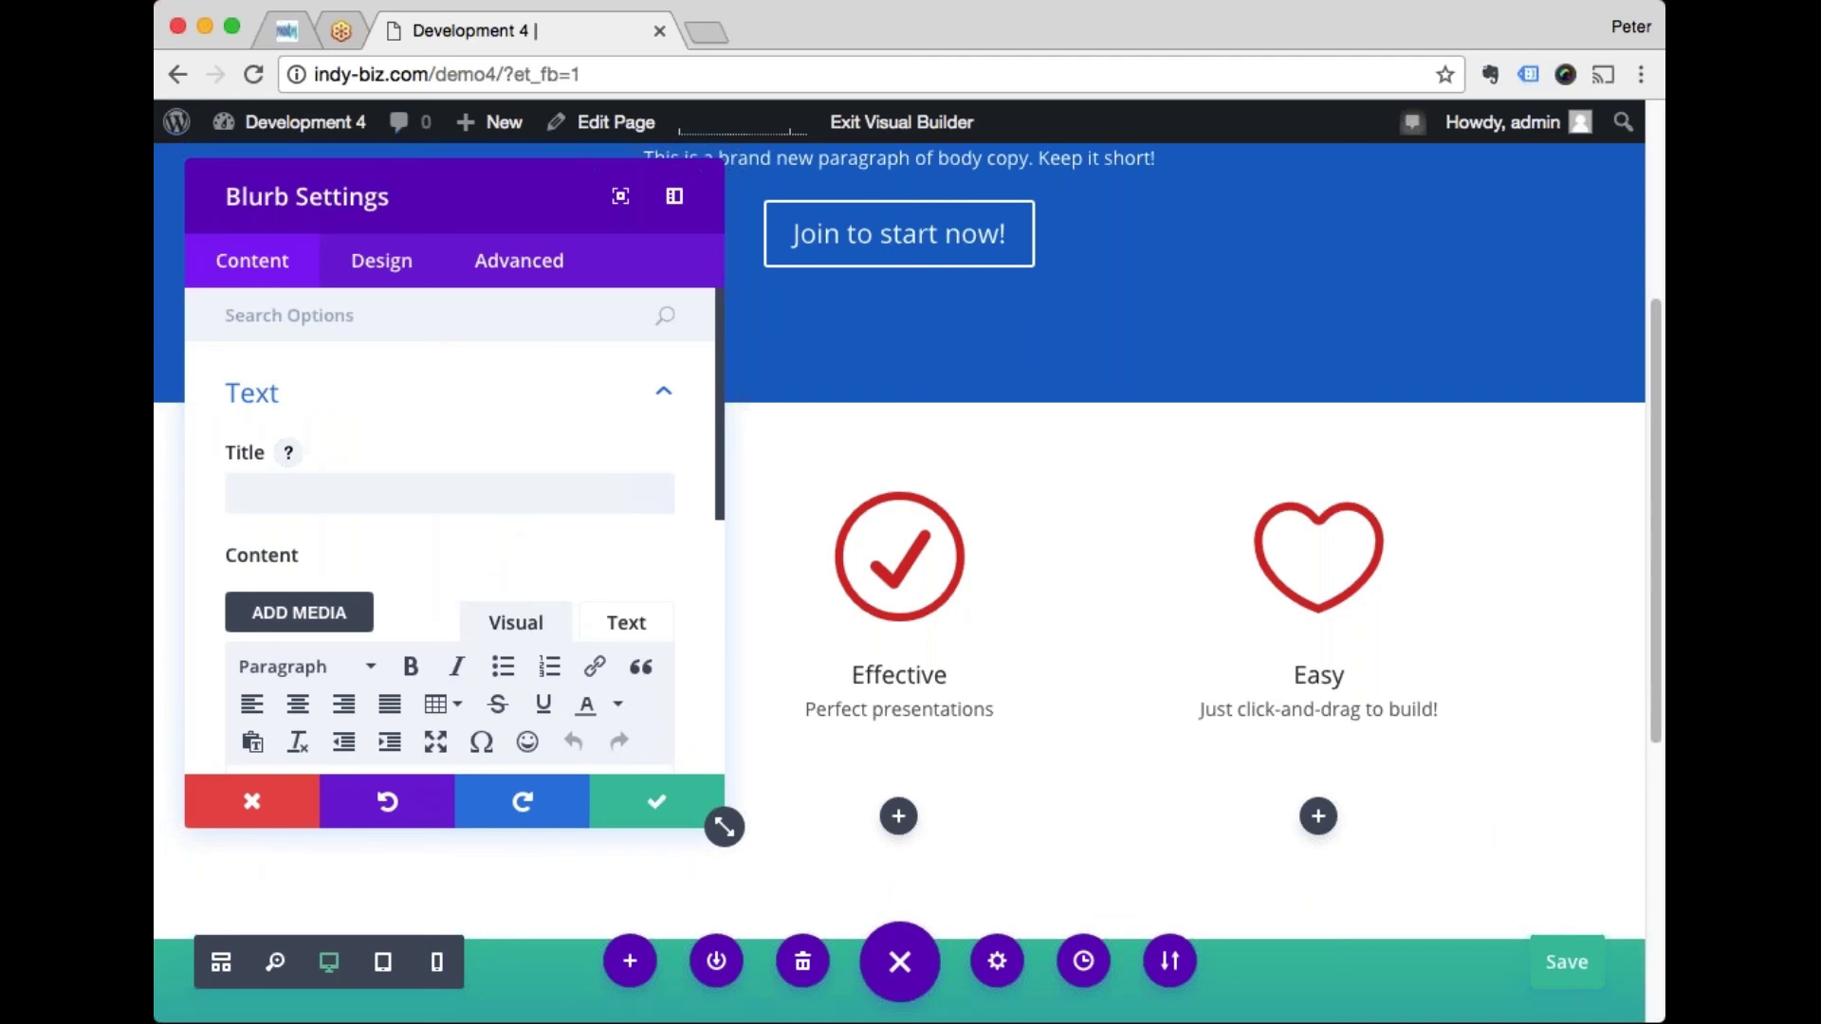
click(457, 493)
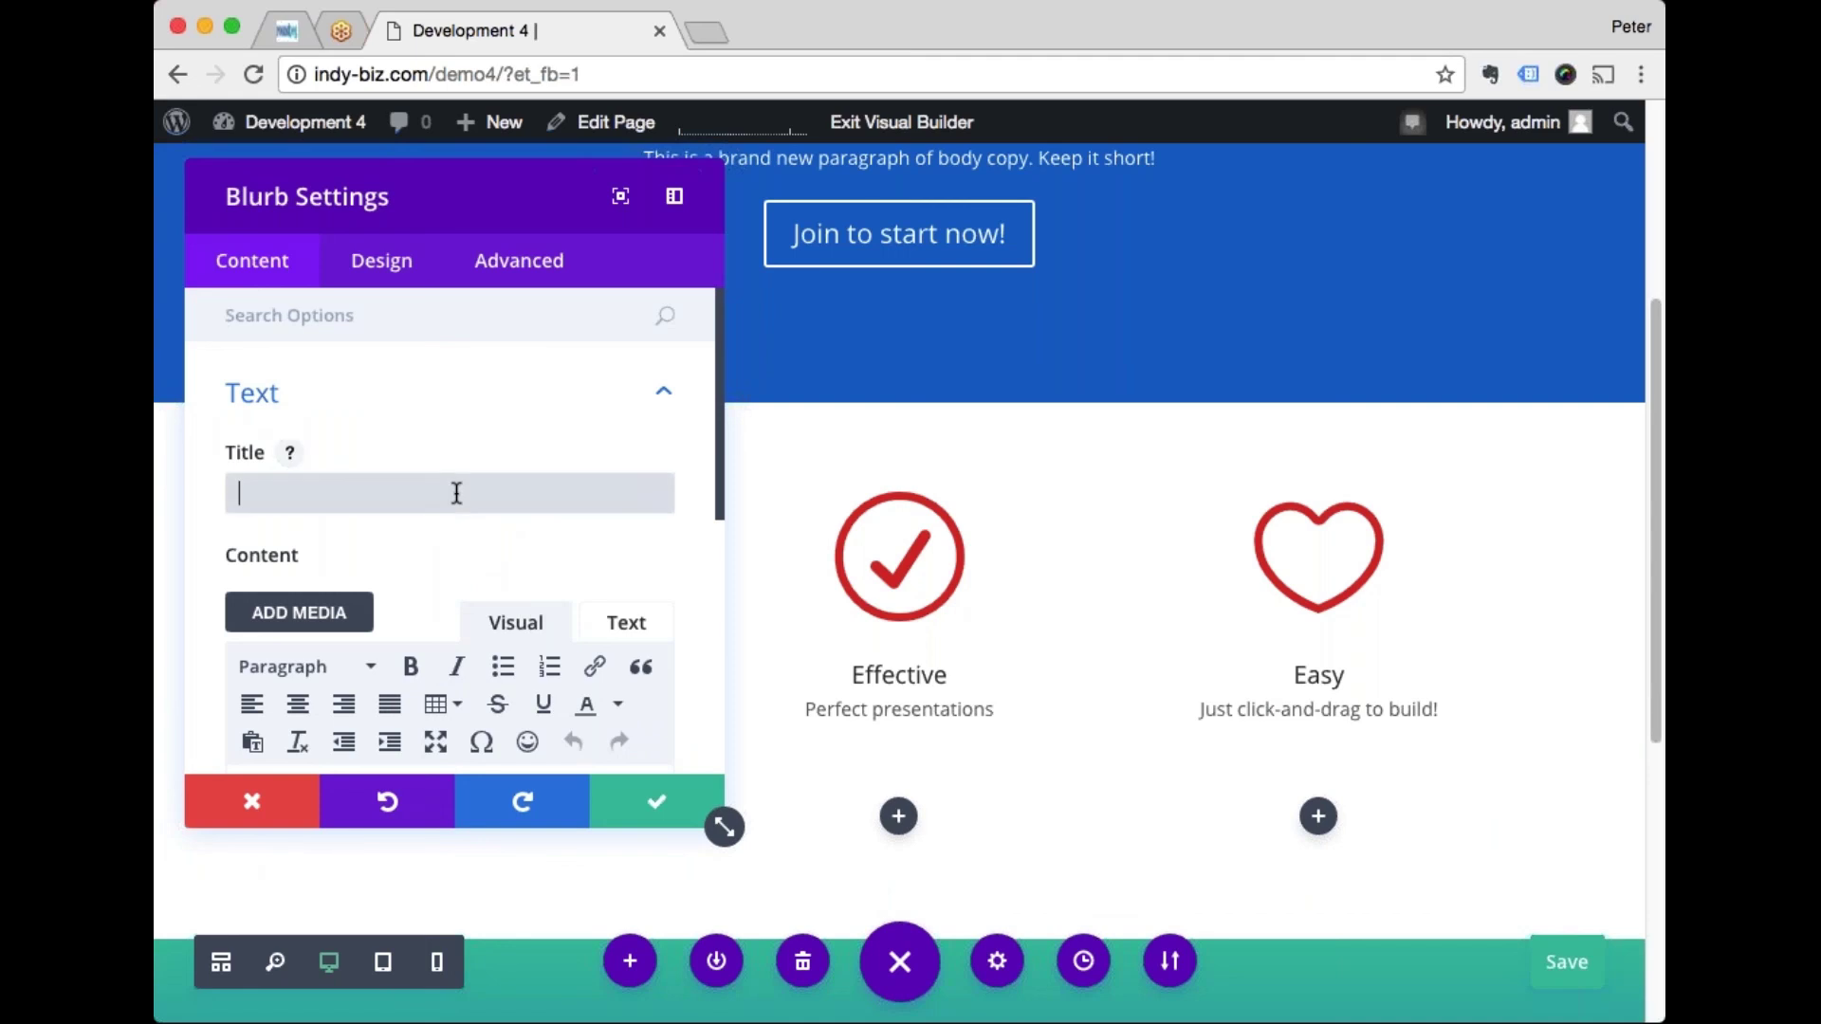
text(Title)
drag(488, 179, 1301, 171)
scroll(1257, 570, down, 3)
click(1257, 647)
text(Some blurb content.)
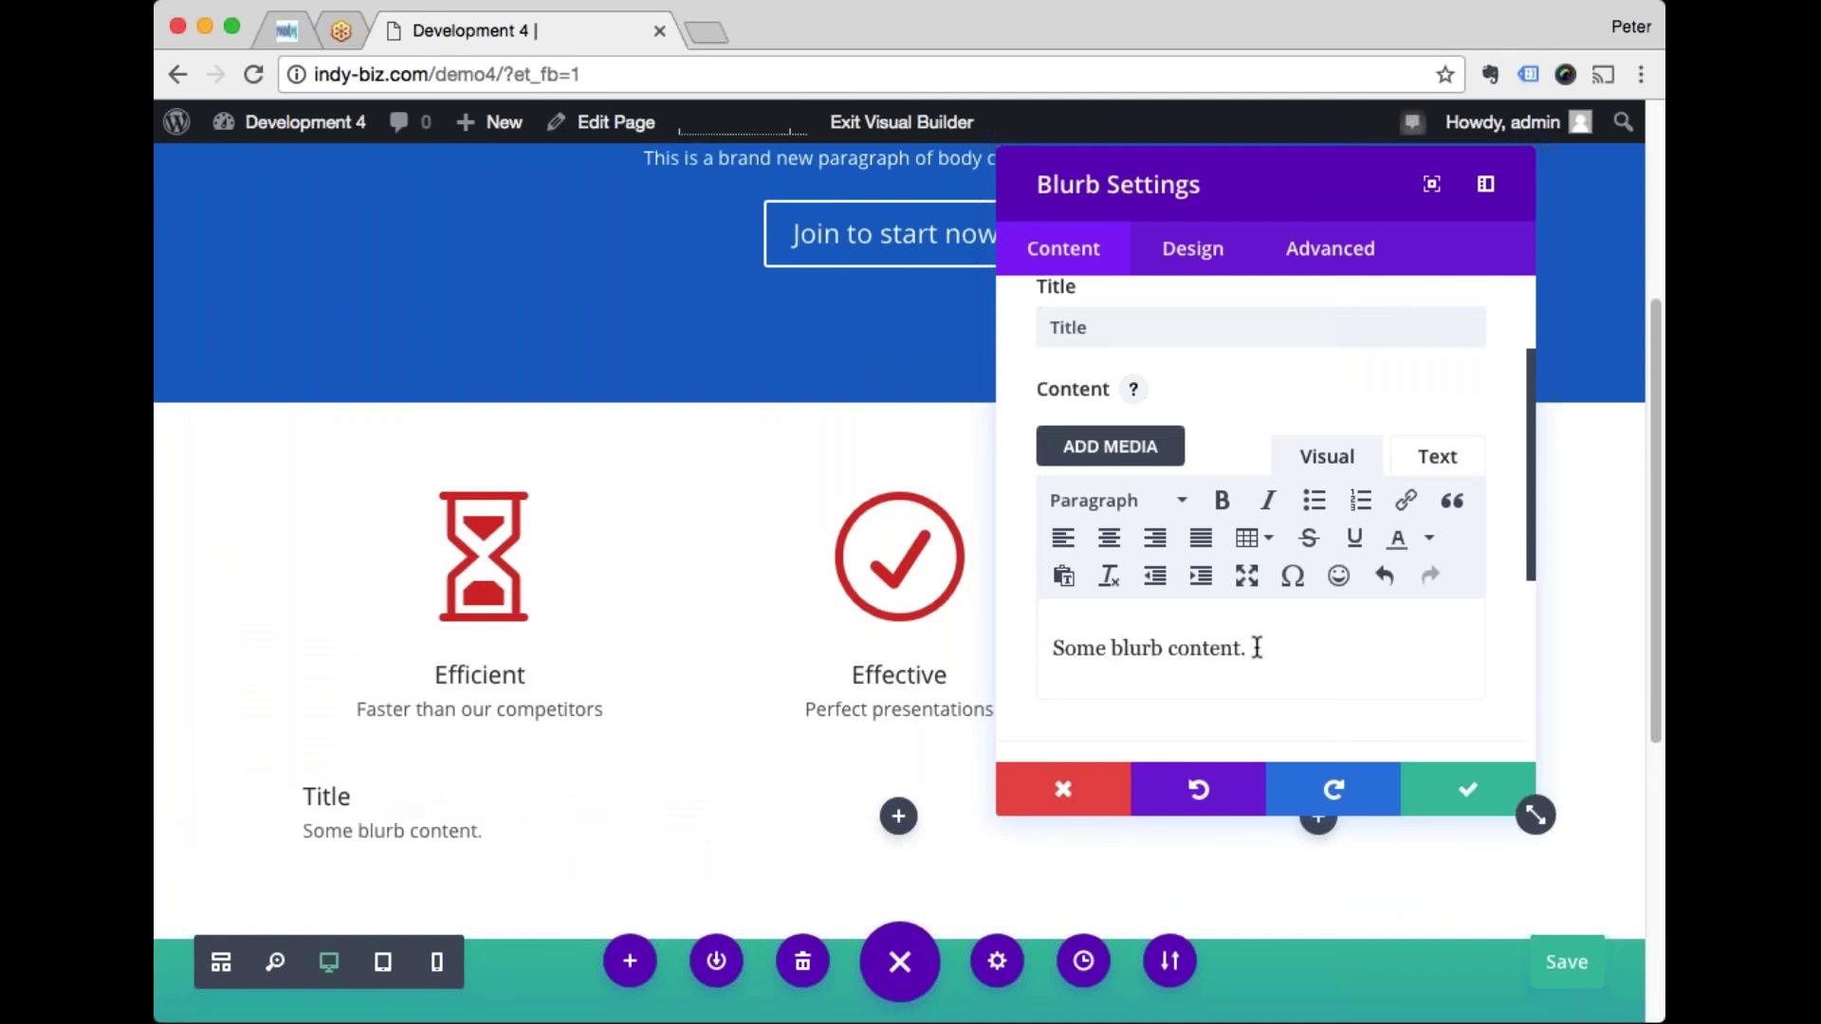
scroll(1257, 648, down, 2)
scroll(1256, 647, down, 1)
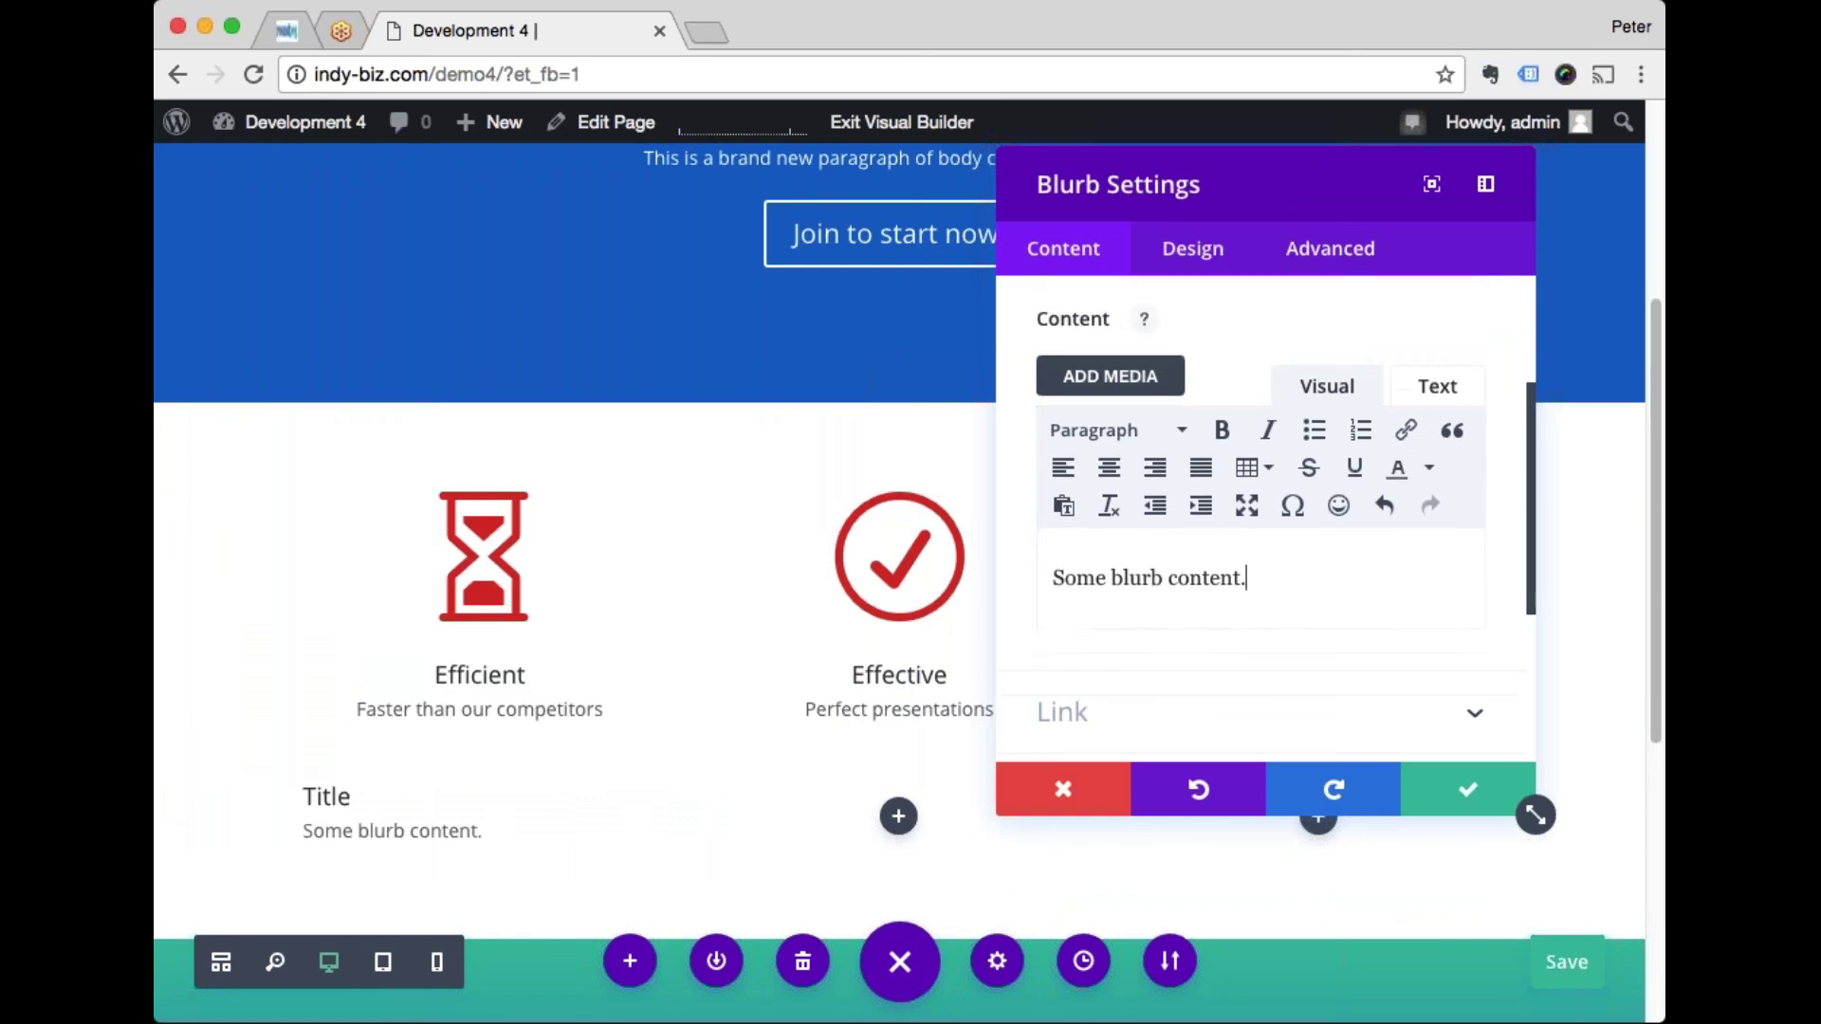
scroll(1385, 455, down, 10)
click(1387, 465)
click(1050, 425)
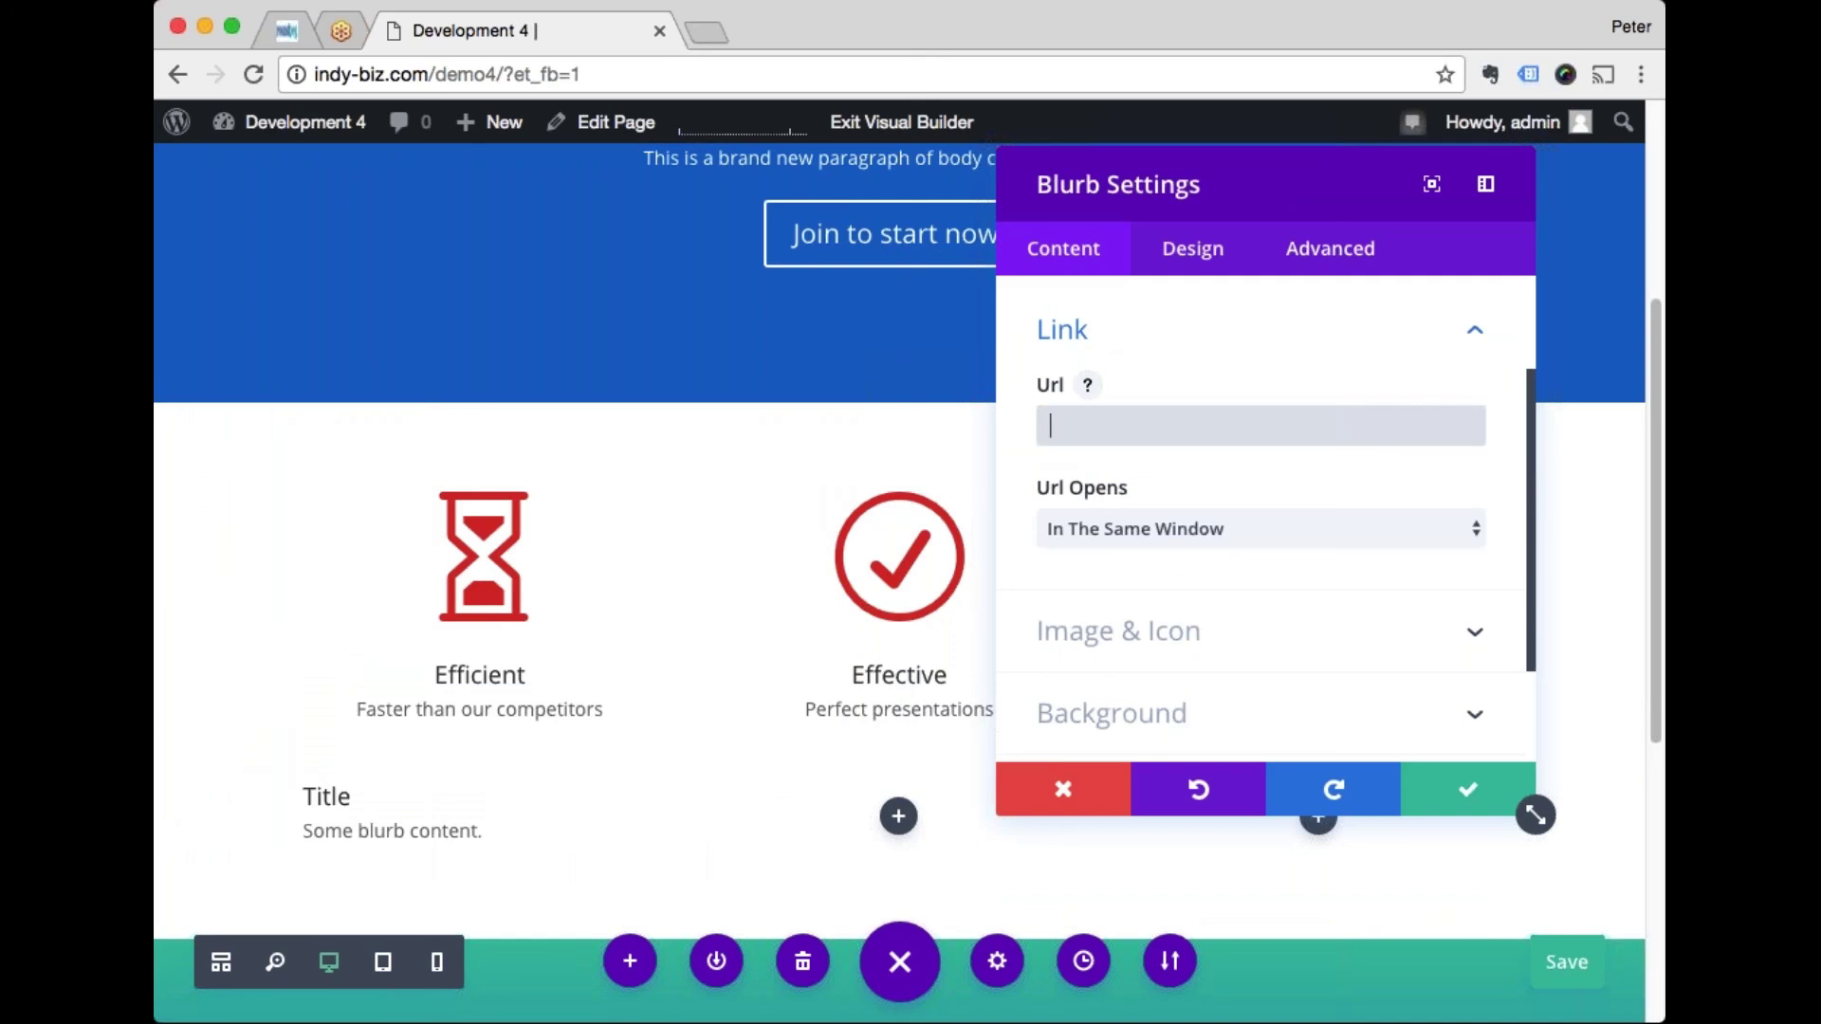
text(http://google.com/)
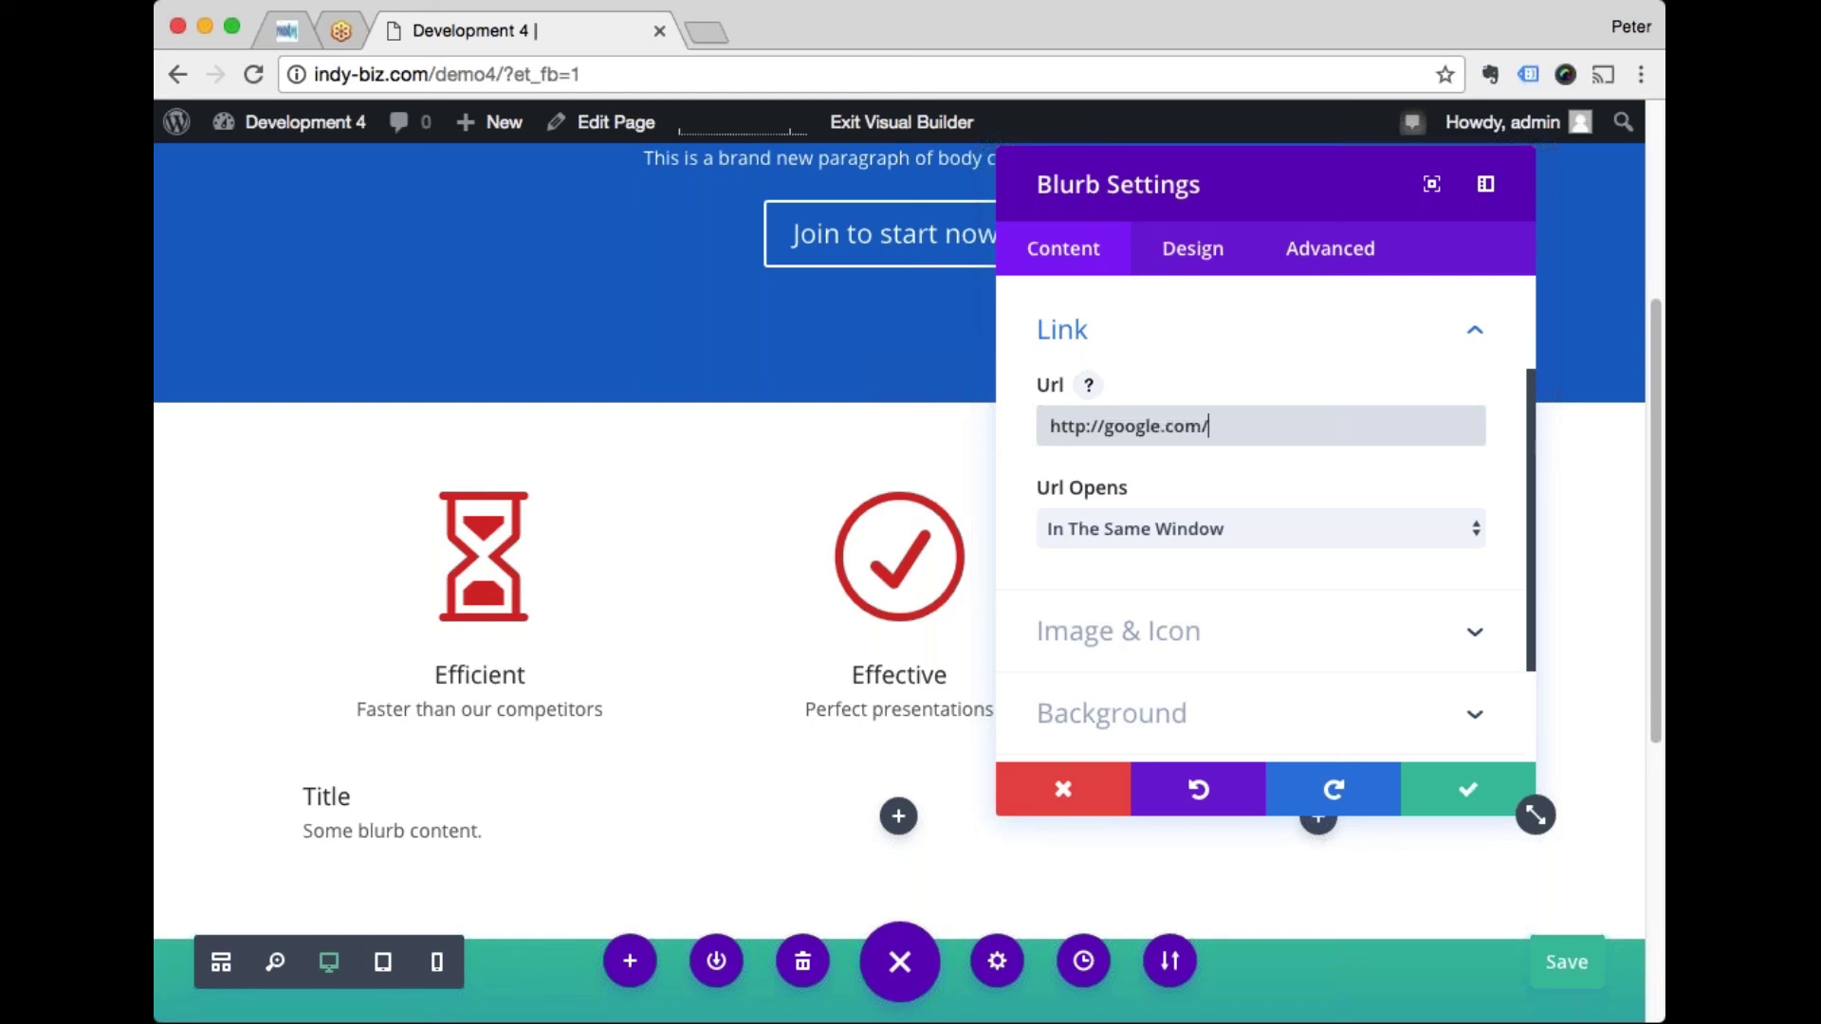
Step: Enable an icon for the blurb, choose the overlapping double speech bubbles, and save the page
click(1212, 623)
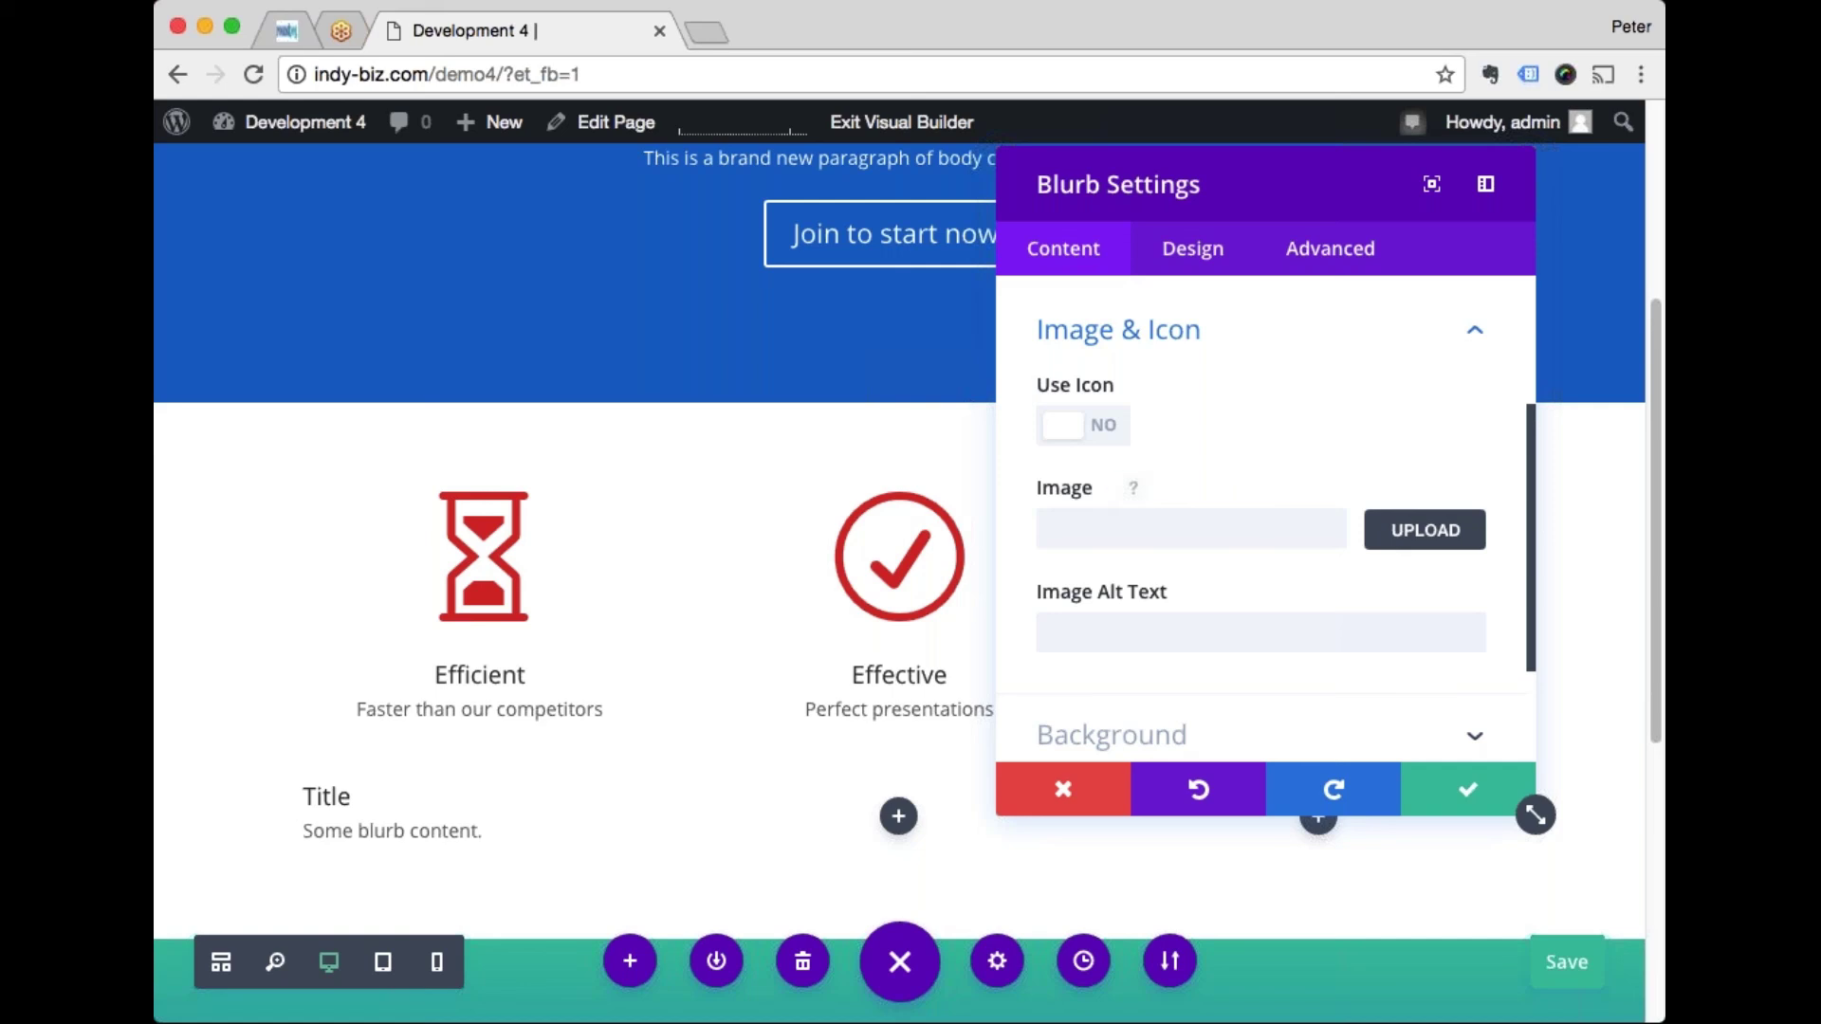
click(1092, 437)
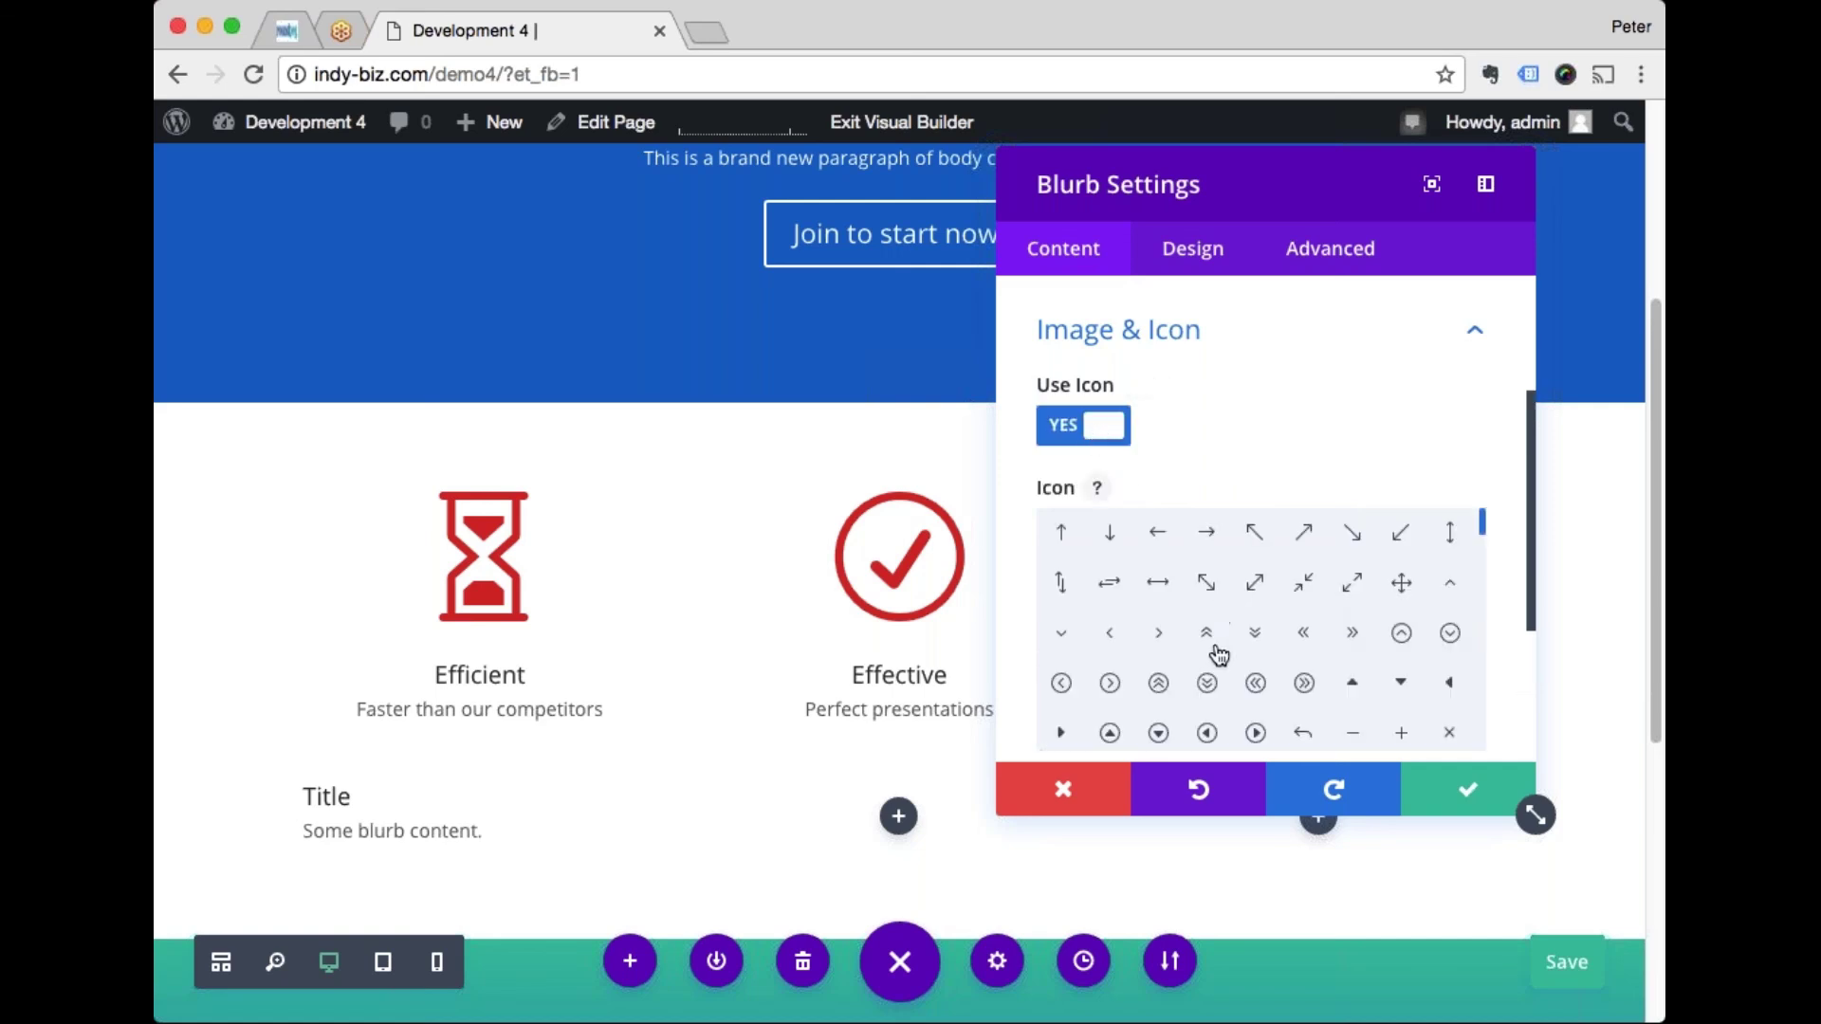
scroll(1373, 670, down, 1)
scroll(1373, 671, down, 5)
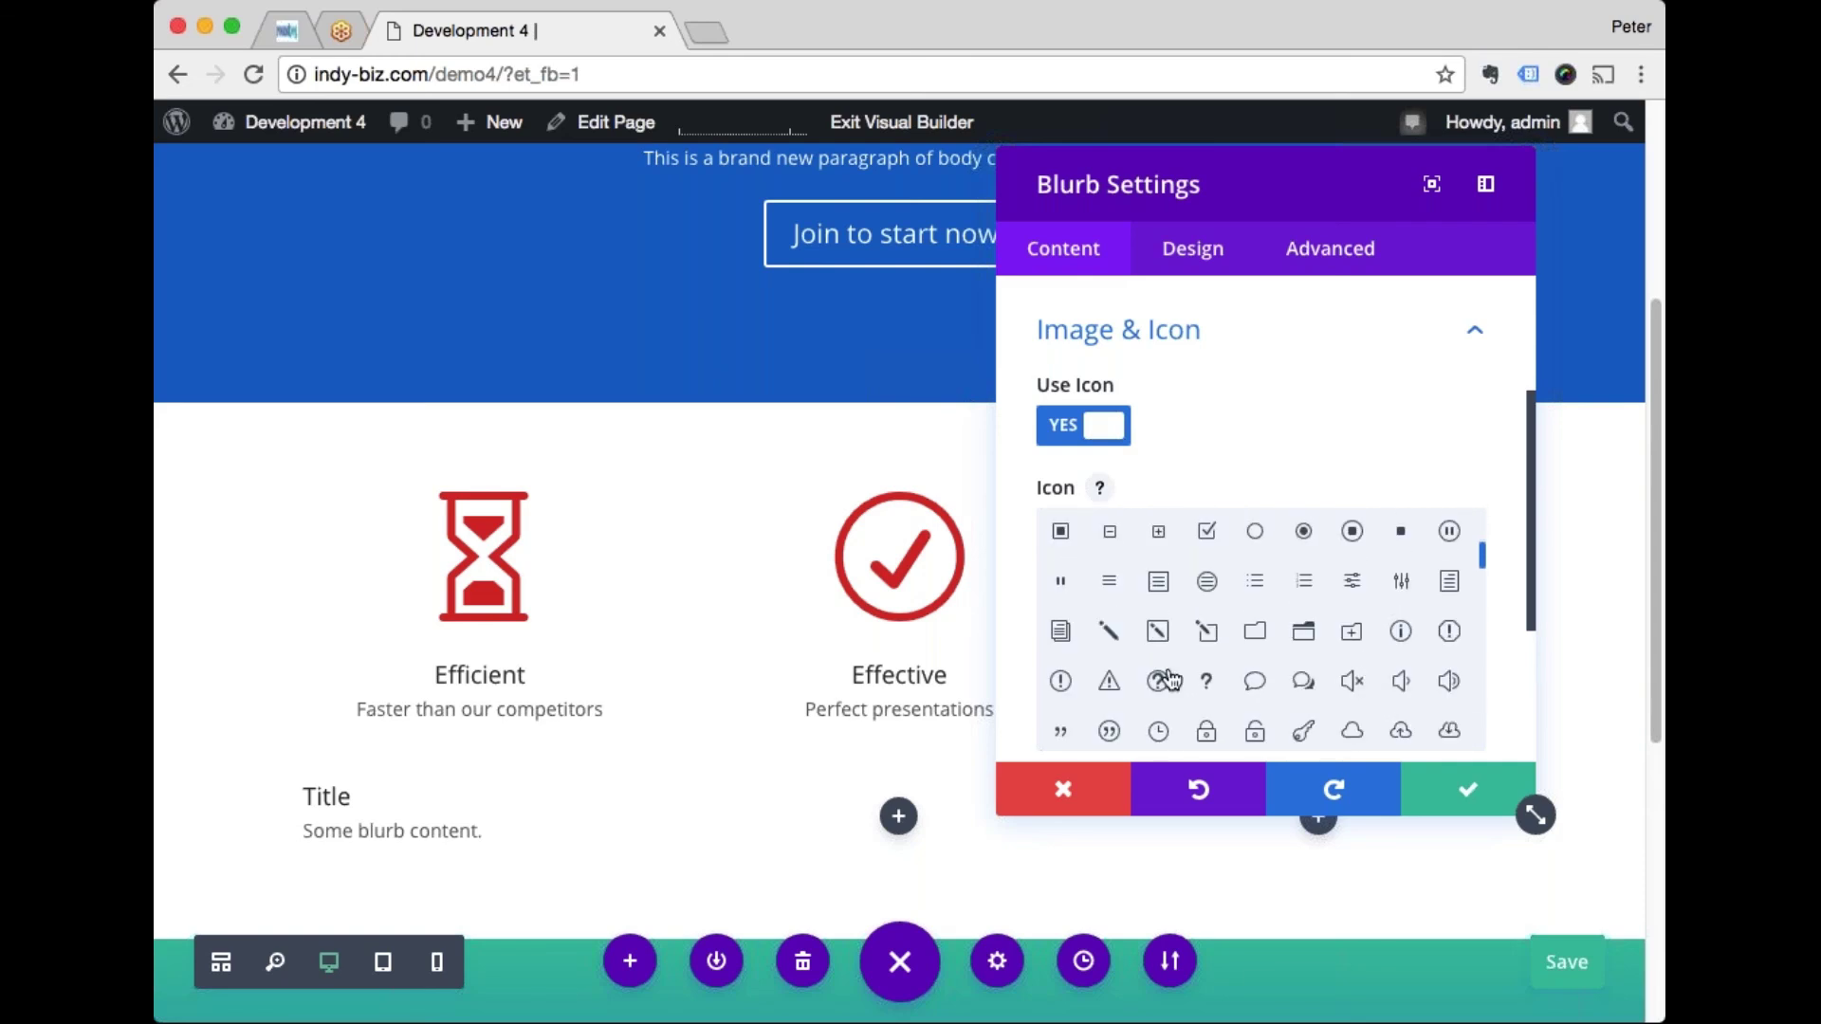
scroll(1110, 728, down, 1)
click(1312, 645)
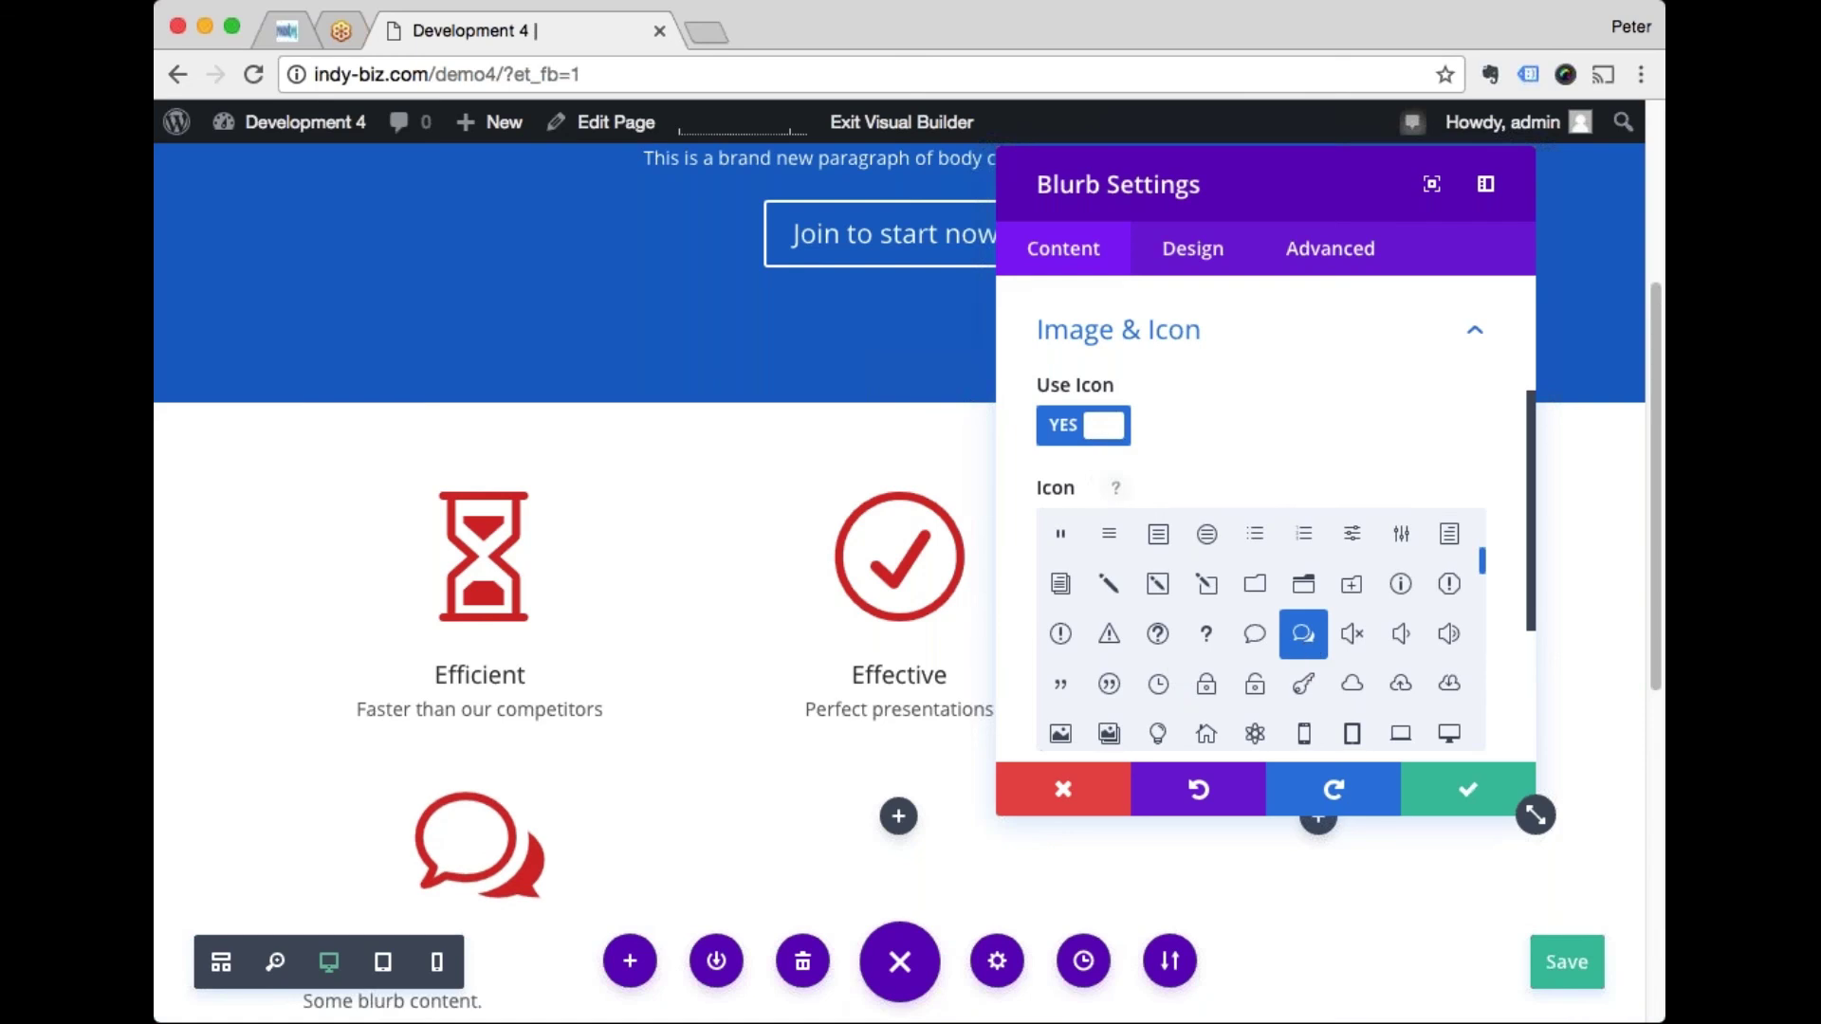
scroll(1312, 645, down, 3)
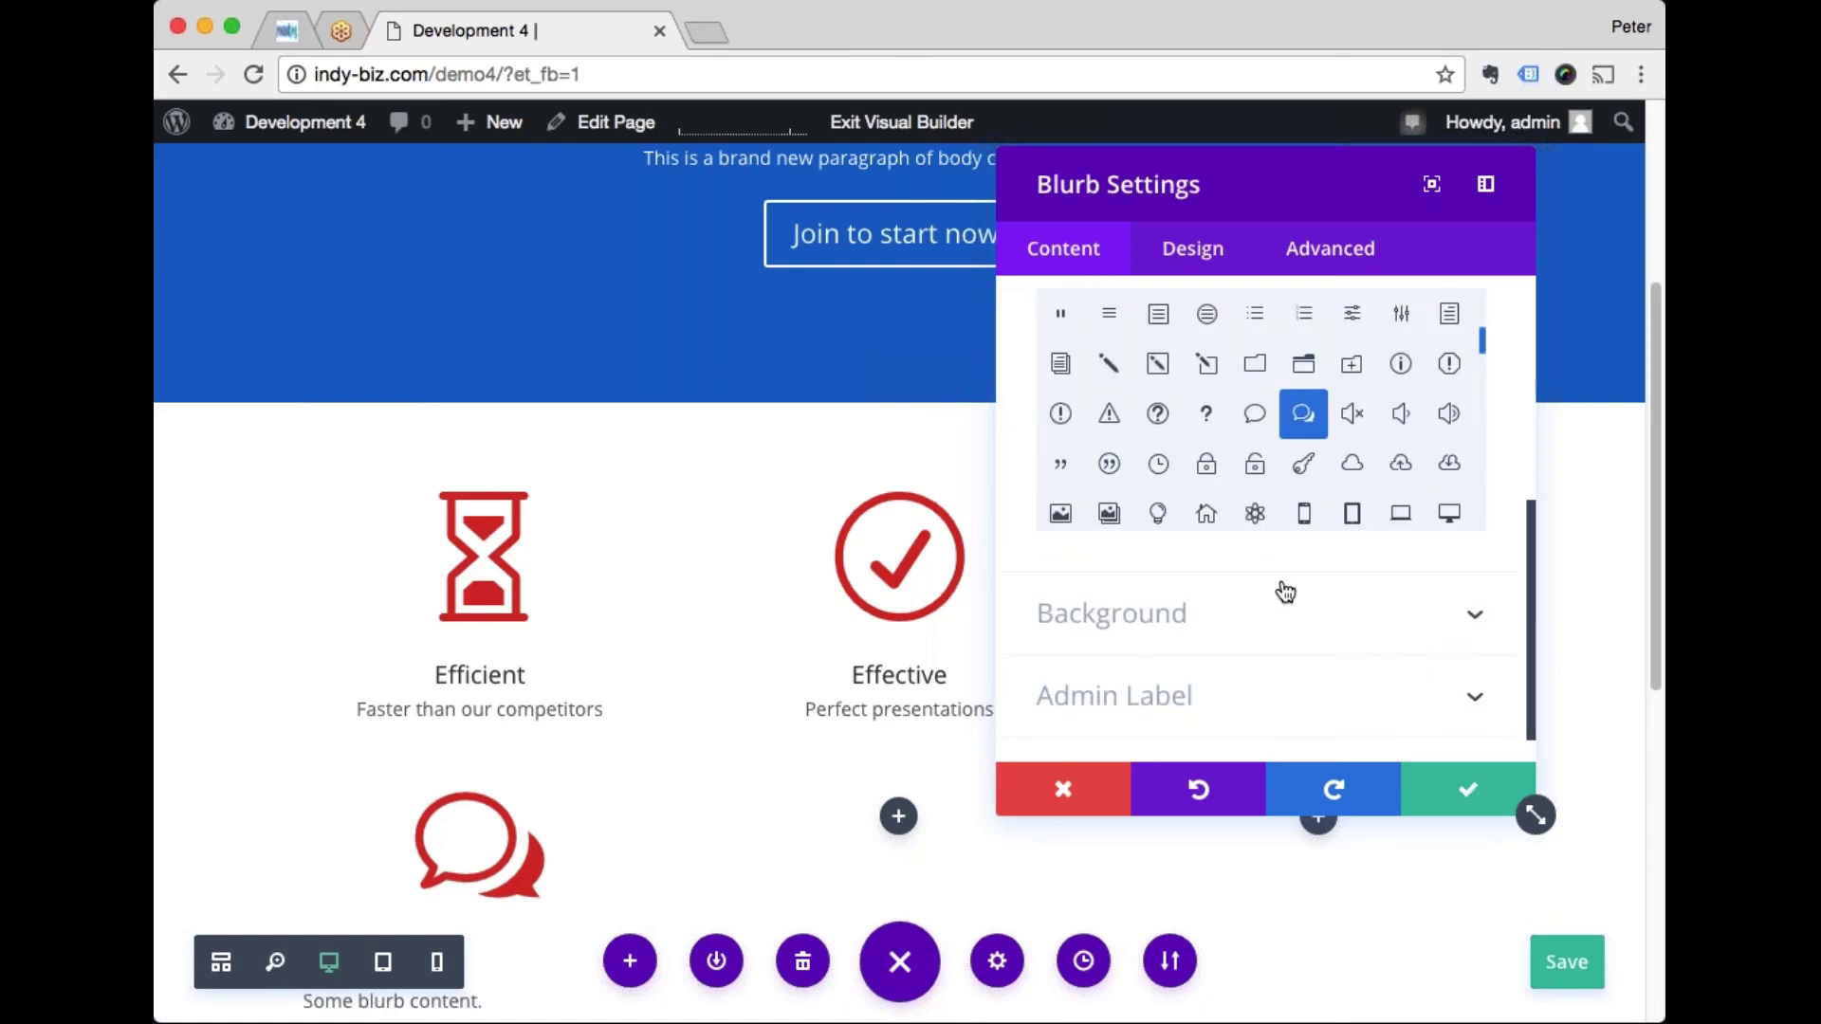
key(super+s)
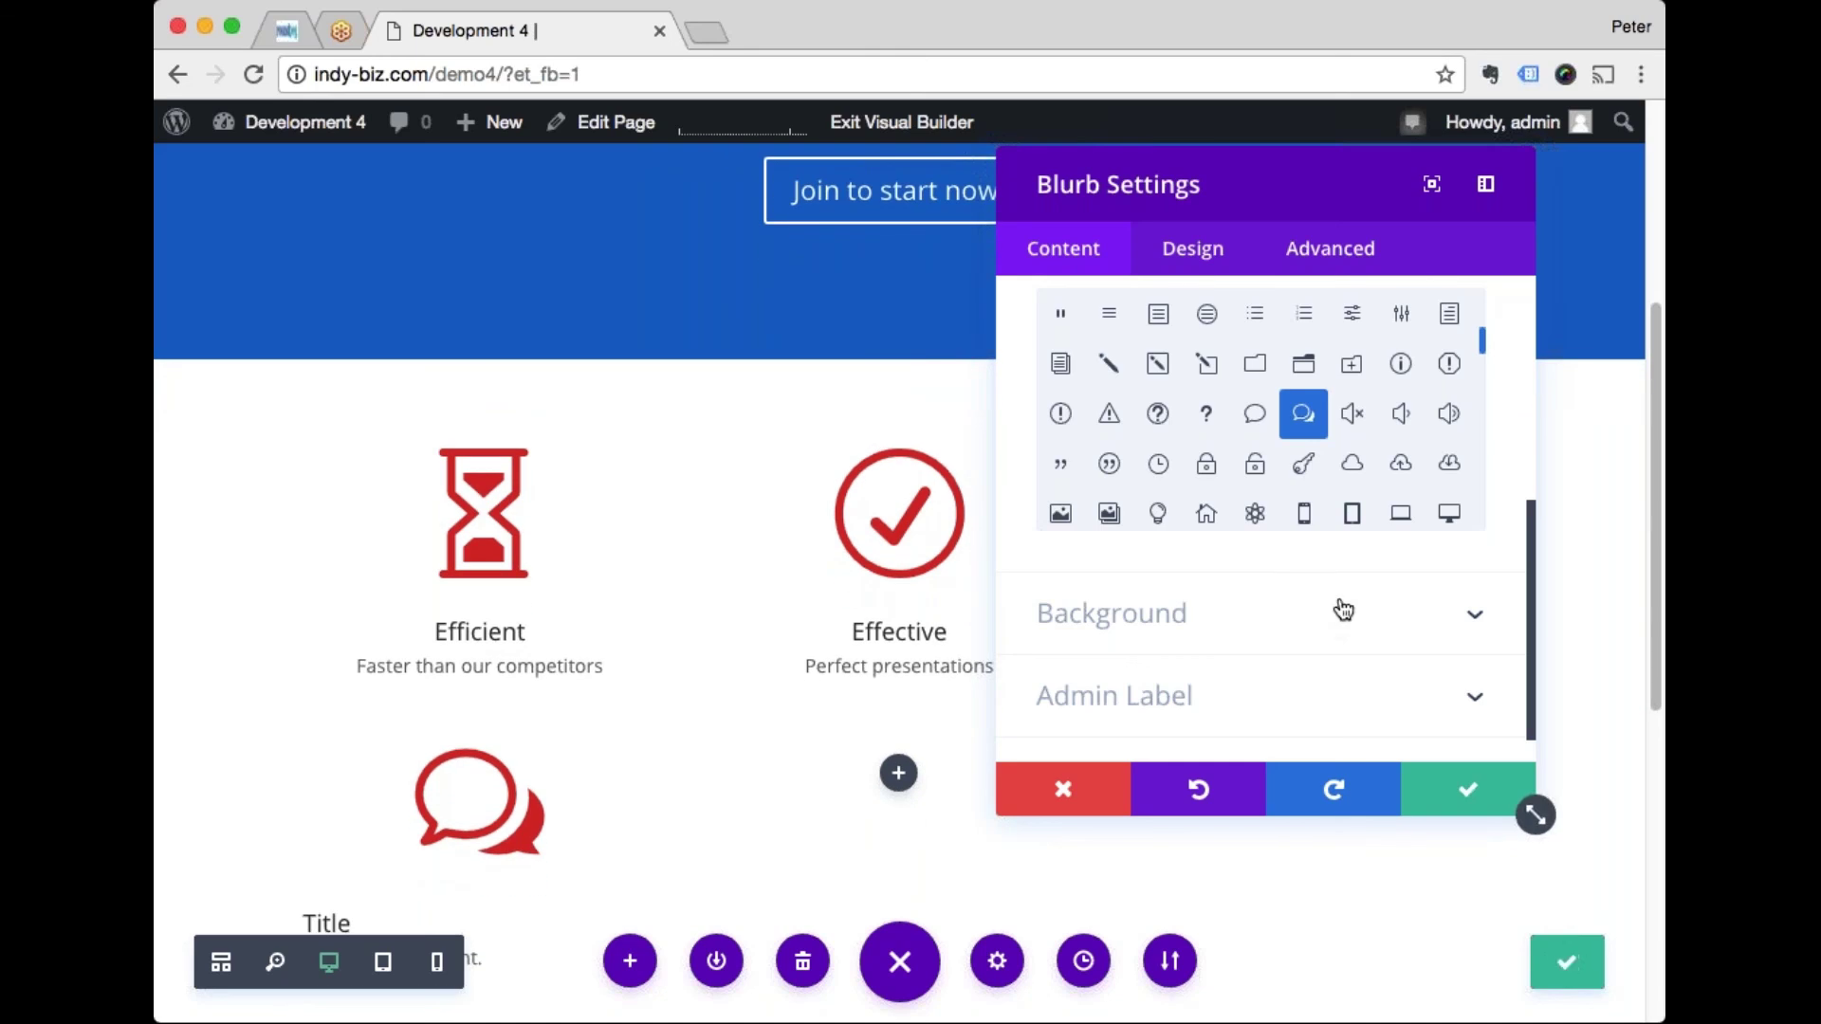
Step: Try the background color #0c71c3 on the new blurb, then clear the color value
scroll(1340, 615, down, 1)
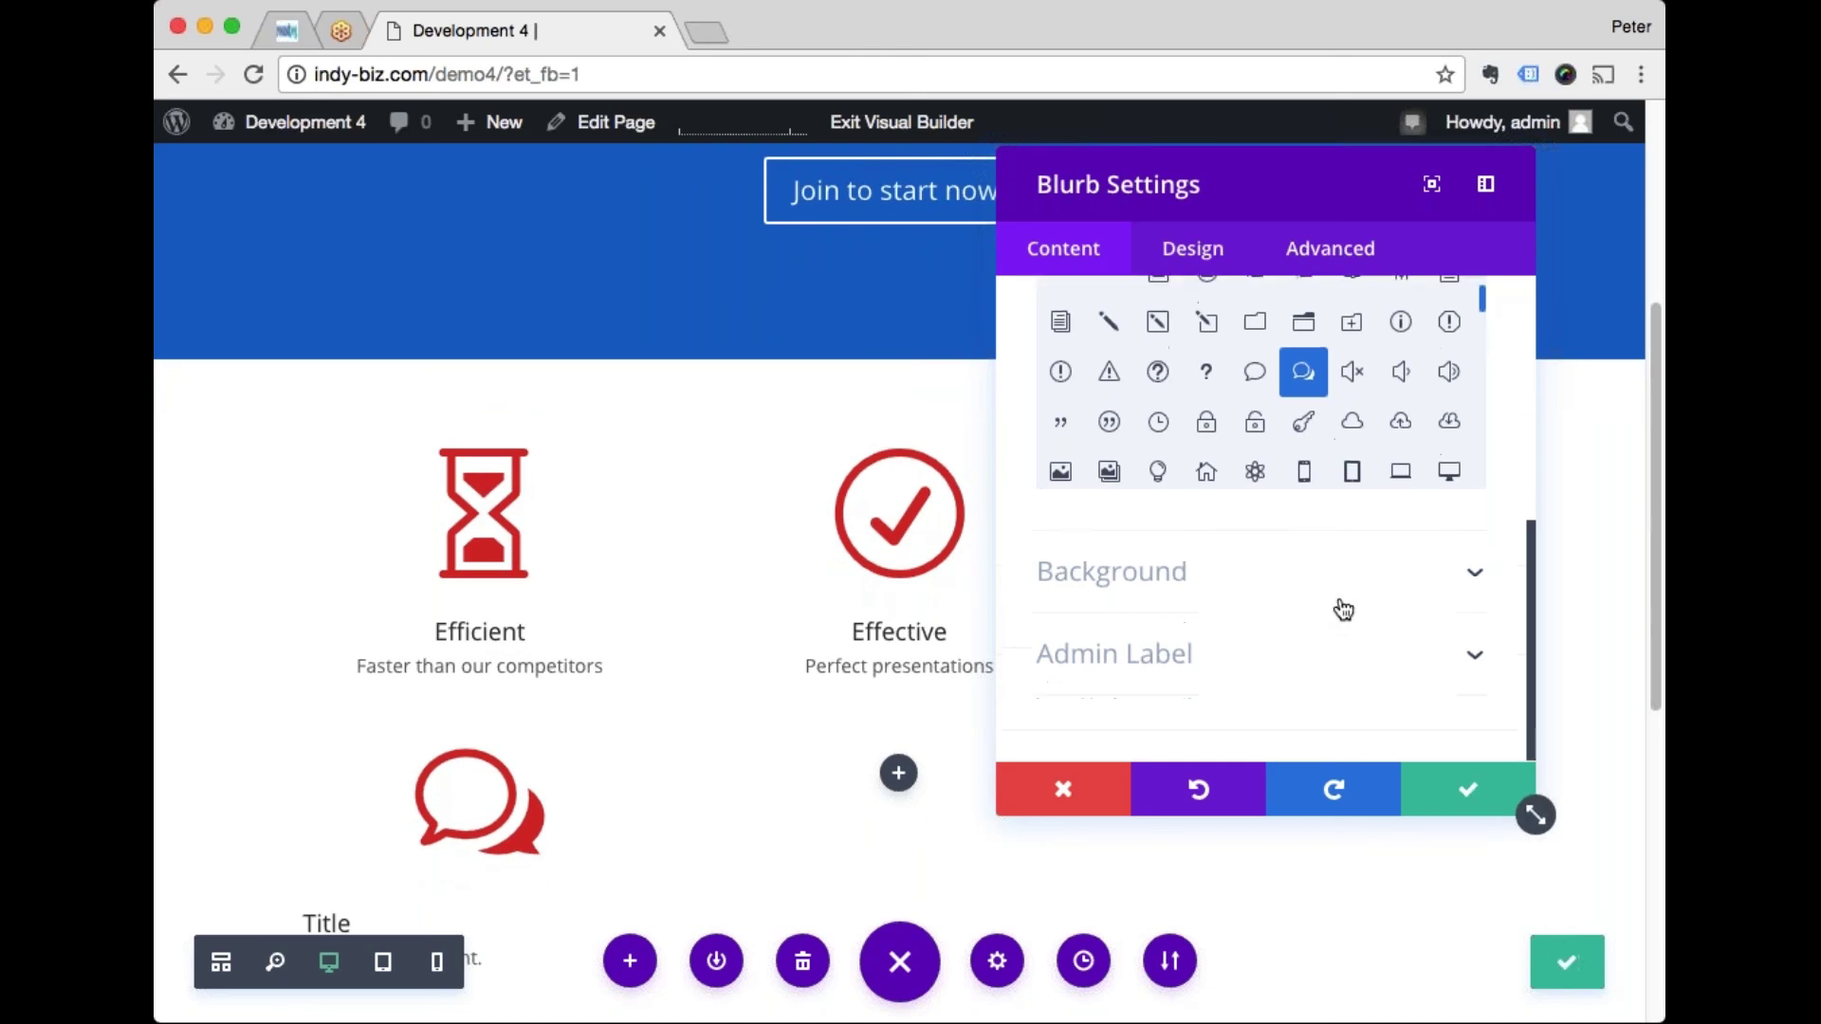
click(1413, 569)
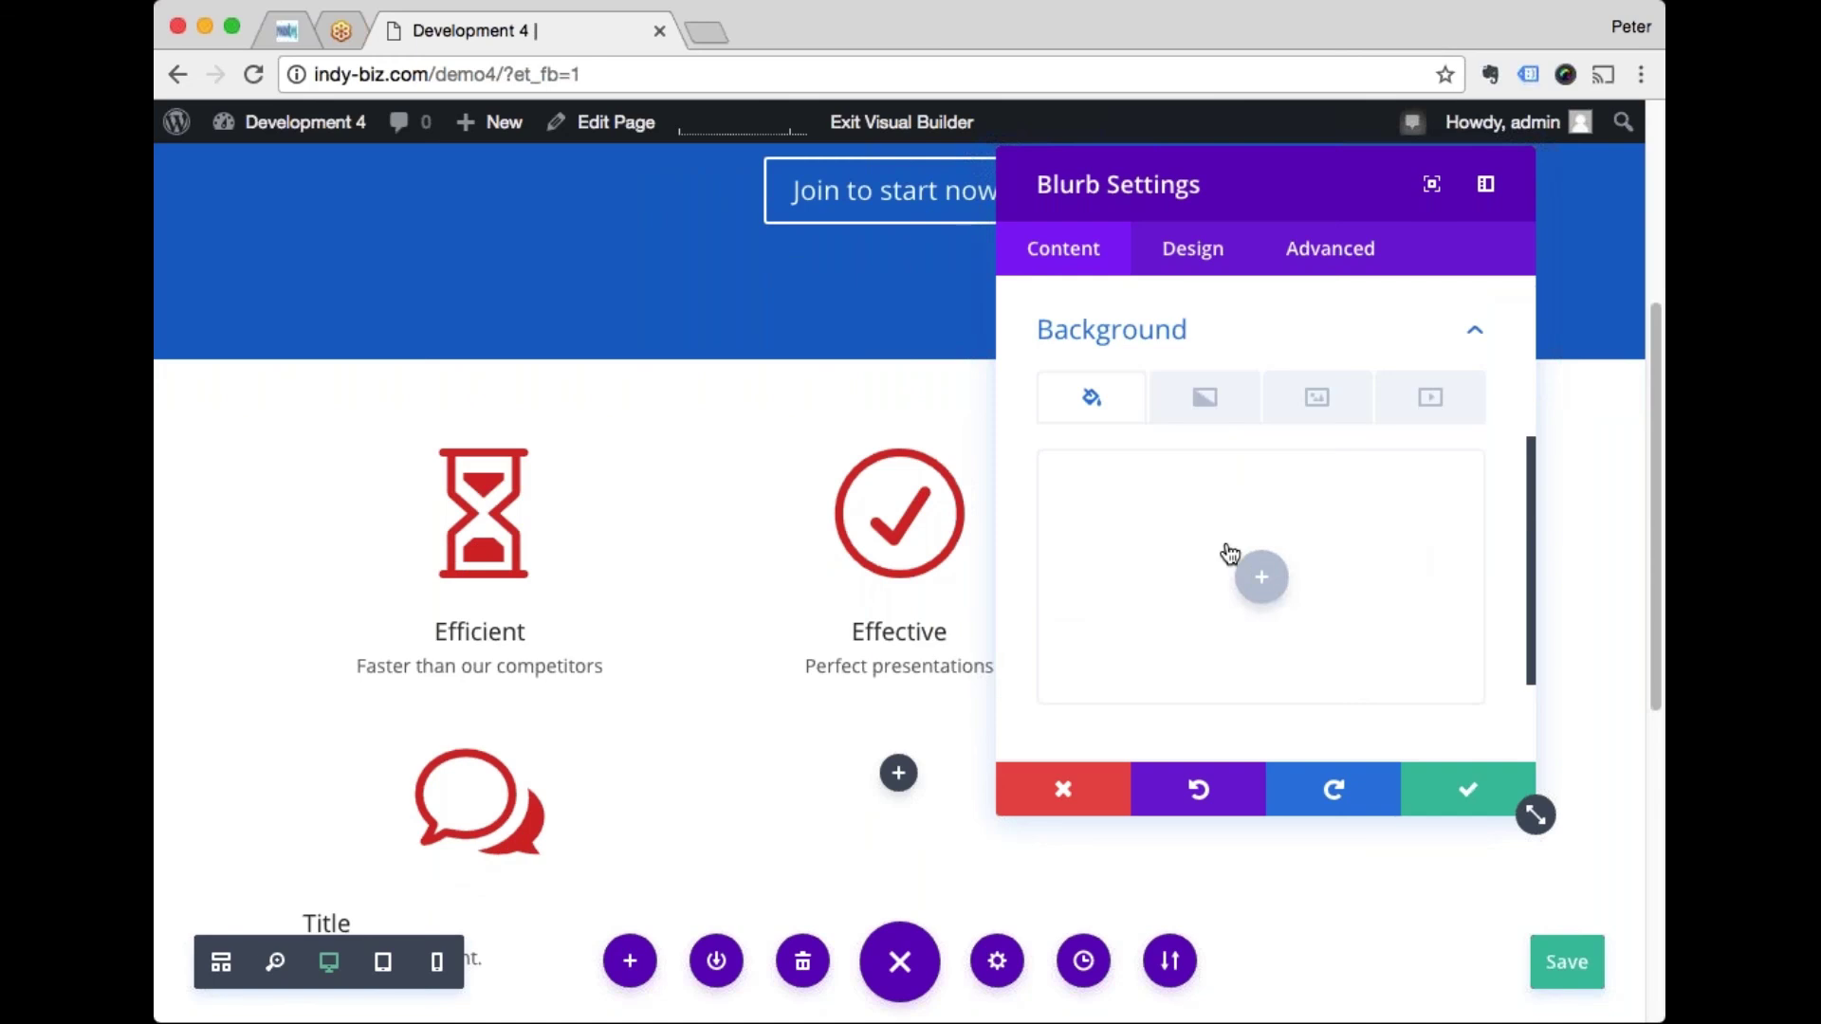
click(1251, 573)
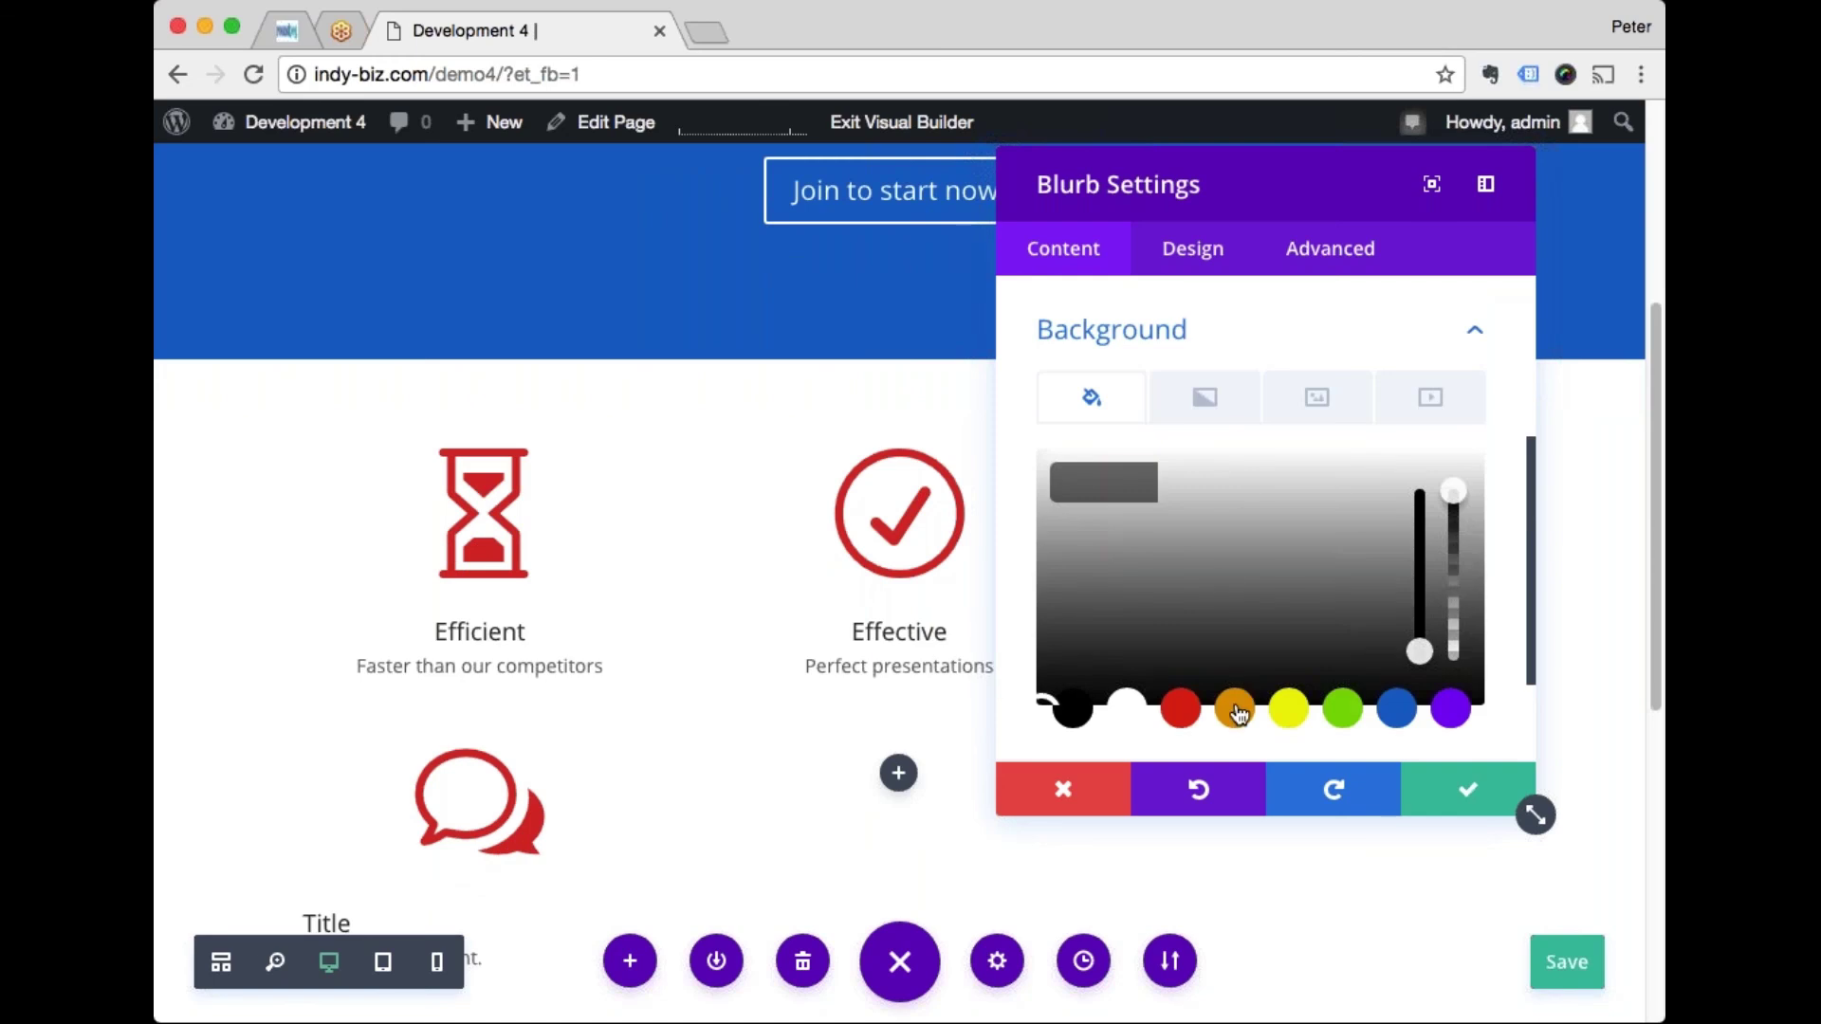
text(#0c71c3)
scroll(1338, 583, down, 2)
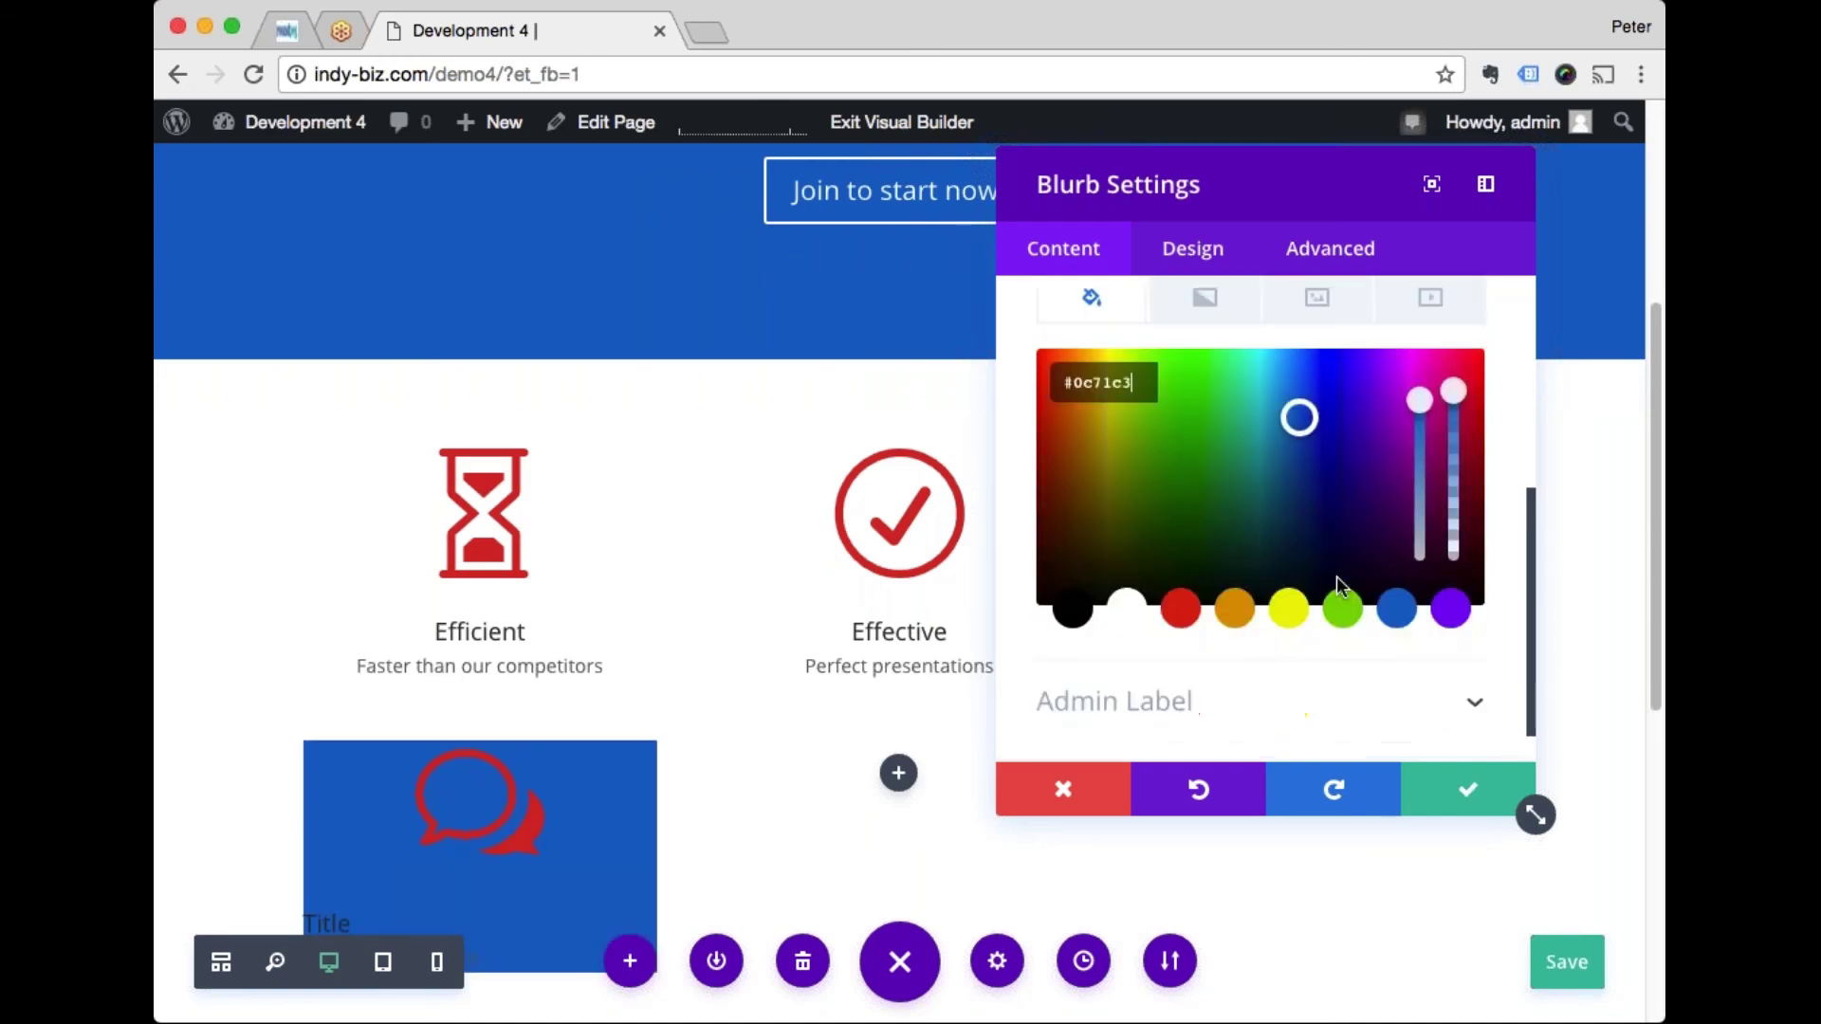
drag(1113, 383, 1062, 383)
key(BackSpace)
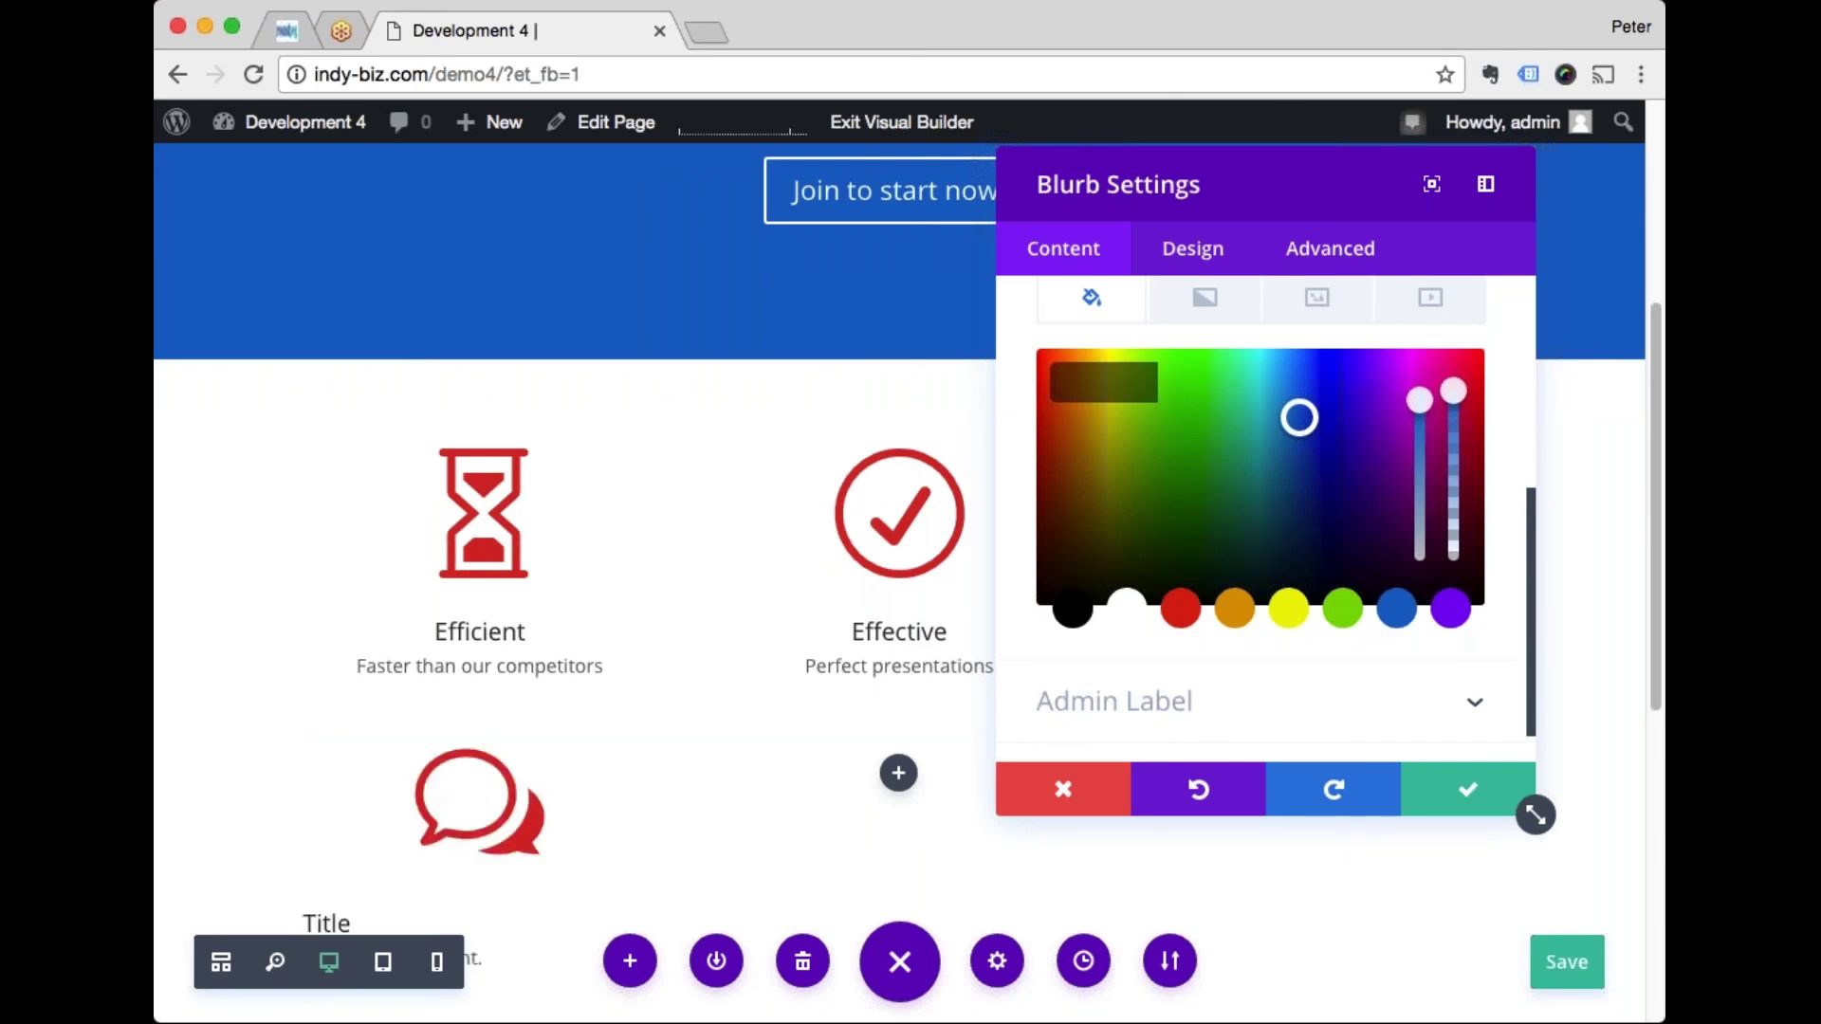
scroll(1261, 519, down, 1)
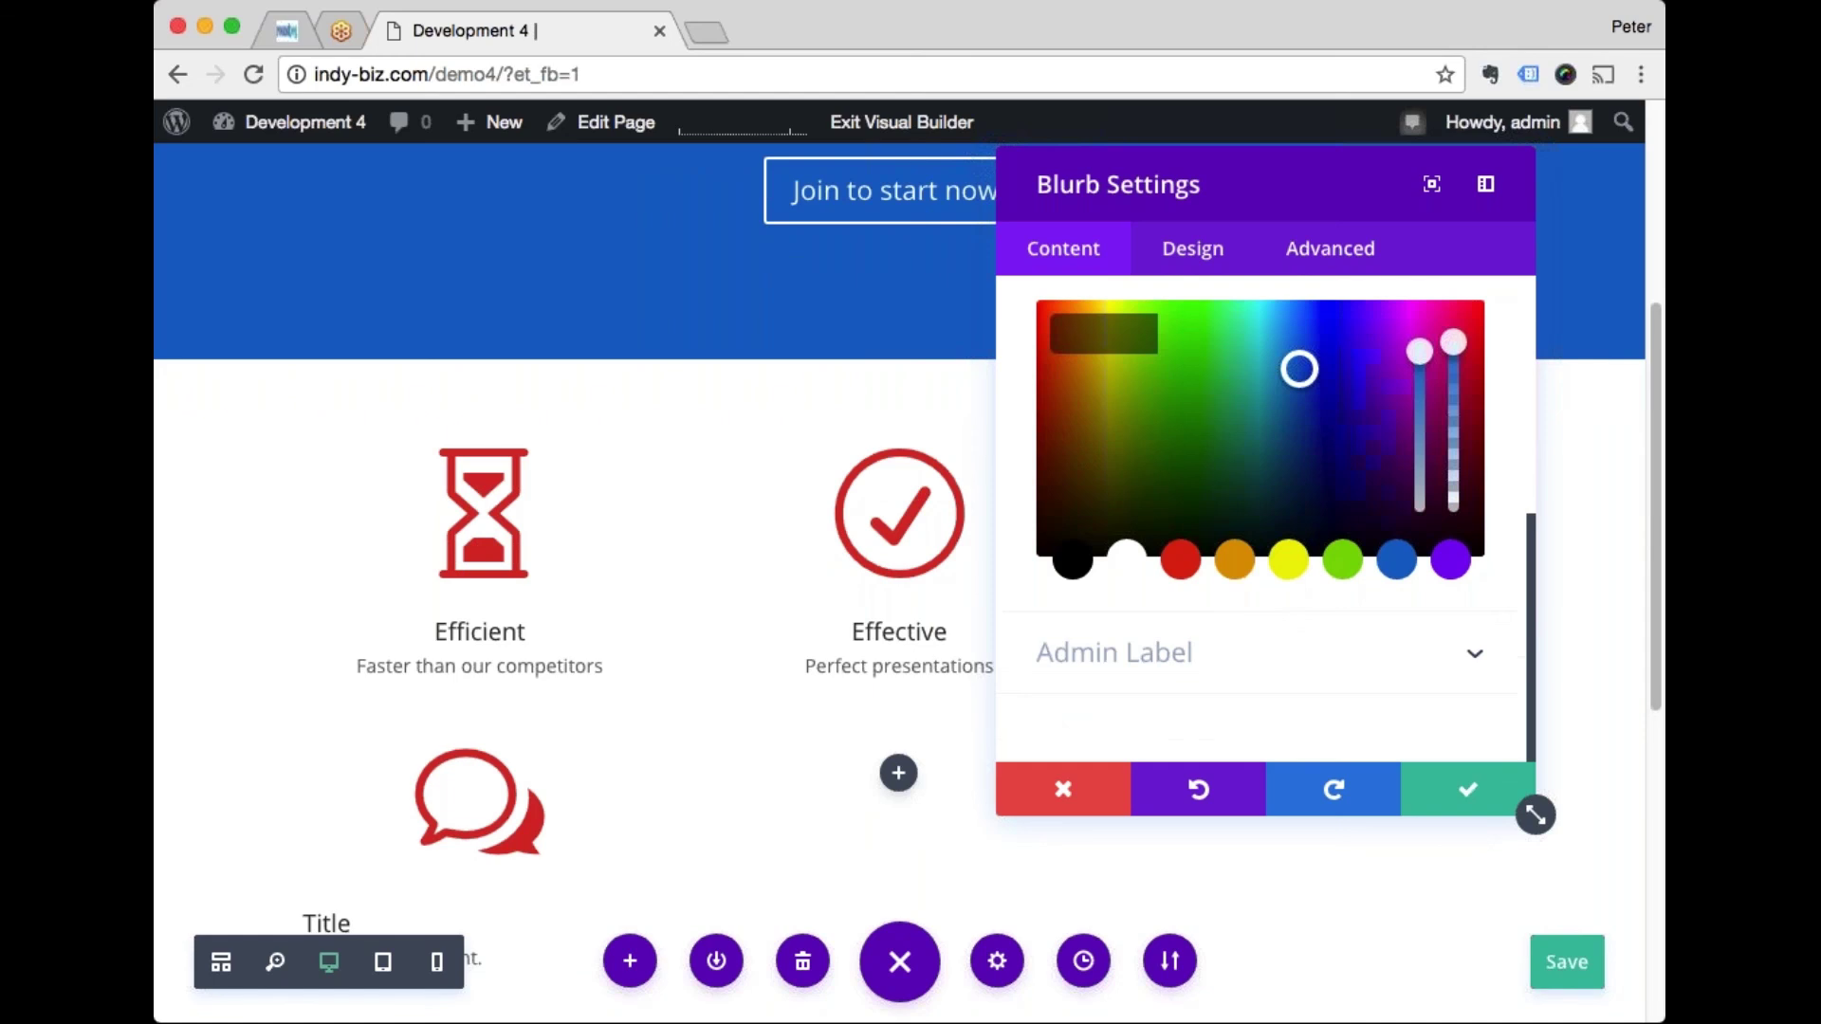
Step: Try several icon colors on the new blurb, including #e09900 and #918518, then set the icon color to the red #e02b20
scroll(859, 389, down, 5)
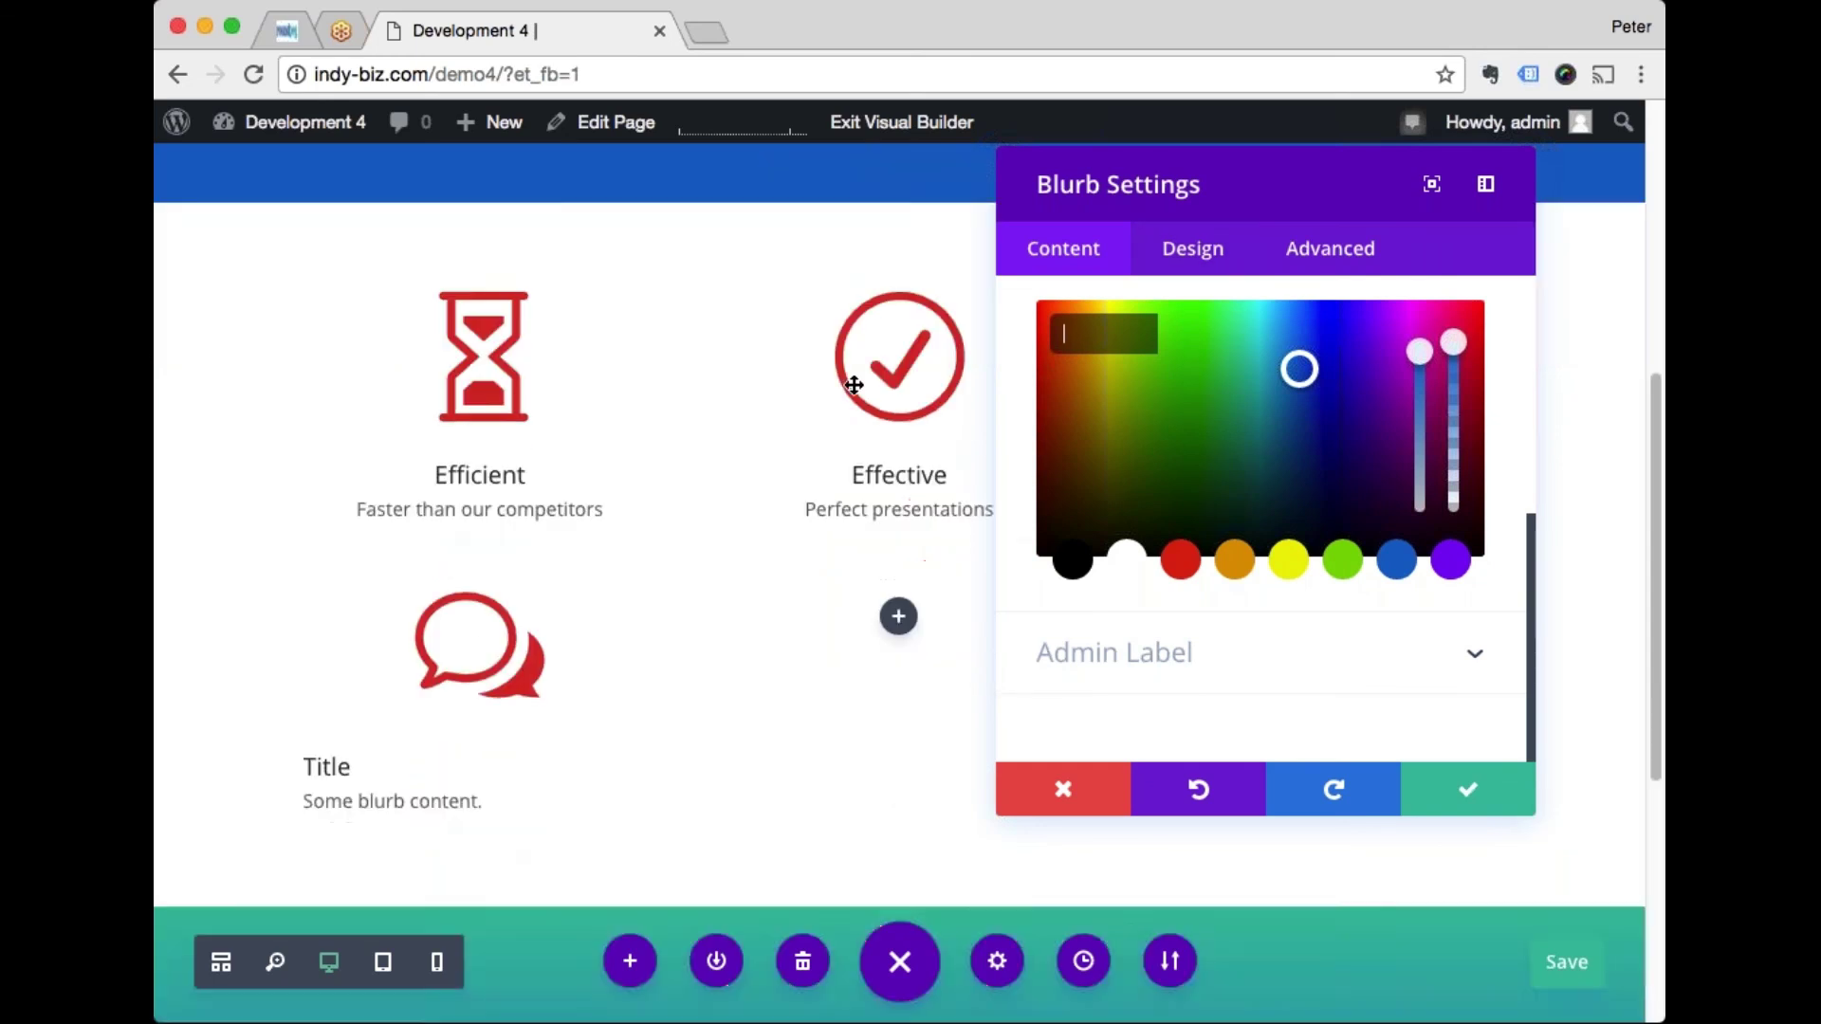
click(1197, 248)
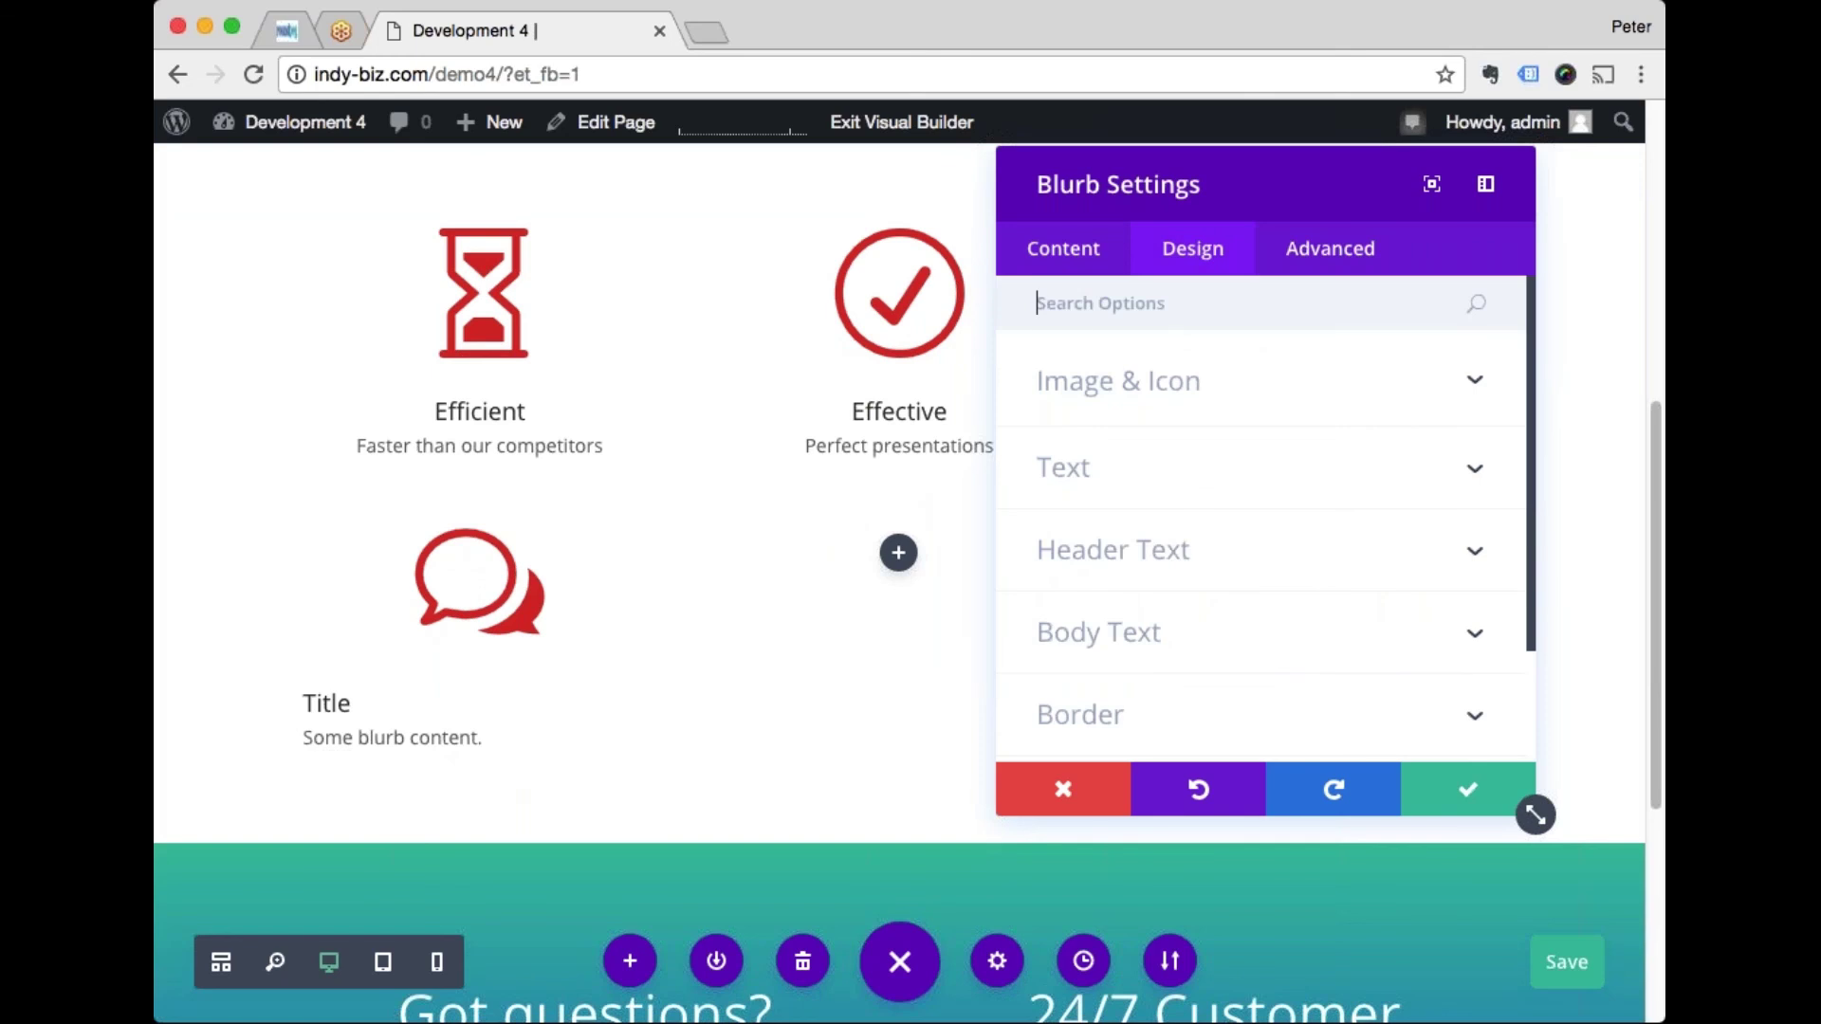
click(1225, 405)
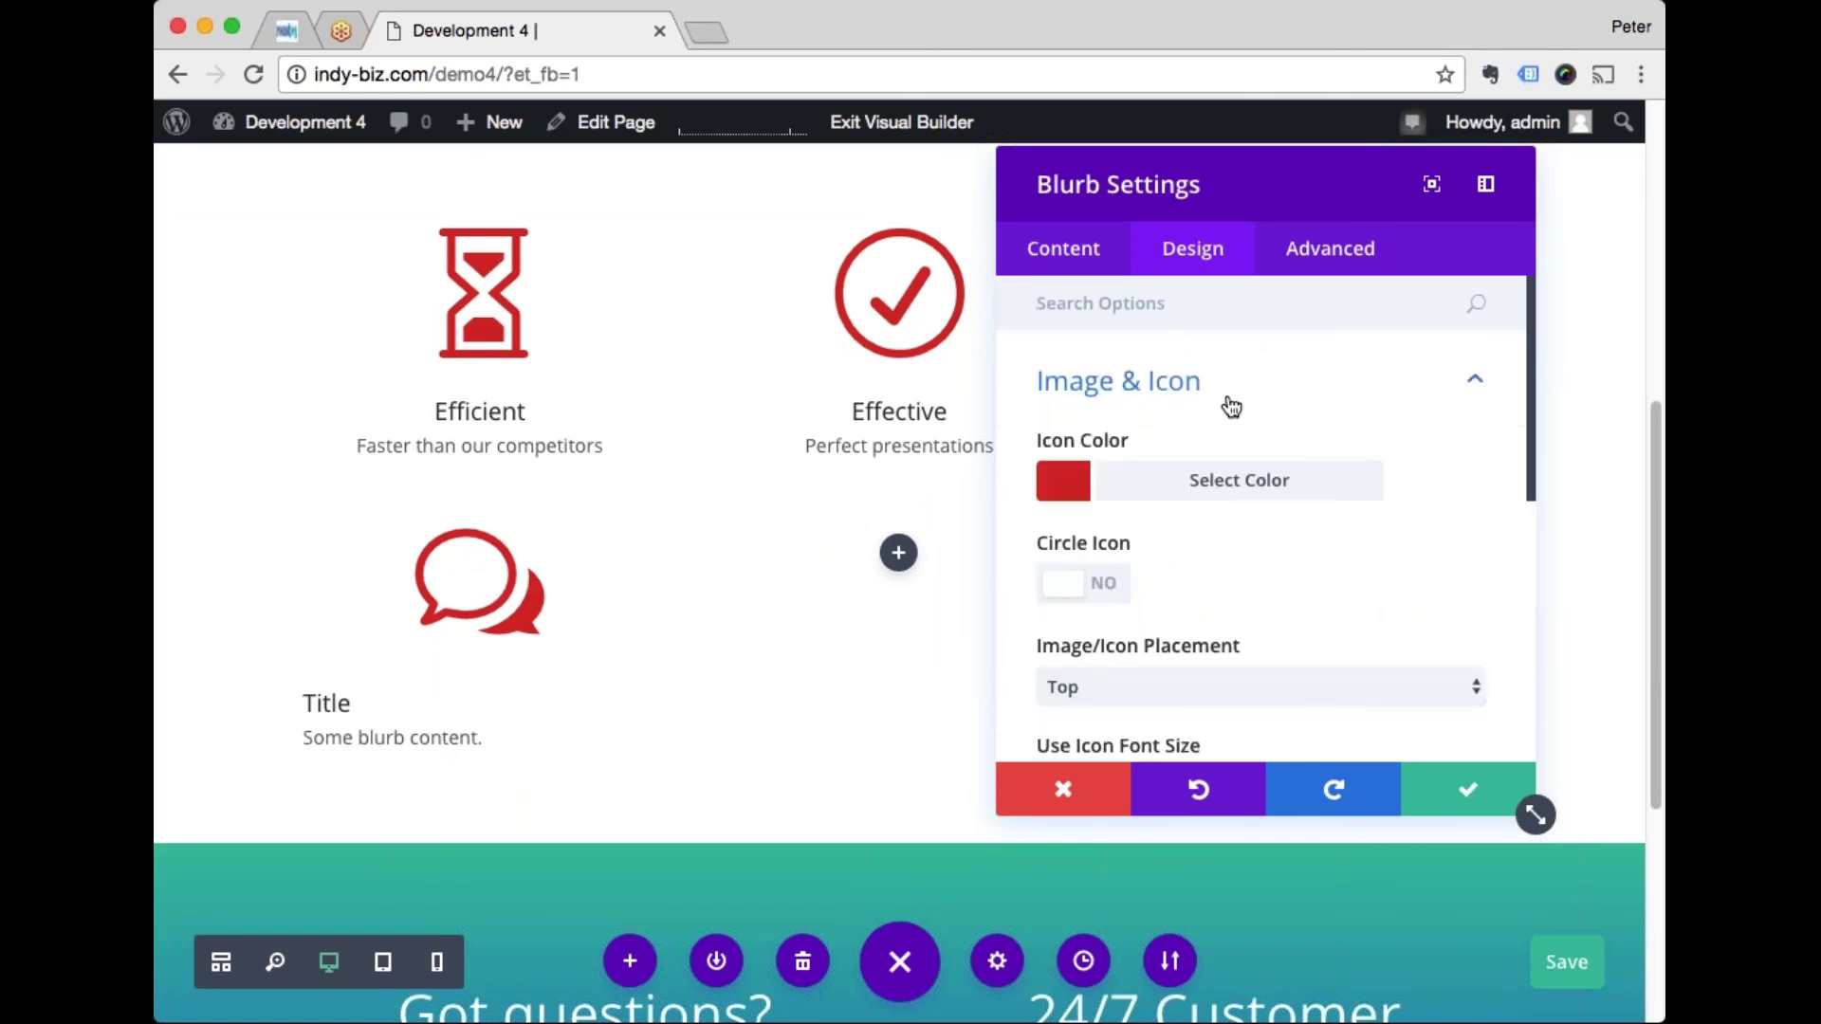
scroll(1231, 407, down, 1)
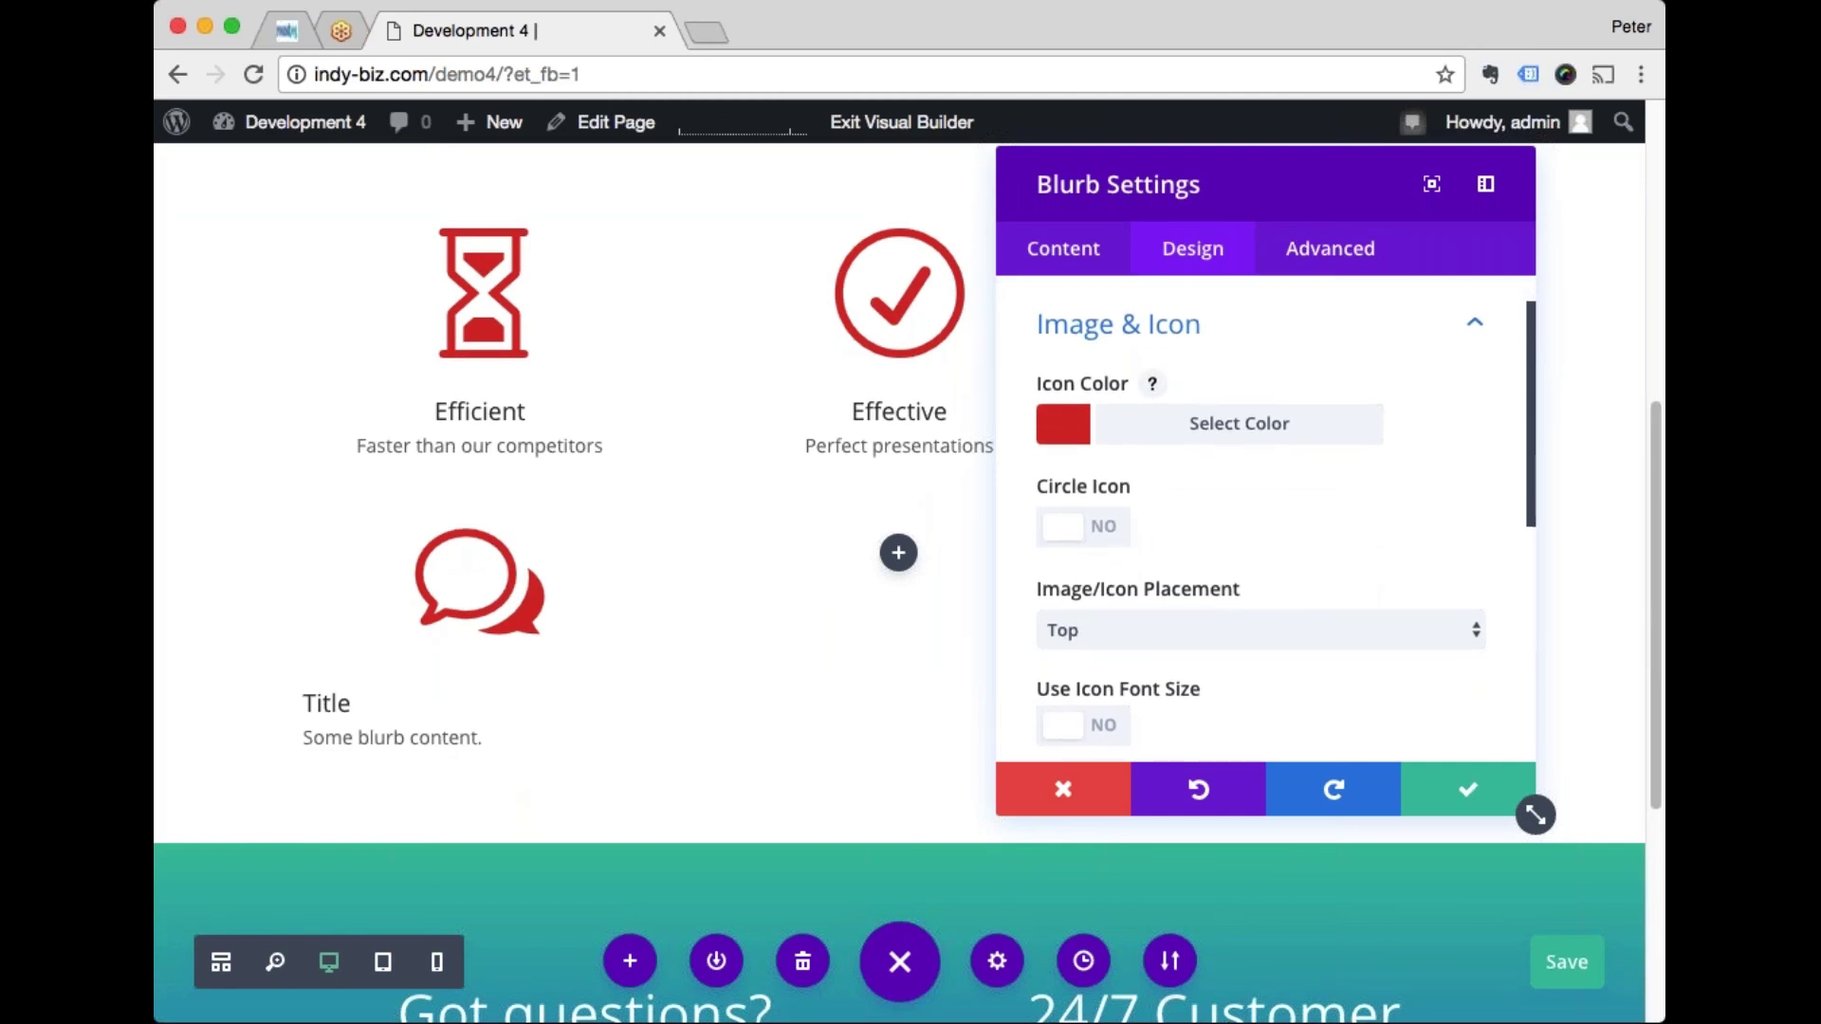
click(1233, 423)
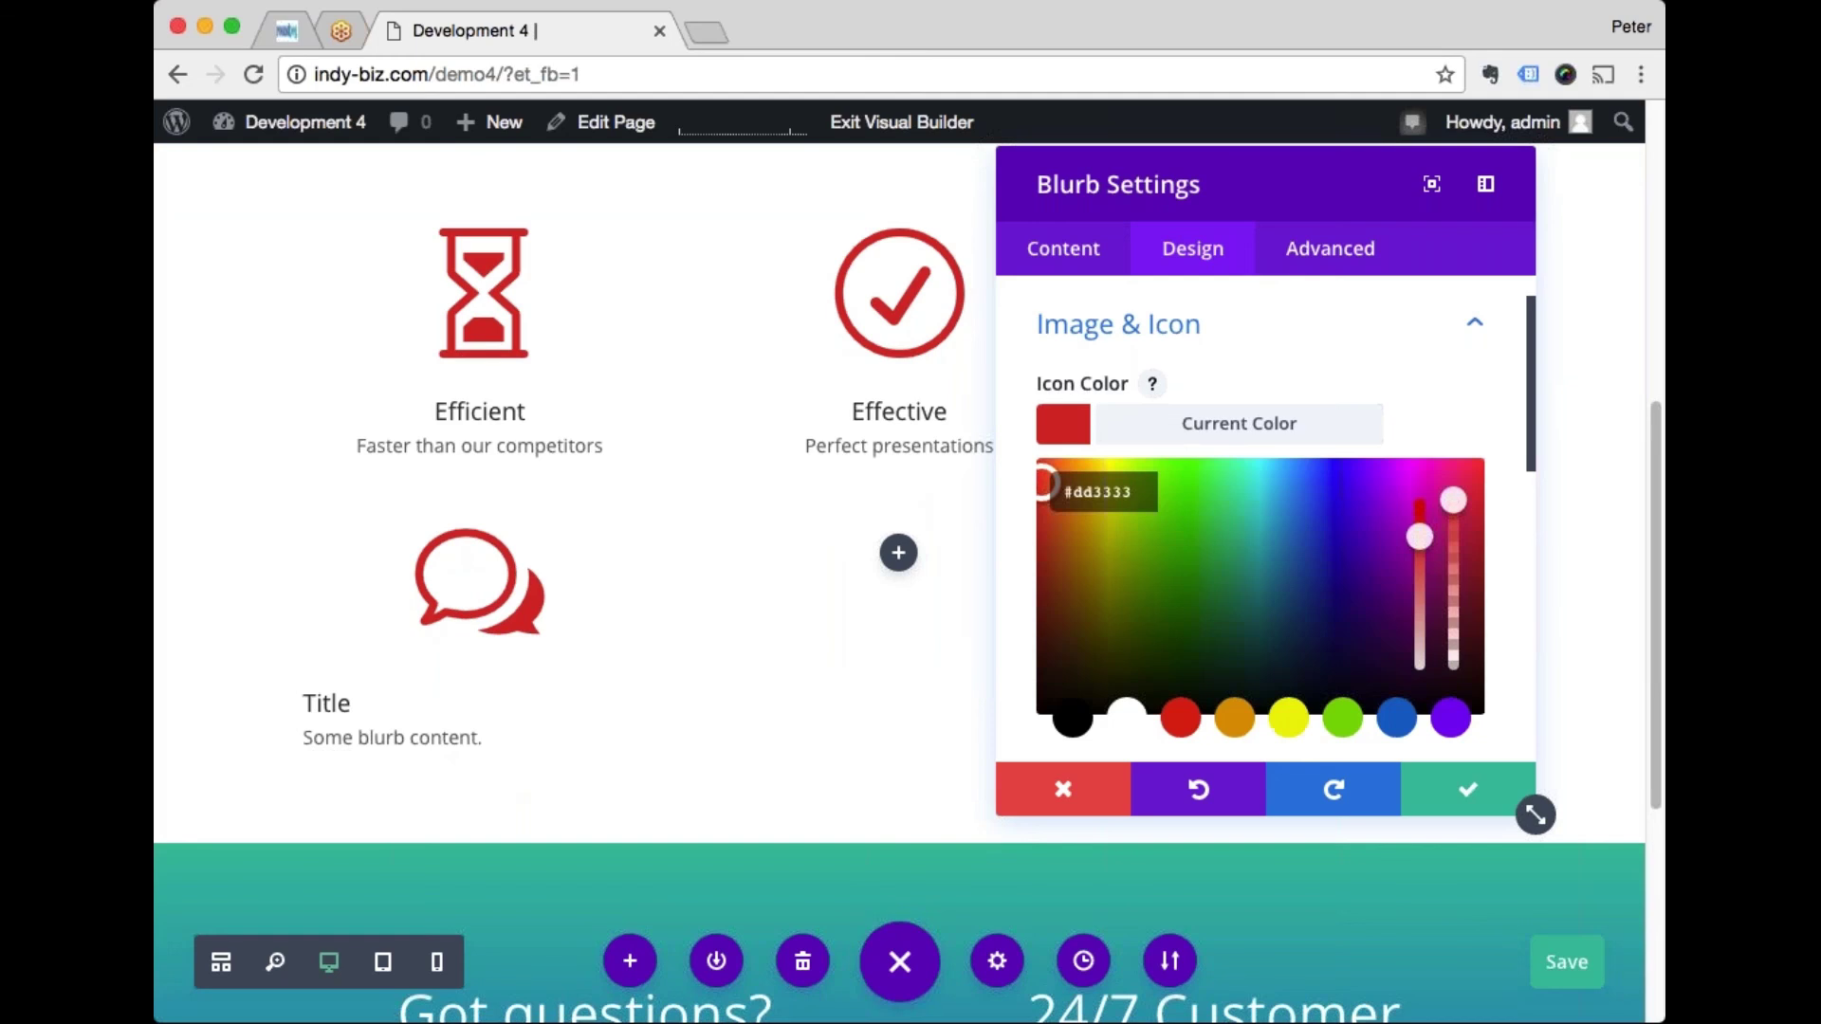
click(1181, 718)
click(1235, 718)
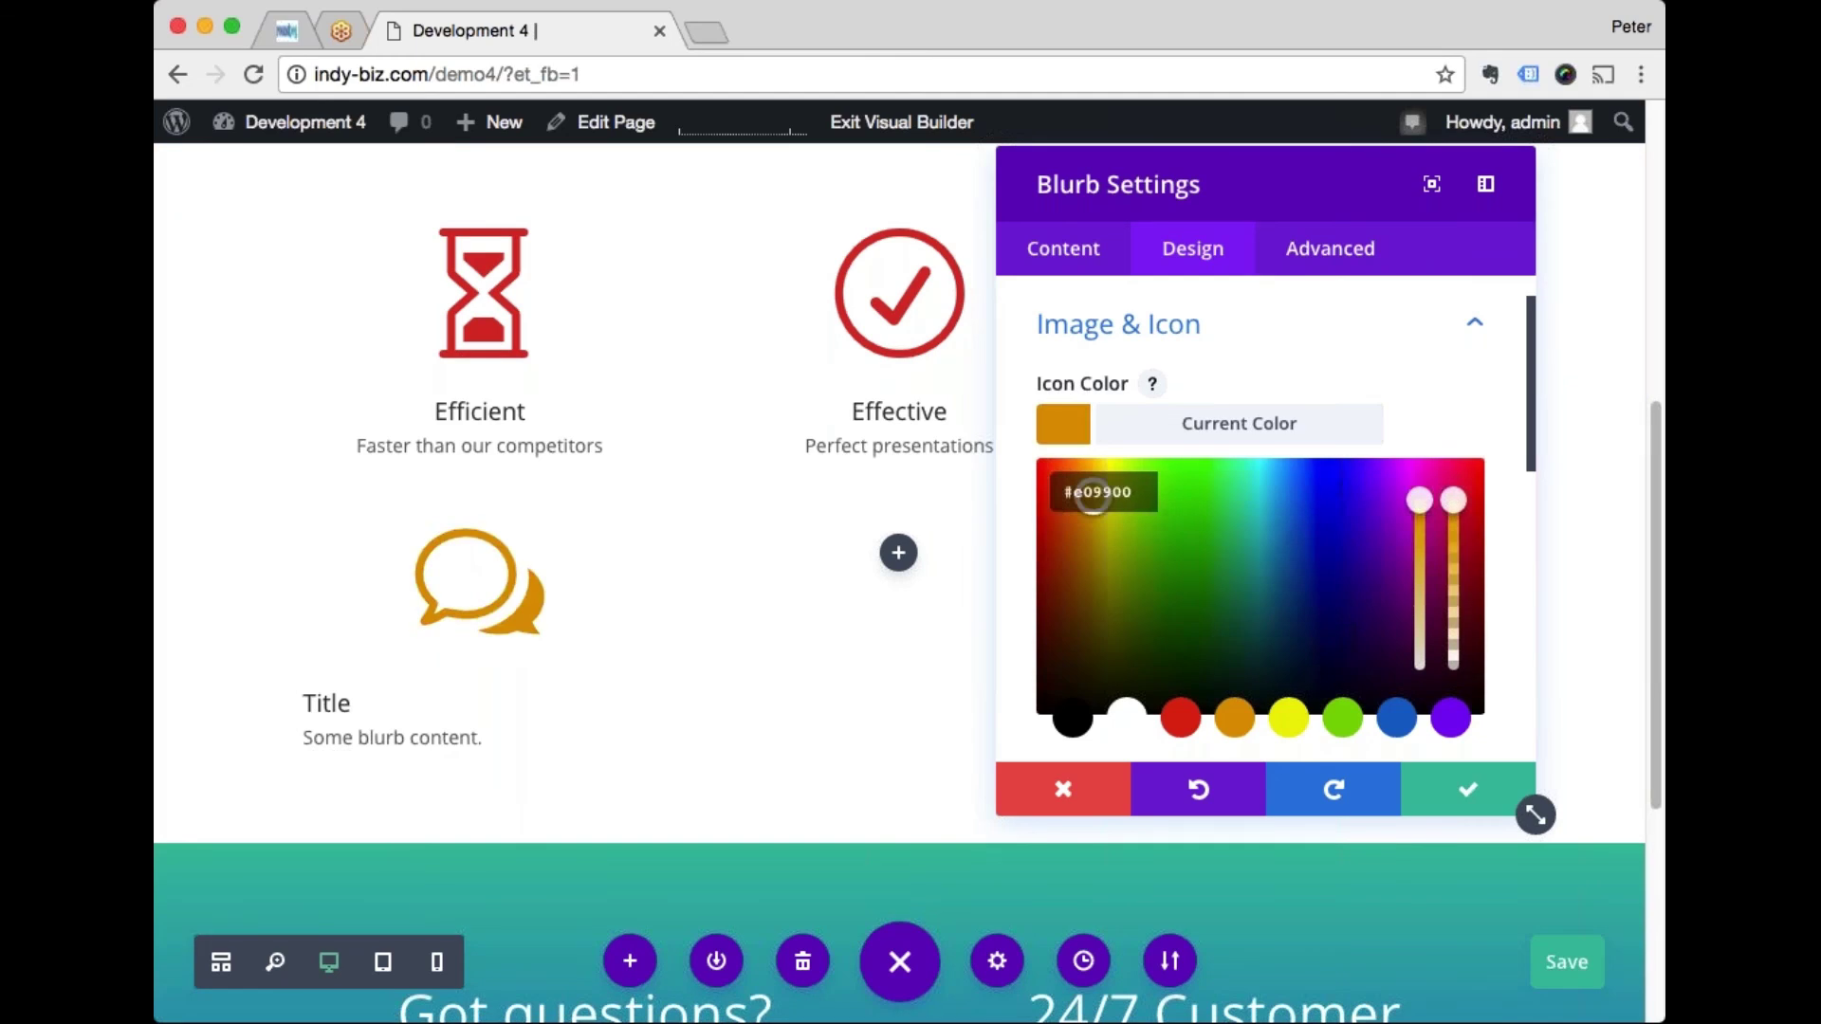
click(1343, 718)
drag(1155, 504, 1203, 622)
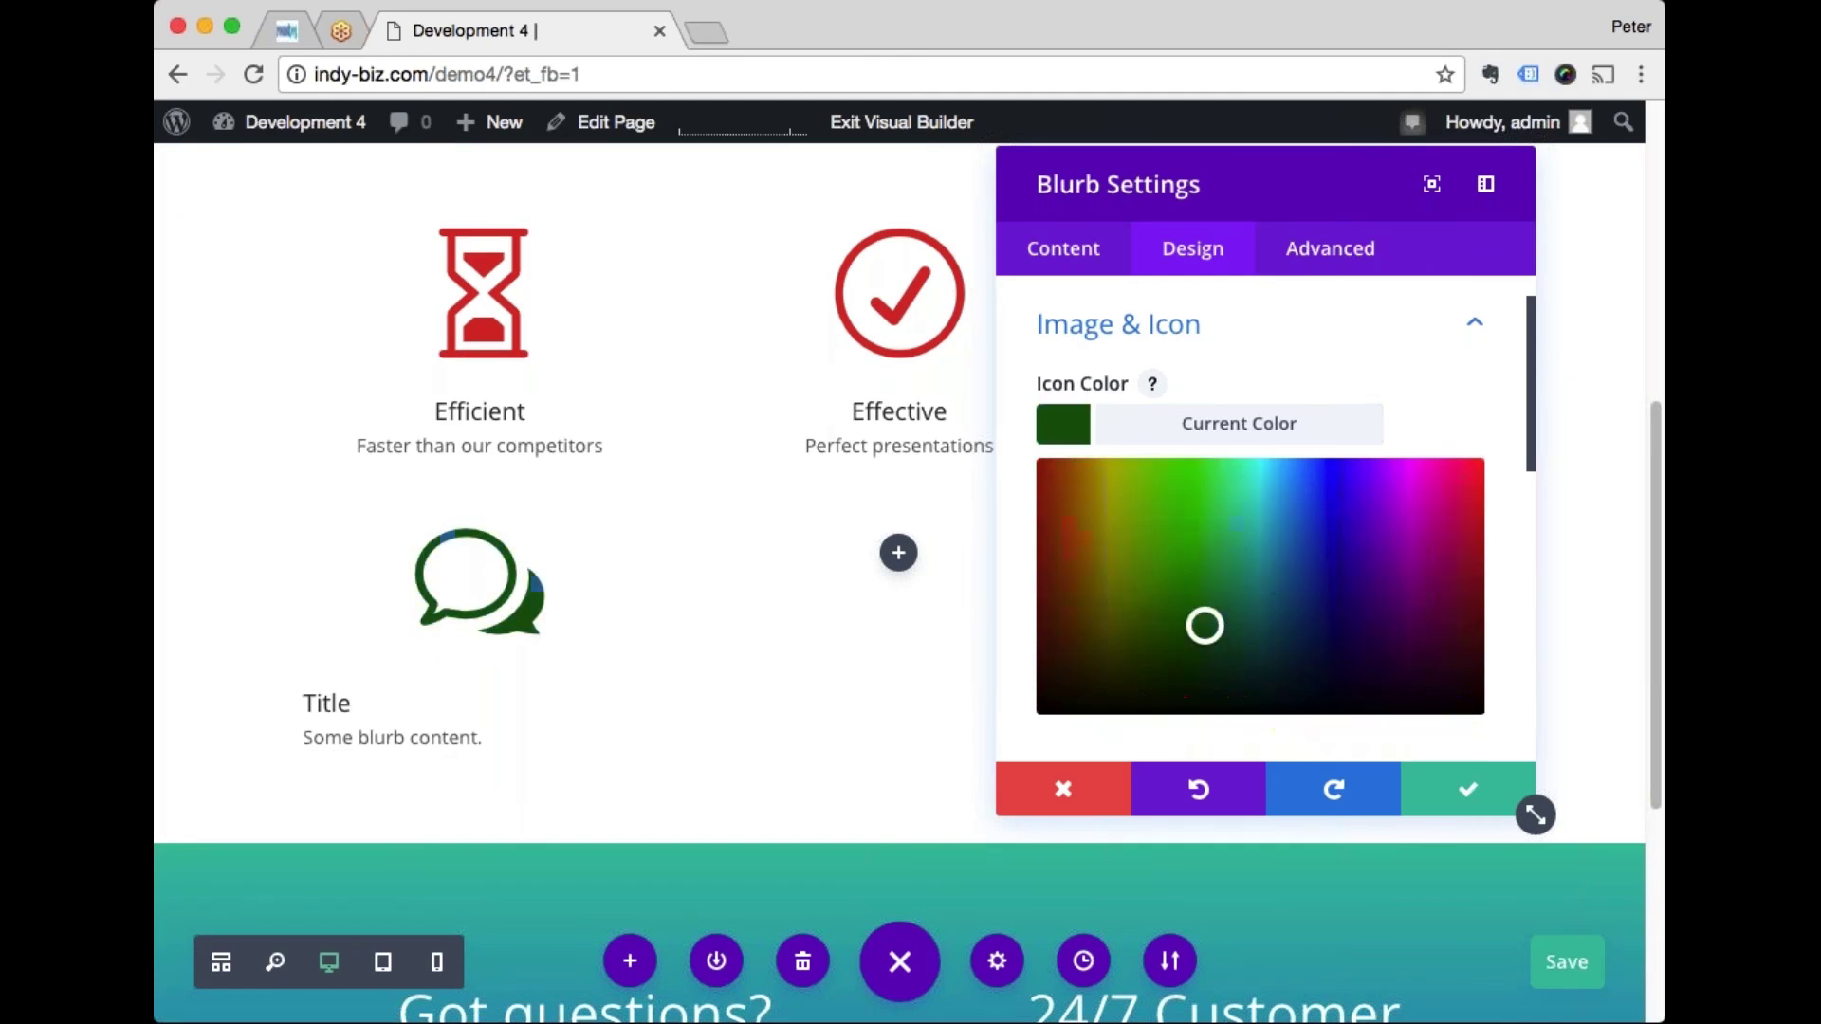
drag(1102, 569, 1106, 605)
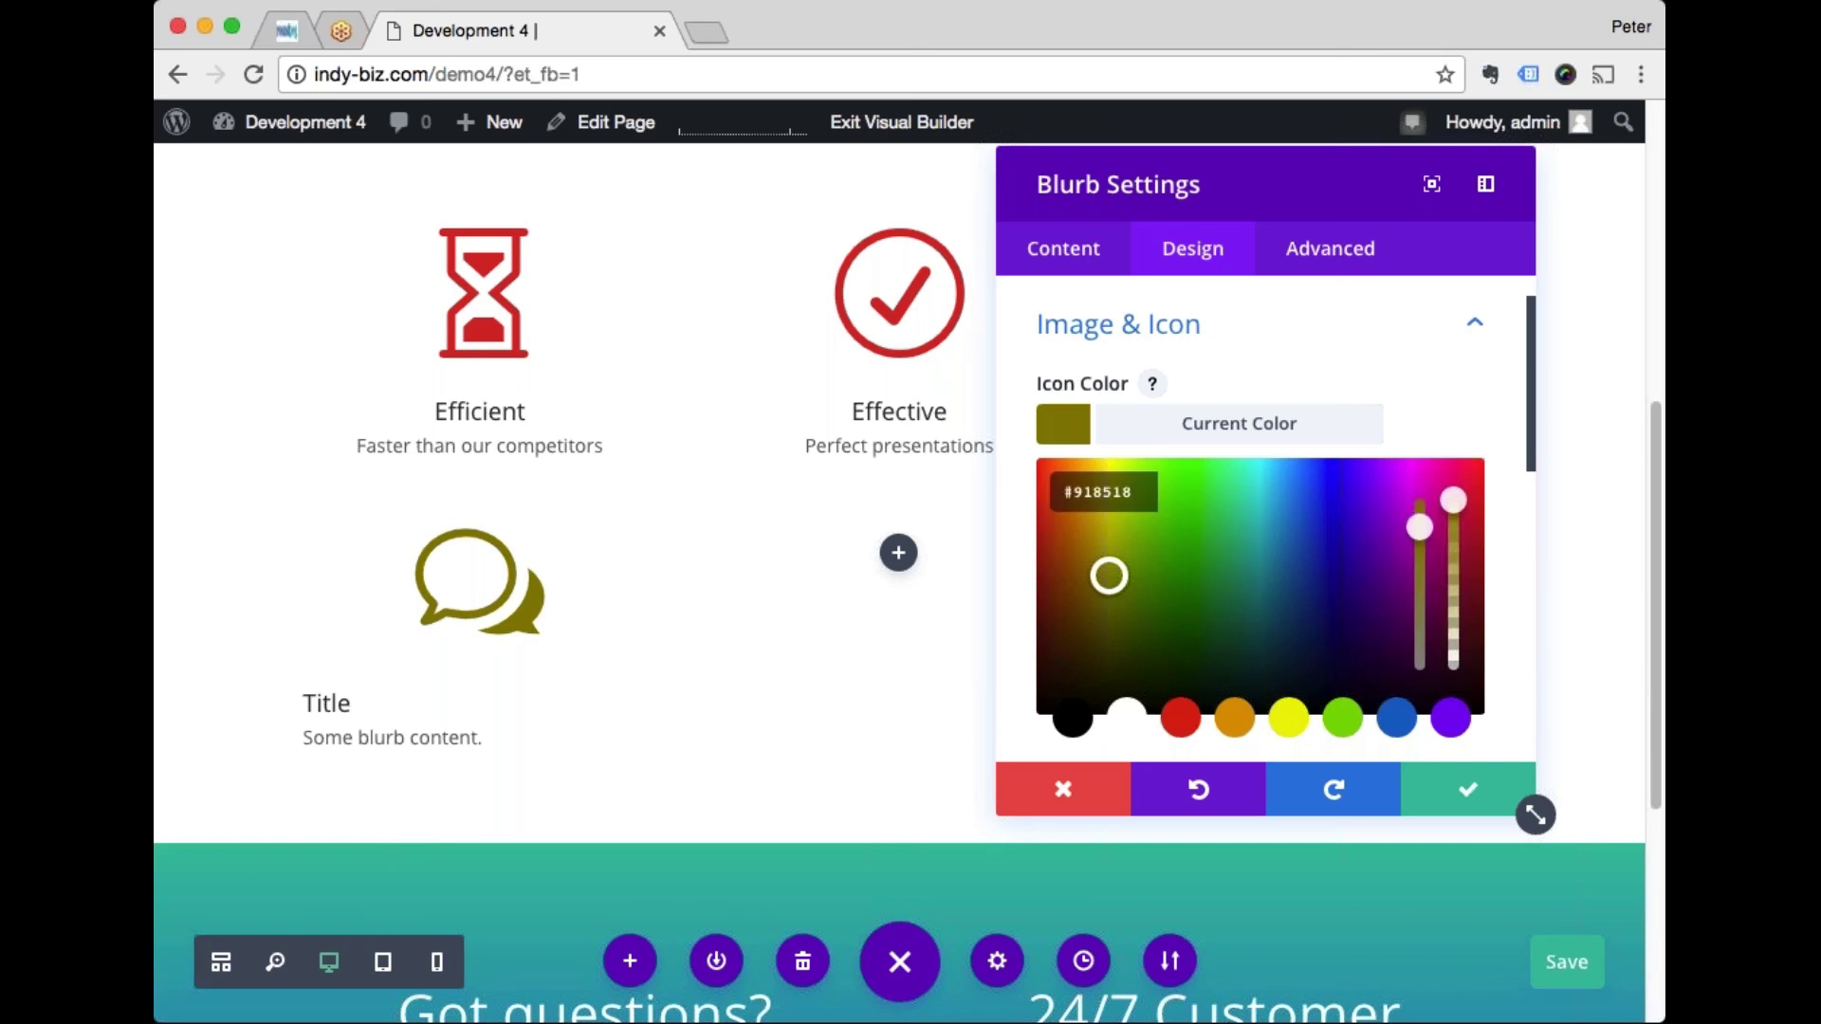
click(1181, 718)
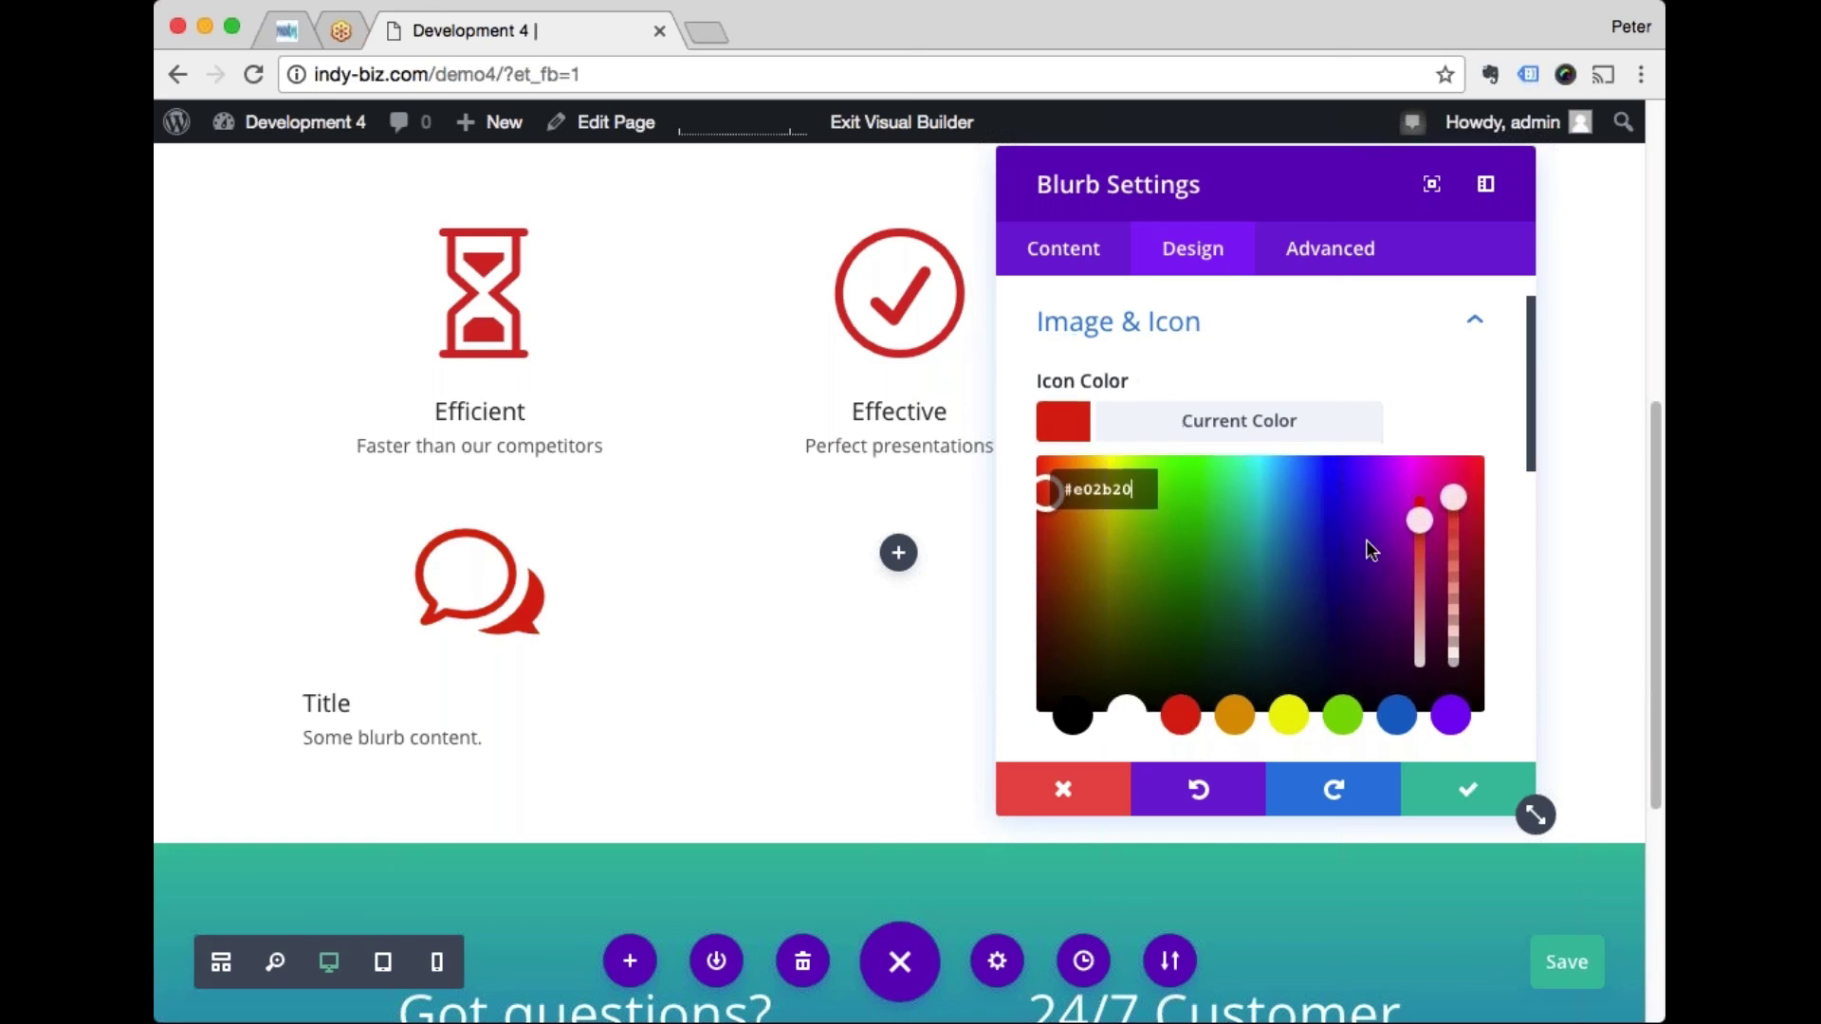
Step: Set the new blurb's text orientation to Center after trying Right, and save its settings
scroll(1368, 548, down, 3)
scroll(1368, 550, down, 3)
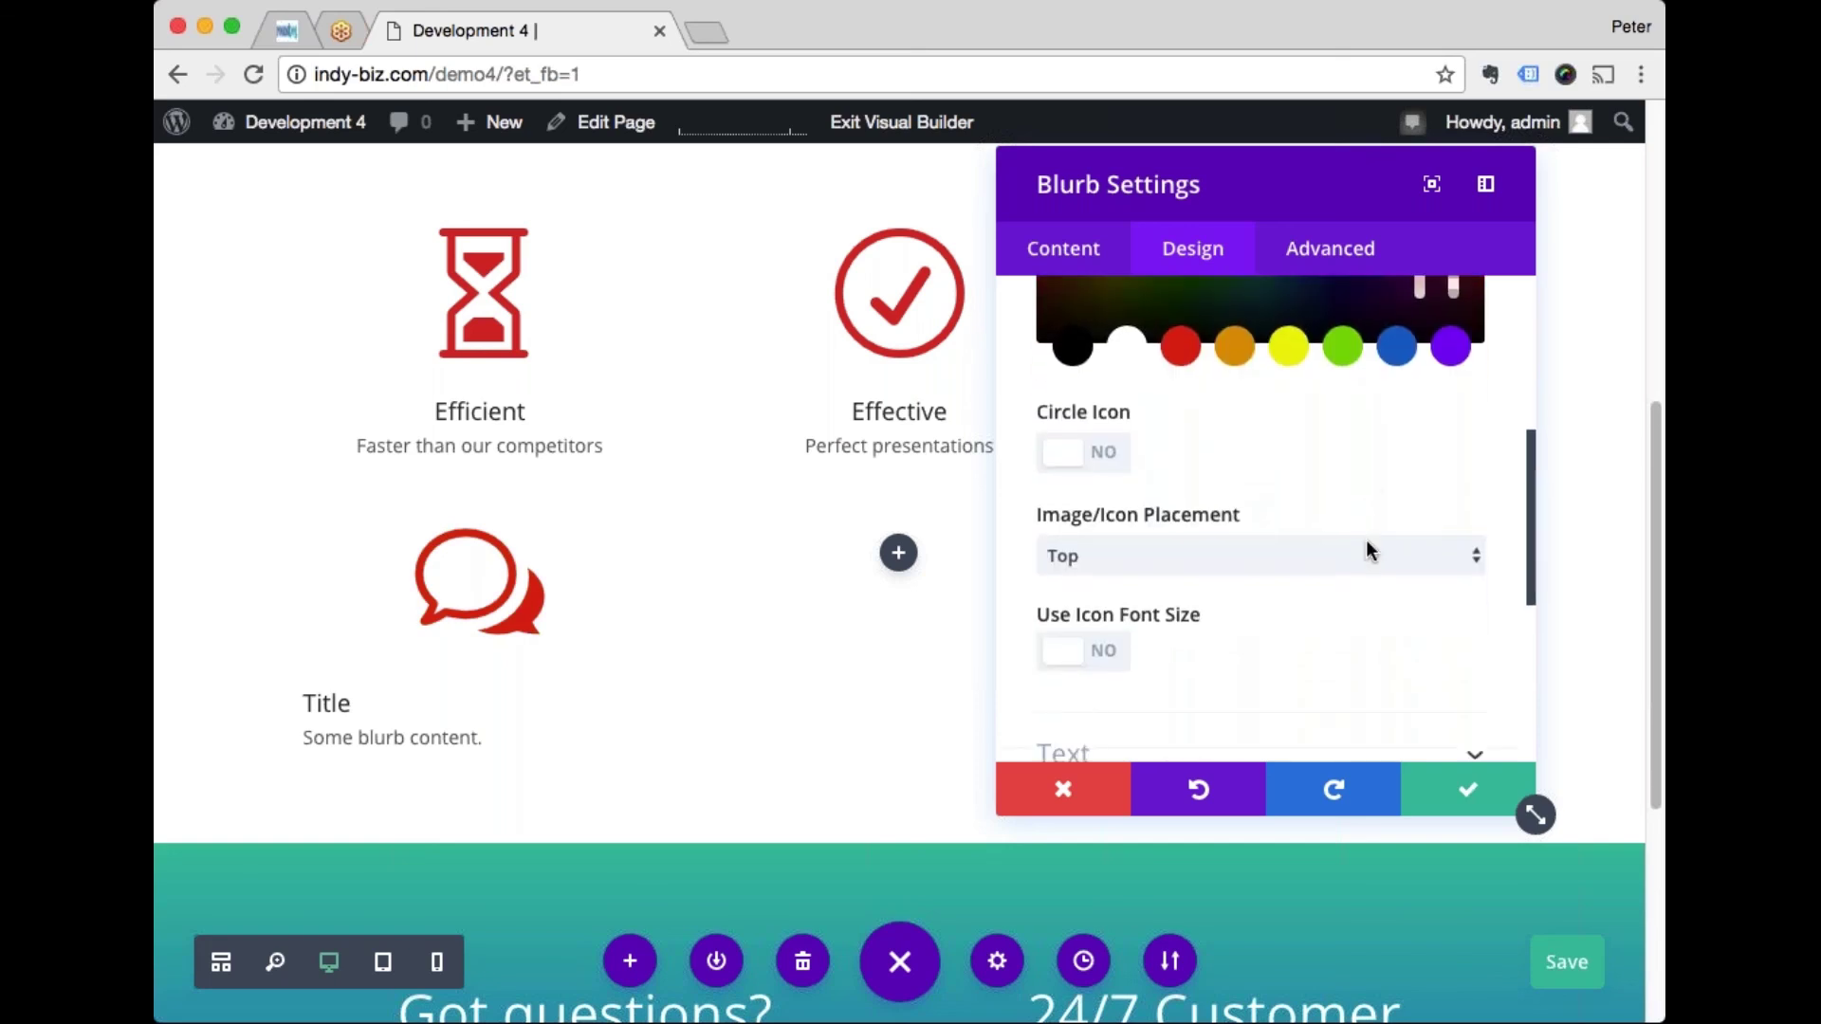
scroll(1366, 549, down, 3)
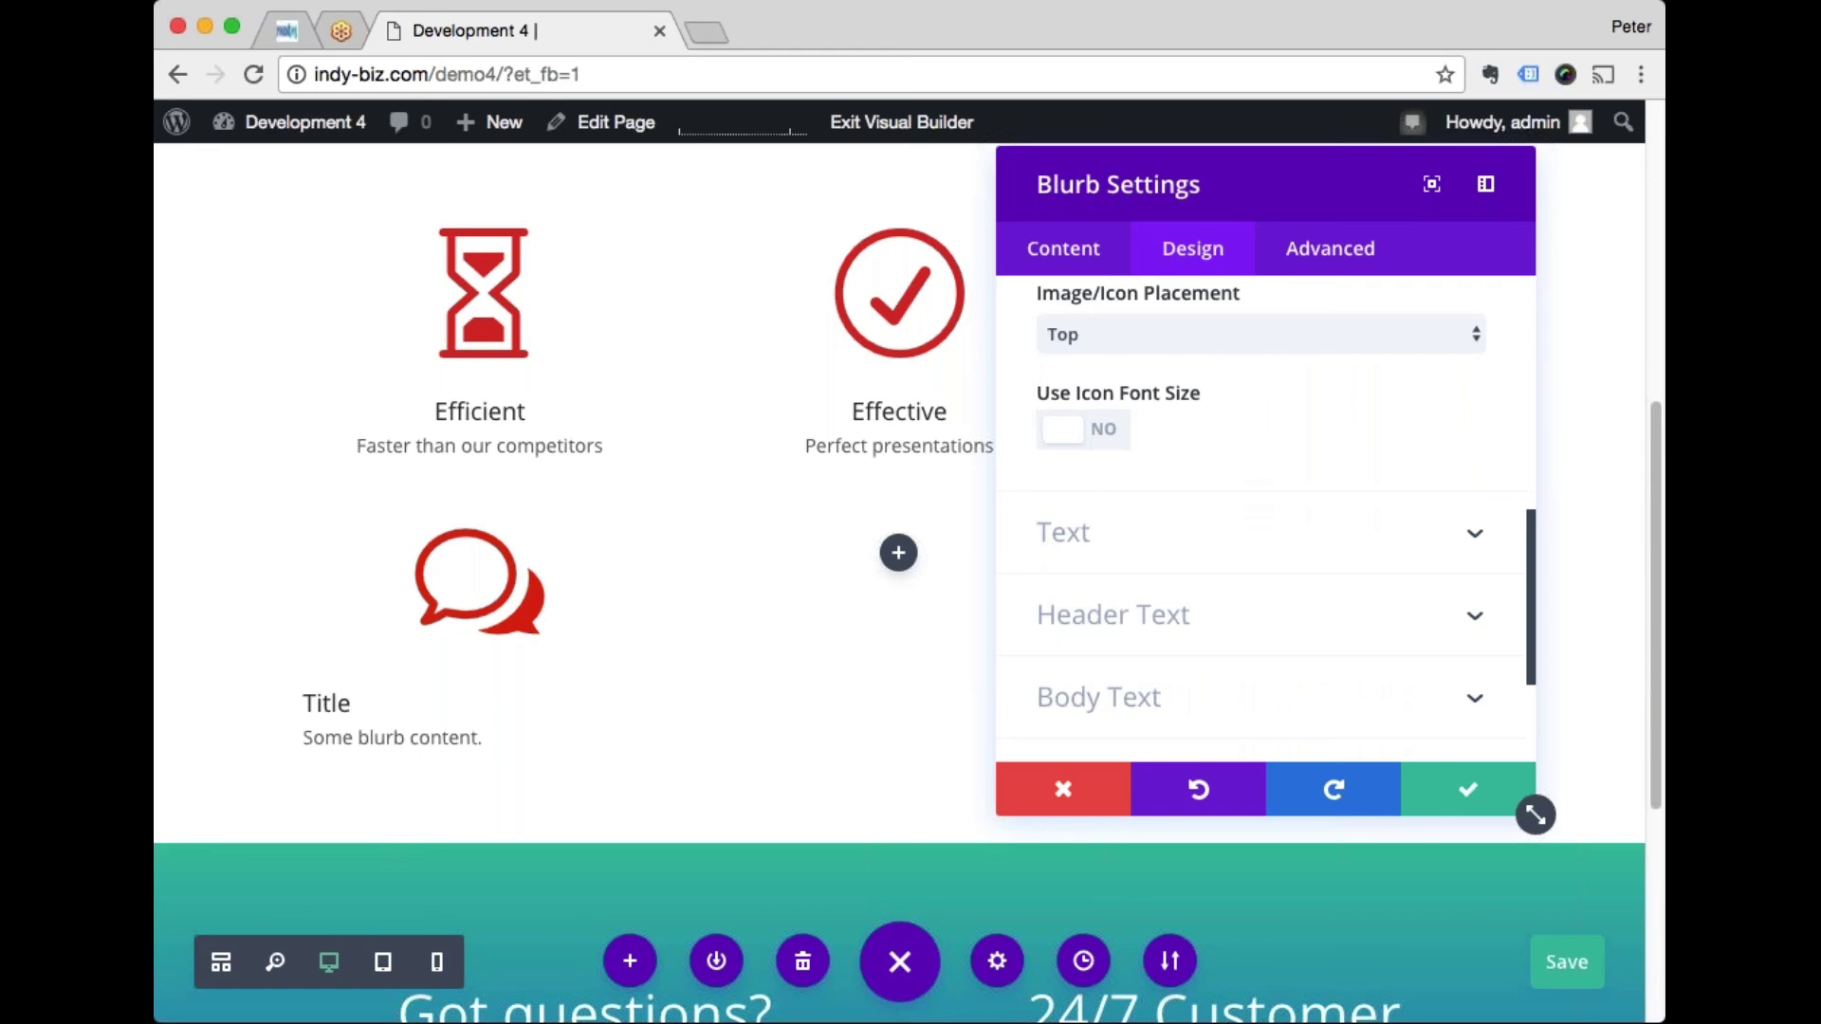
click(1333, 533)
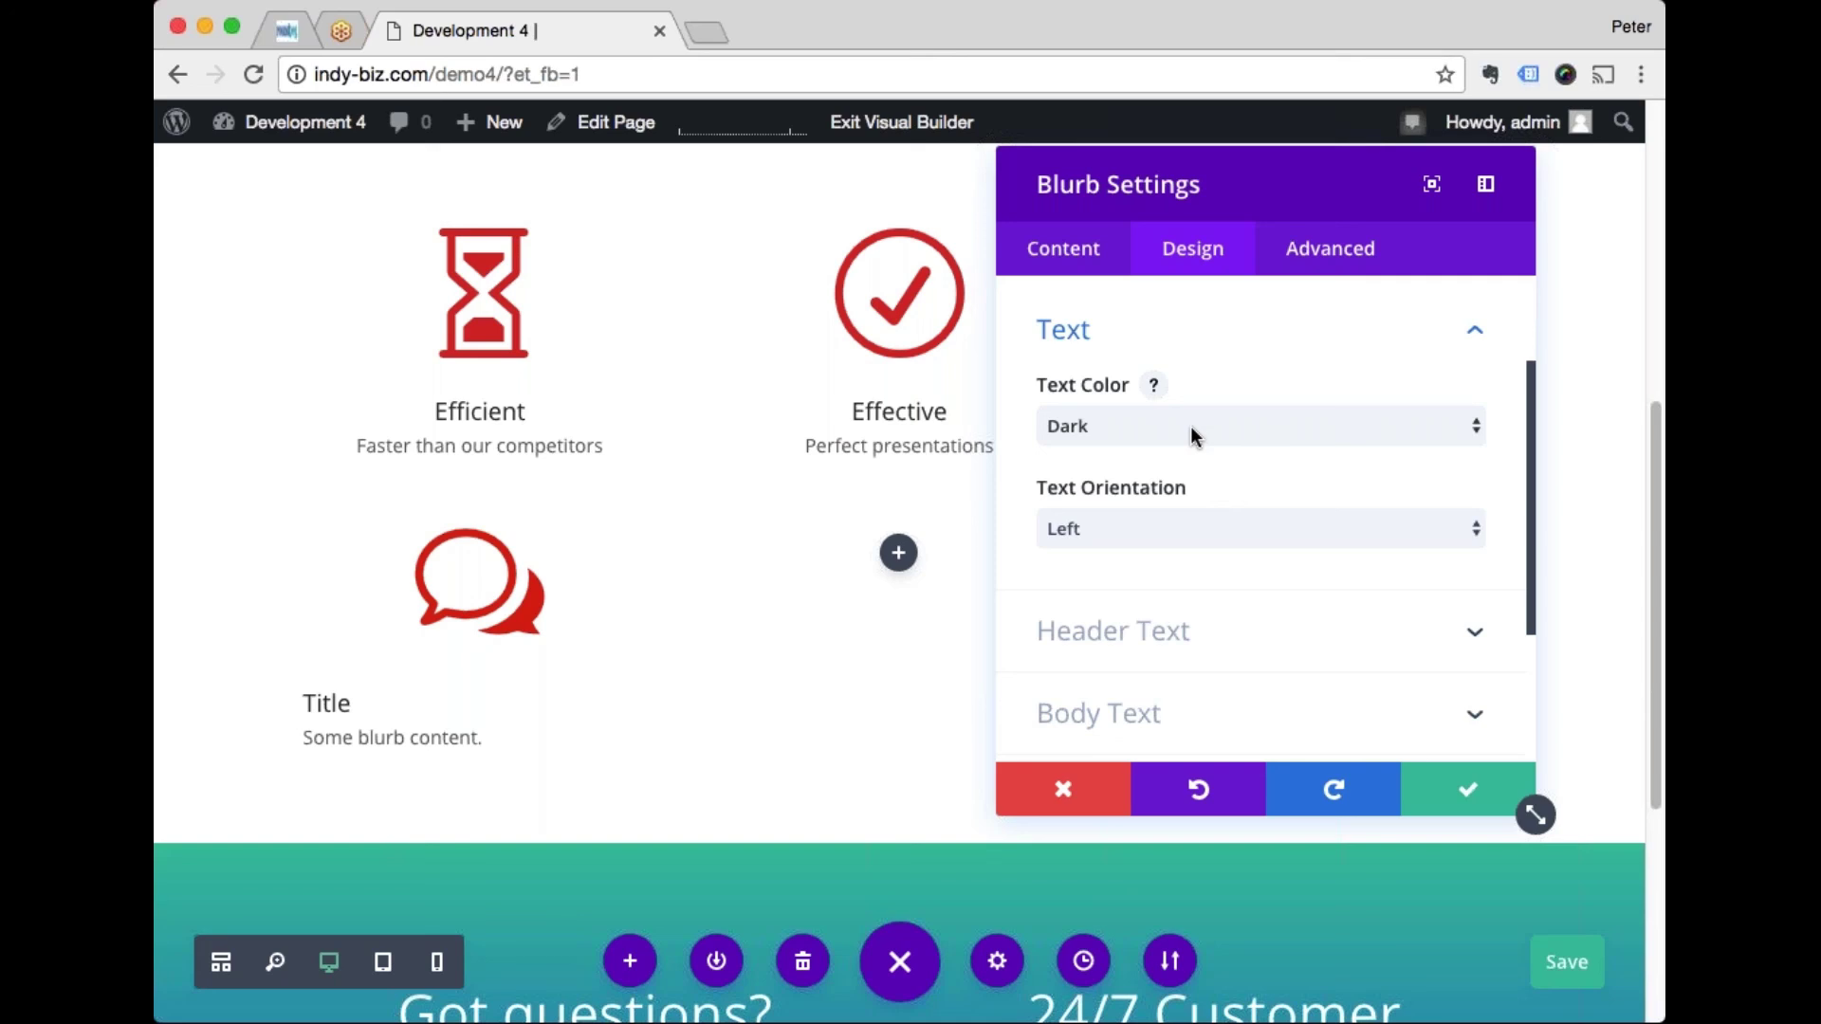
key(super+s)
key(r)
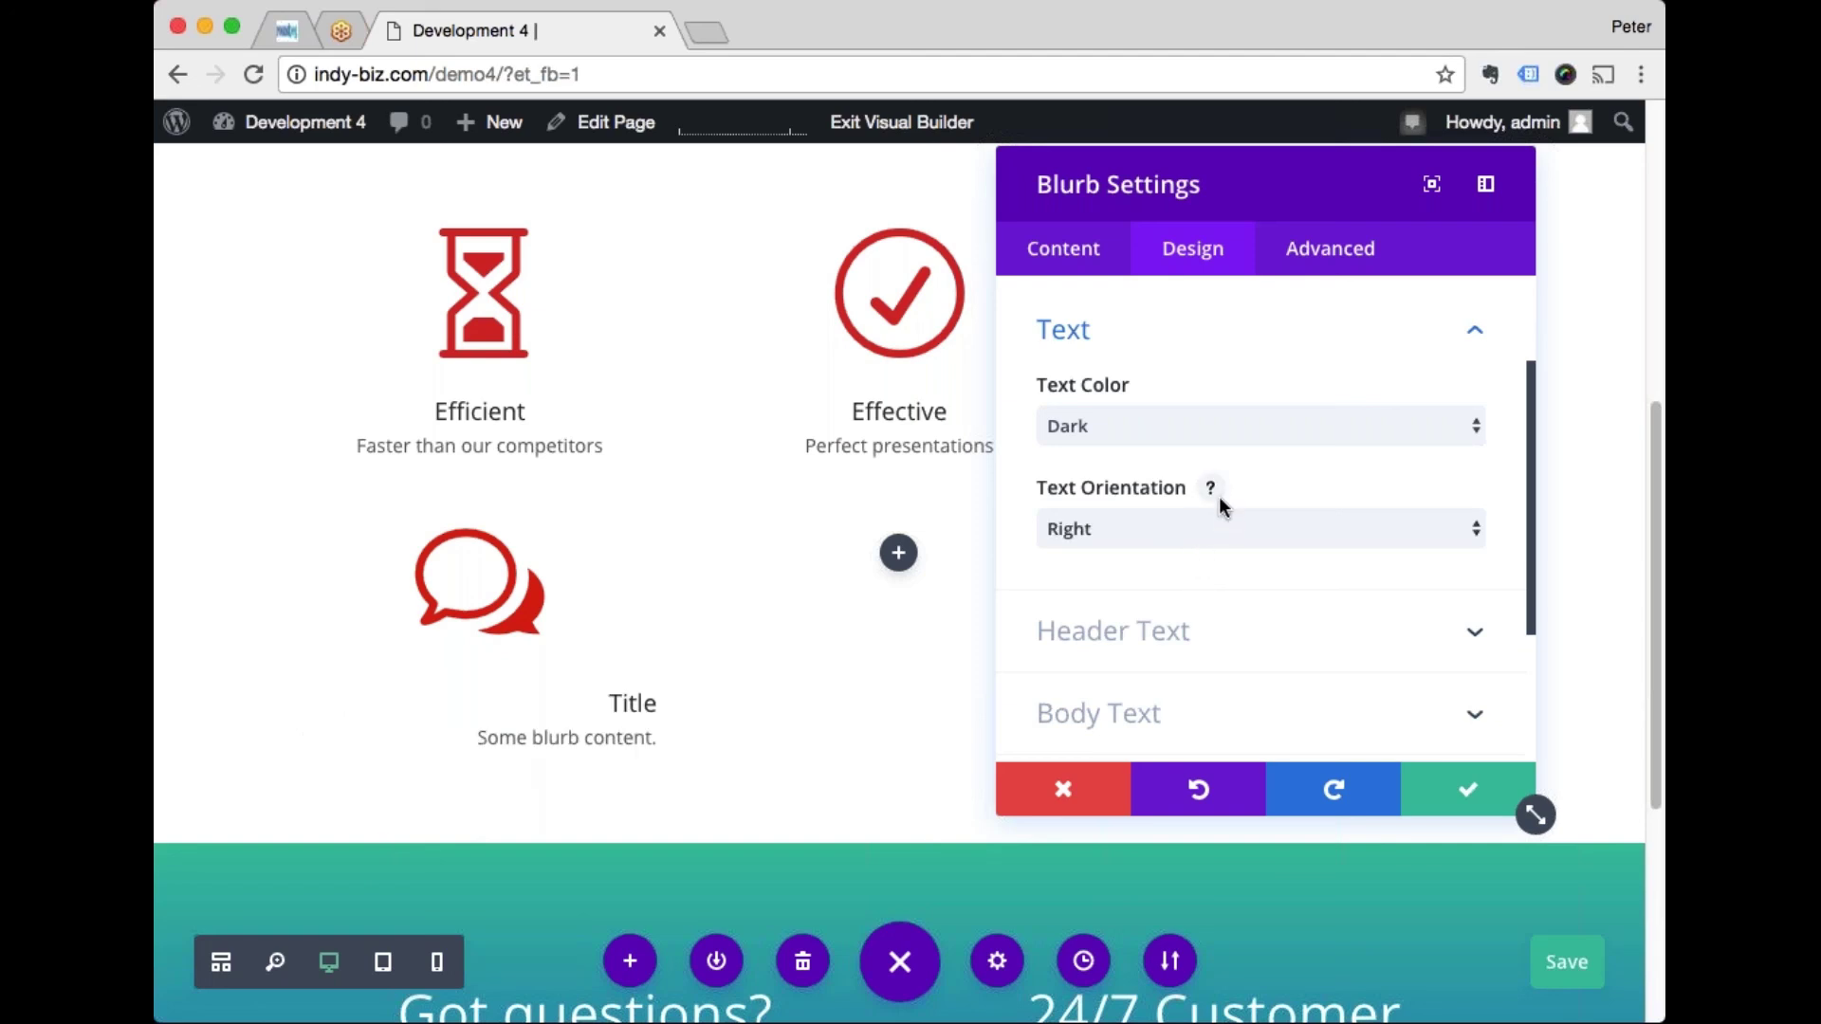
key(c)
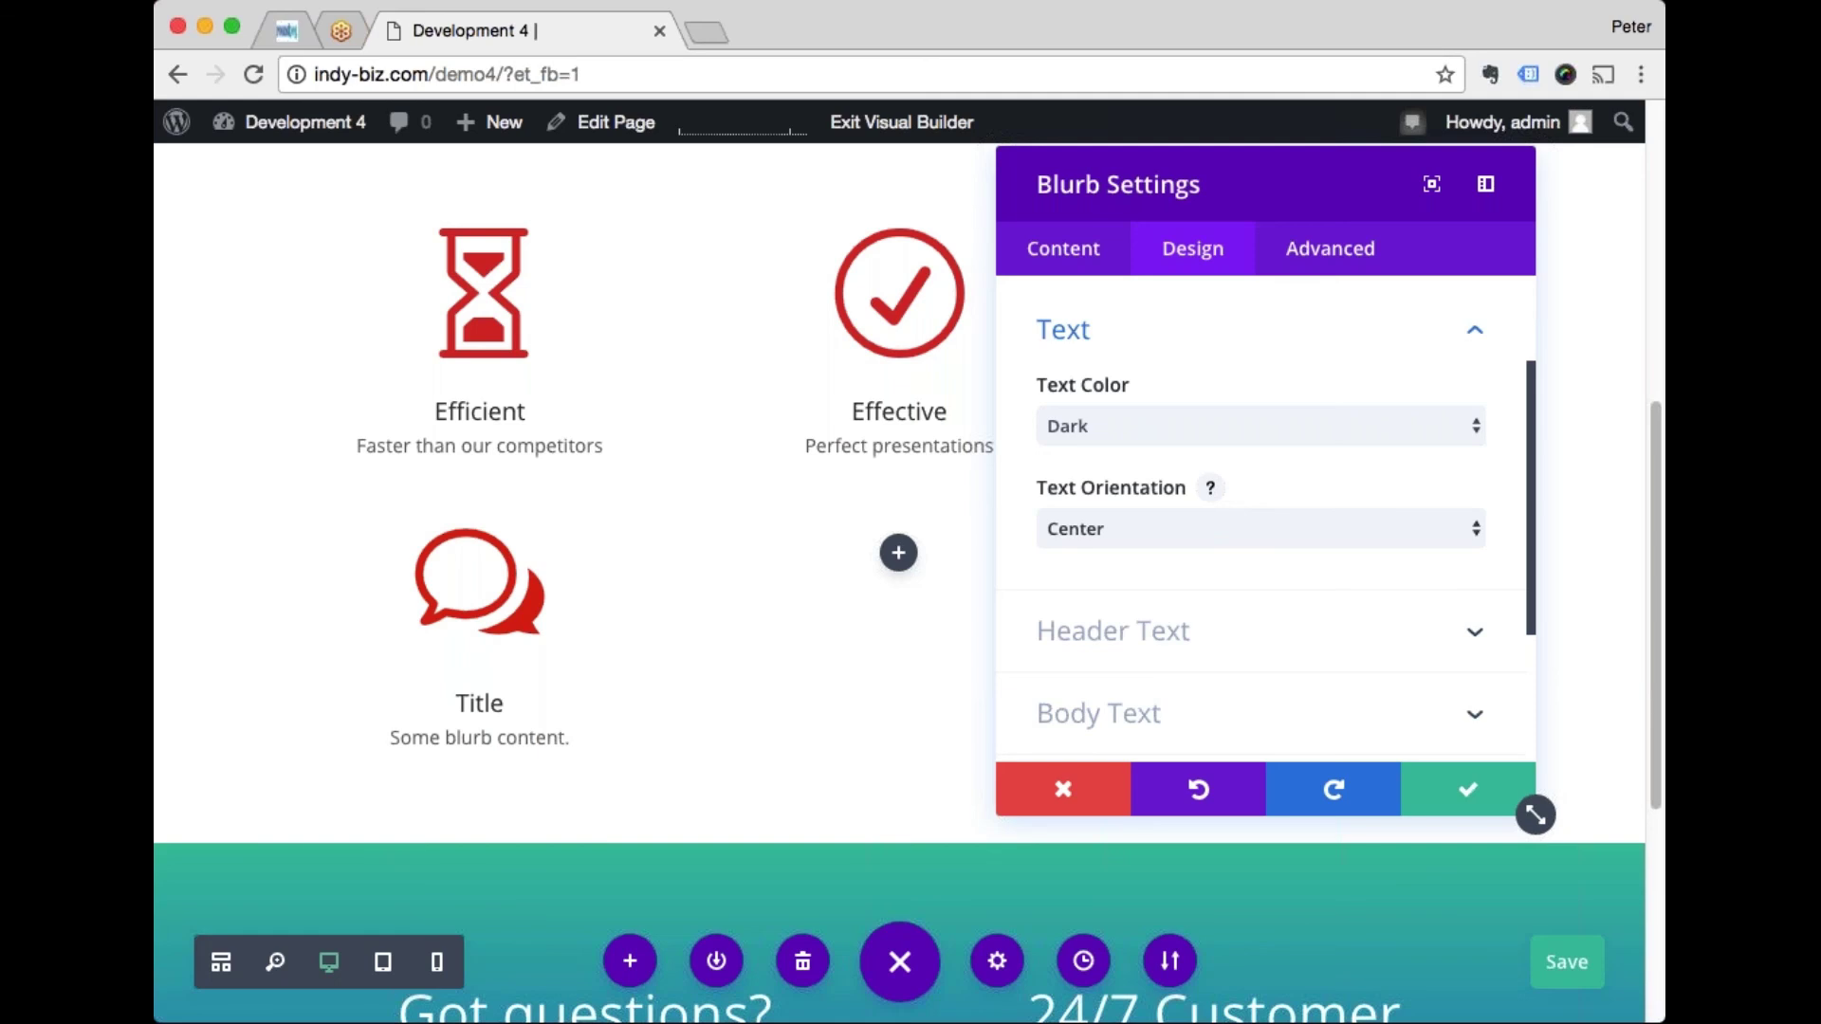
click(1451, 801)
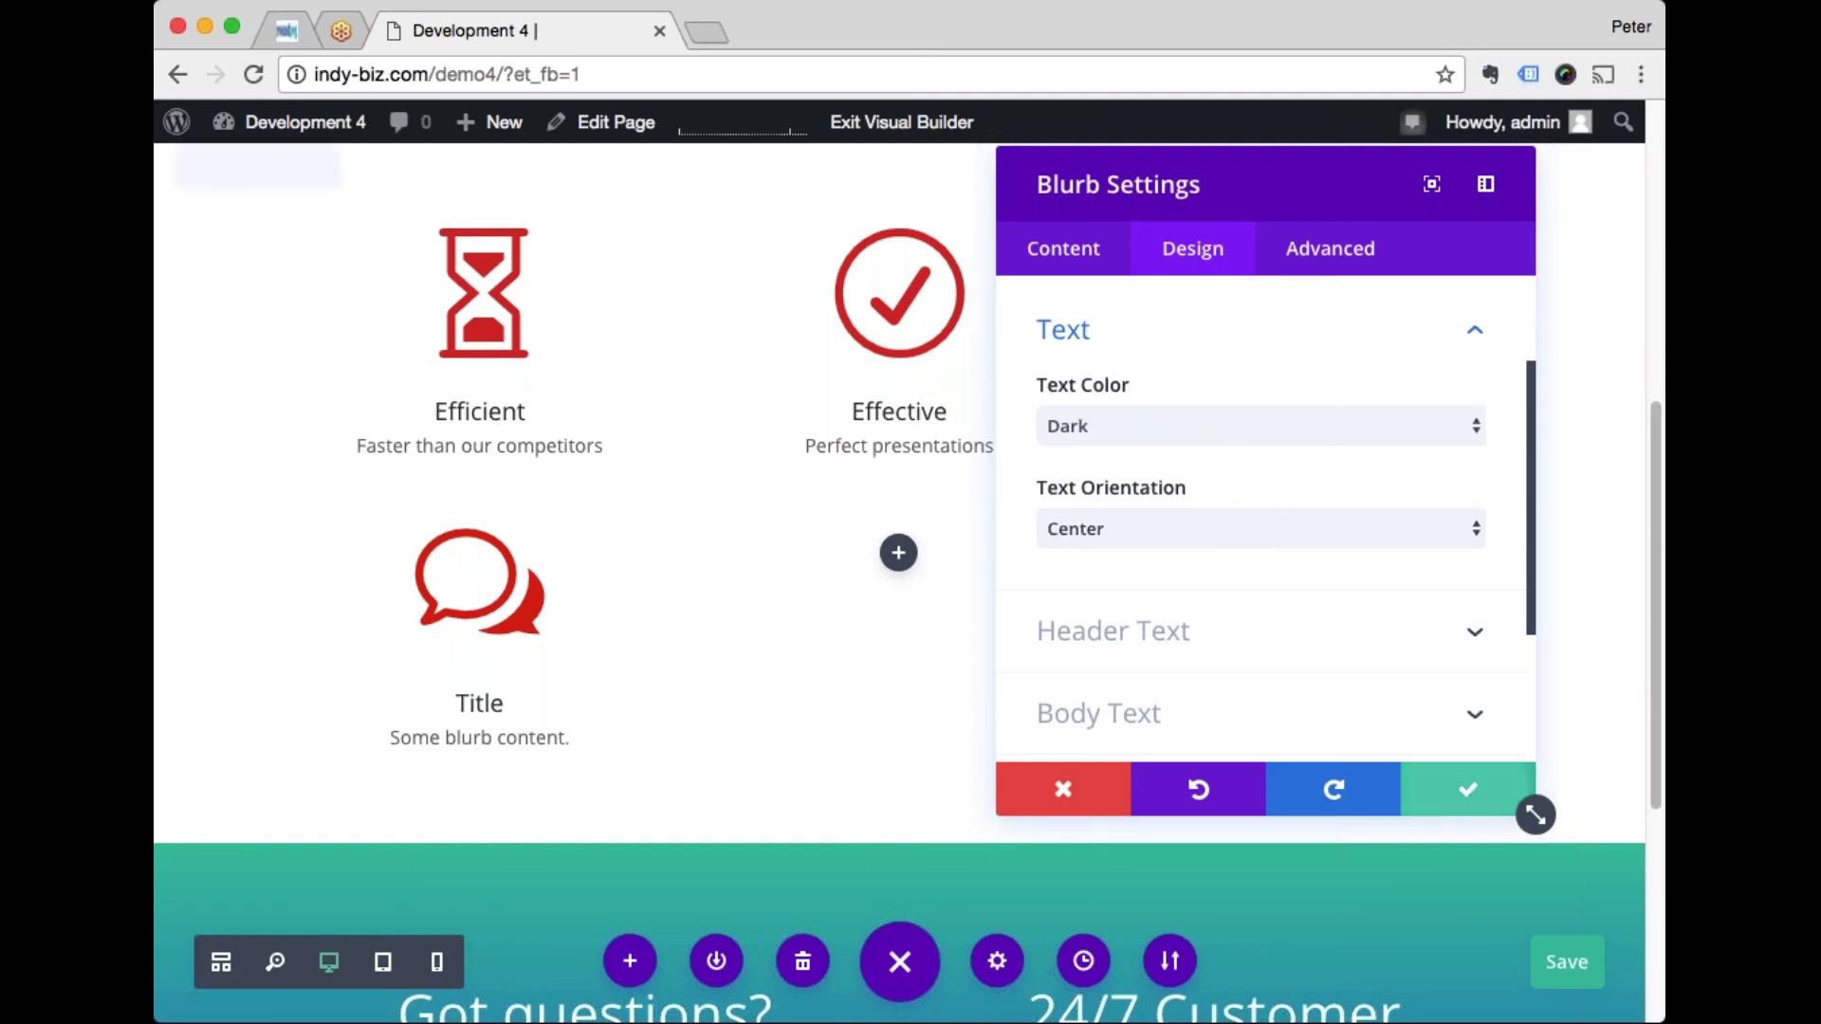
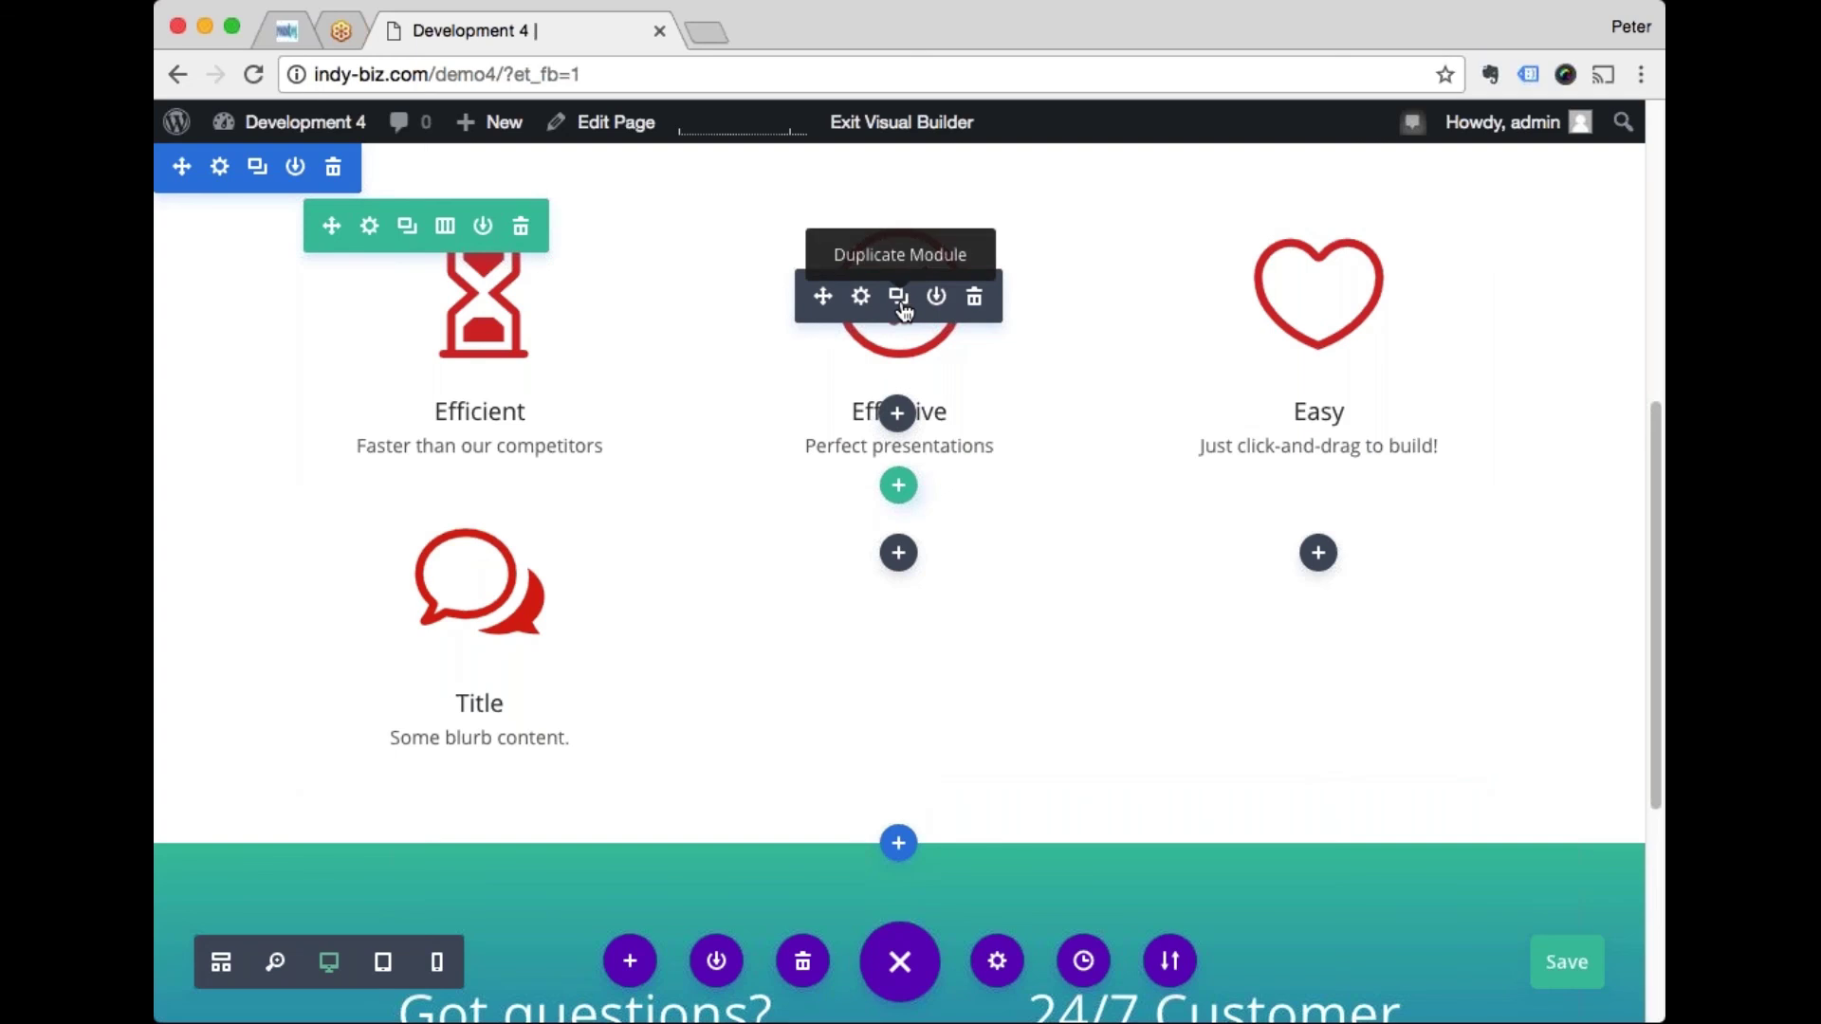
Step: Duplicate the Effective blurb and move the copy into the second column of the row below
click(899, 299)
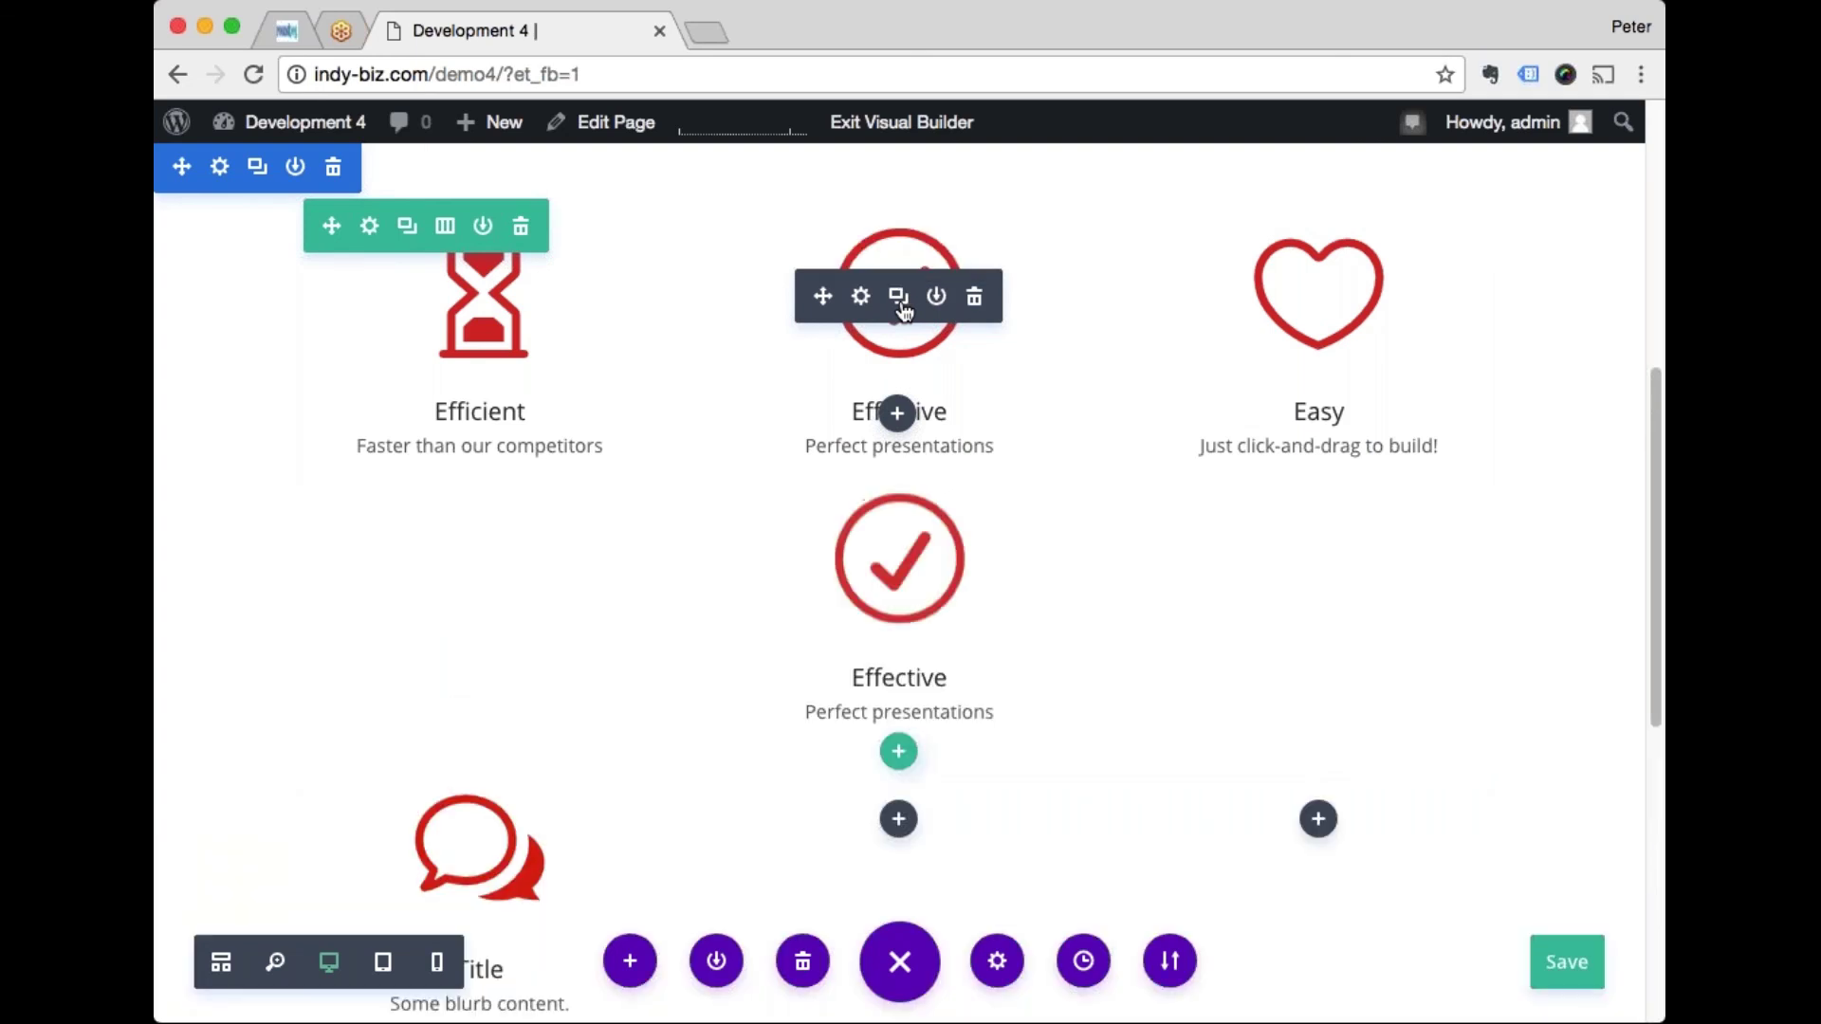
scroll(1098, 512, down, 5)
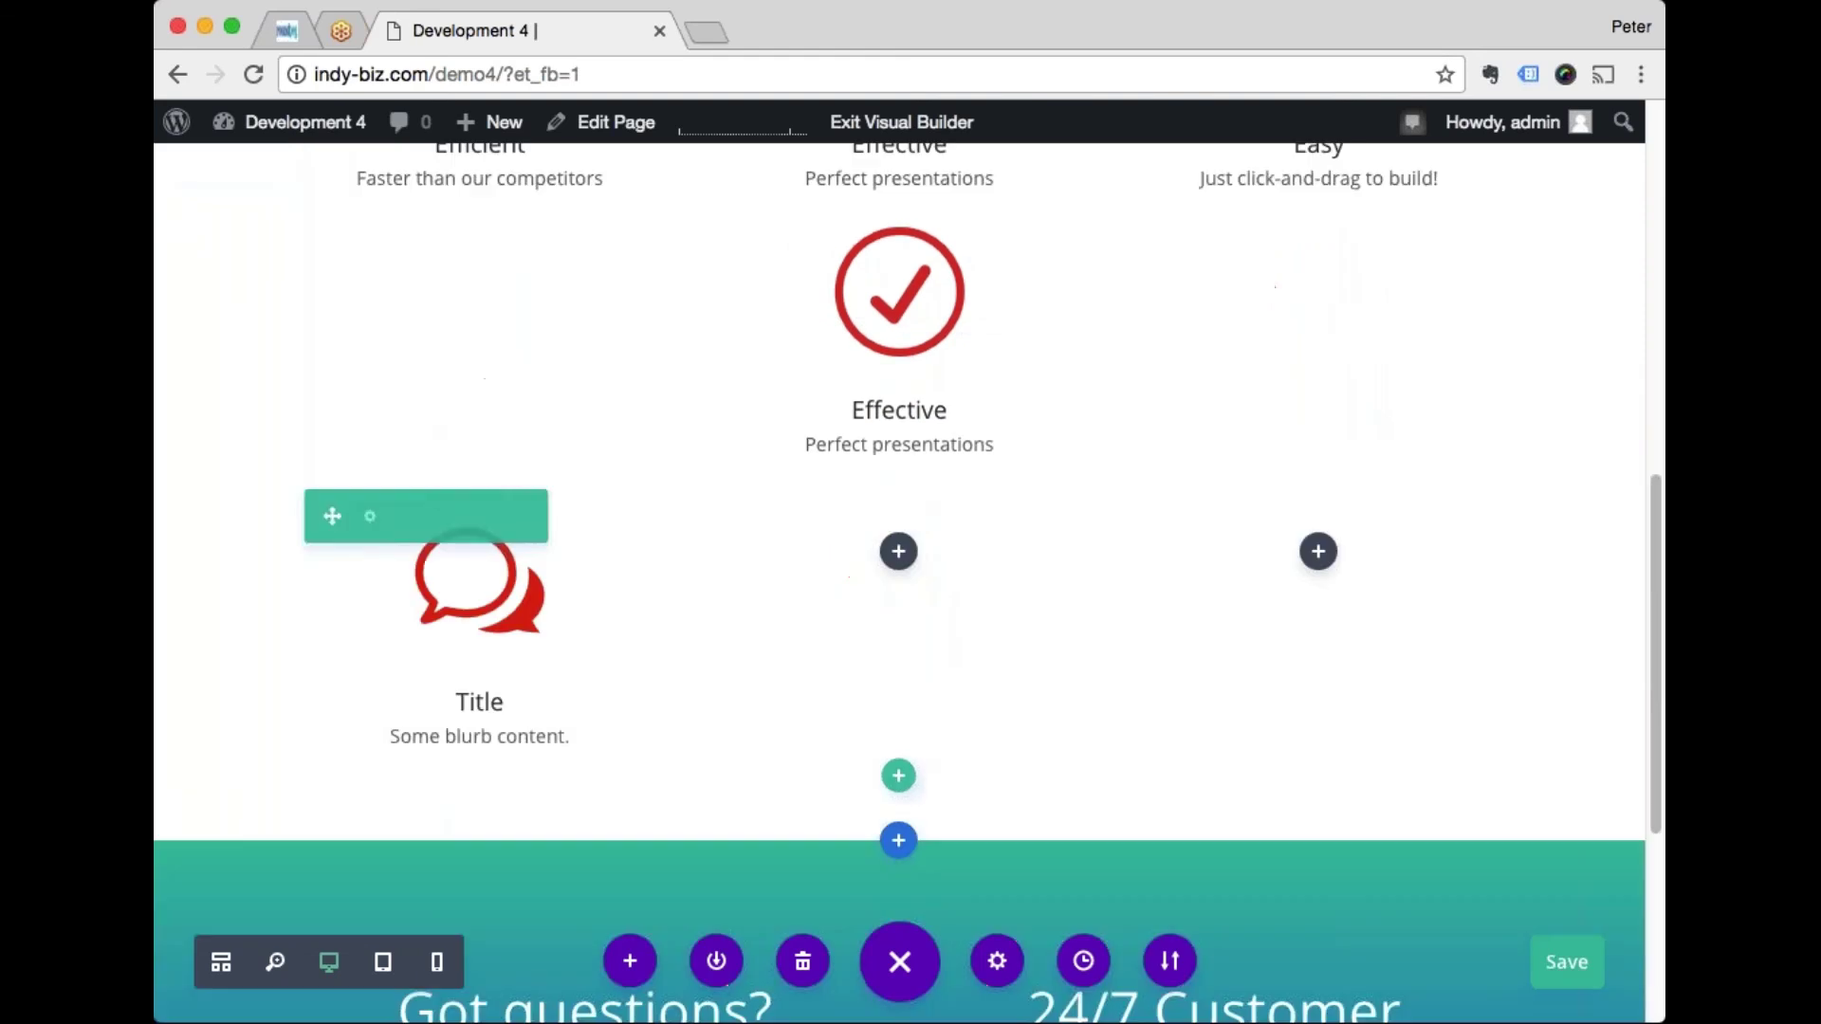
mouse_move(950, 303)
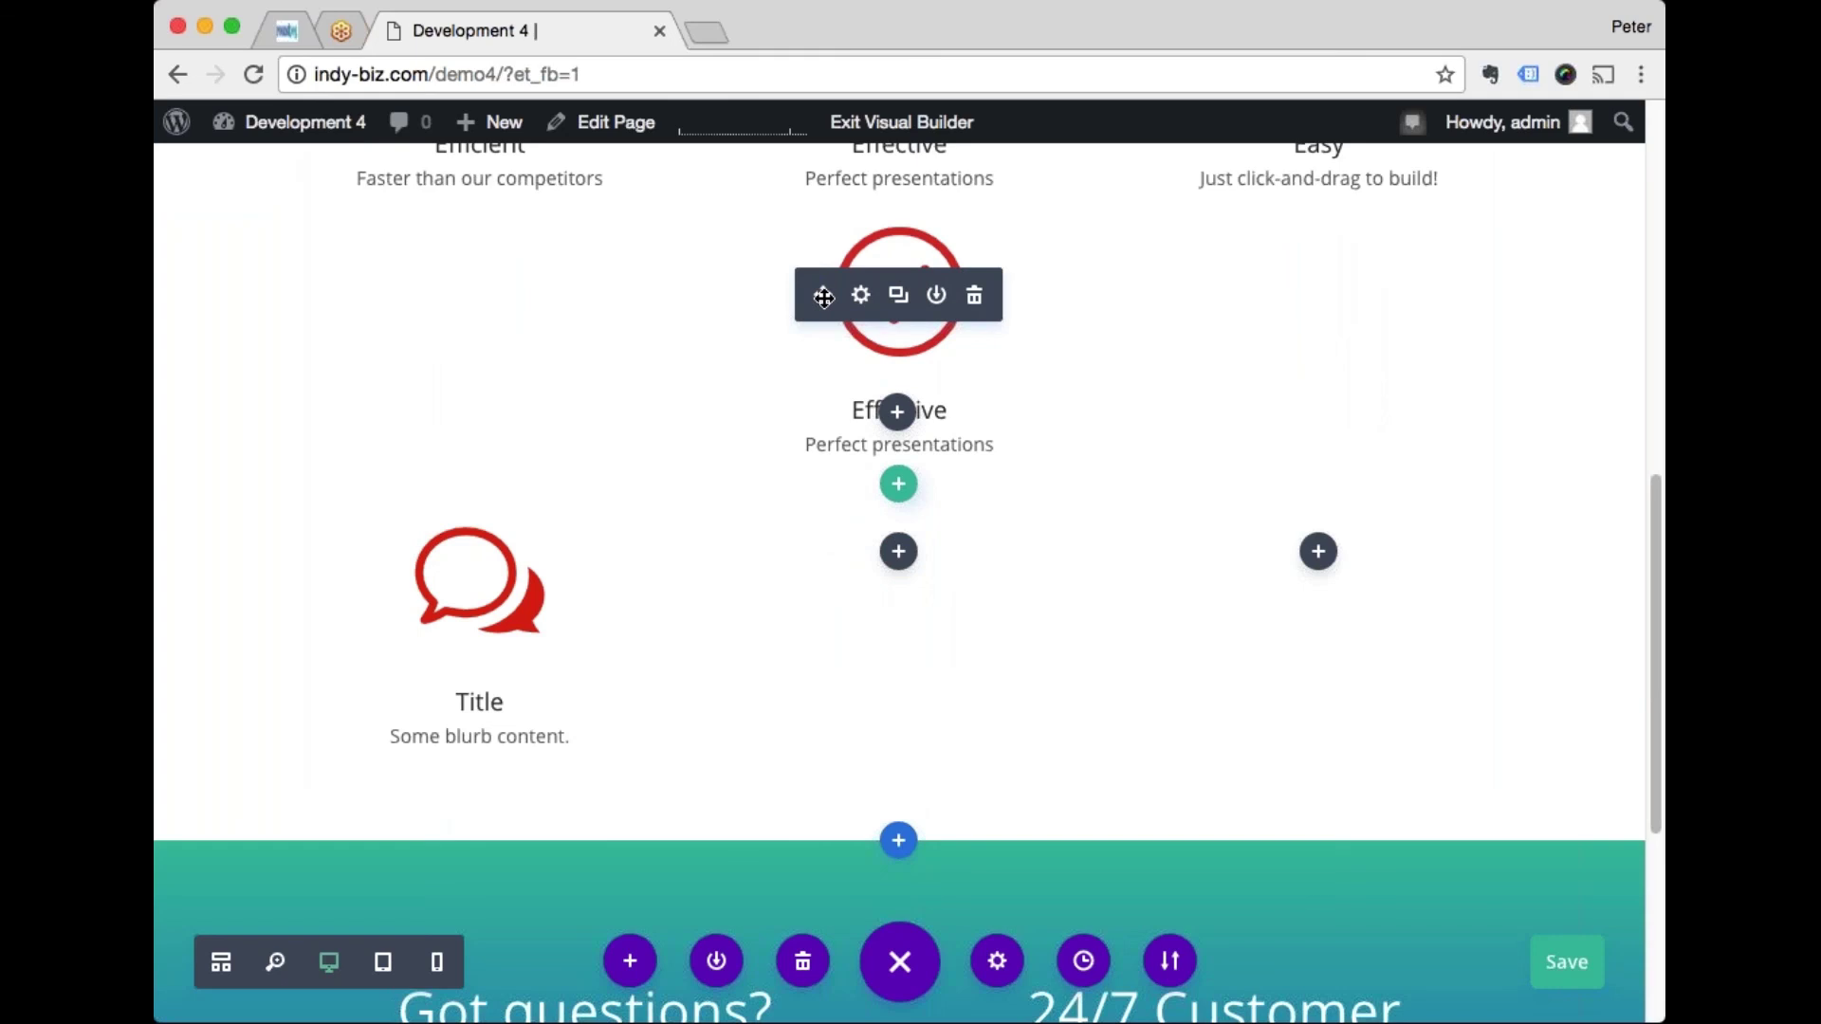
drag(825, 297, 838, 406)
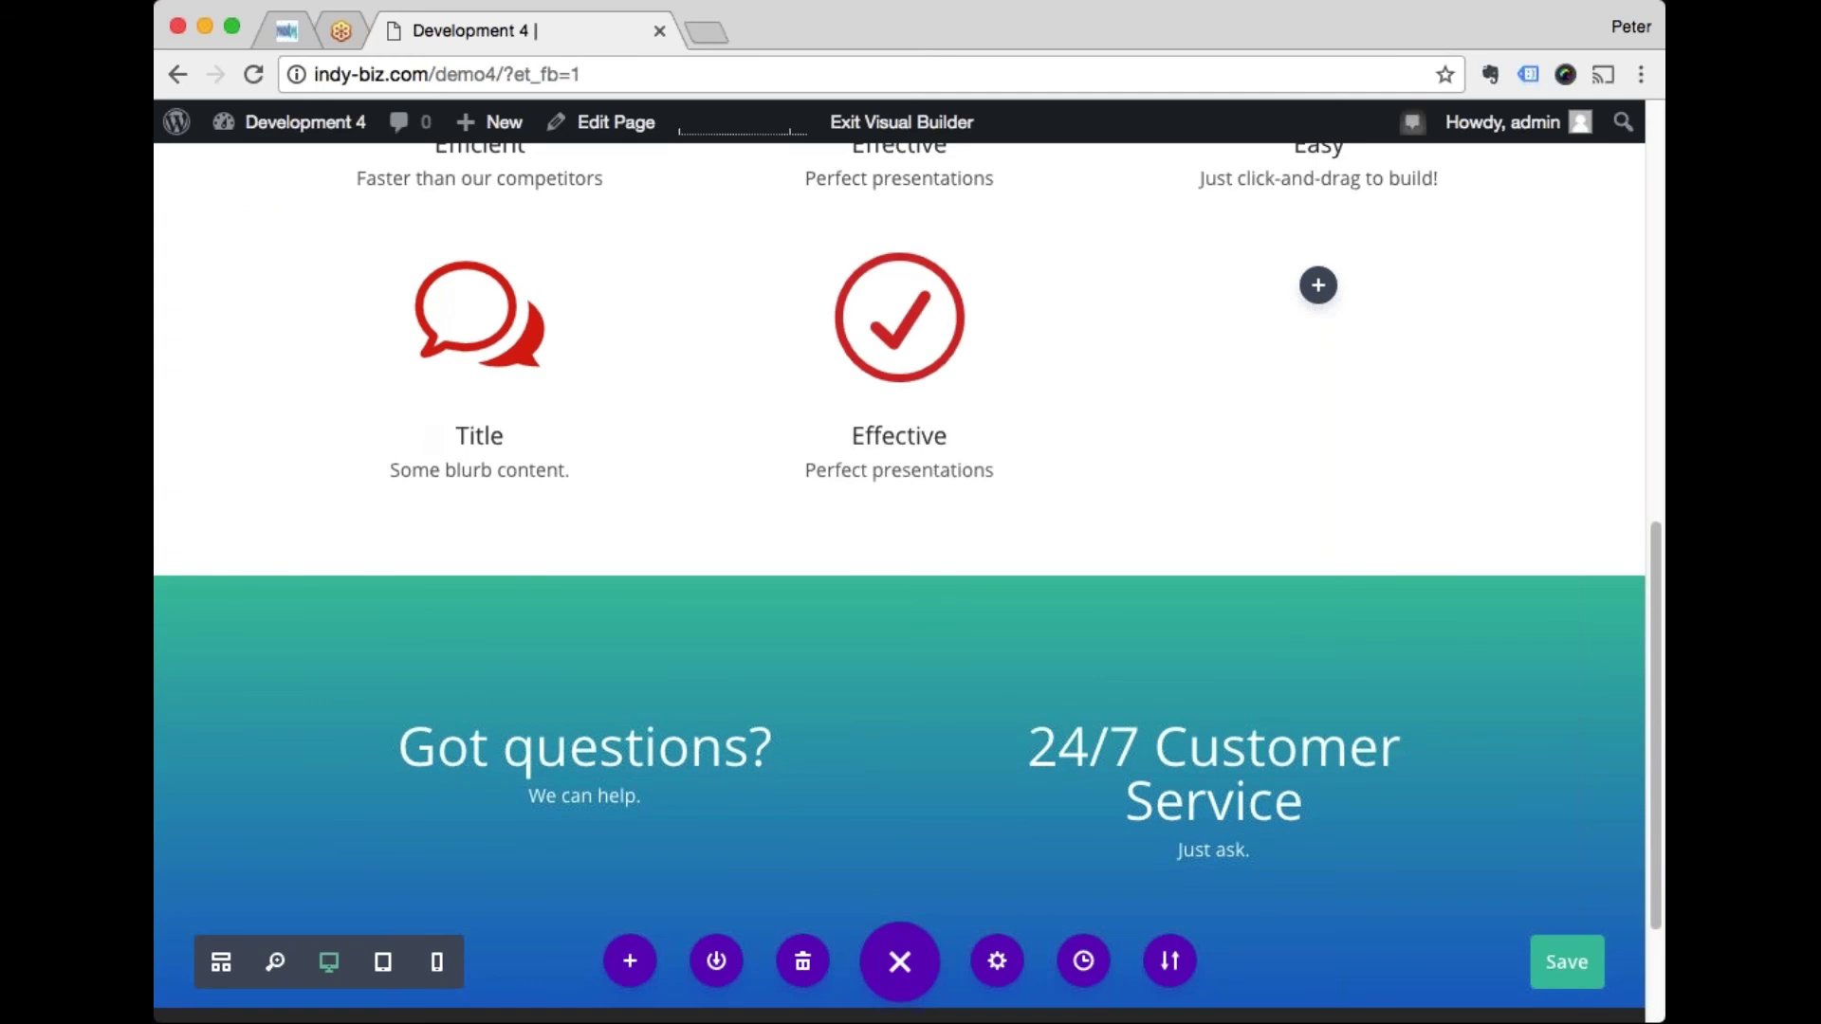
Step: Move the Easy blurb from the first row into the third column of the second row
scroll(1030, 660, up, 3)
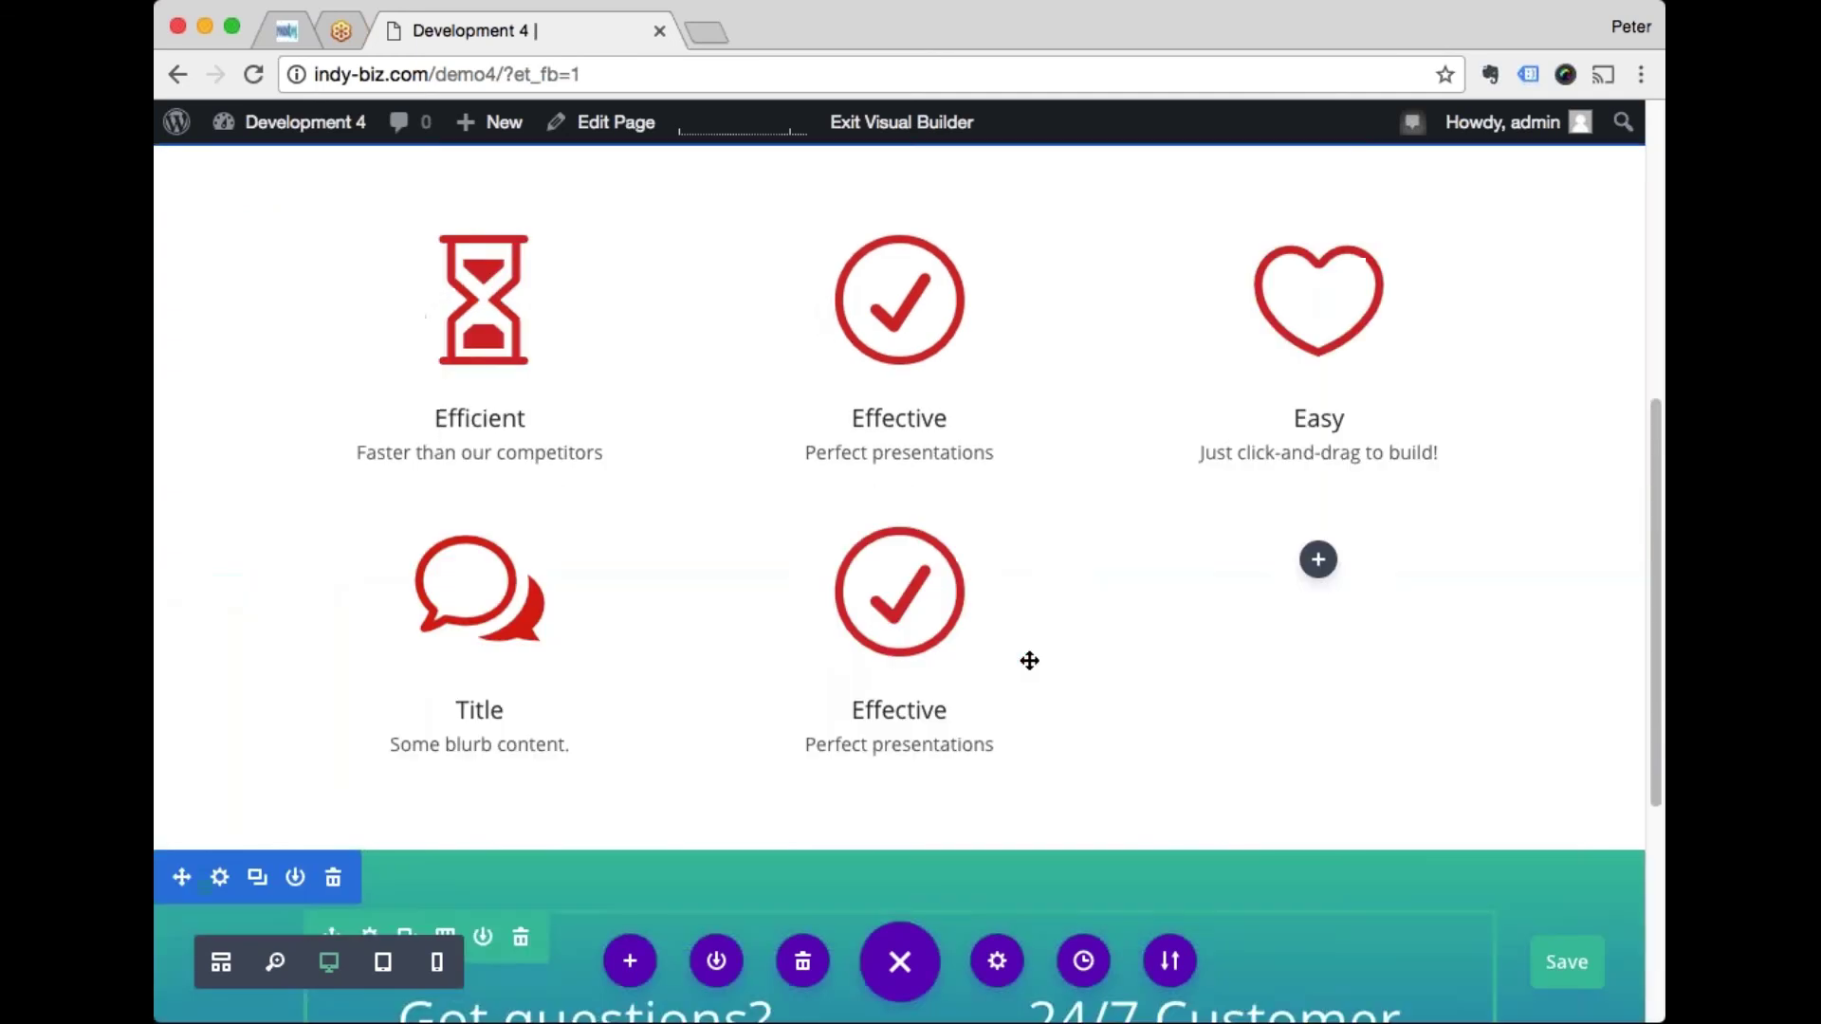
scroll(1116, 534, up, 1)
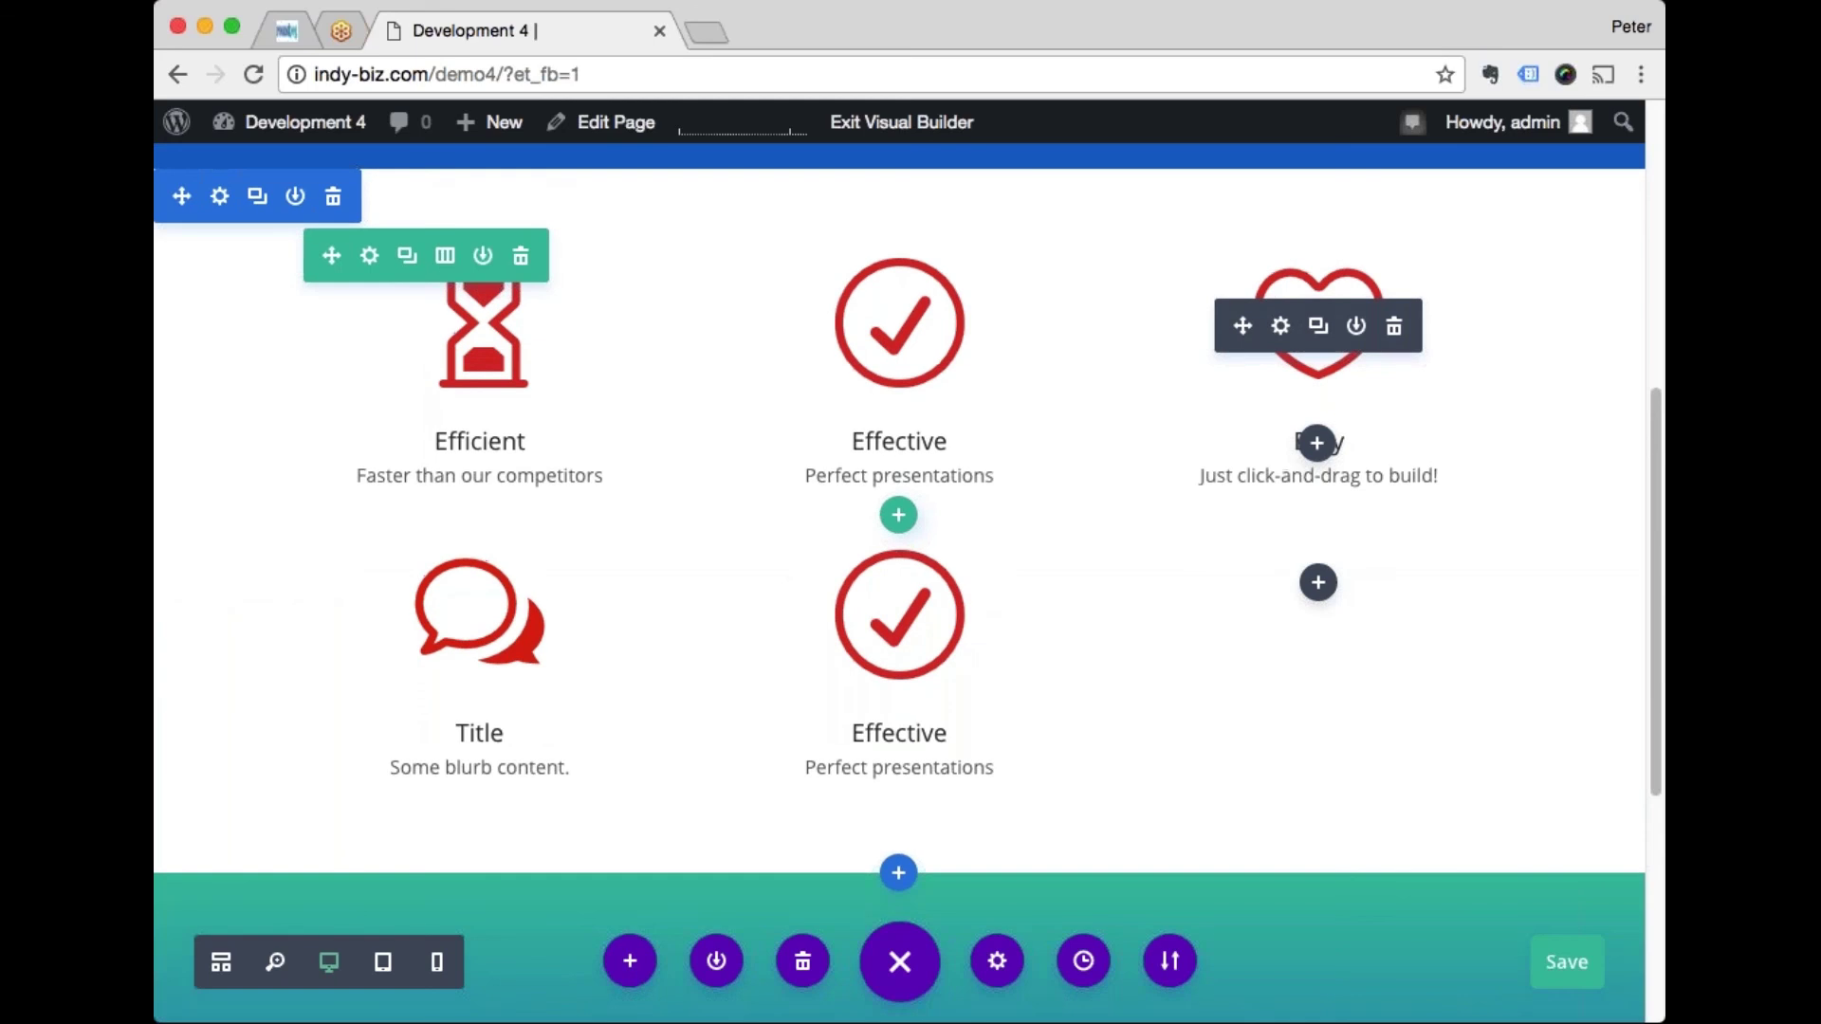
drag(1242, 325, 1235, 581)
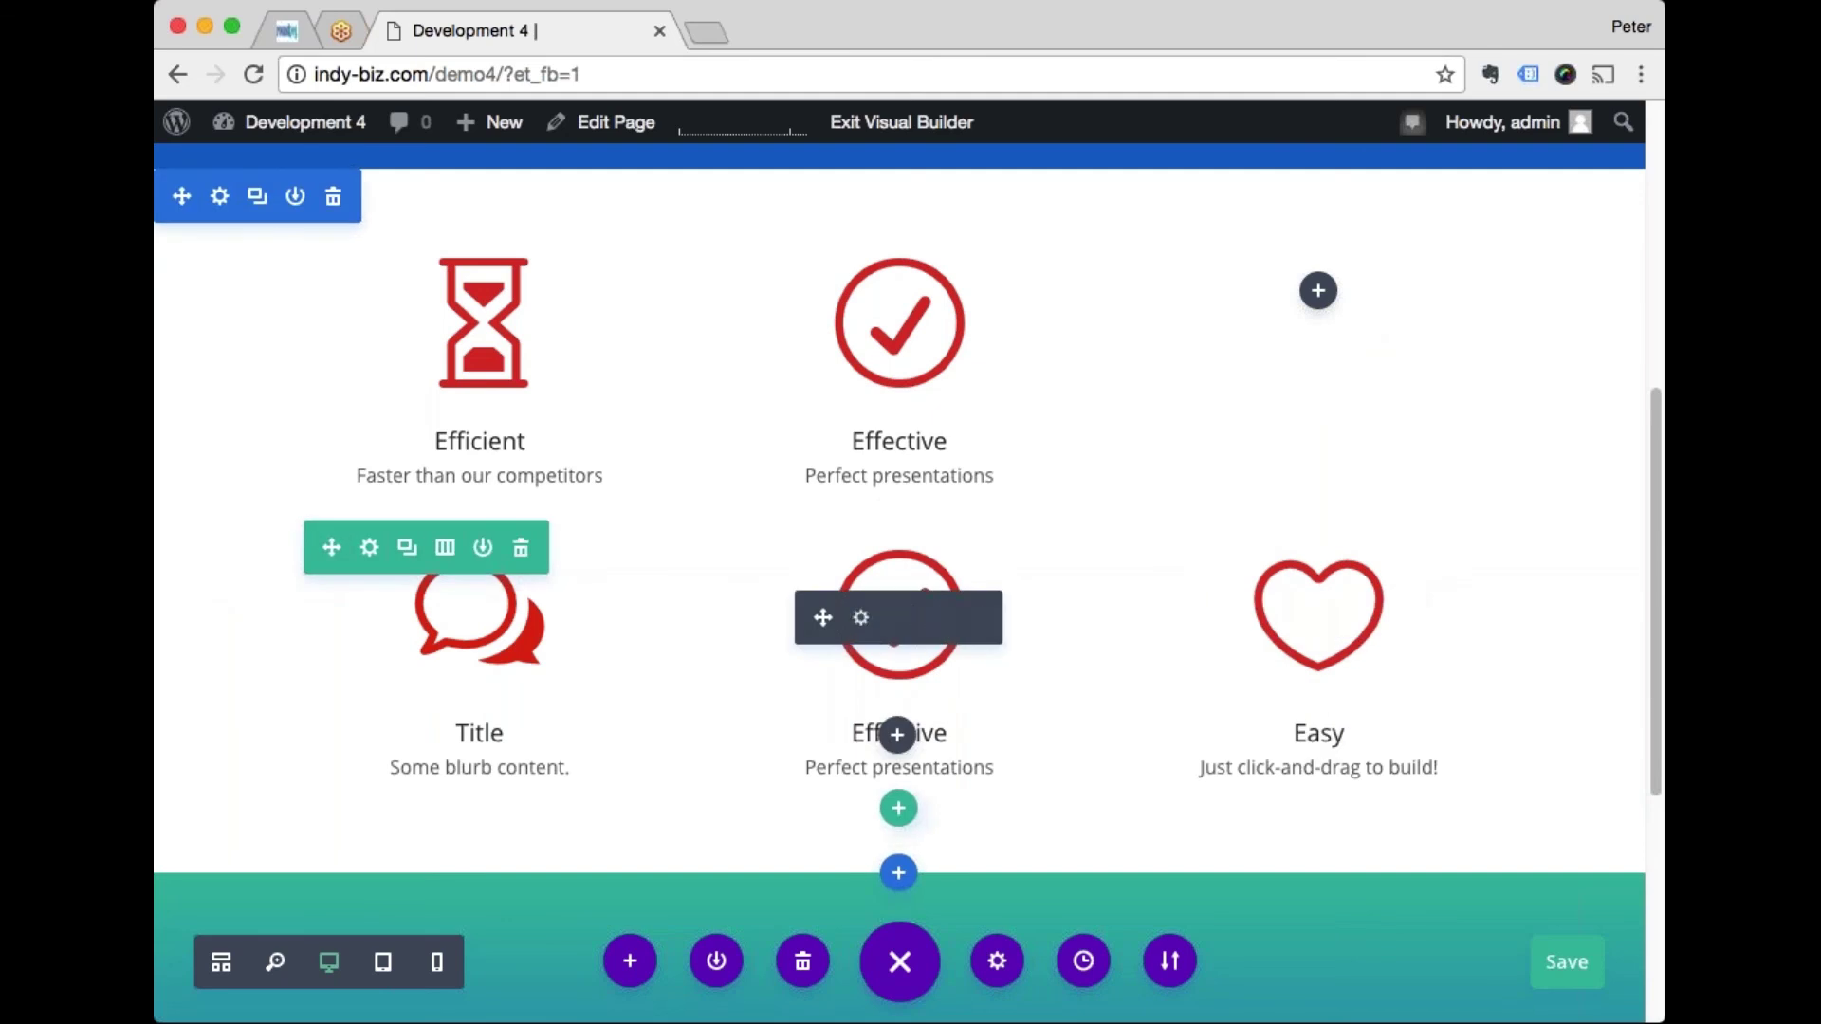
Step: Move the "Got questions?" section above the blurbs section, then move the blurbs section back above it
scroll(196, 792, down, 4)
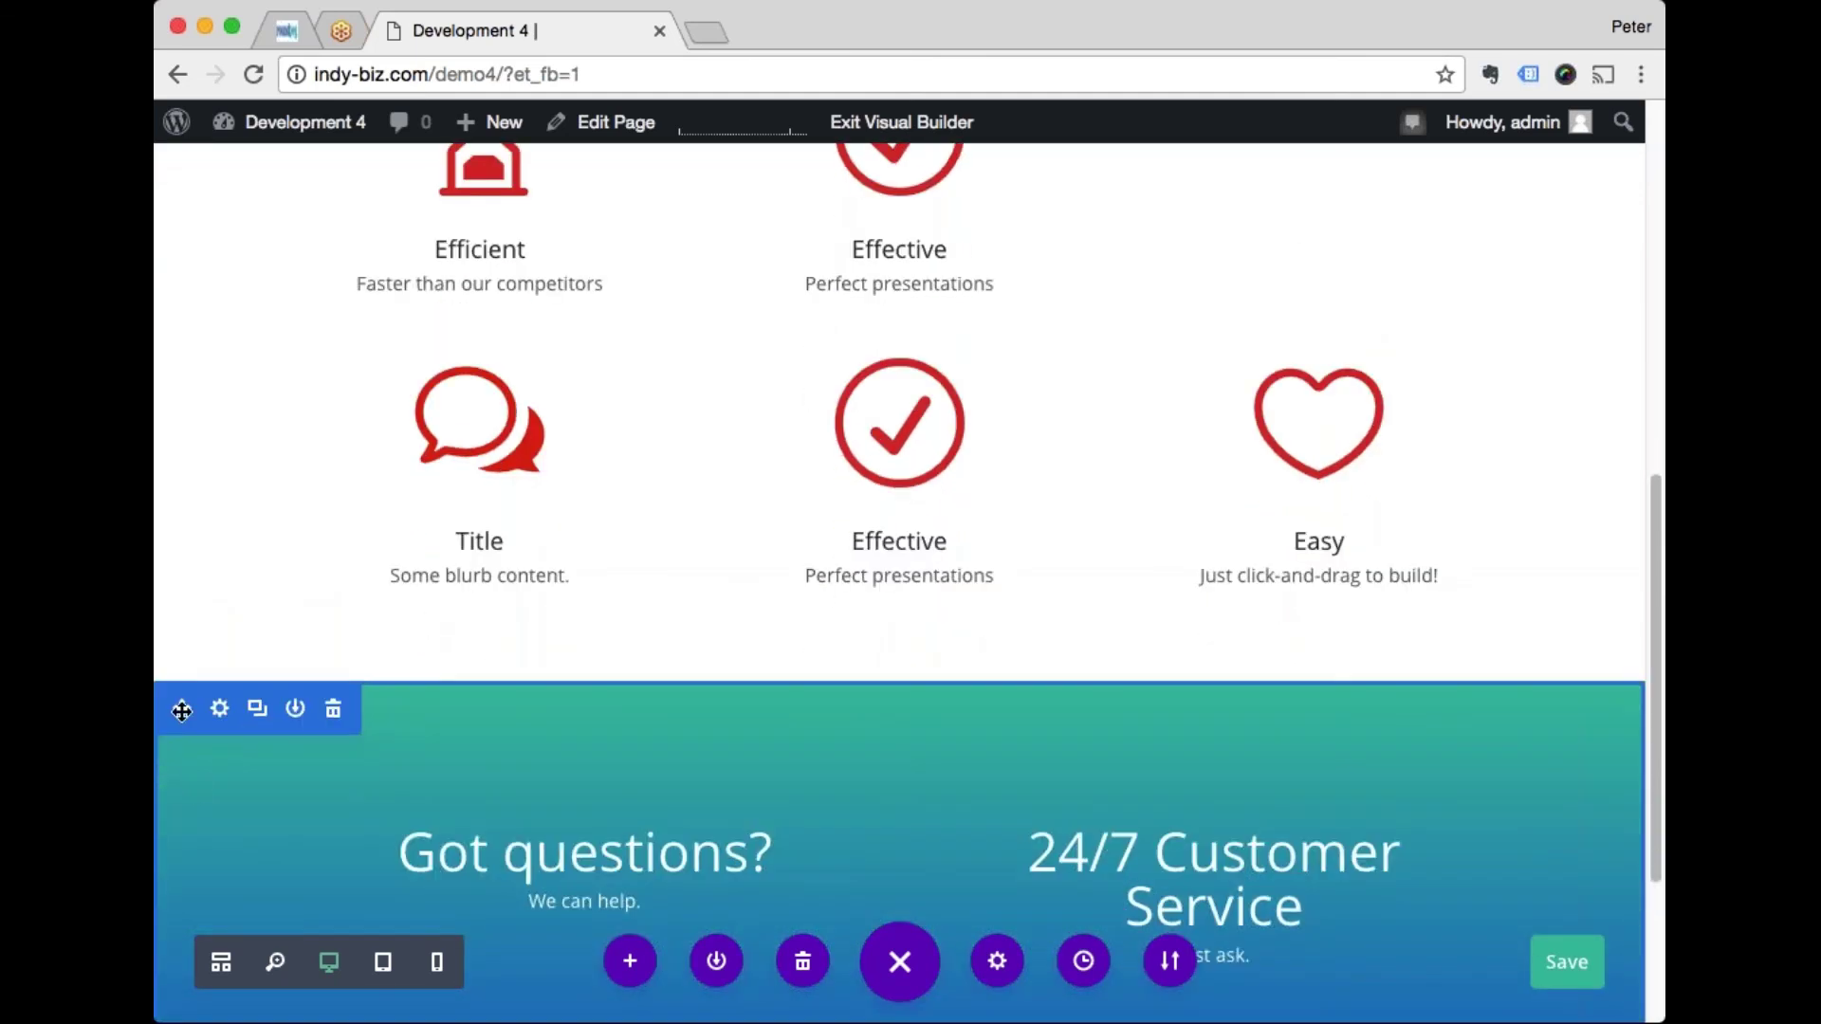
mouse_move(181, 708)
mouse_down()
mouse_move(199, 580)
mouse_move(329, 156)
mouse_move(317, 68)
mouse_move(289, 341)
mouse_move(310, 464)
mouse_up()
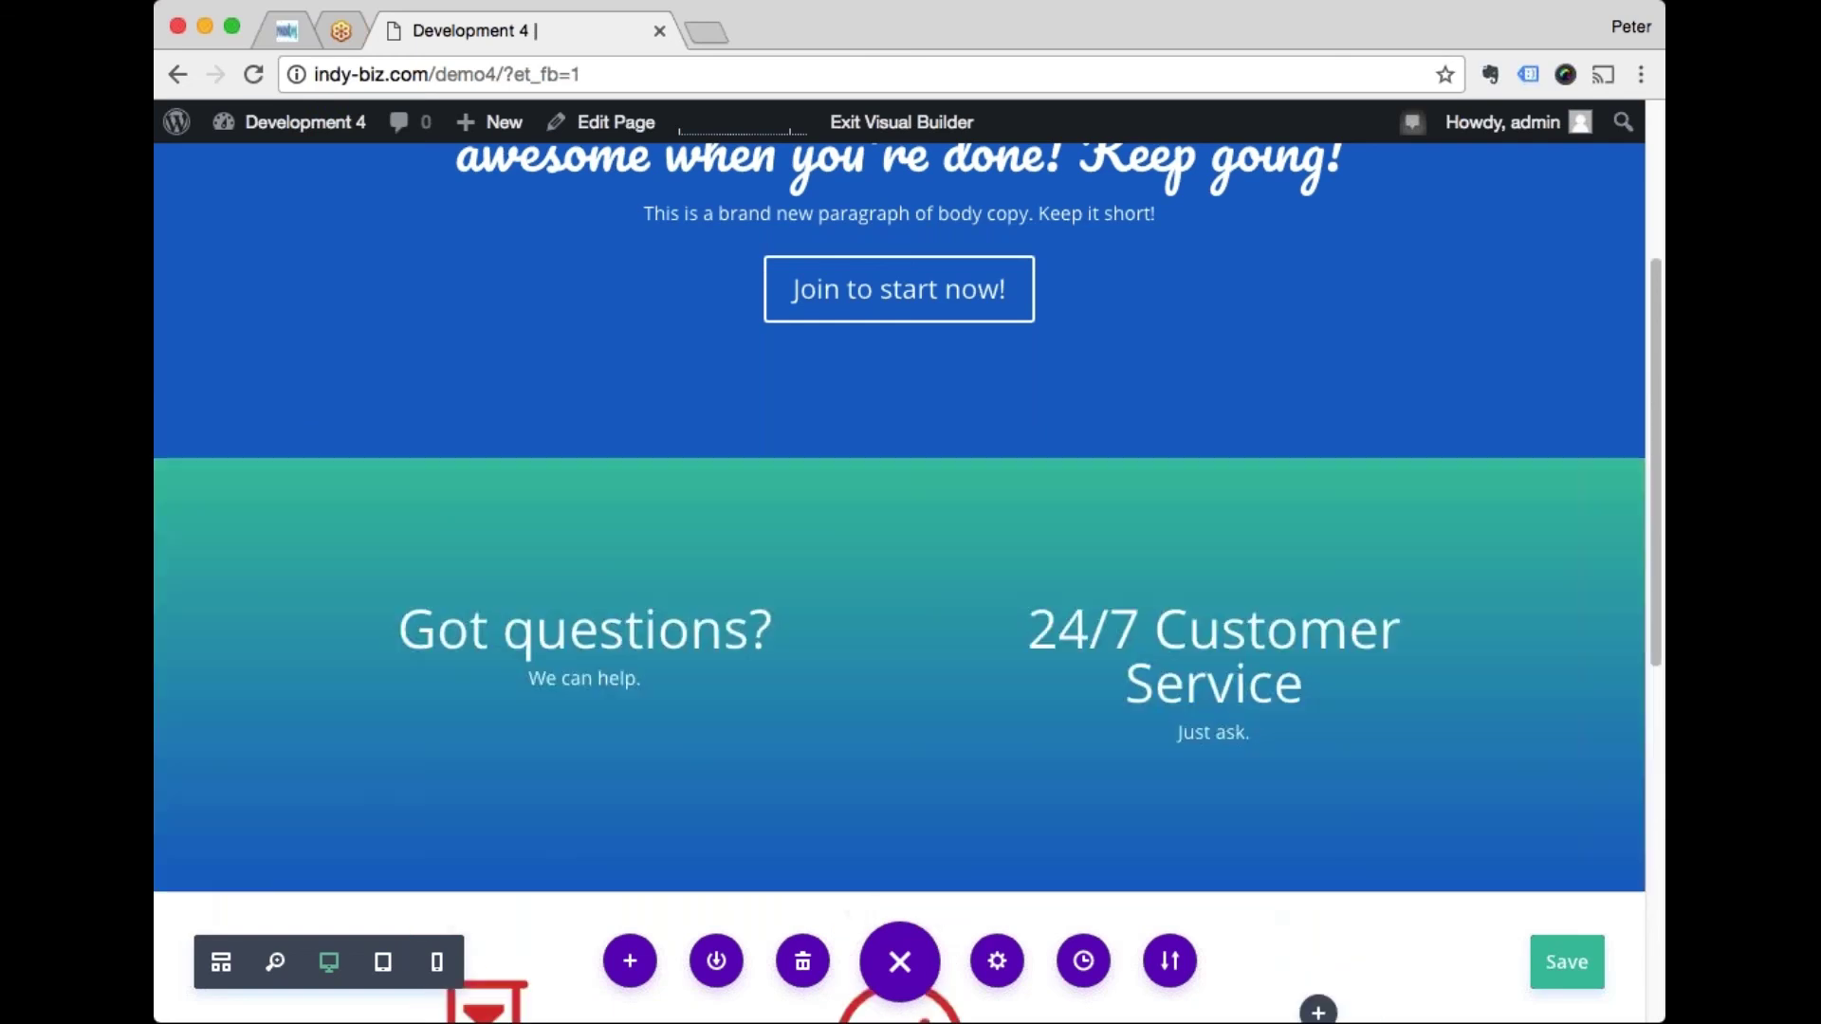
scroll(585, 569, down, 1)
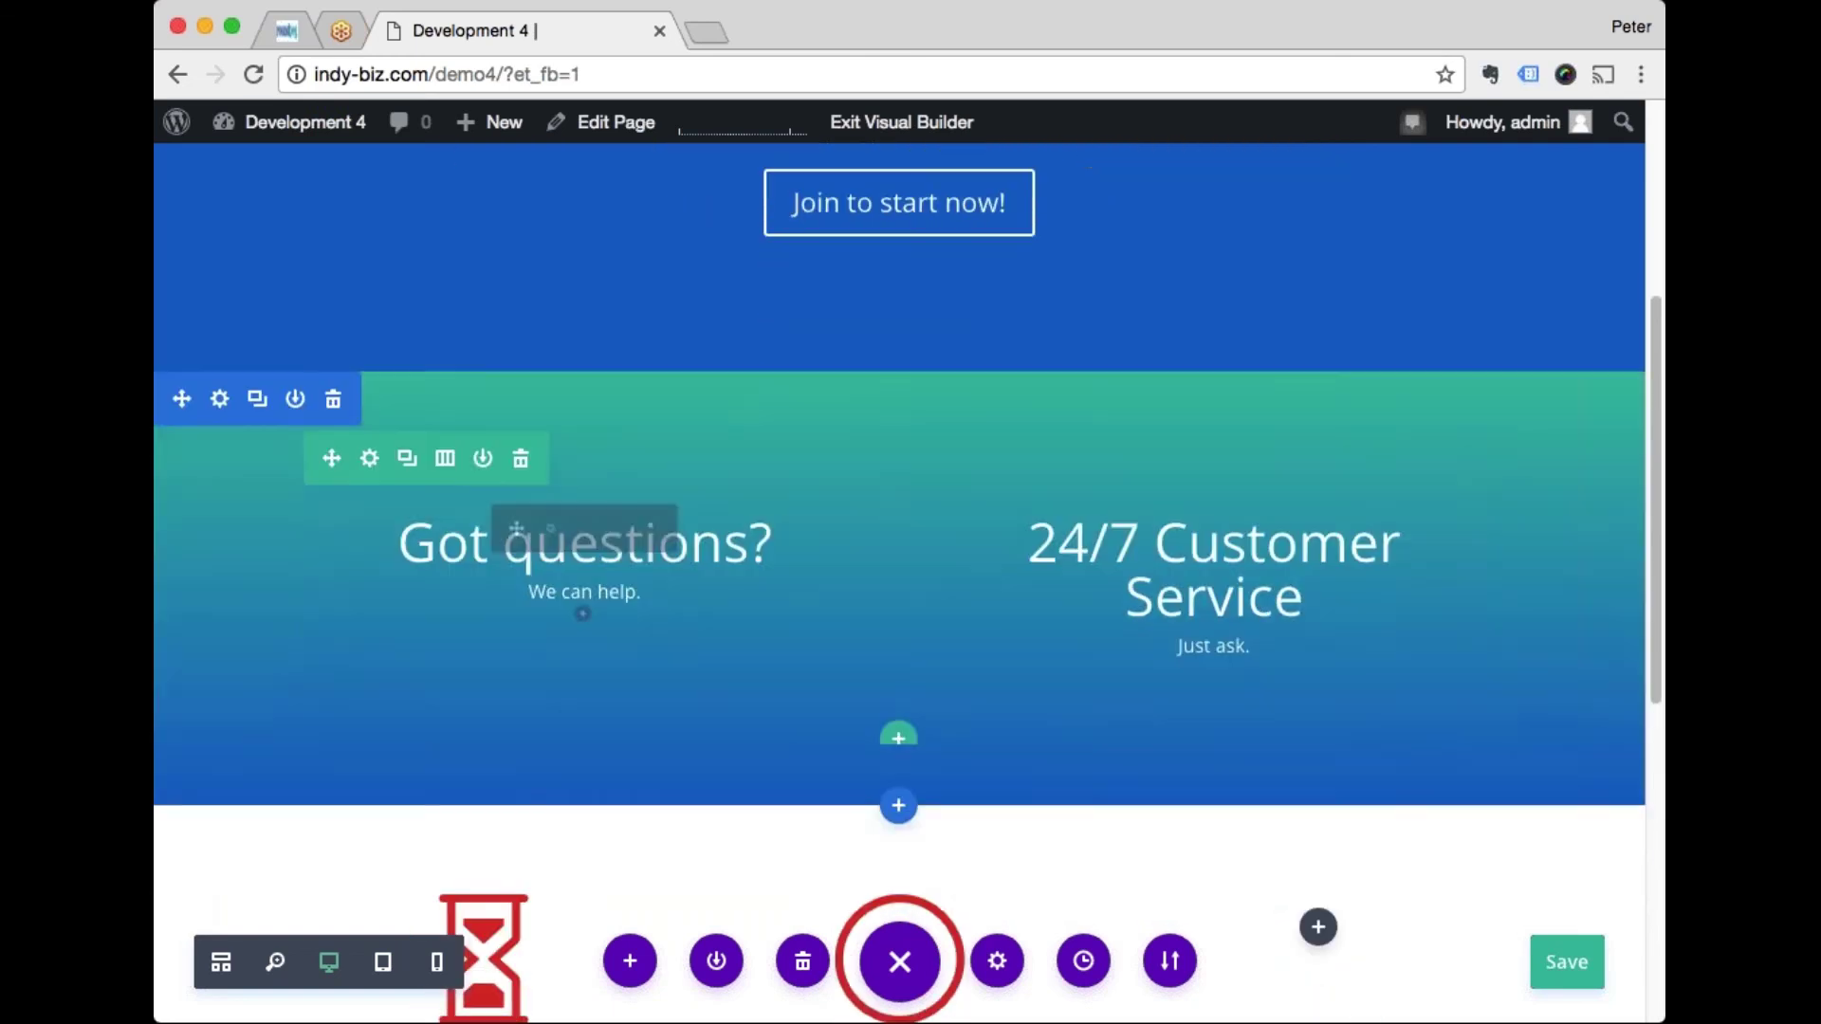
scroll(585, 588, down, 1)
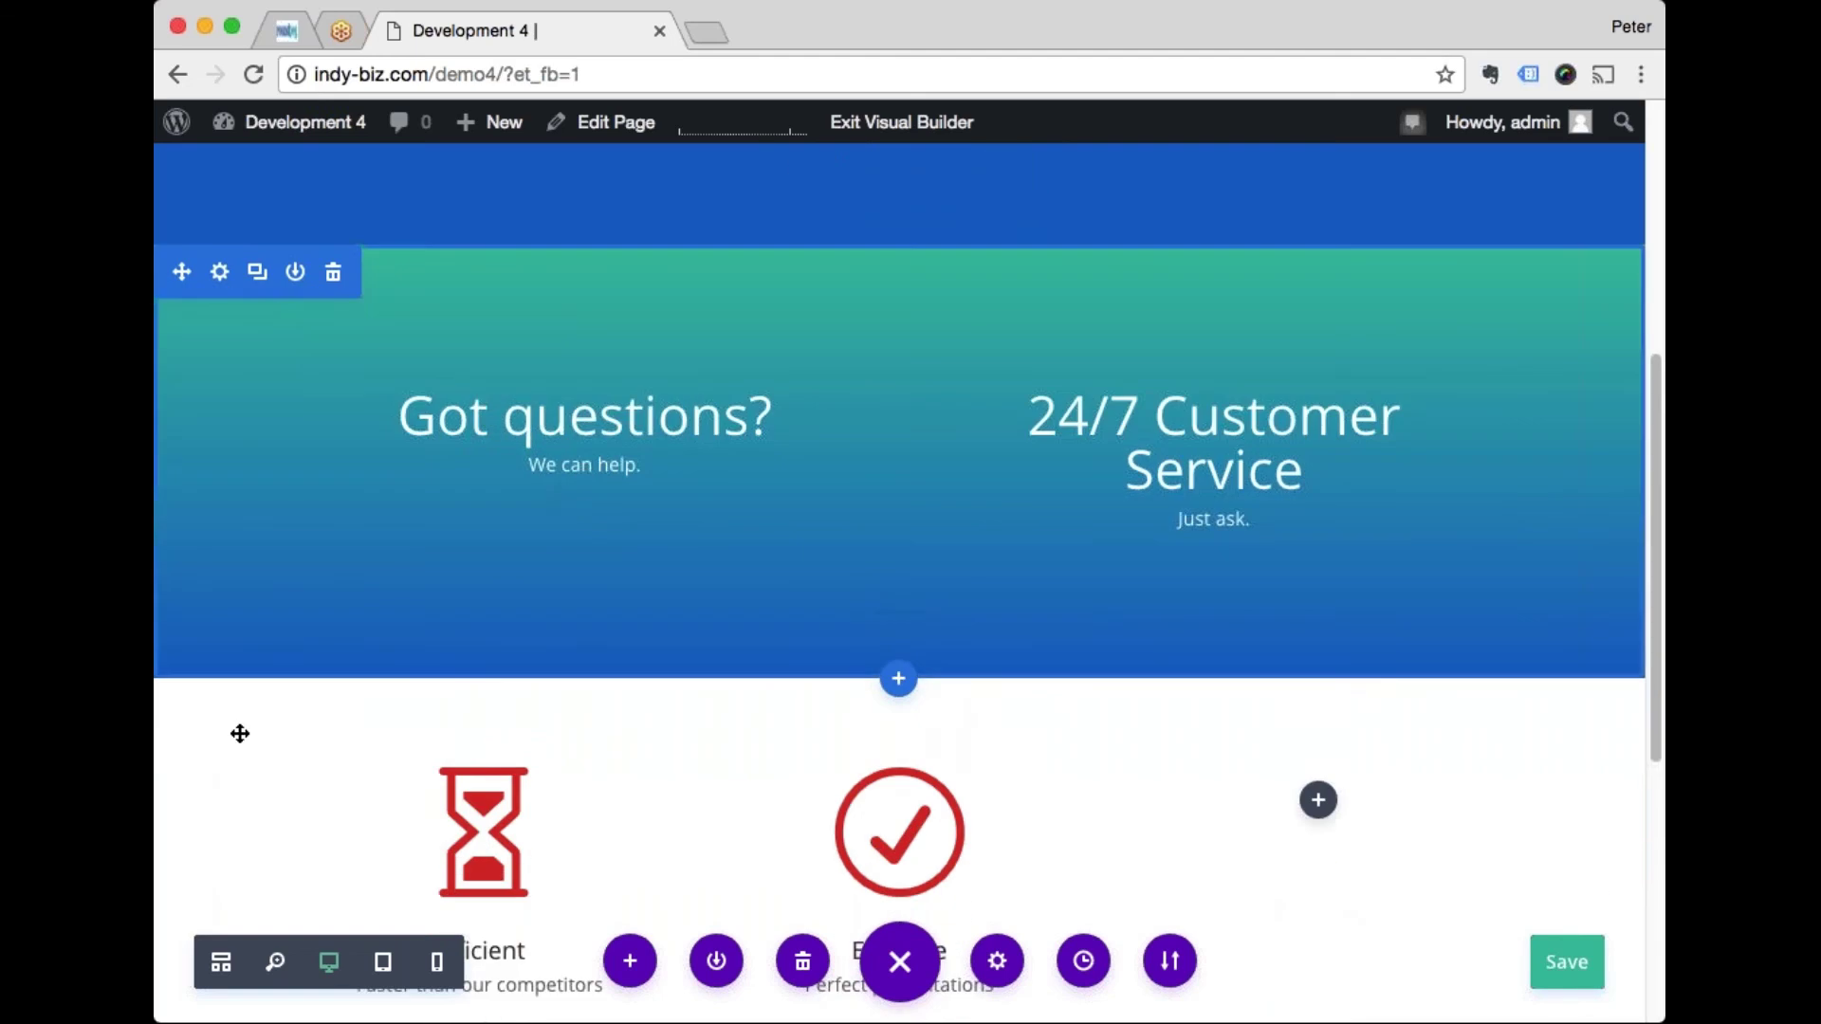
drag(181, 706, 356, 314)
drag(349, 353, 349, 354)
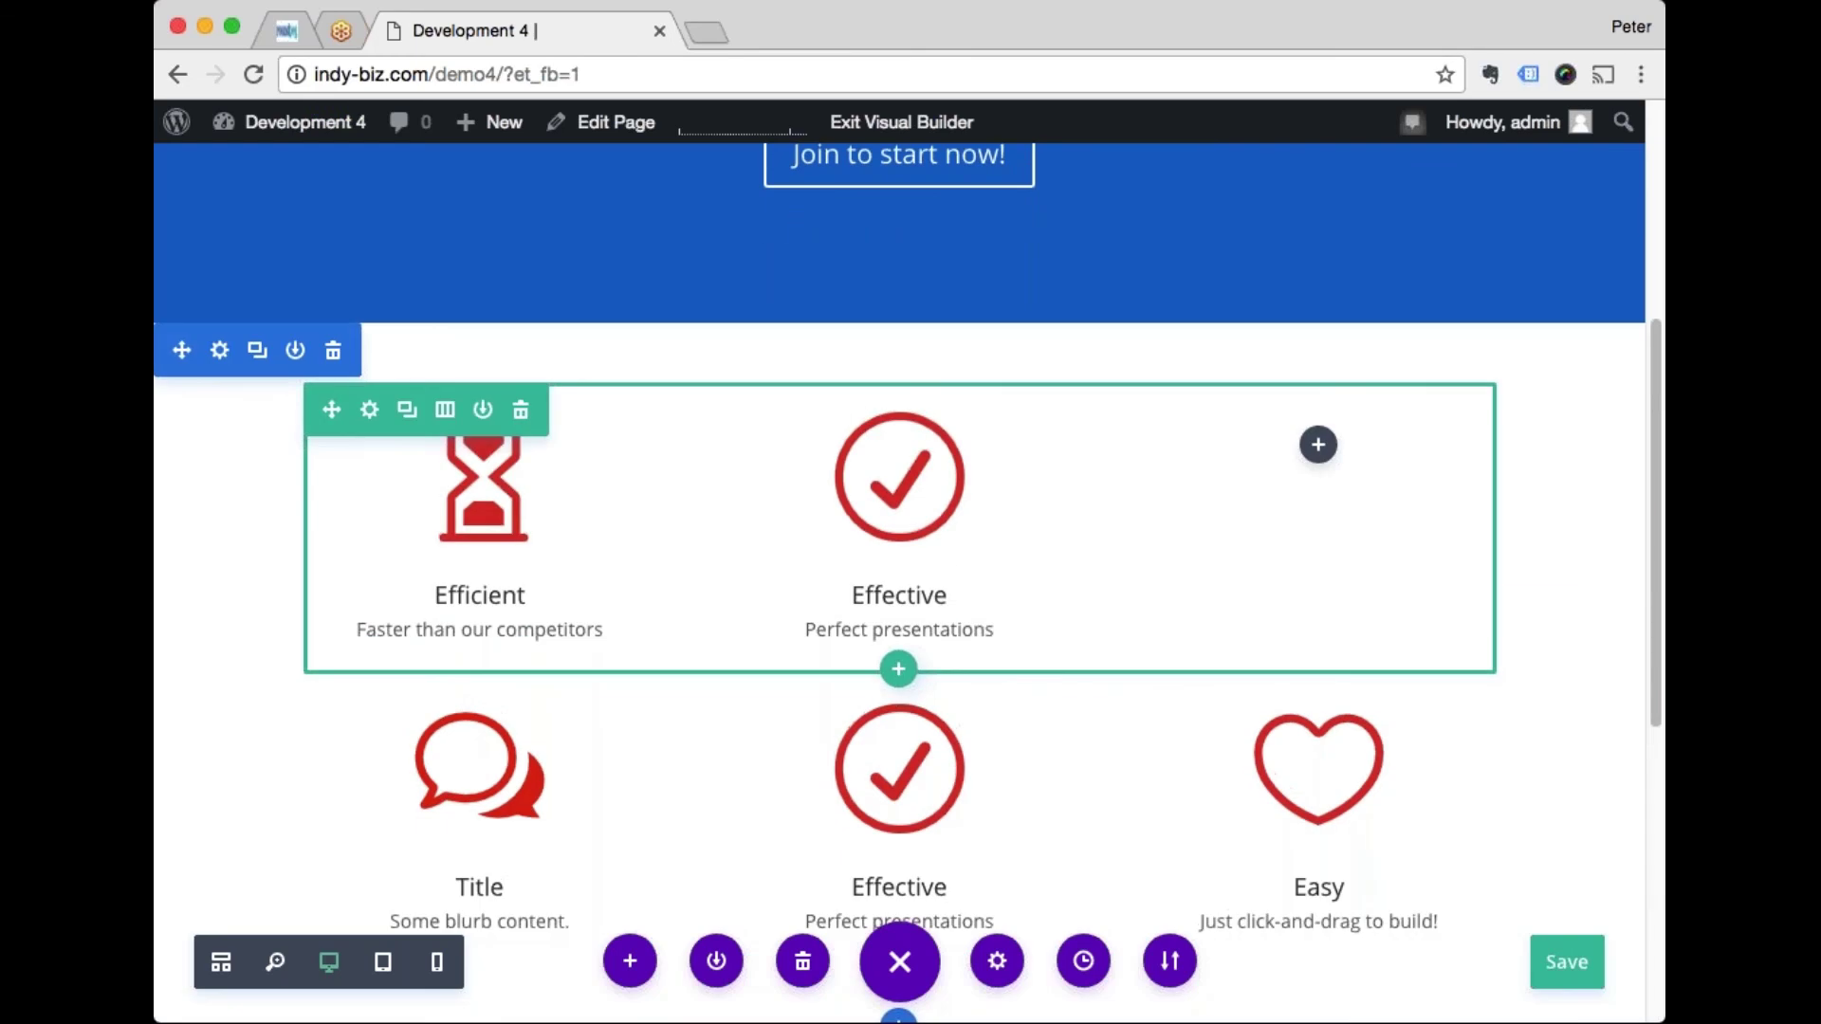
Step: Move the Easy blurb back into the empty third column of the first row
scroll(899, 583, down, 2)
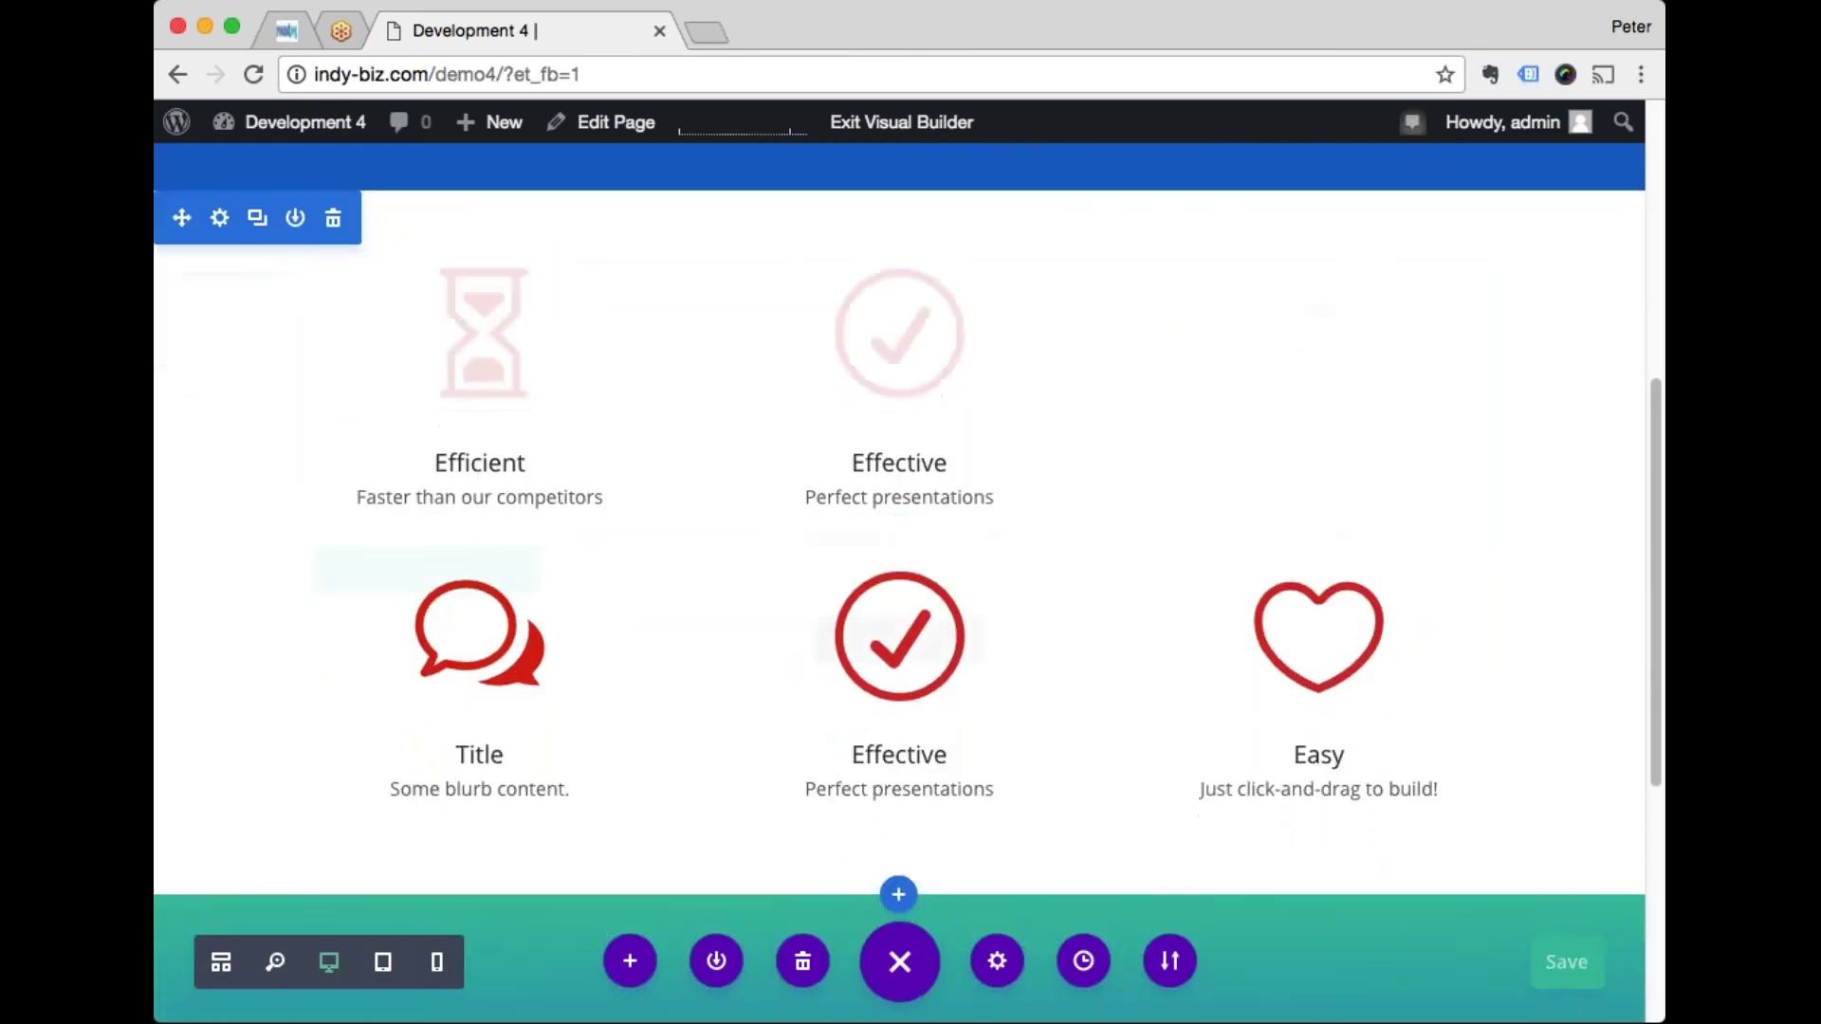
mouse_move(1236, 617)
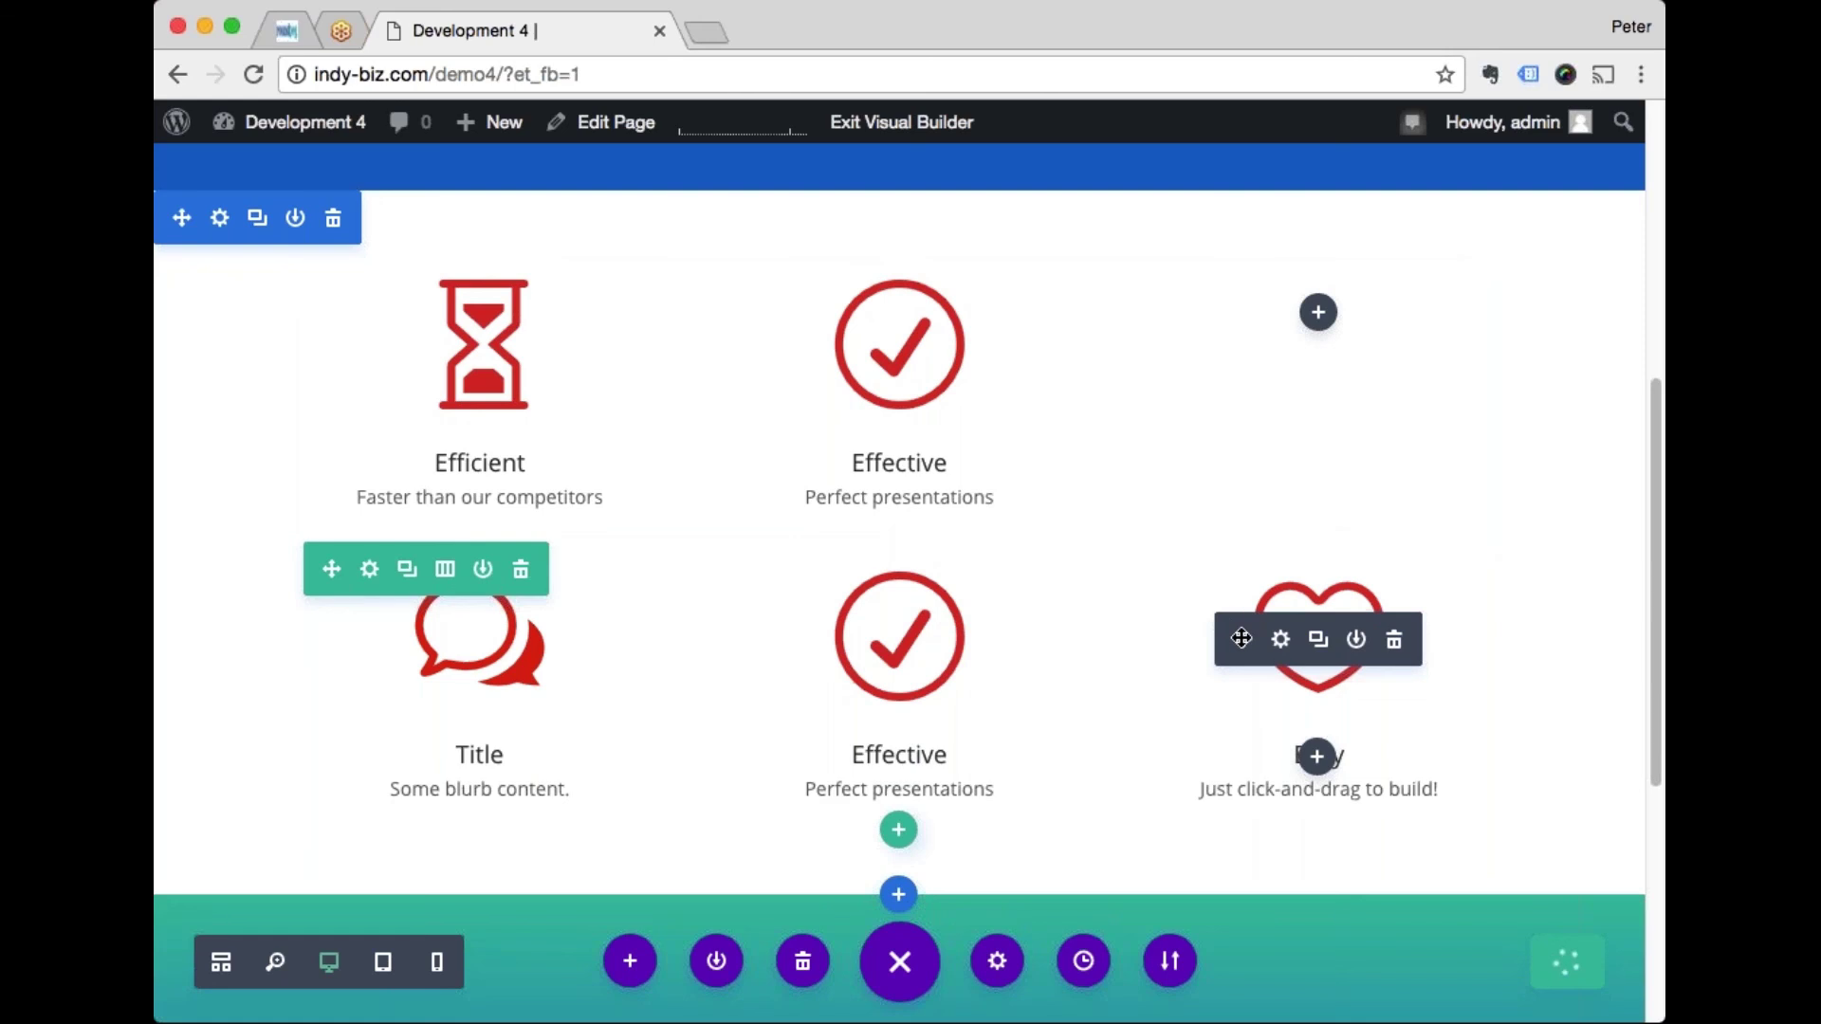
drag(1236, 618, 1299, 328)
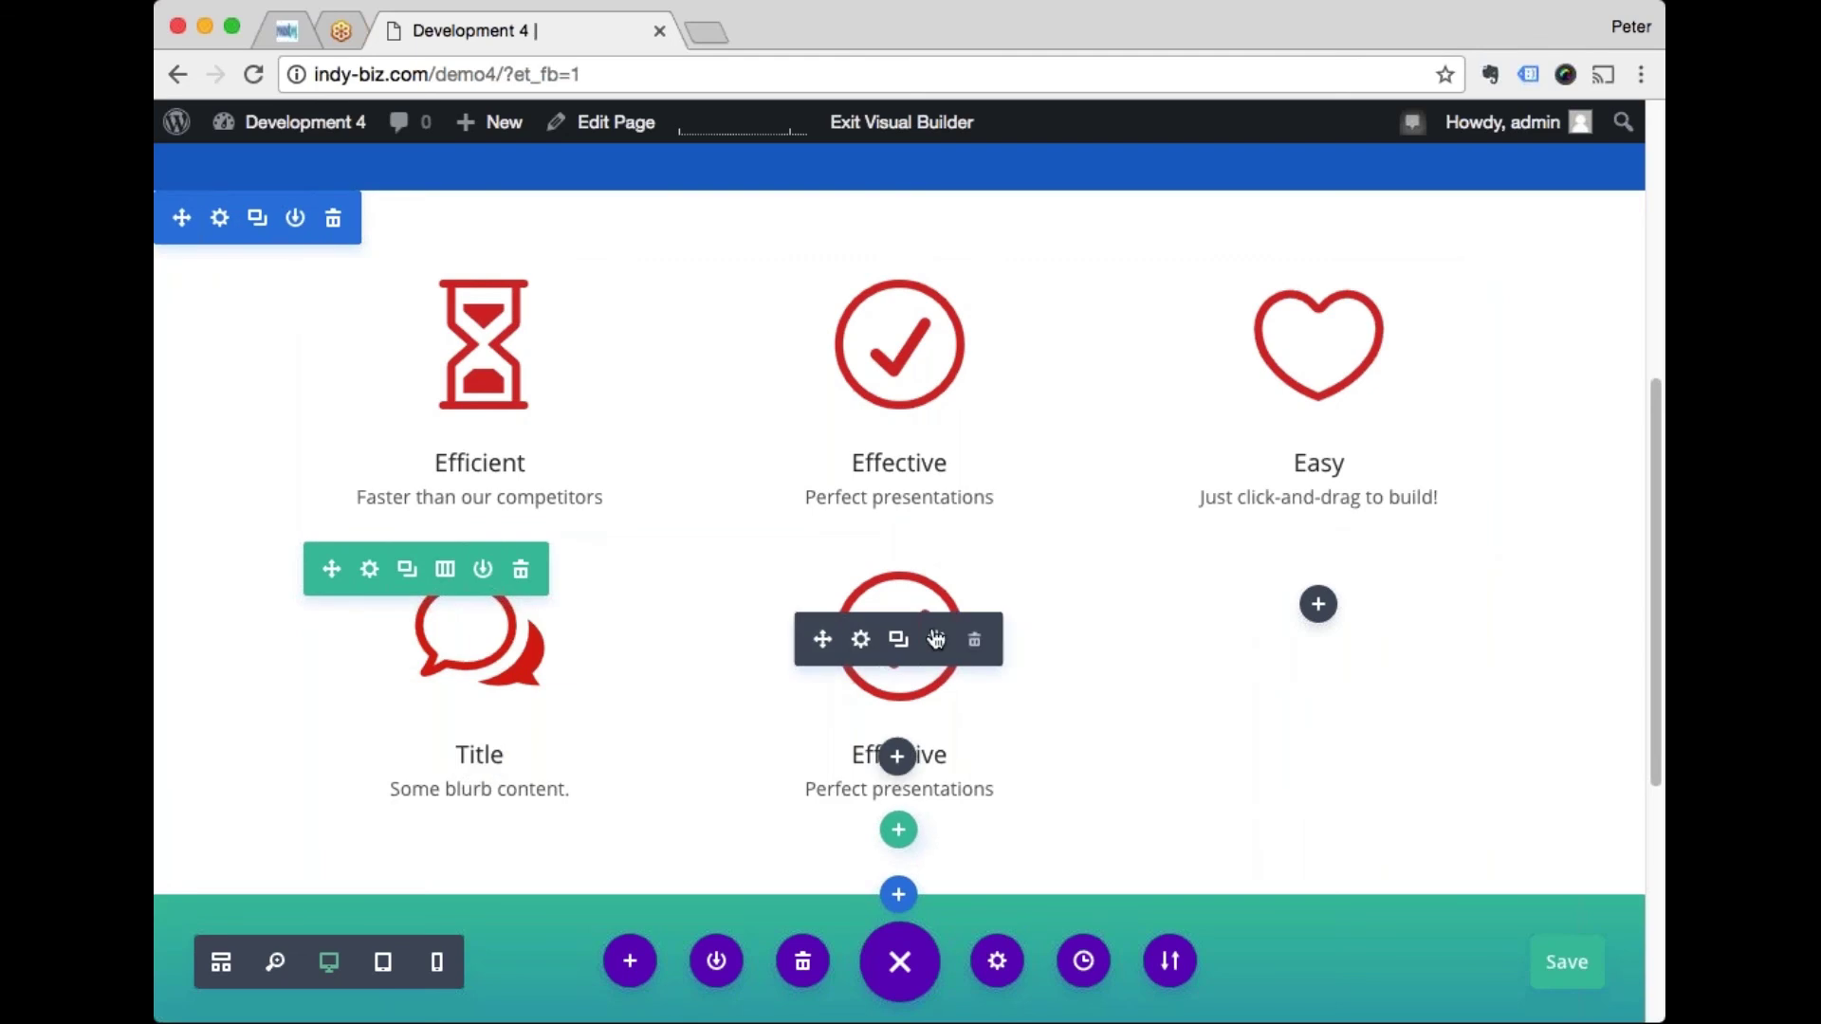
Step: Delete the second blurb row and duplicate the first row with its Efficient, Effective and Easy blurbs
mouse_move(494, 664)
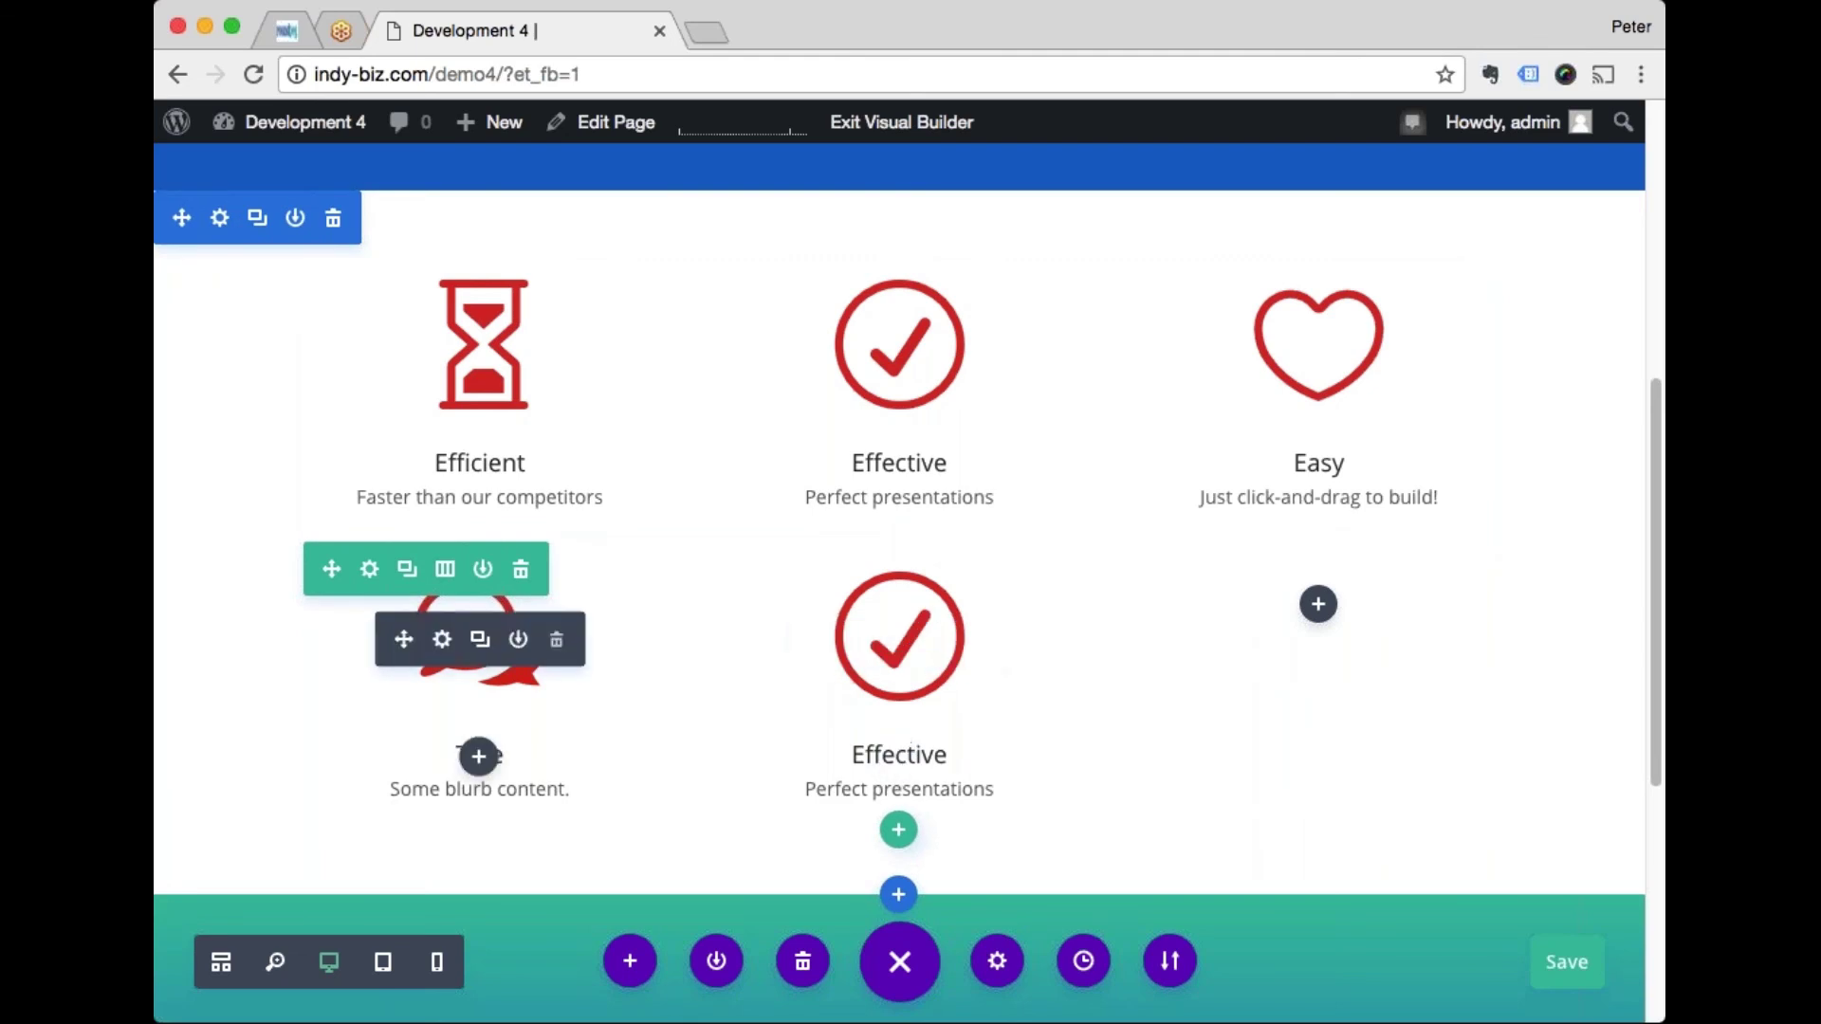
click(522, 572)
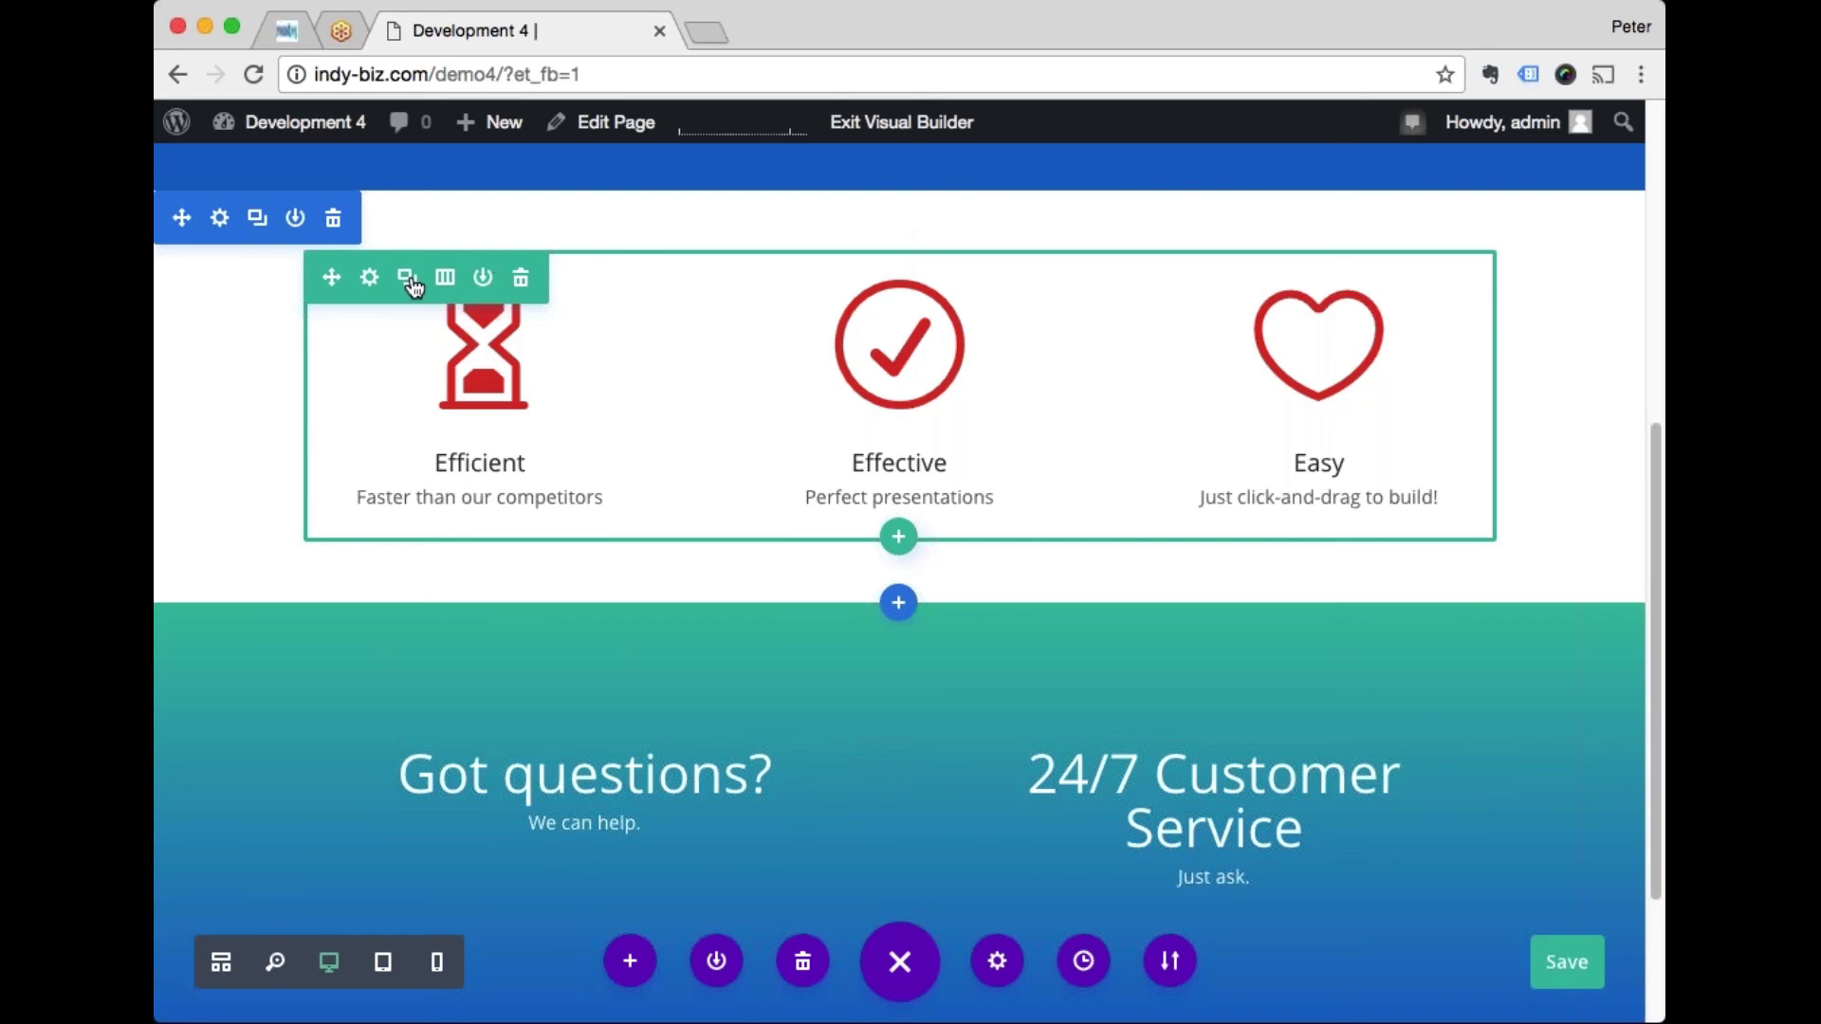
click(408, 279)
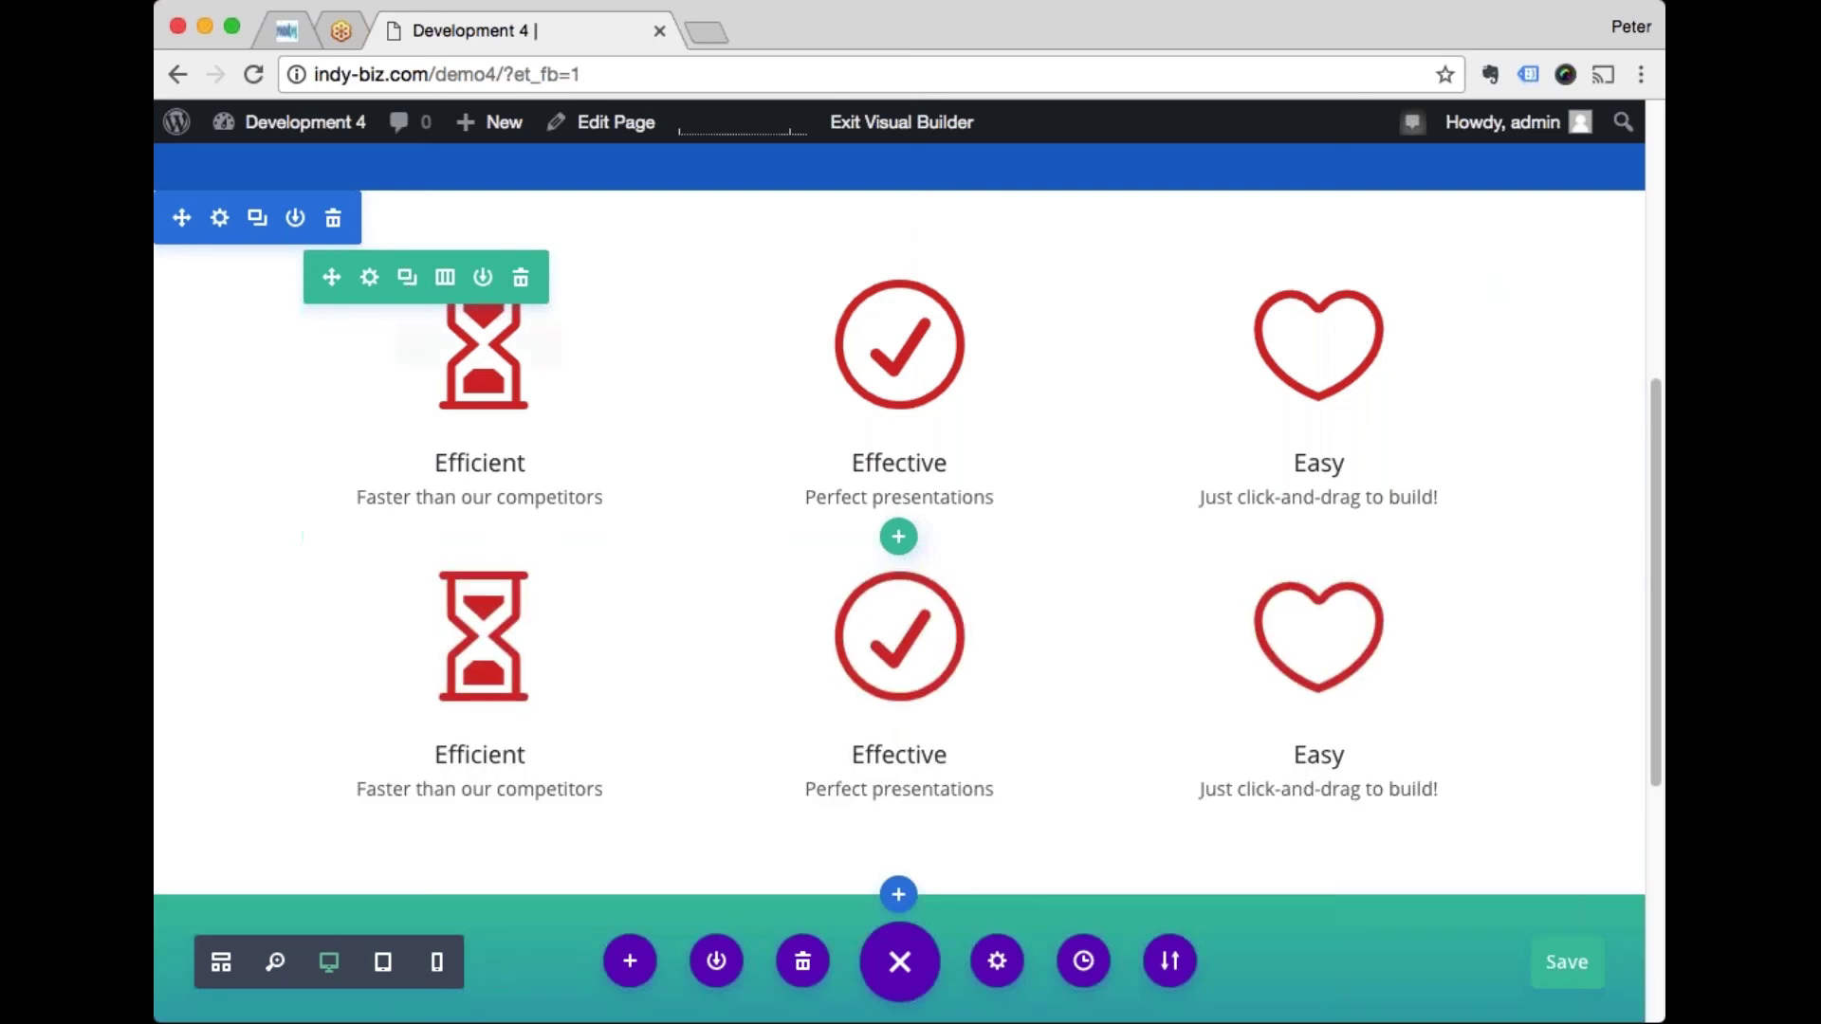
scroll(480, 464, down, 5)
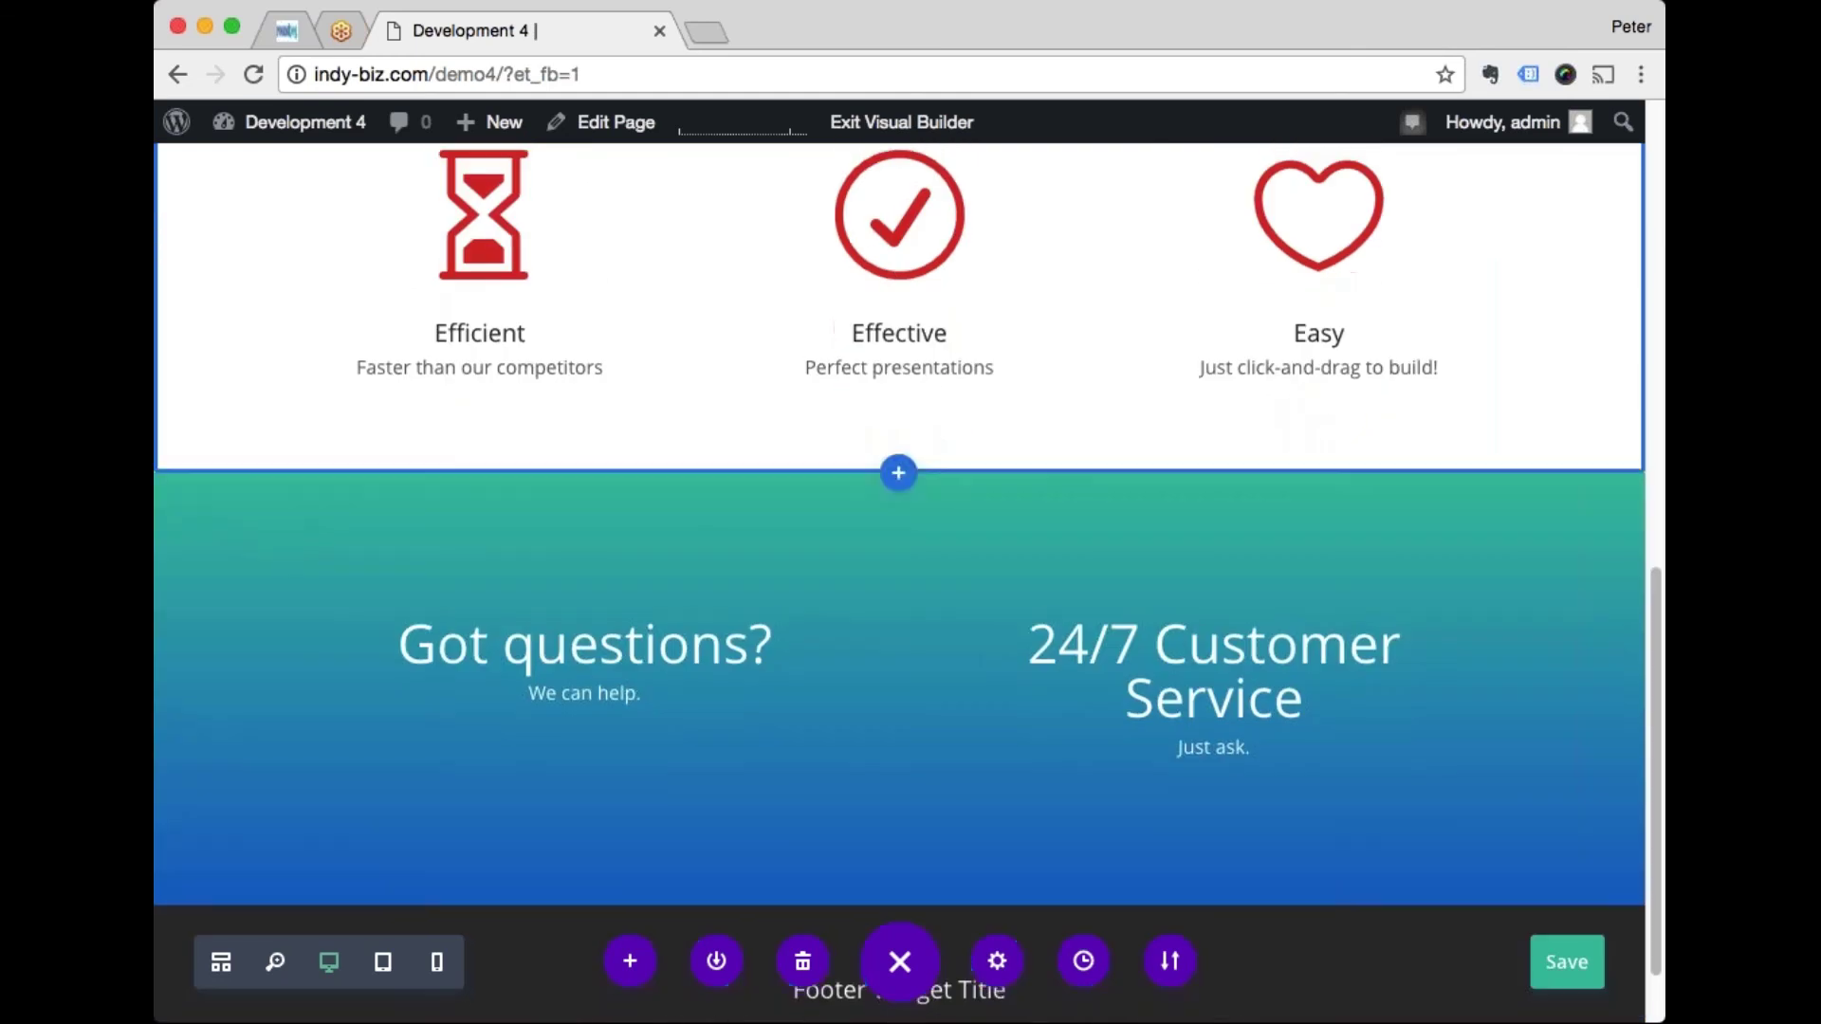
Step: Duplicate the "Got questions?" section, then delete one of the two copies
mouse_move(263, 527)
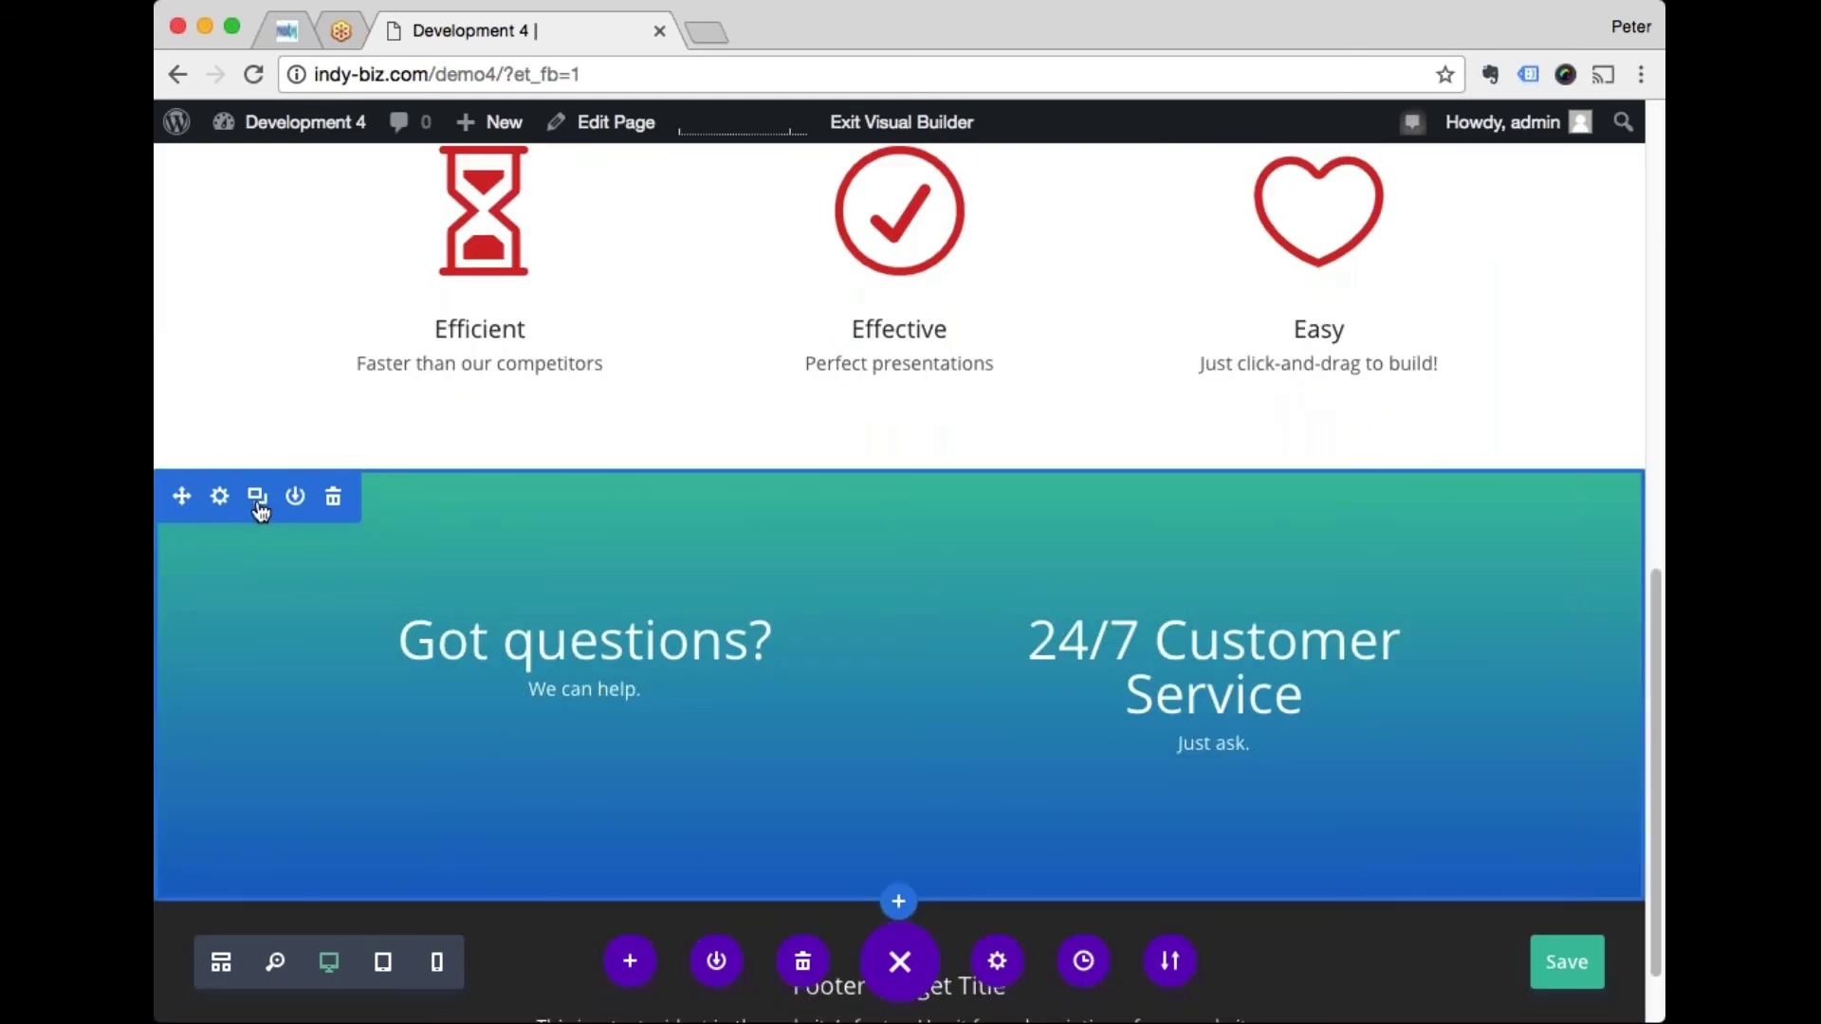
click(261, 512)
scroll(261, 512, down, 4)
scroll(900, 578, up, 2)
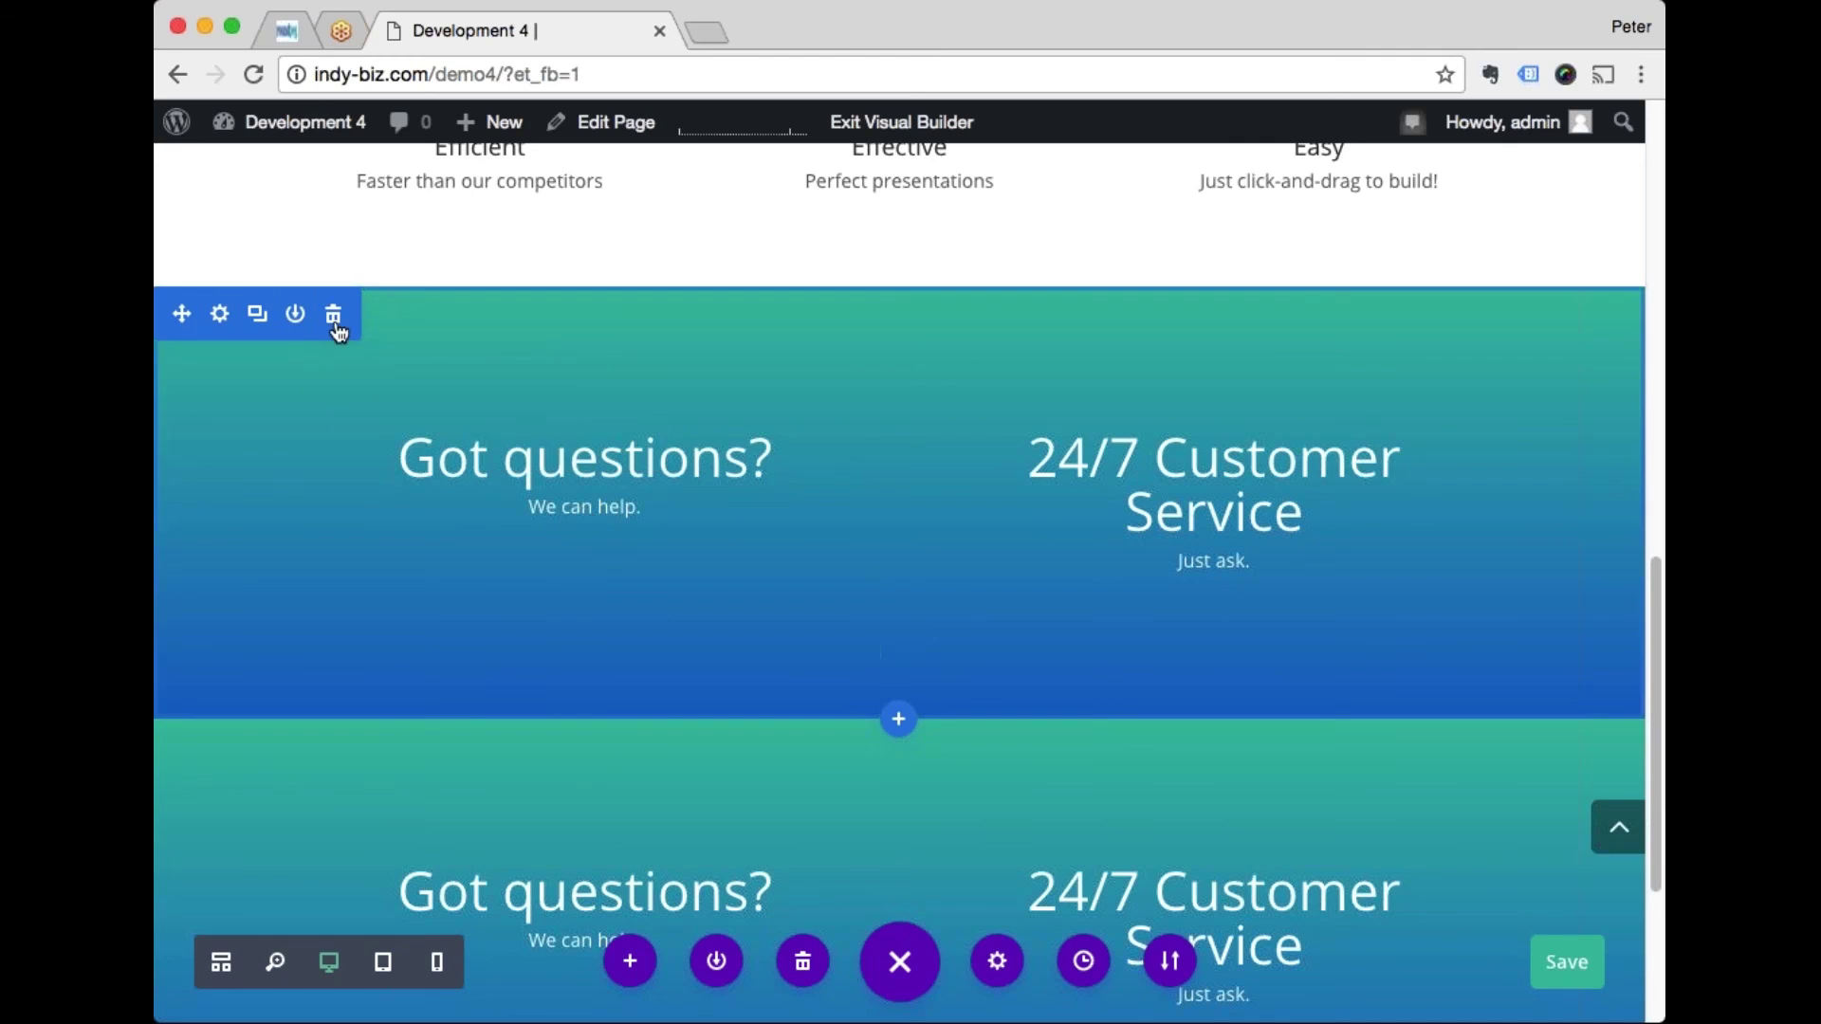
click(333, 316)
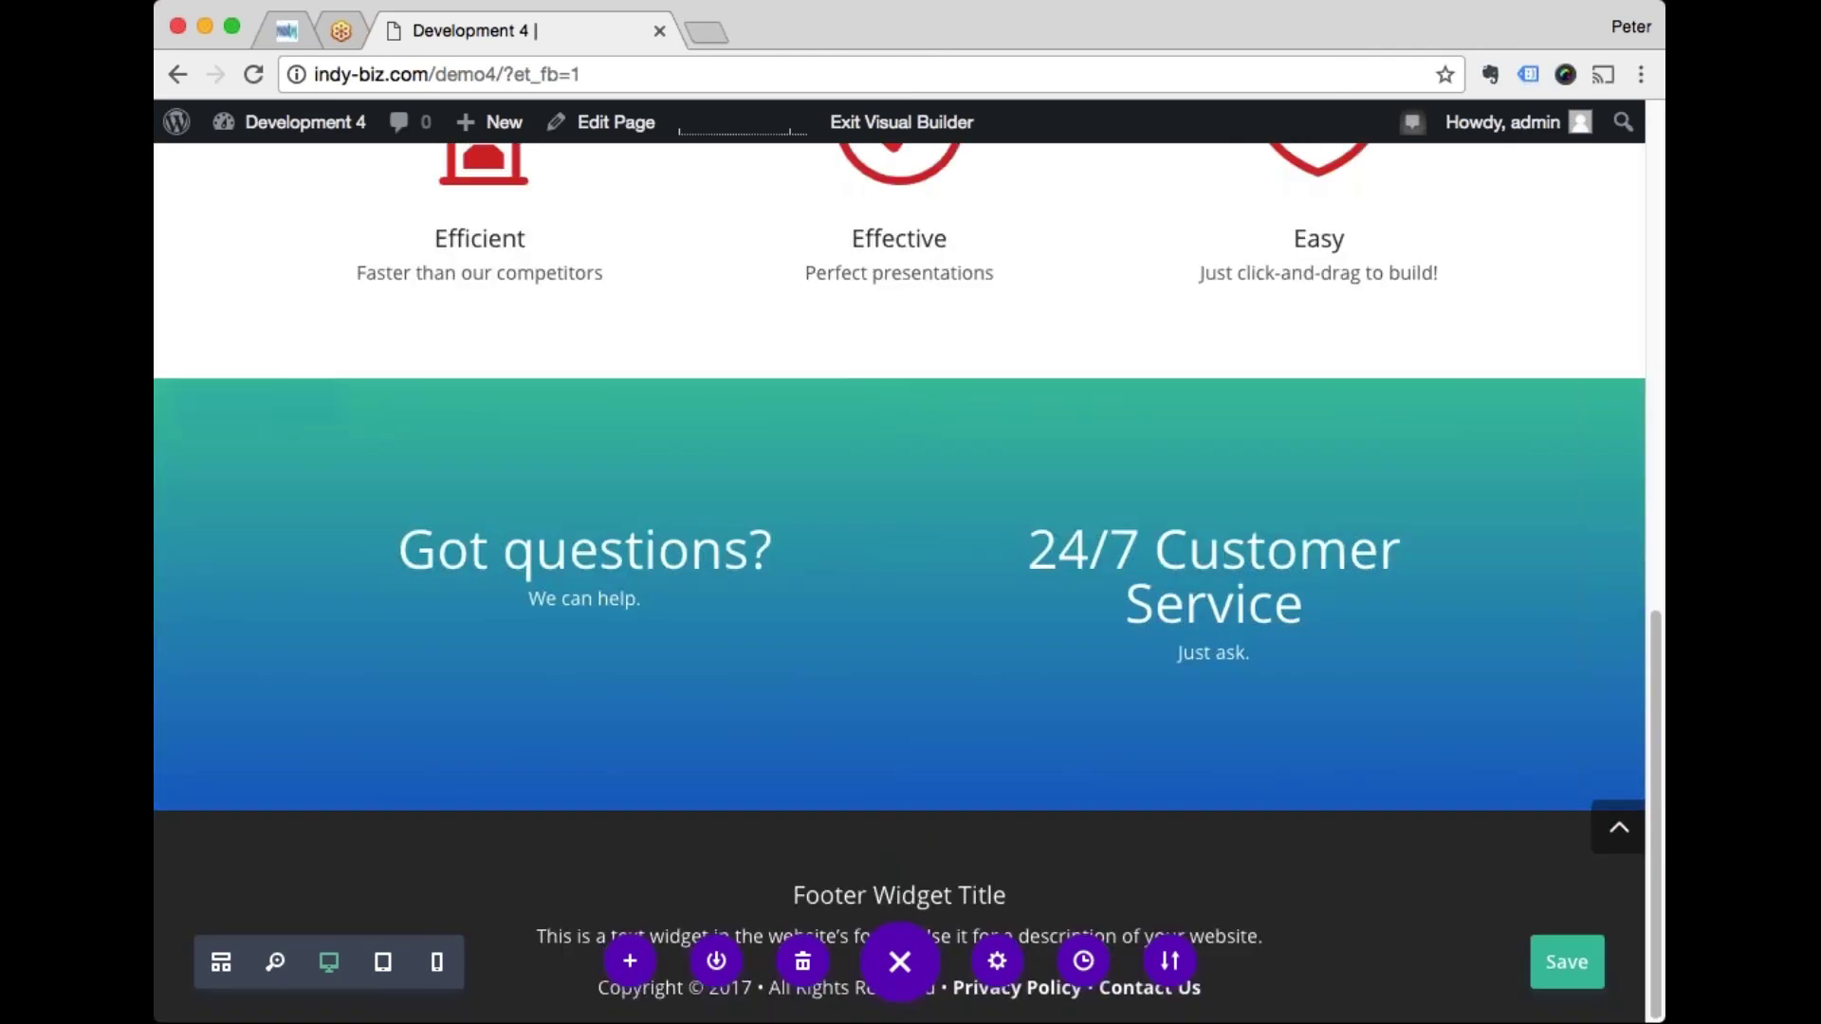
Step: Save the home page changes made in the Visual Builder
scroll(670, 452, up, 10)
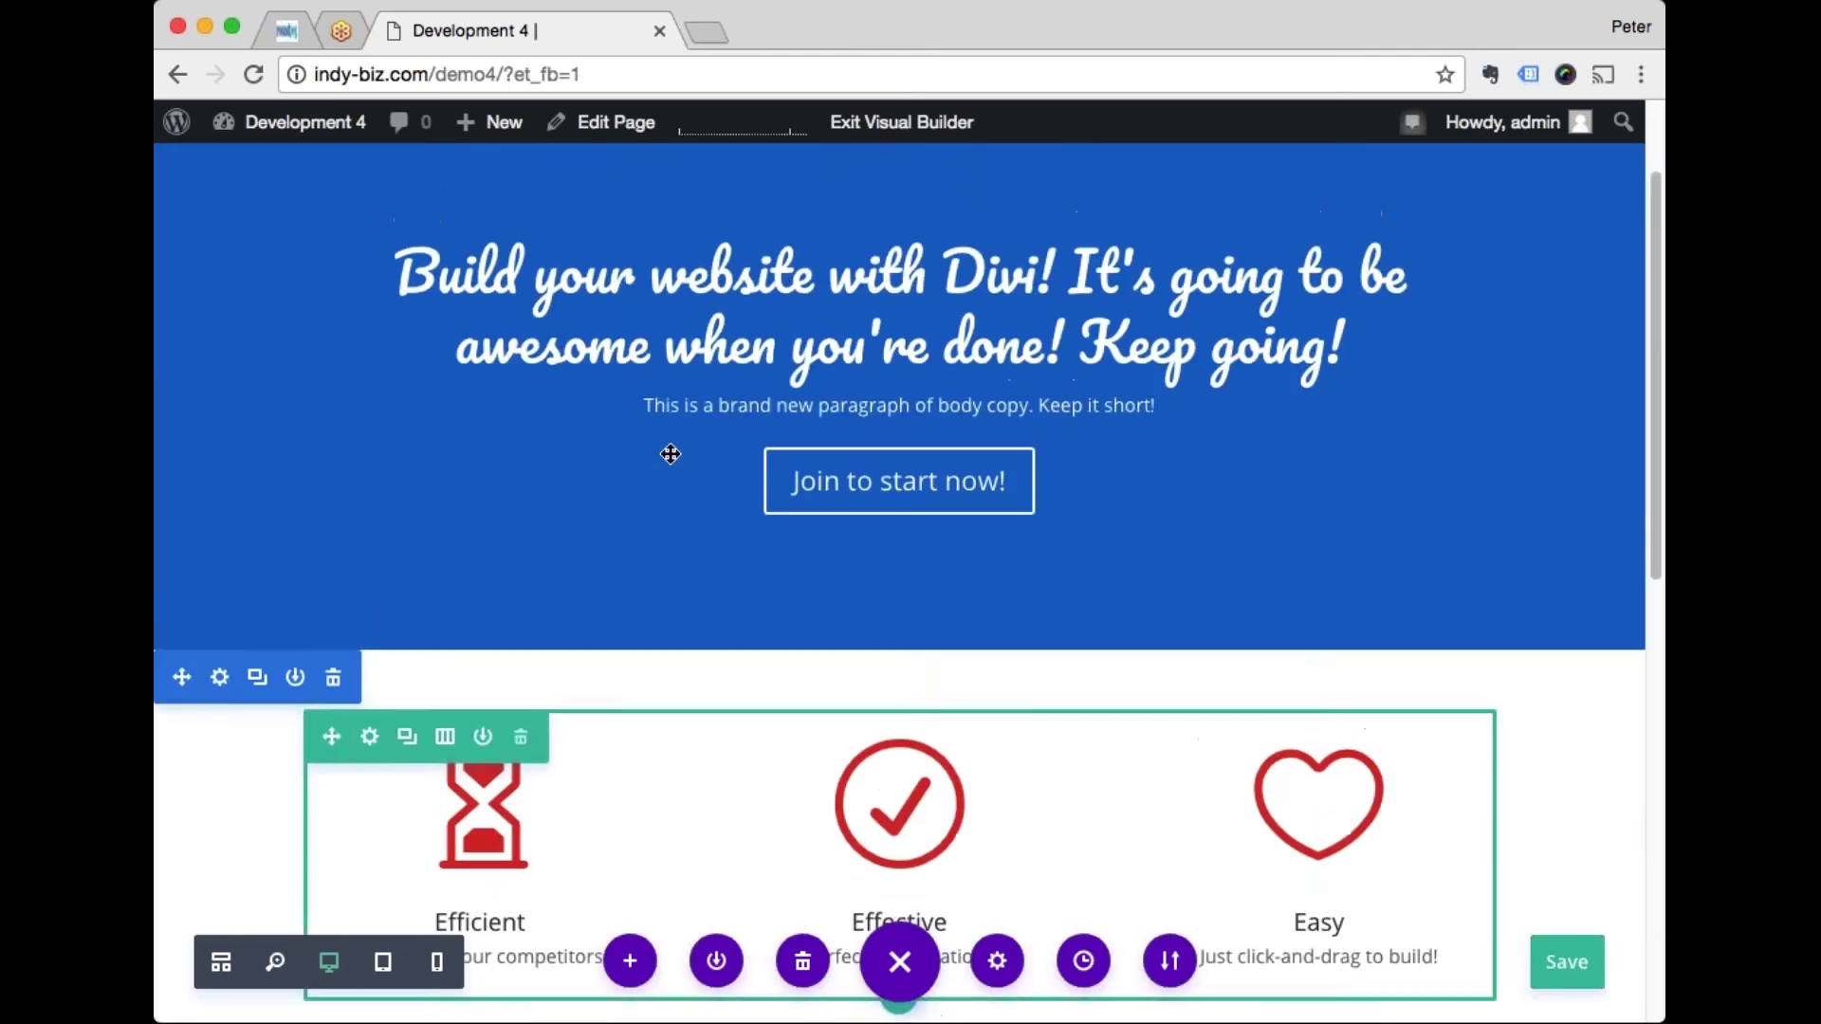
scroll(671, 453, up, 3)
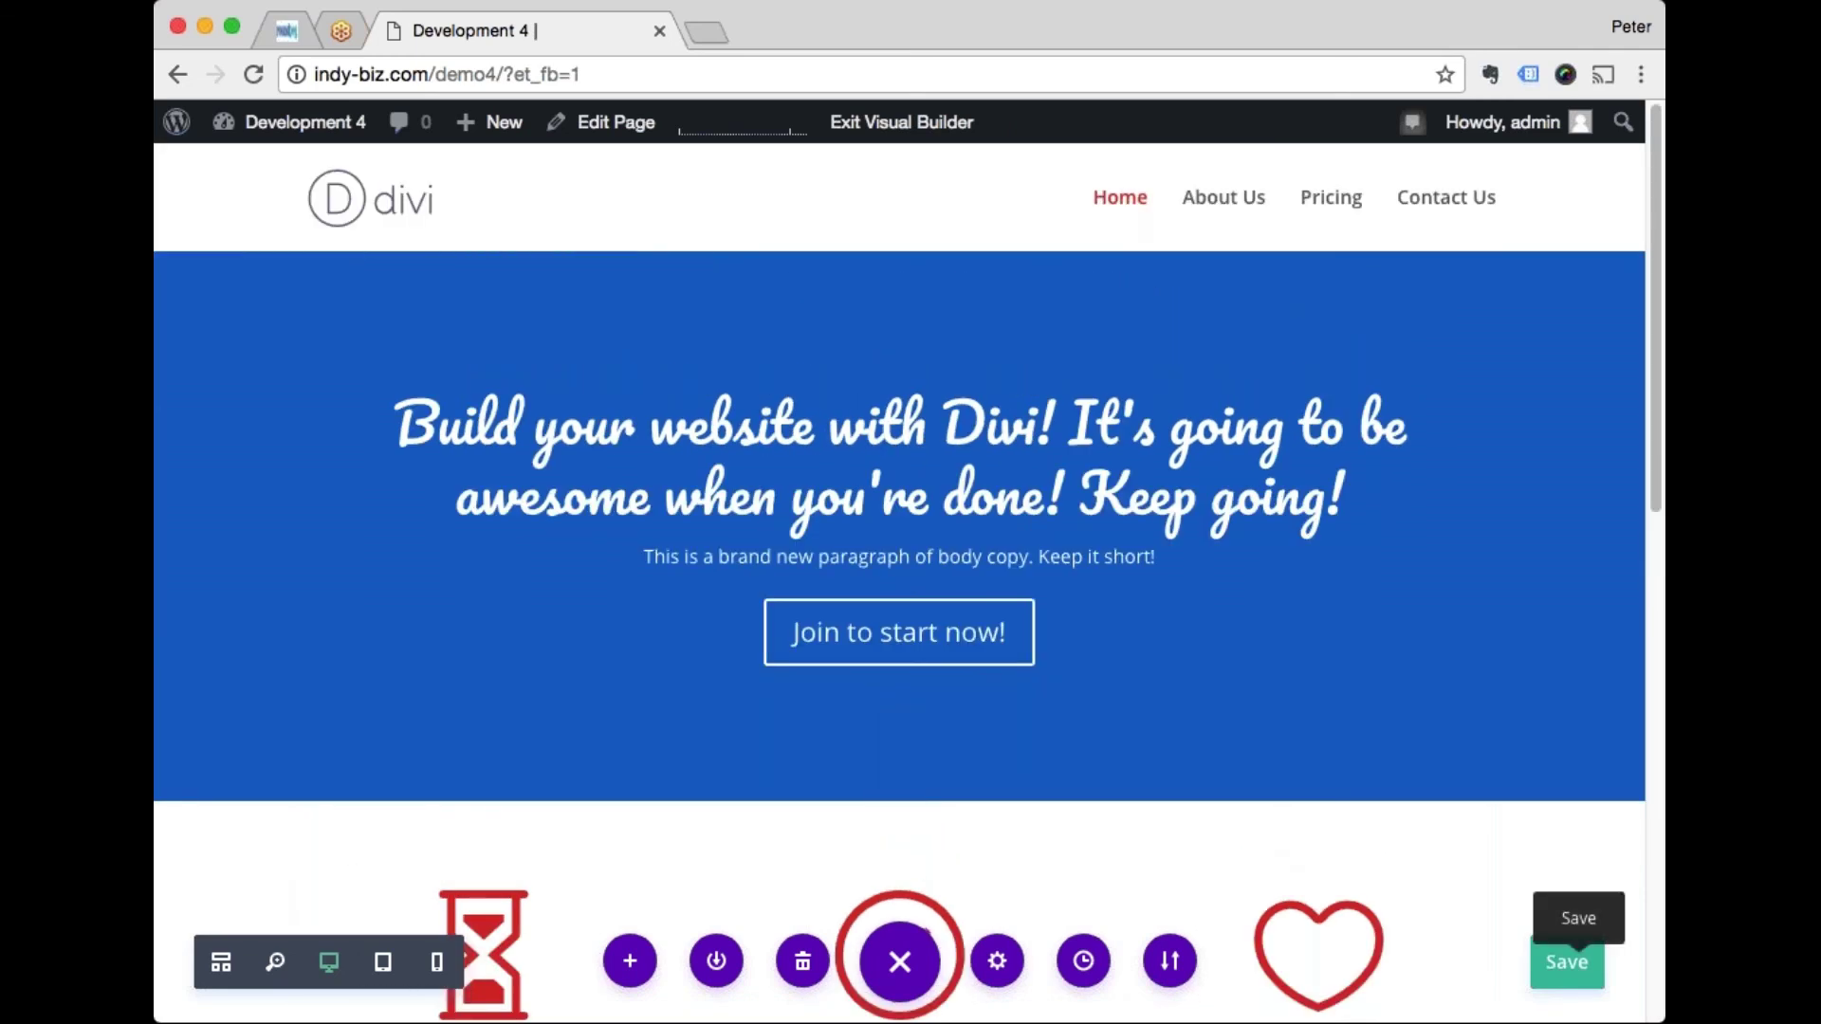
click(1567, 962)
key(super+s)
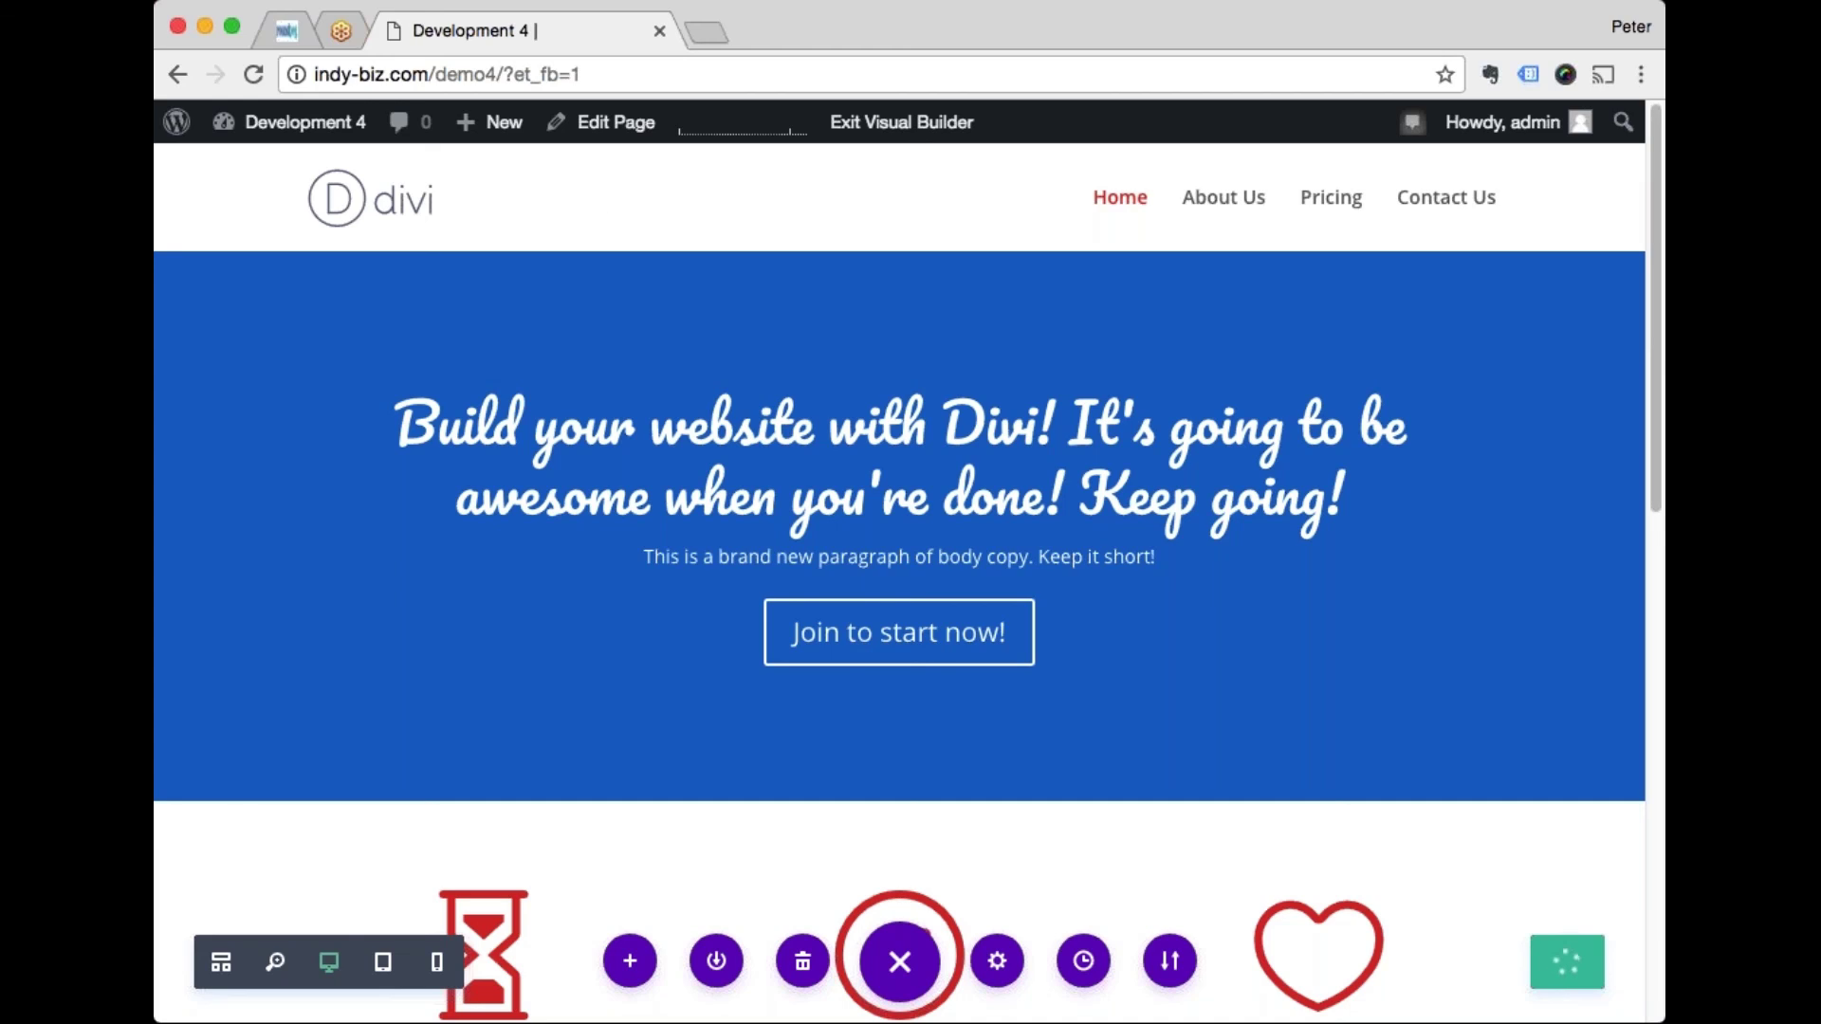
Step: Go to the WordPress dashboard and start a new page titled "Our Services"
mouse_move(289, 121)
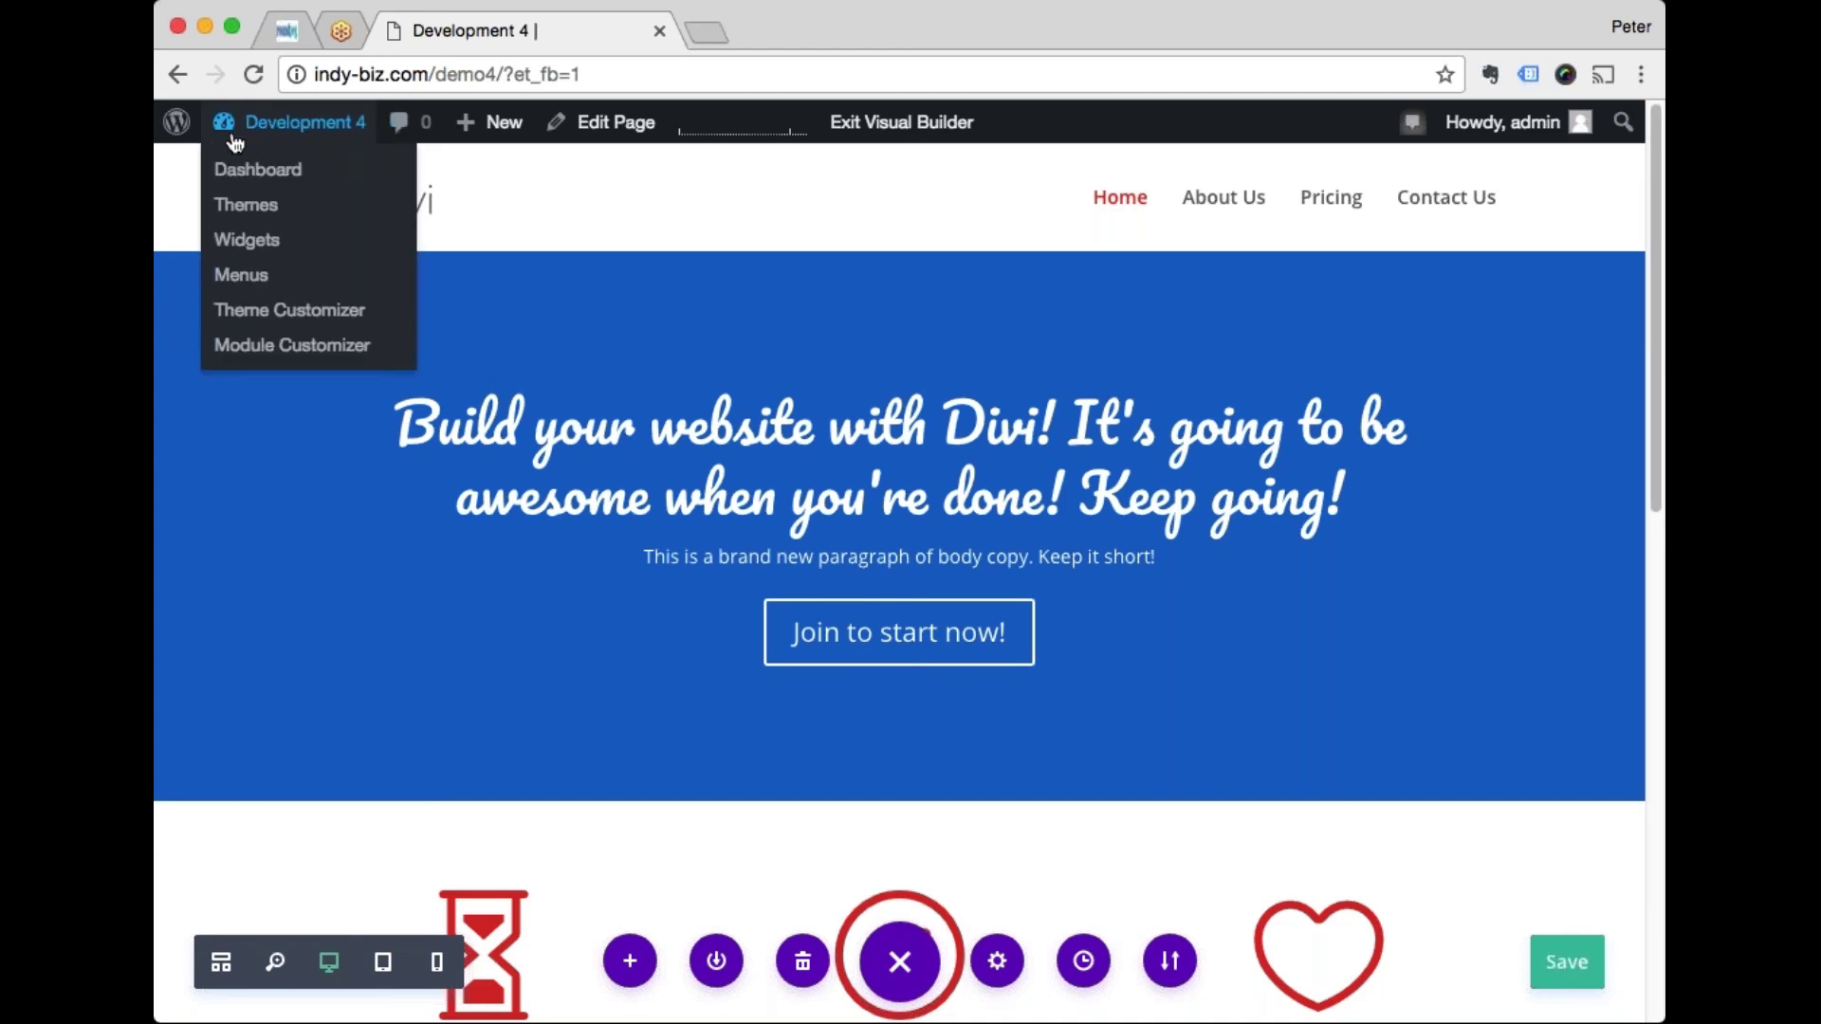
click(240, 176)
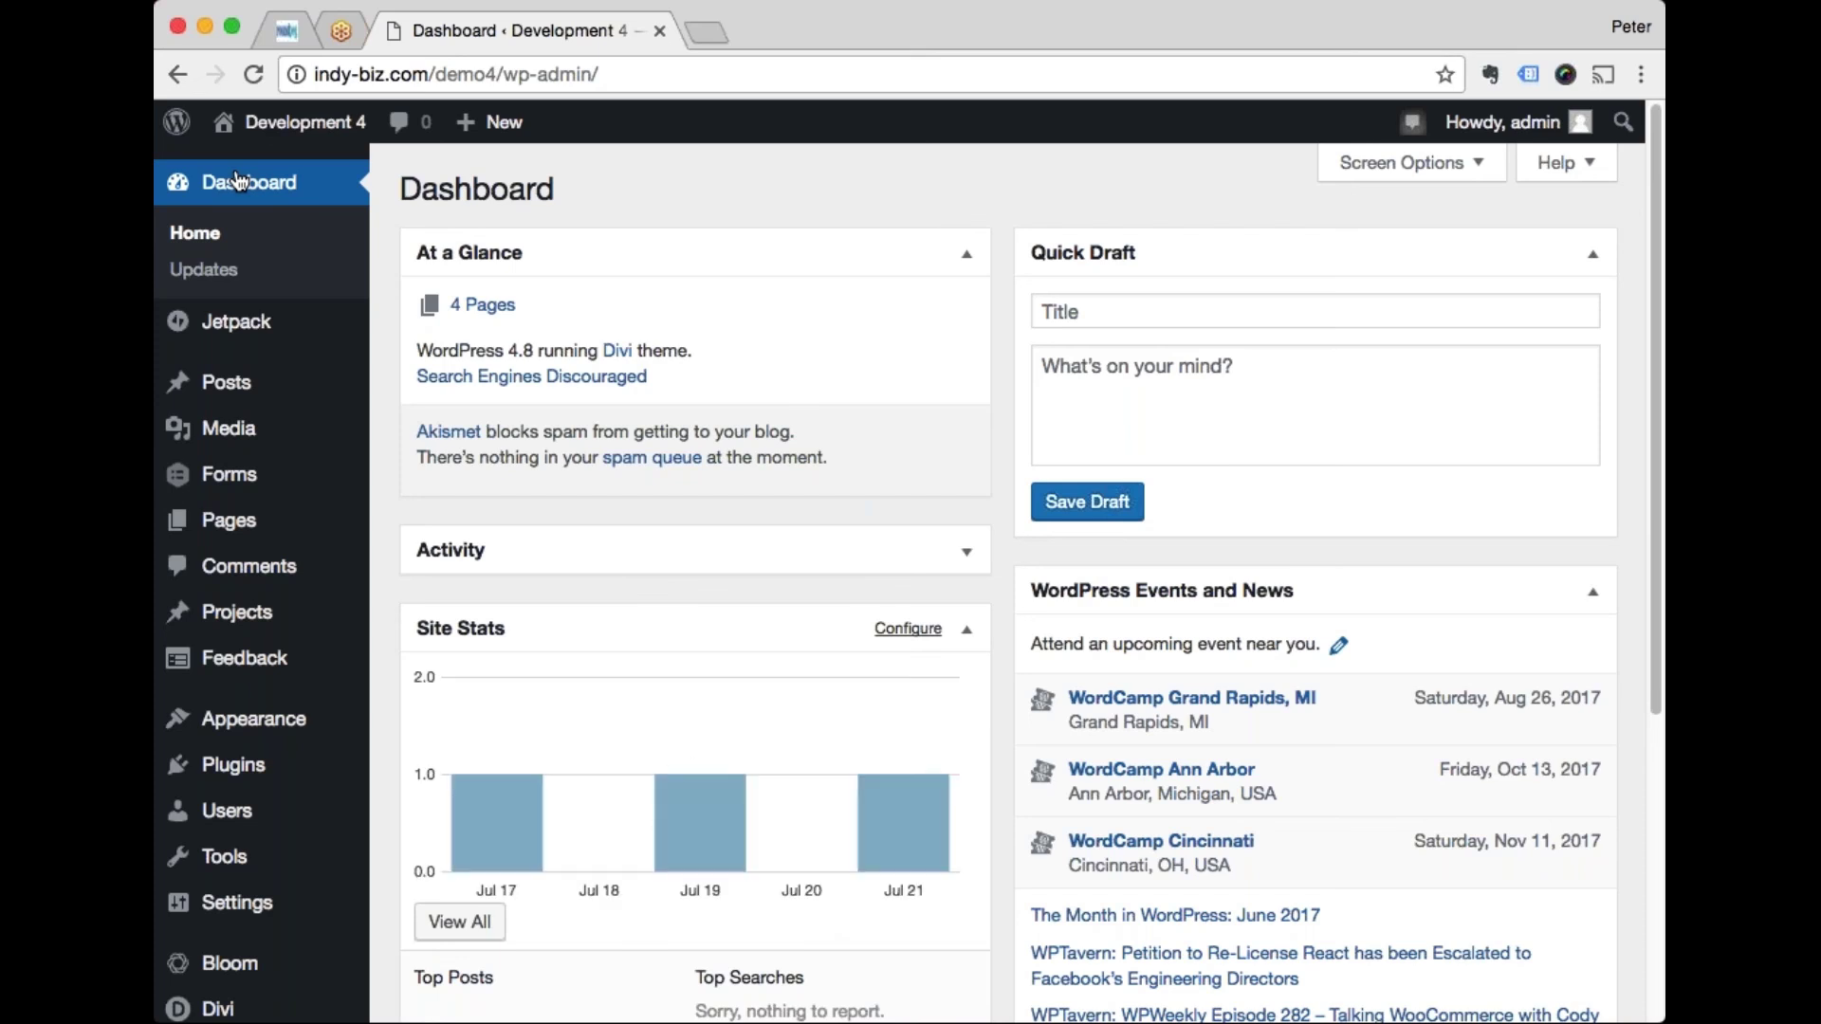
mouse_move(259, 541)
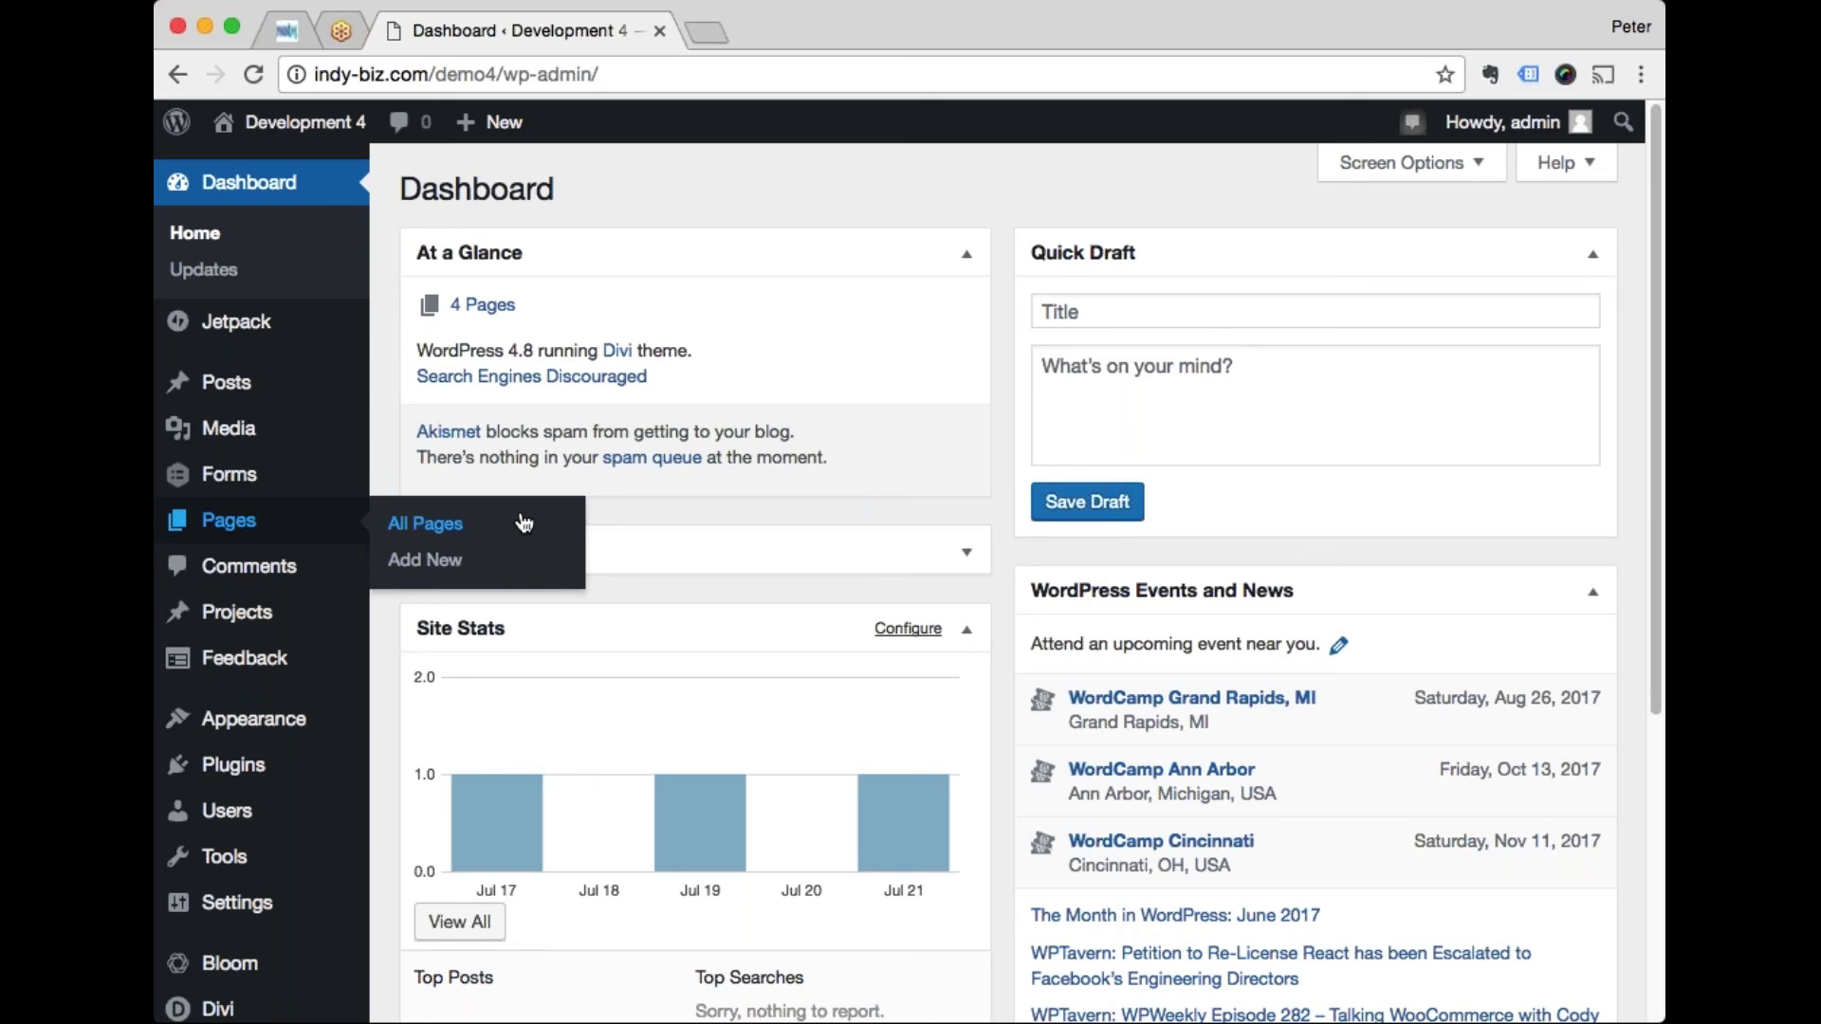
click(440, 563)
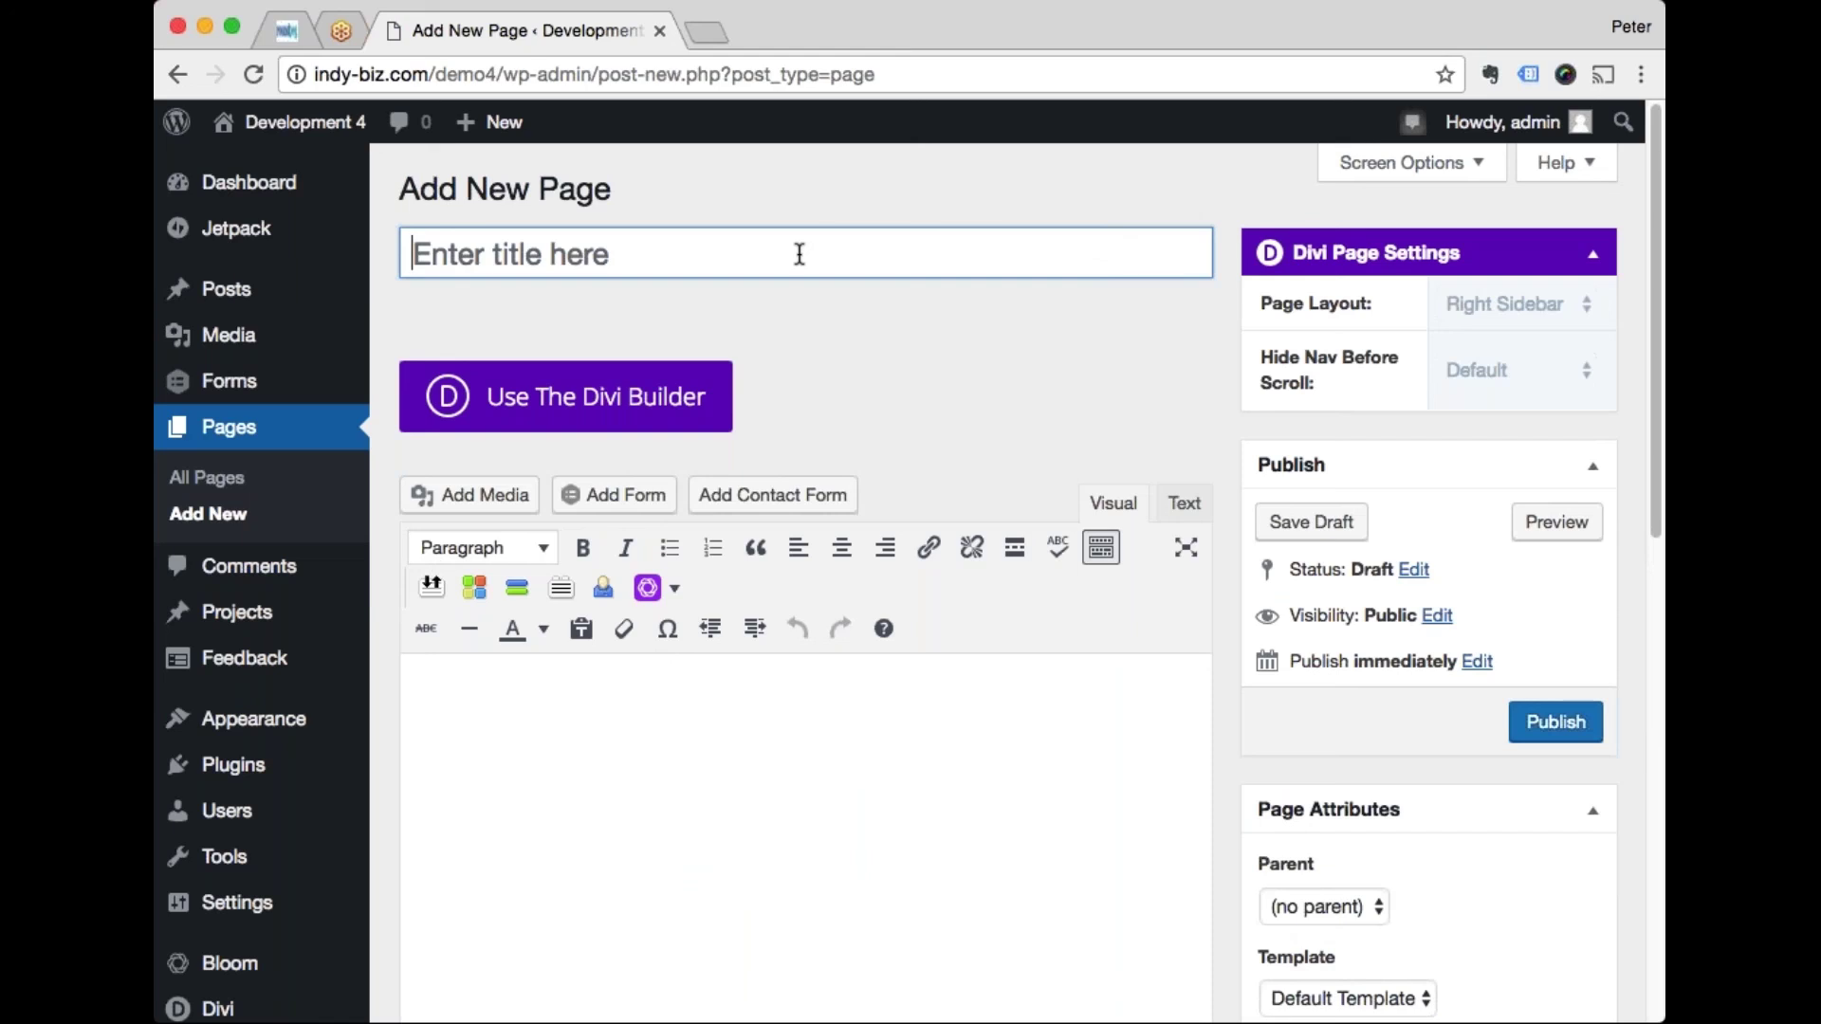
text(Our)
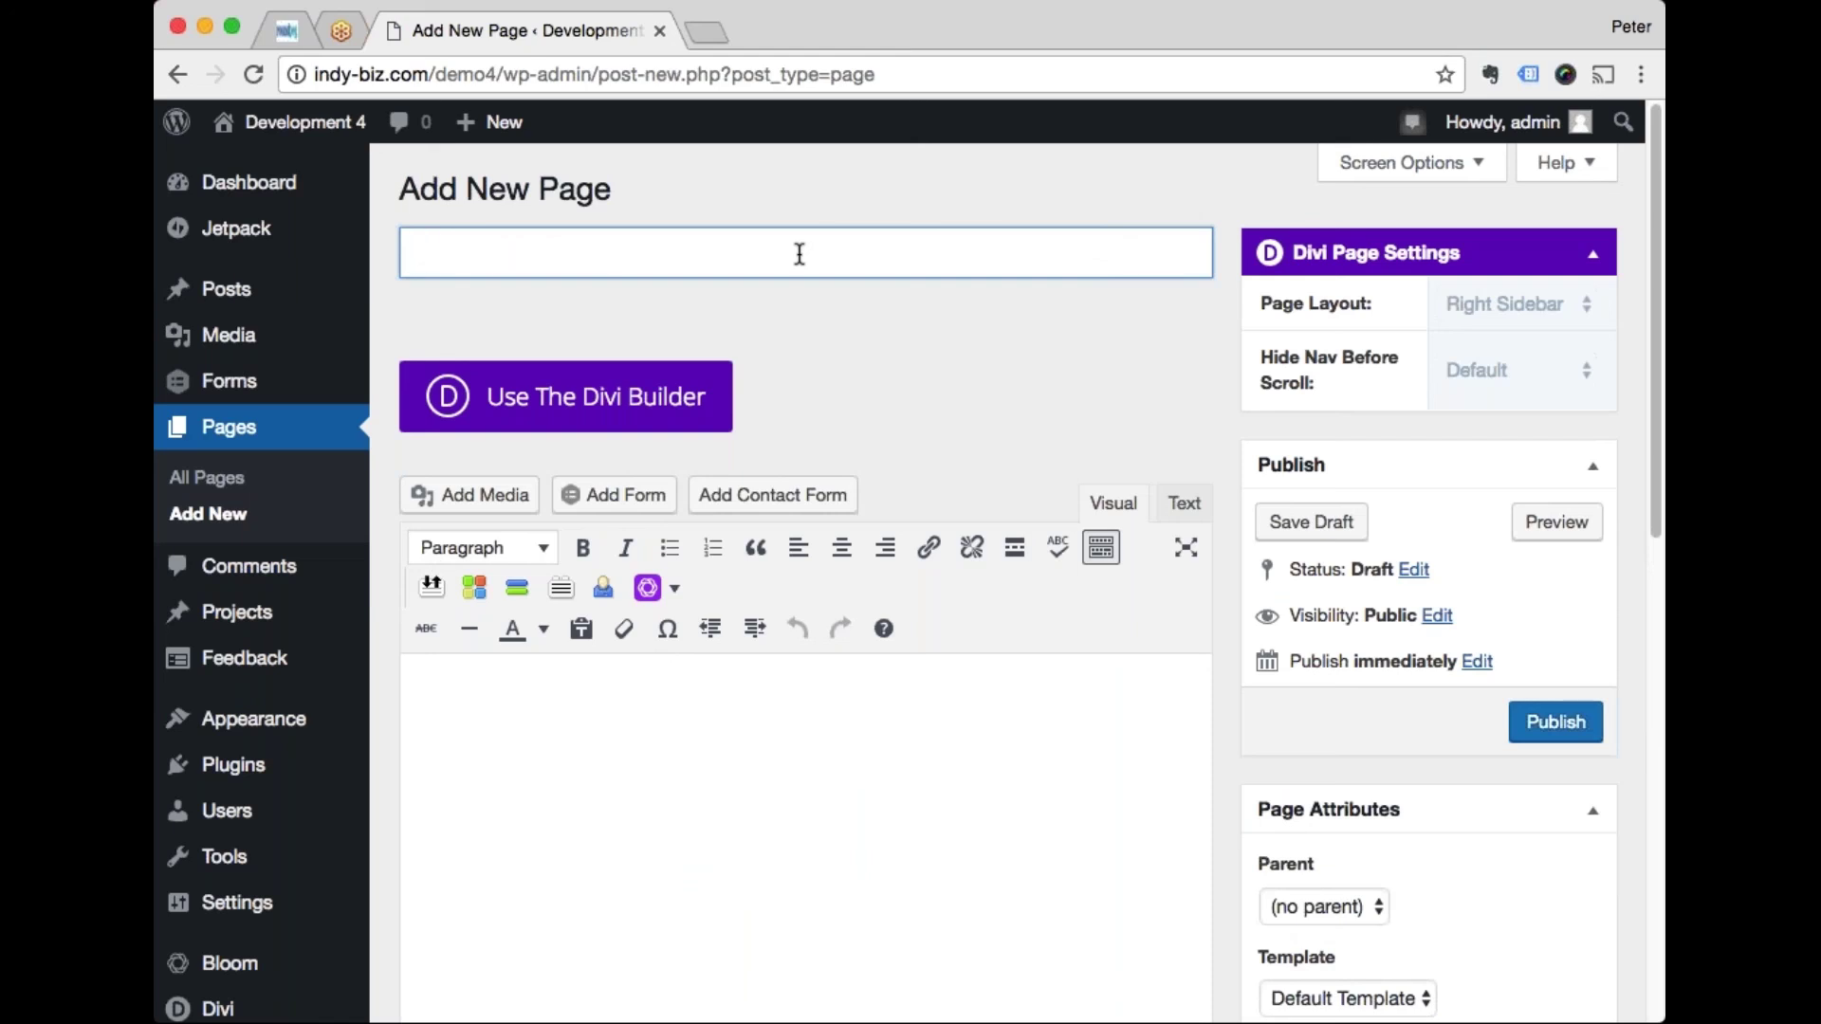
text( Services)
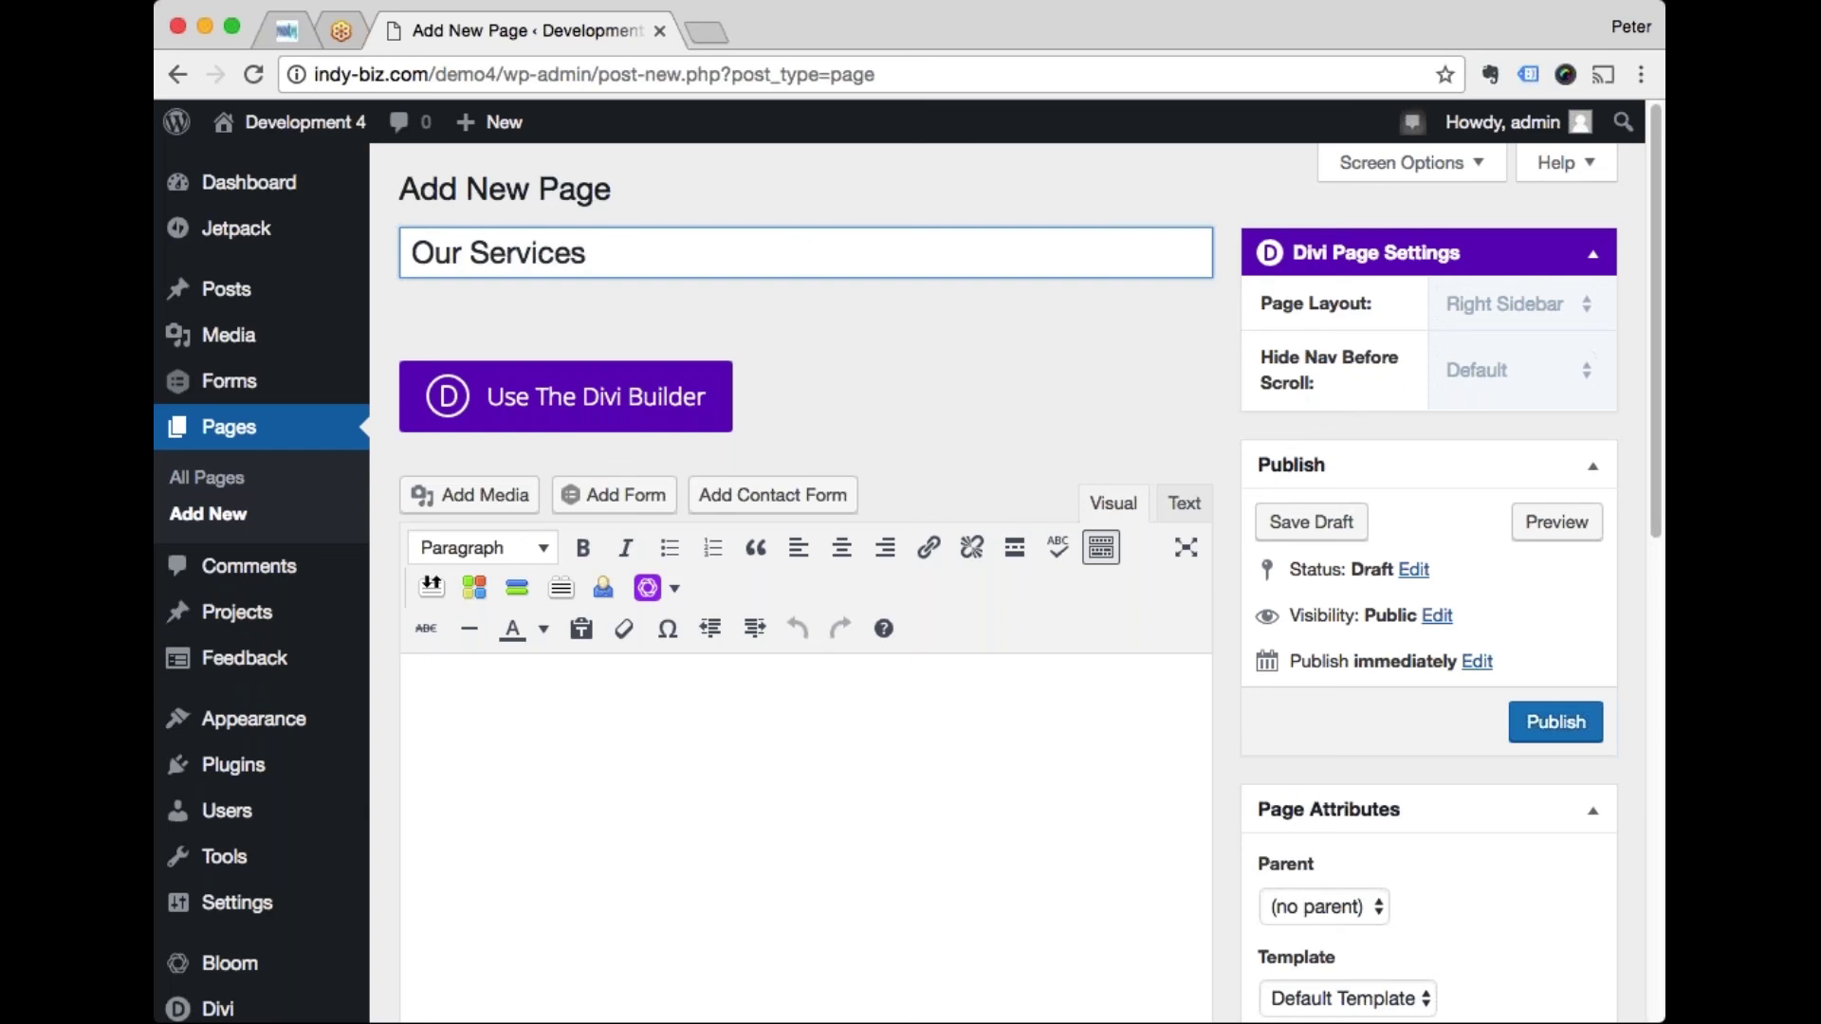
Step: Enter "Add some content here!" as the body text of the new page
scroll(852, 428, down, 2)
click(822, 587)
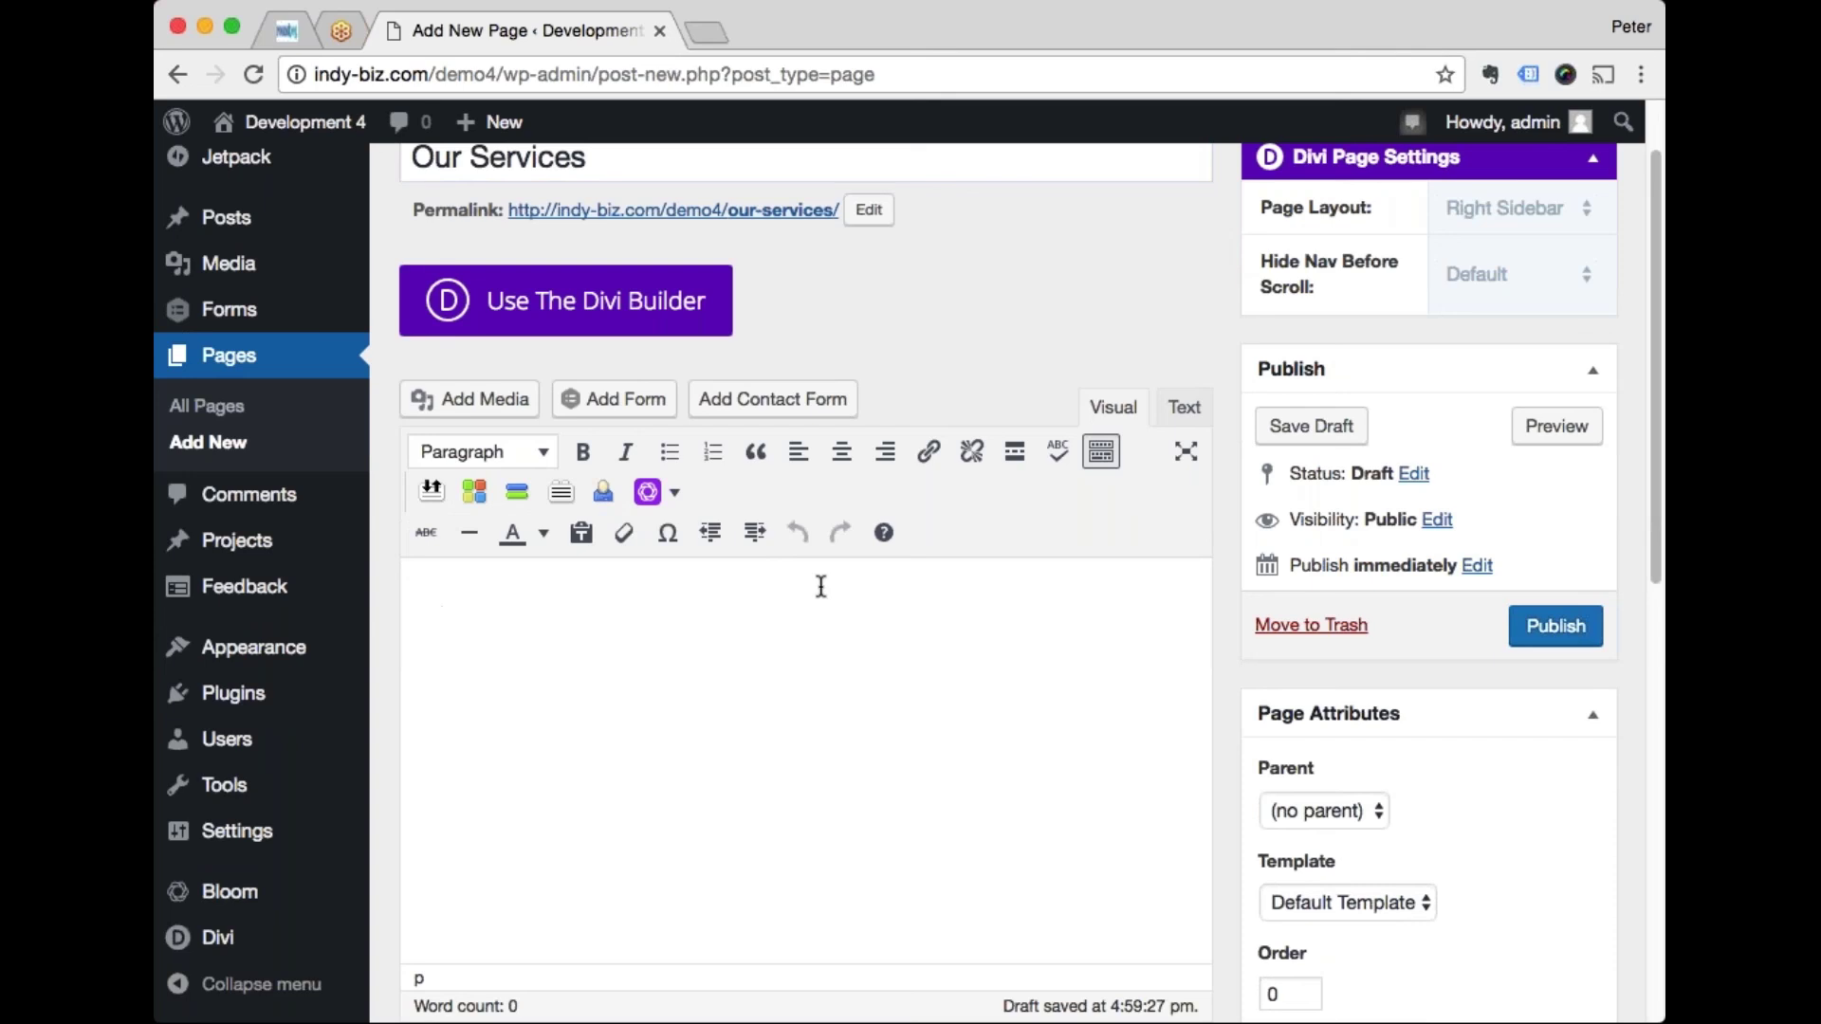
text(Add some conent)
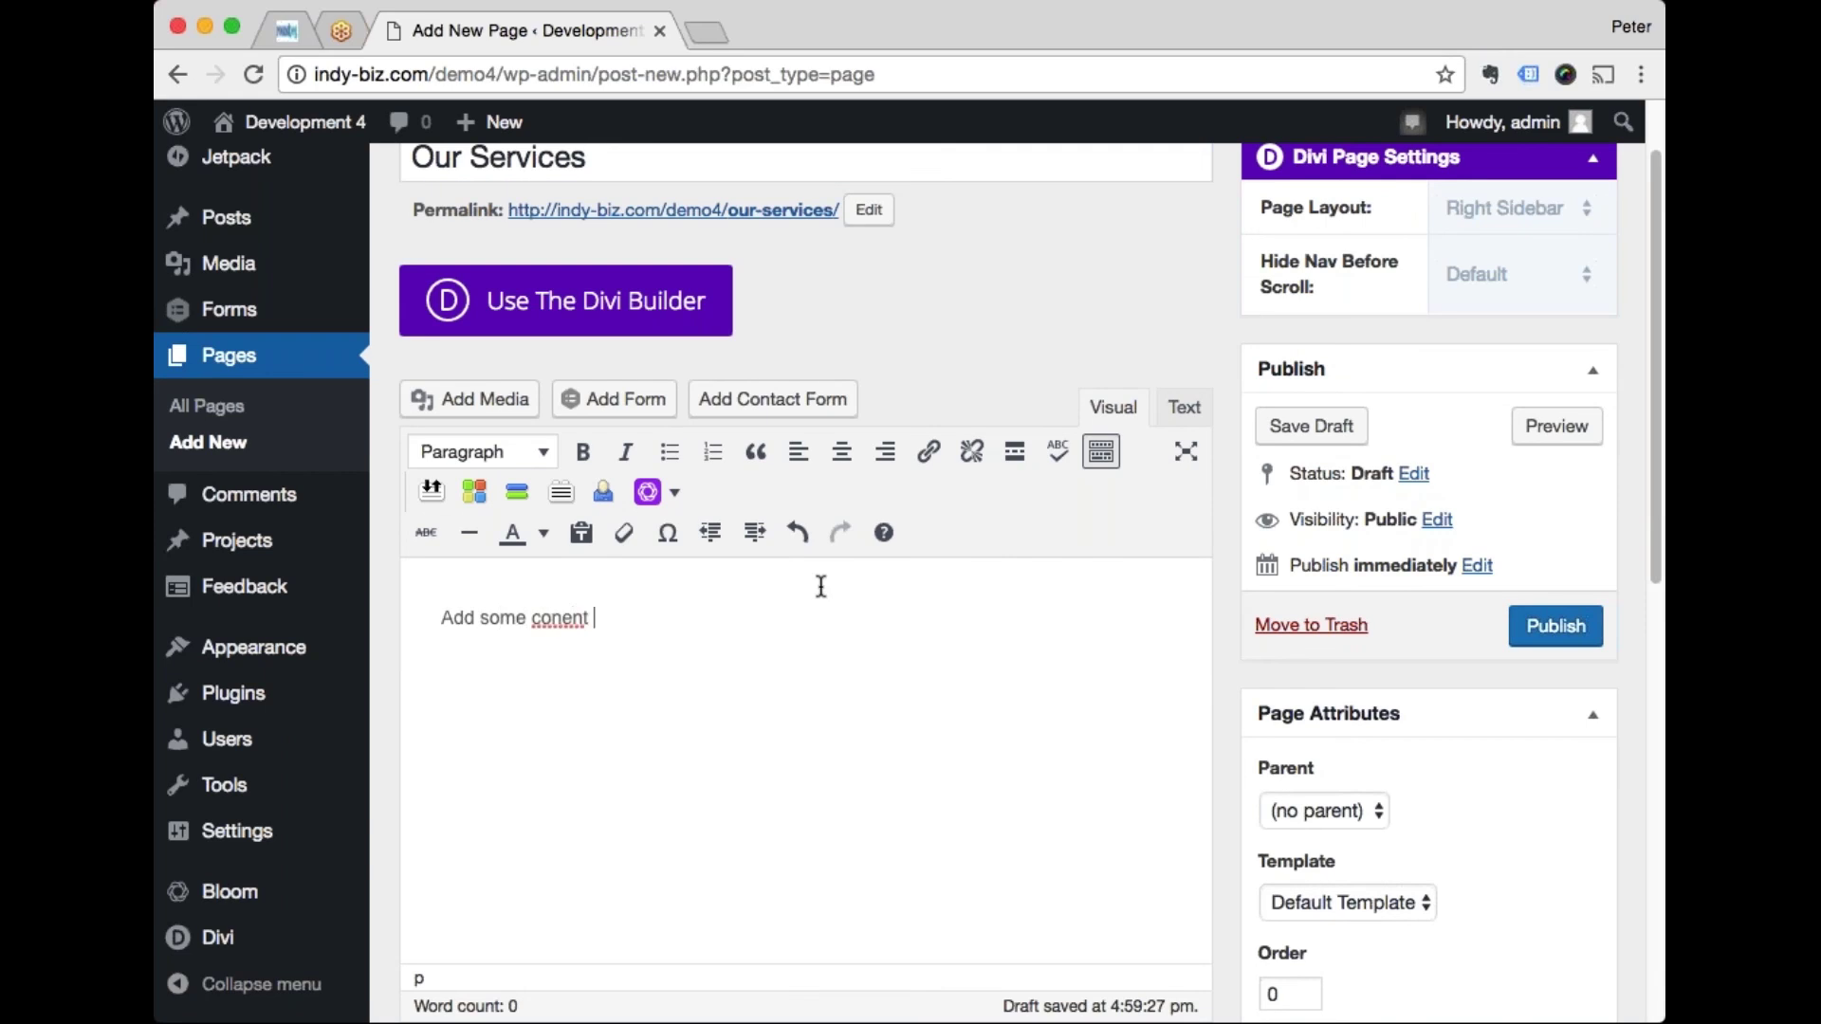
key(BackSpace)
key(BackSpace)
key(BackSpace)
text(tne)
key(BackSpace)
key(BackSpace)
text(ent here!)
Step: Switch the page to the Divi Builder, then open and close the Text module's settings
click(561, 312)
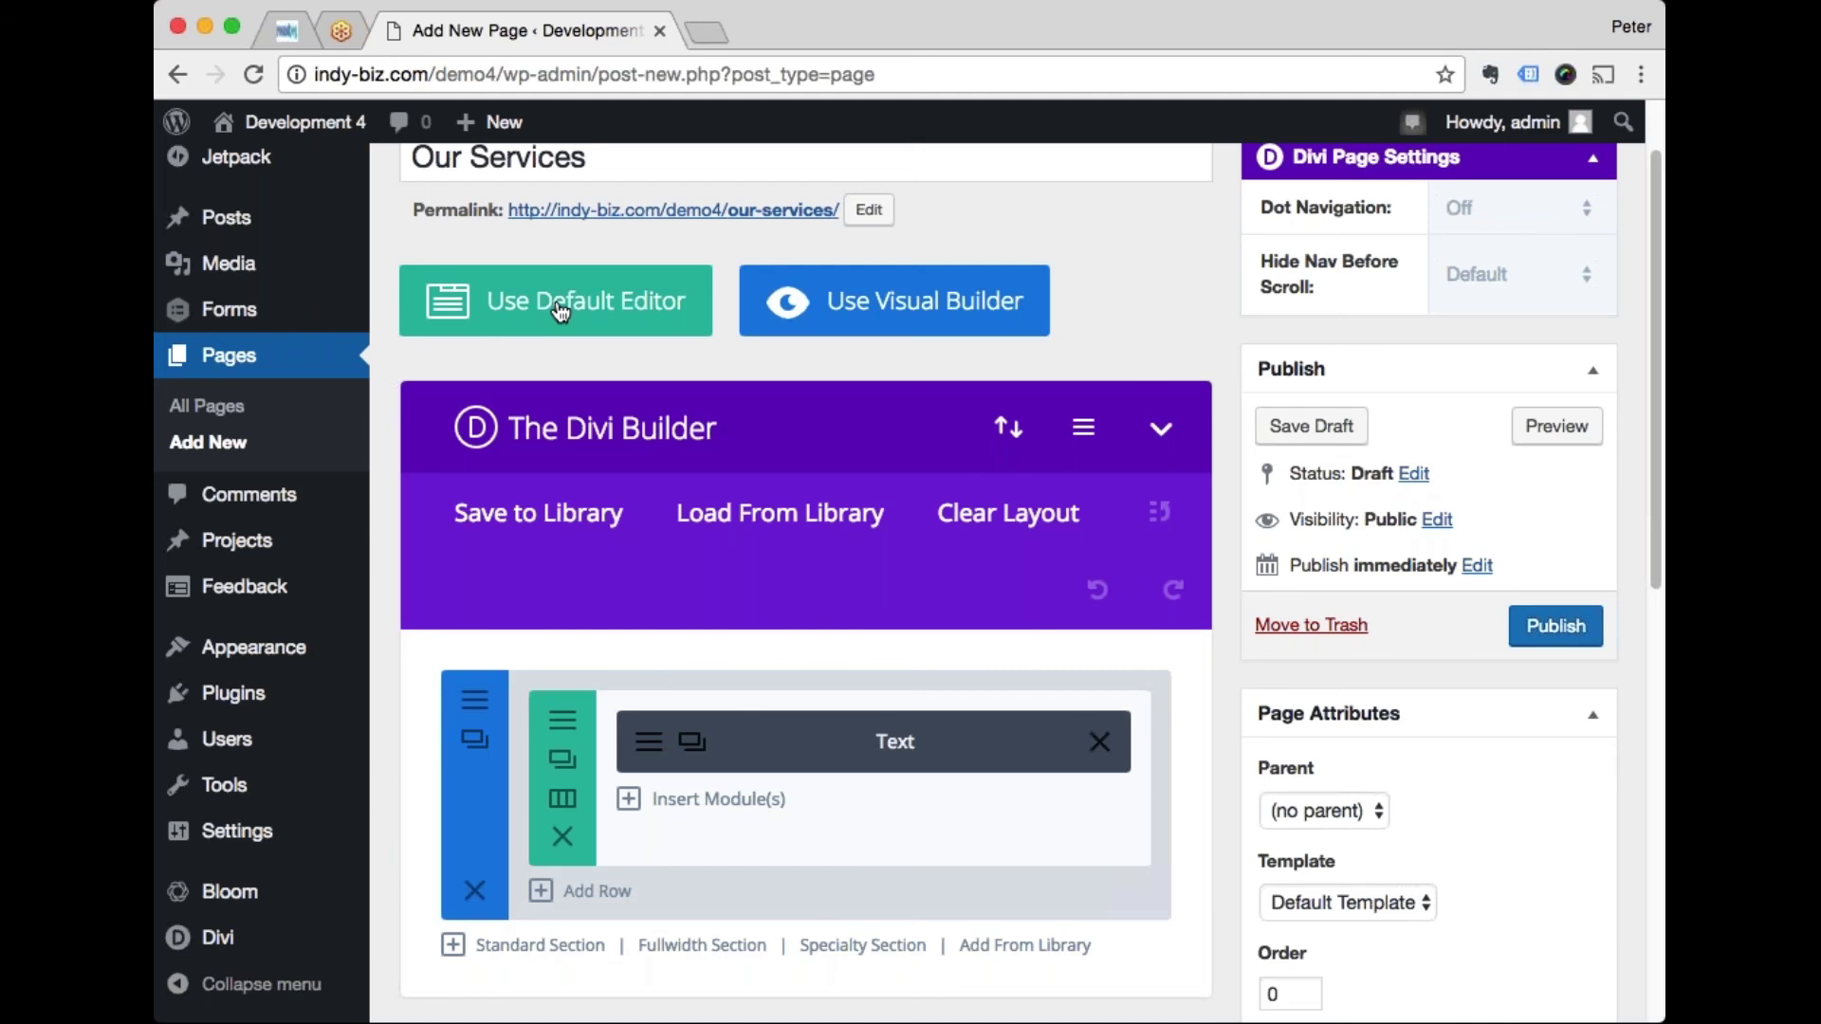
scroll(1198, 308, down, 1)
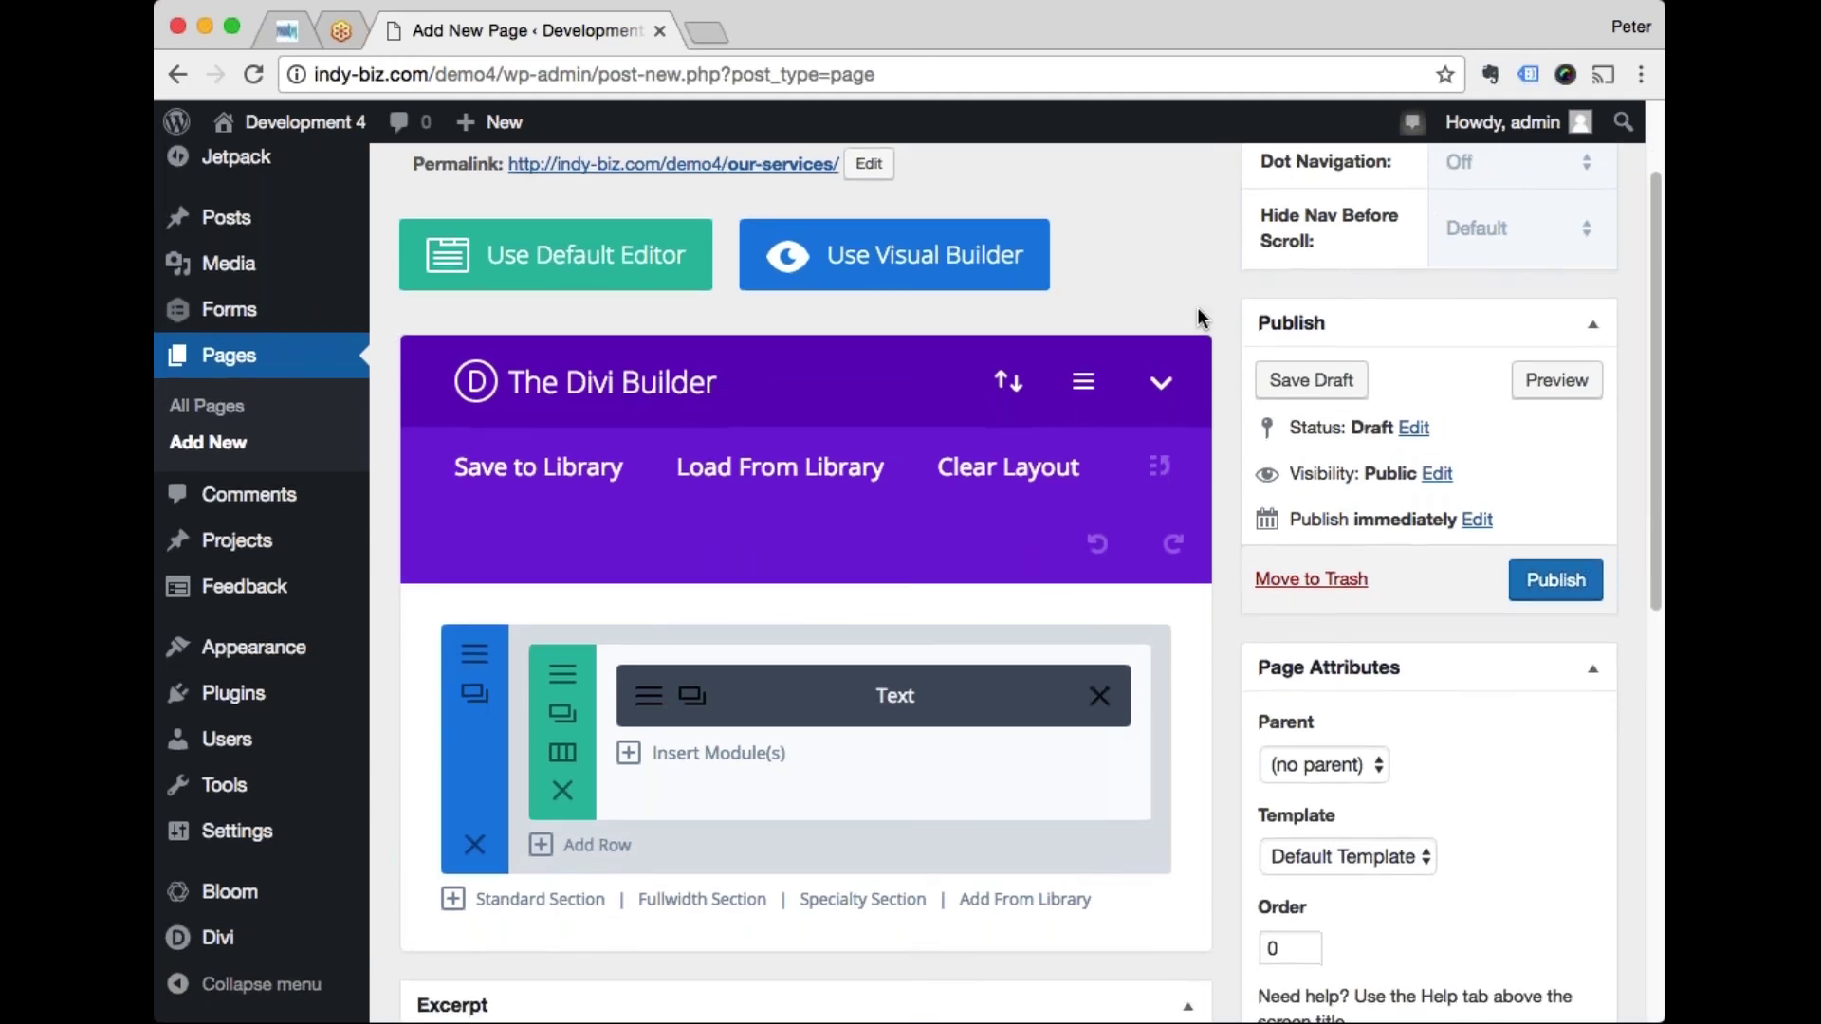
scroll(1199, 316, down, 1)
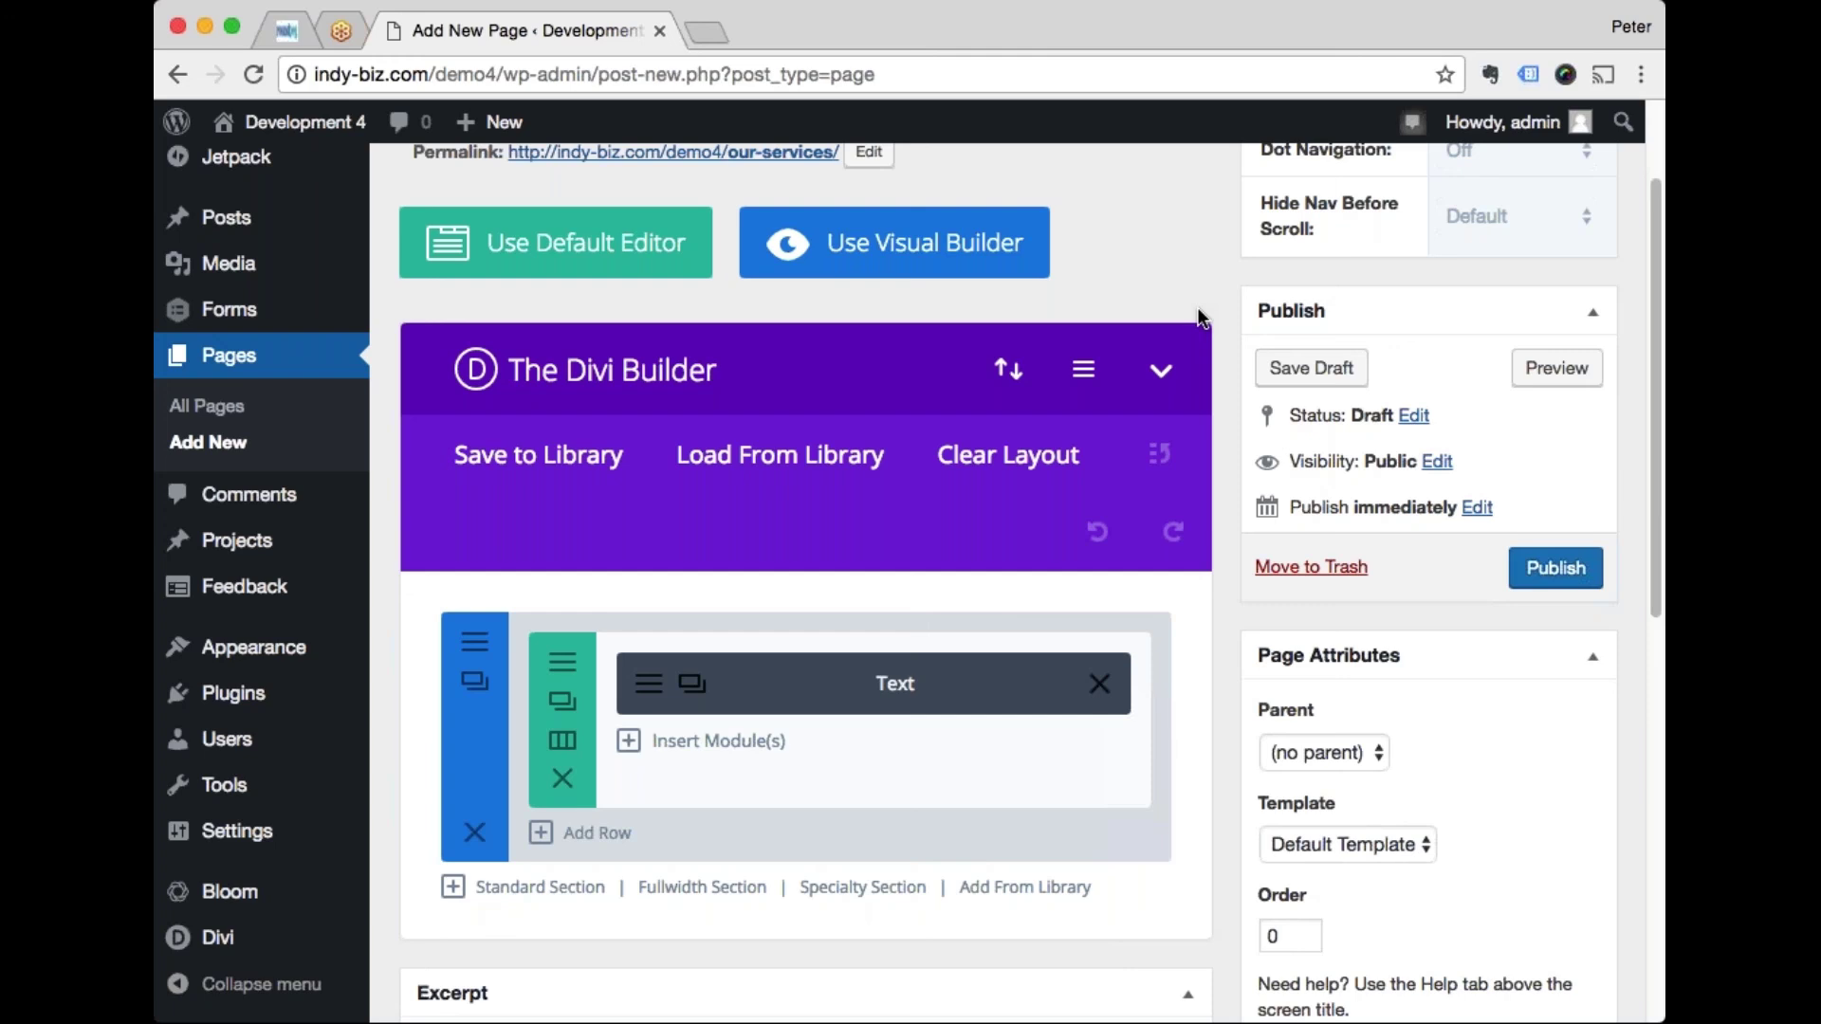
scroll(1199, 316, down, 5)
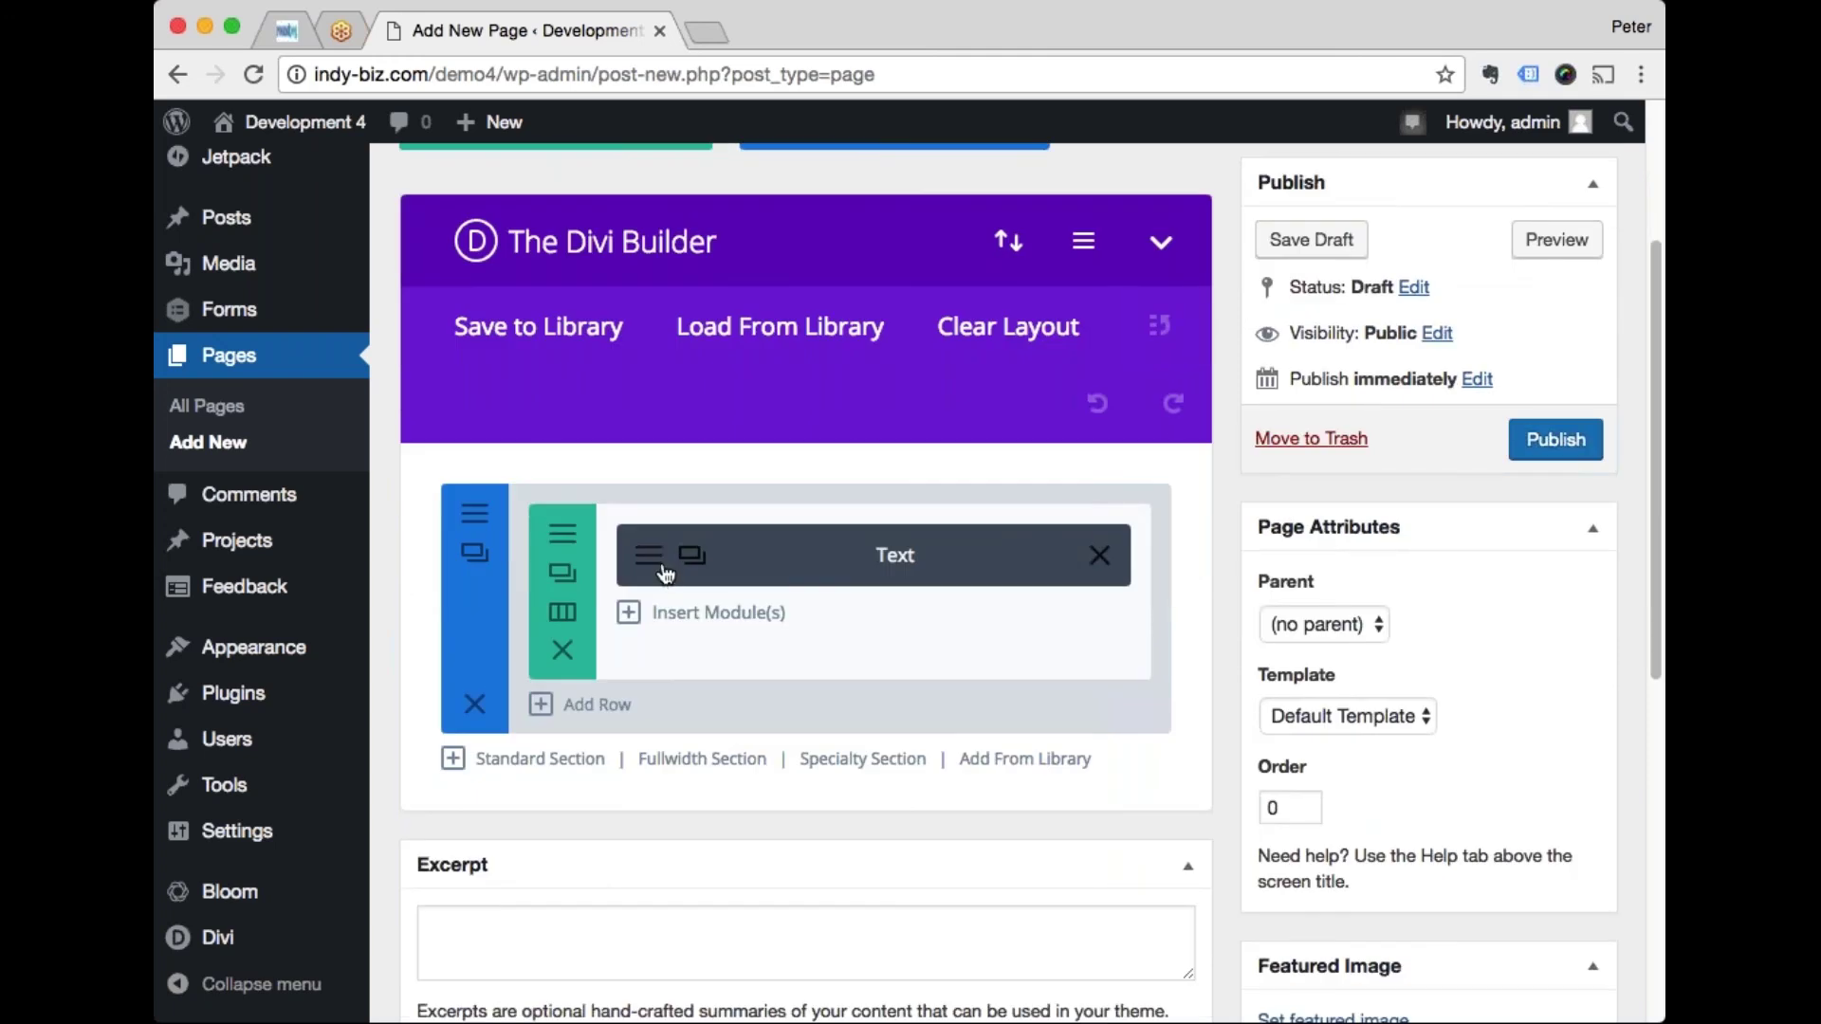
click(651, 557)
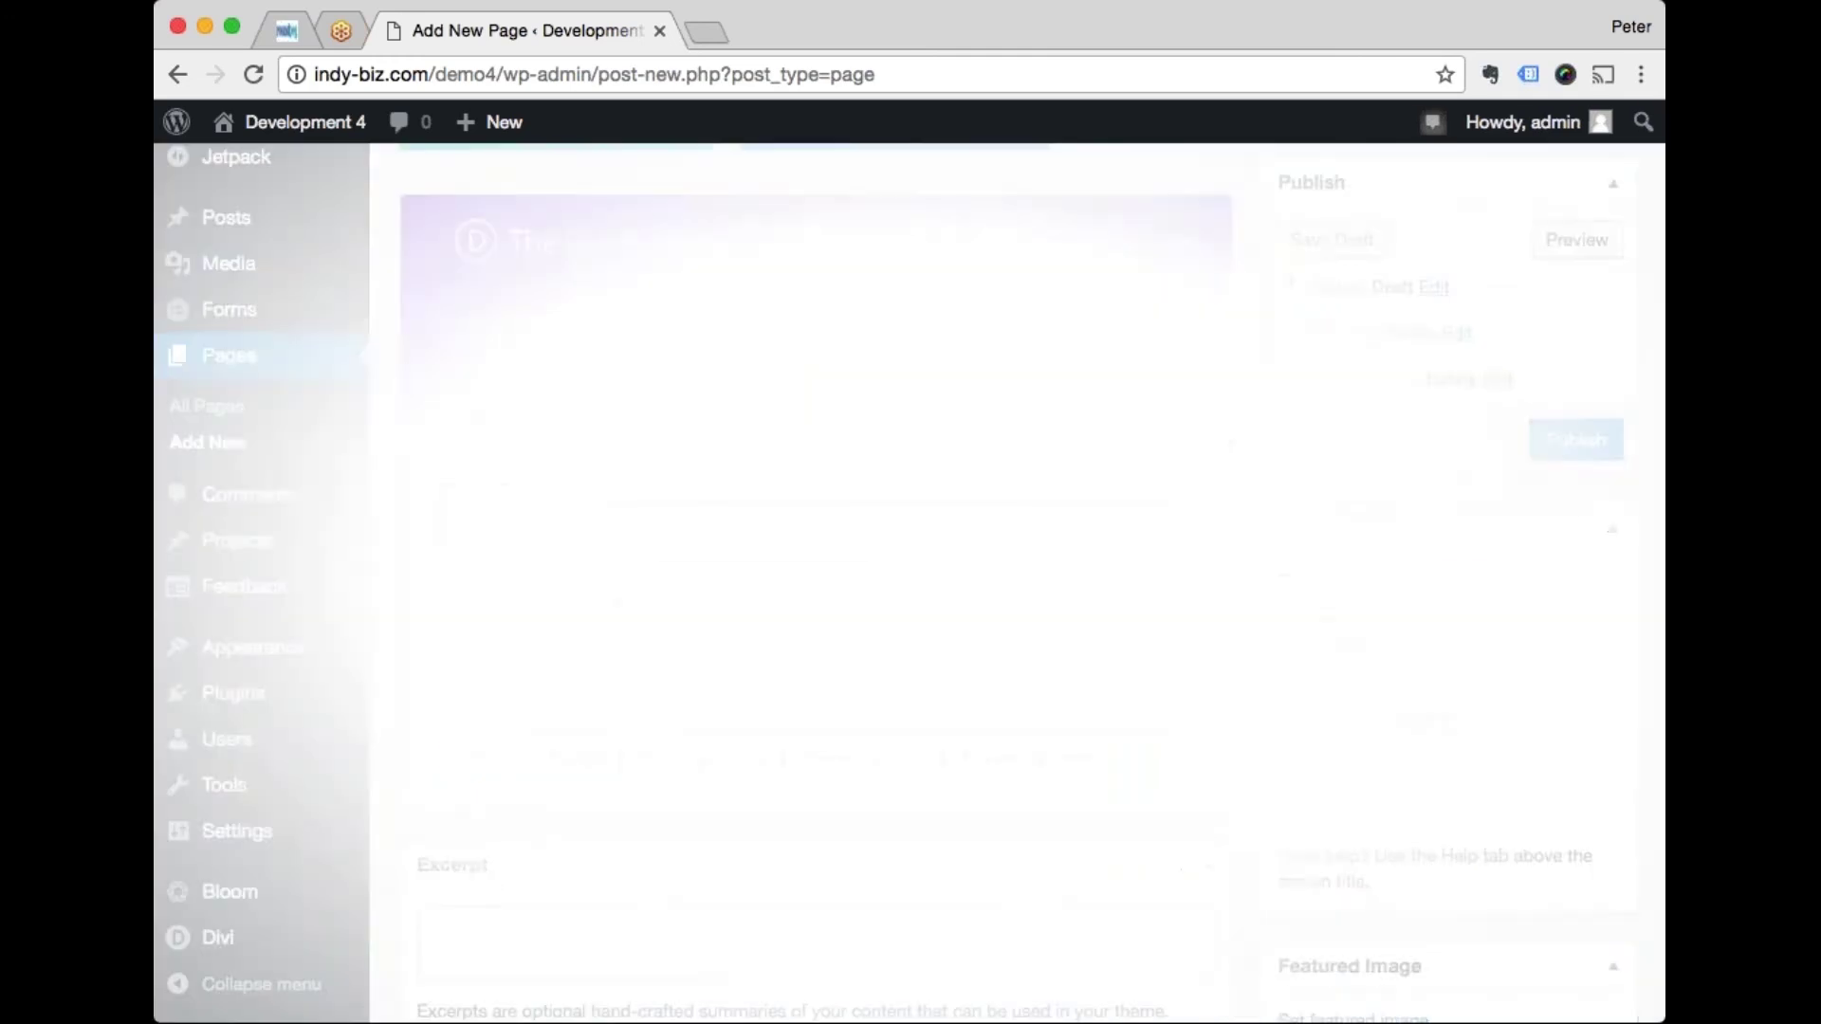
click(1241, 911)
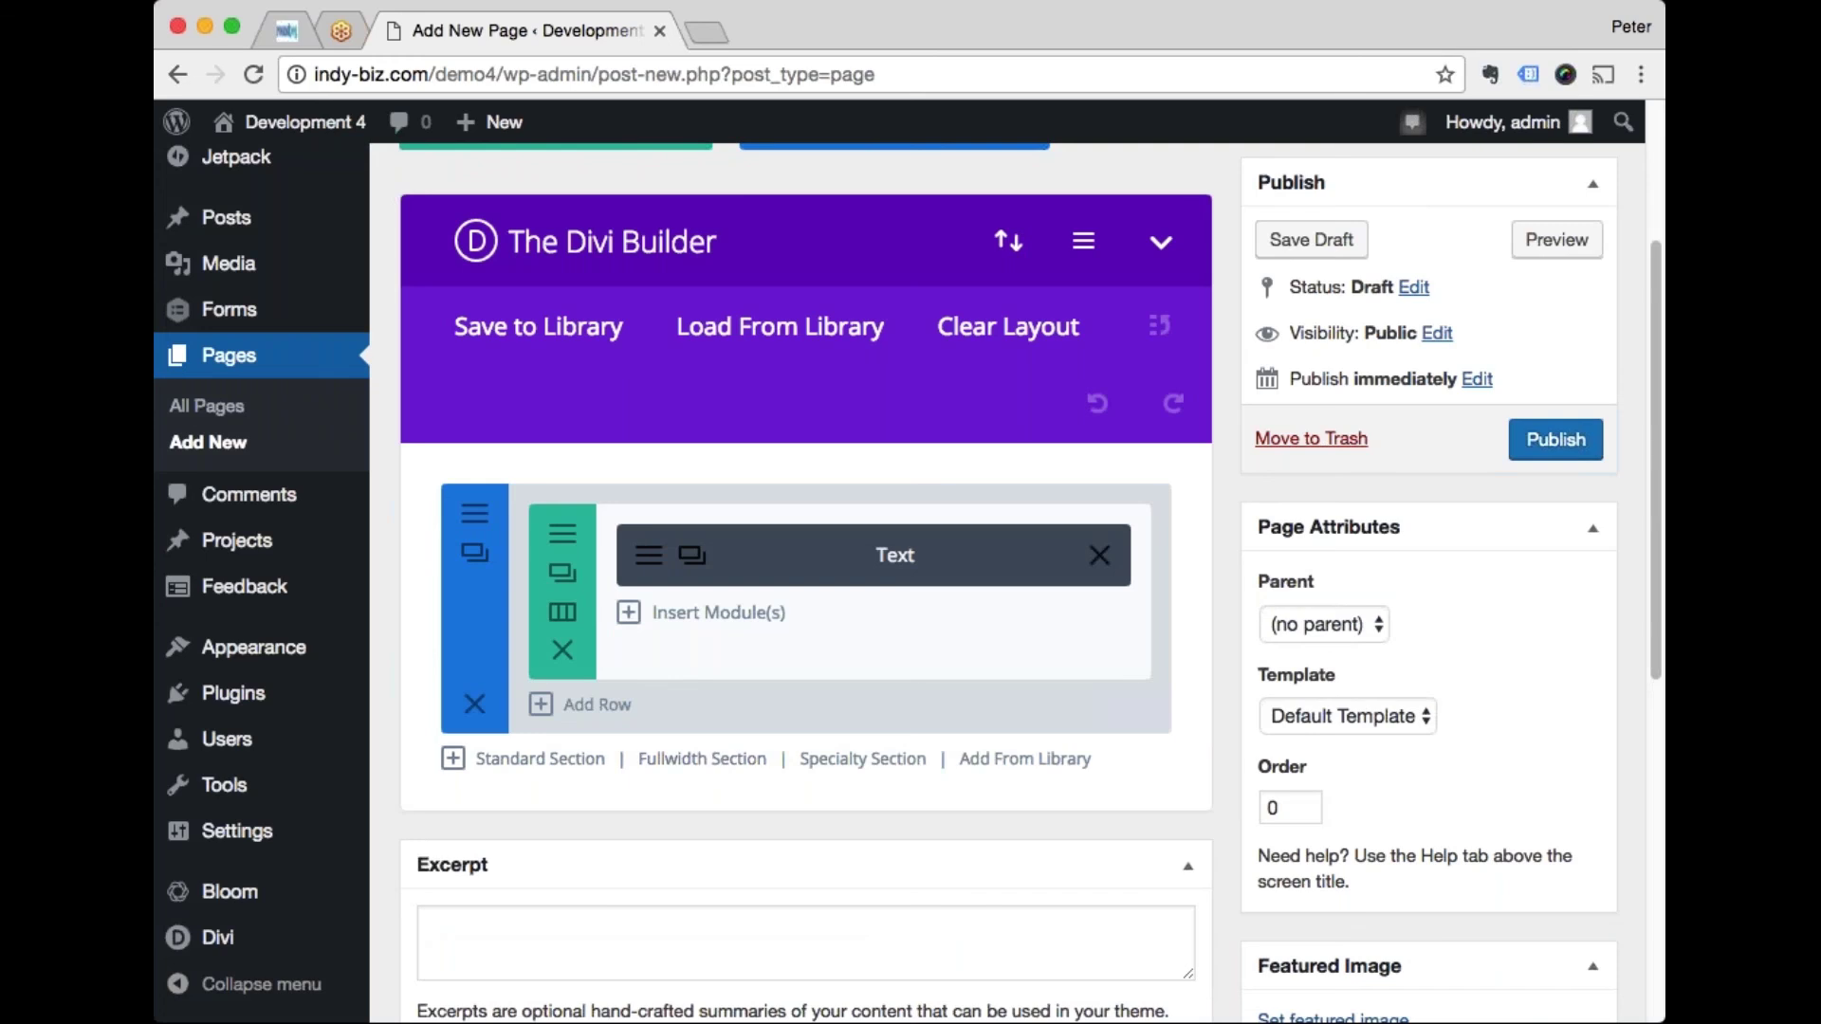
Step: Return the page to the default editor and confirm disabling the Divi Builder
scroll(1157, 596, up, 1)
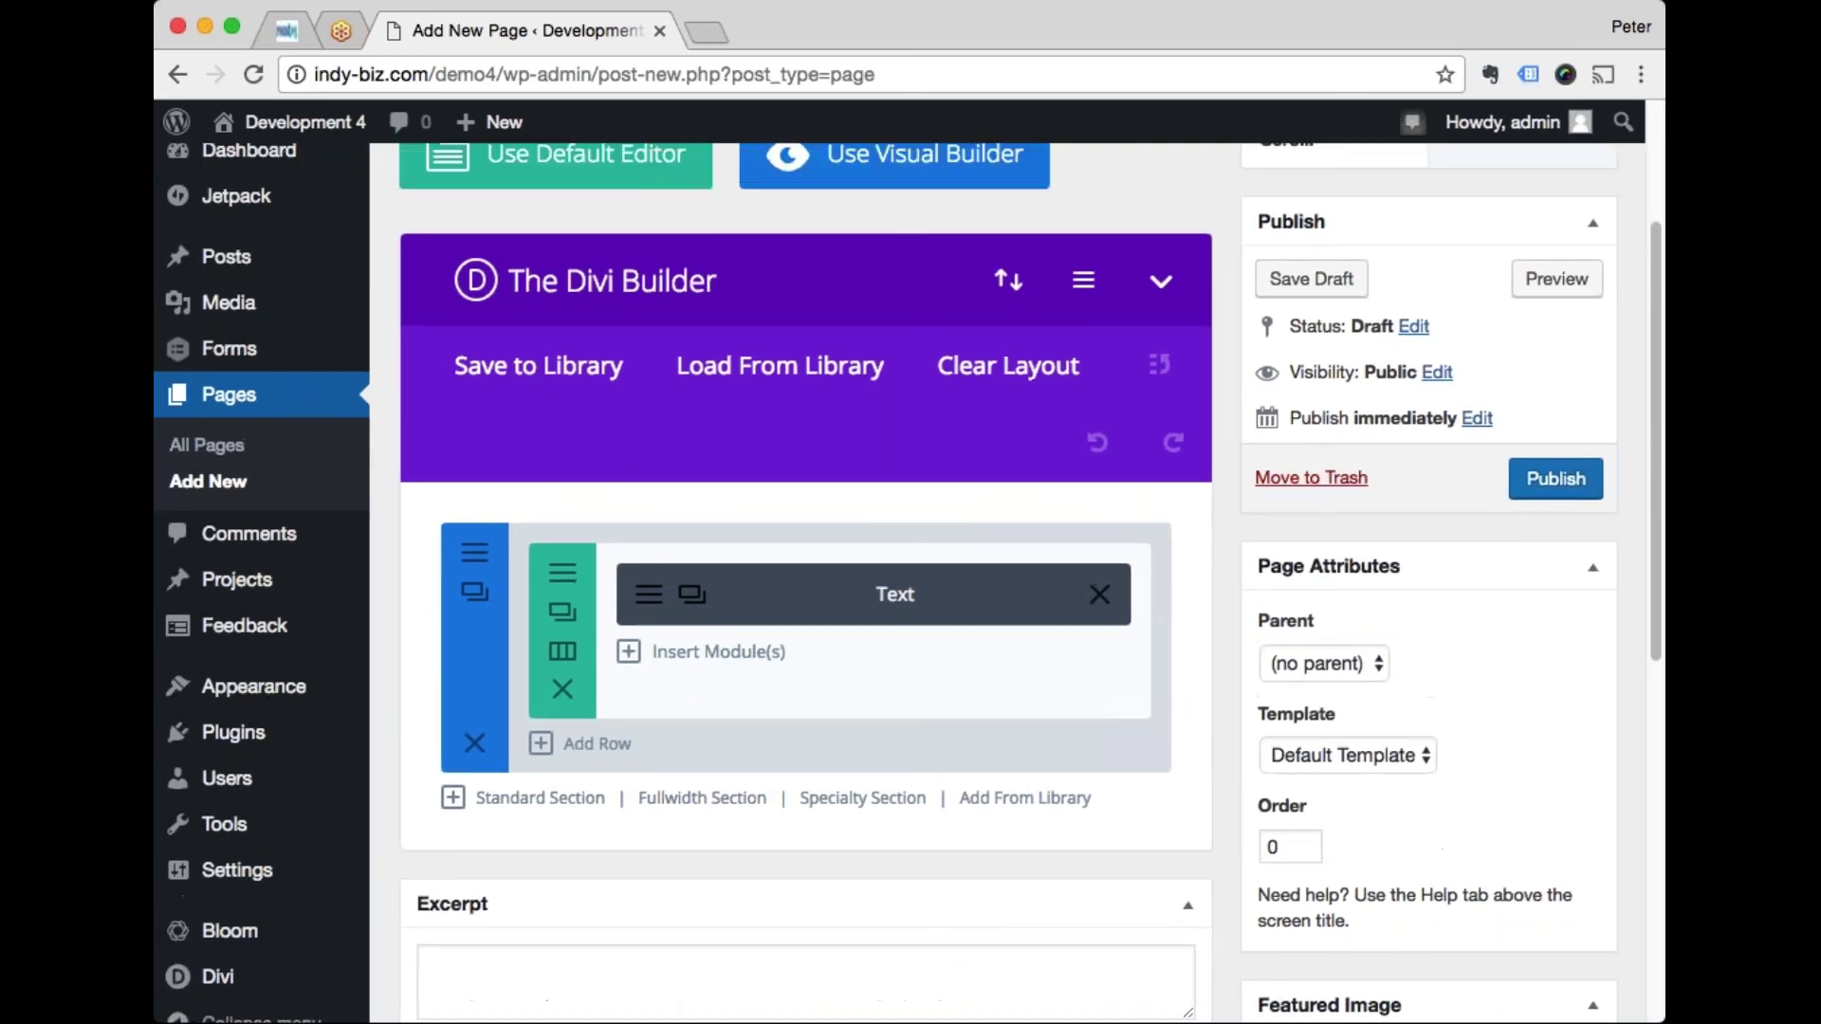
click(1572, 482)
scroll(1266, 545, up, 3)
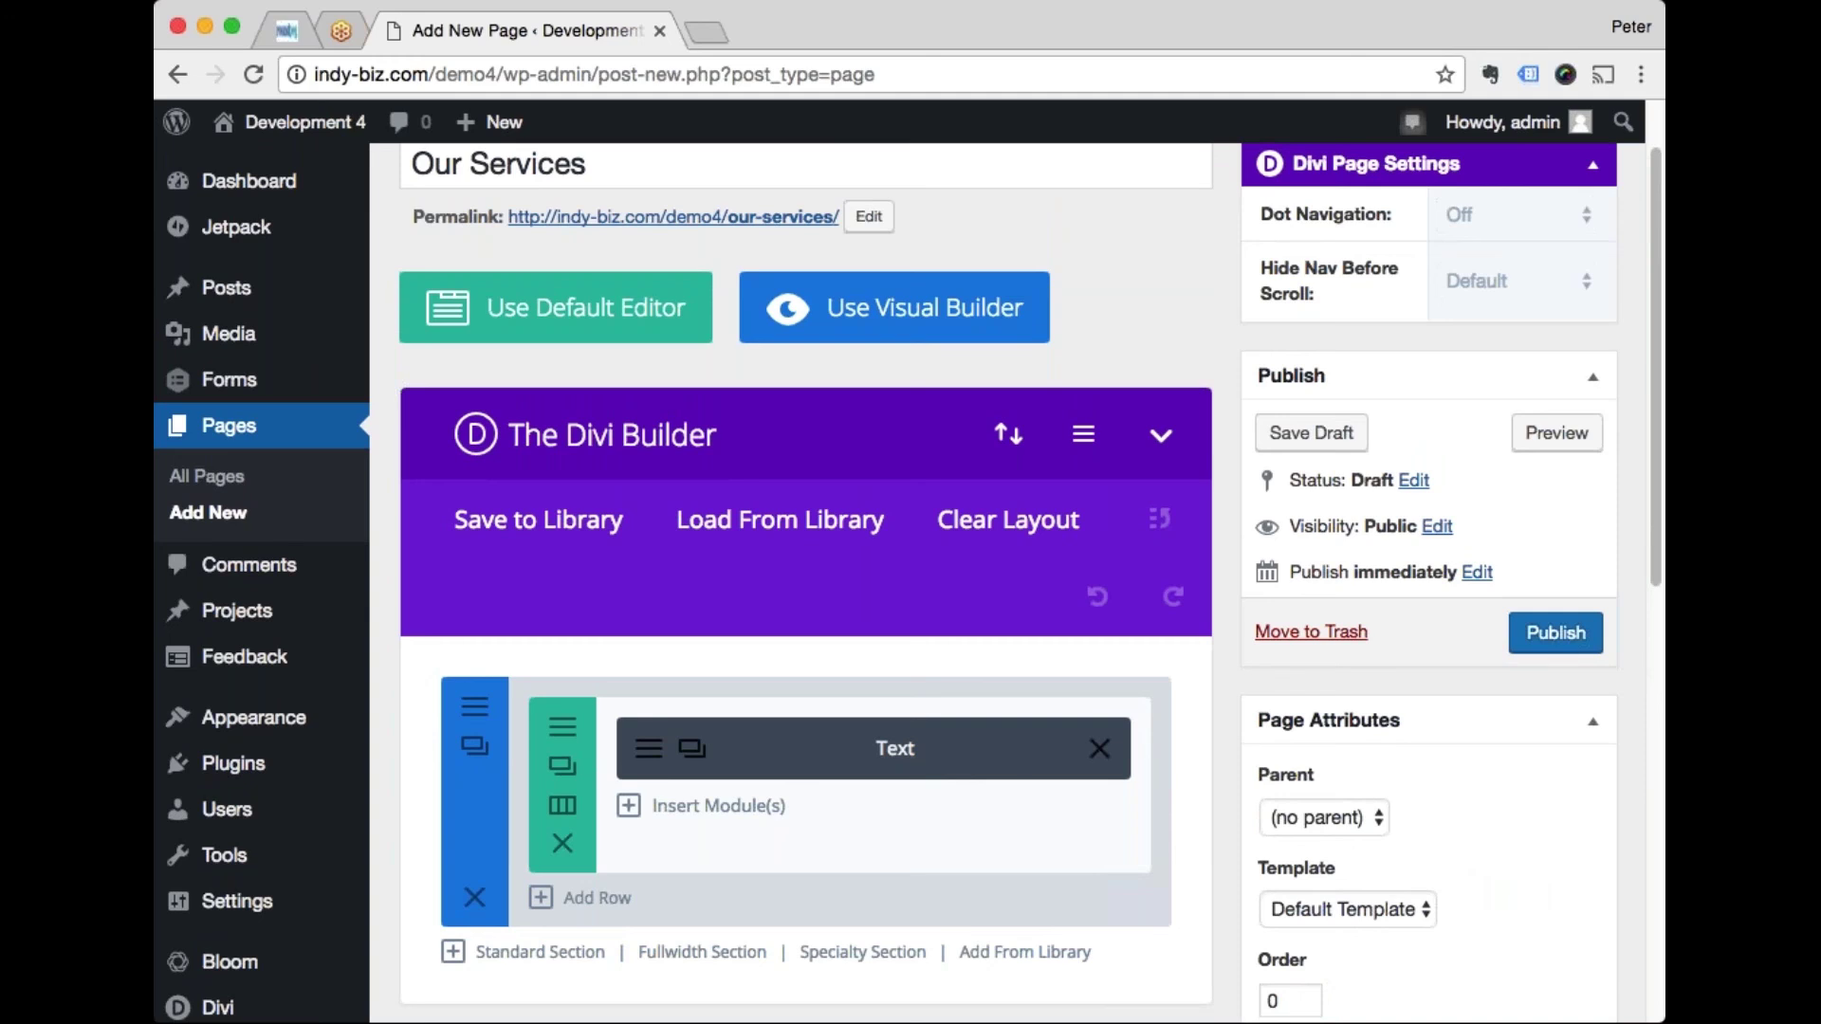
click(556, 308)
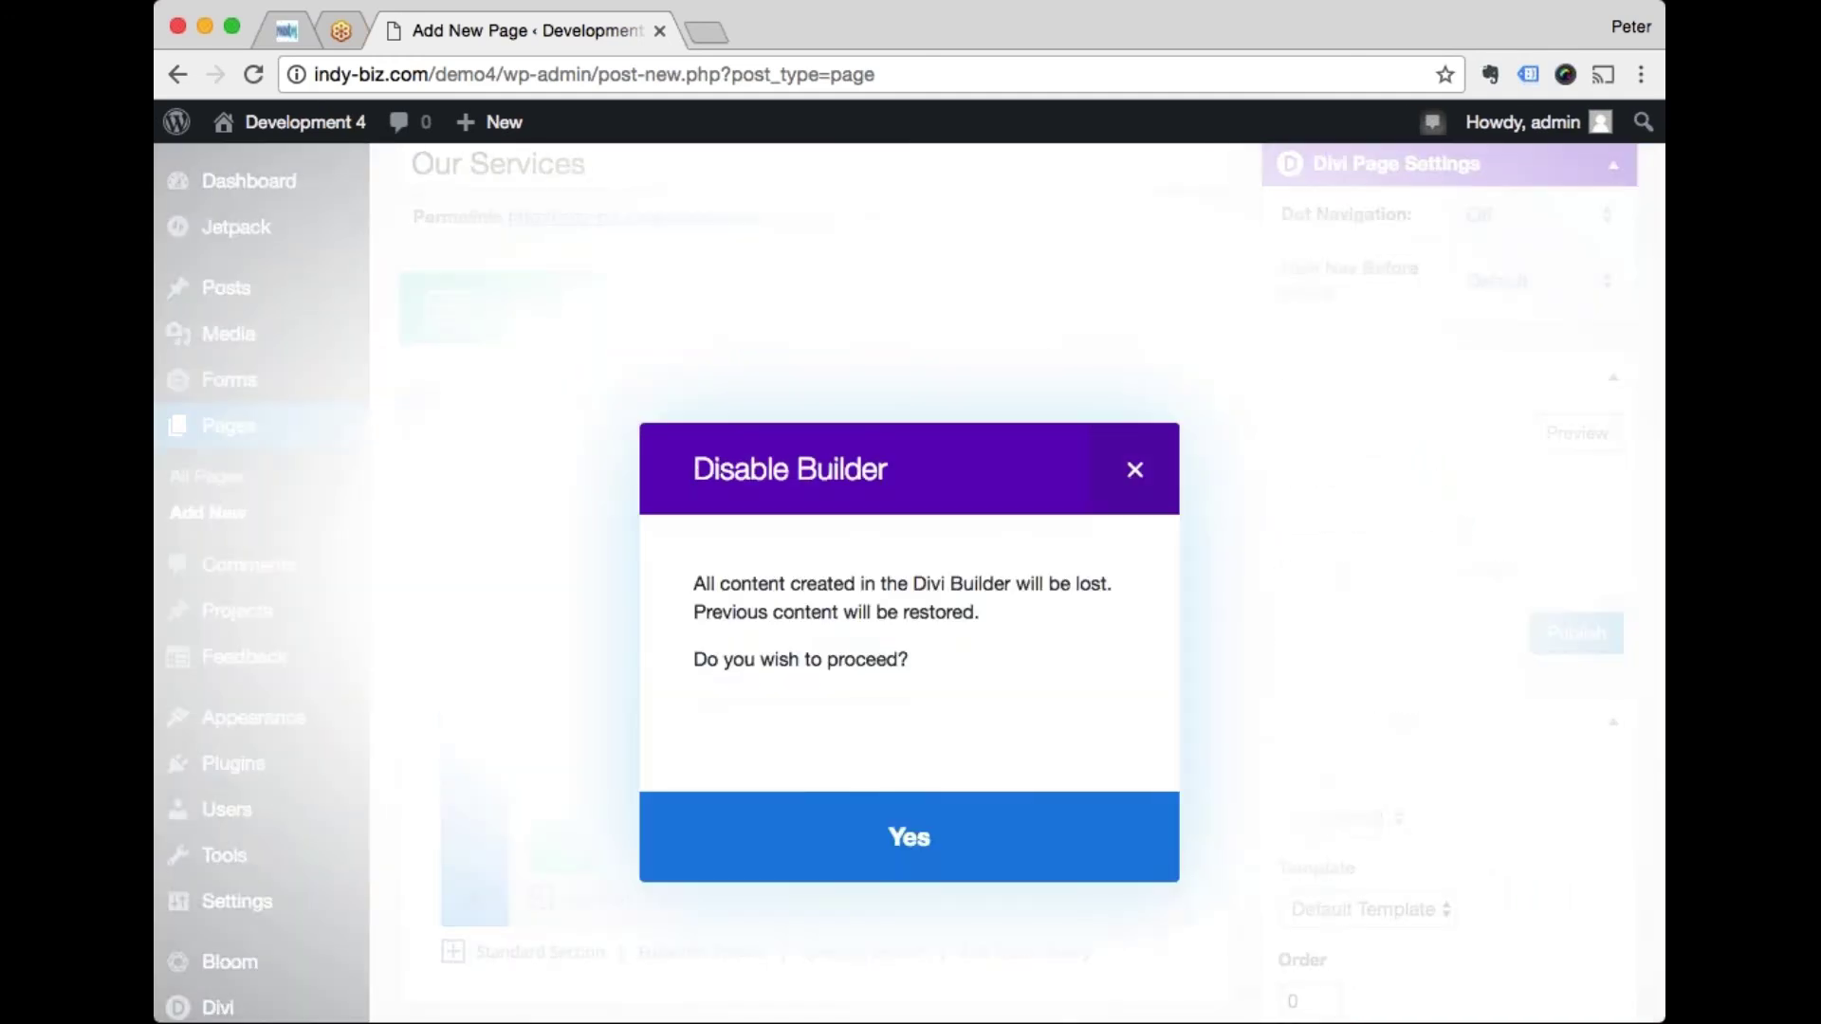
click(912, 838)
click(1064, 648)
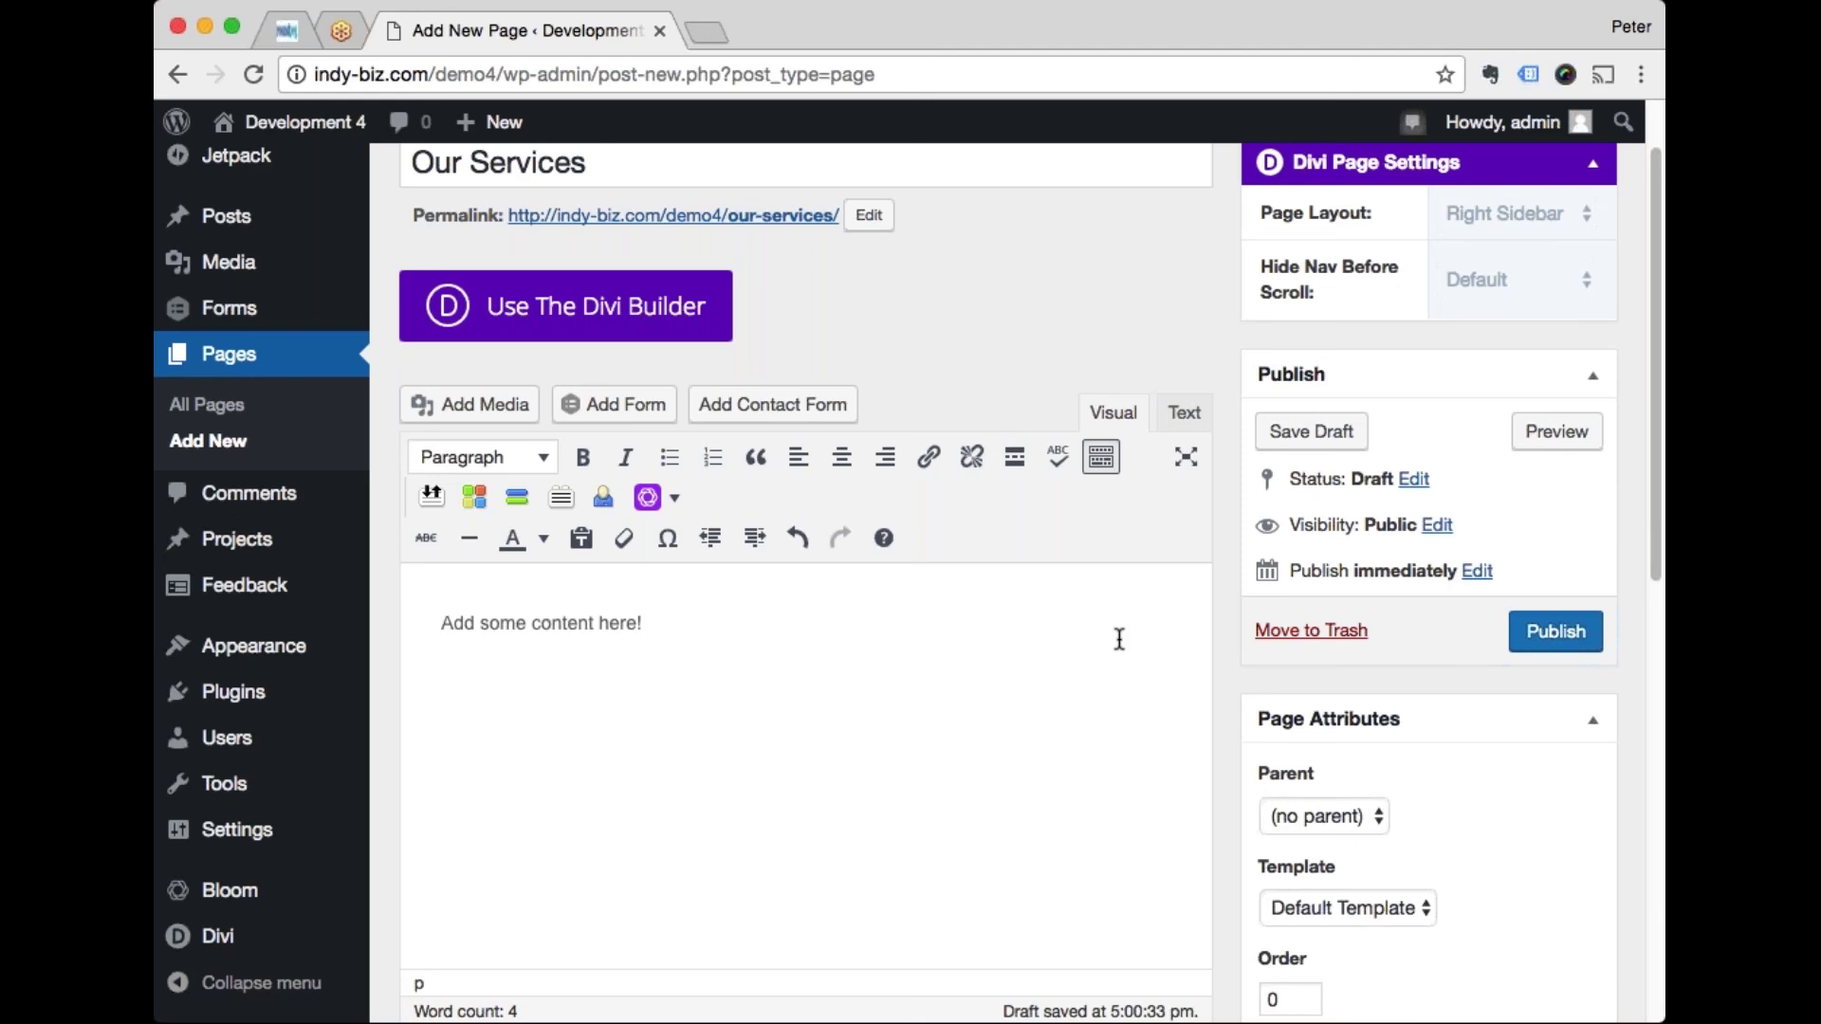
Step: Publish the "Our Services" page and visit the site's front page
click(1538, 648)
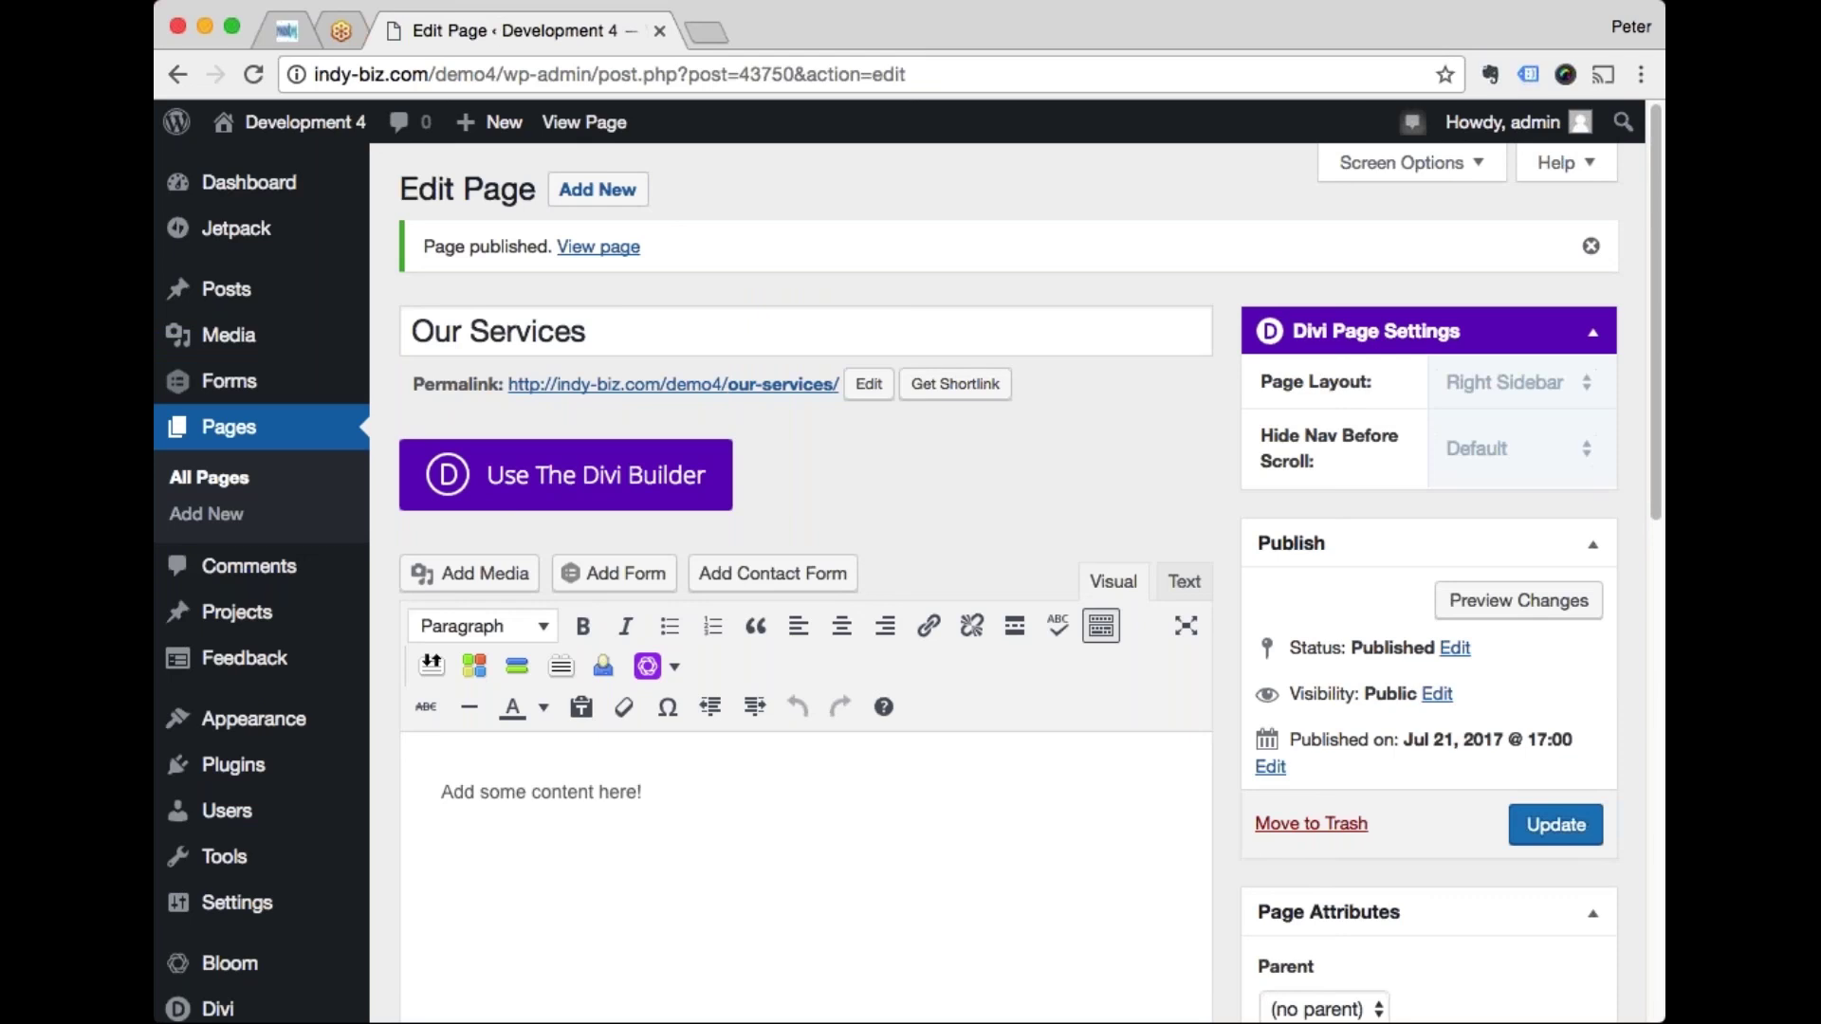
mouse_move(347, 133)
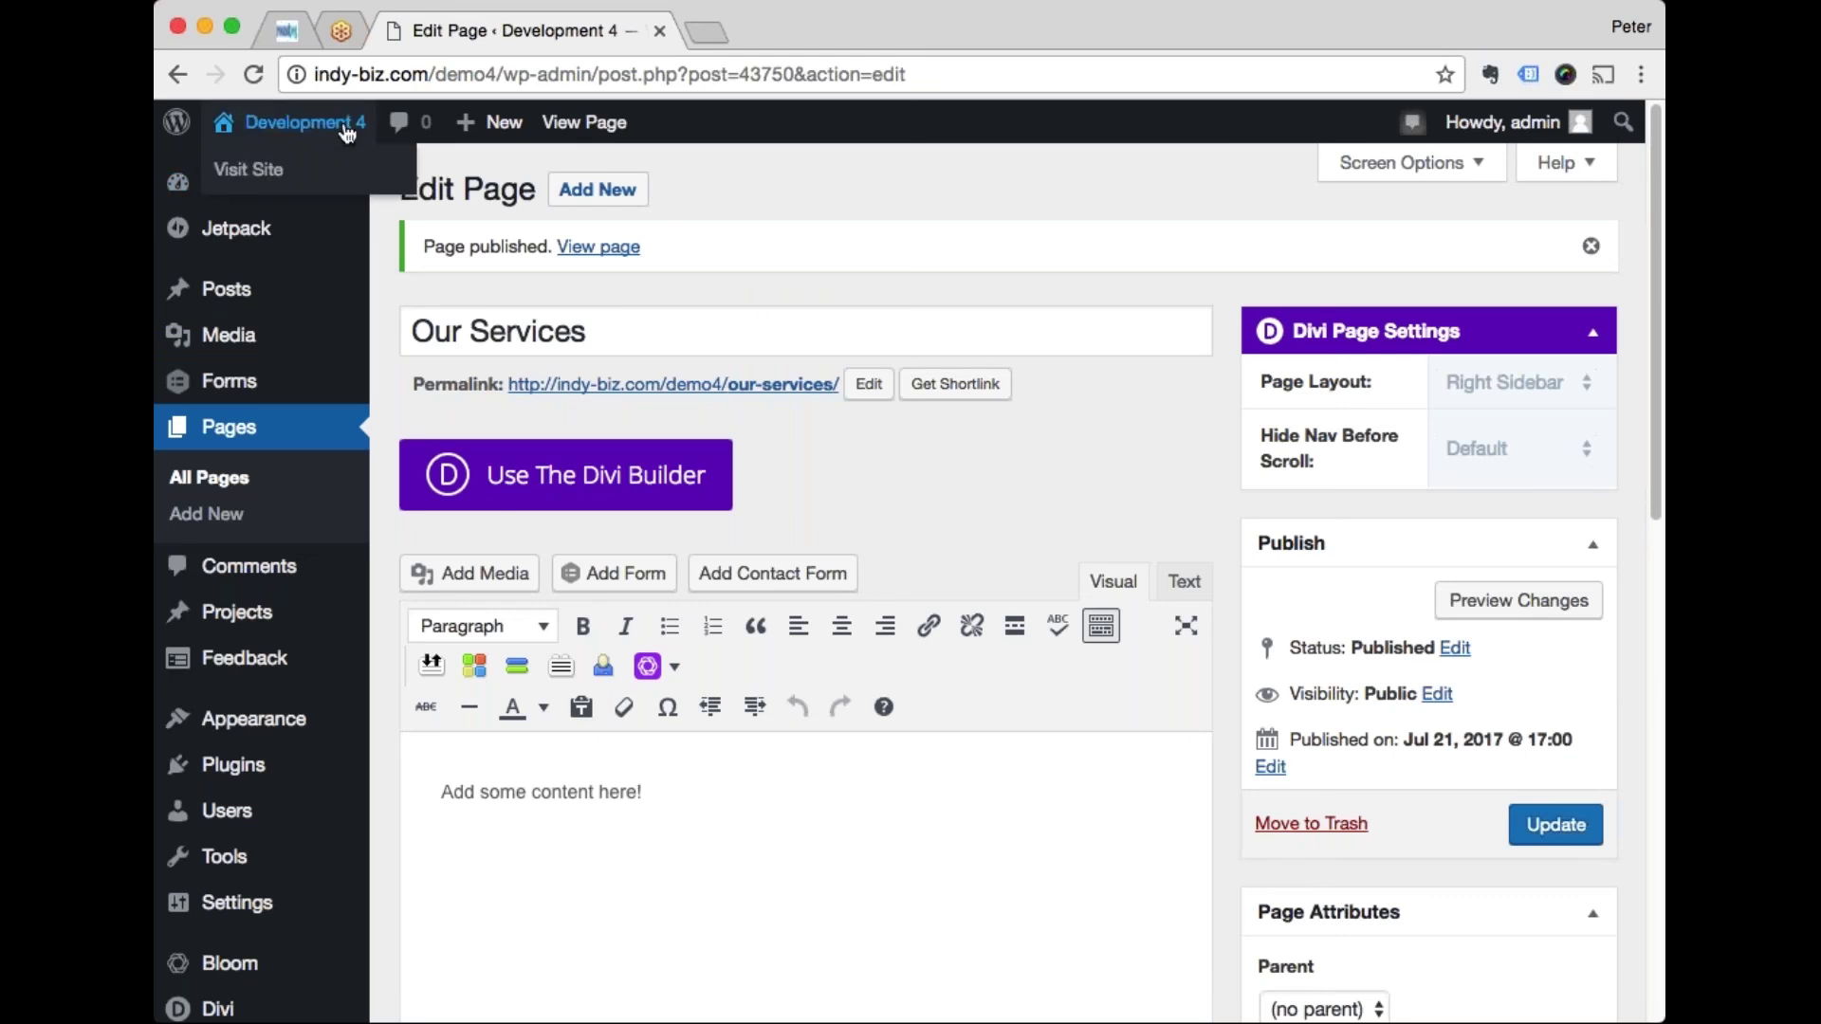
click(317, 184)
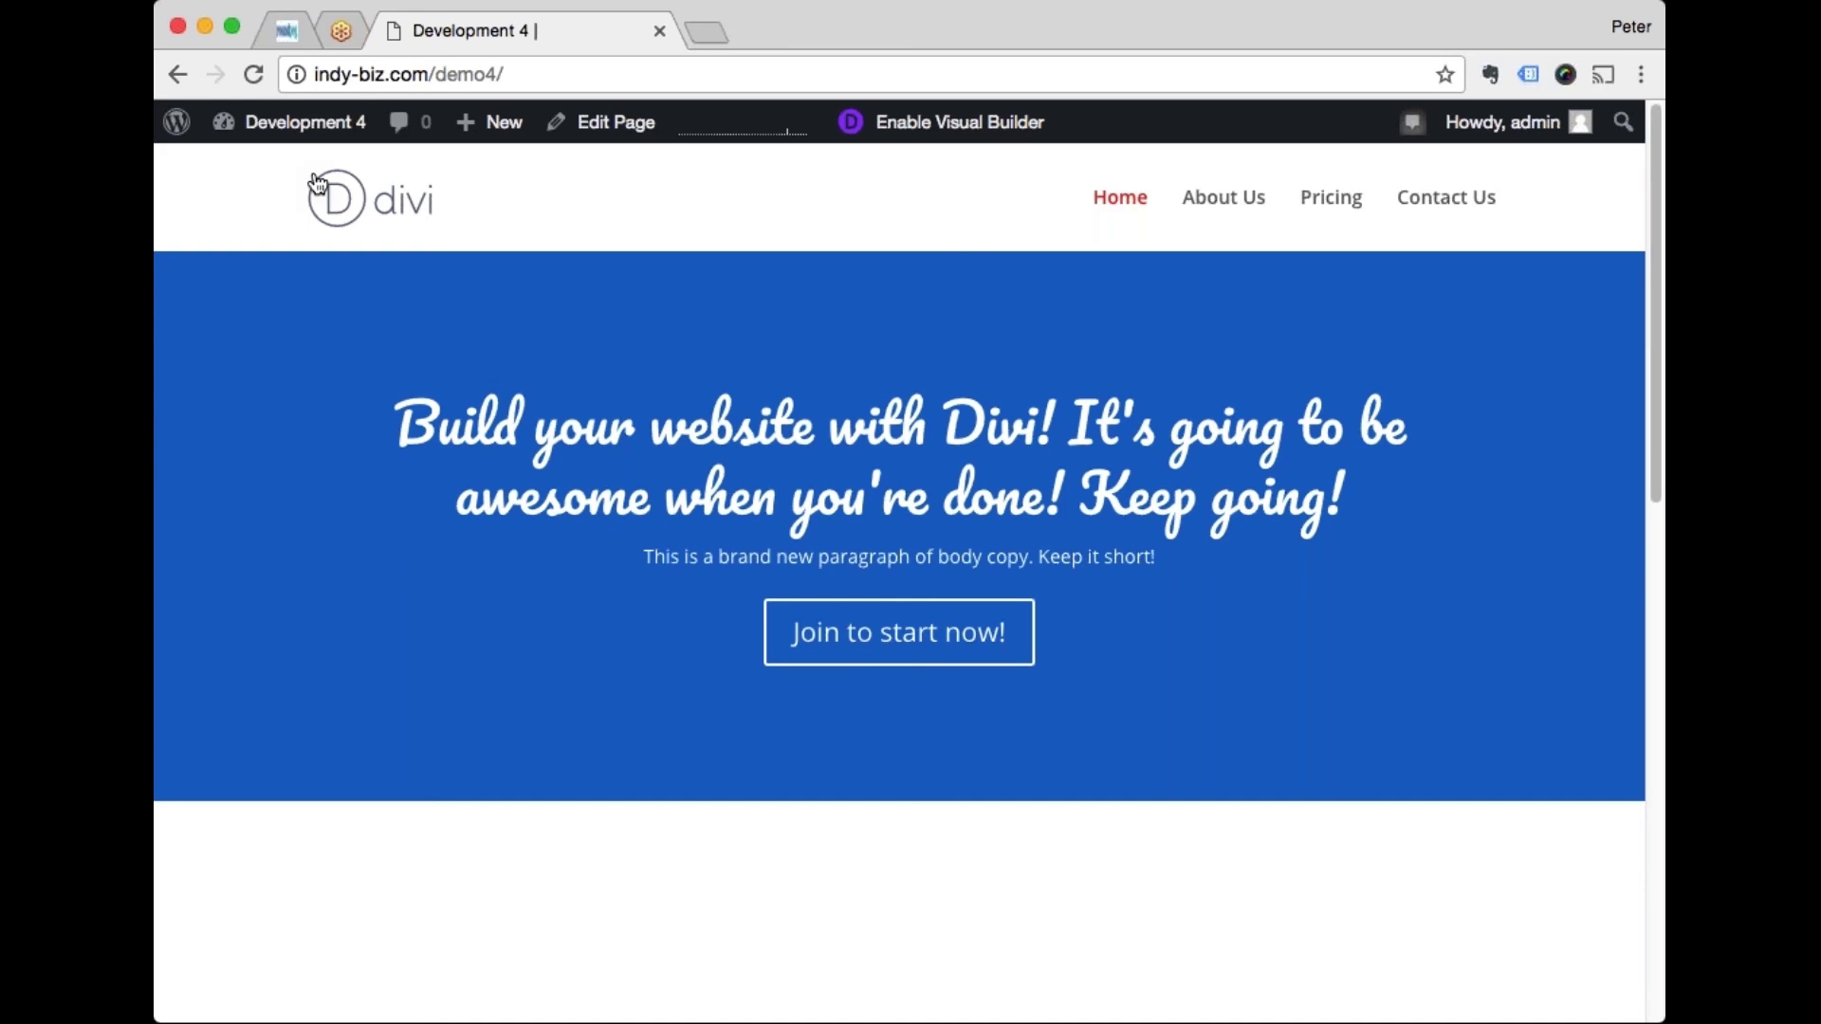
Step: Return to the WordPress dashboard and open the menu editor
mouse_move(294, 122)
click(310, 168)
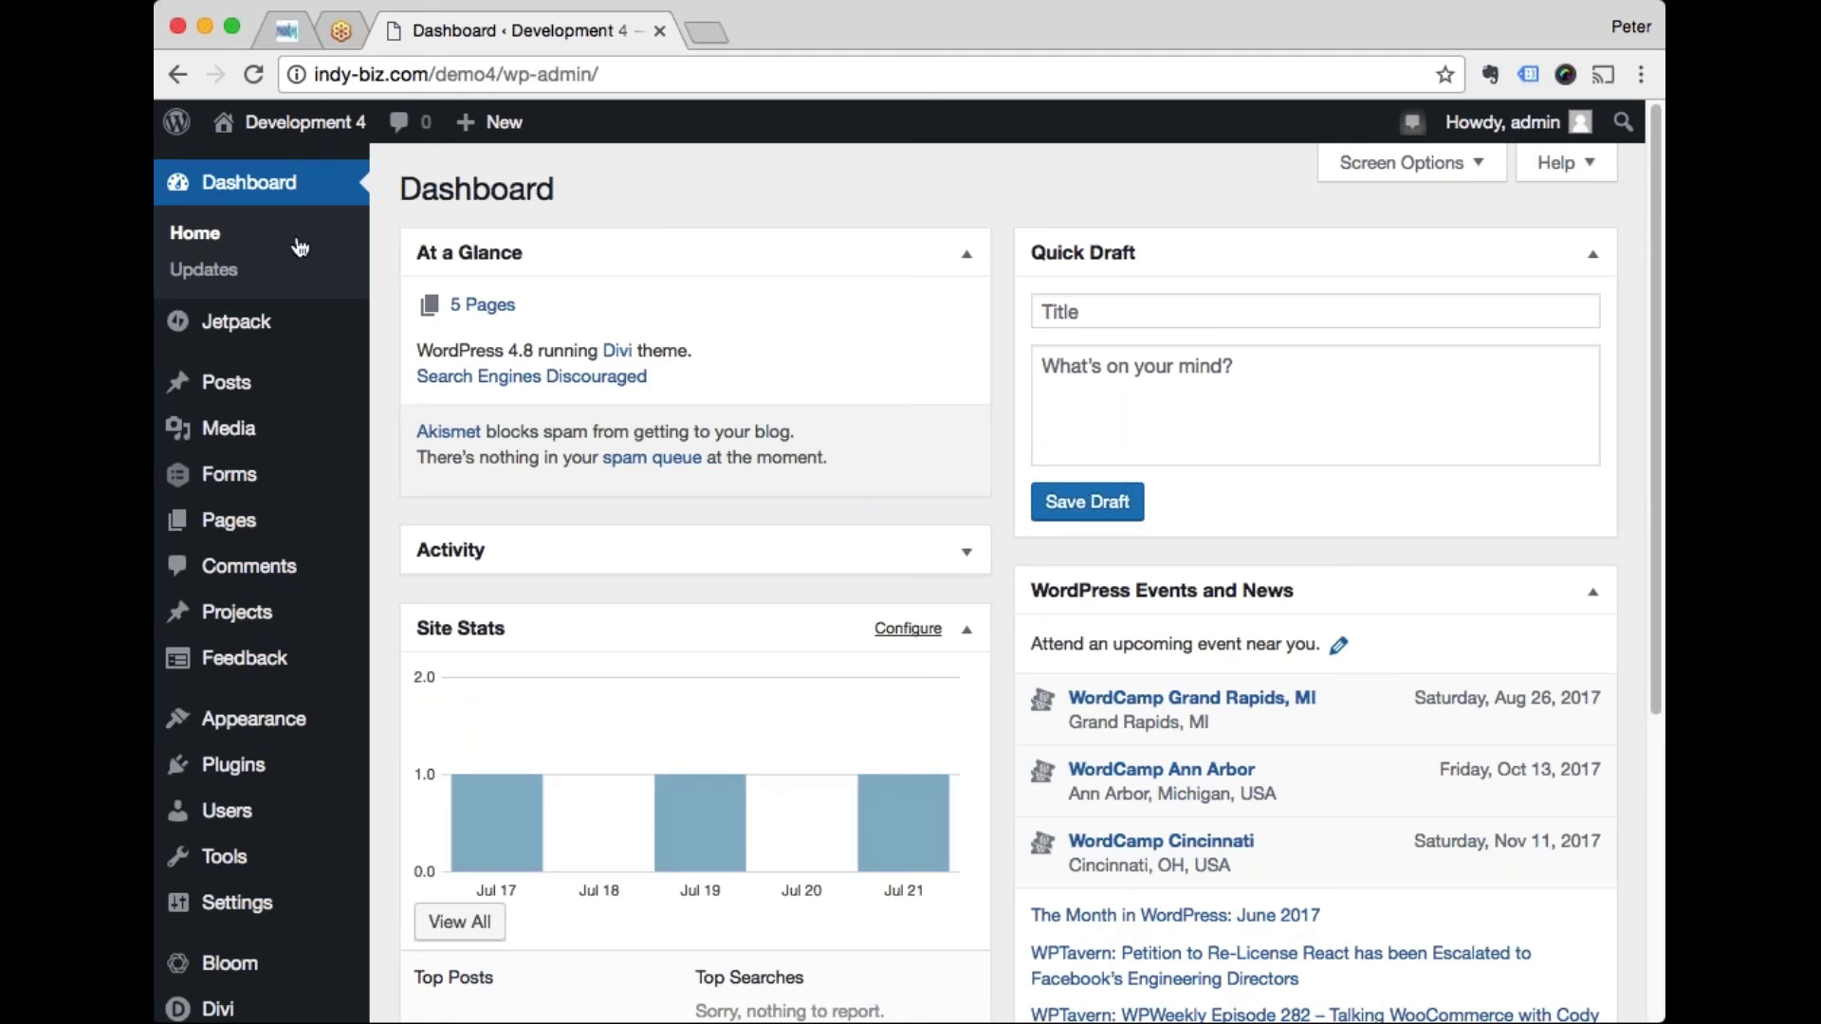
mouse_move(266, 421)
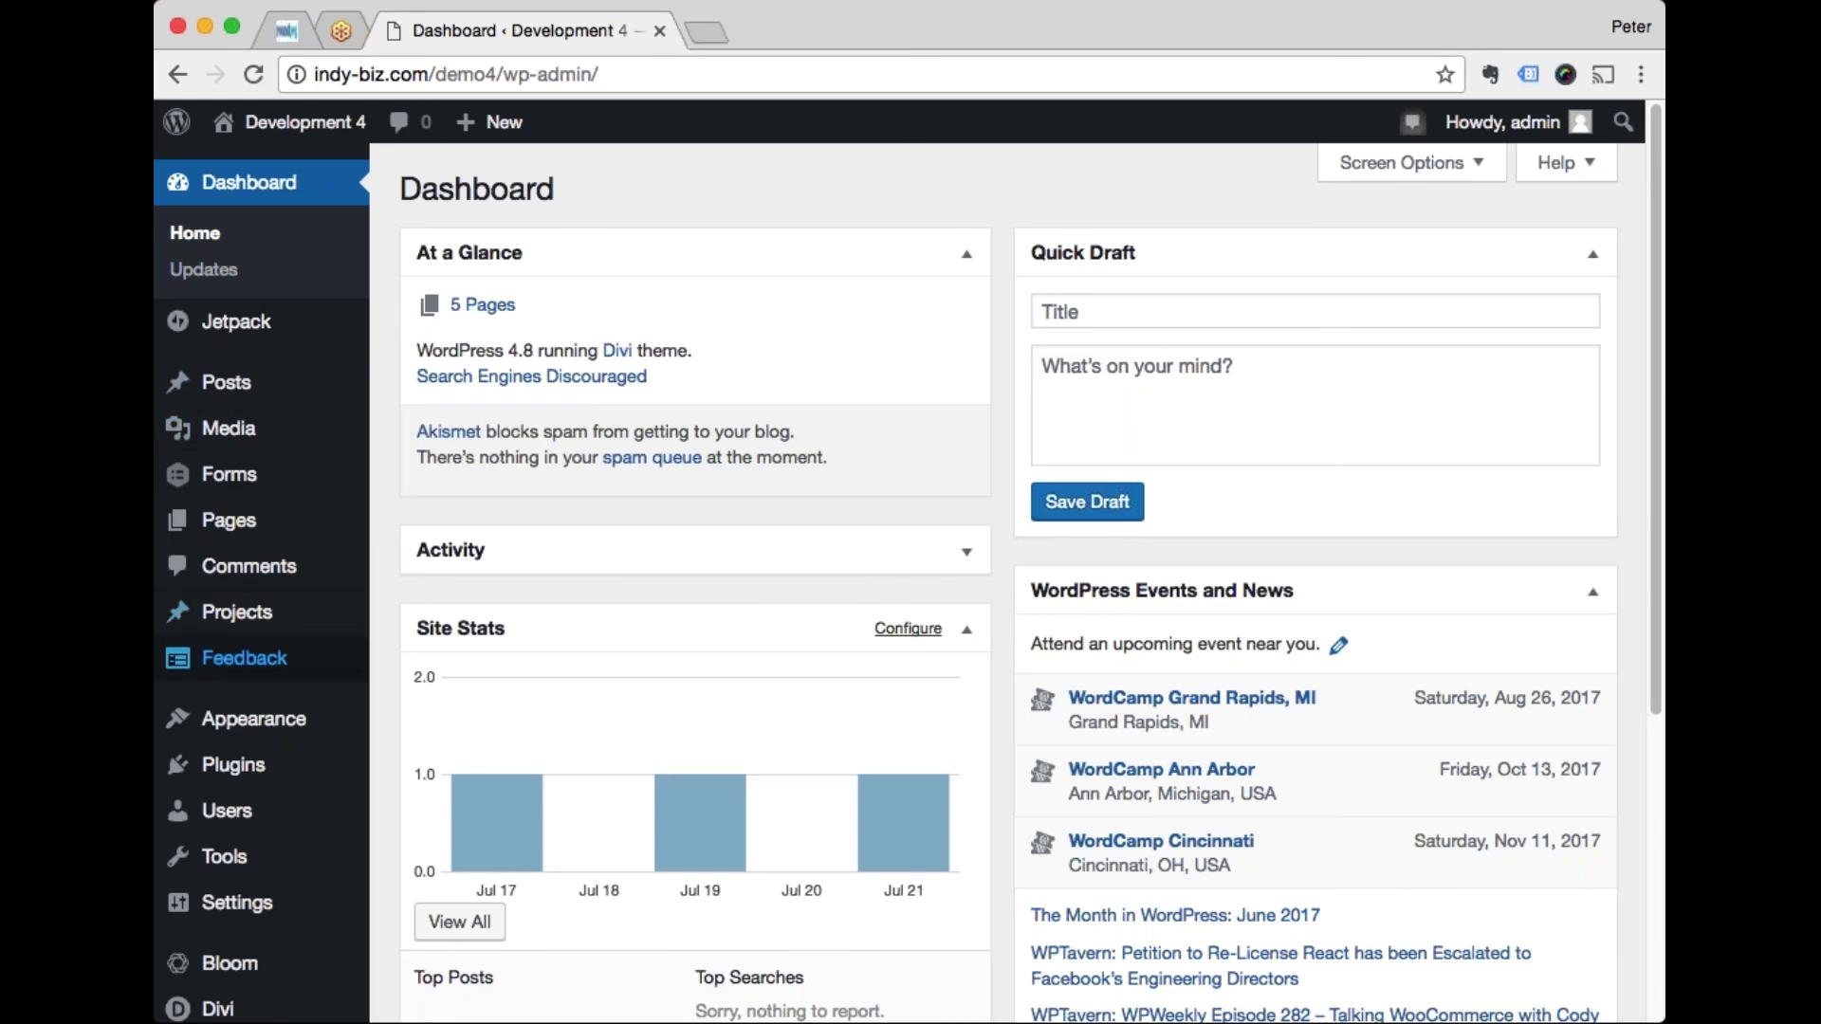
mouse_move(276, 732)
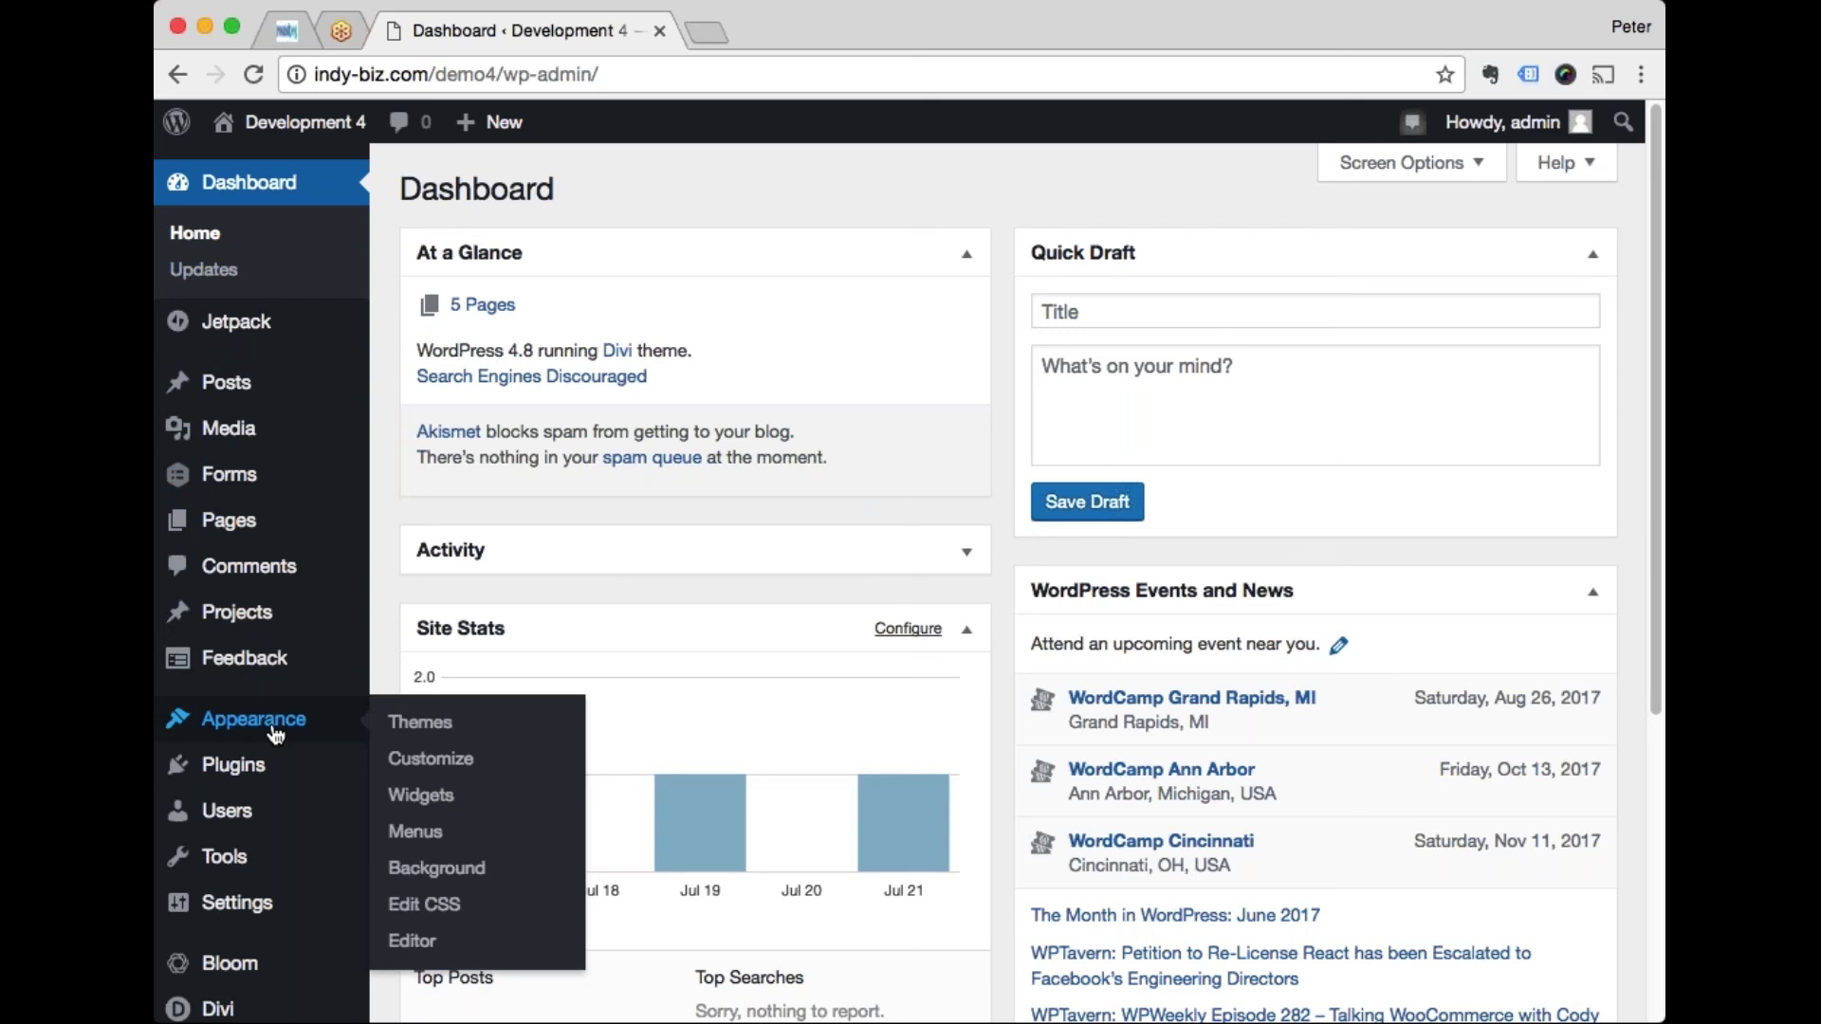
click(423, 838)
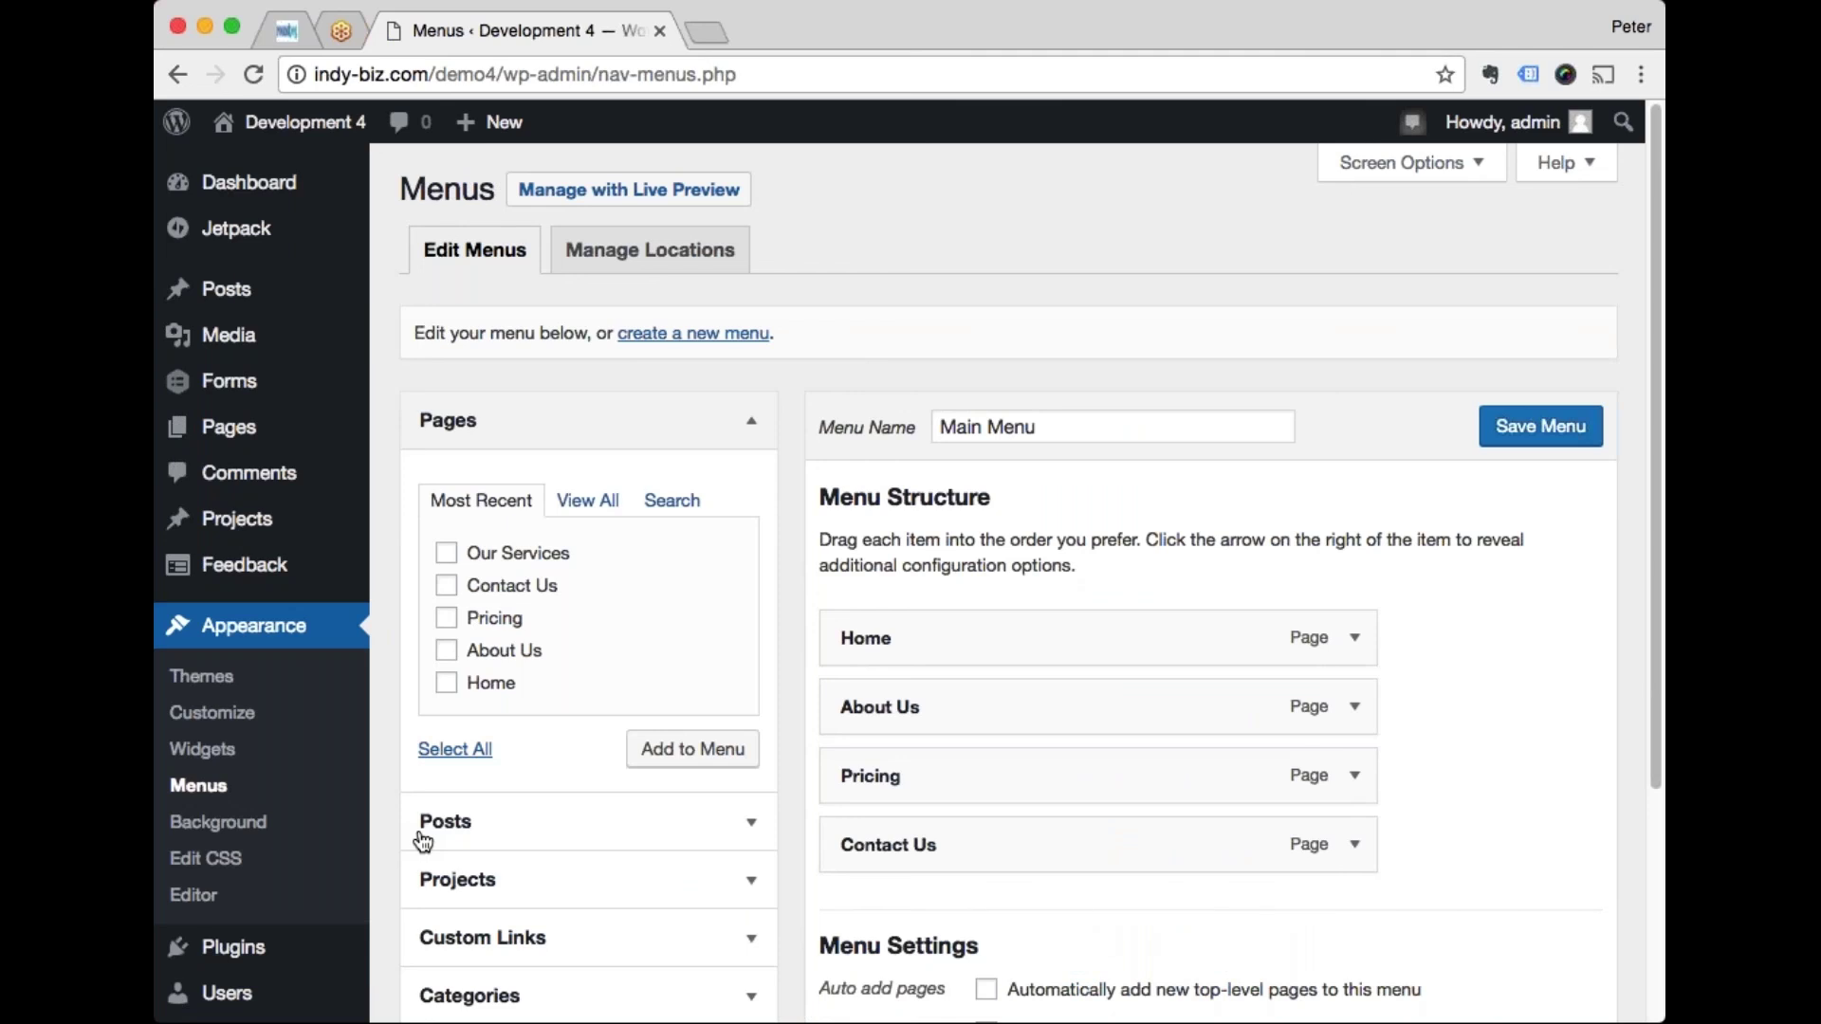
Step: Examine the Main Menu's structure and the navigation label settings of its About Us item
click(1036, 427)
scroll(931, 464, down, 3)
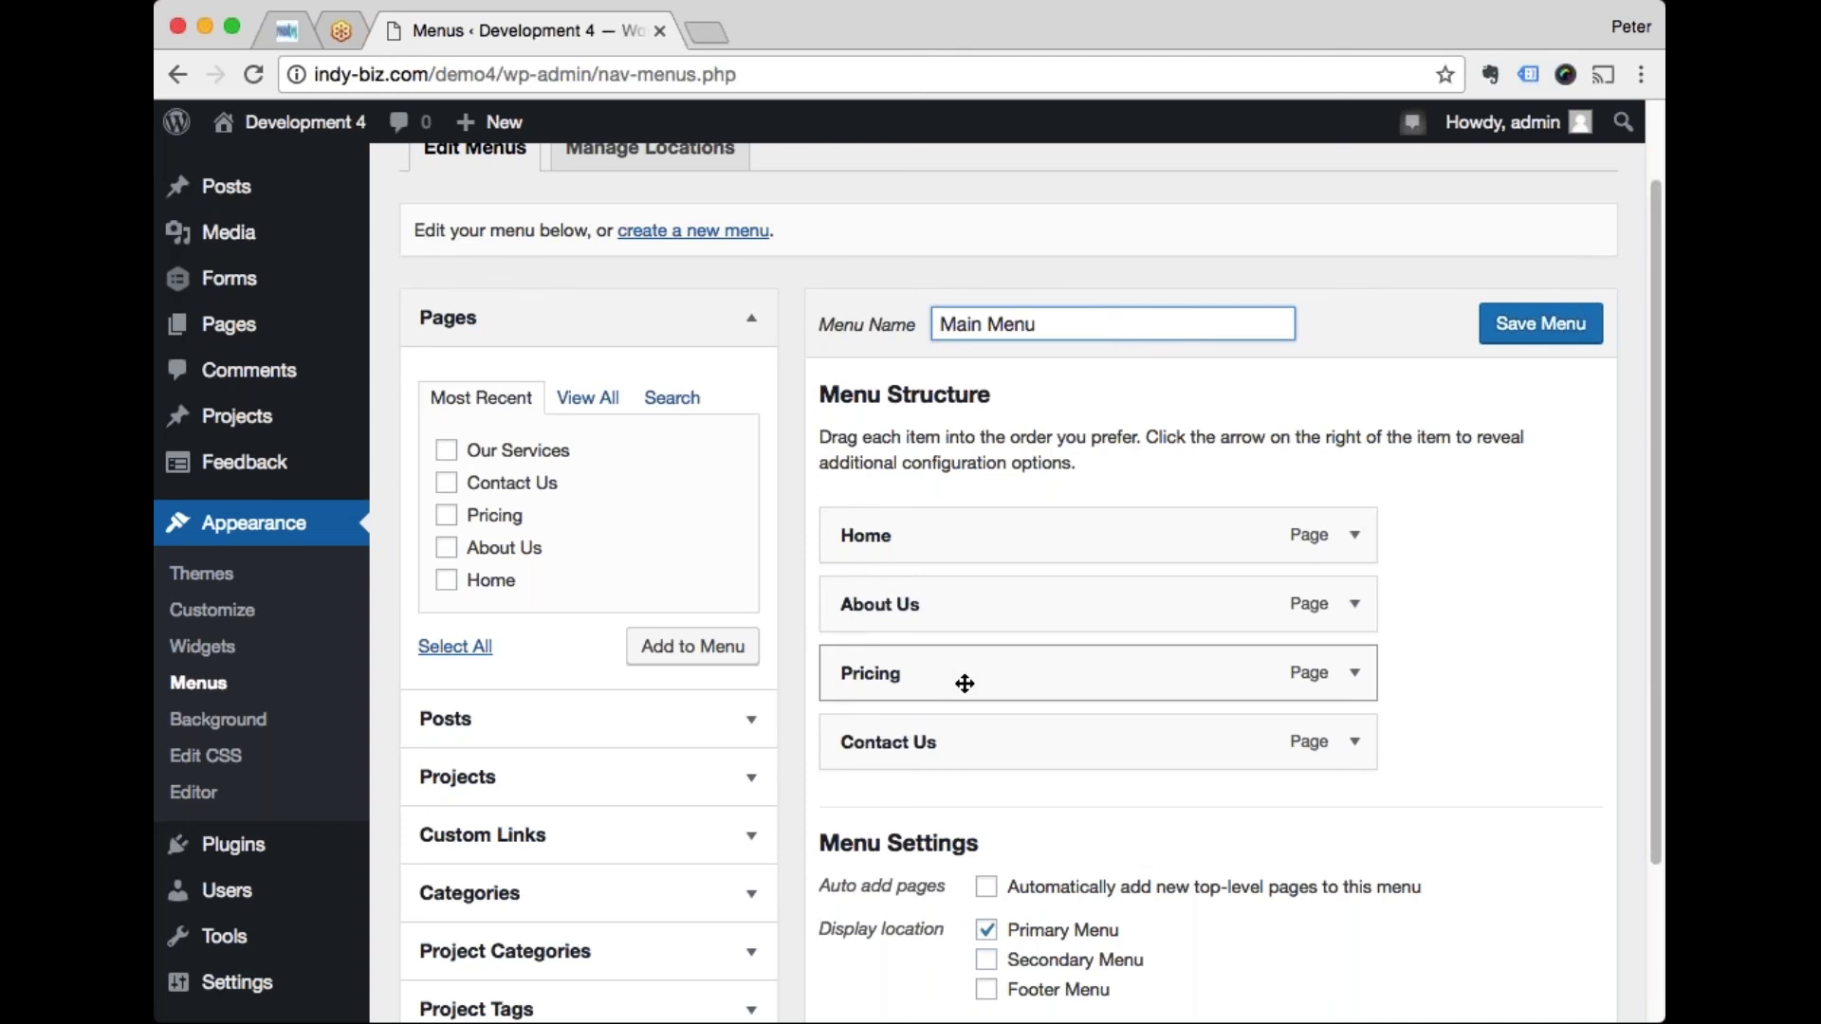
click(1347, 619)
click(1205, 691)
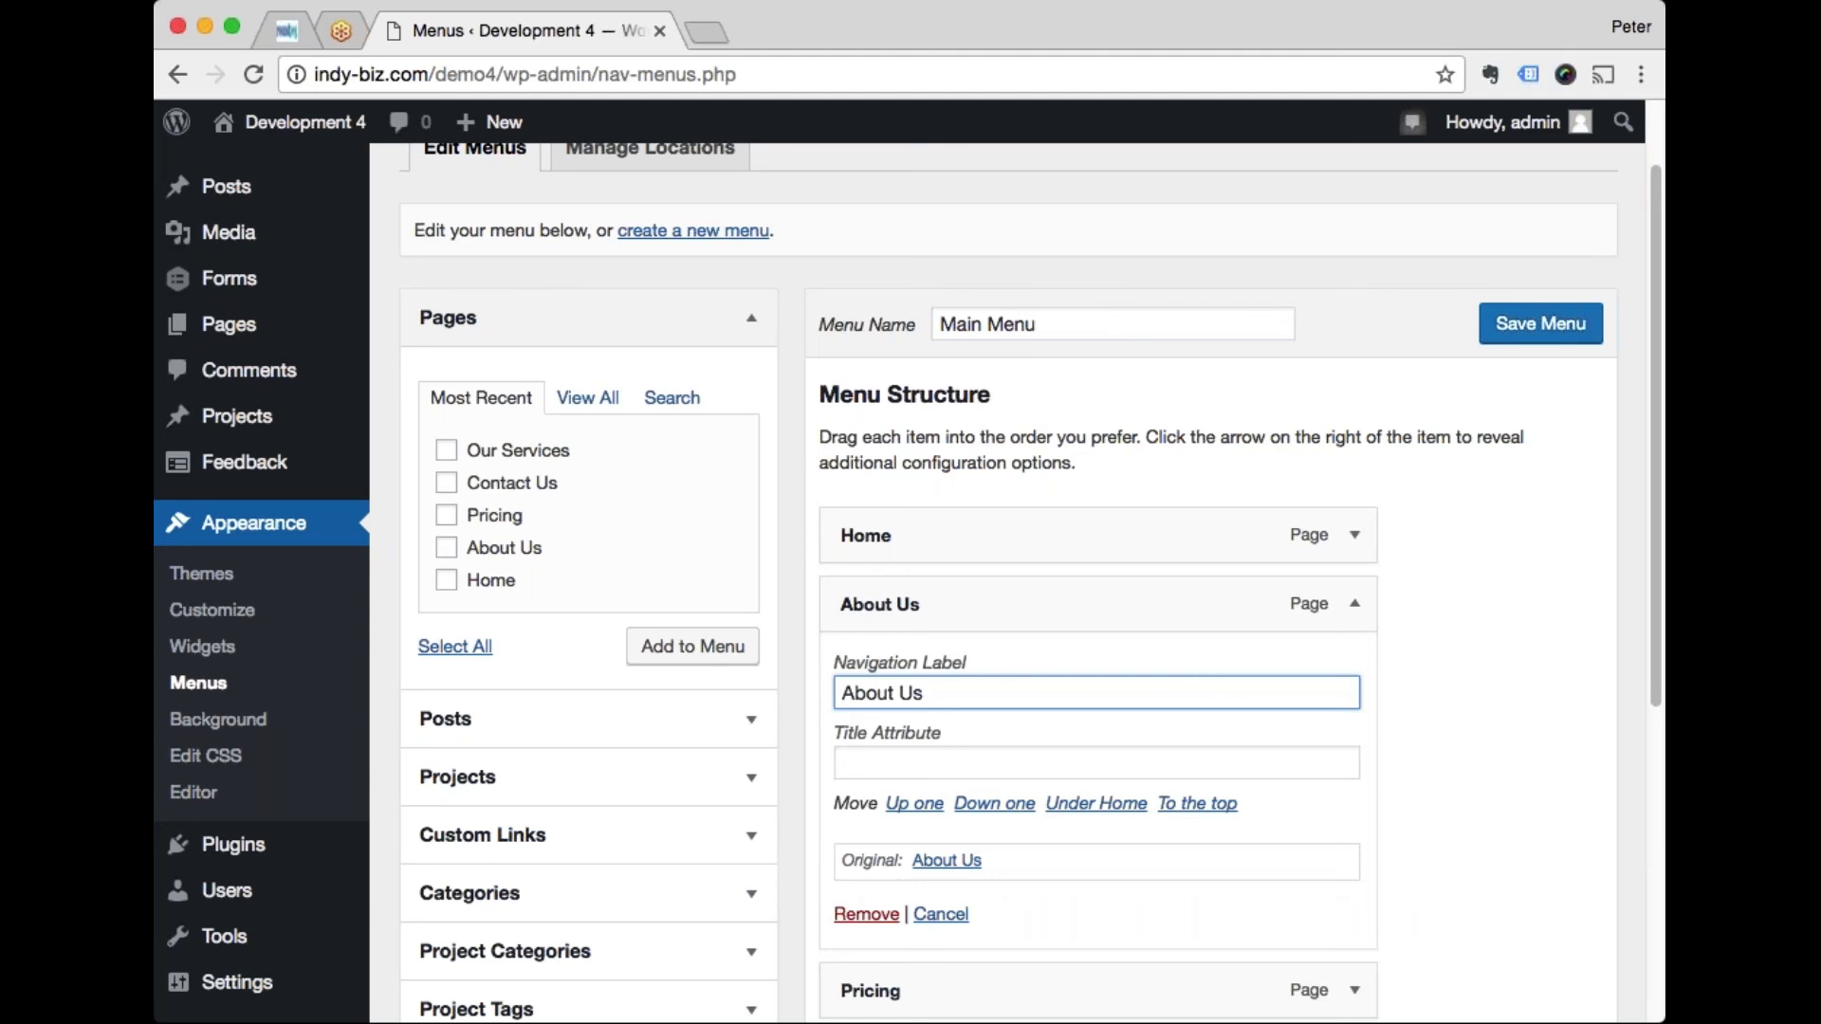
click(1358, 614)
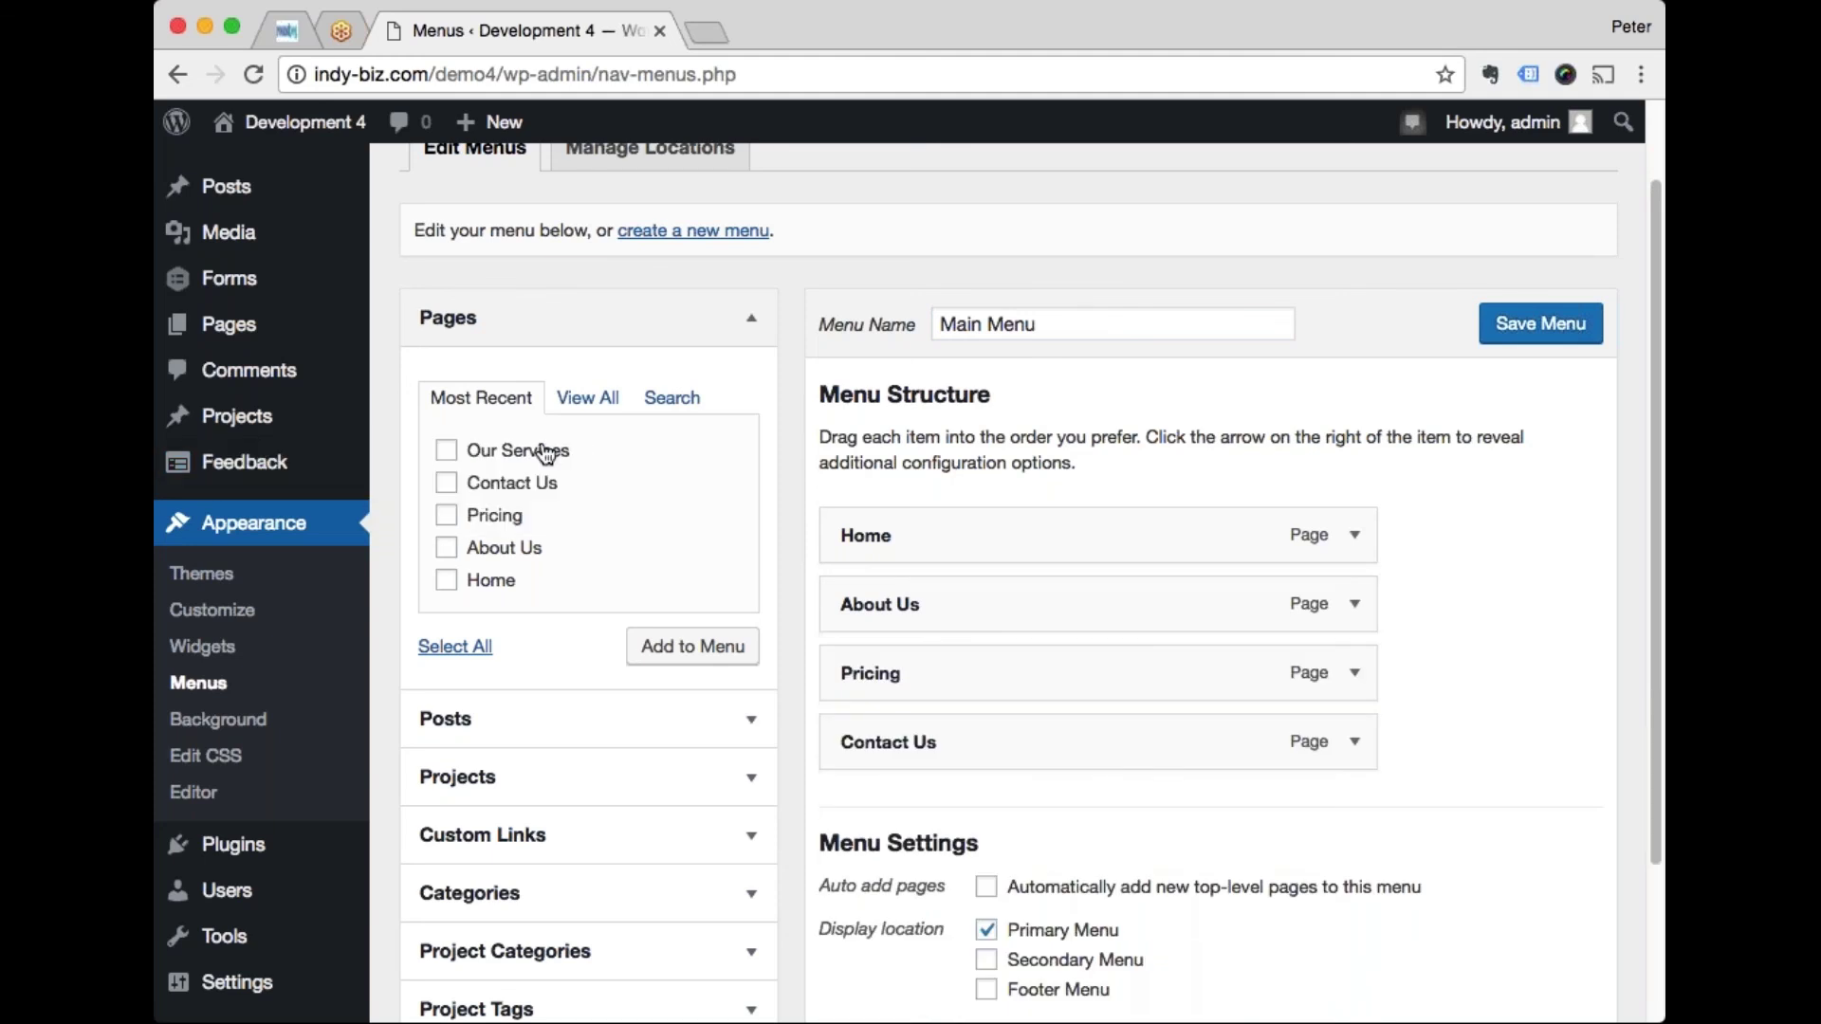
Step: Add only the "Our Services" page to the Main Menu
click(447, 452)
click(446, 494)
click(447, 483)
click(692, 646)
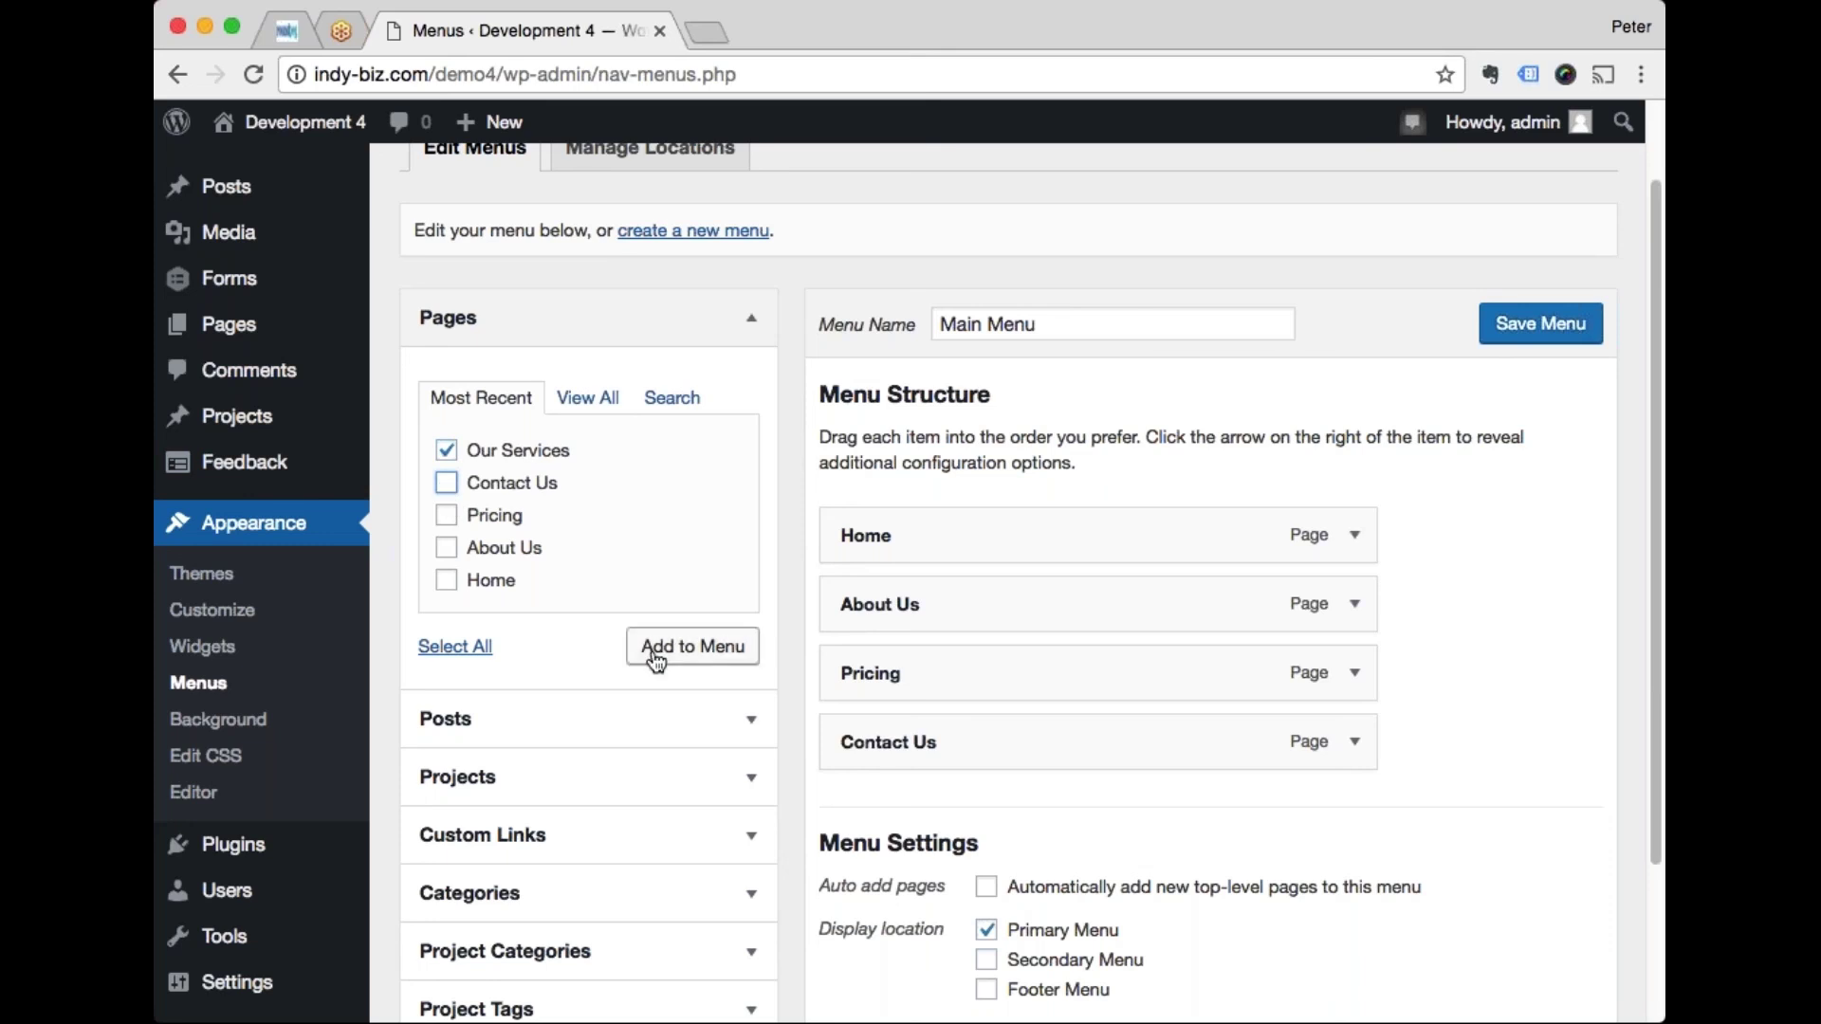
Step: Add the selected "Our Services" page to the Main Menu and place it between About Us and Pricing
click(712, 661)
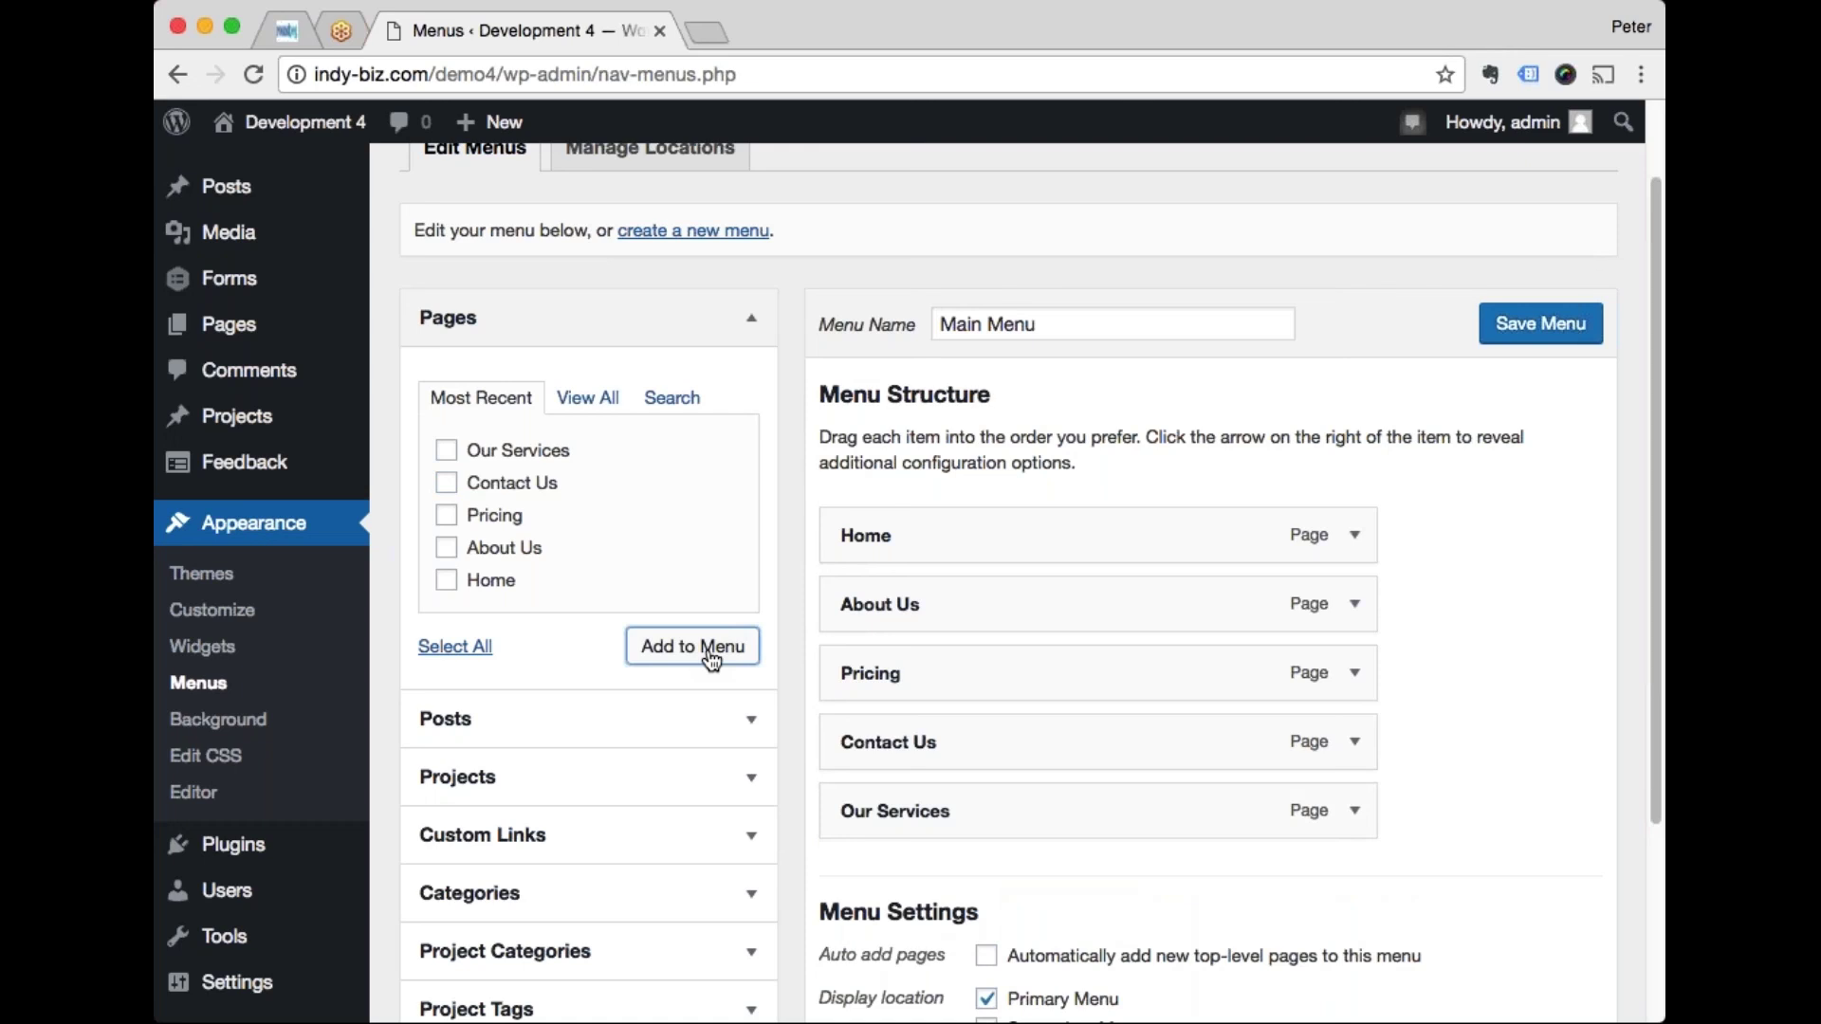
drag(870, 809, 872, 669)
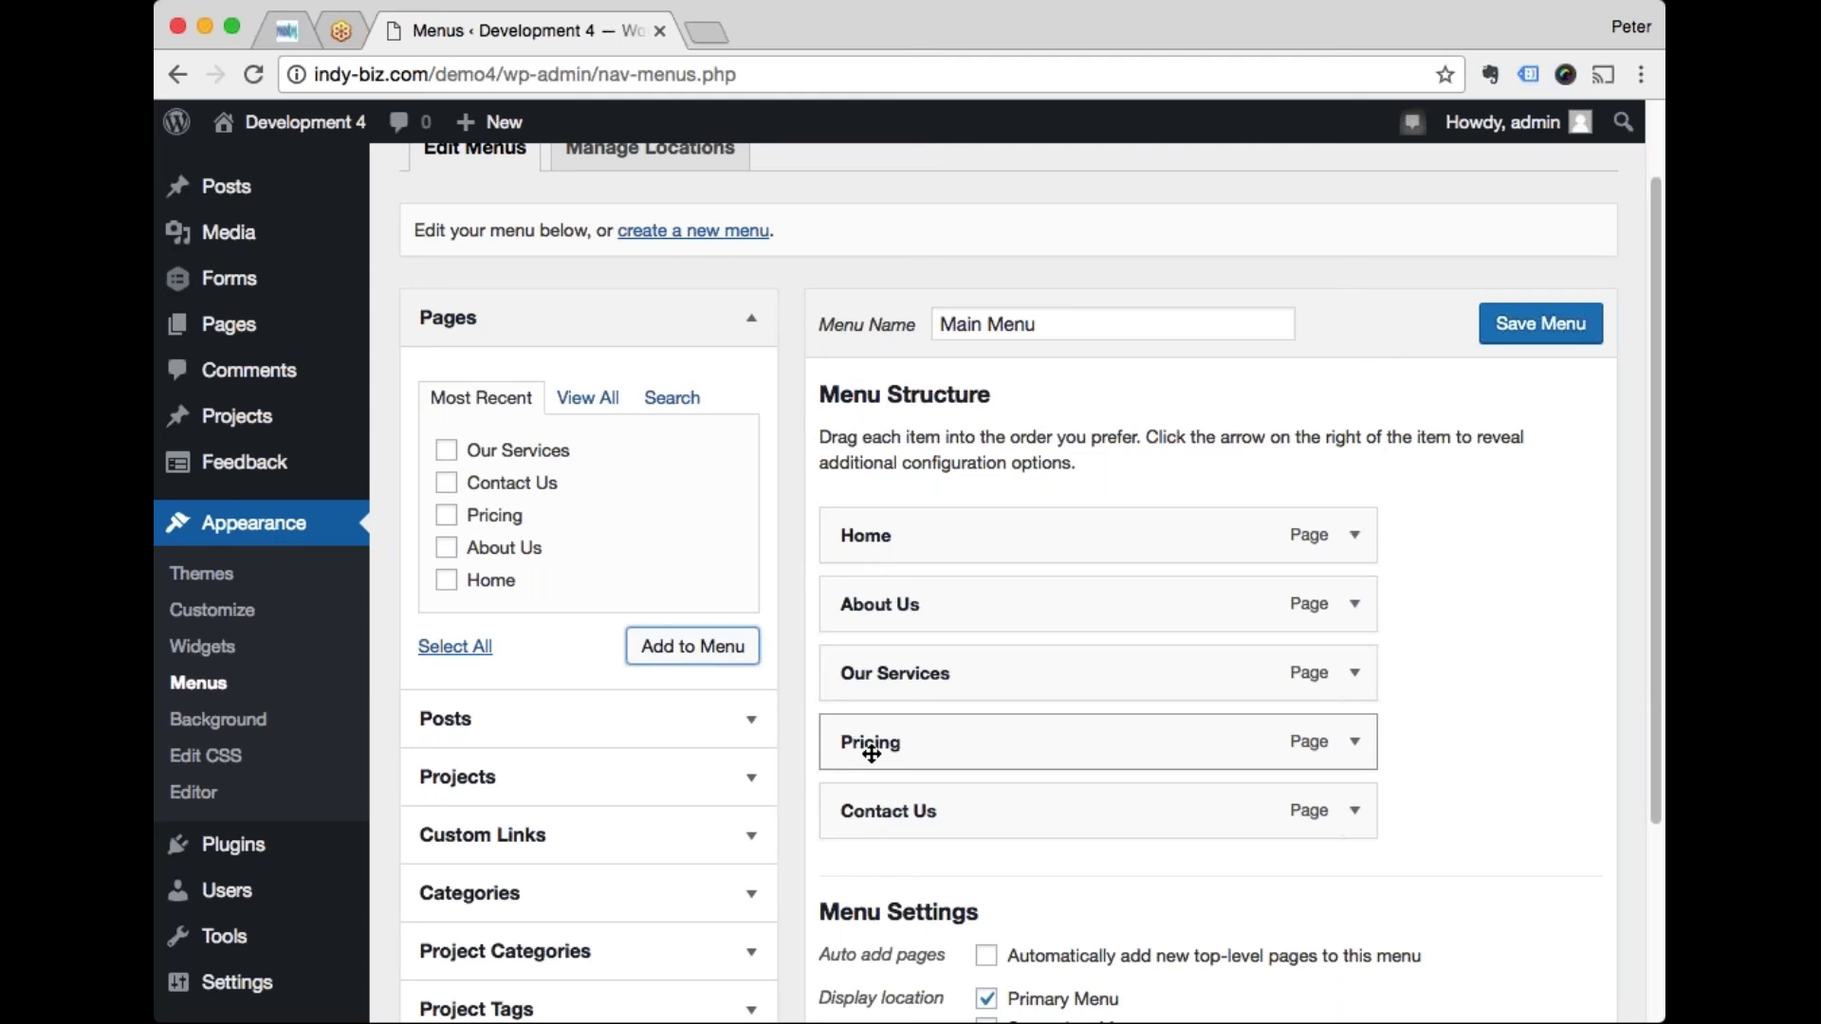
Step: Try nesting Pricing as a sub item of Our Services, and return it to the top level
drag(872, 755, 922, 756)
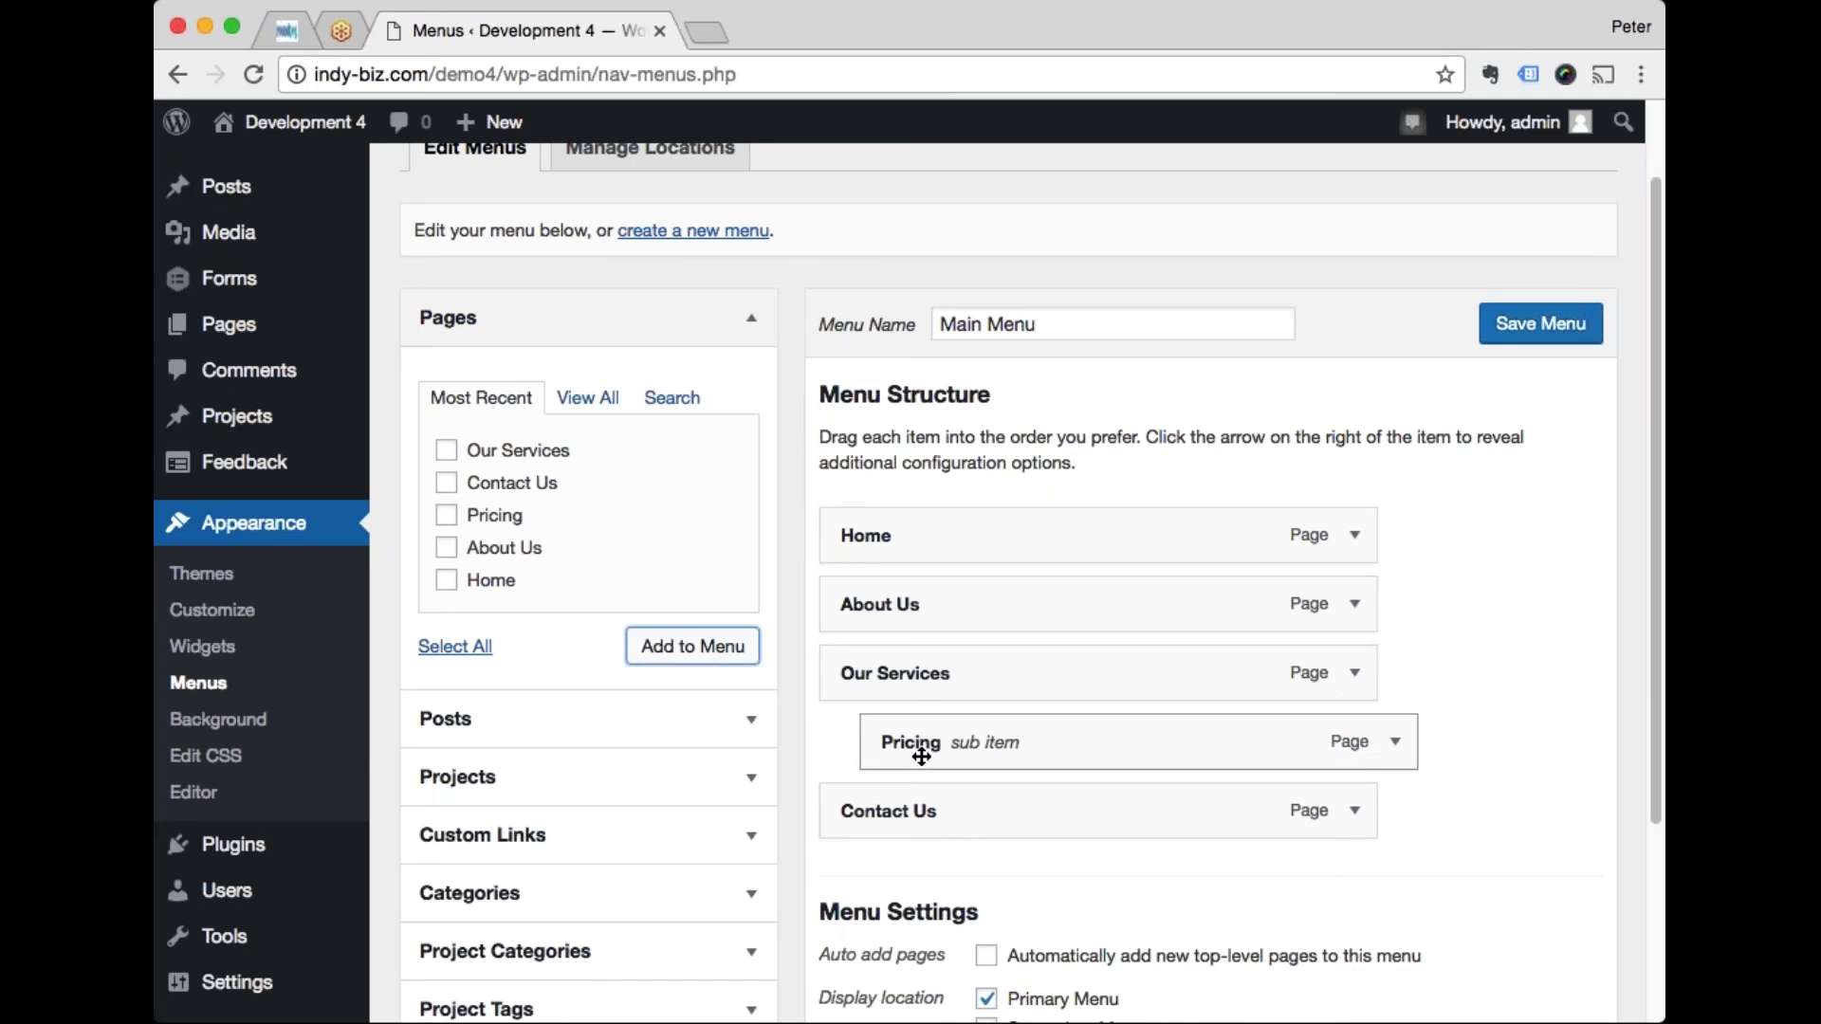
drag(922, 756, 991, 758)
mouse_move(1081, 745)
mouse_down()
mouse_move(1179, 743)
mouse_move(1073, 744)
mouse_up()
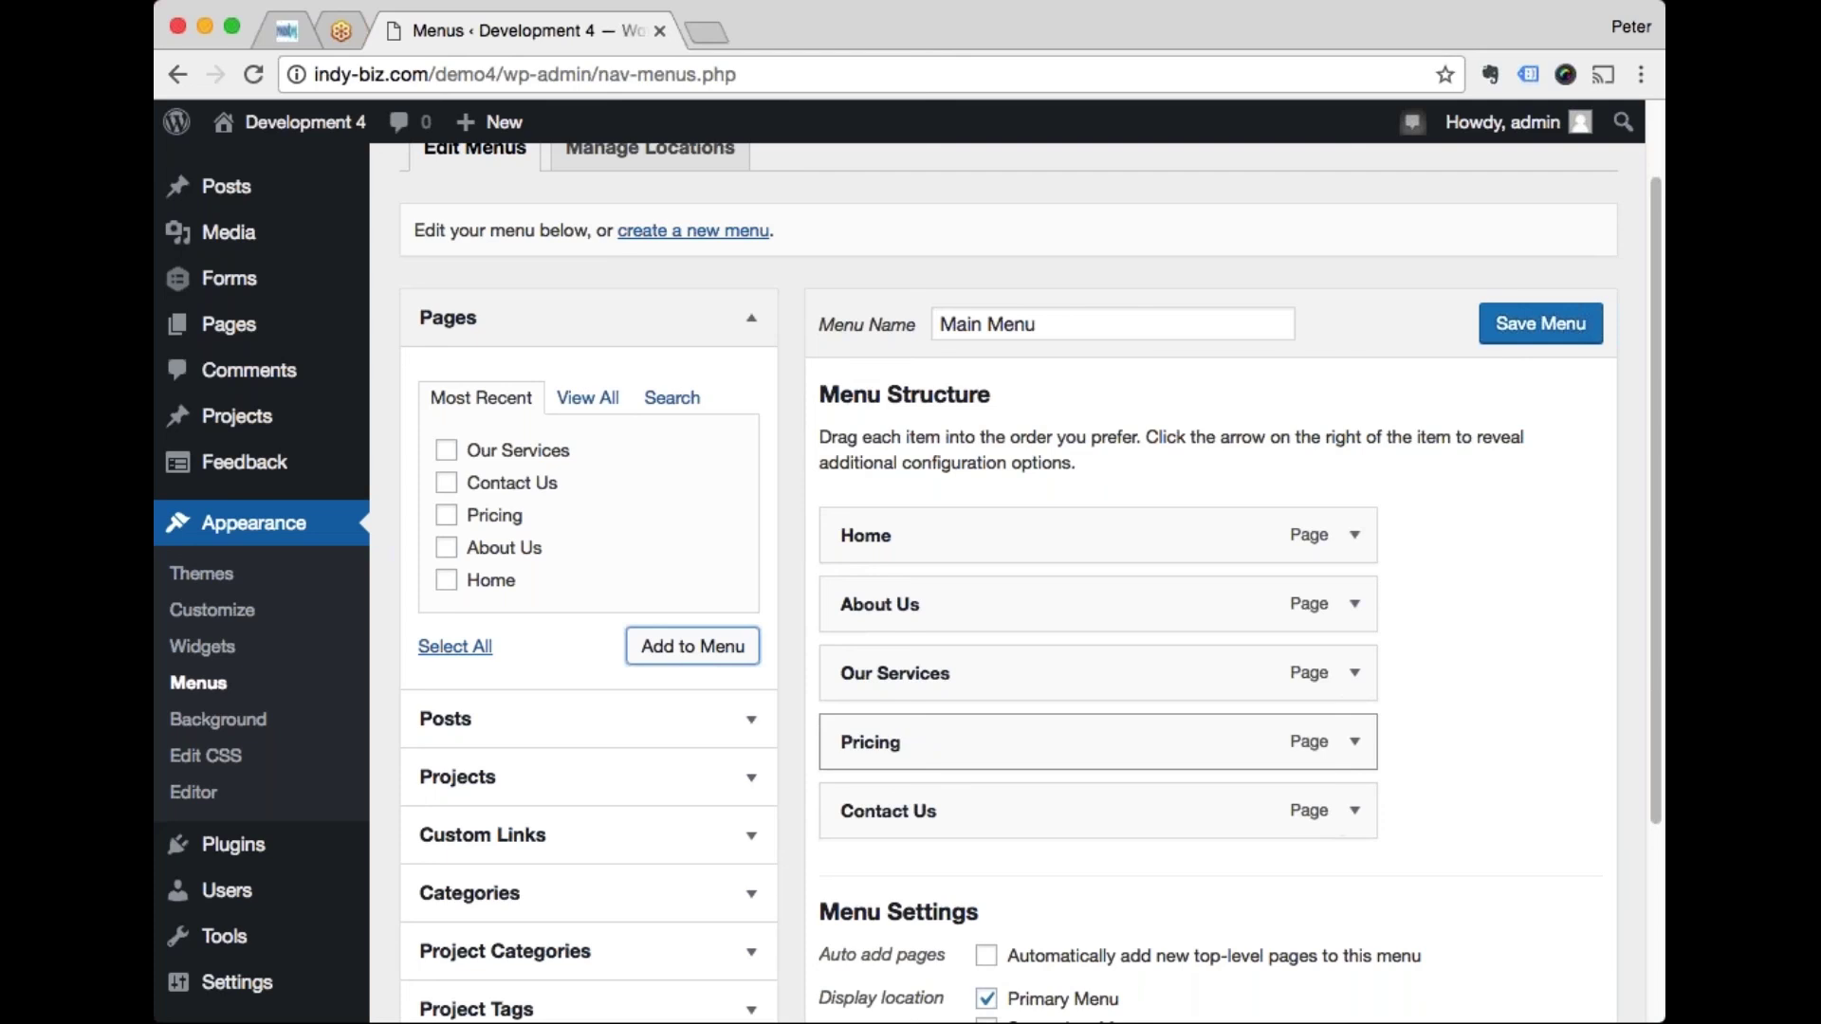
Step: Add the Our Services, Contact Us and Pricing pages to the Main Menu a second time
click(446, 450)
click(445, 482)
click(446, 515)
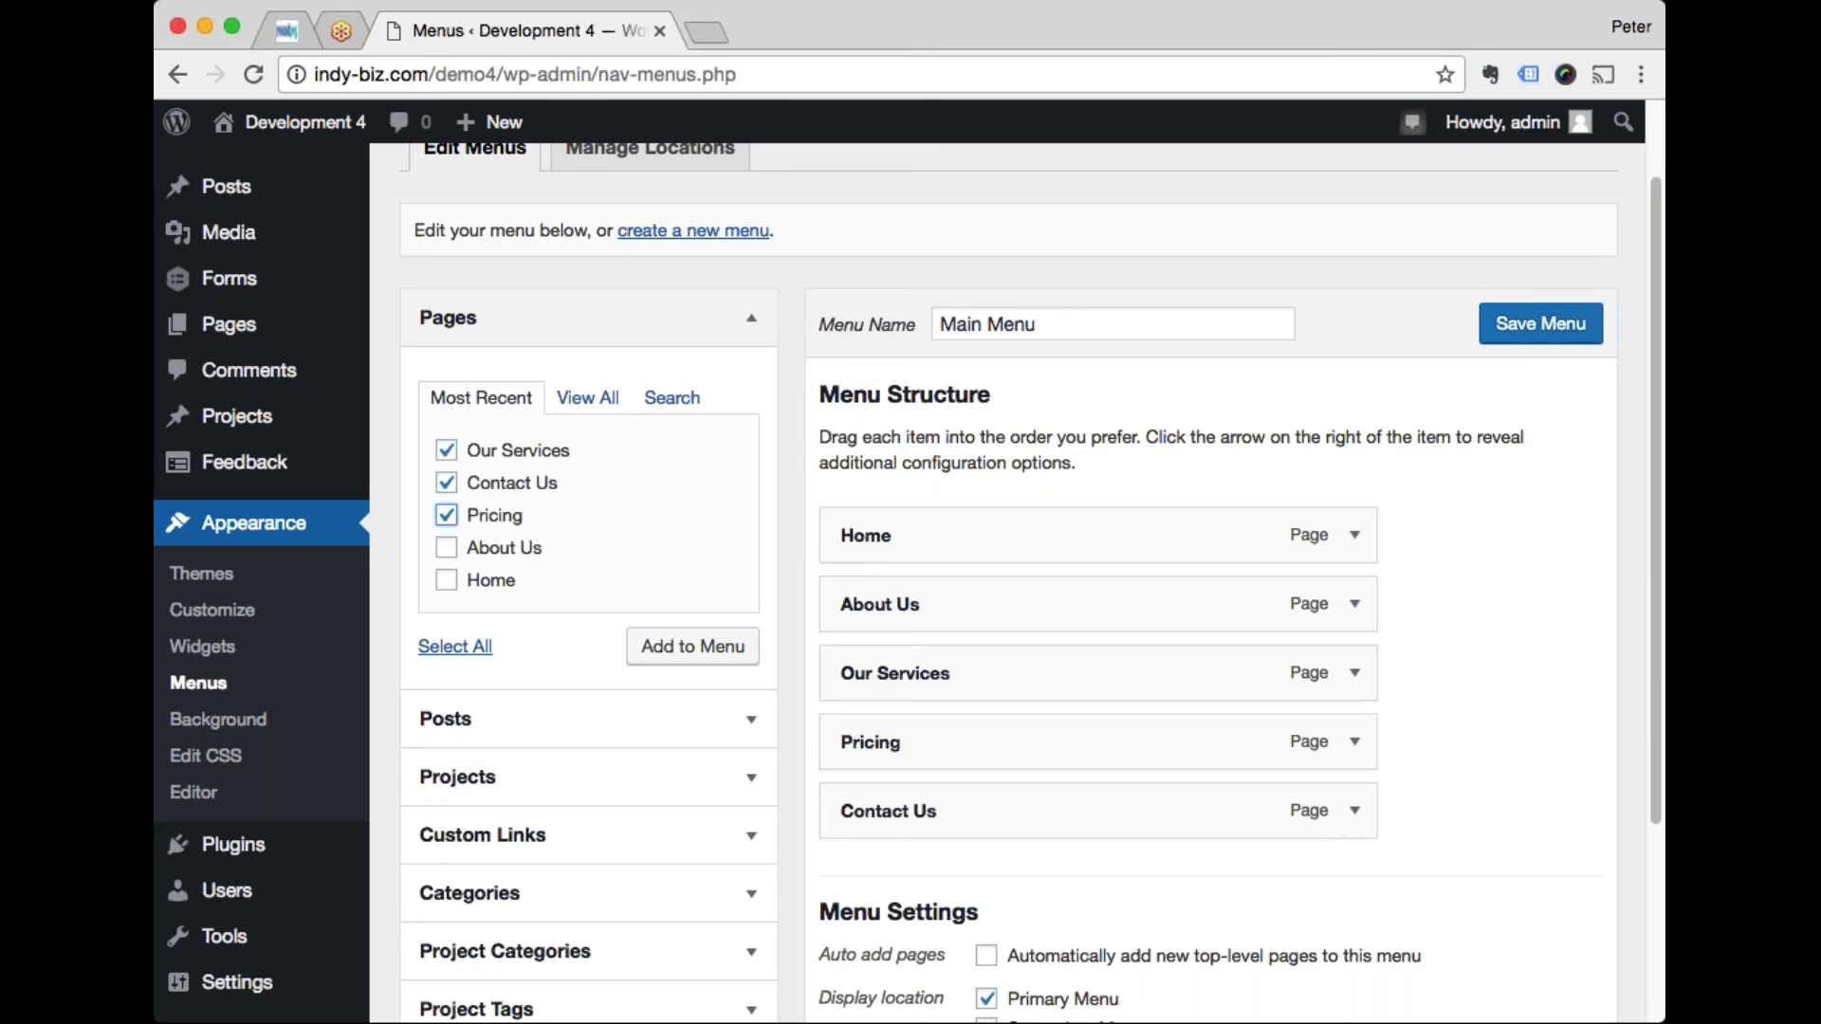
click(670, 639)
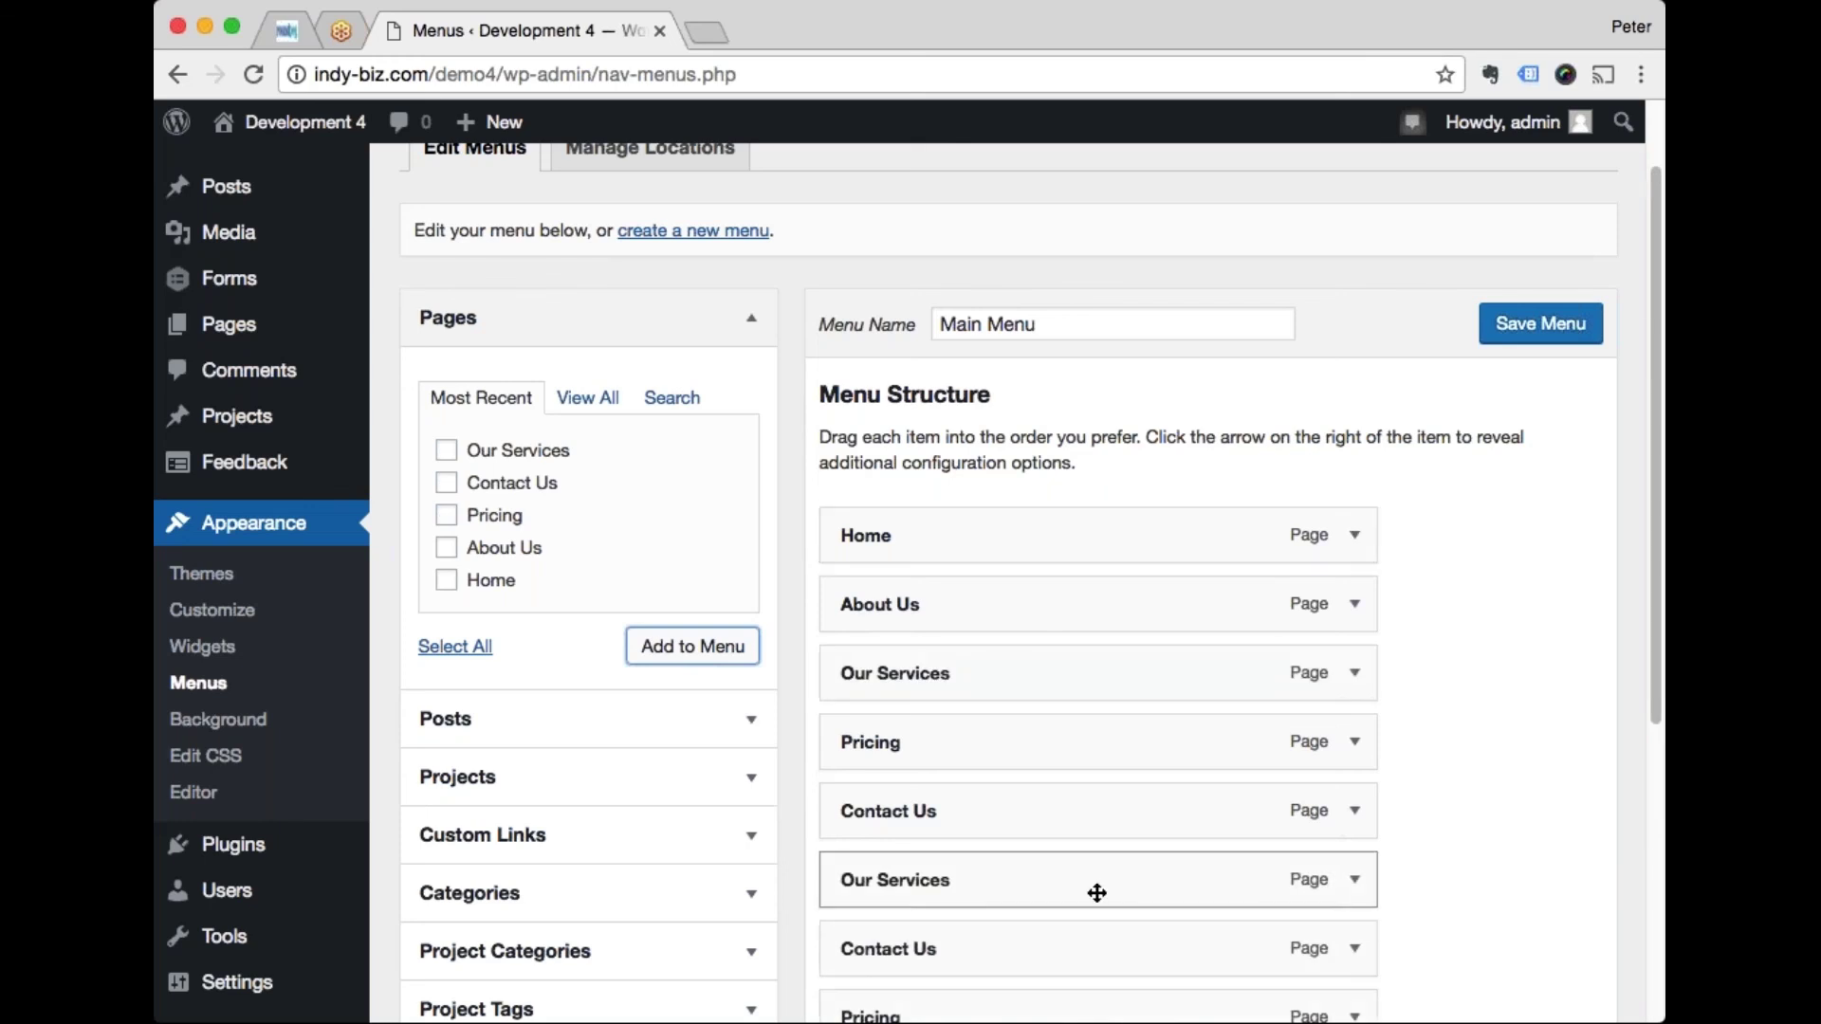
Step: Nest the newly added Our Services, Contact Us and Pricing entries as sub items of the top-level Our Services item
scroll(1097, 894, down, 2)
drag(1097, 802, 1034, 643)
drag(995, 802, 1038, 731)
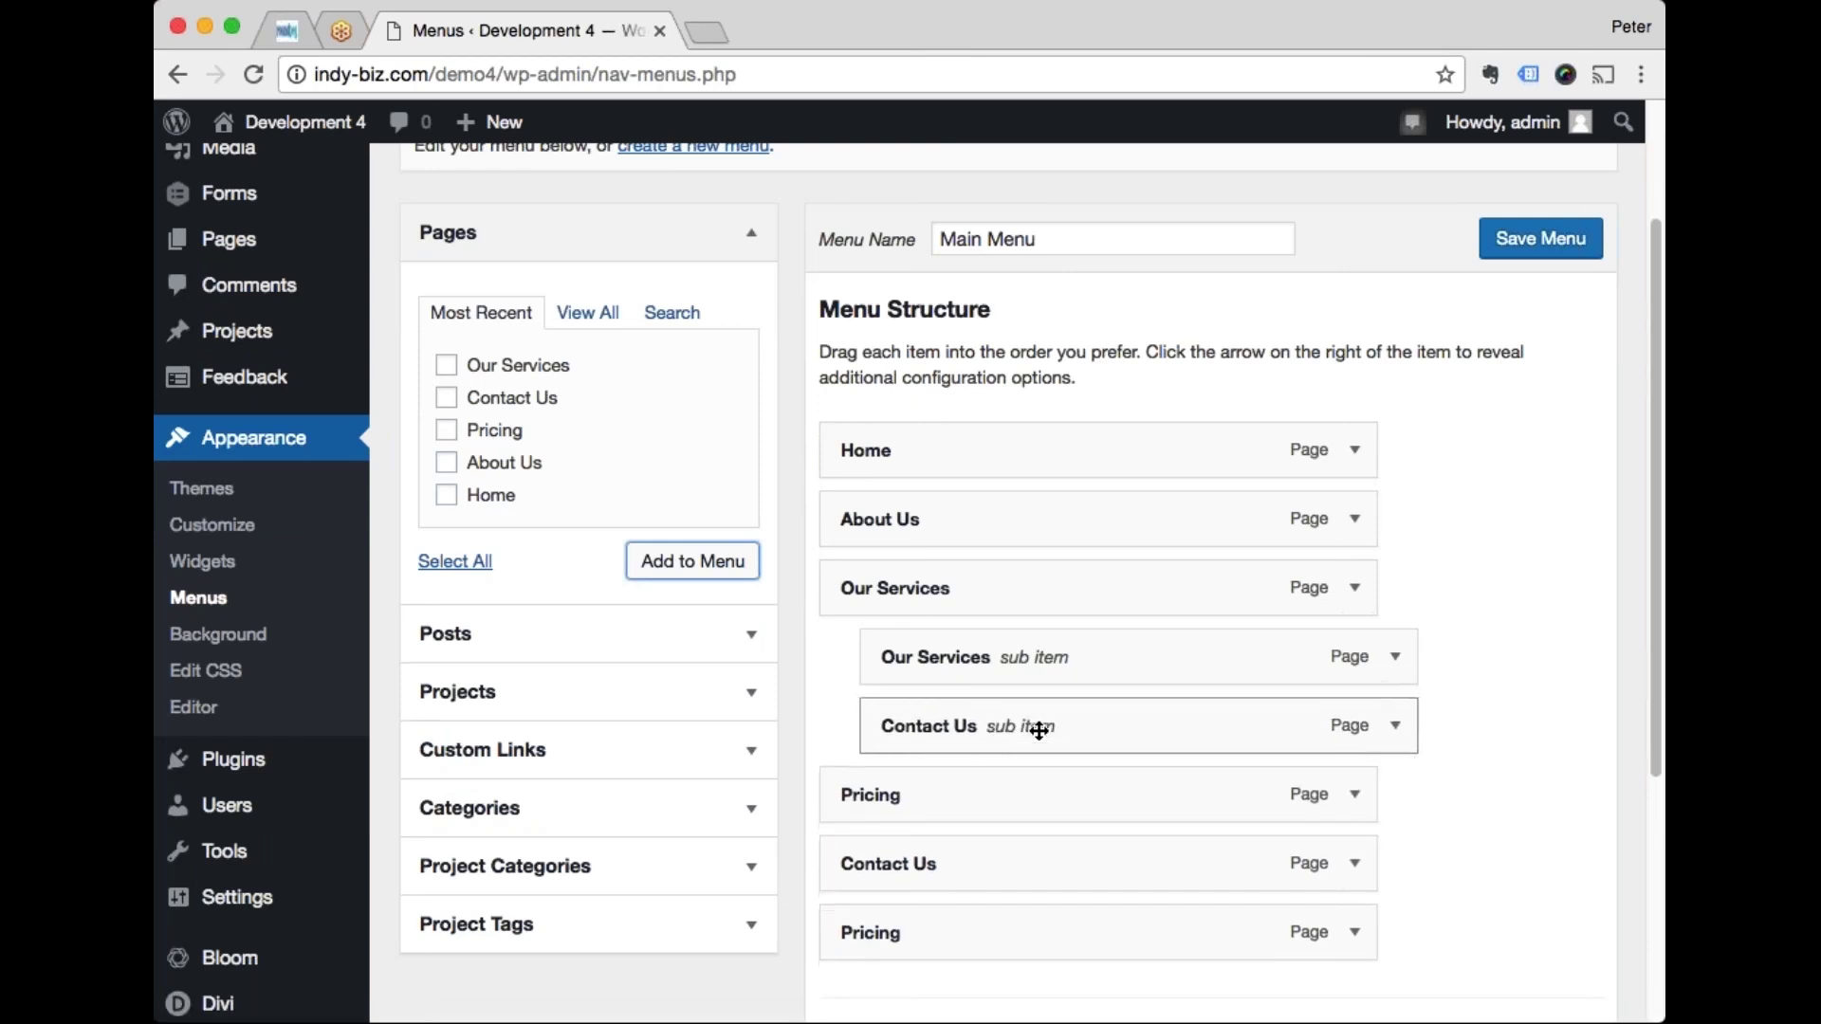
drag(983, 939, 1048, 802)
Step: Save the Main Menu and visit the site to check the Our Services submenu in the header
scroll(1049, 801, down, 2)
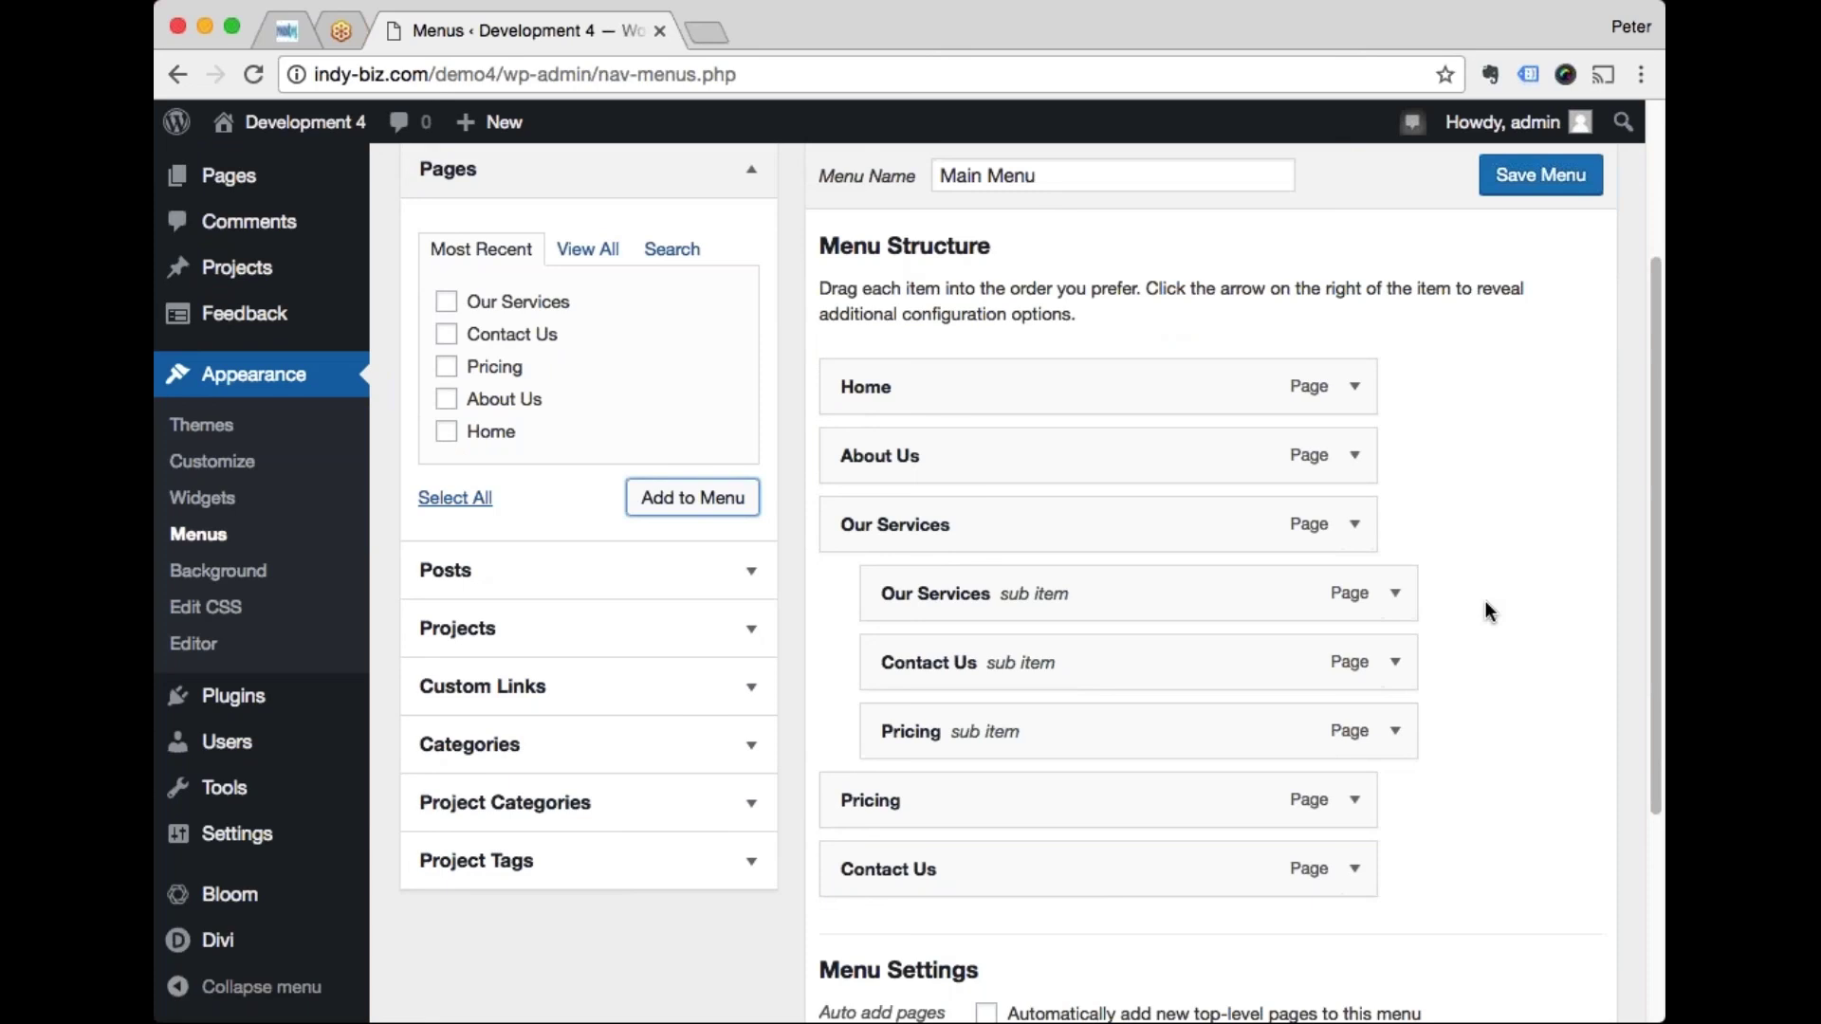
click(1546, 189)
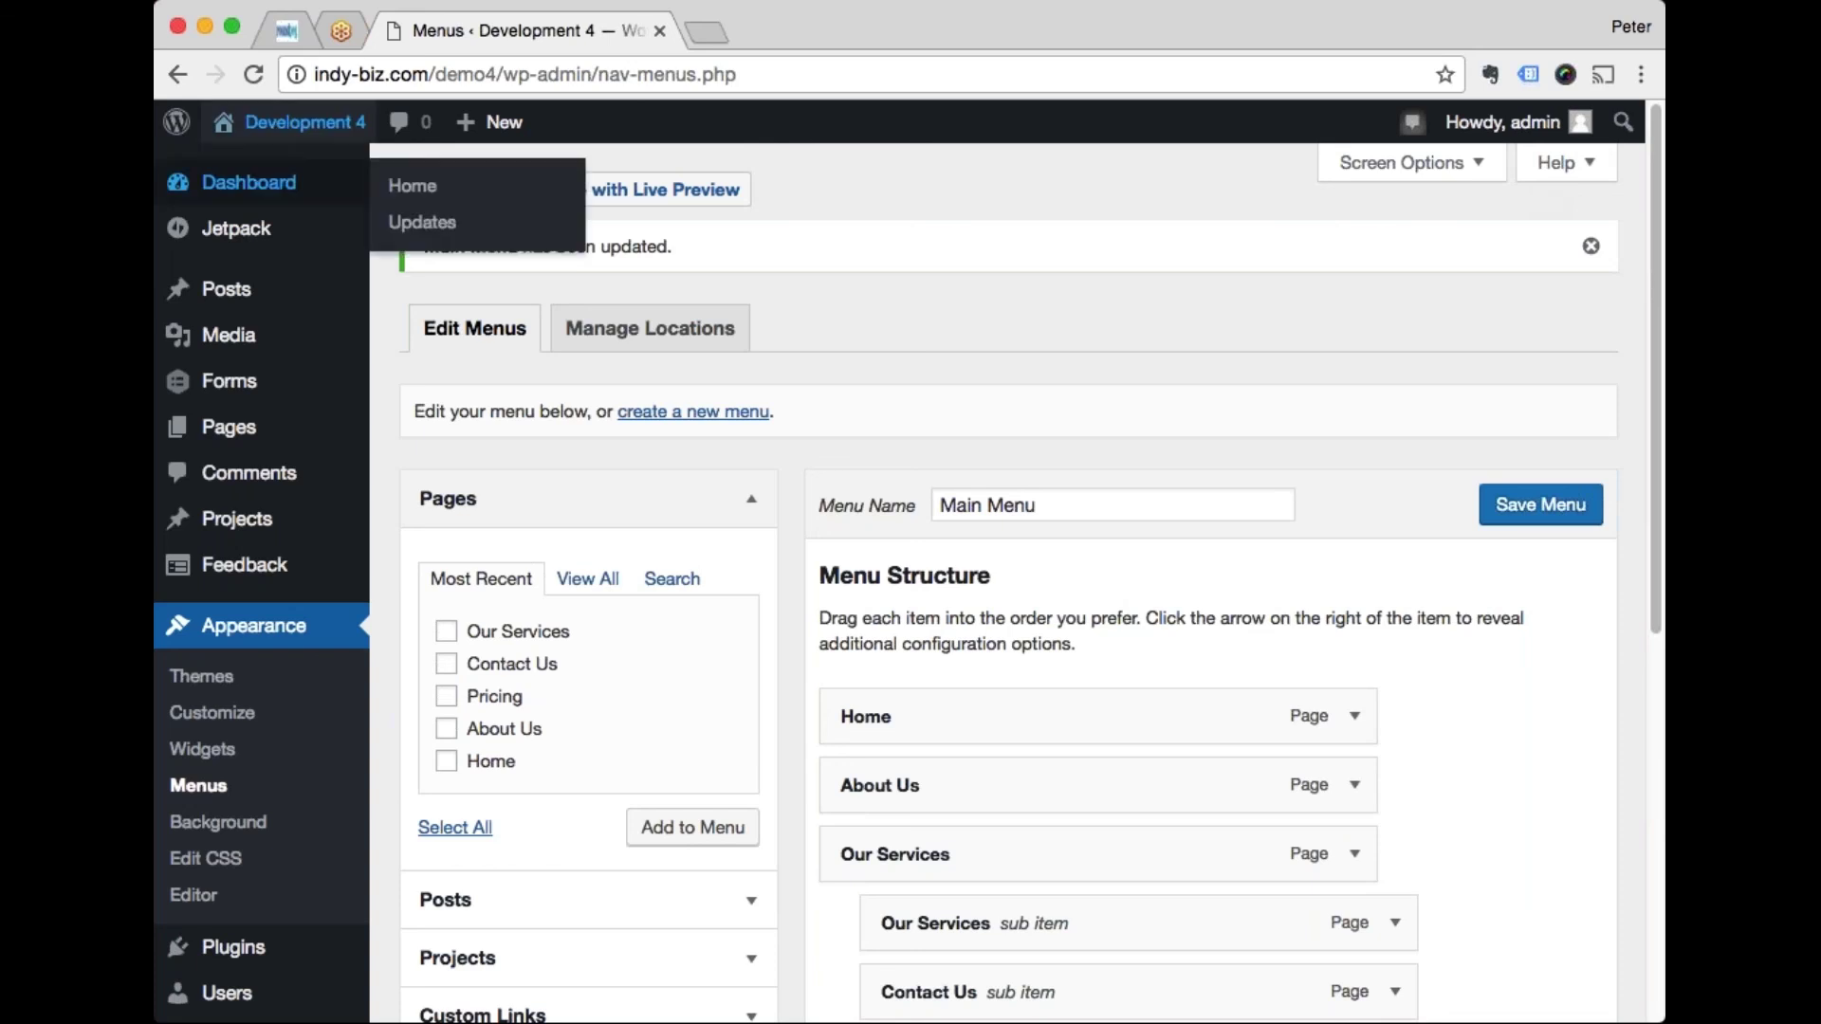
mouse_move(312, 139)
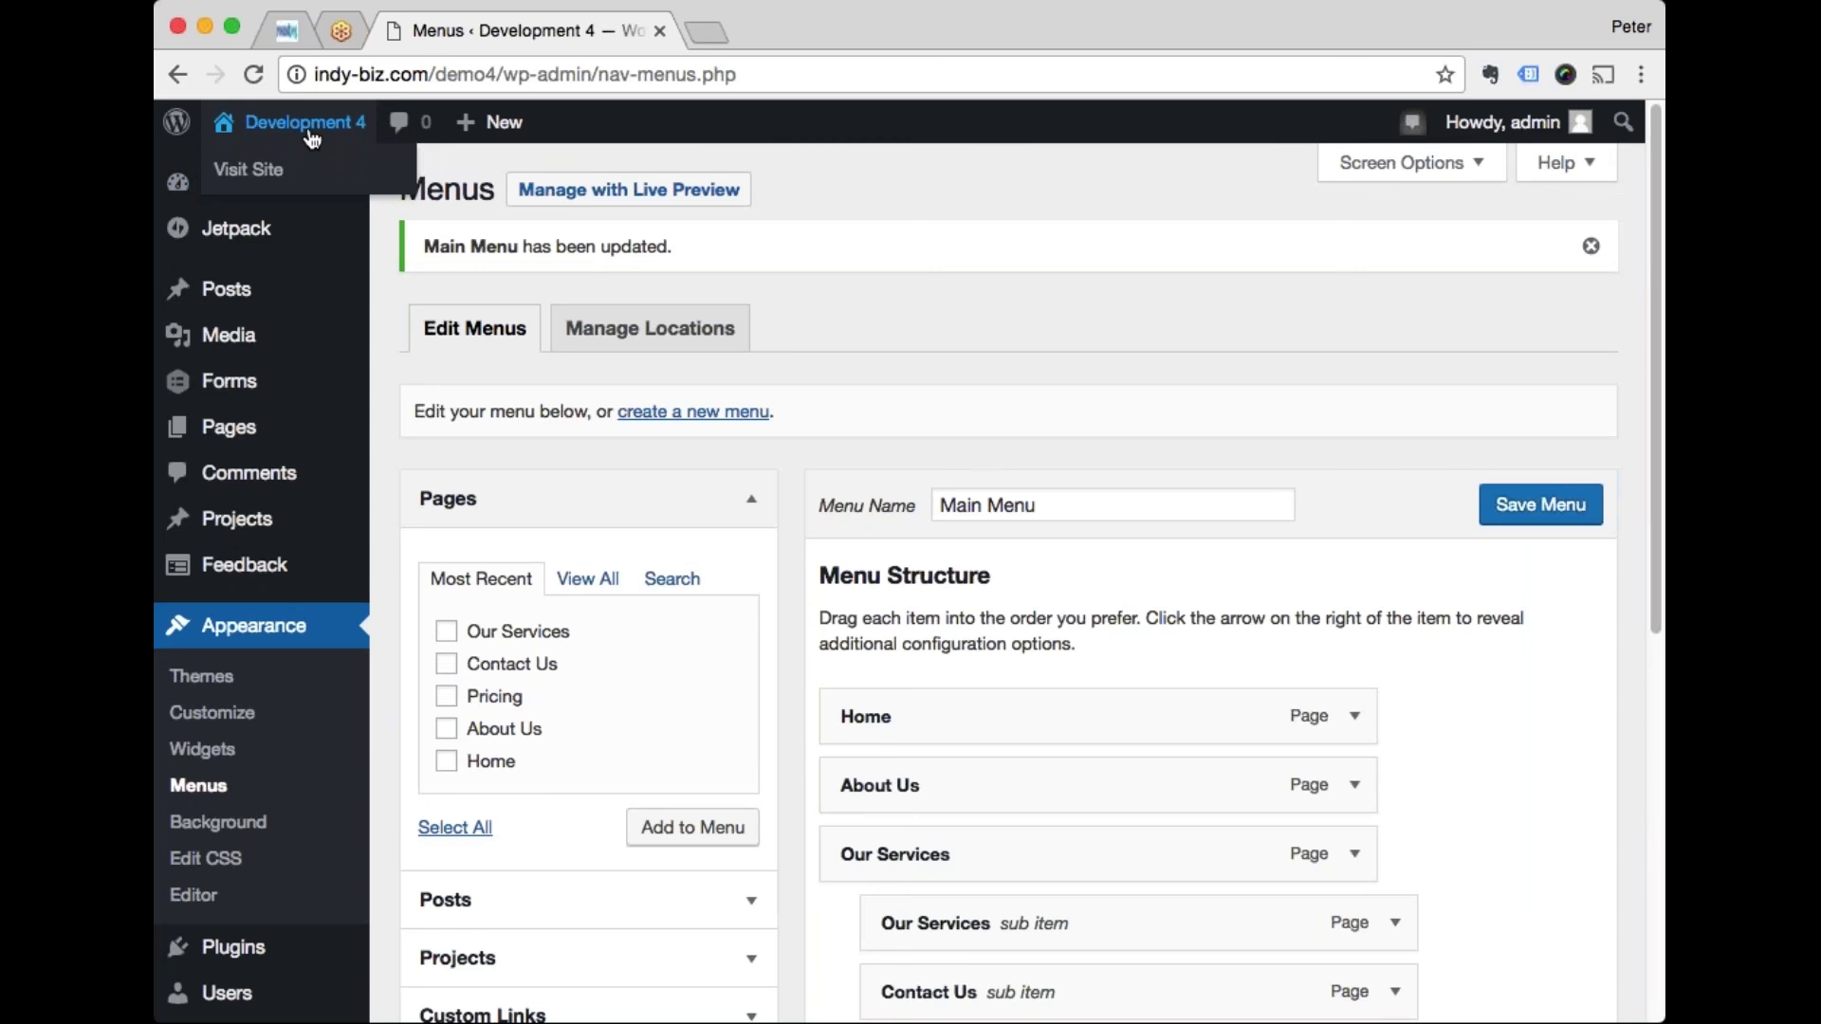
click(248, 169)
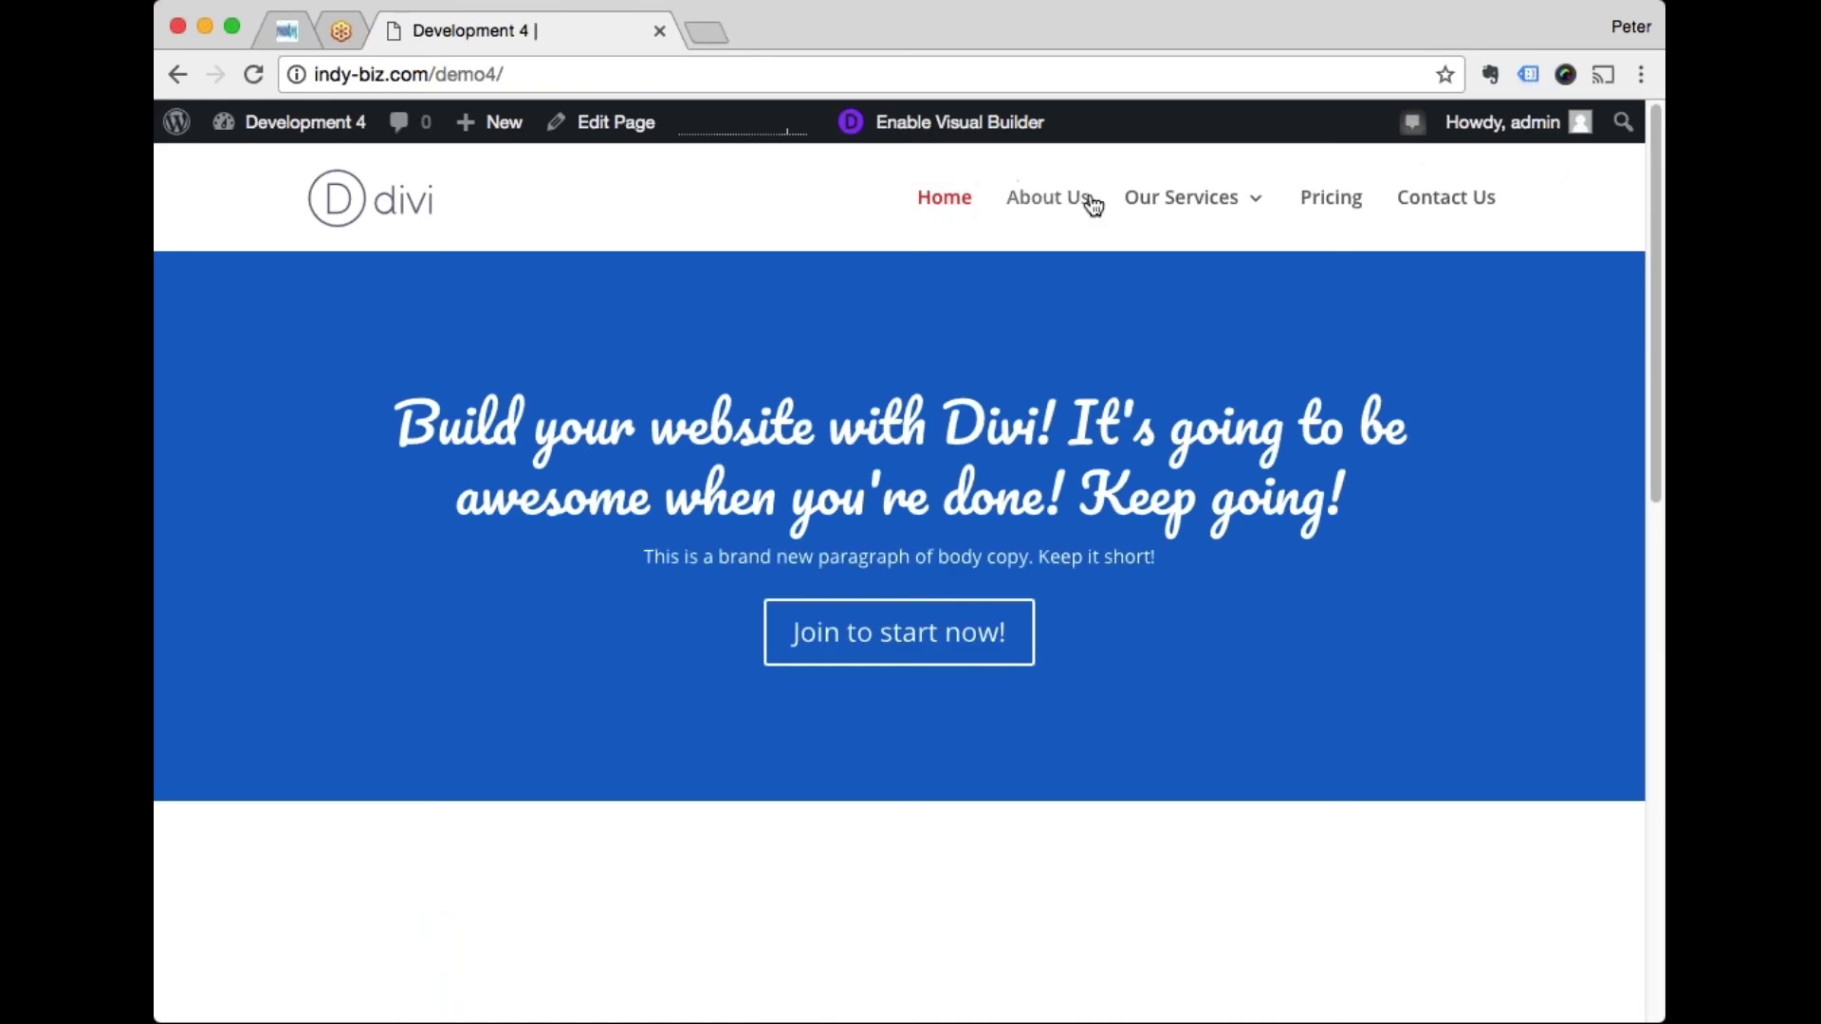
mouse_move(1184, 218)
mouse_move(285, 121)
scroll(757, 324, down, 3)
scroll(899, 531, up, 3)
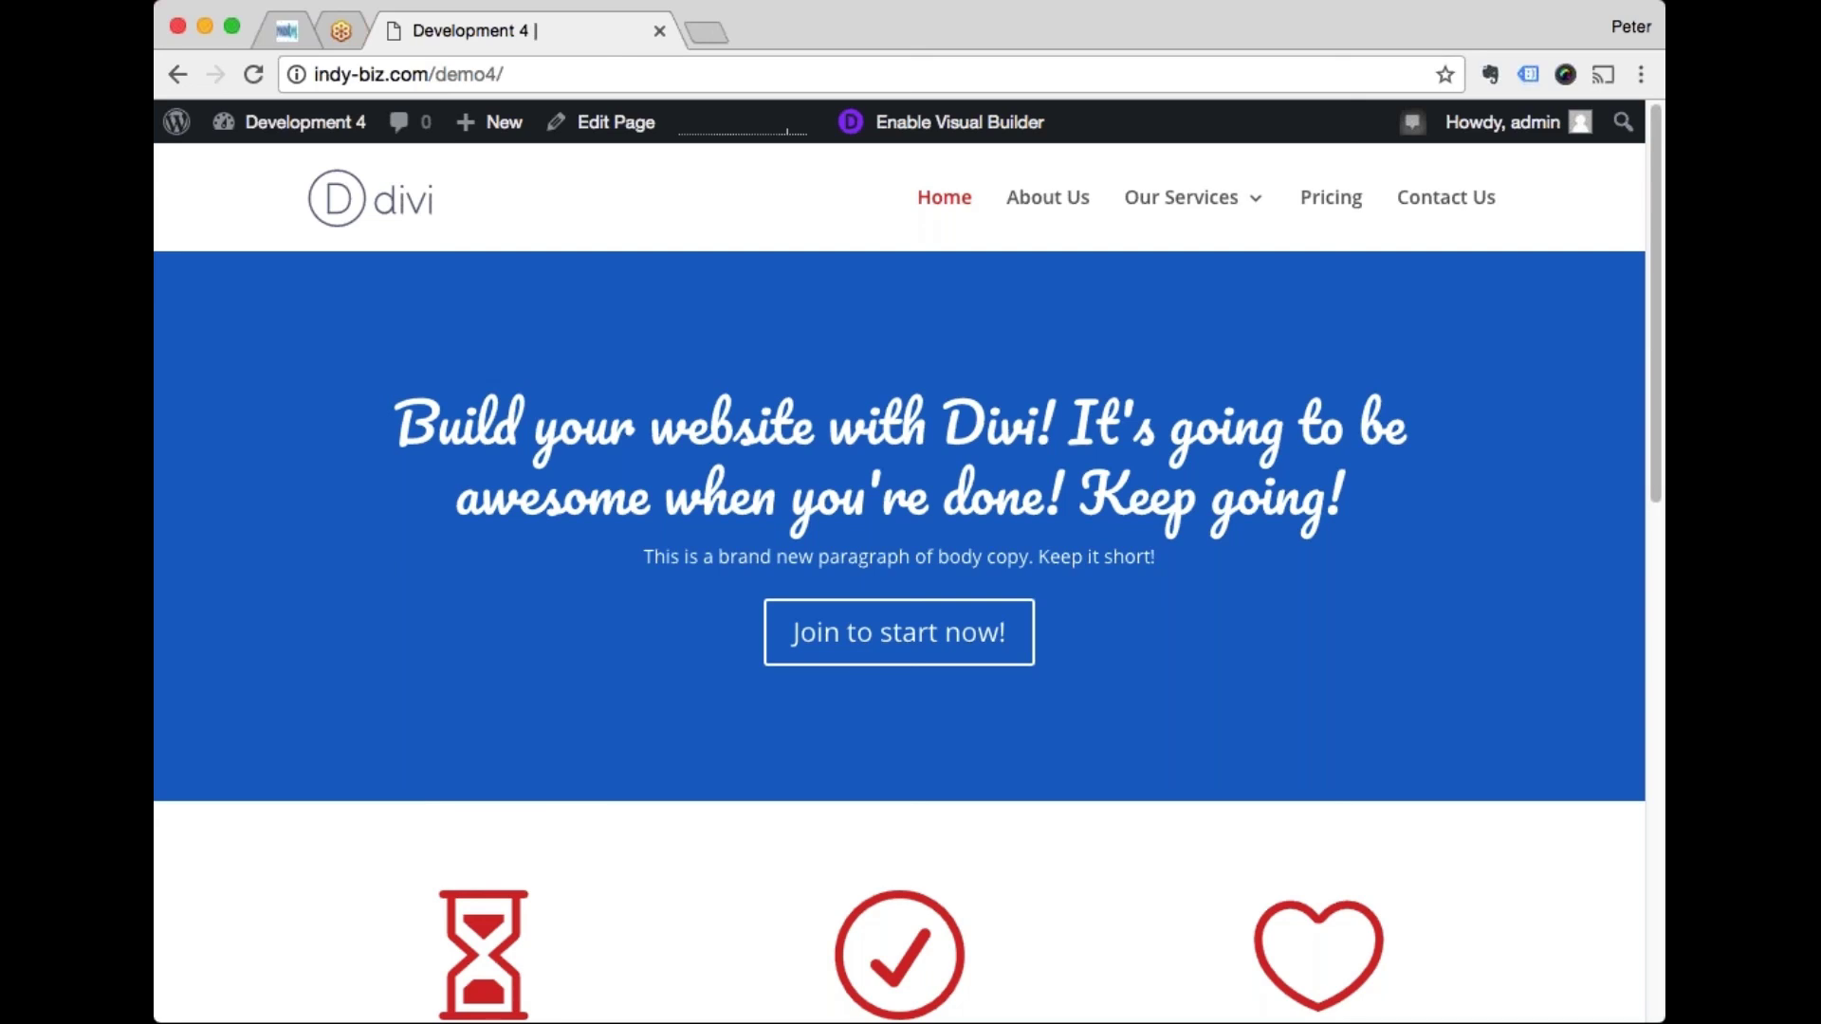
click(1652, 55)
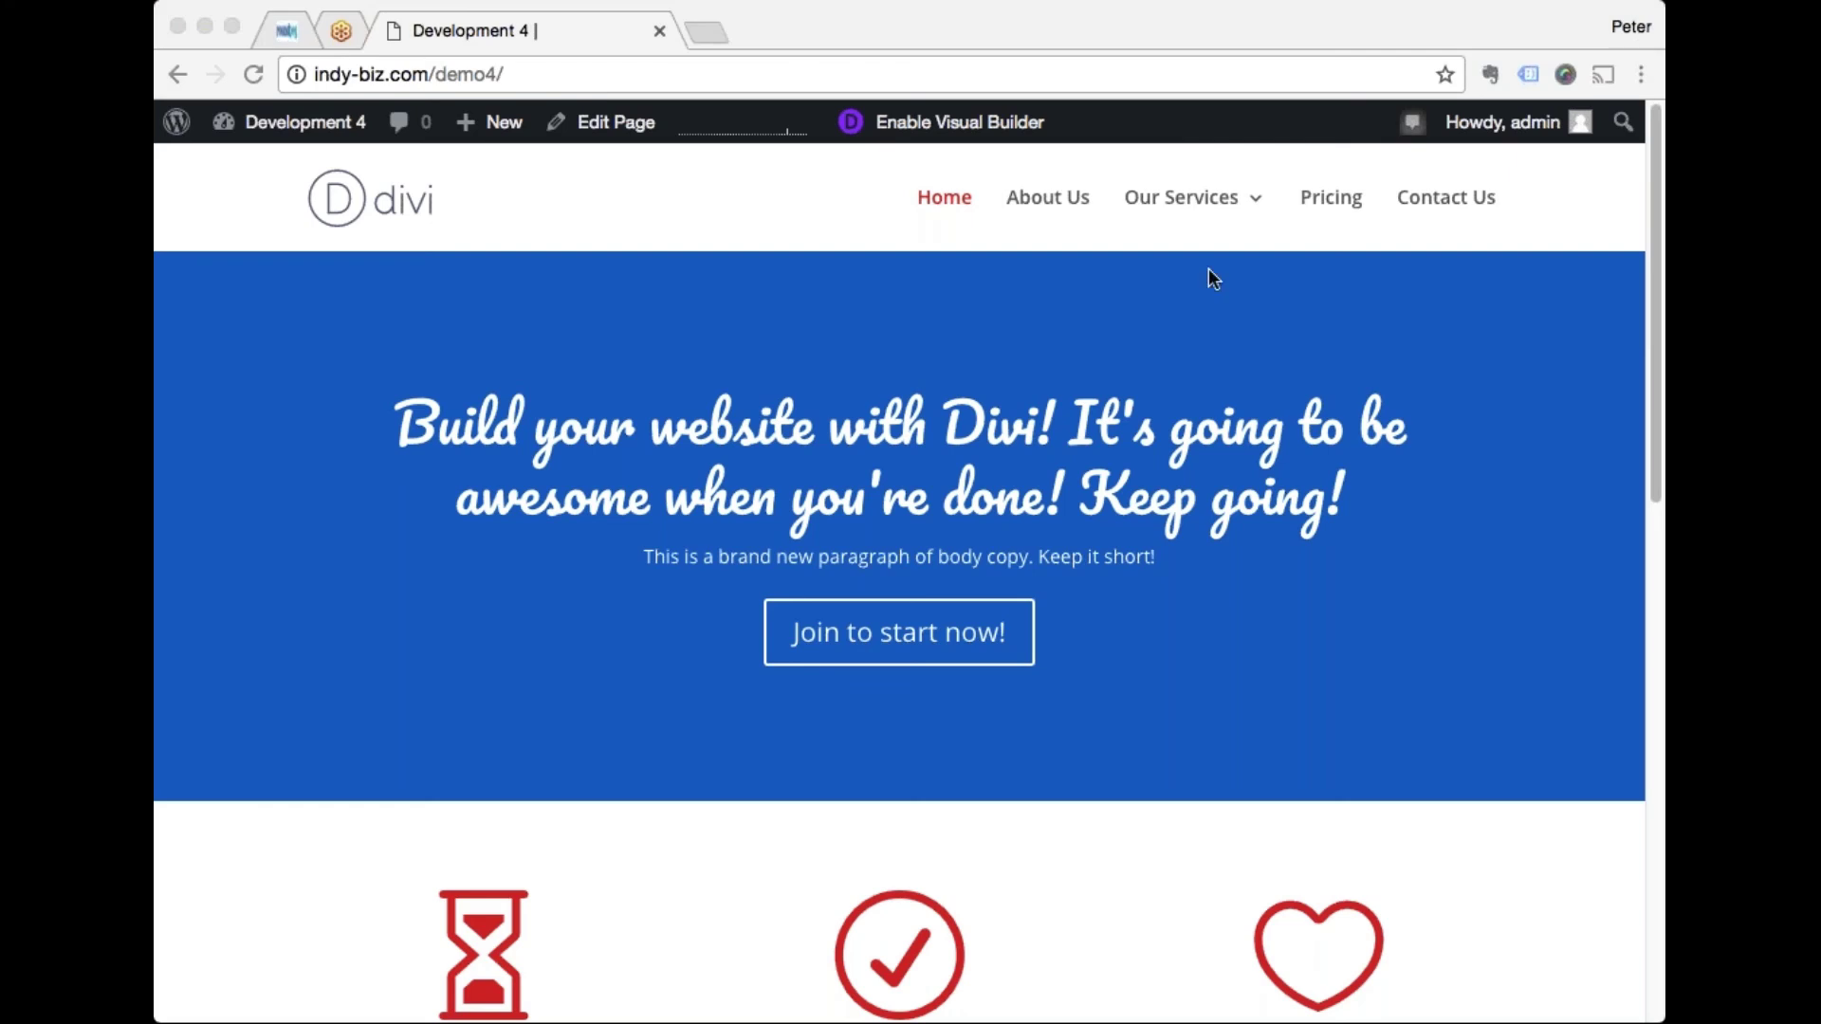